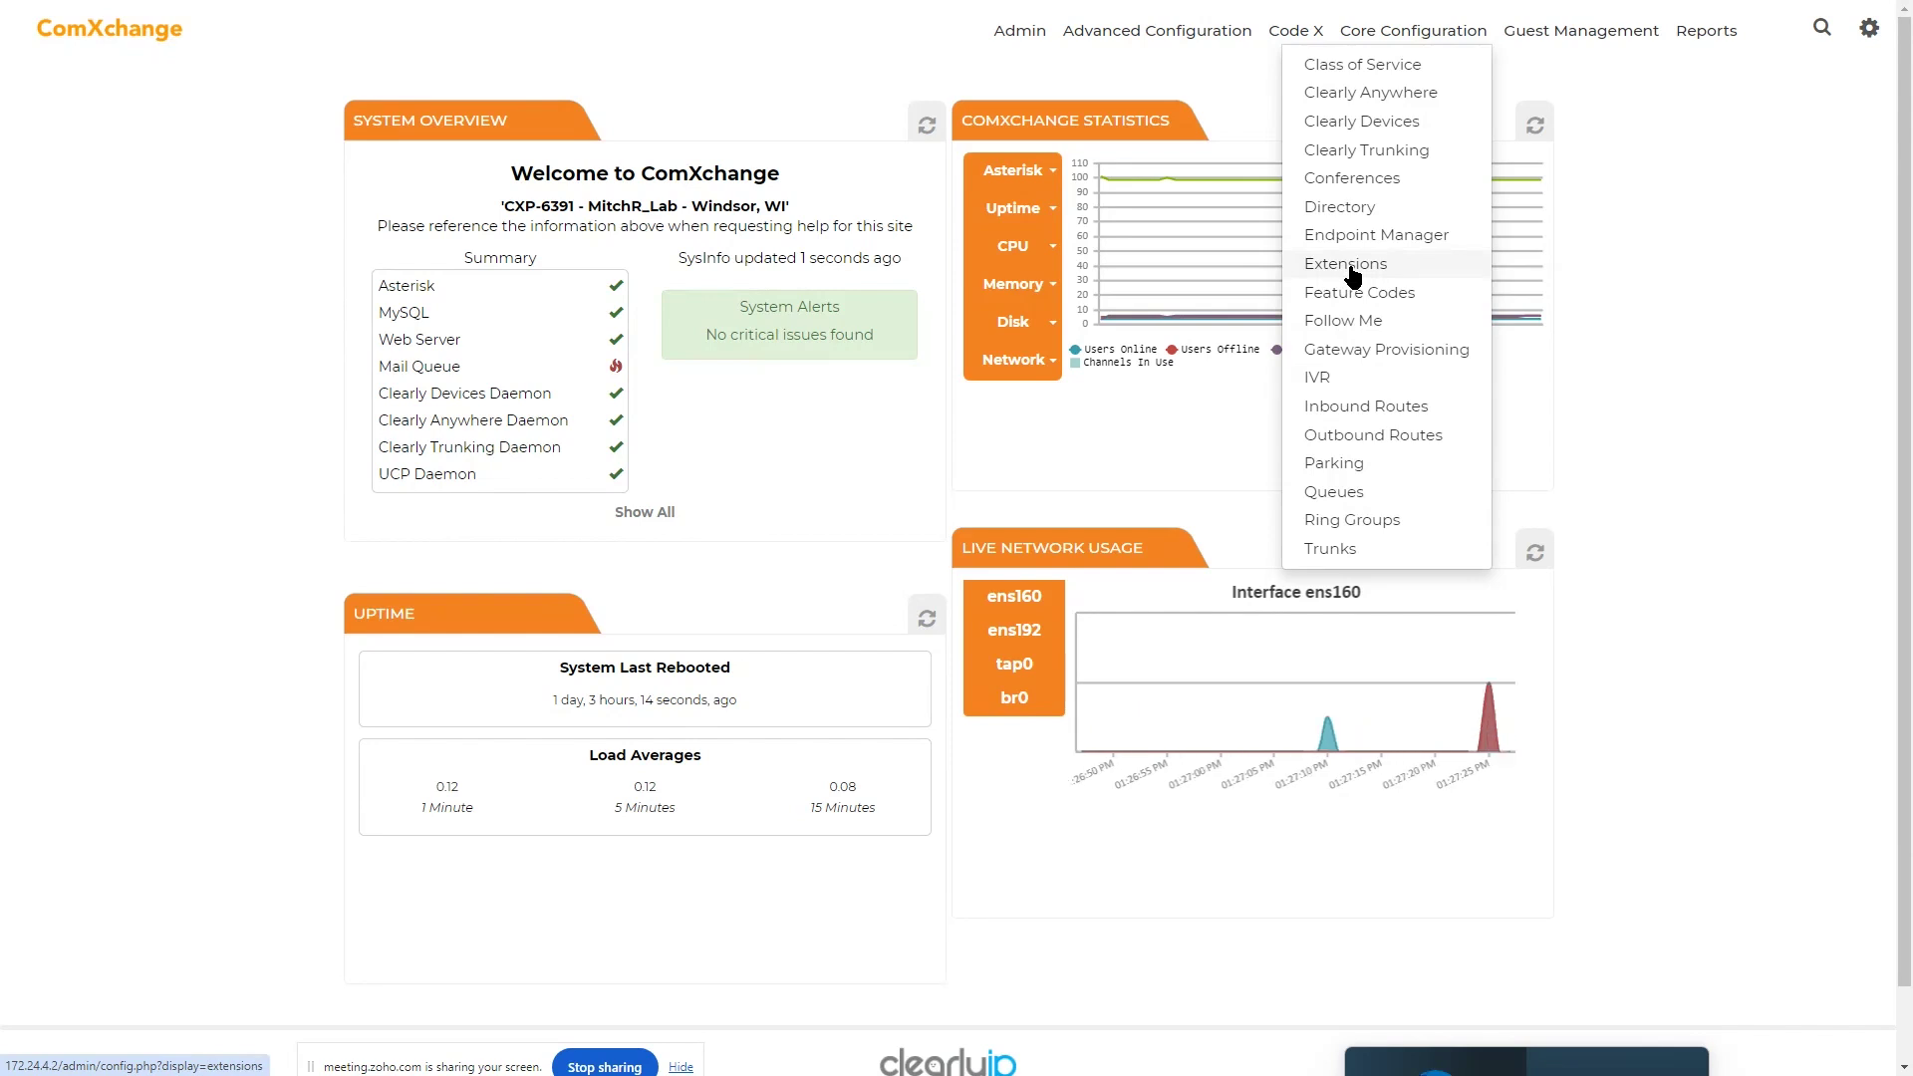
- Open the Guest Extensions list and show 100 rows per page
mouse_move(1590, 42)
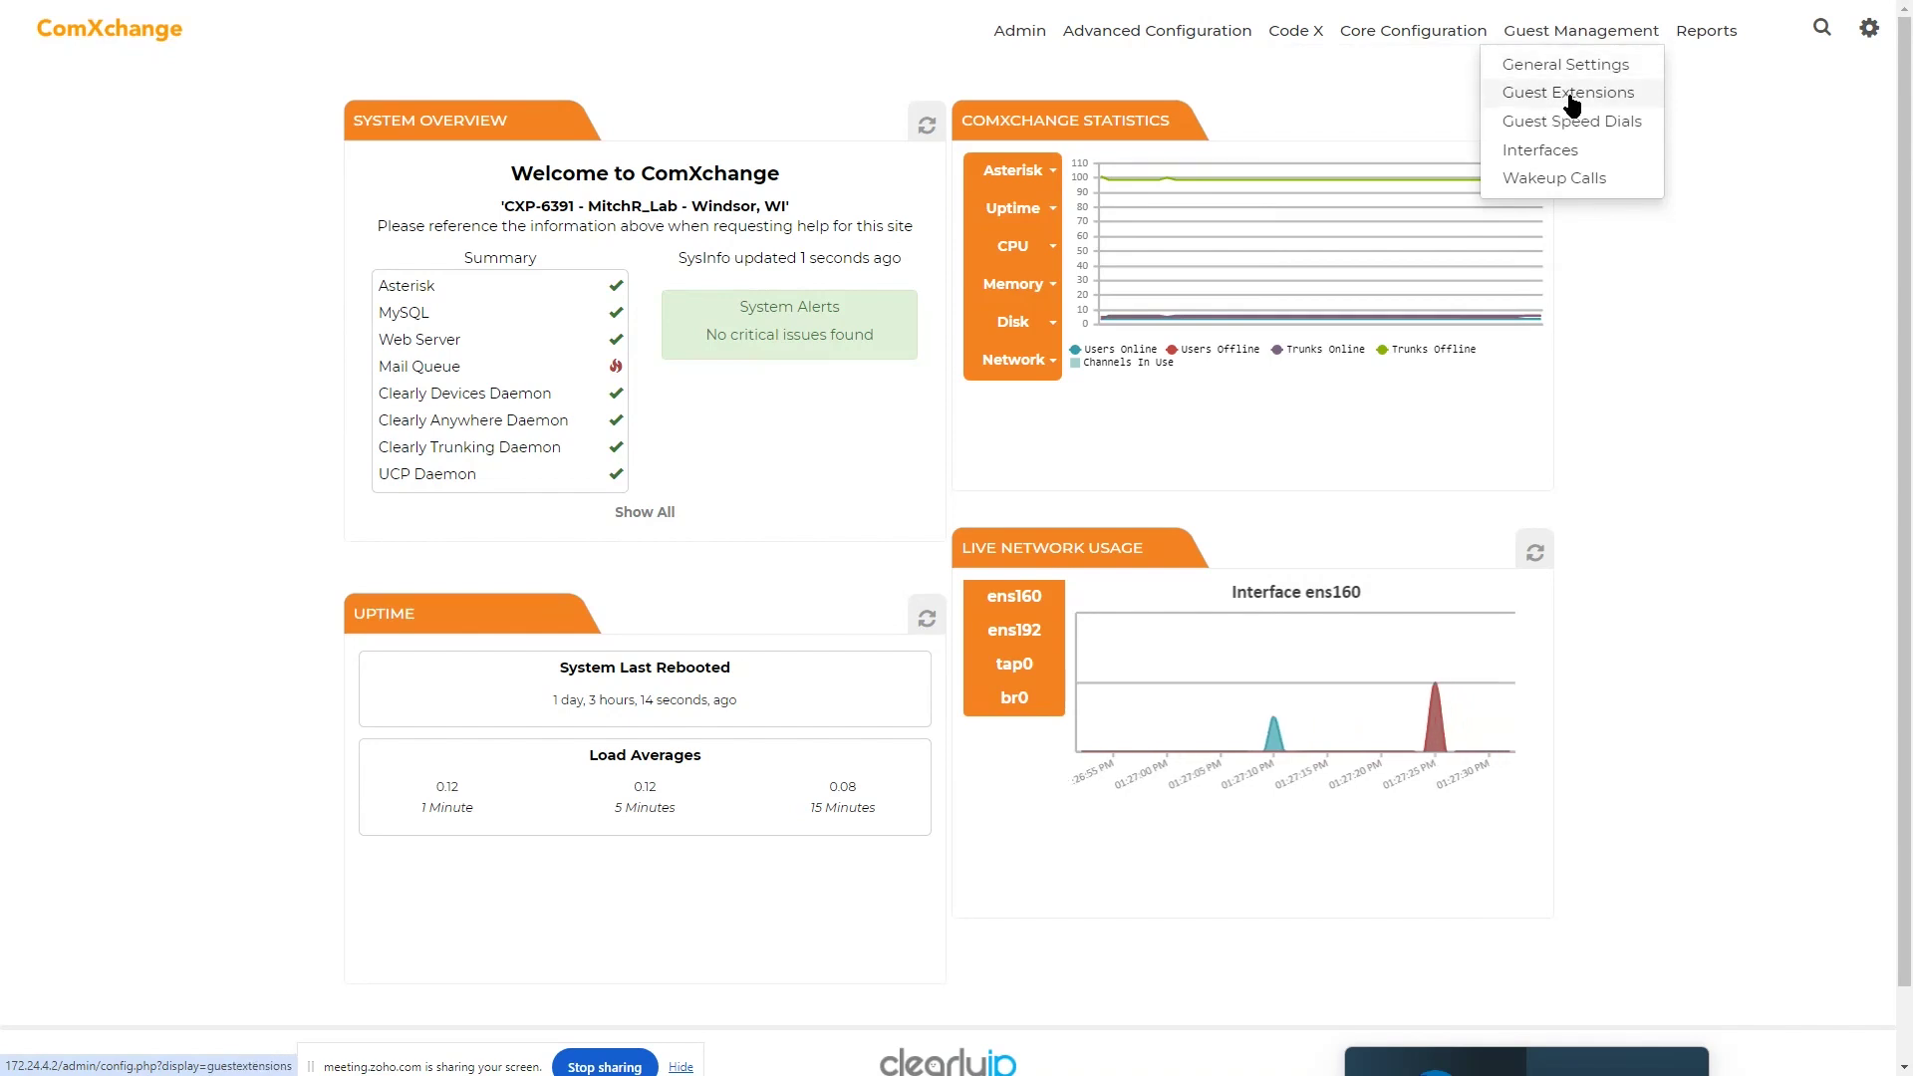
mouse_move(1126, 32)
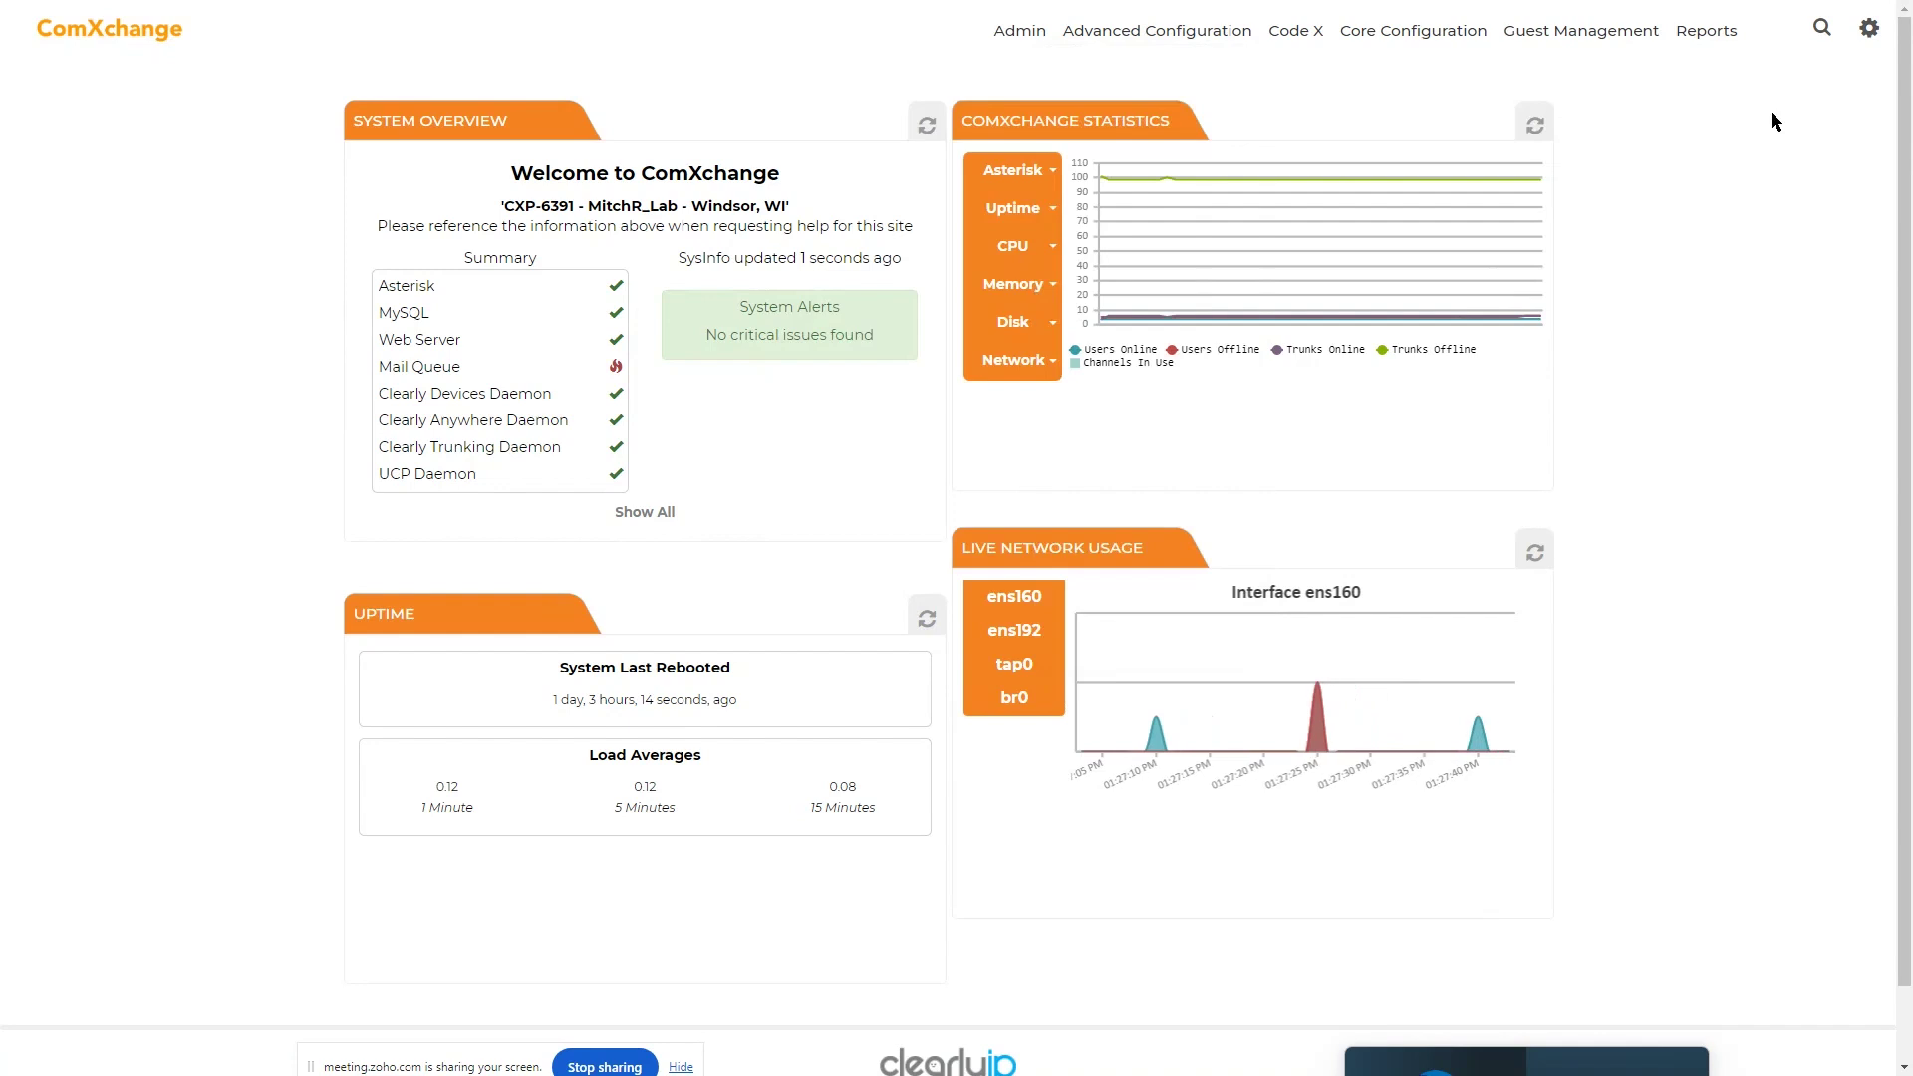
click(1619, 30)
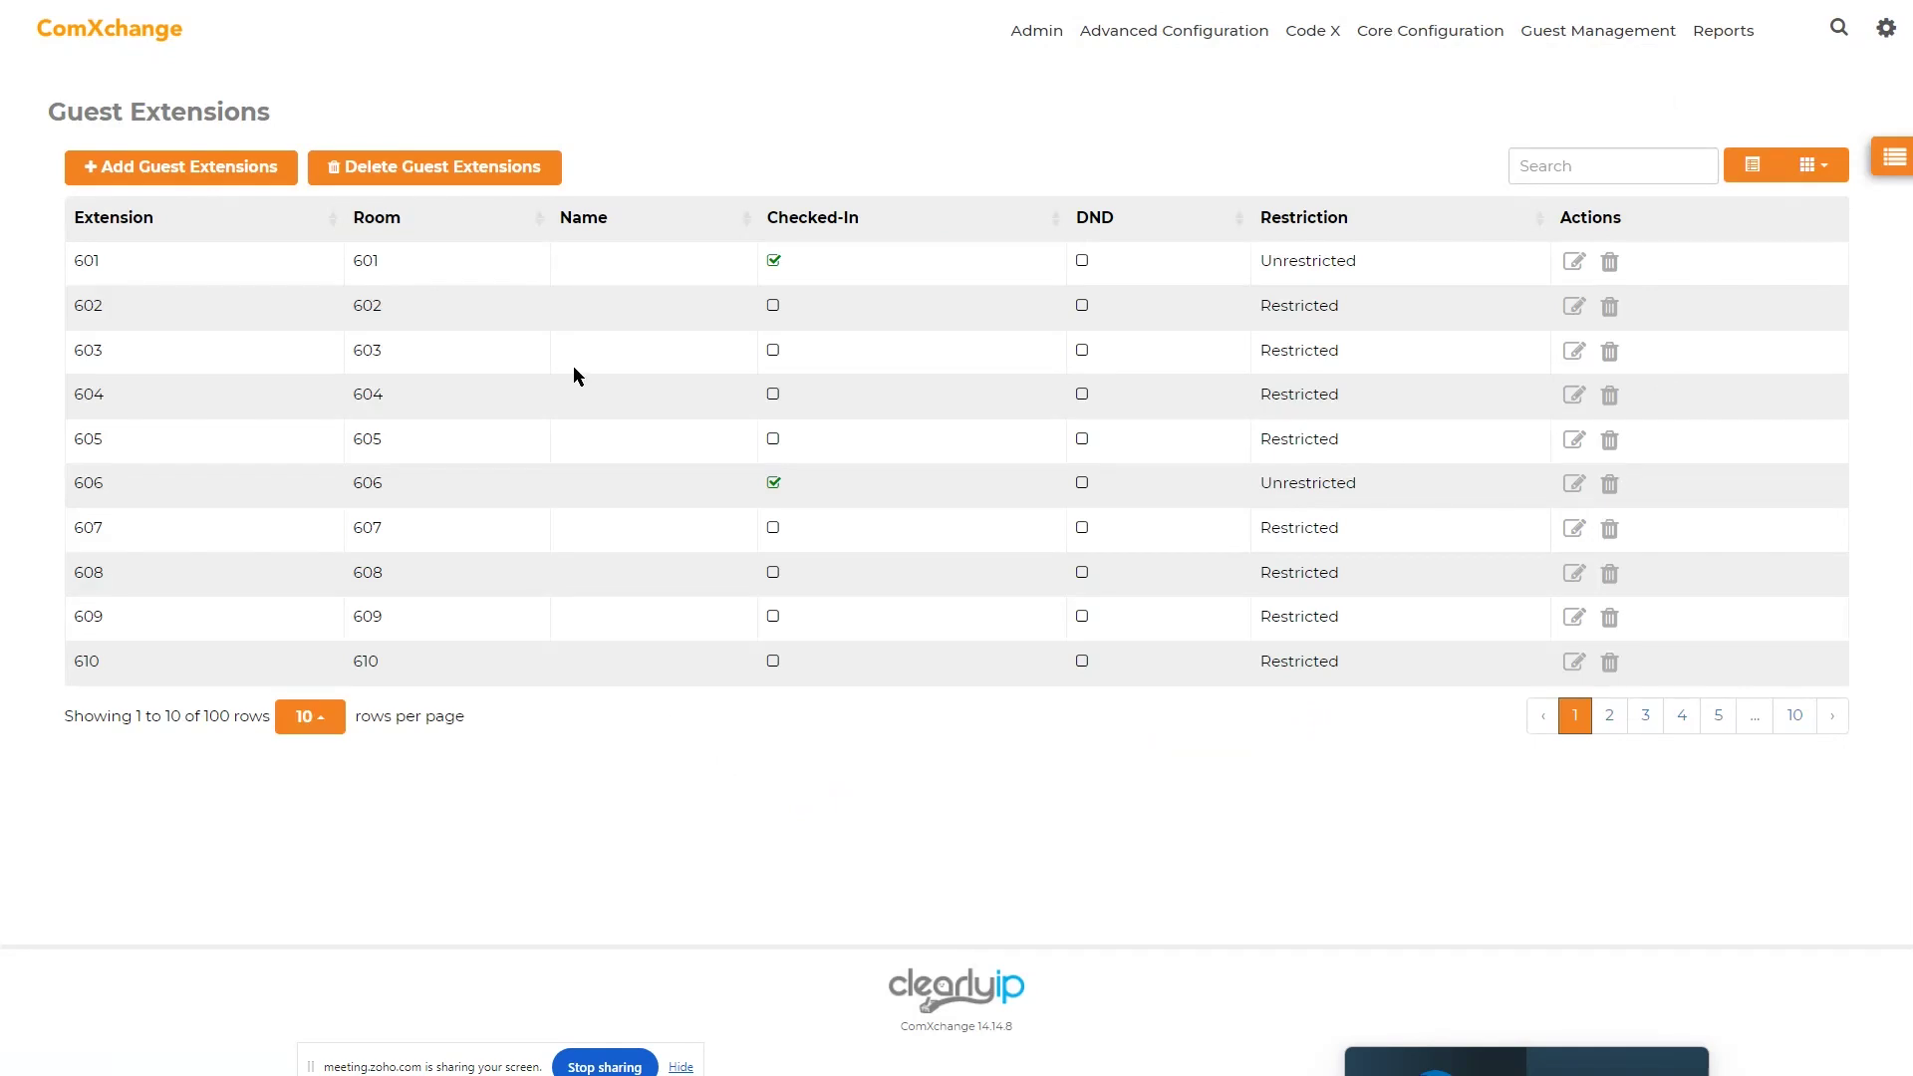
click(320, 712)
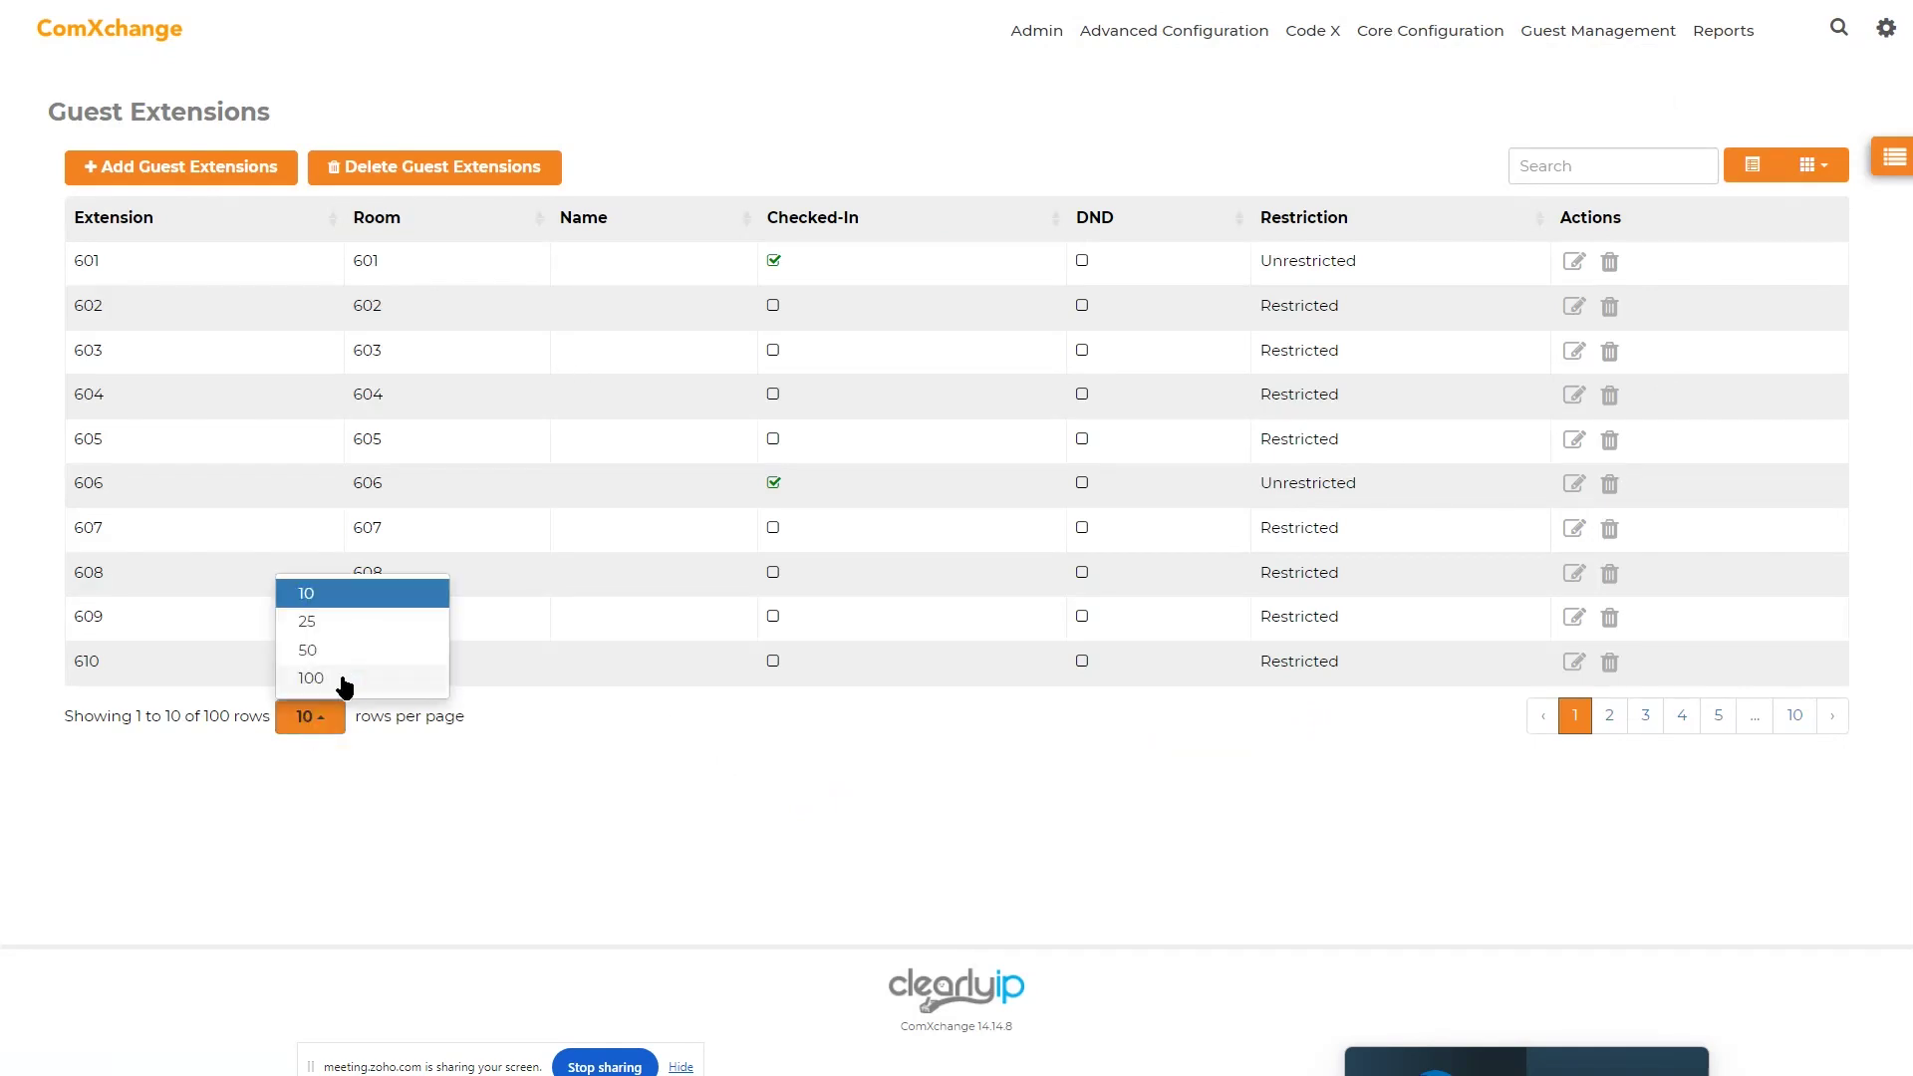
click(338, 677)
- Look through the full guest extension list to examine the existing extension and room number ranges
scroll(413, 545, down, 20)
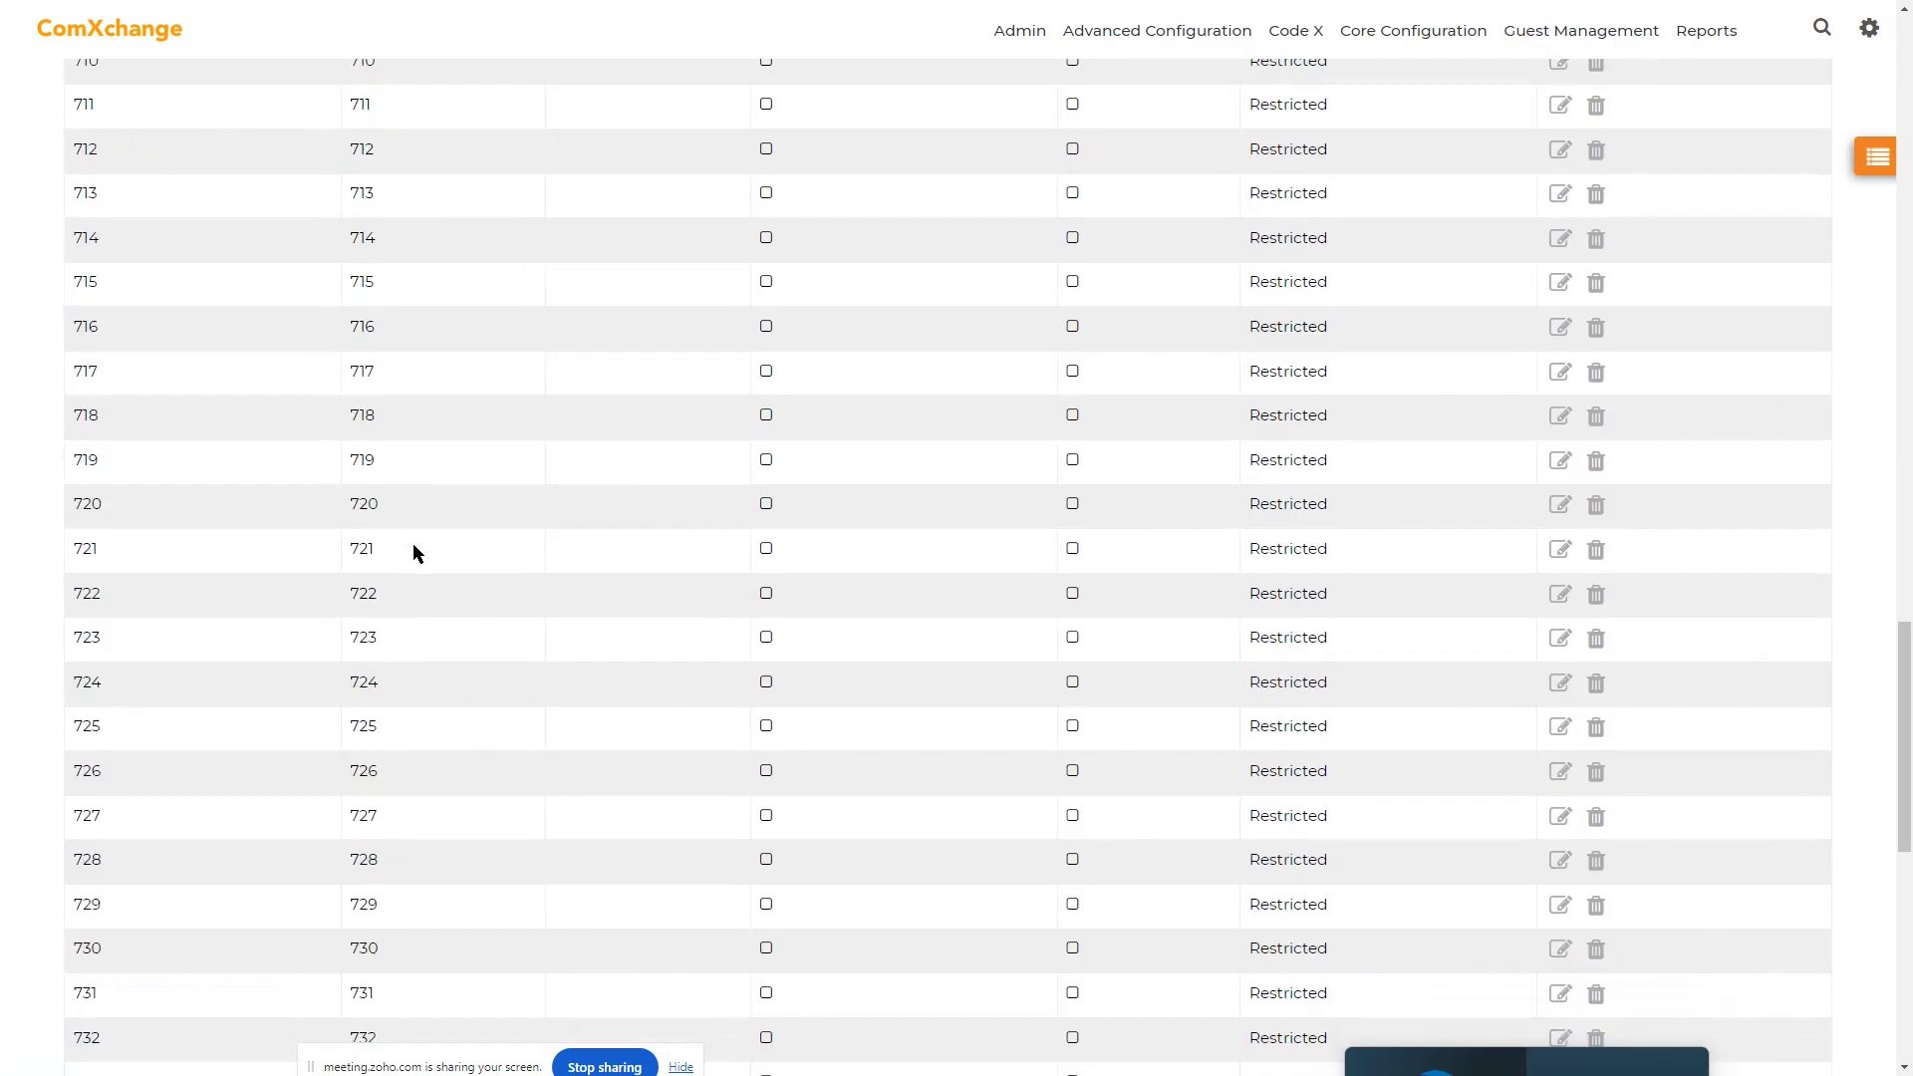
scroll(414, 545, down, 5)
scroll(413, 545, up, 20)
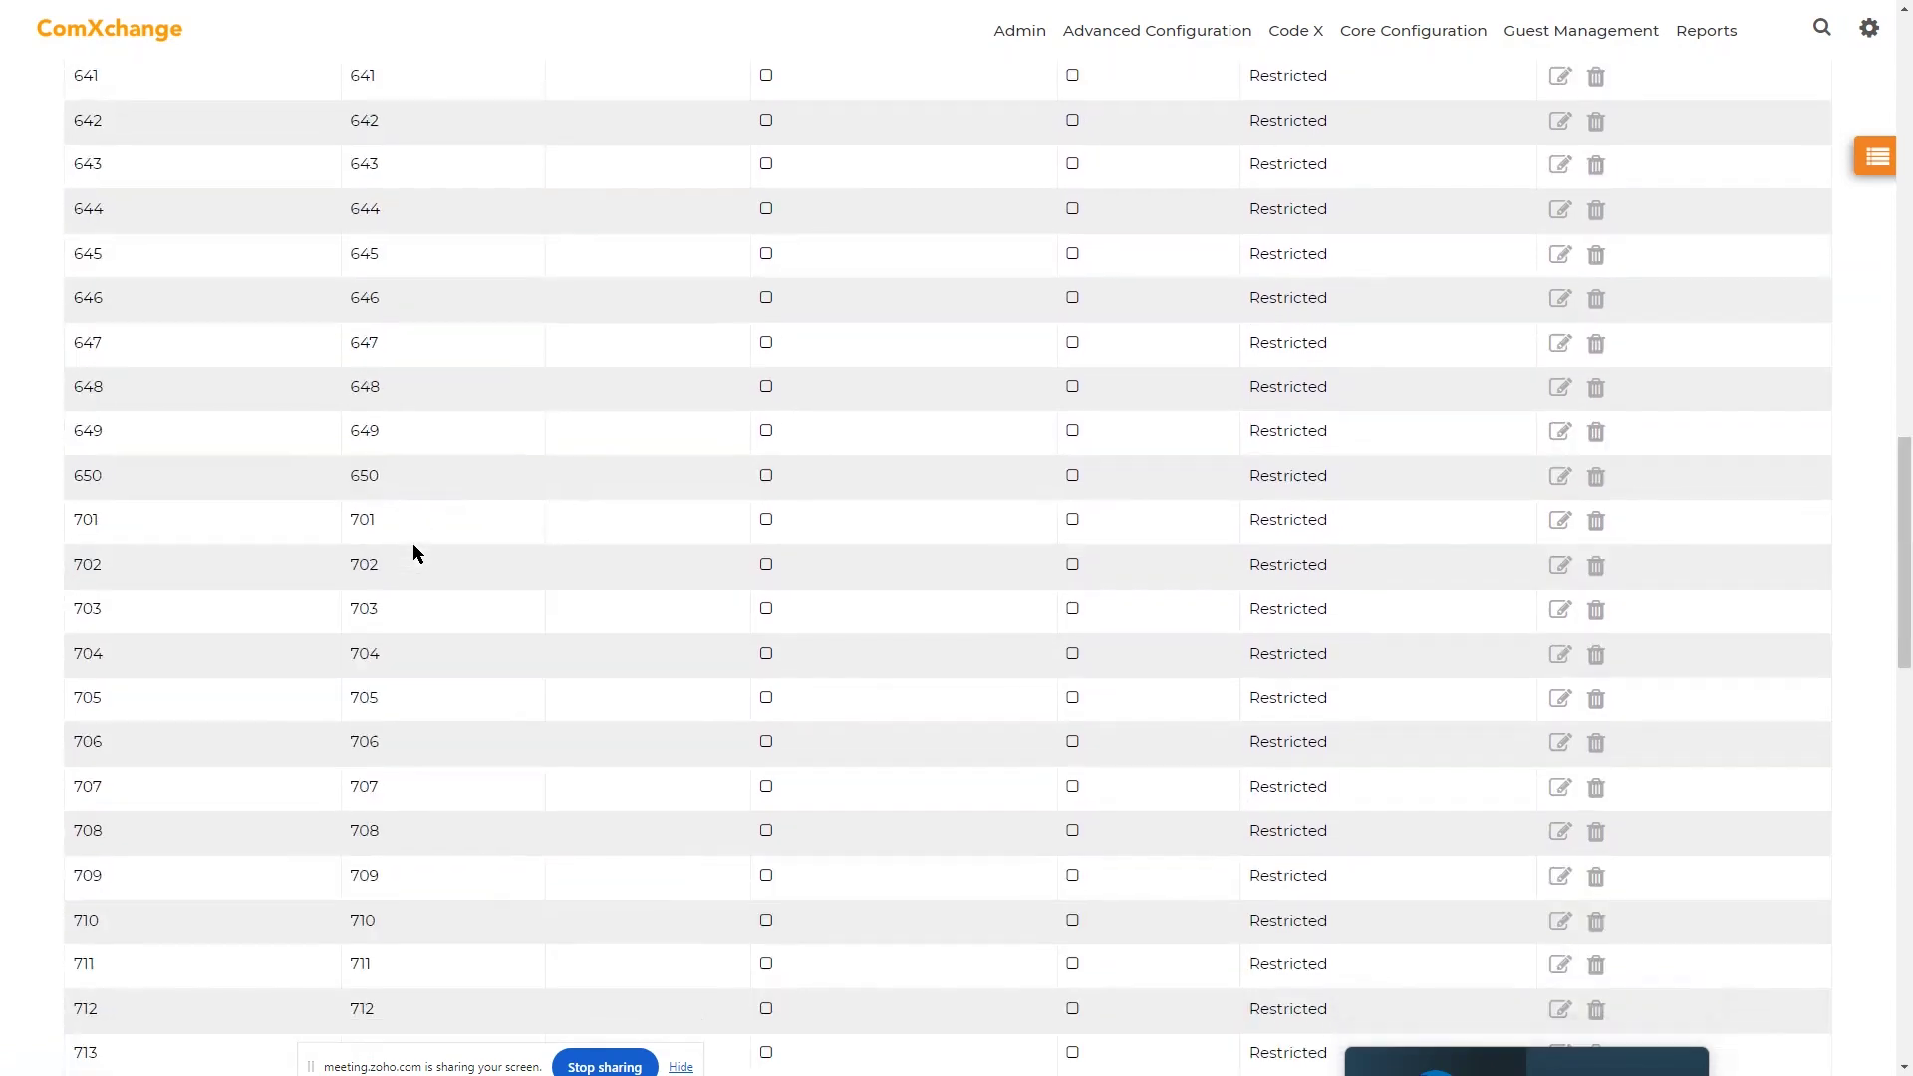
scroll(413, 548, up, 10)
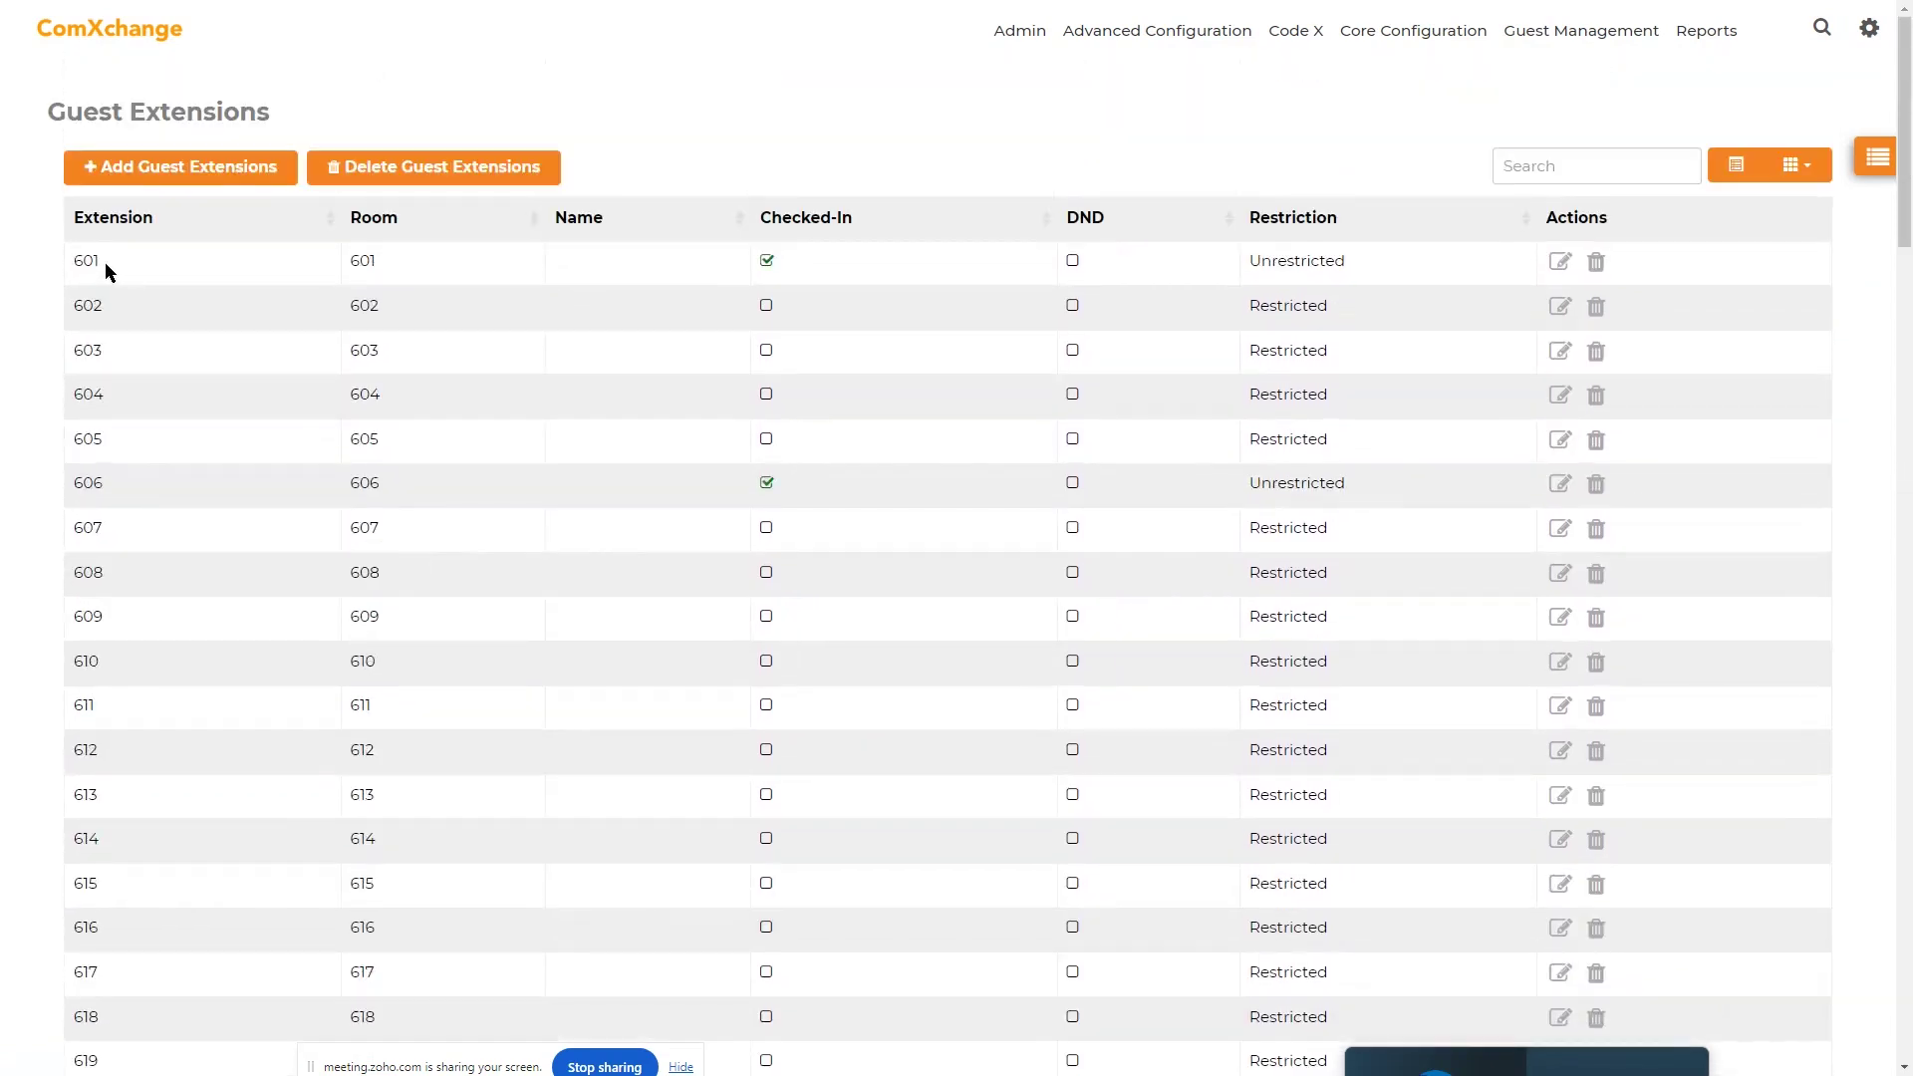
scroll(159, 751, down, 12)
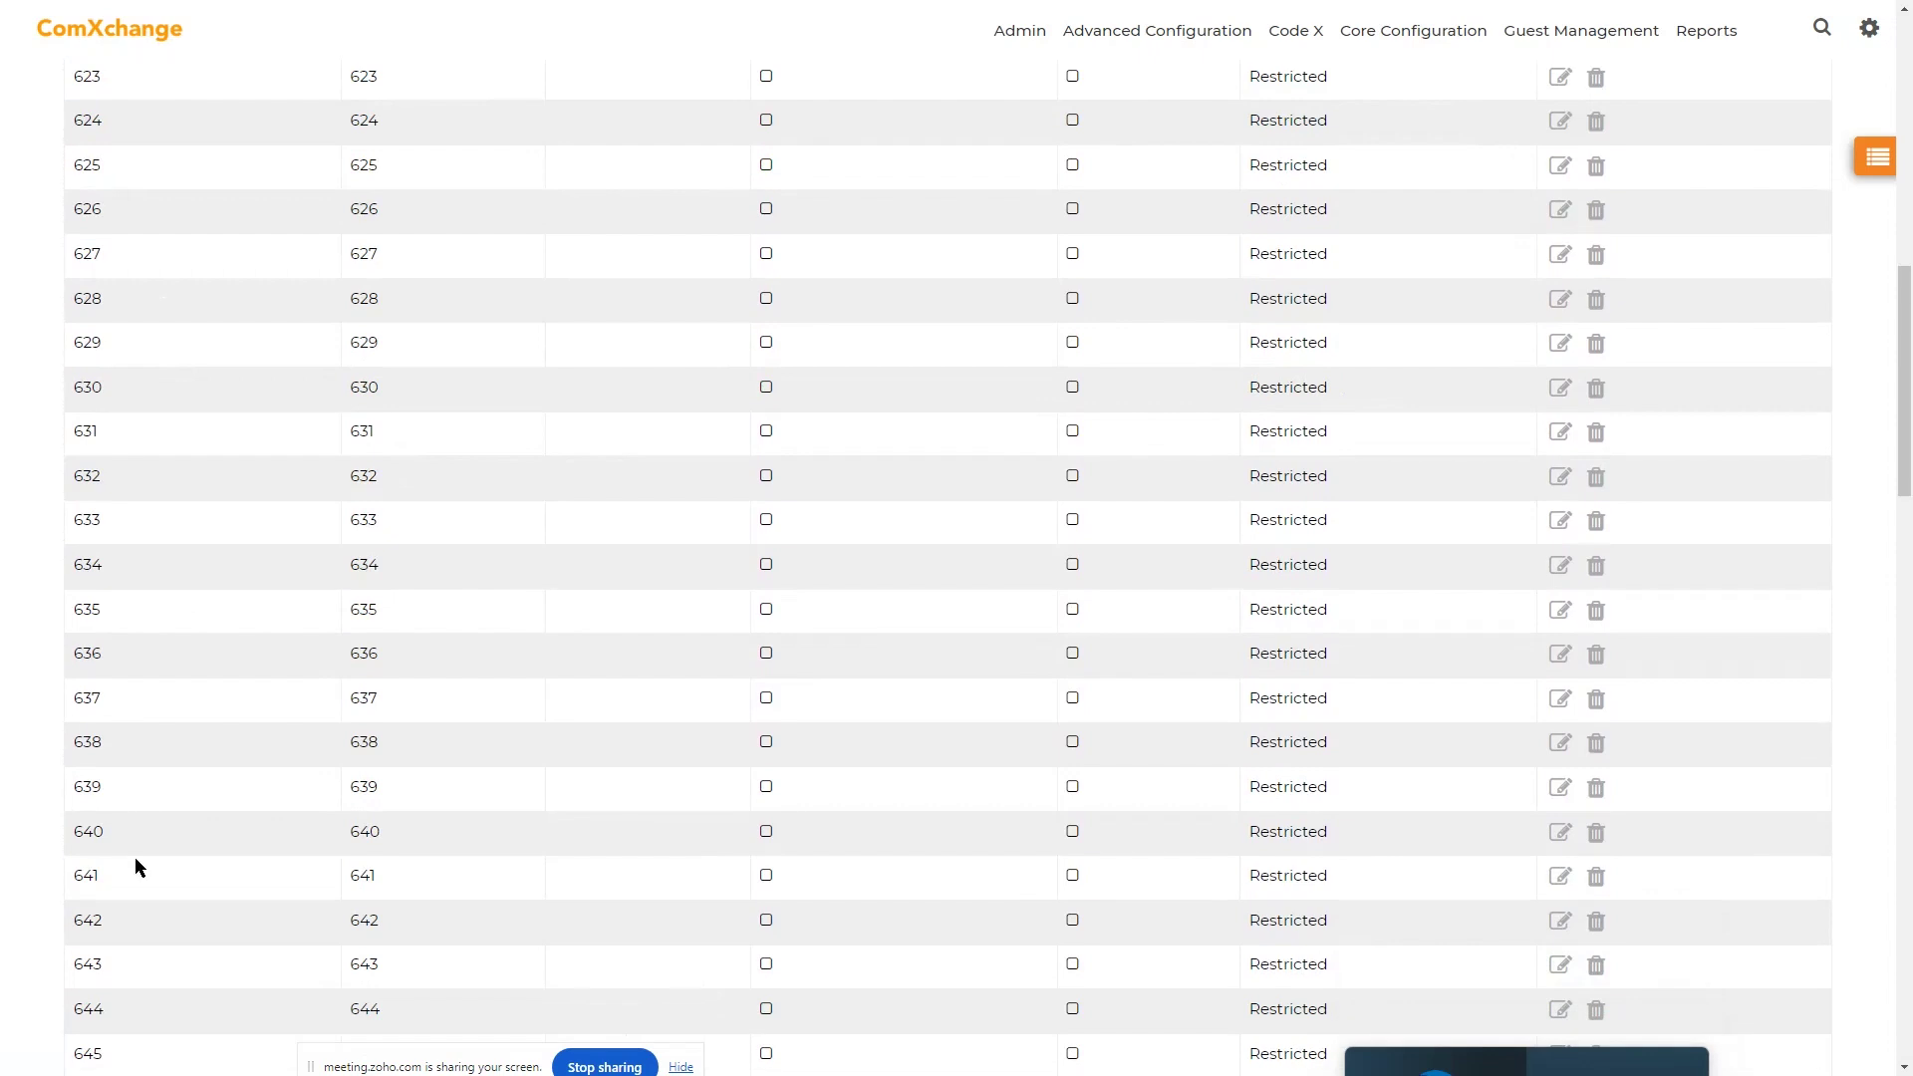
scroll(119, 737, down, 20)
scroll(134, 722, up, 20)
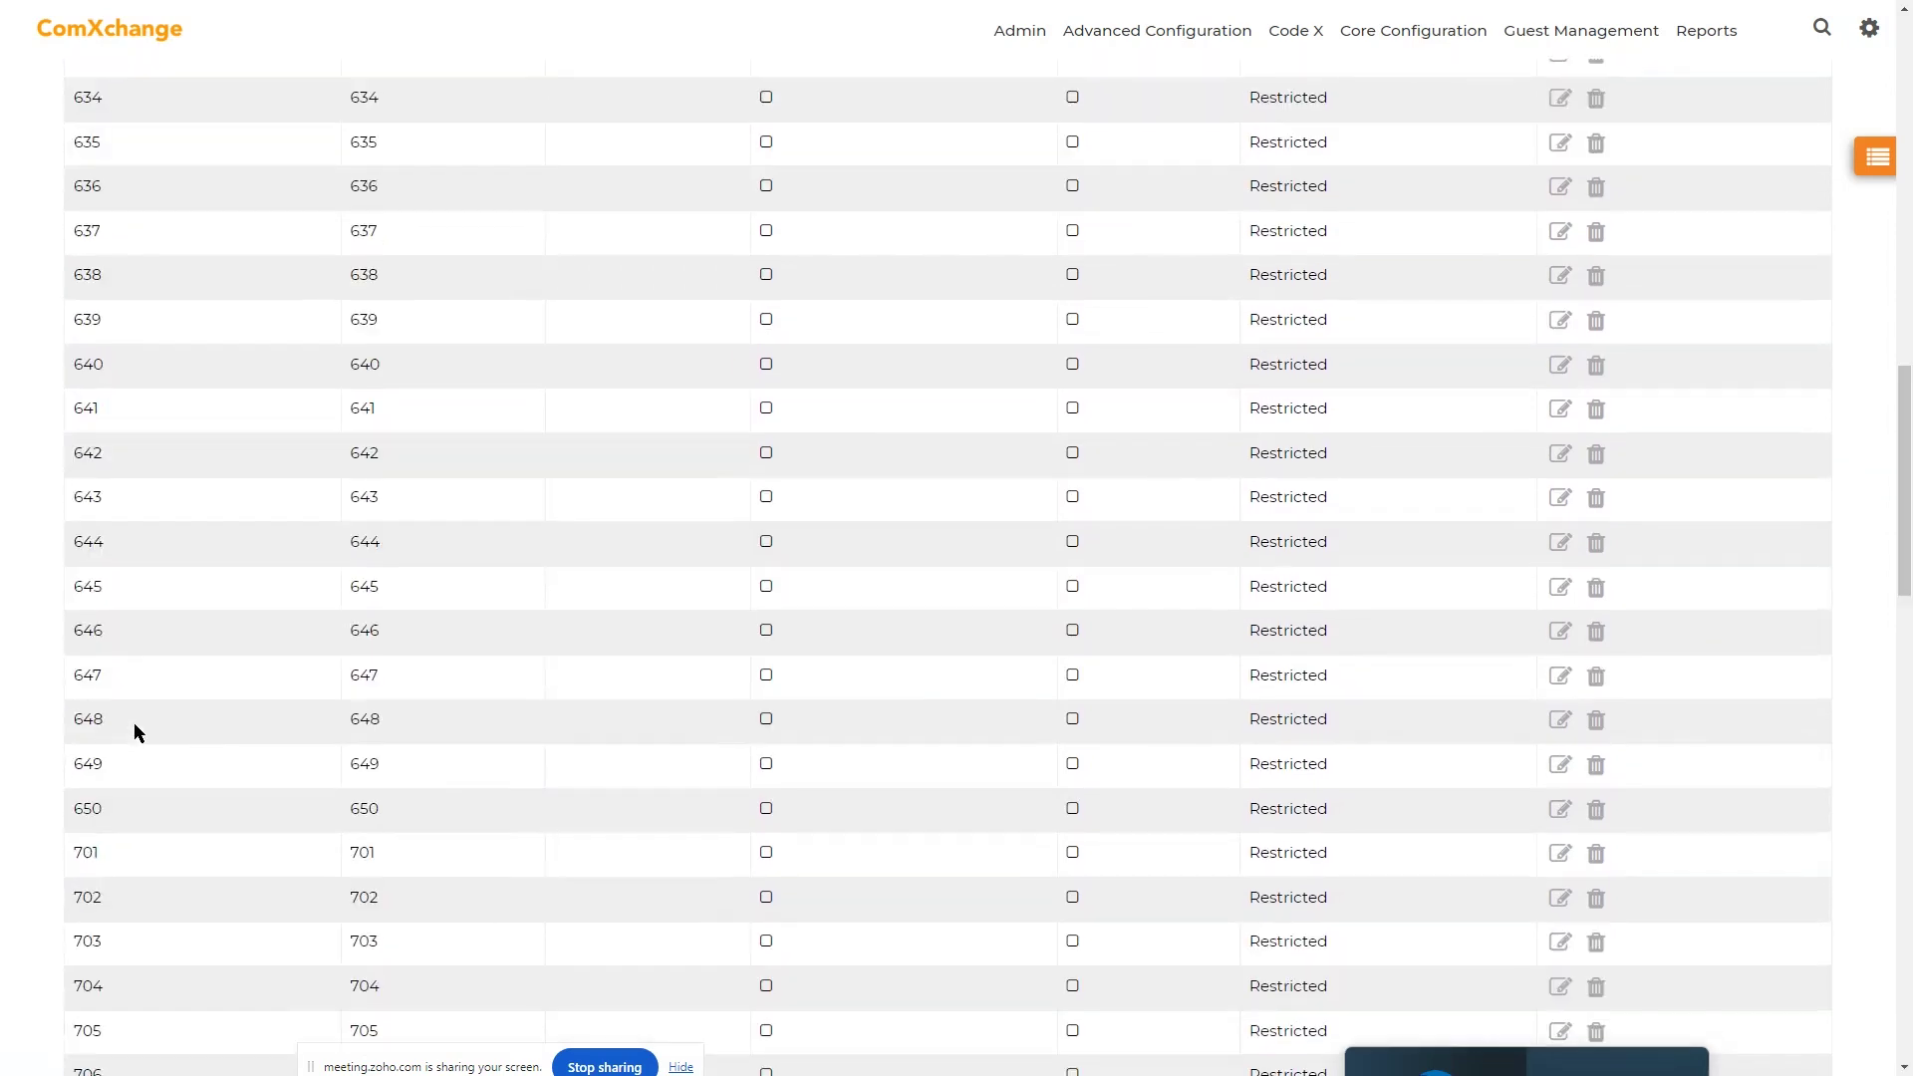
scroll(133, 721, up, 15)
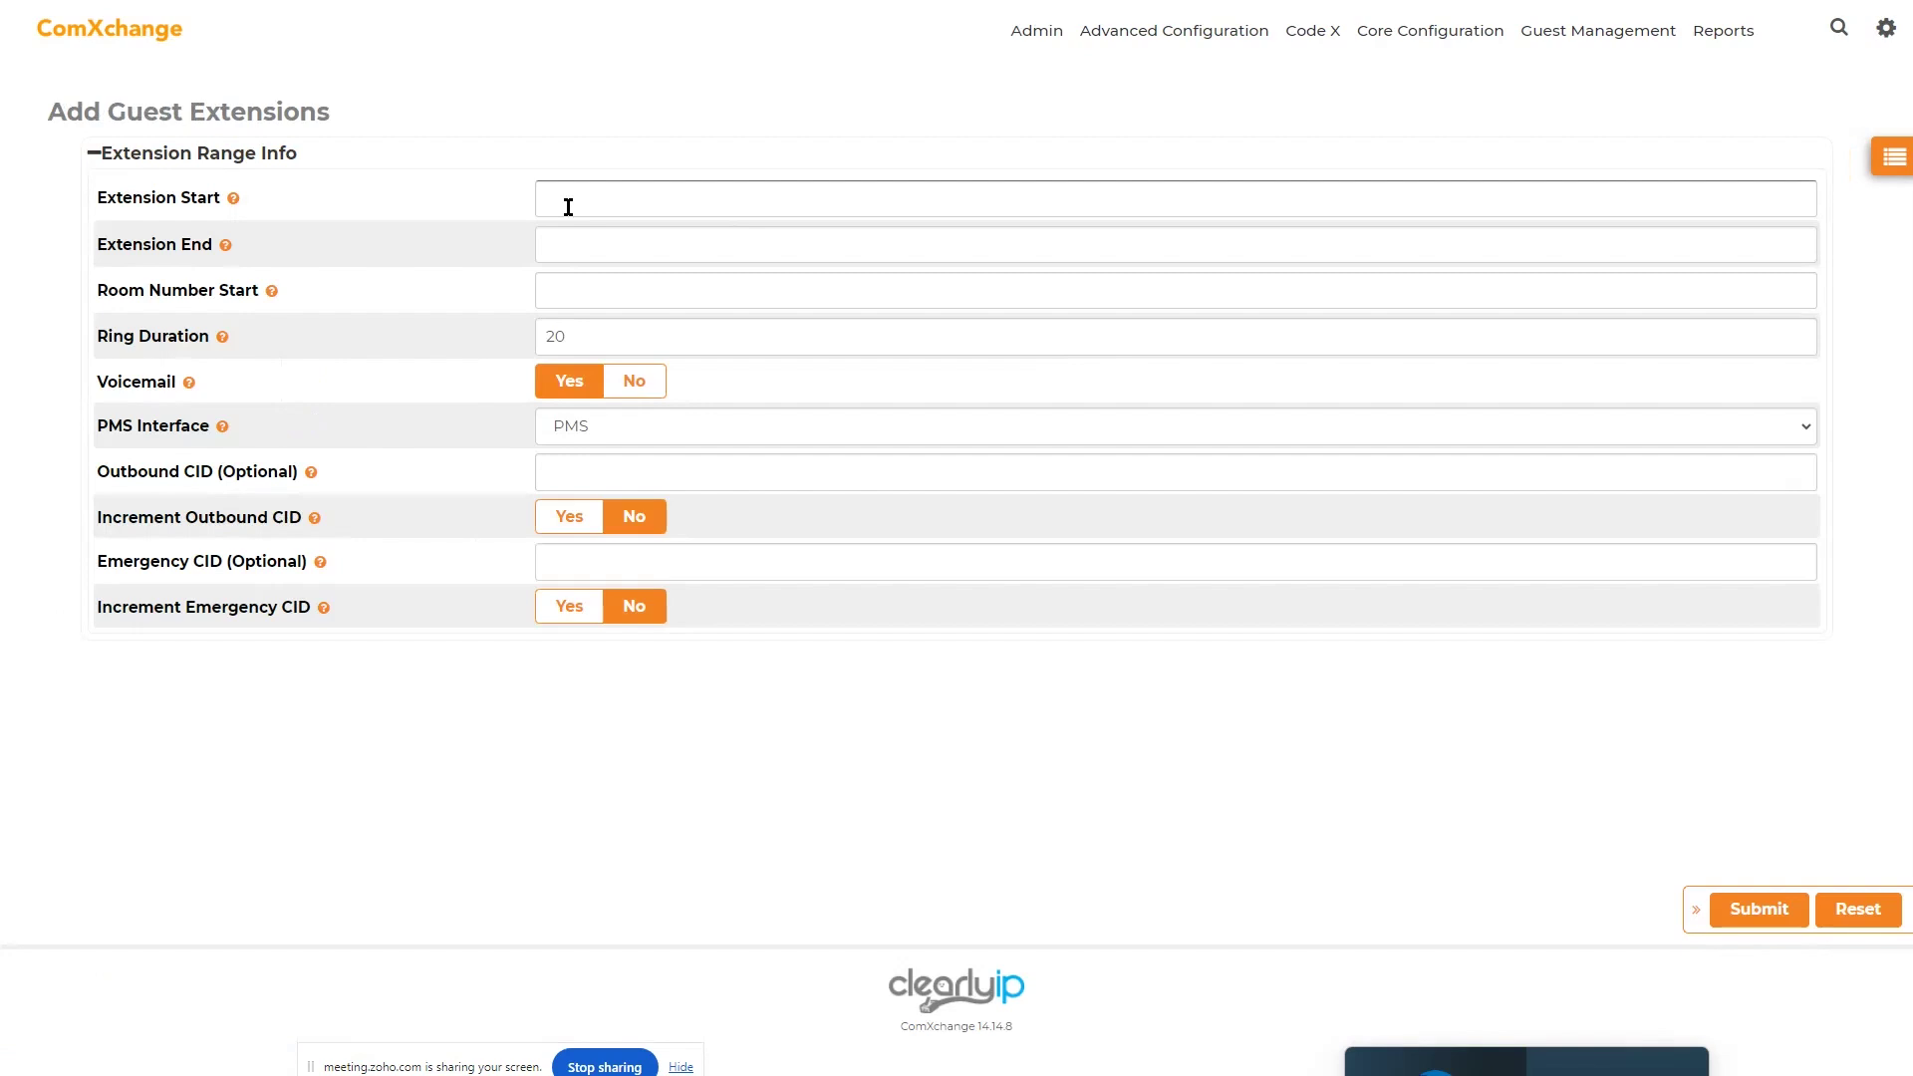
- In the Add Guest Extensions form, set the extension range to start at 801 and end at 850
click(620, 197)
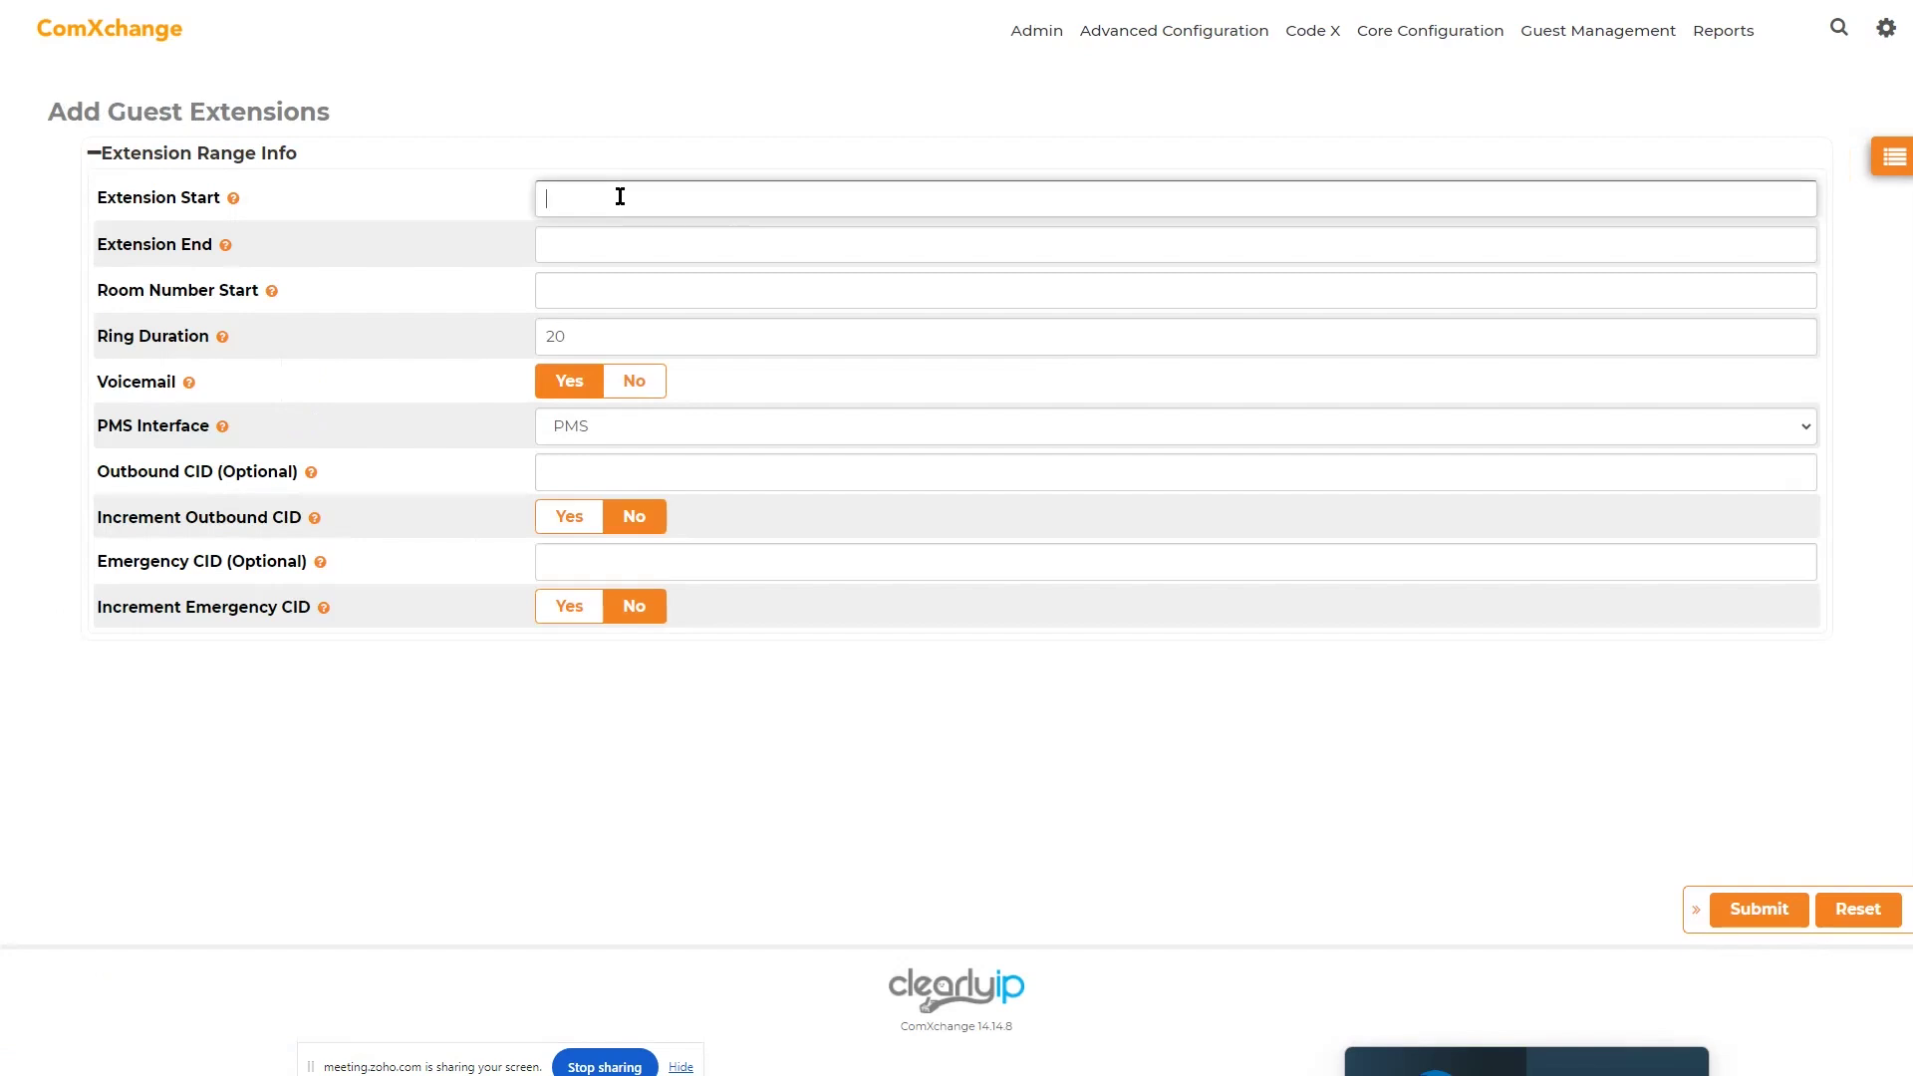
text(801)
click(633, 245)
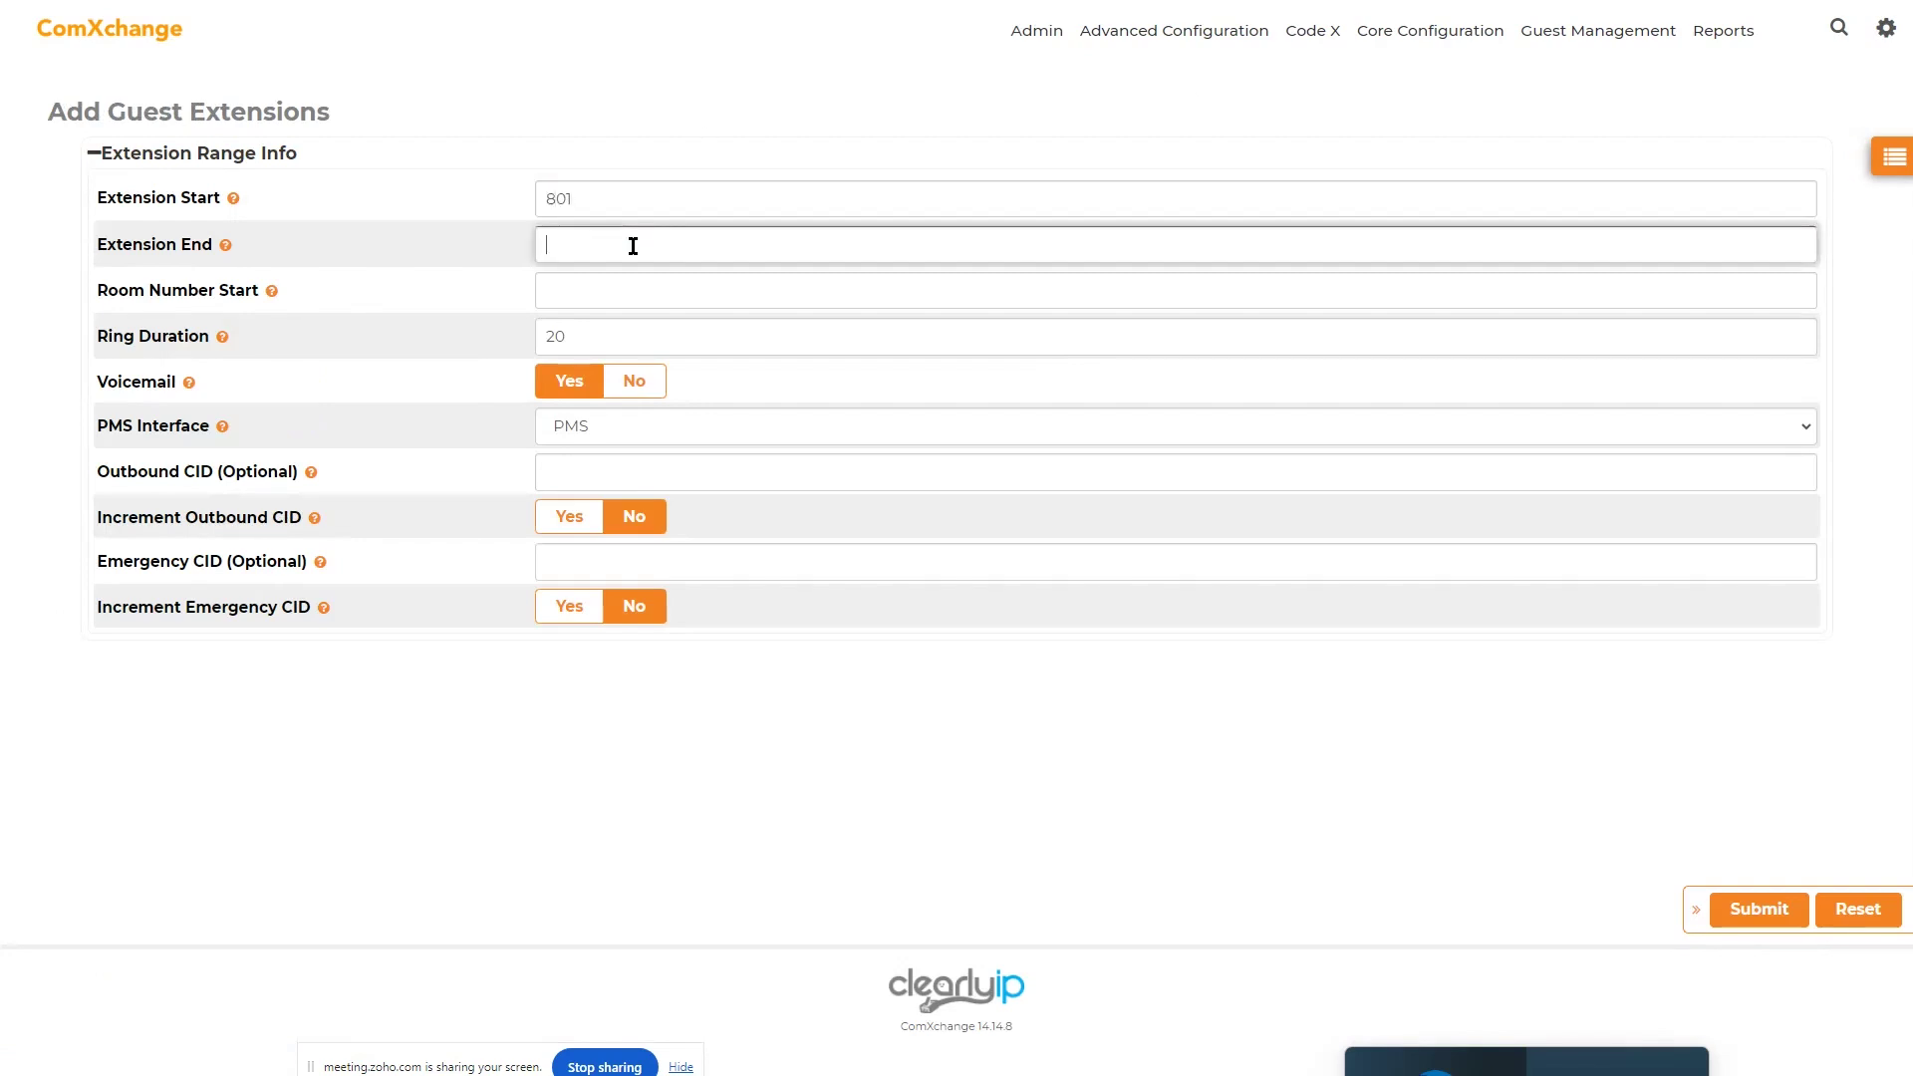
text(80)
text(50)
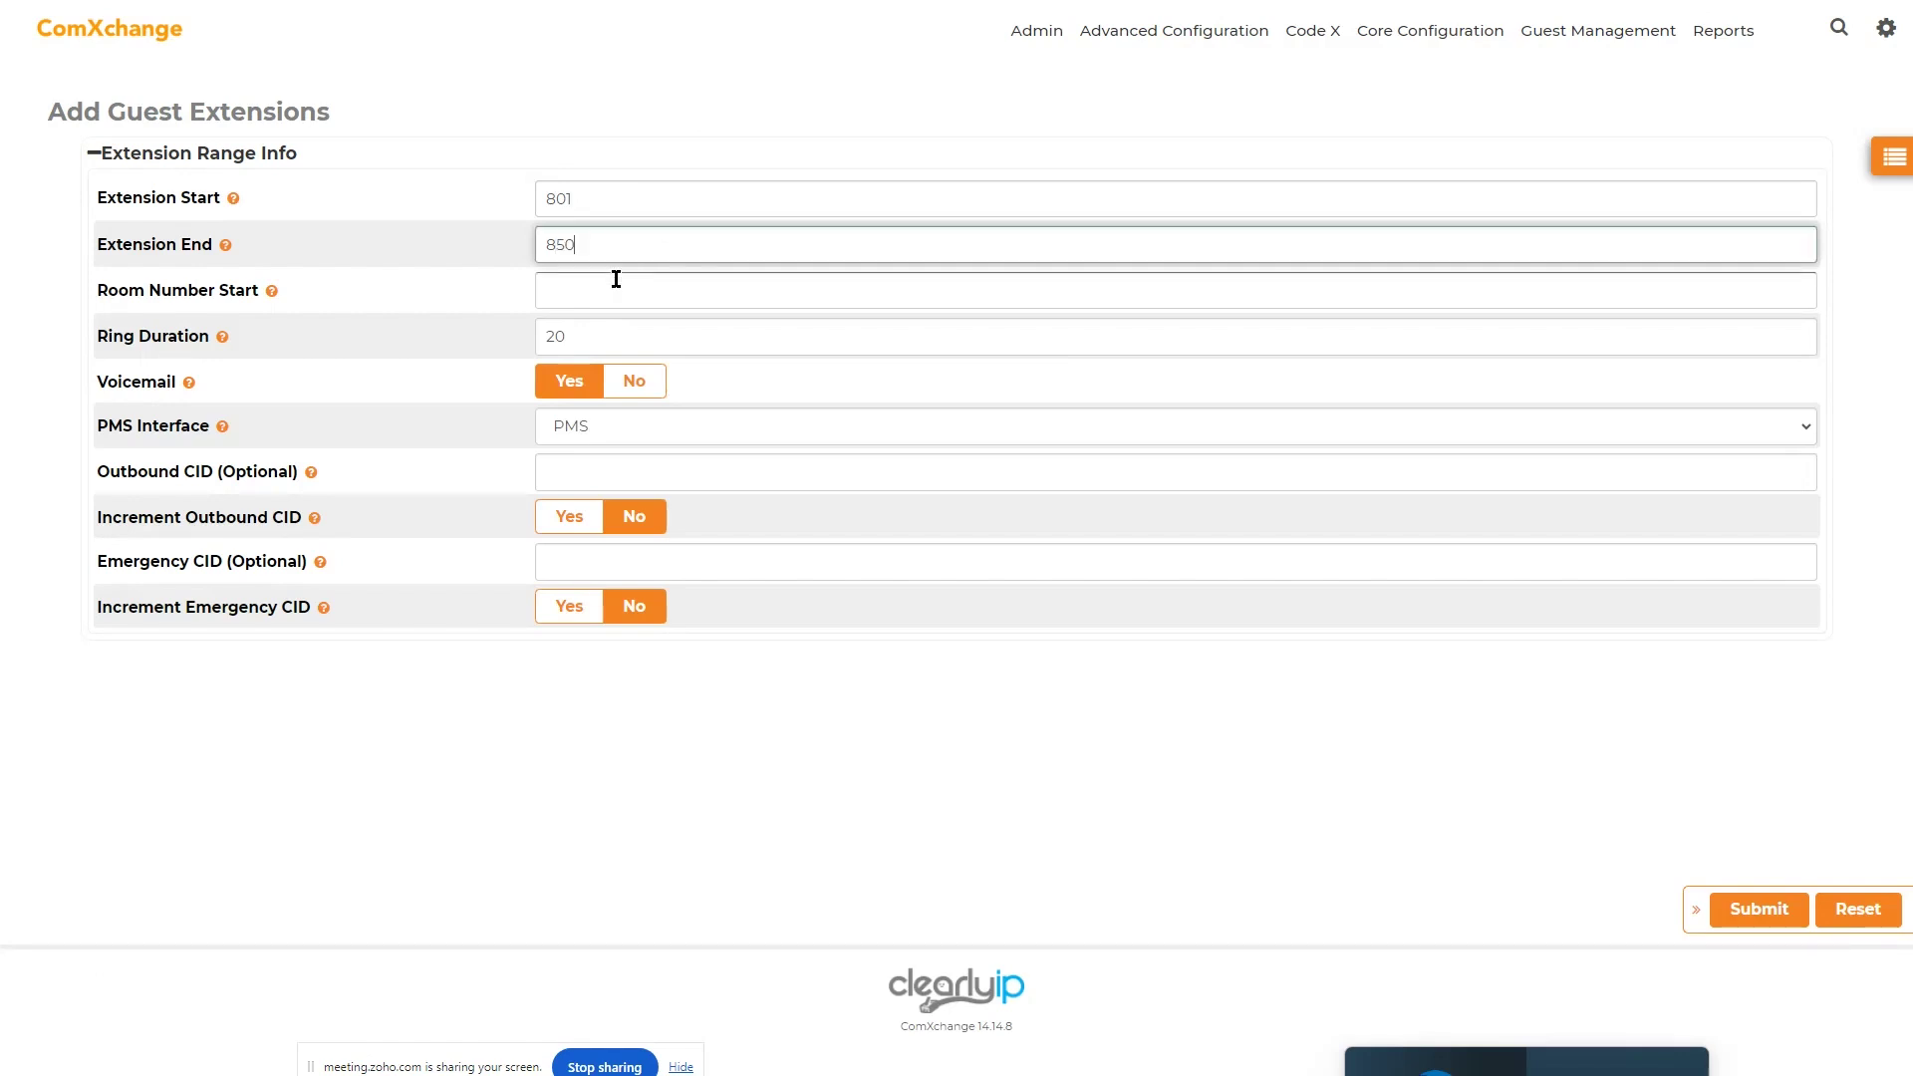
- Try 8001 as the starting room number and clear the field again
click(562, 297)
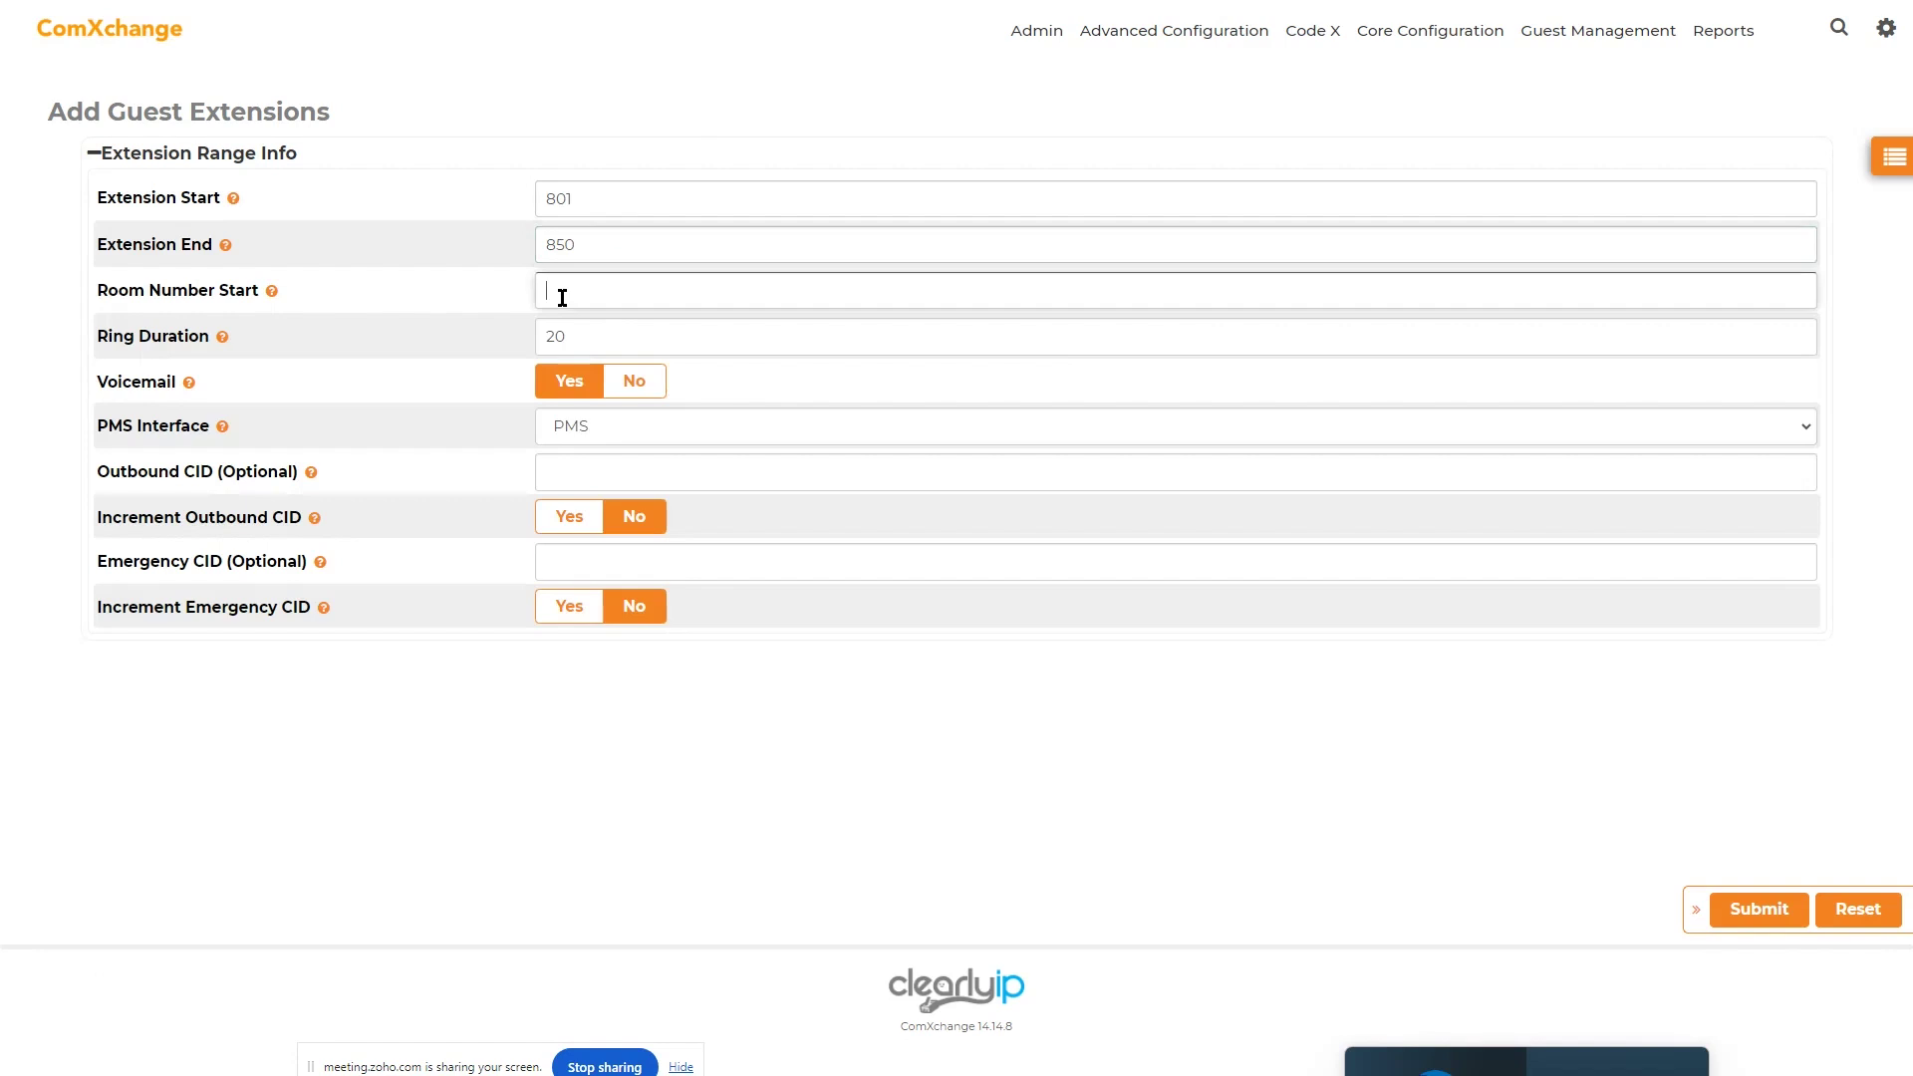
text(8001)
key(BackSpace)
key(BackSpace)
key(BackSpace)
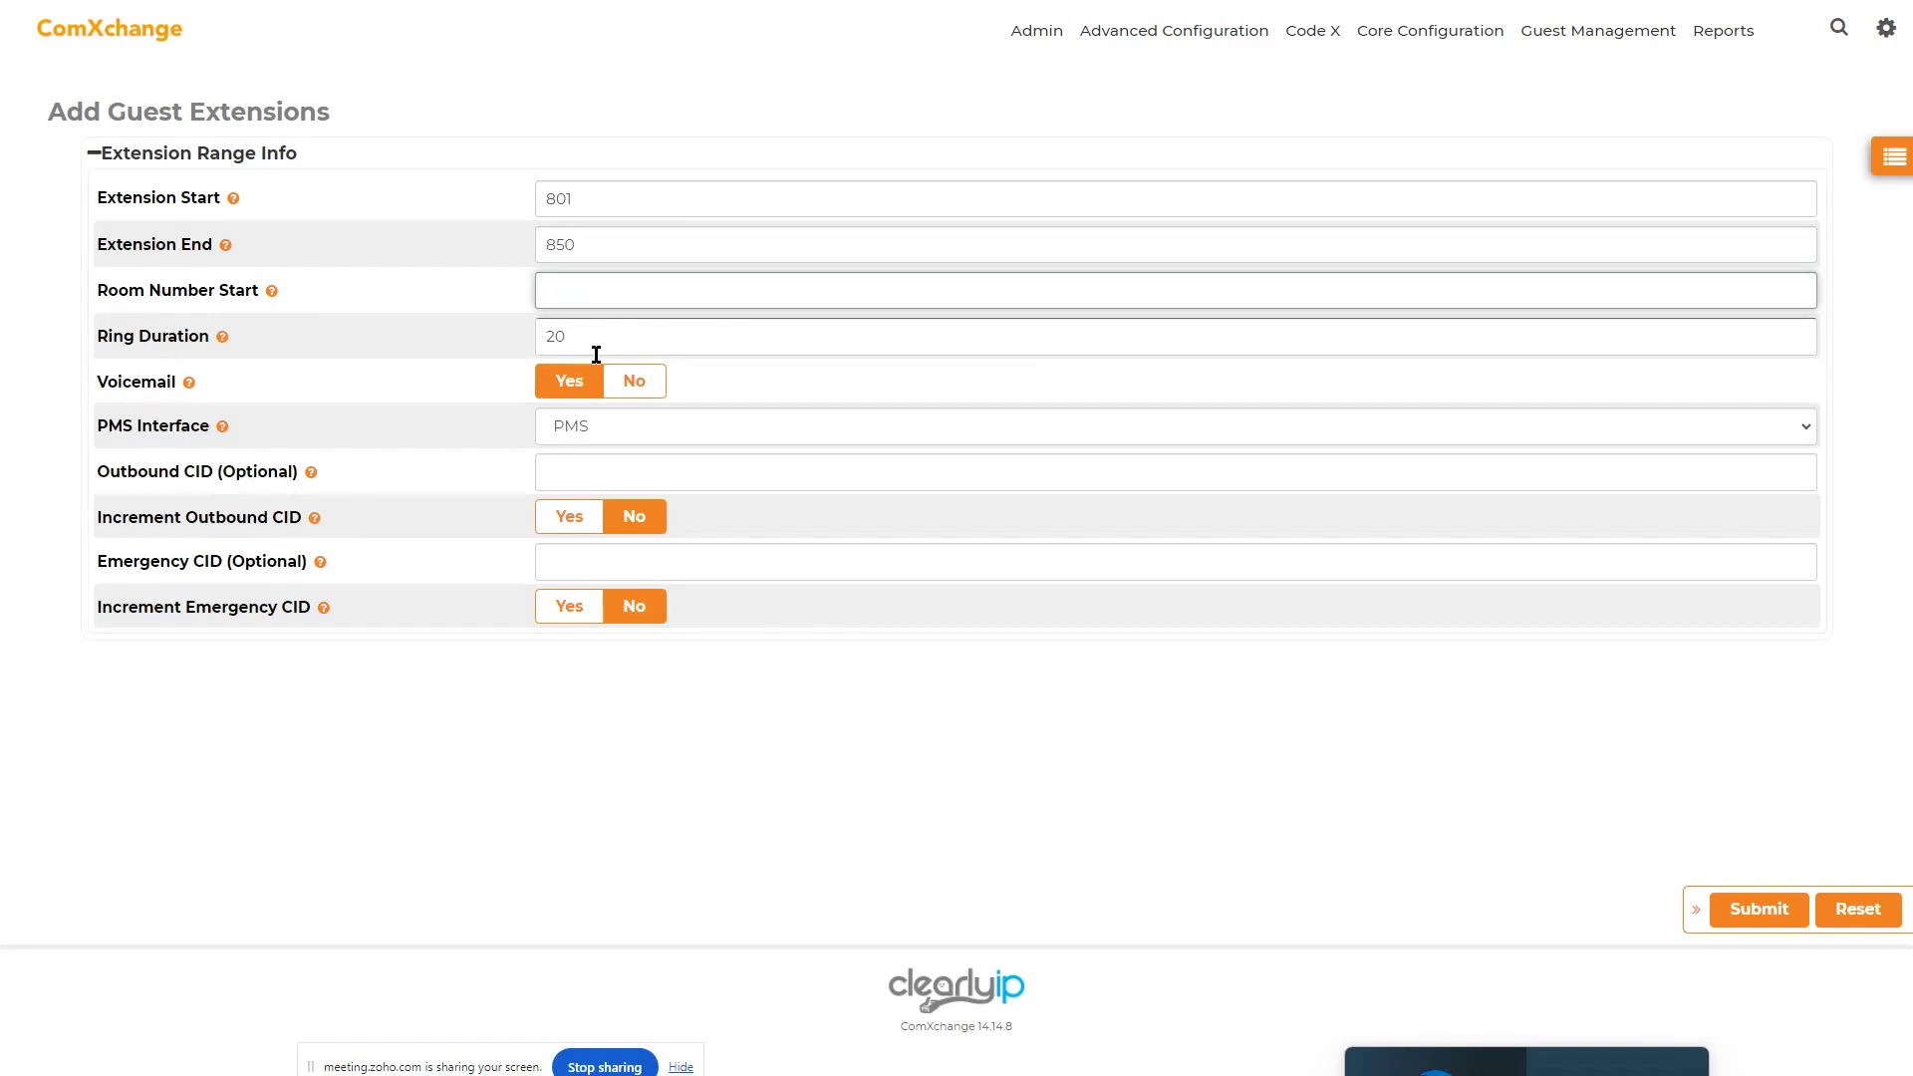
- Switch the Voicemail option for the new extensions to No and back to Yes
click(632, 386)
click(582, 388)
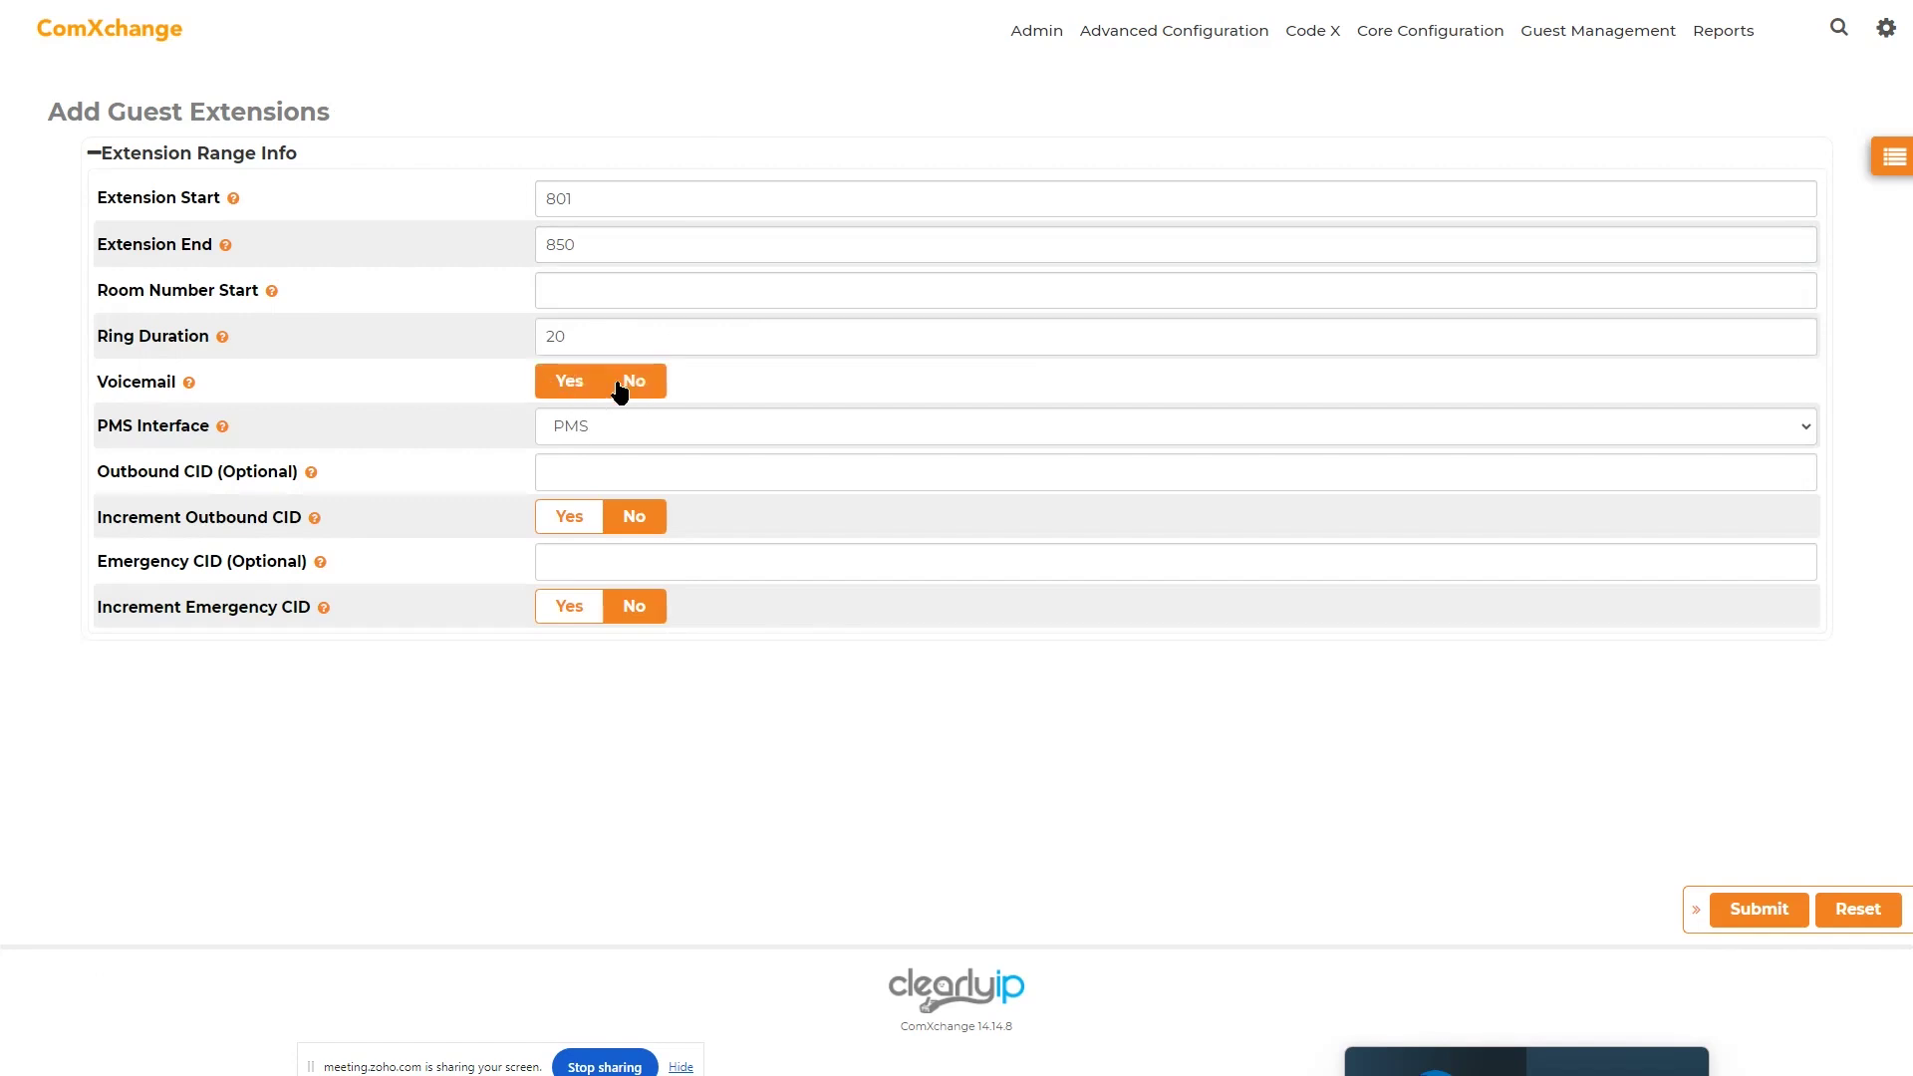
click(627, 383)
click(578, 388)
- Examine which PMS interfaces can be assigned to the new guest extensions
click(646, 428)
click(645, 430)
click(642, 428)
click(638, 431)
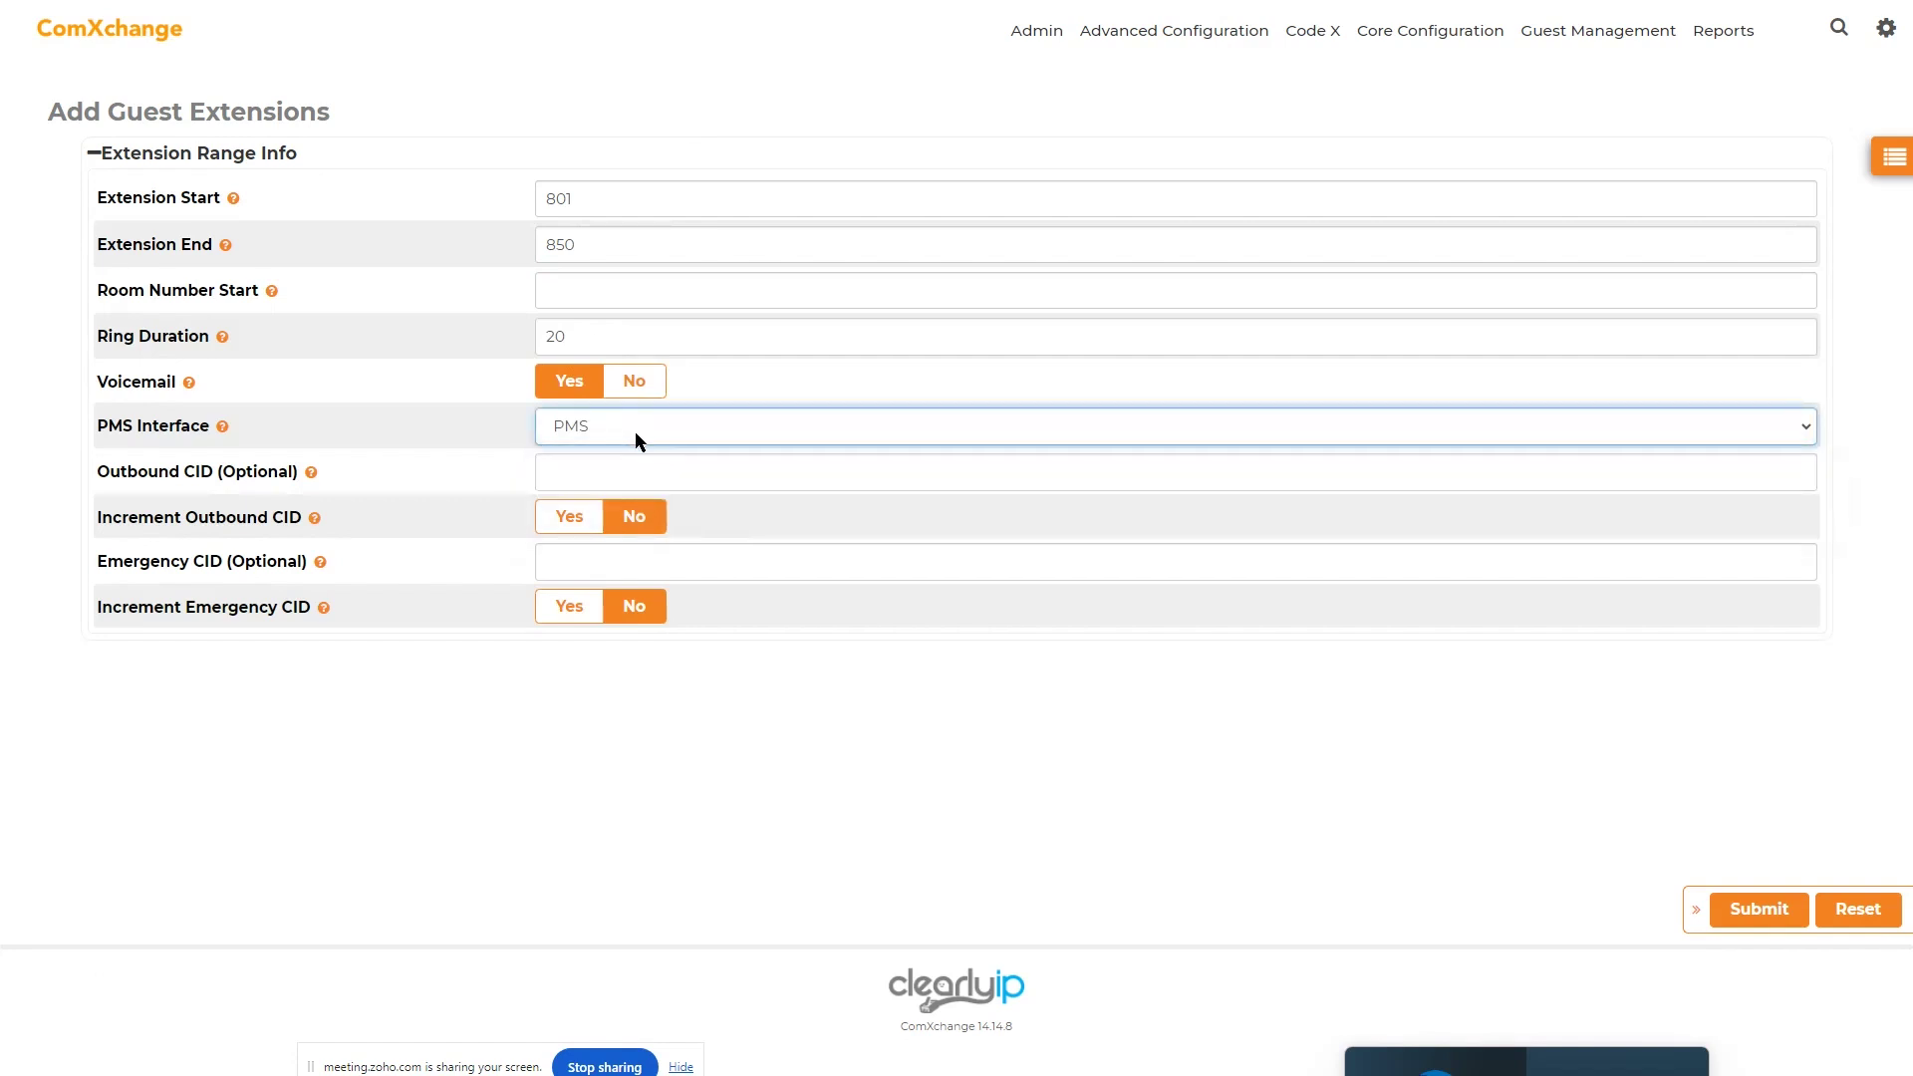
click(645, 433)
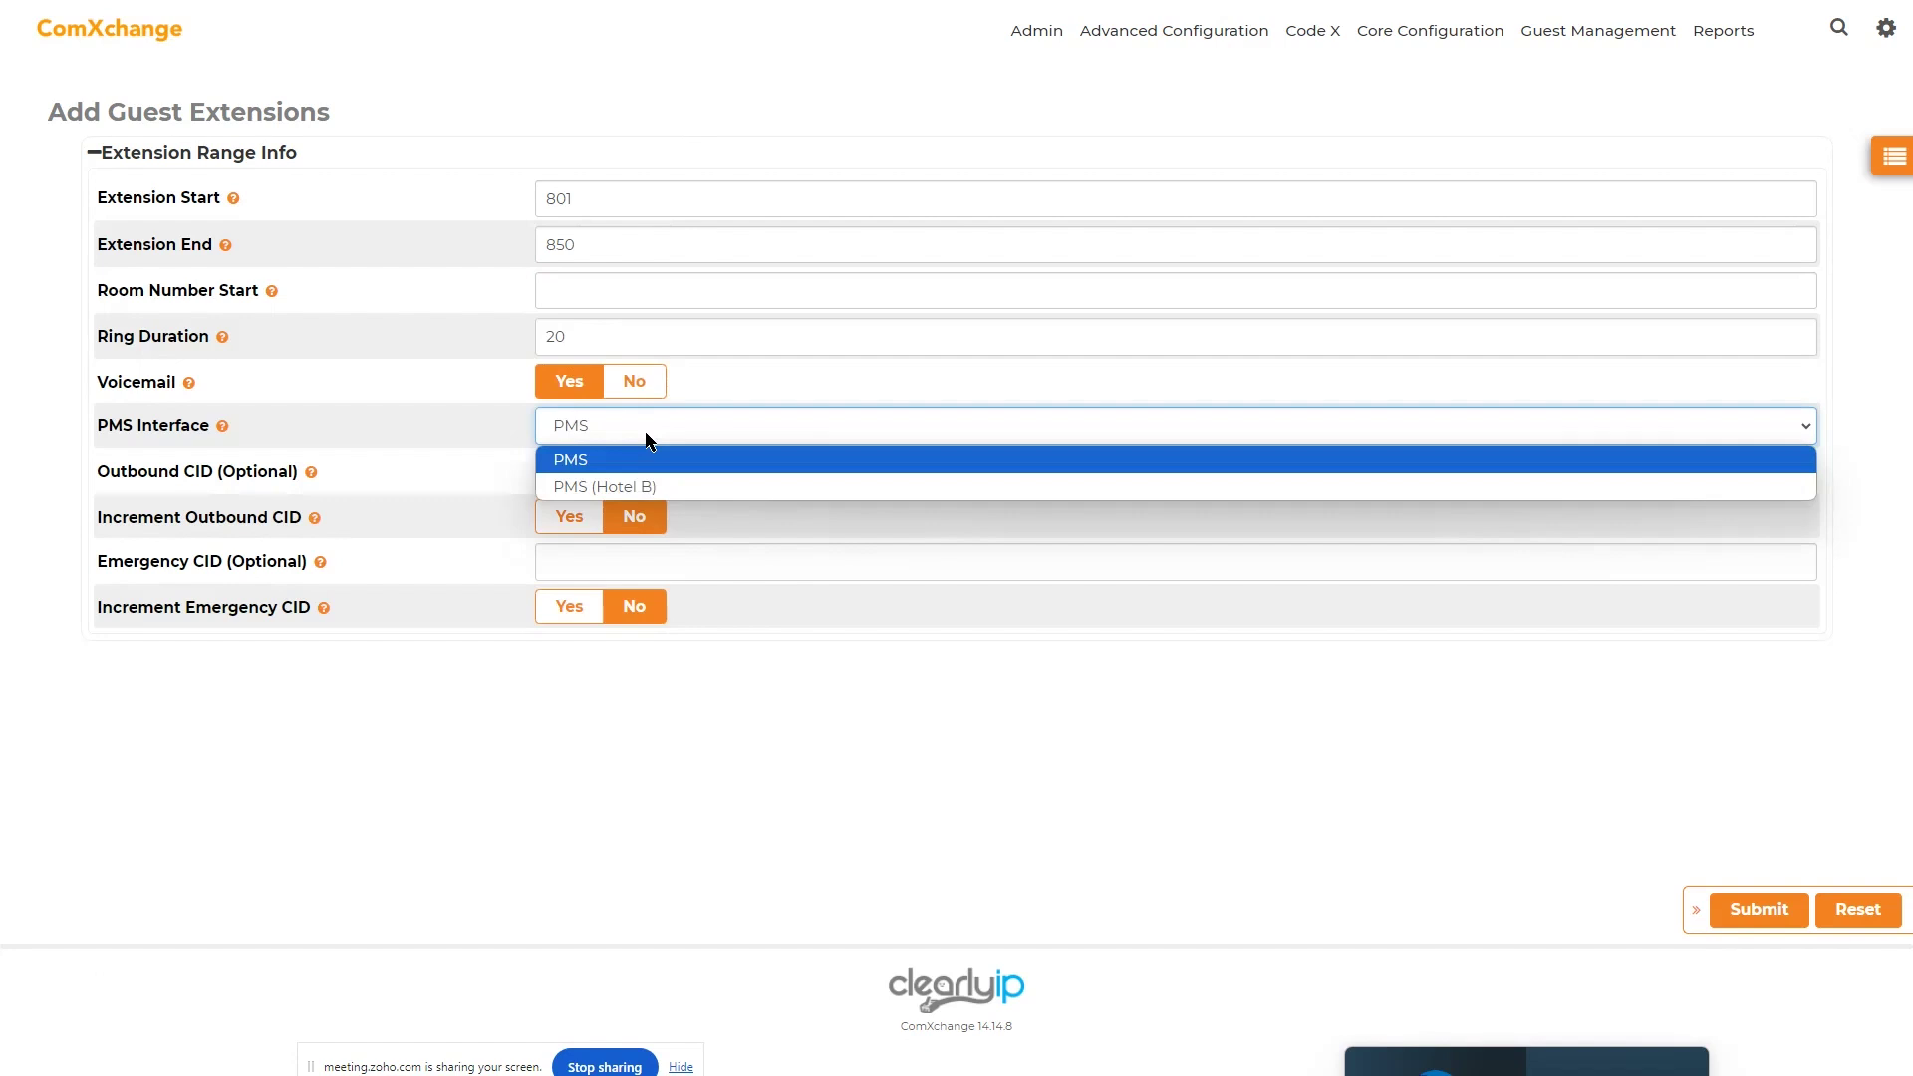
click(646, 435)
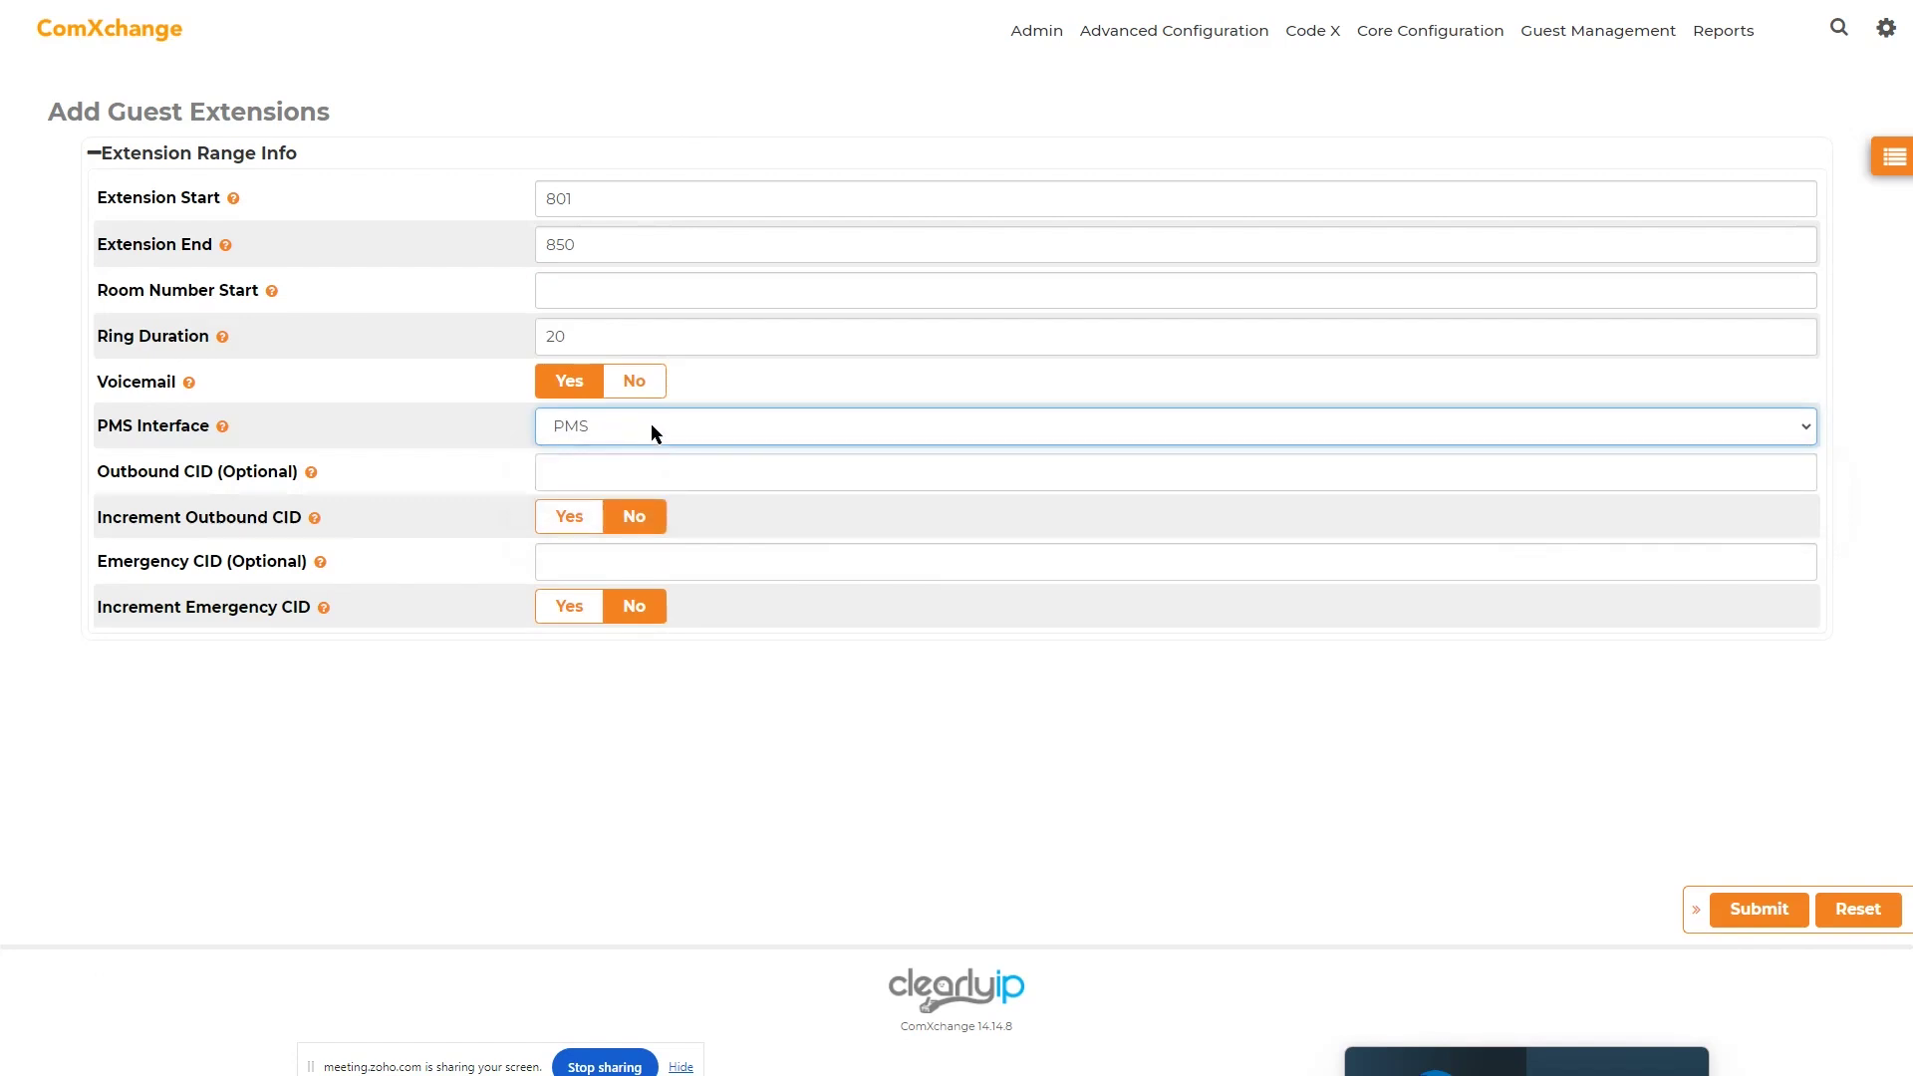
click(653, 430)
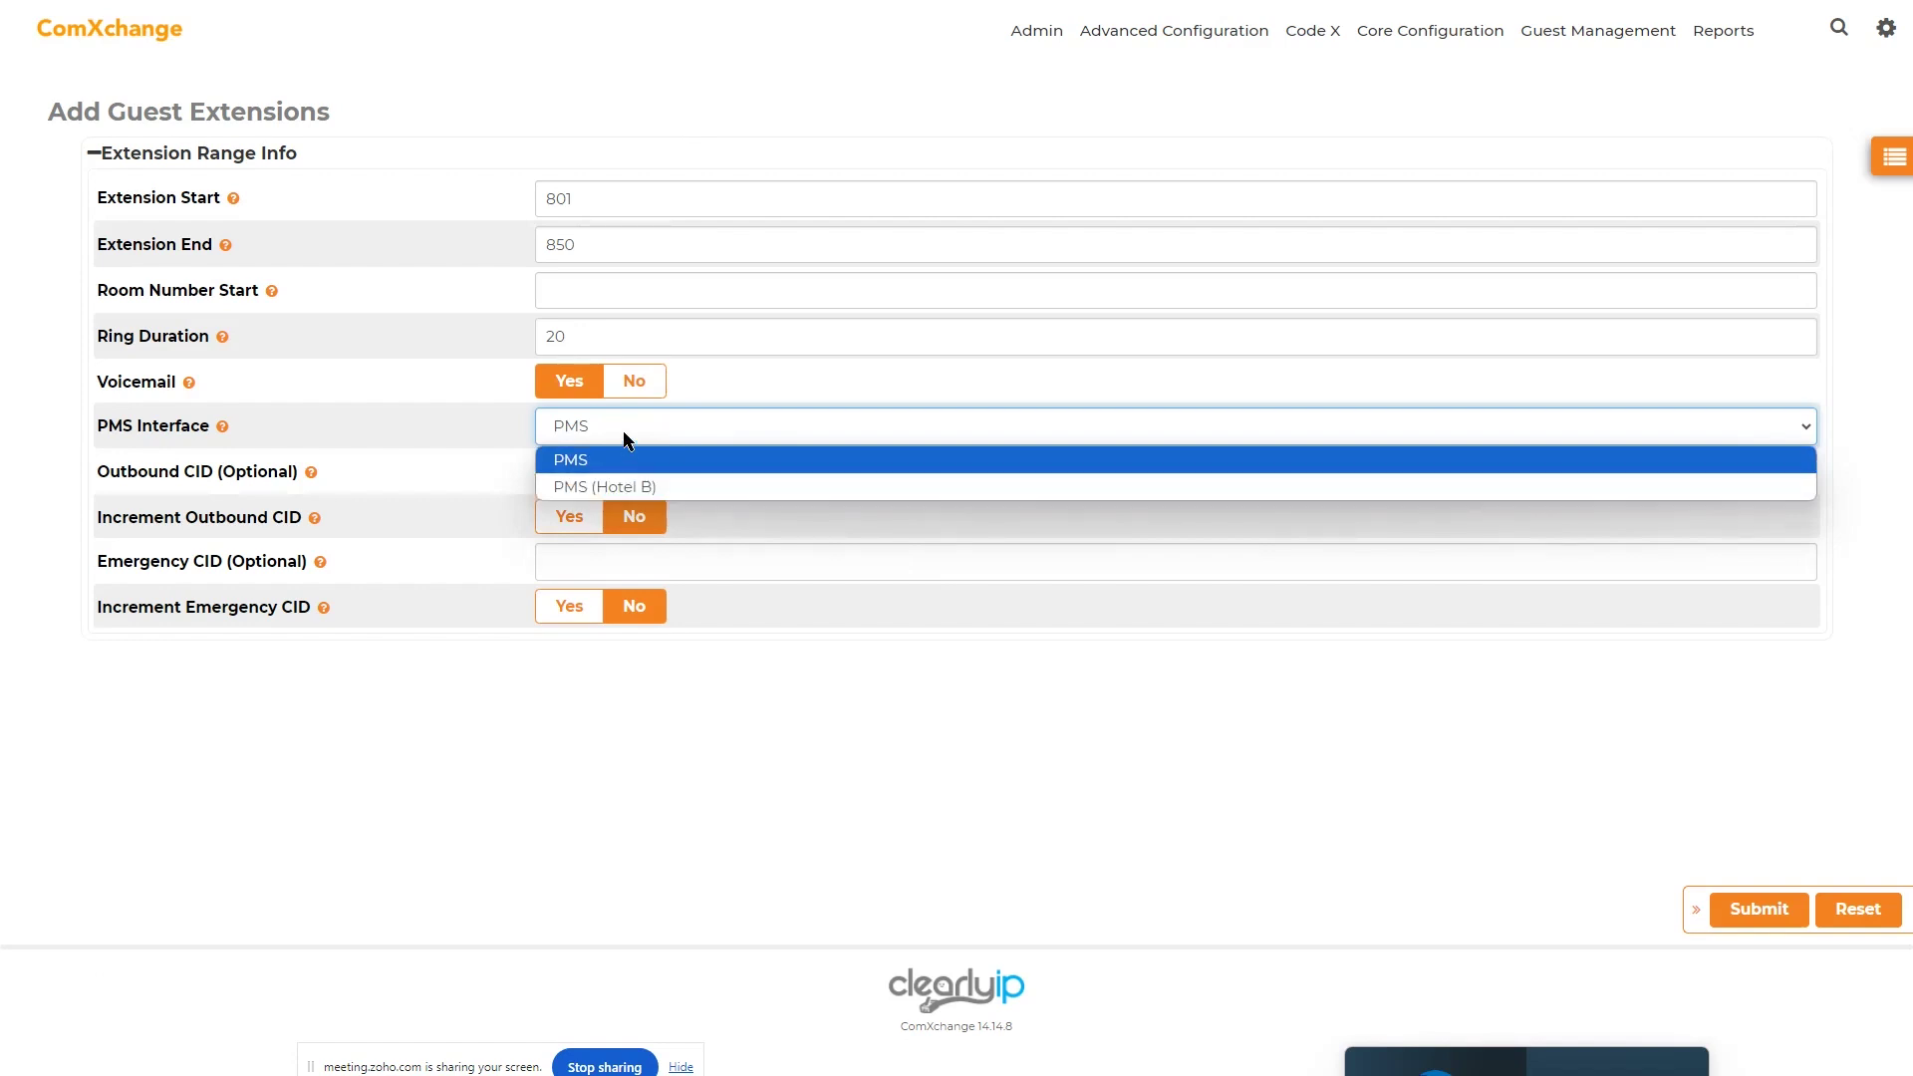
click(620, 423)
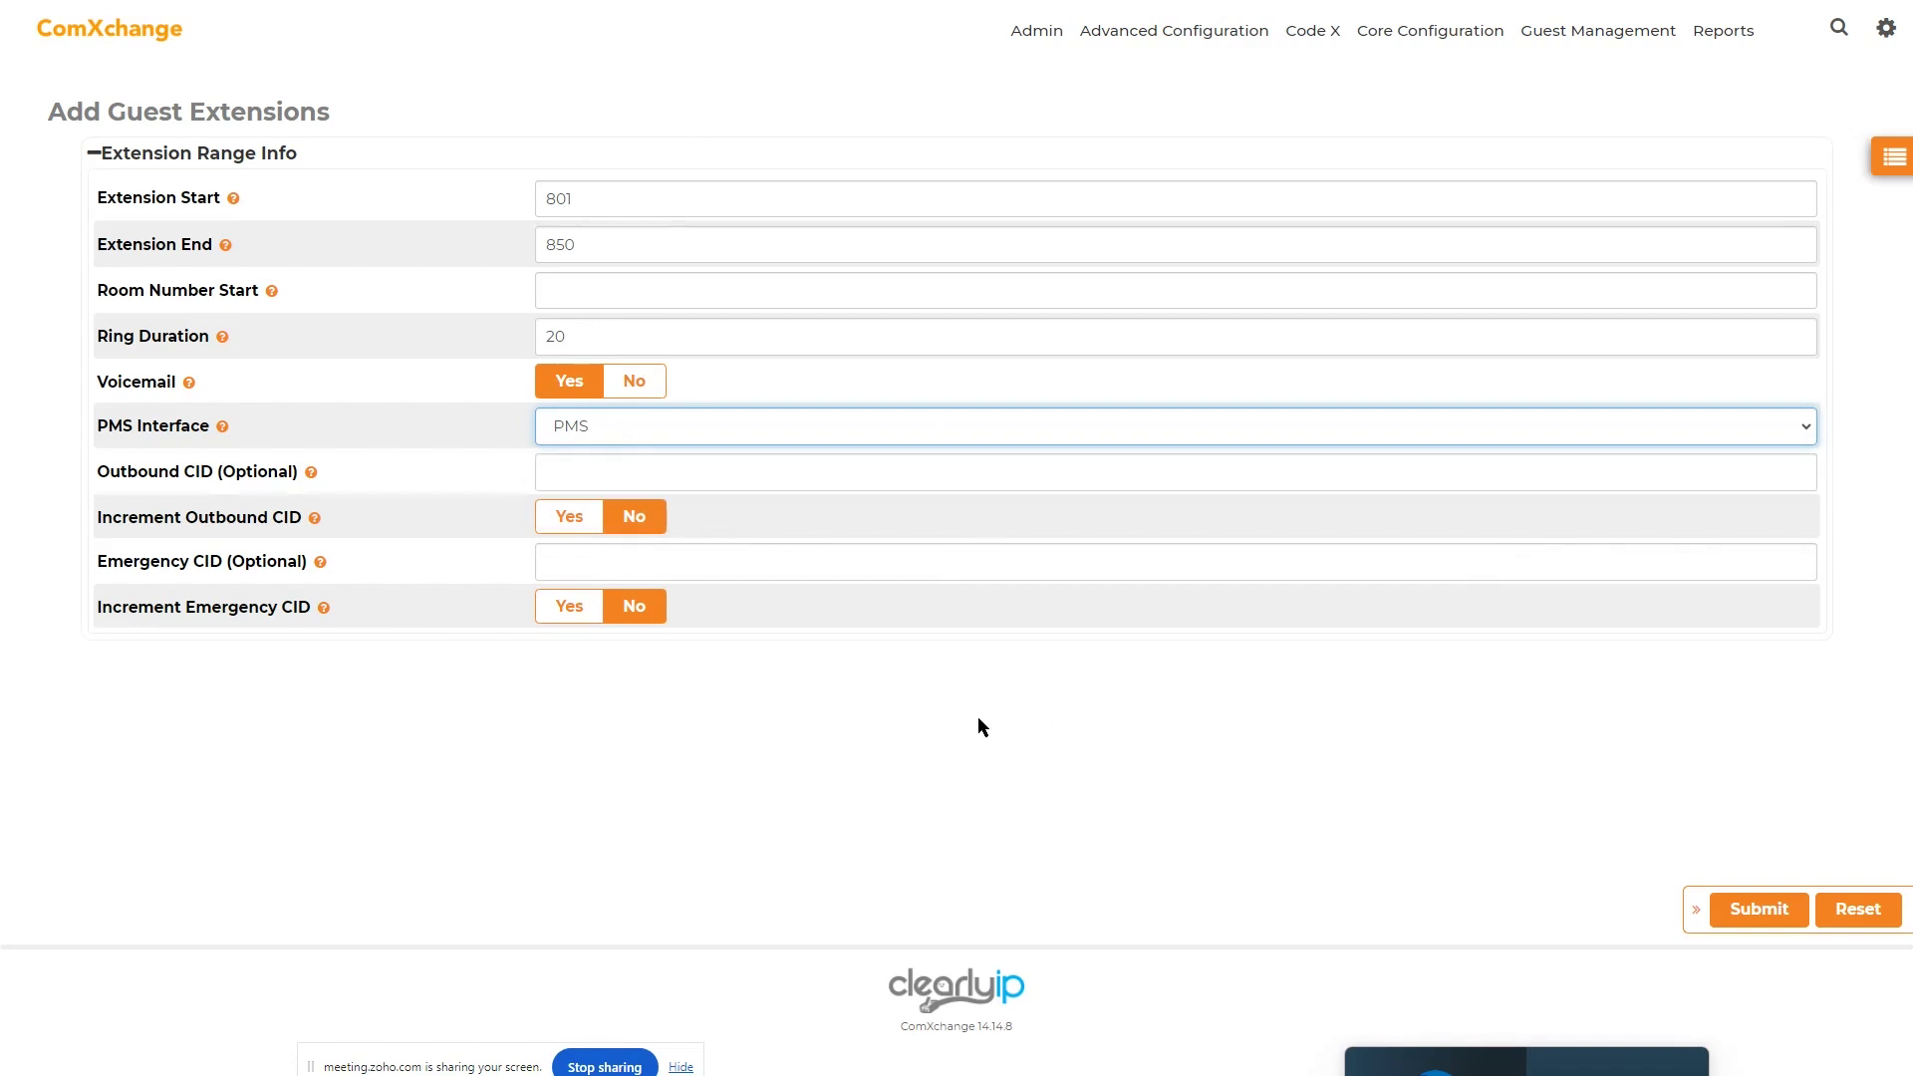
click(637, 431)
click(498, 419)
mouse_move(1544, 40)
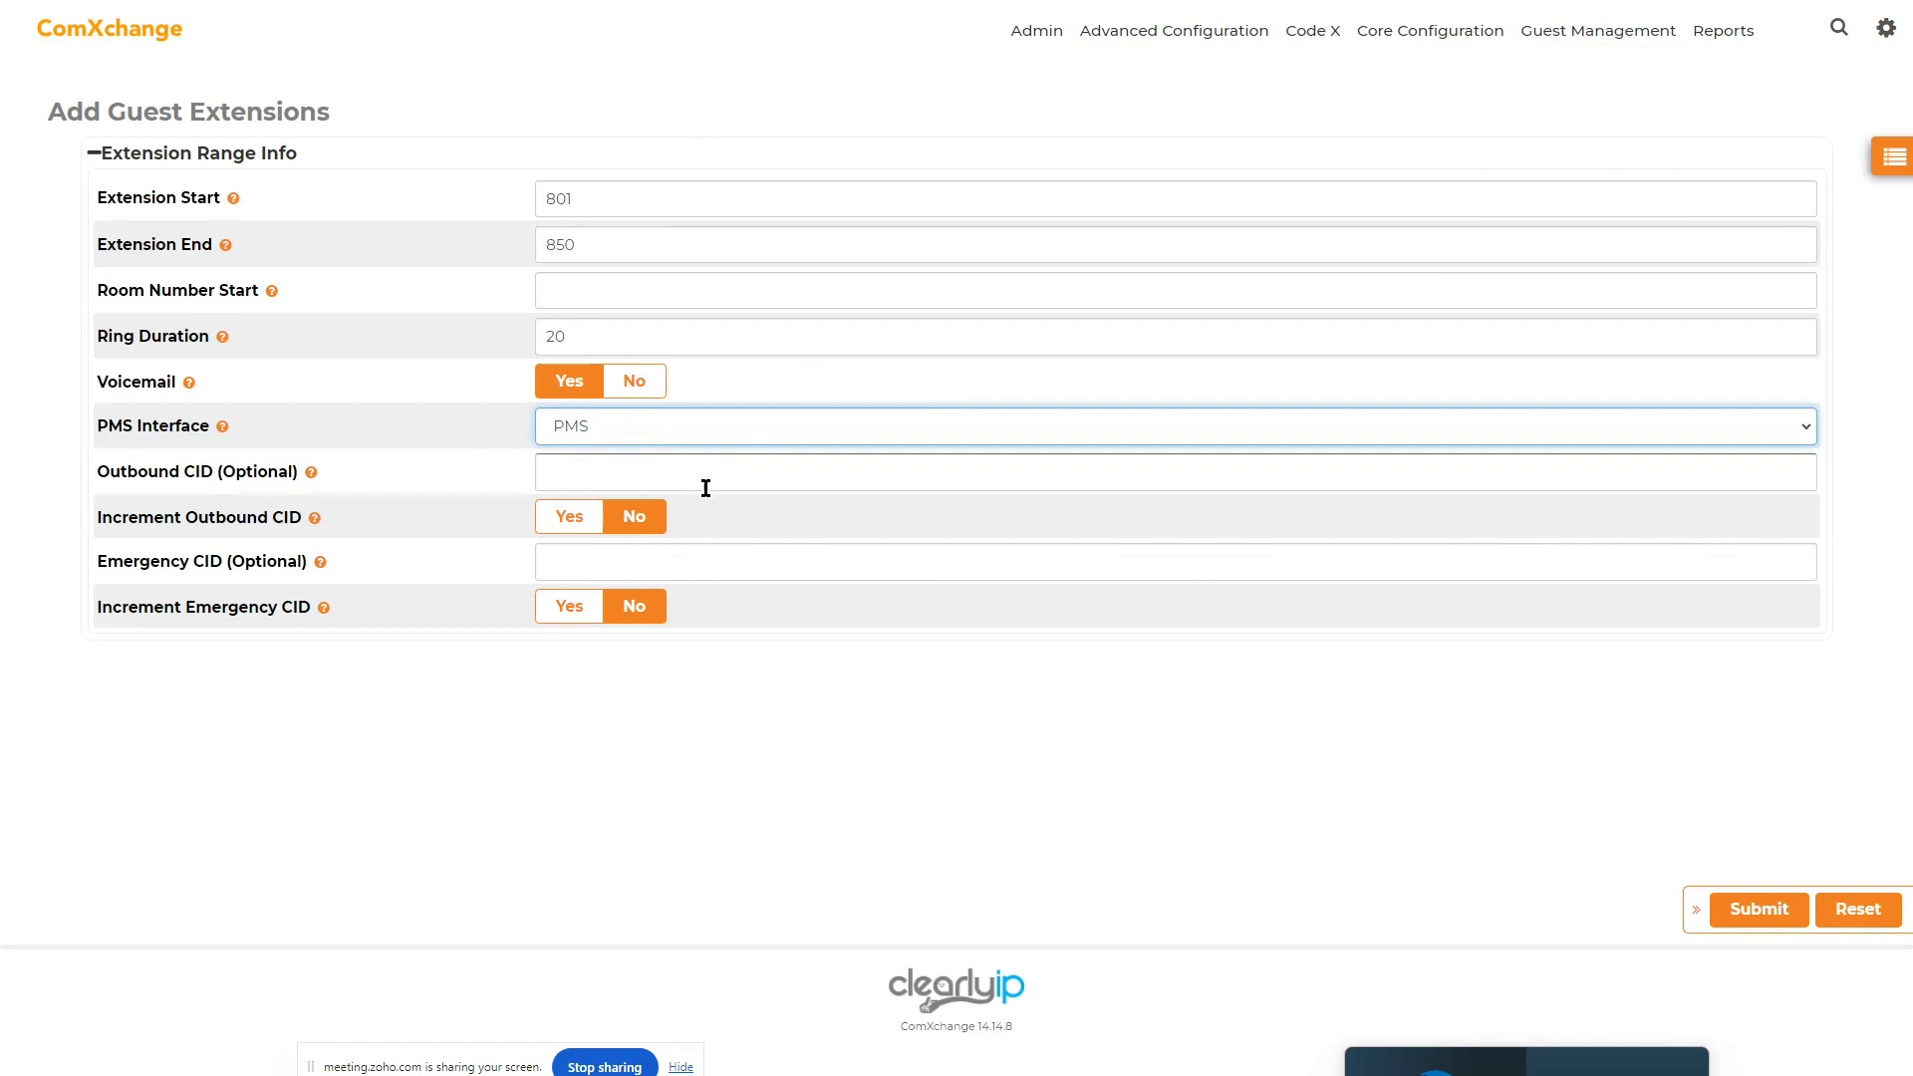
- Enable Increment Outbound CID and Increment Emergency CID for the new extension range
click(568, 520)
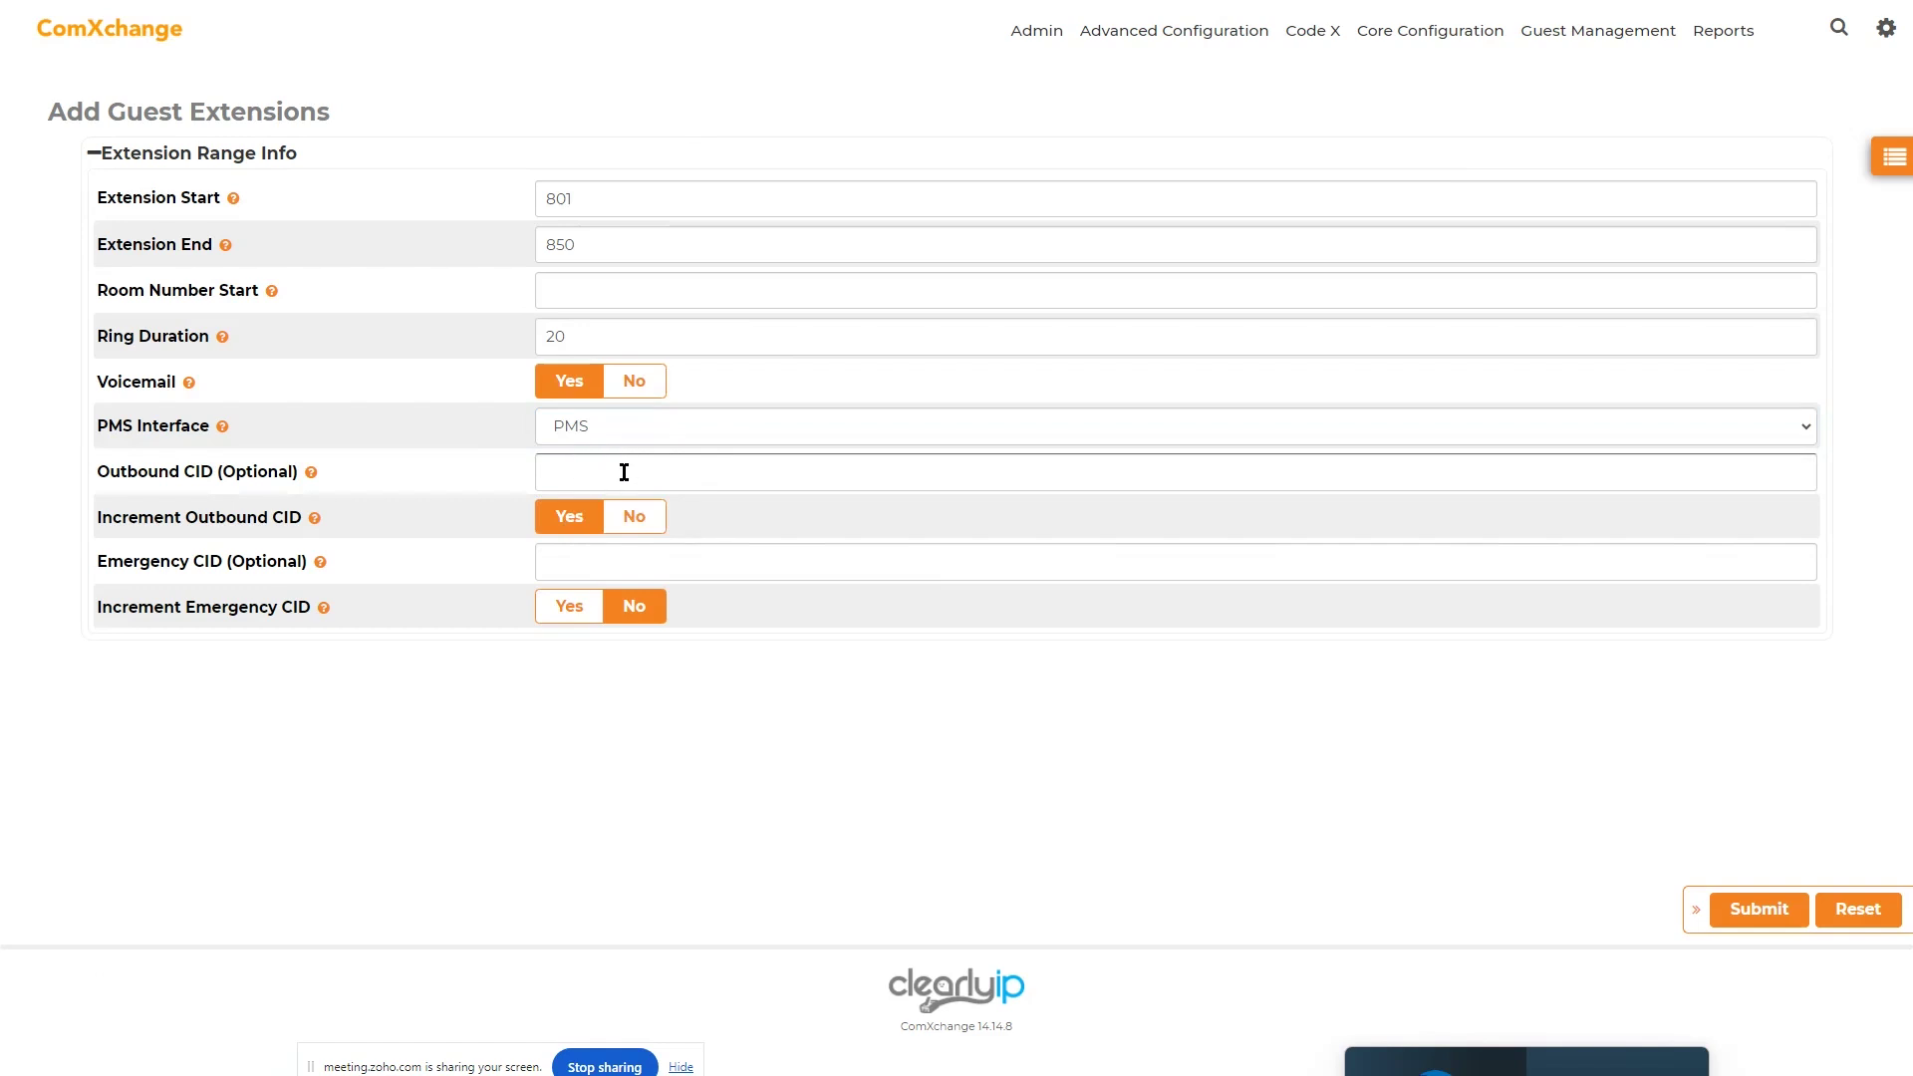
click(586, 605)
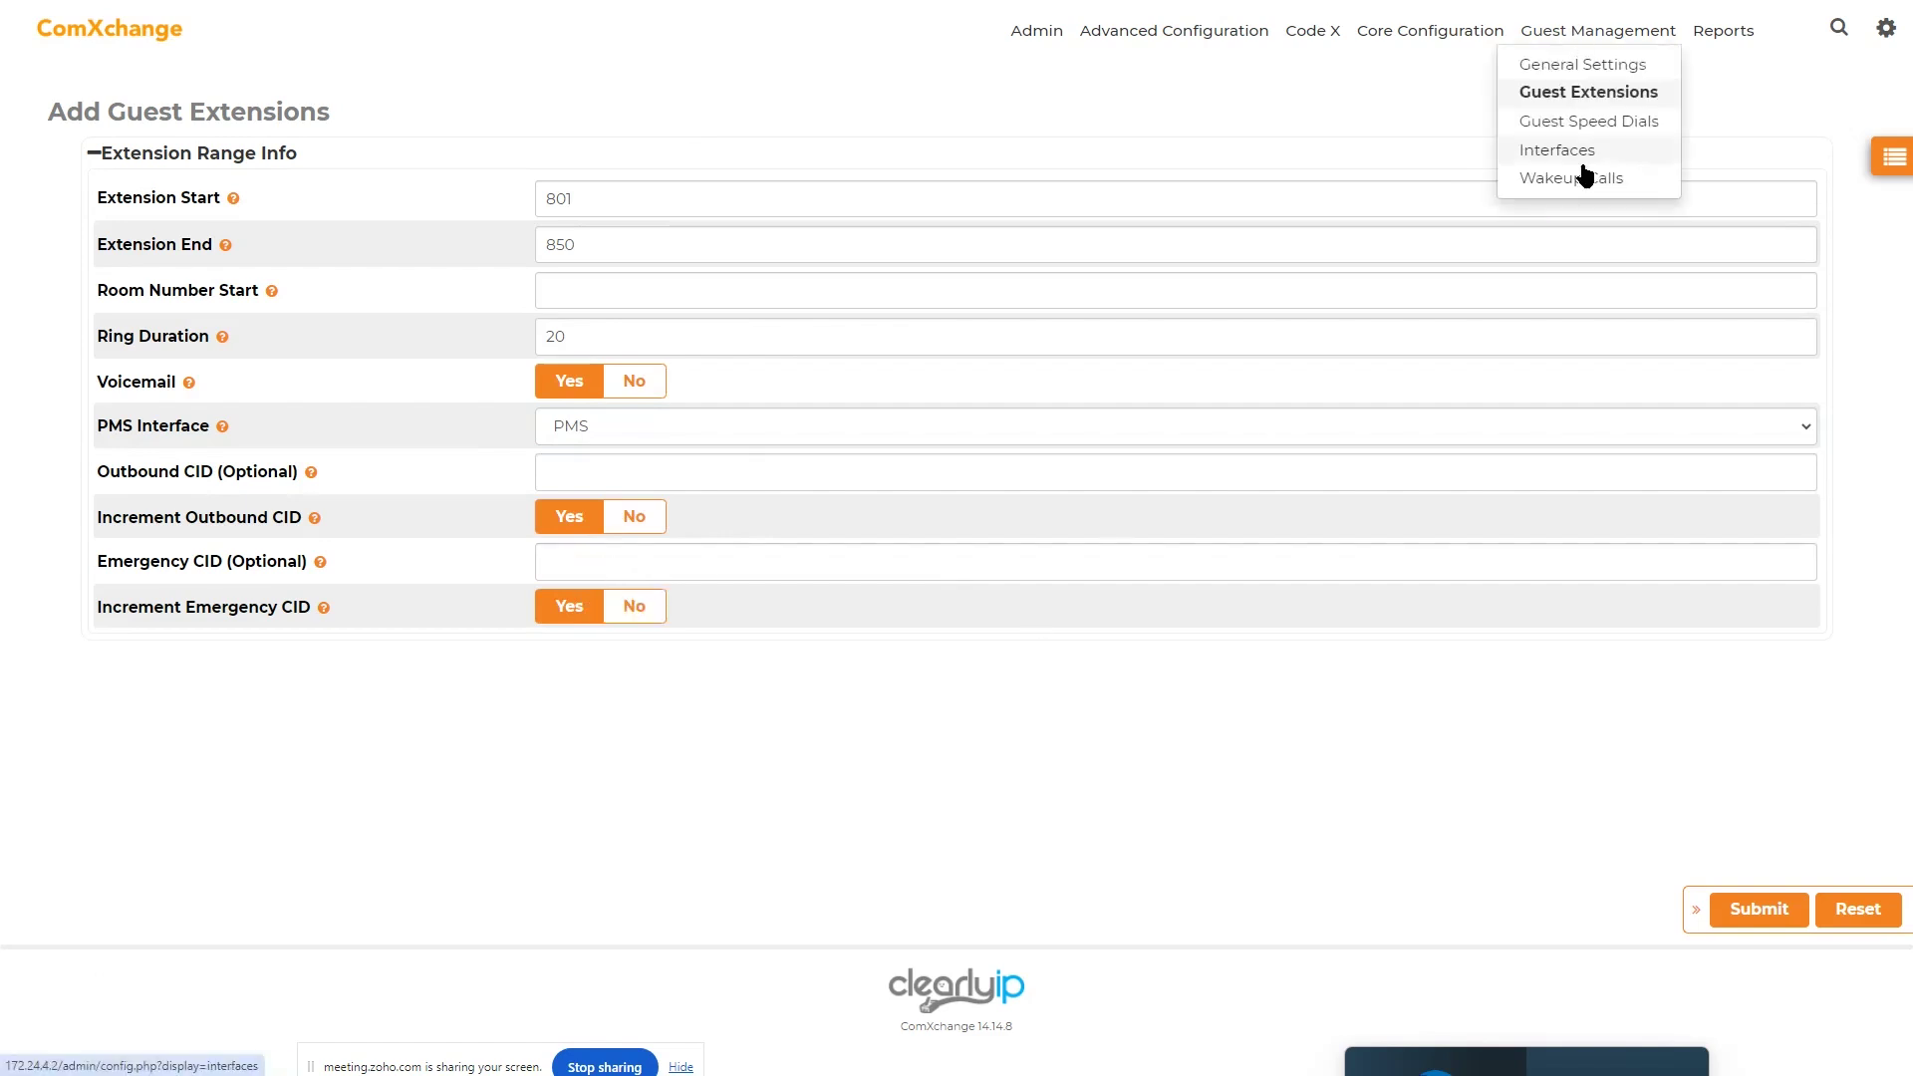
- Leave the add form without submitting it and open the Delete Guest Extensions form
mouse_move(1606, 96)
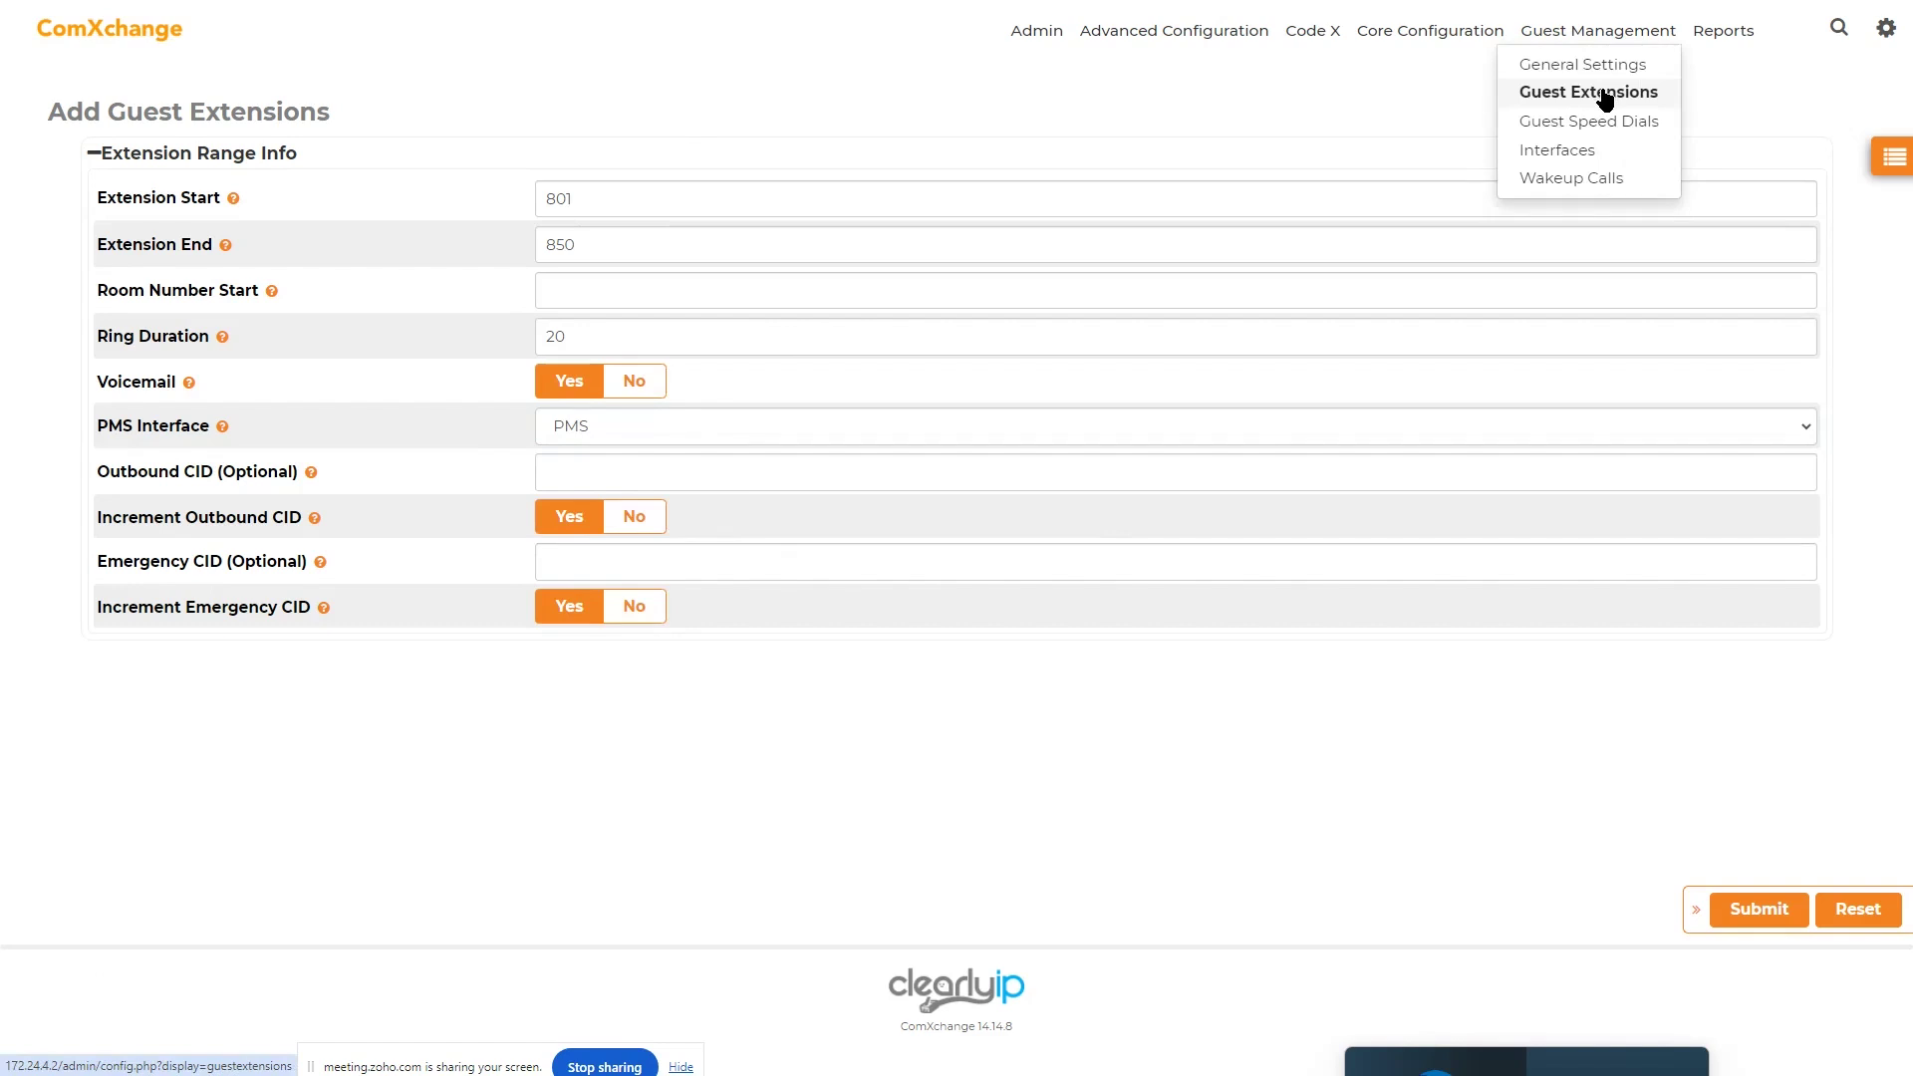
click(1606, 97)
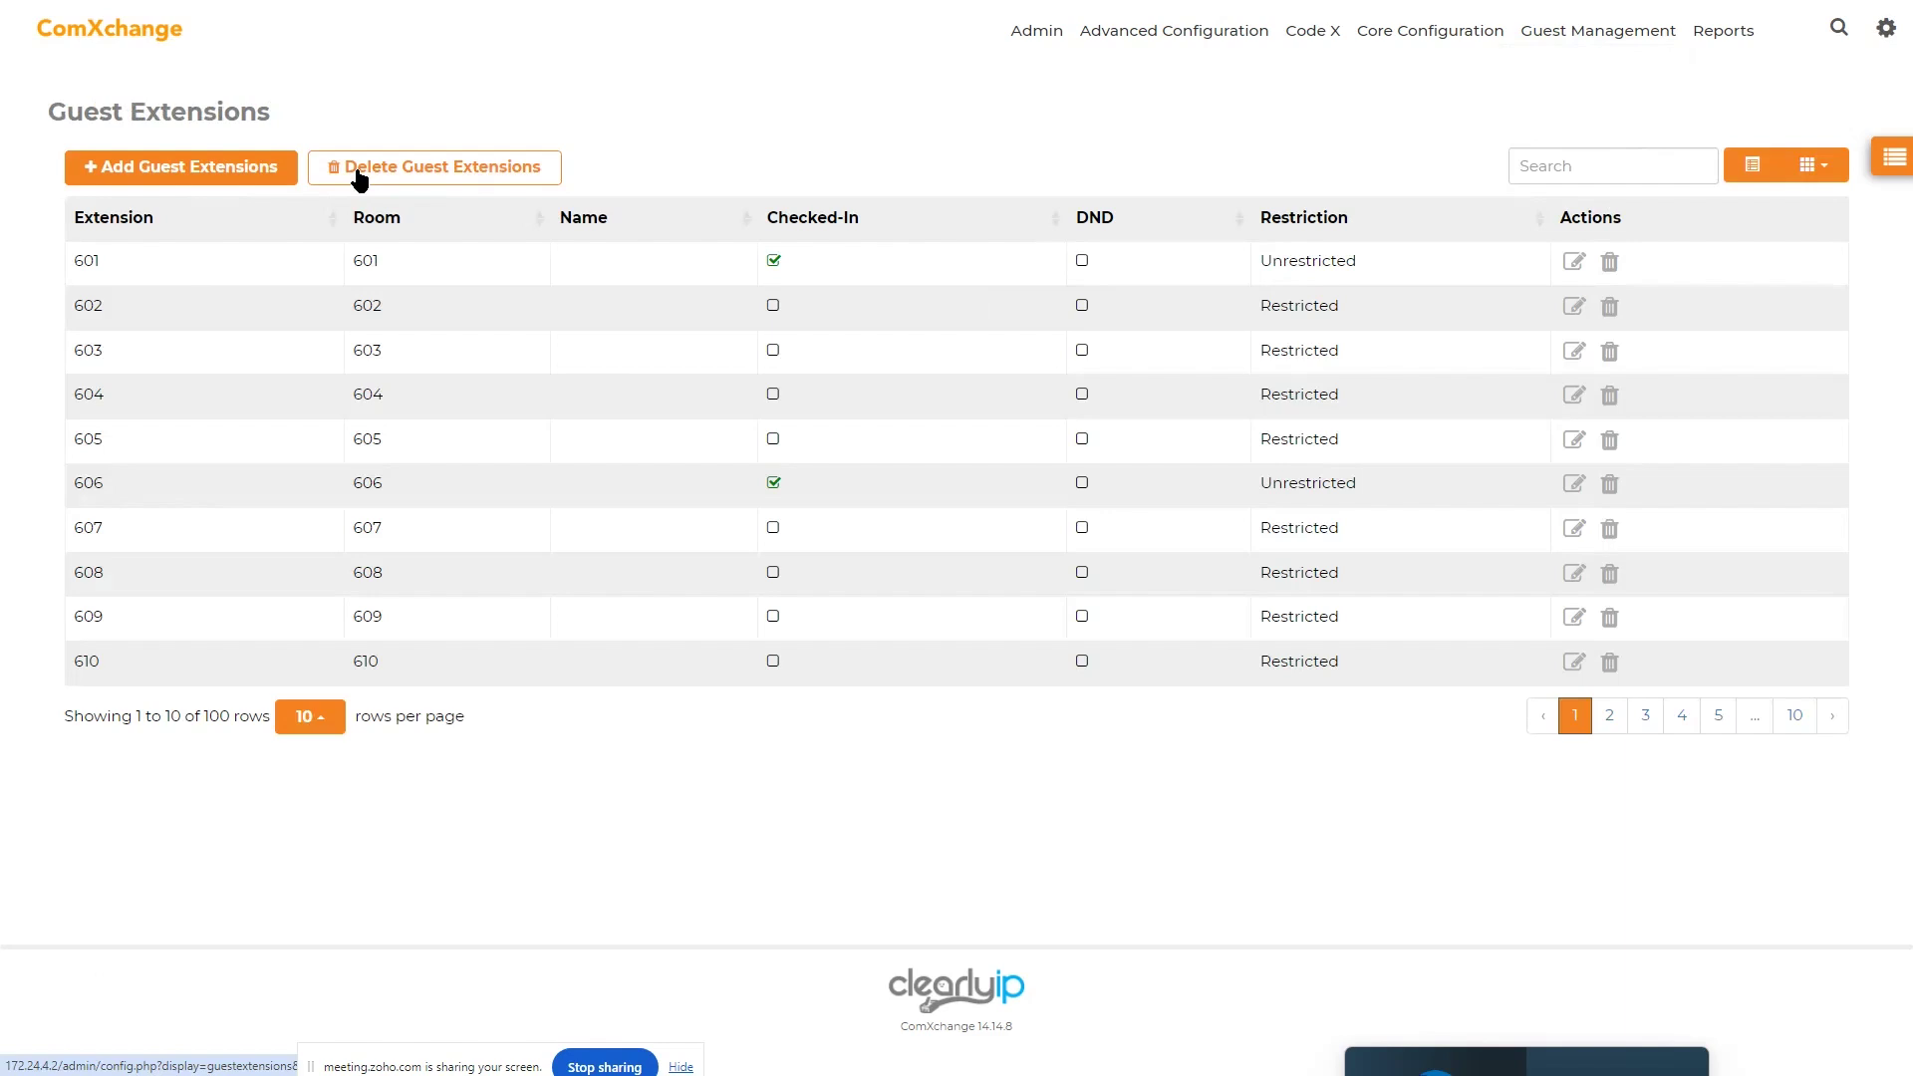
click(359, 169)
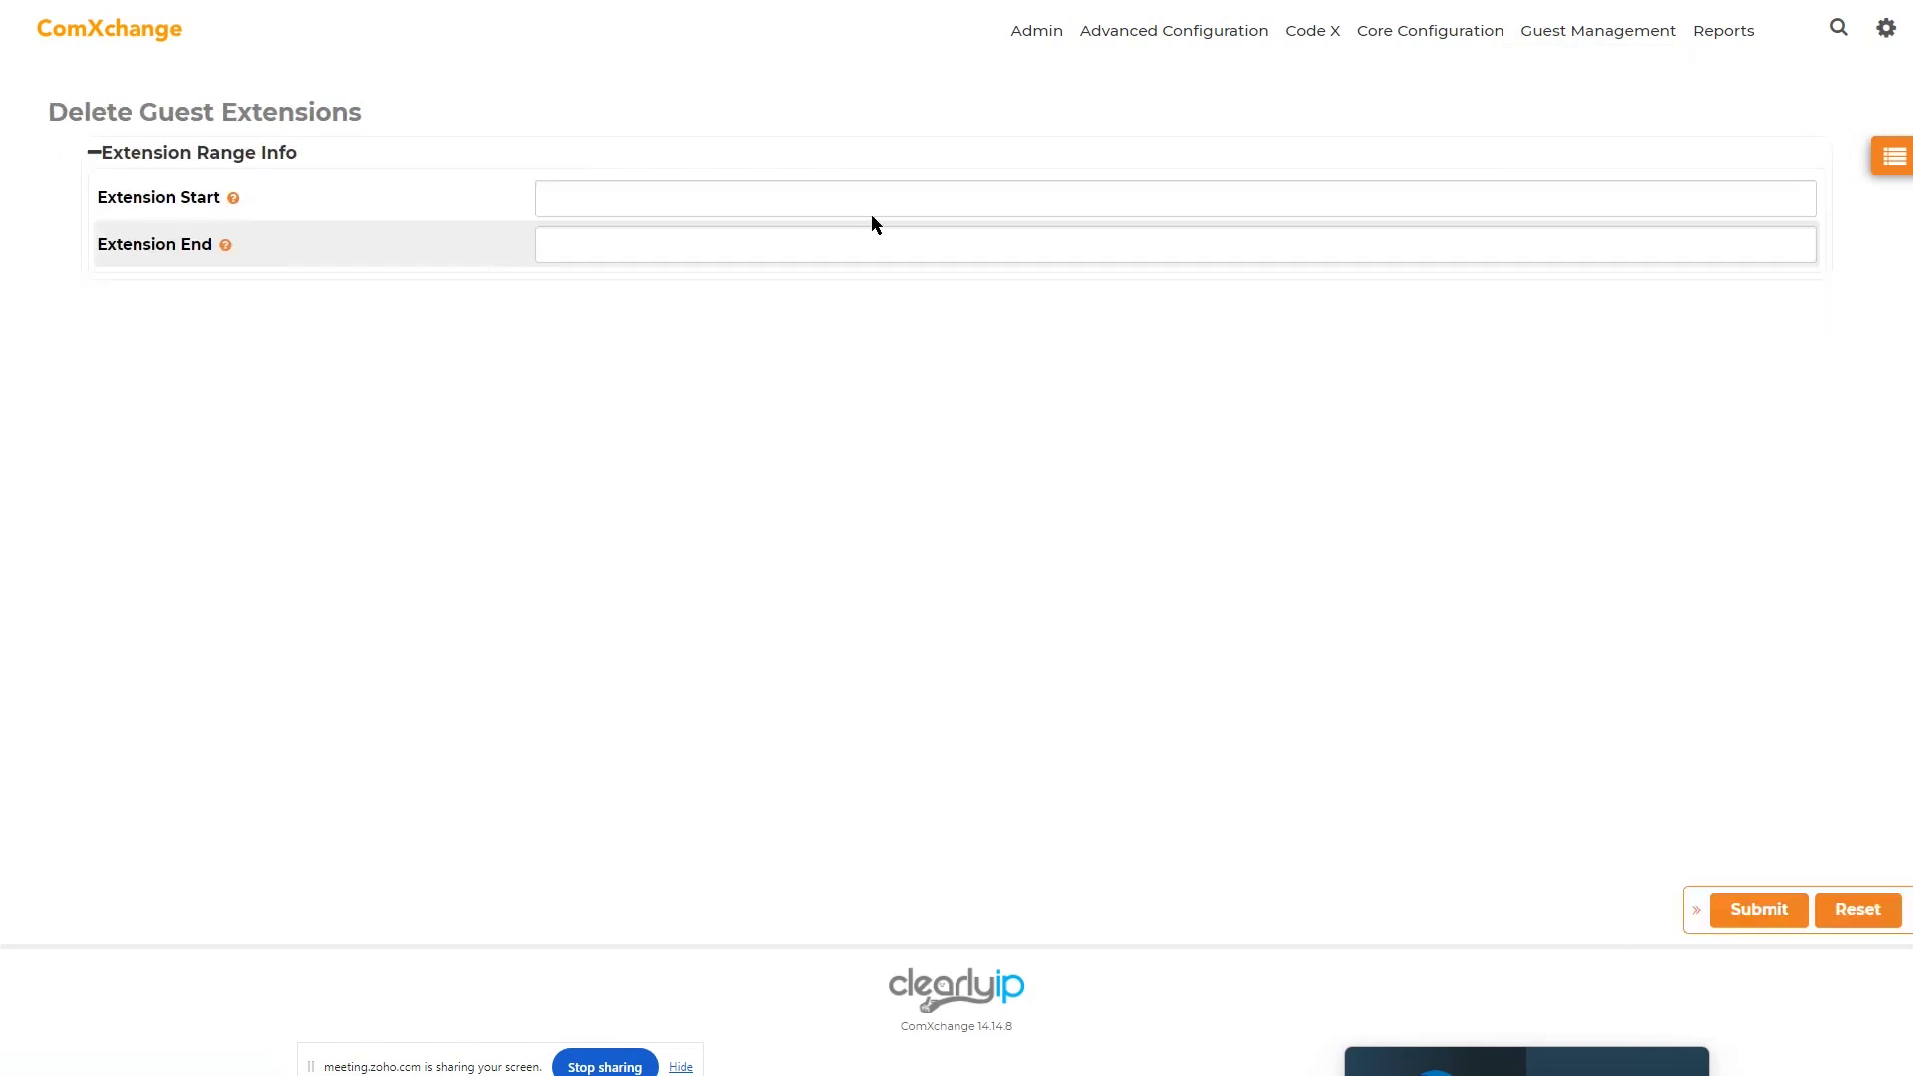
click(640, 201)
click(474, 299)
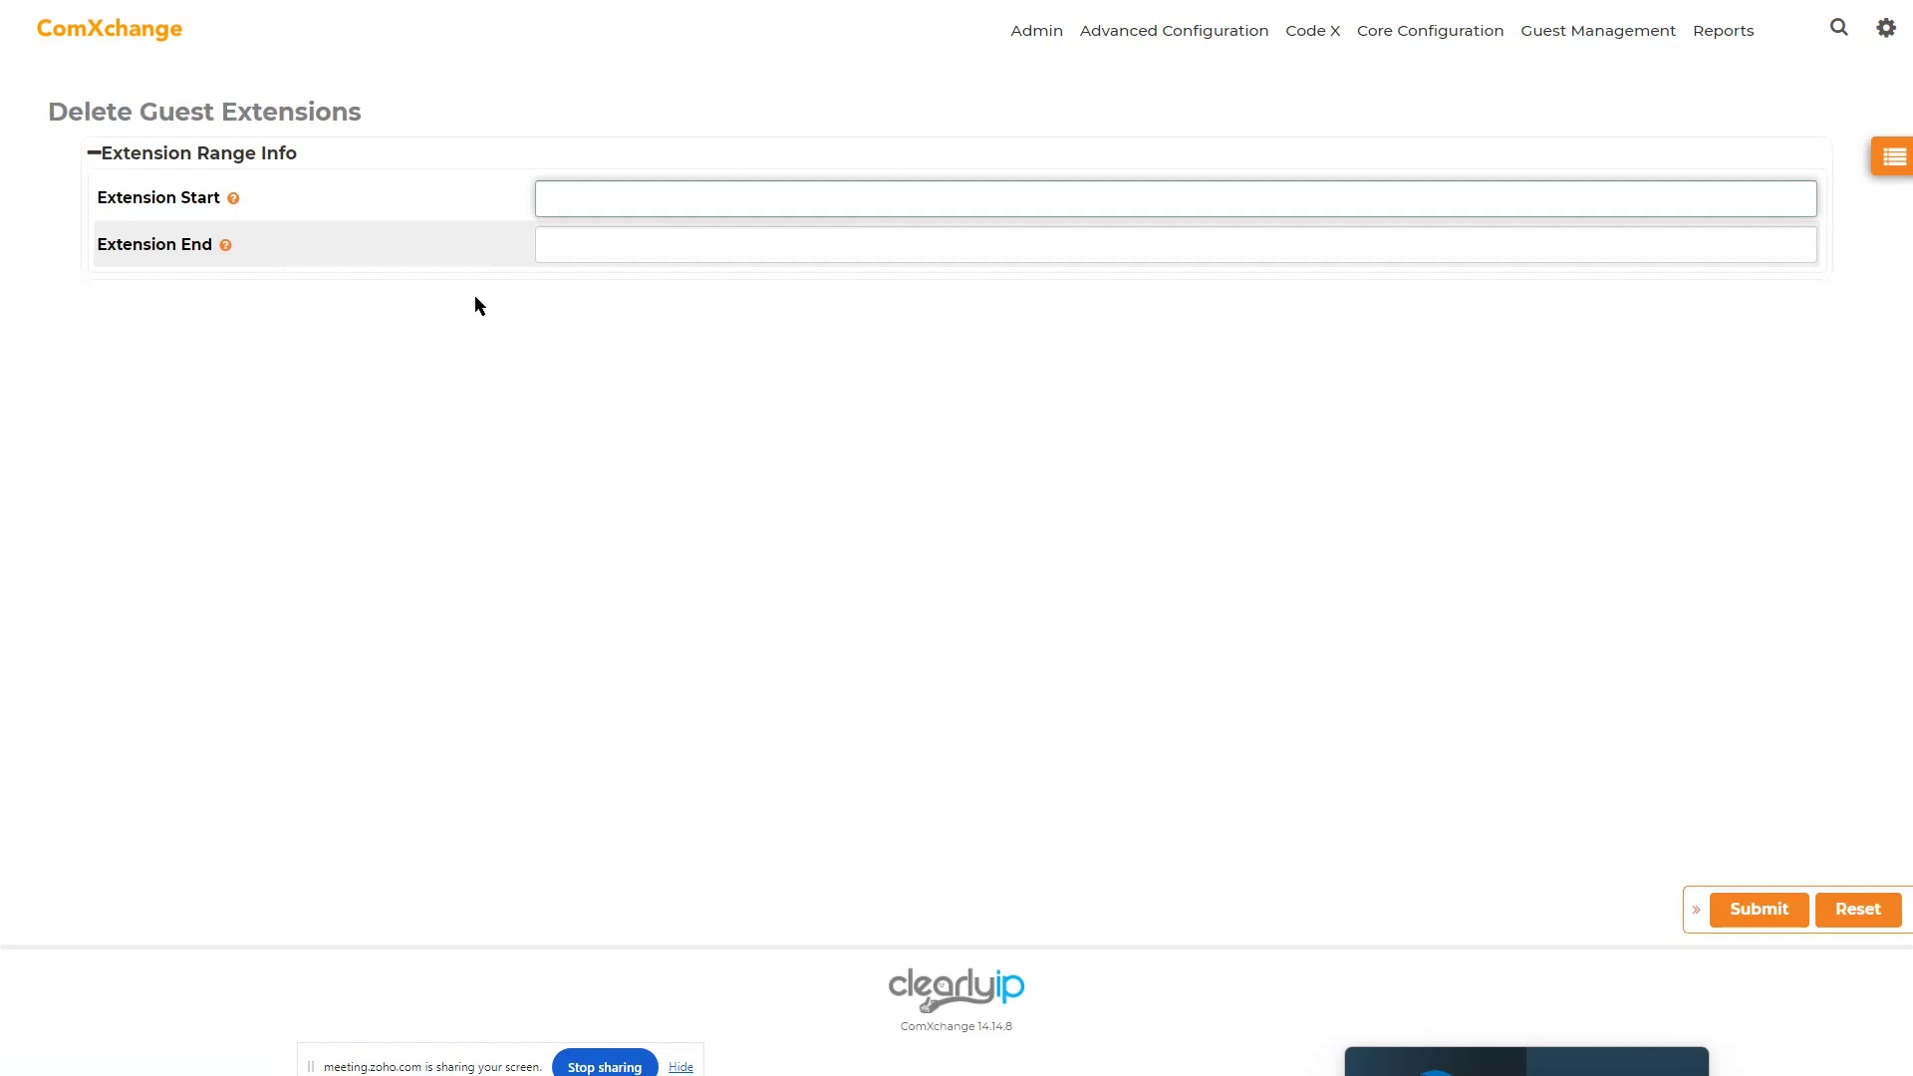
- Delete the guest extension range from 701 to 750
click(640, 198)
text(750)
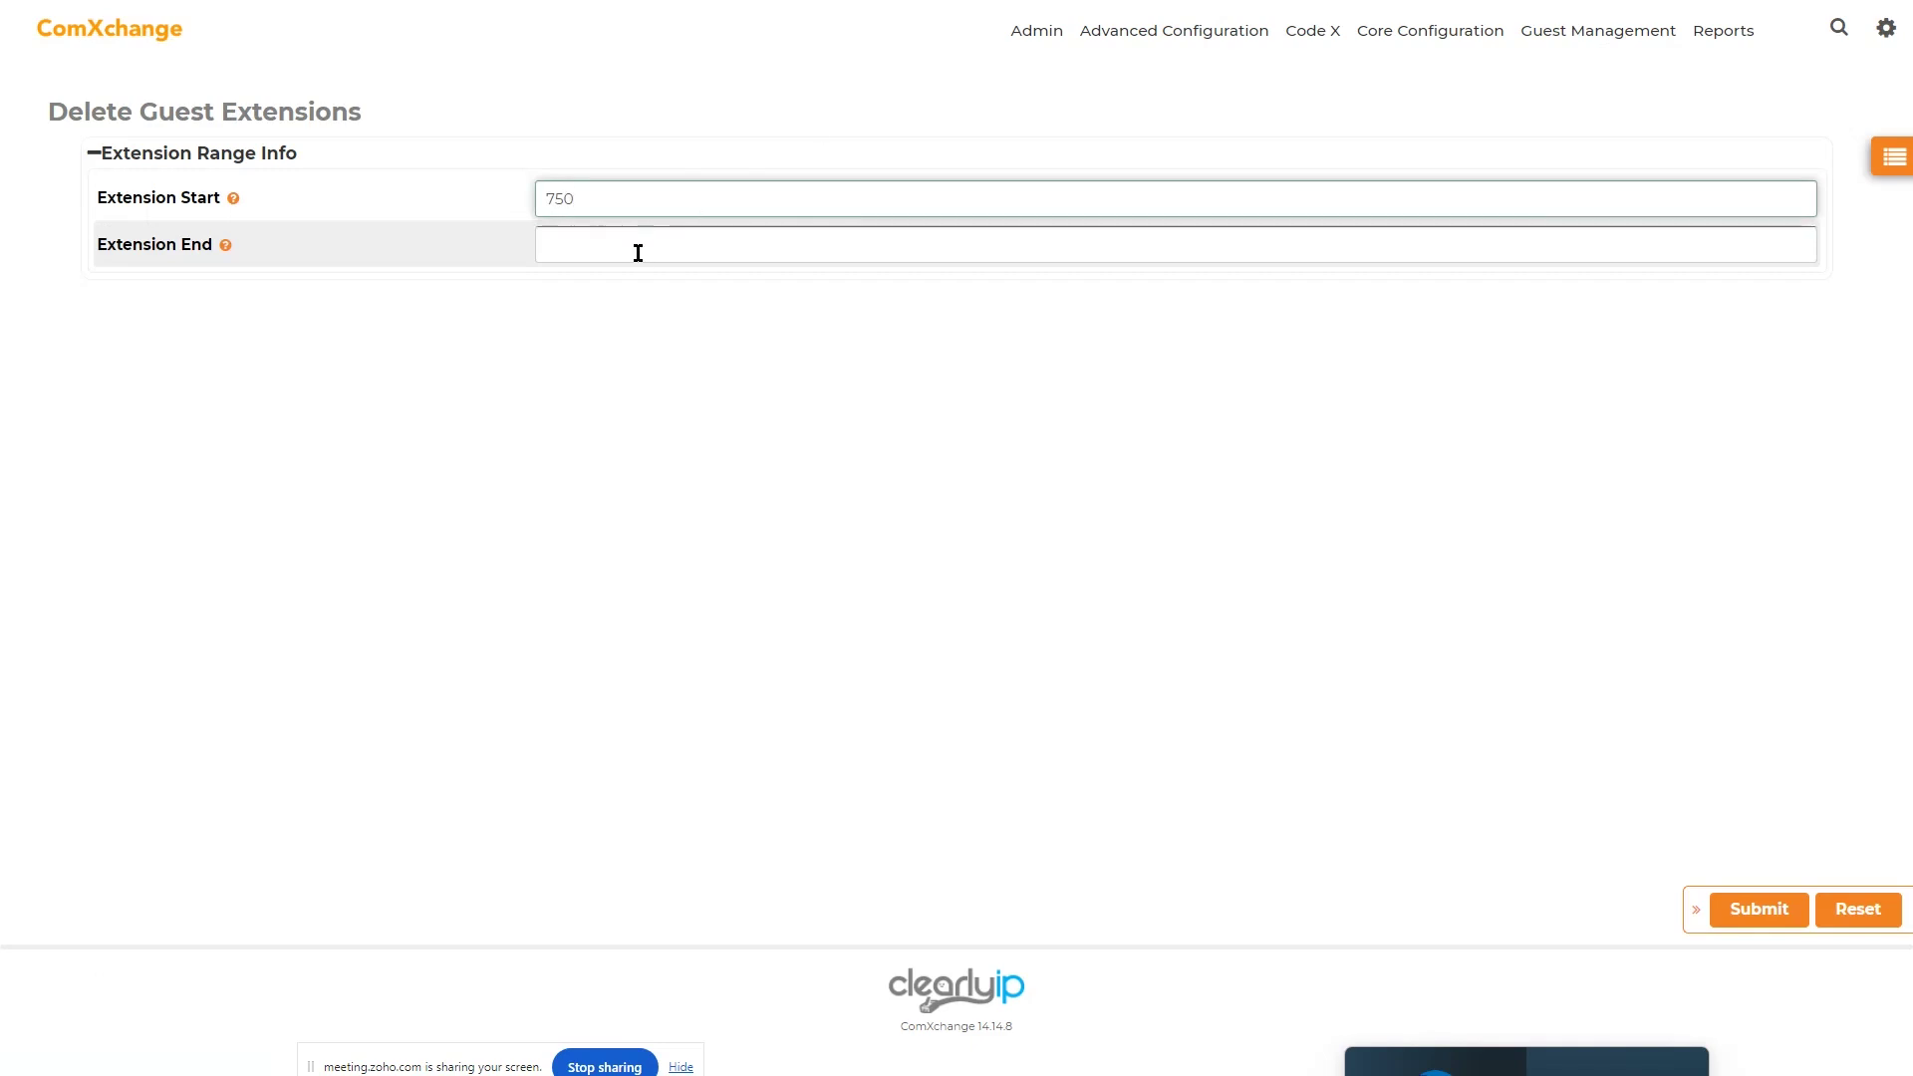
key(BackSpace)
key(BackSpace)
text(011)
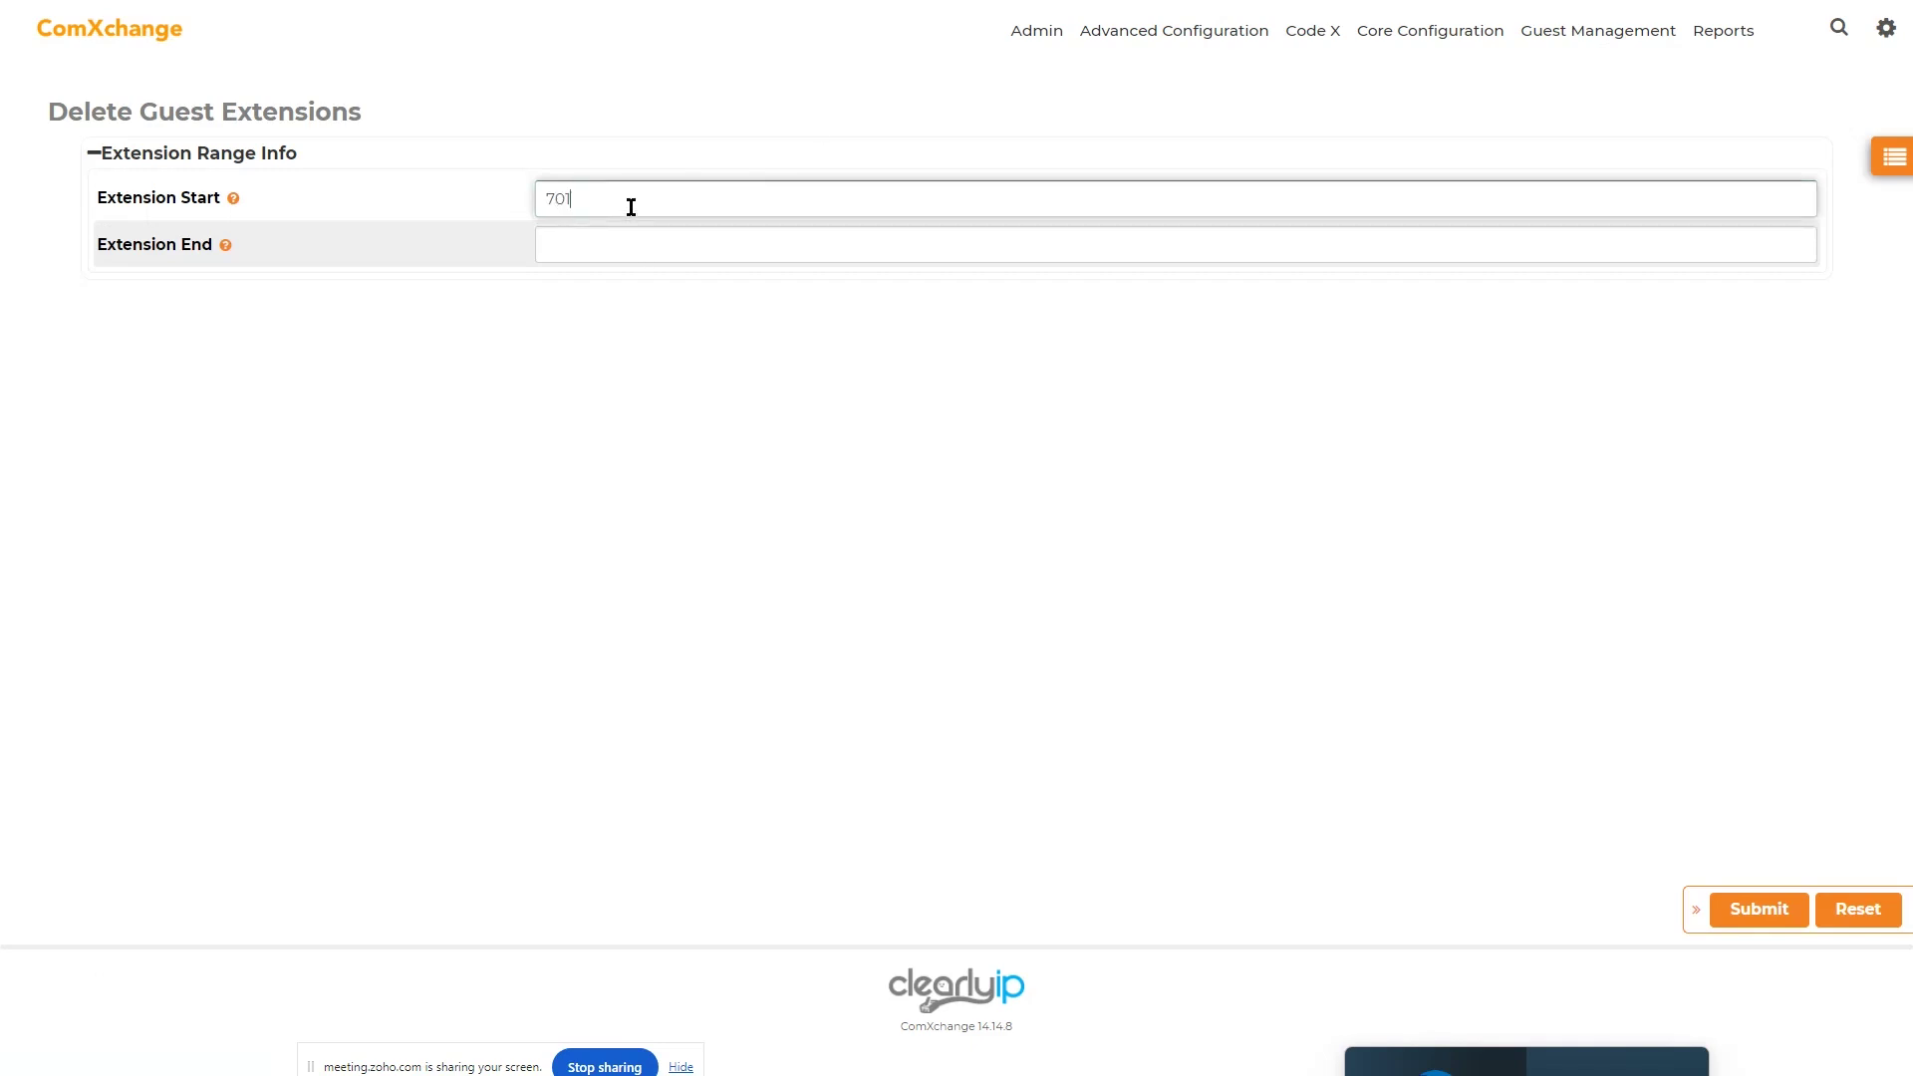
key(Tab)
text(750)
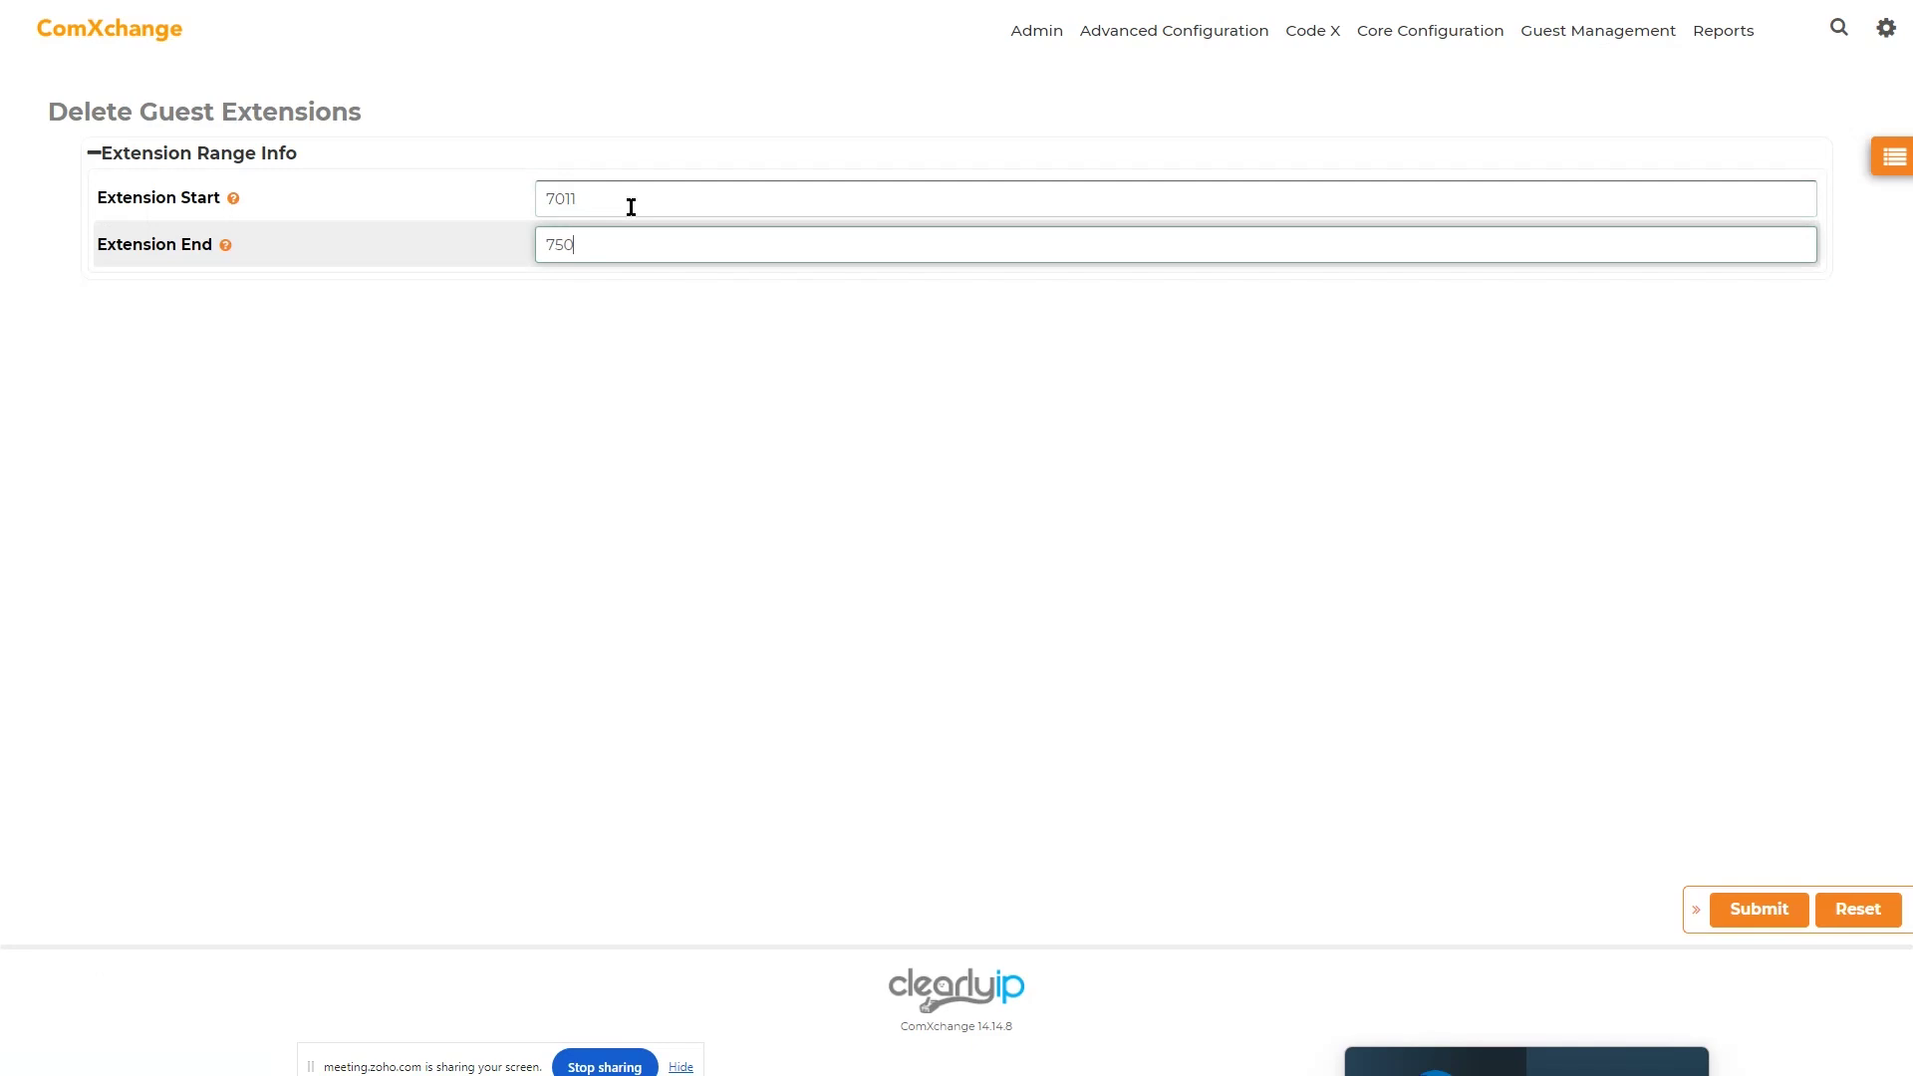
click(631, 208)
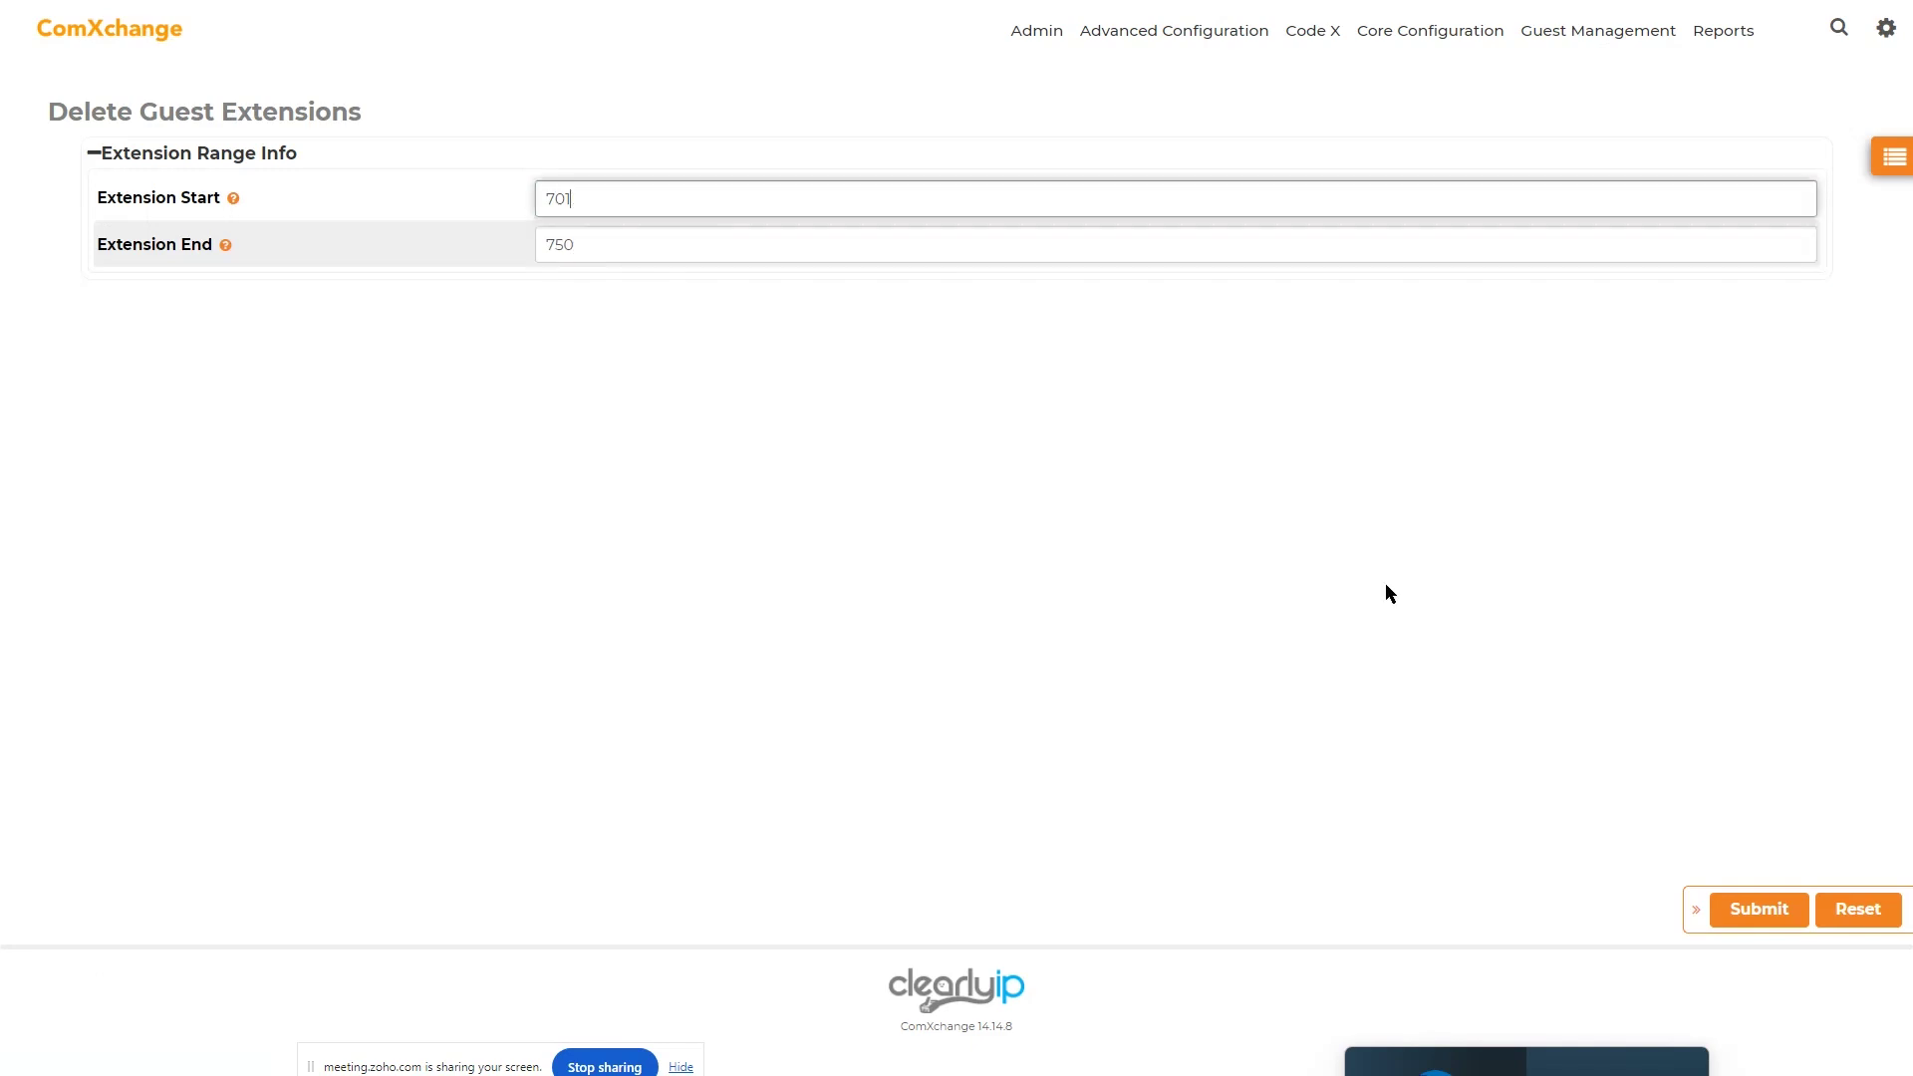
click(1759, 909)
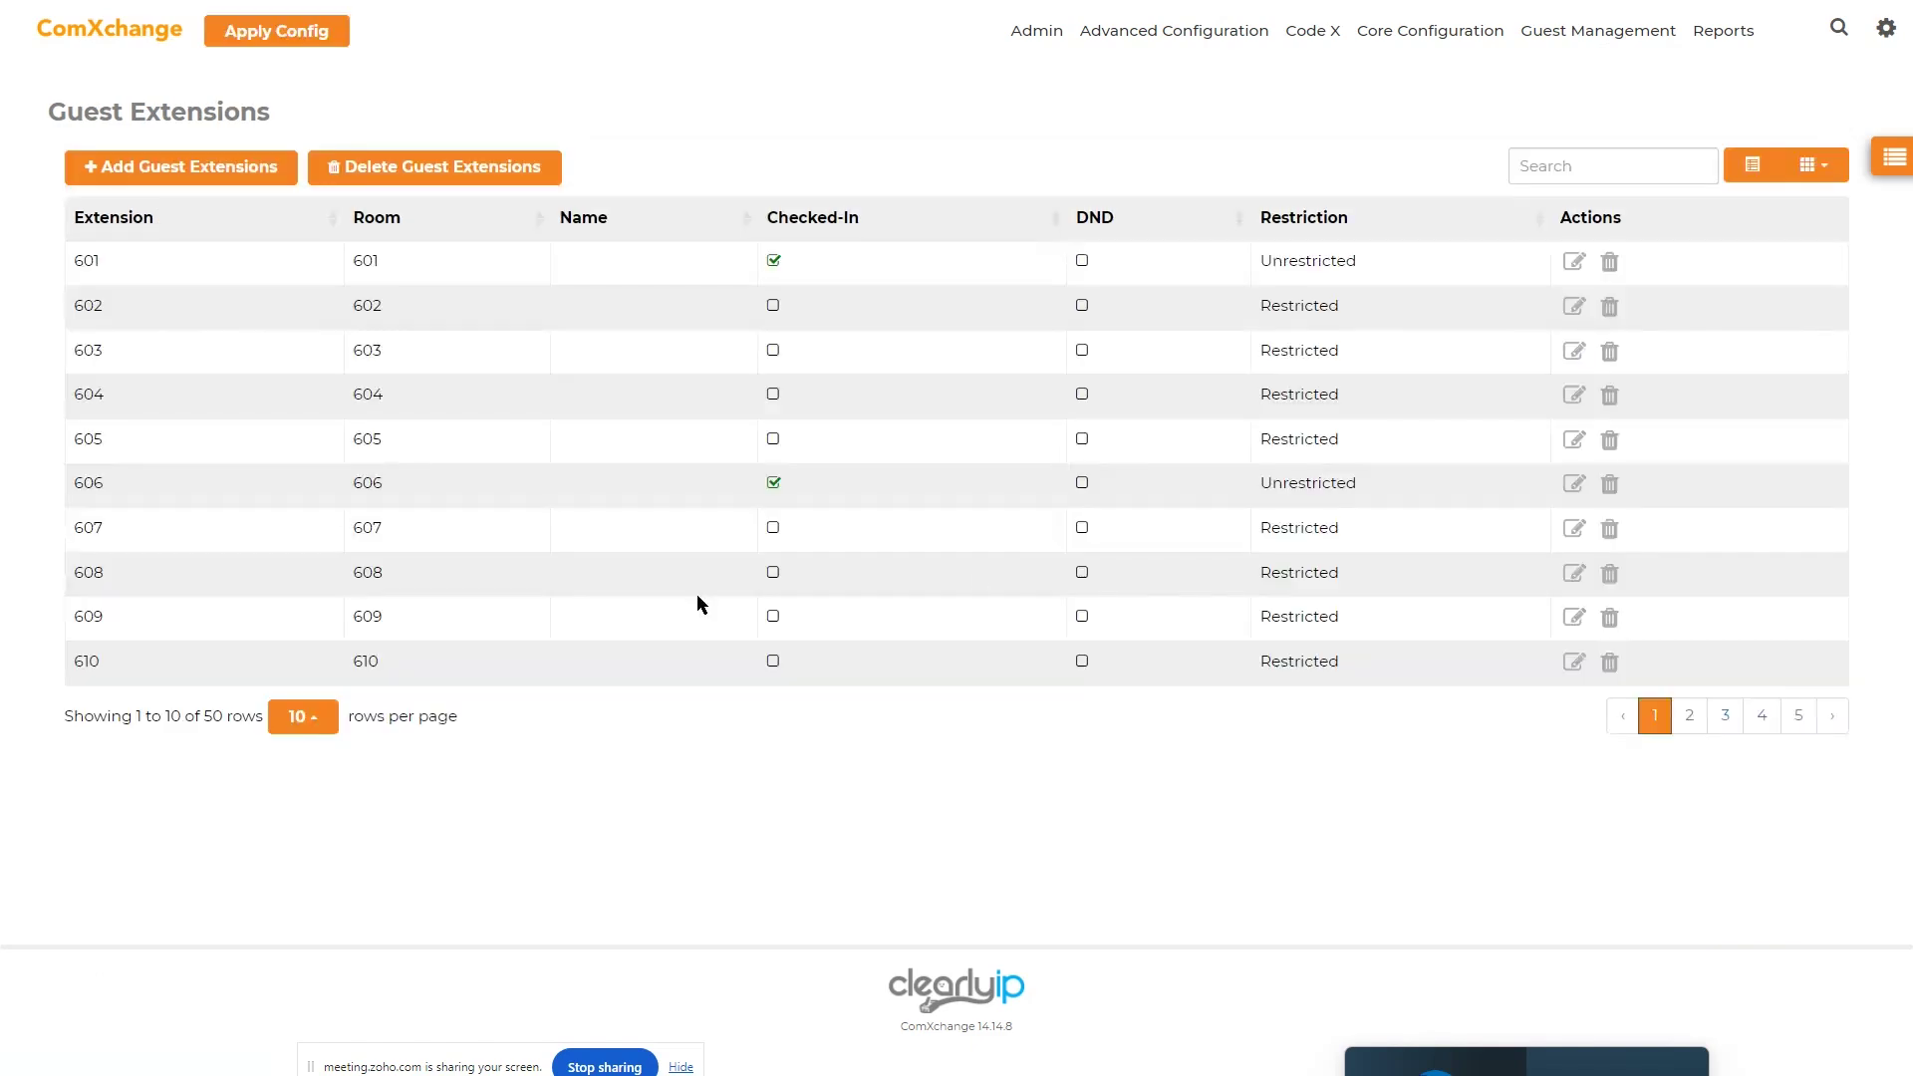
- Show 50 rows per page and review the remaining guest extensions in the list
click(298, 721)
click(311, 678)
scroll(273, 483, down, 15)
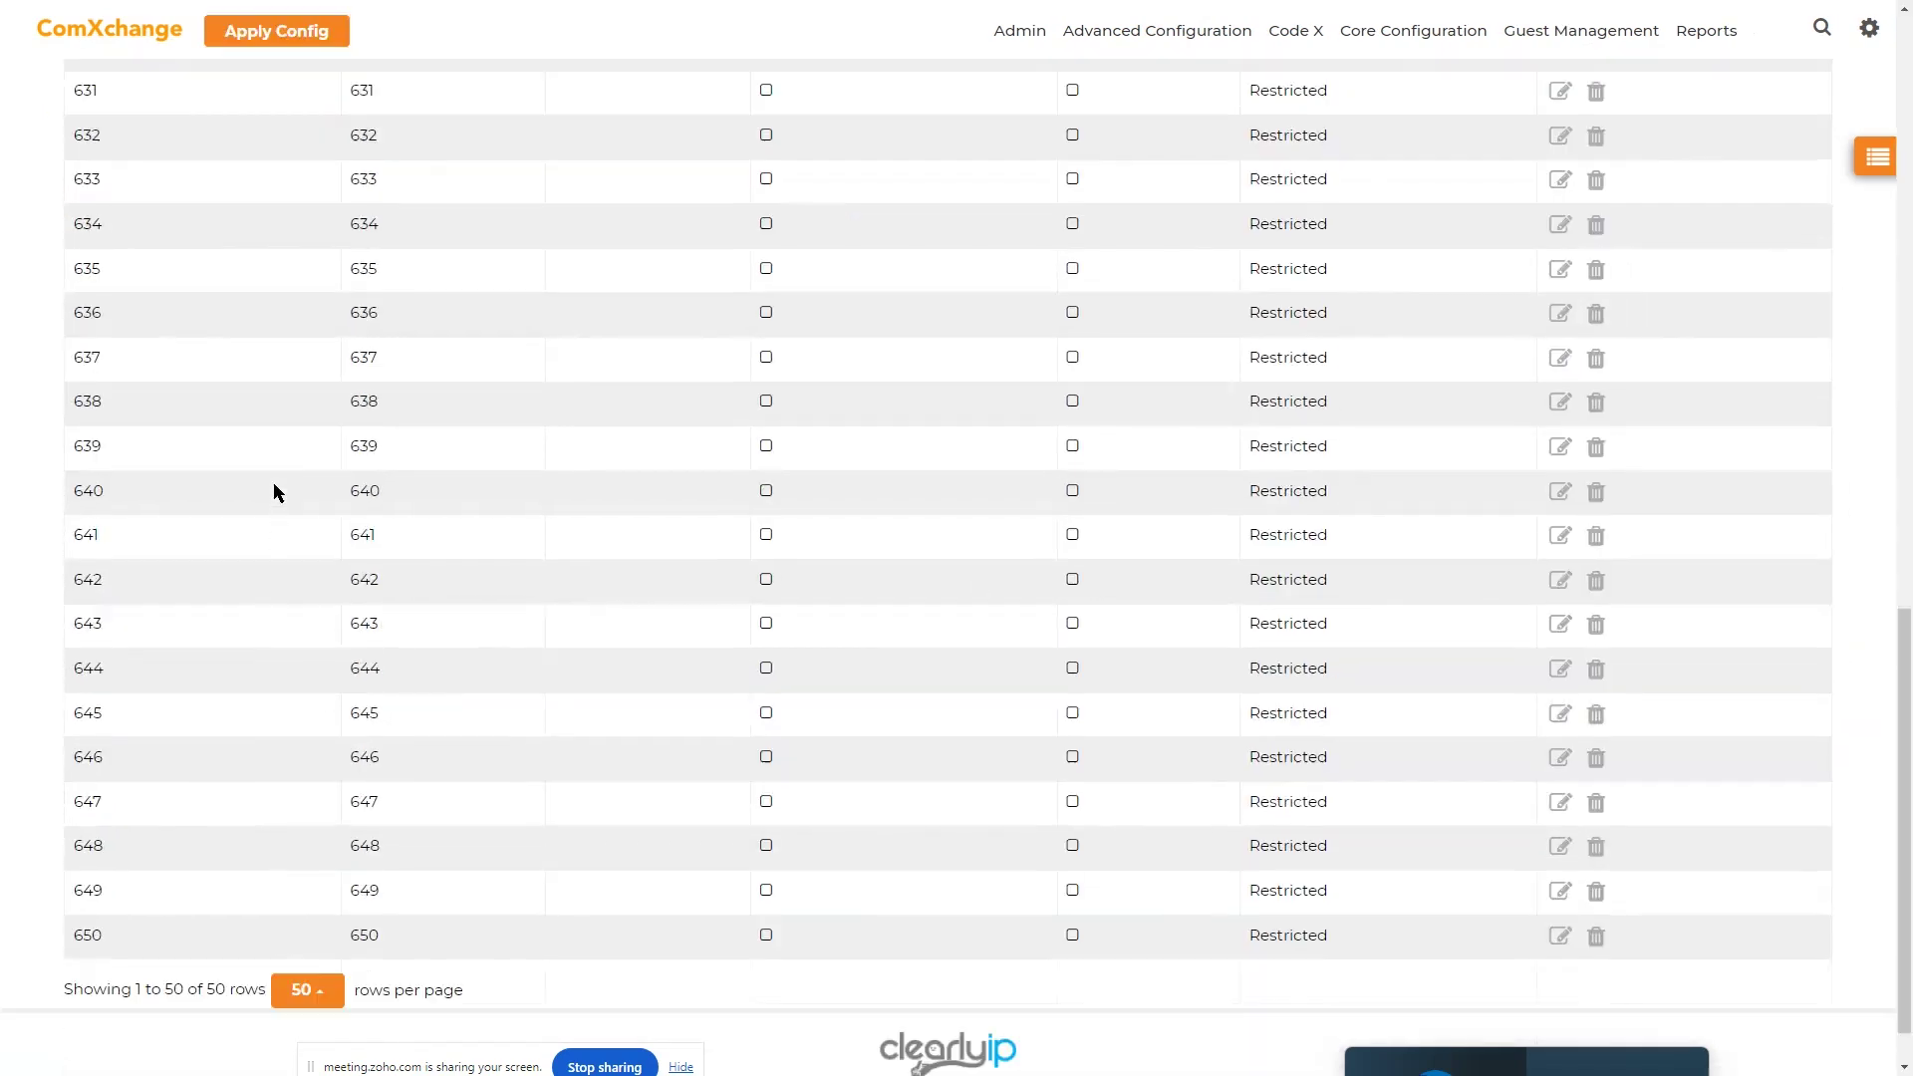
scroll(359, 817, up, 15)
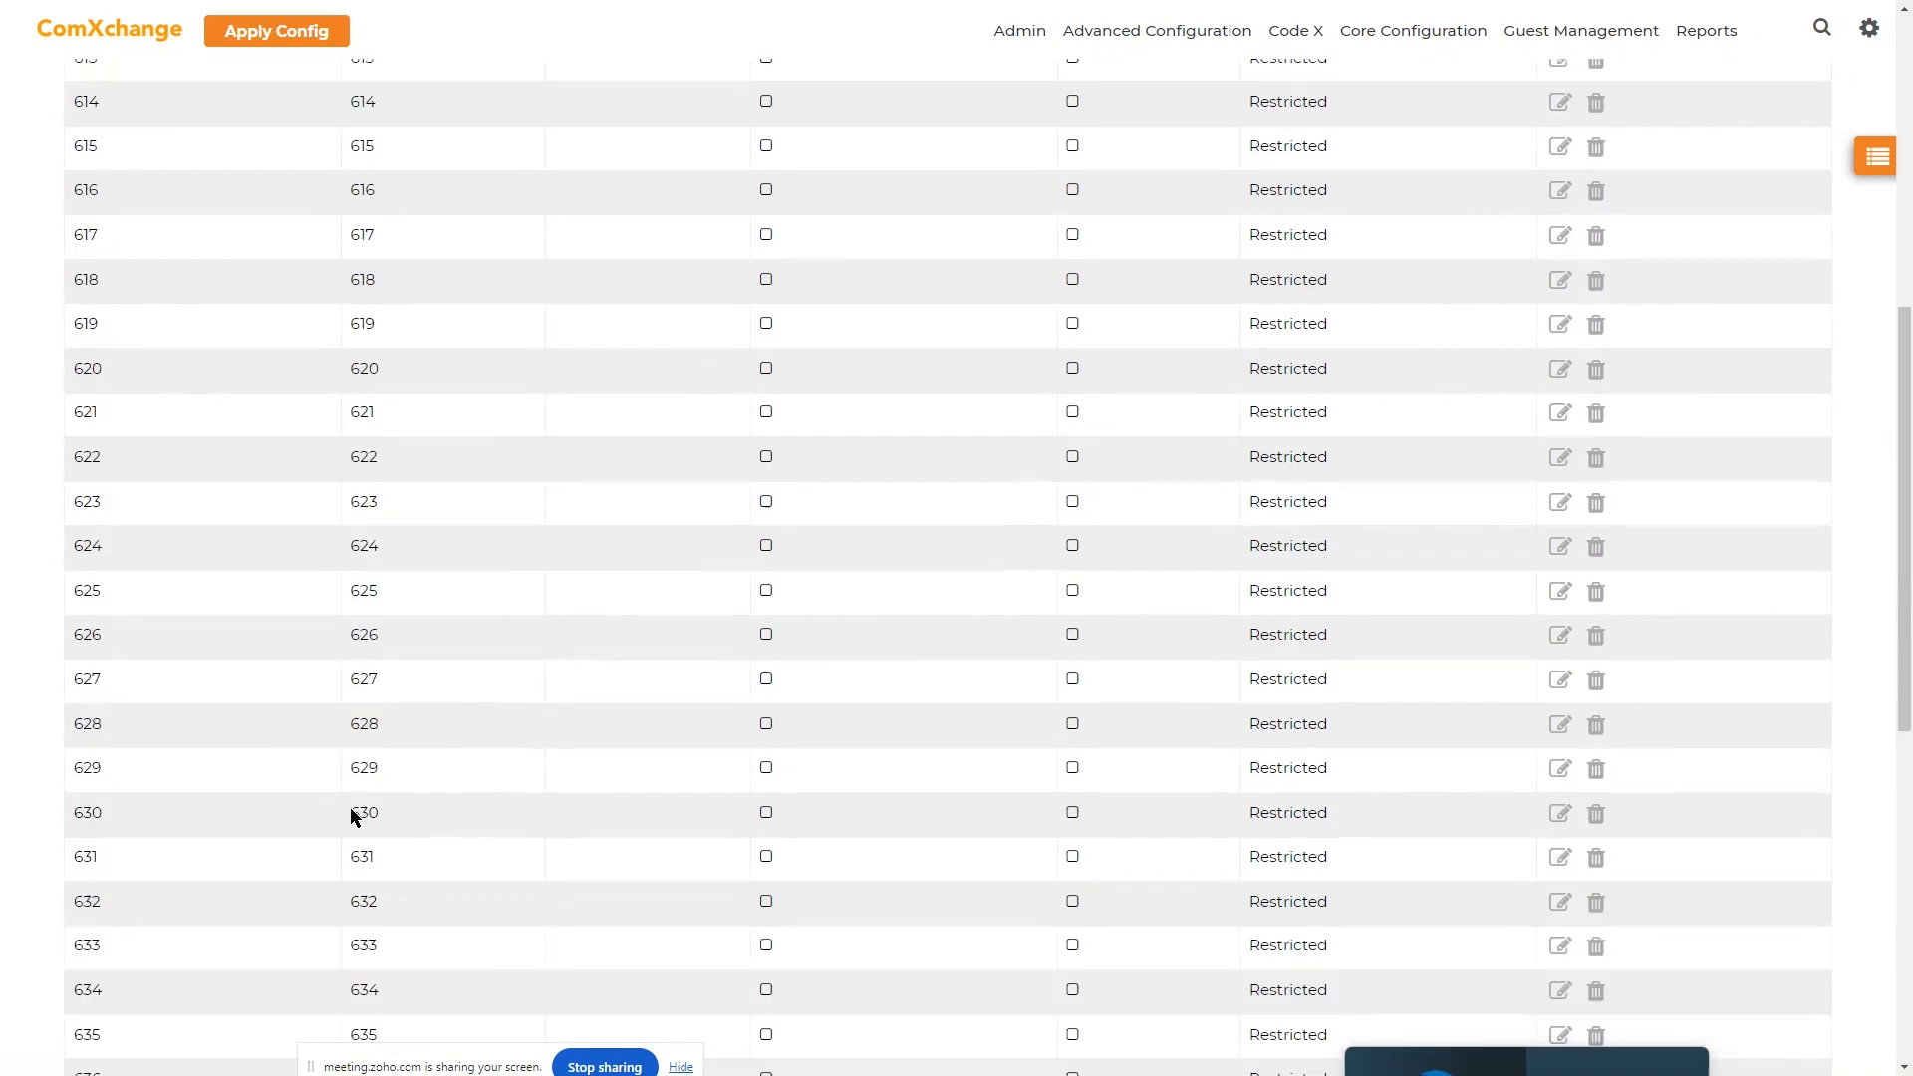
- Review the room, check-in, DND and restriction columns across the guest extensions list
scroll(379, 302, down, 10)
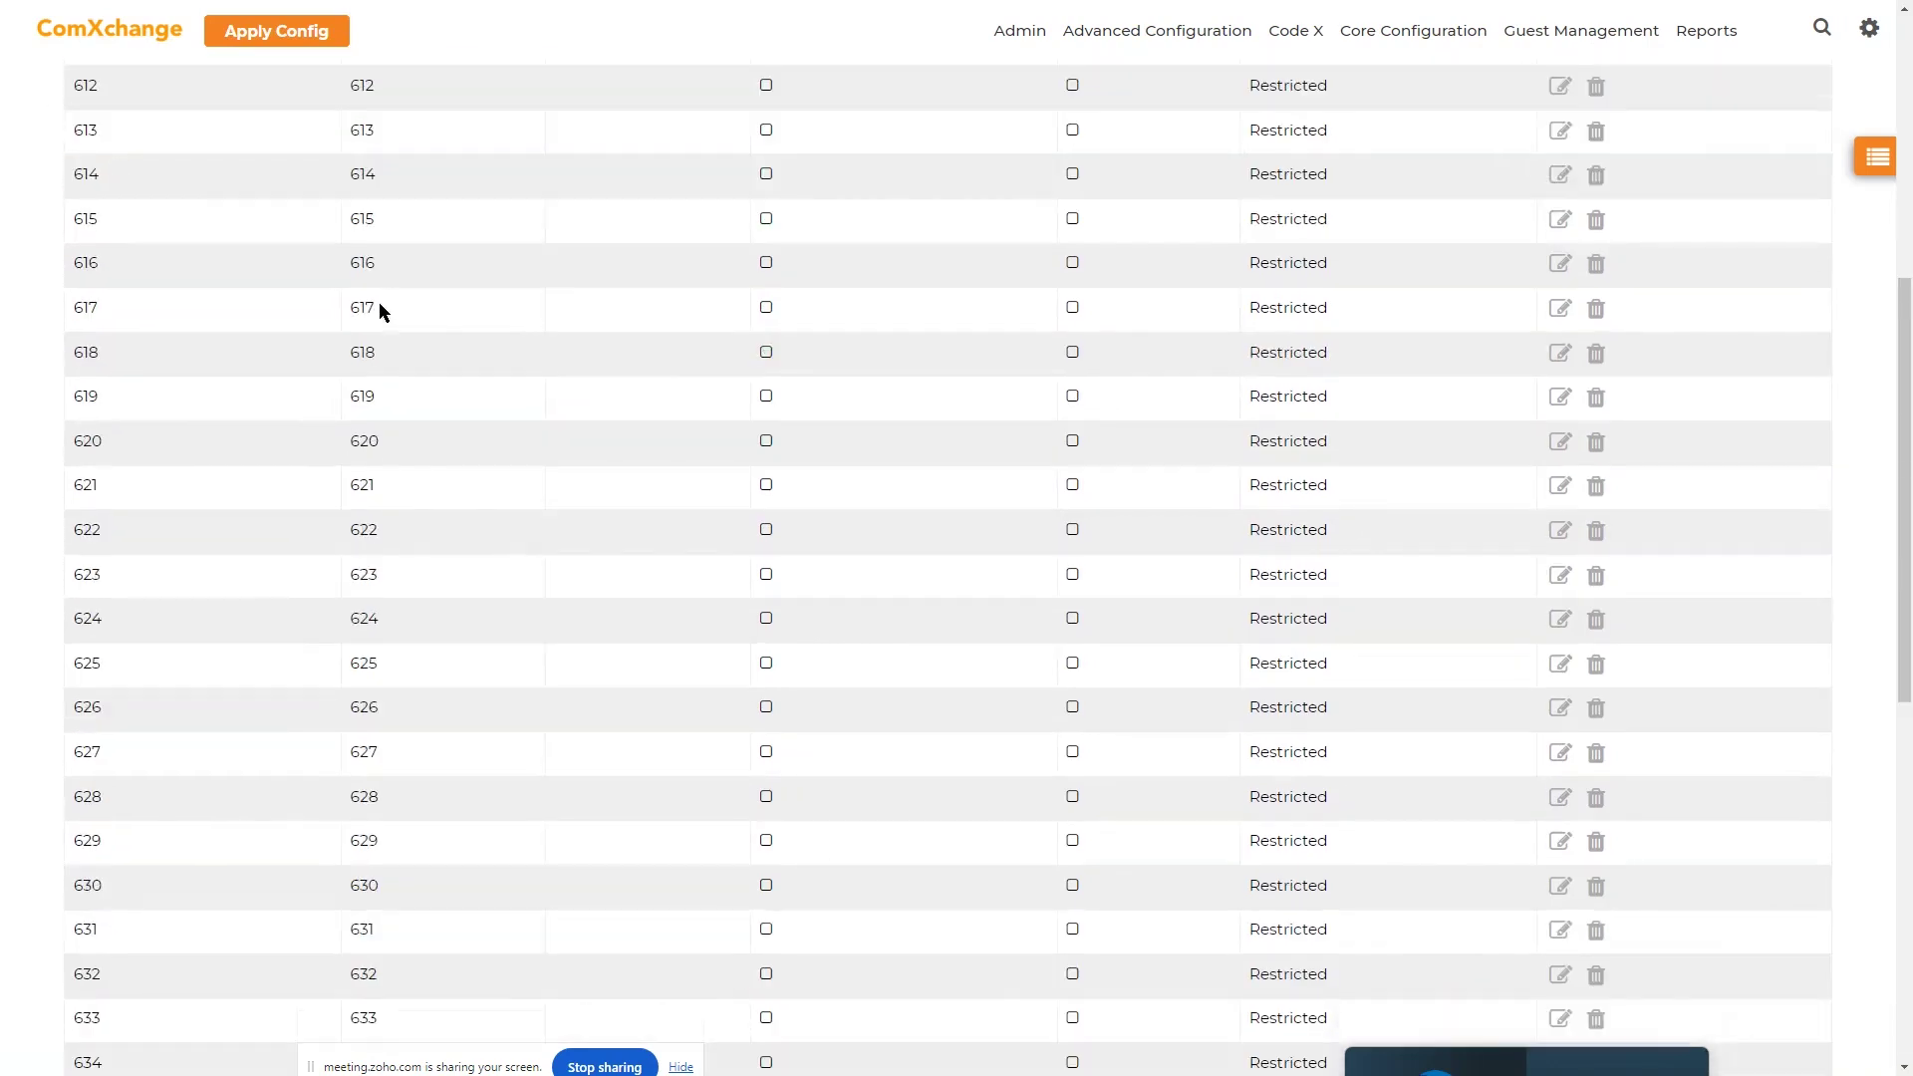
scroll(379, 302, up, 10)
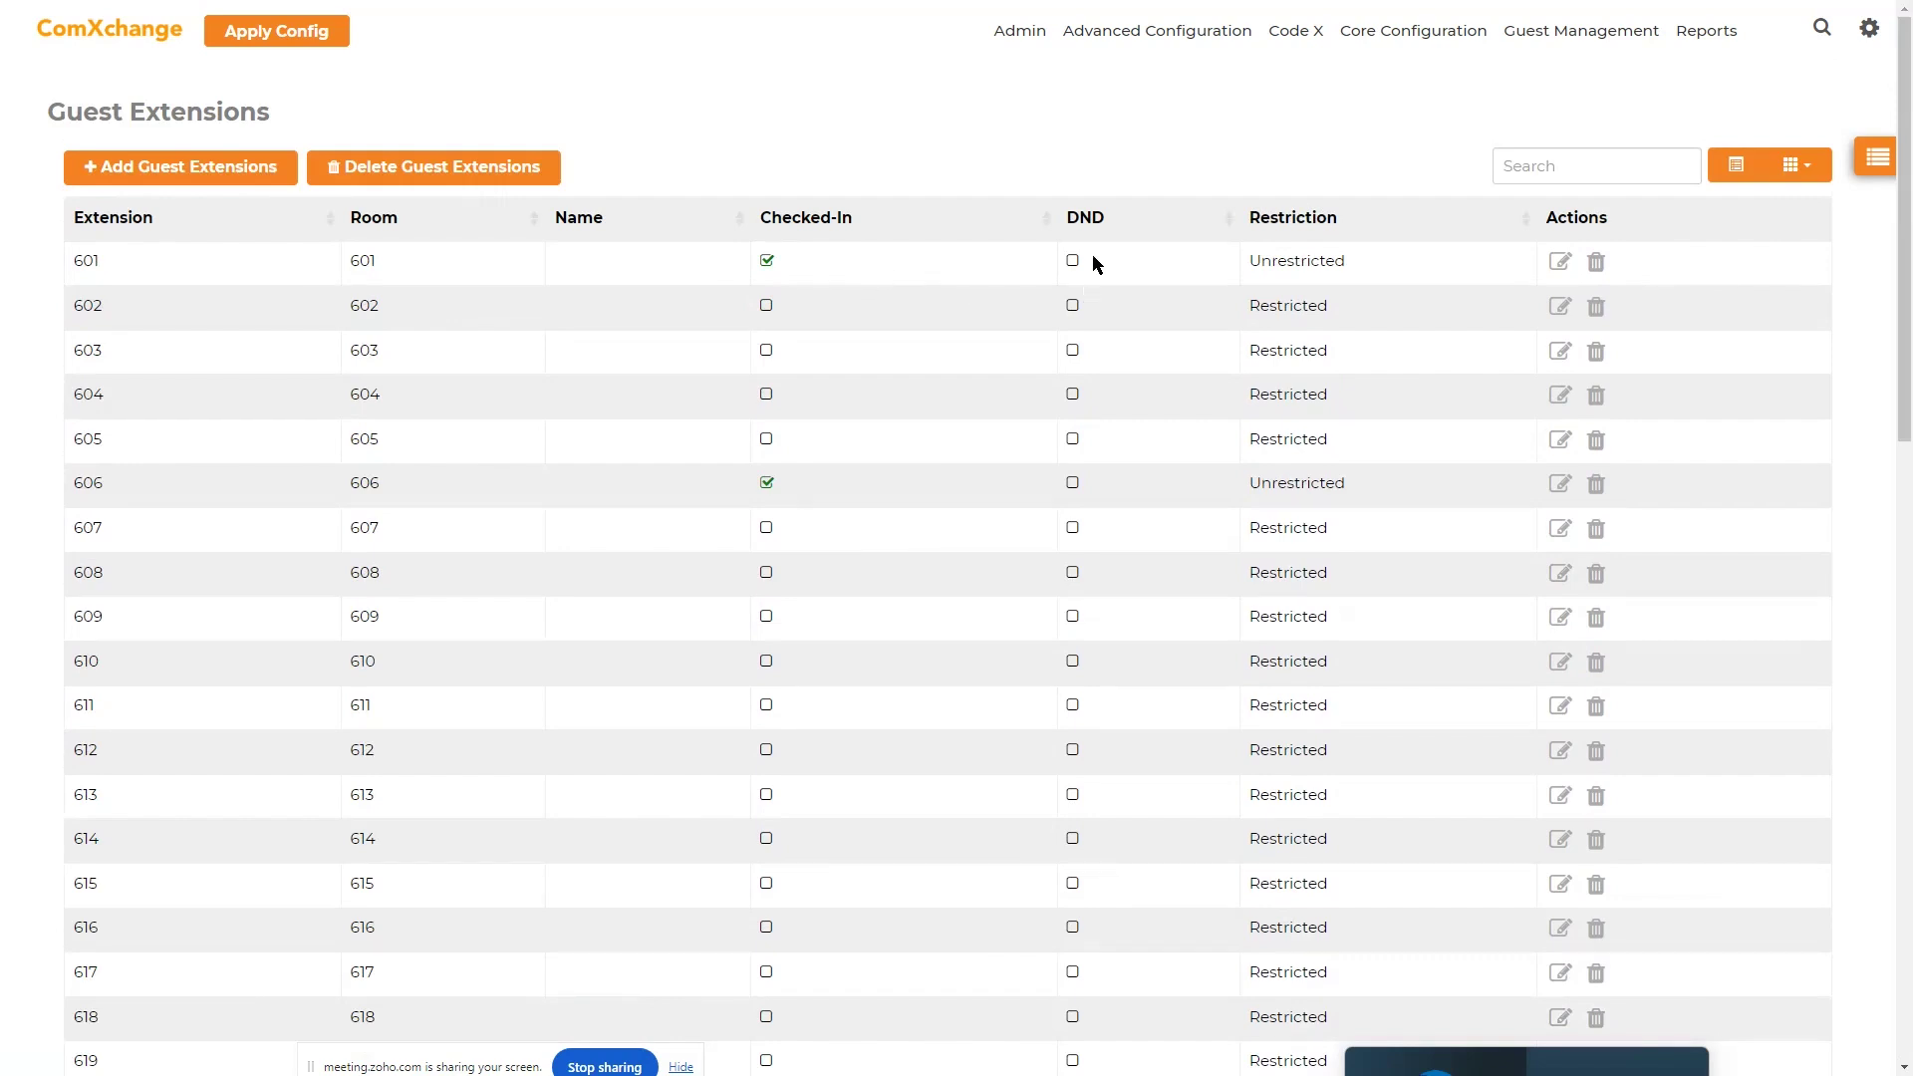
scroll(1070, 678, down, 7)
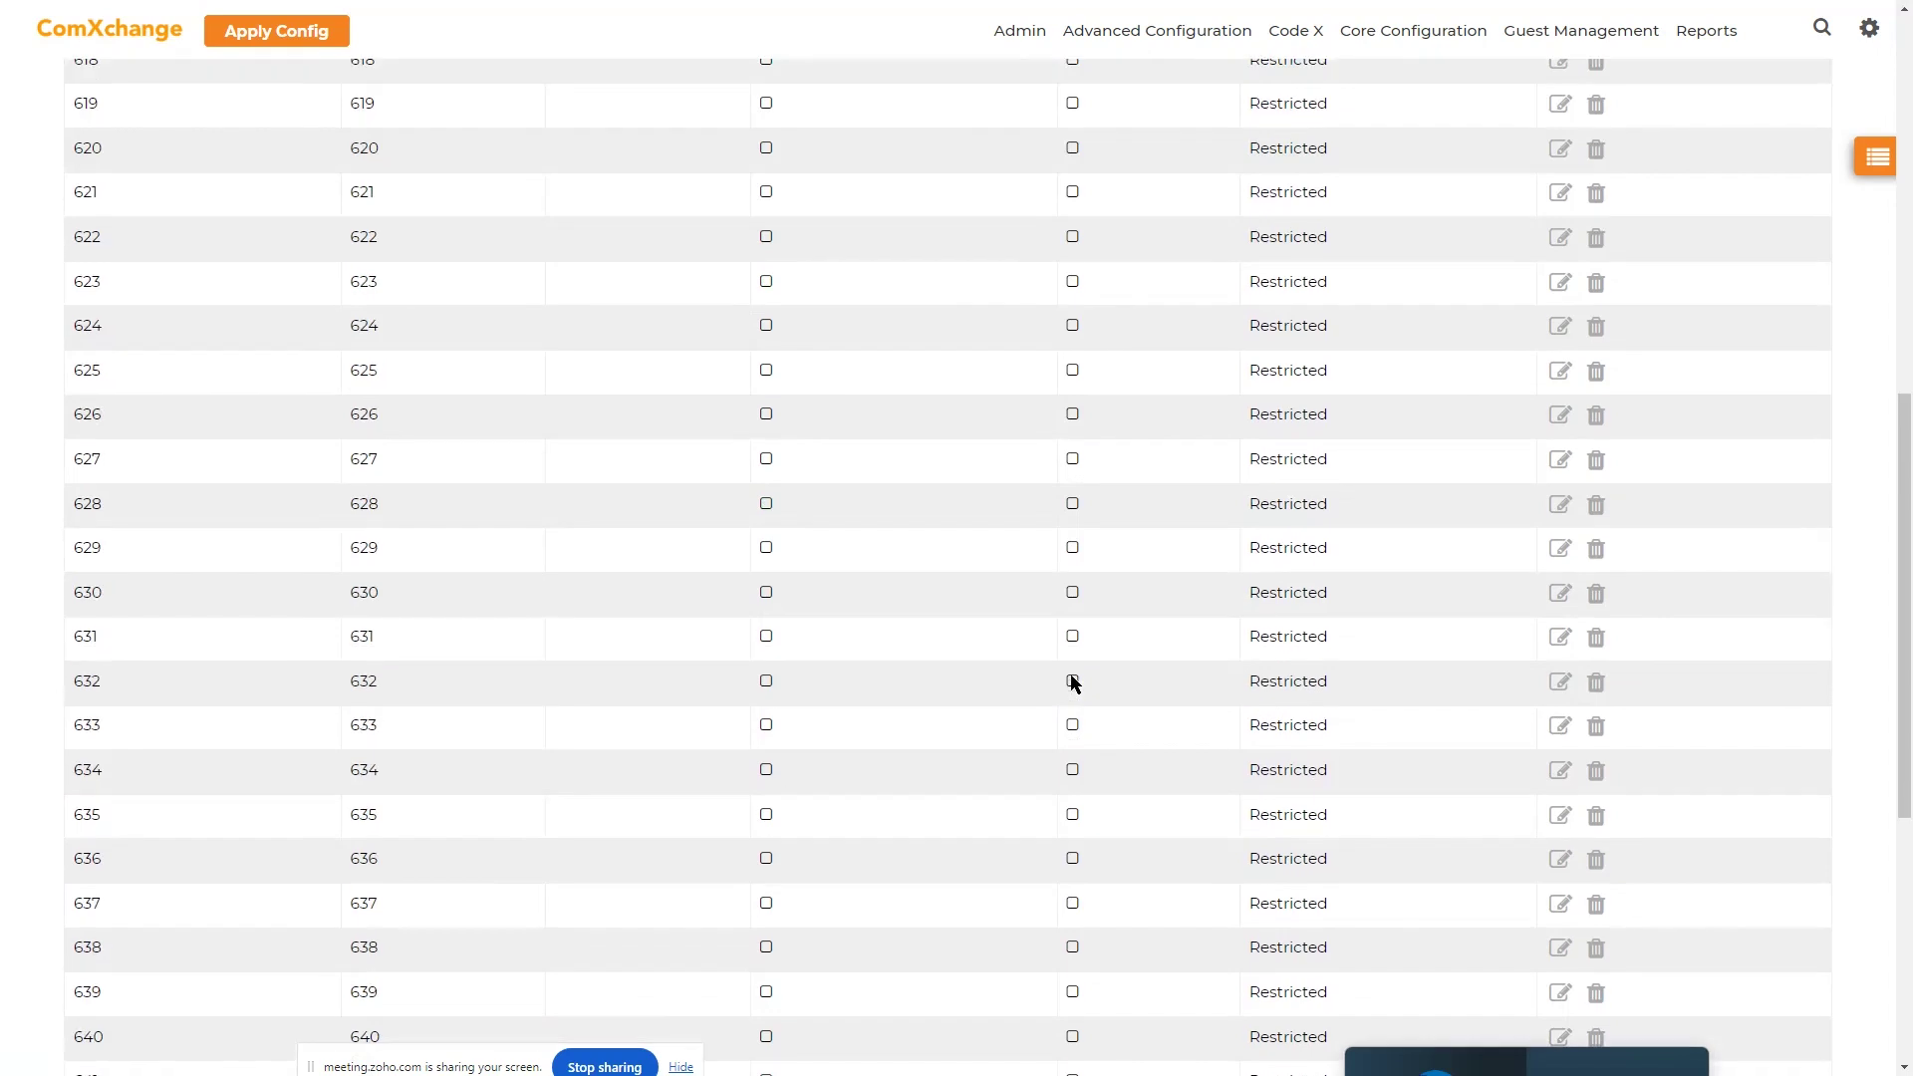
scroll(1070, 676, up, 10)
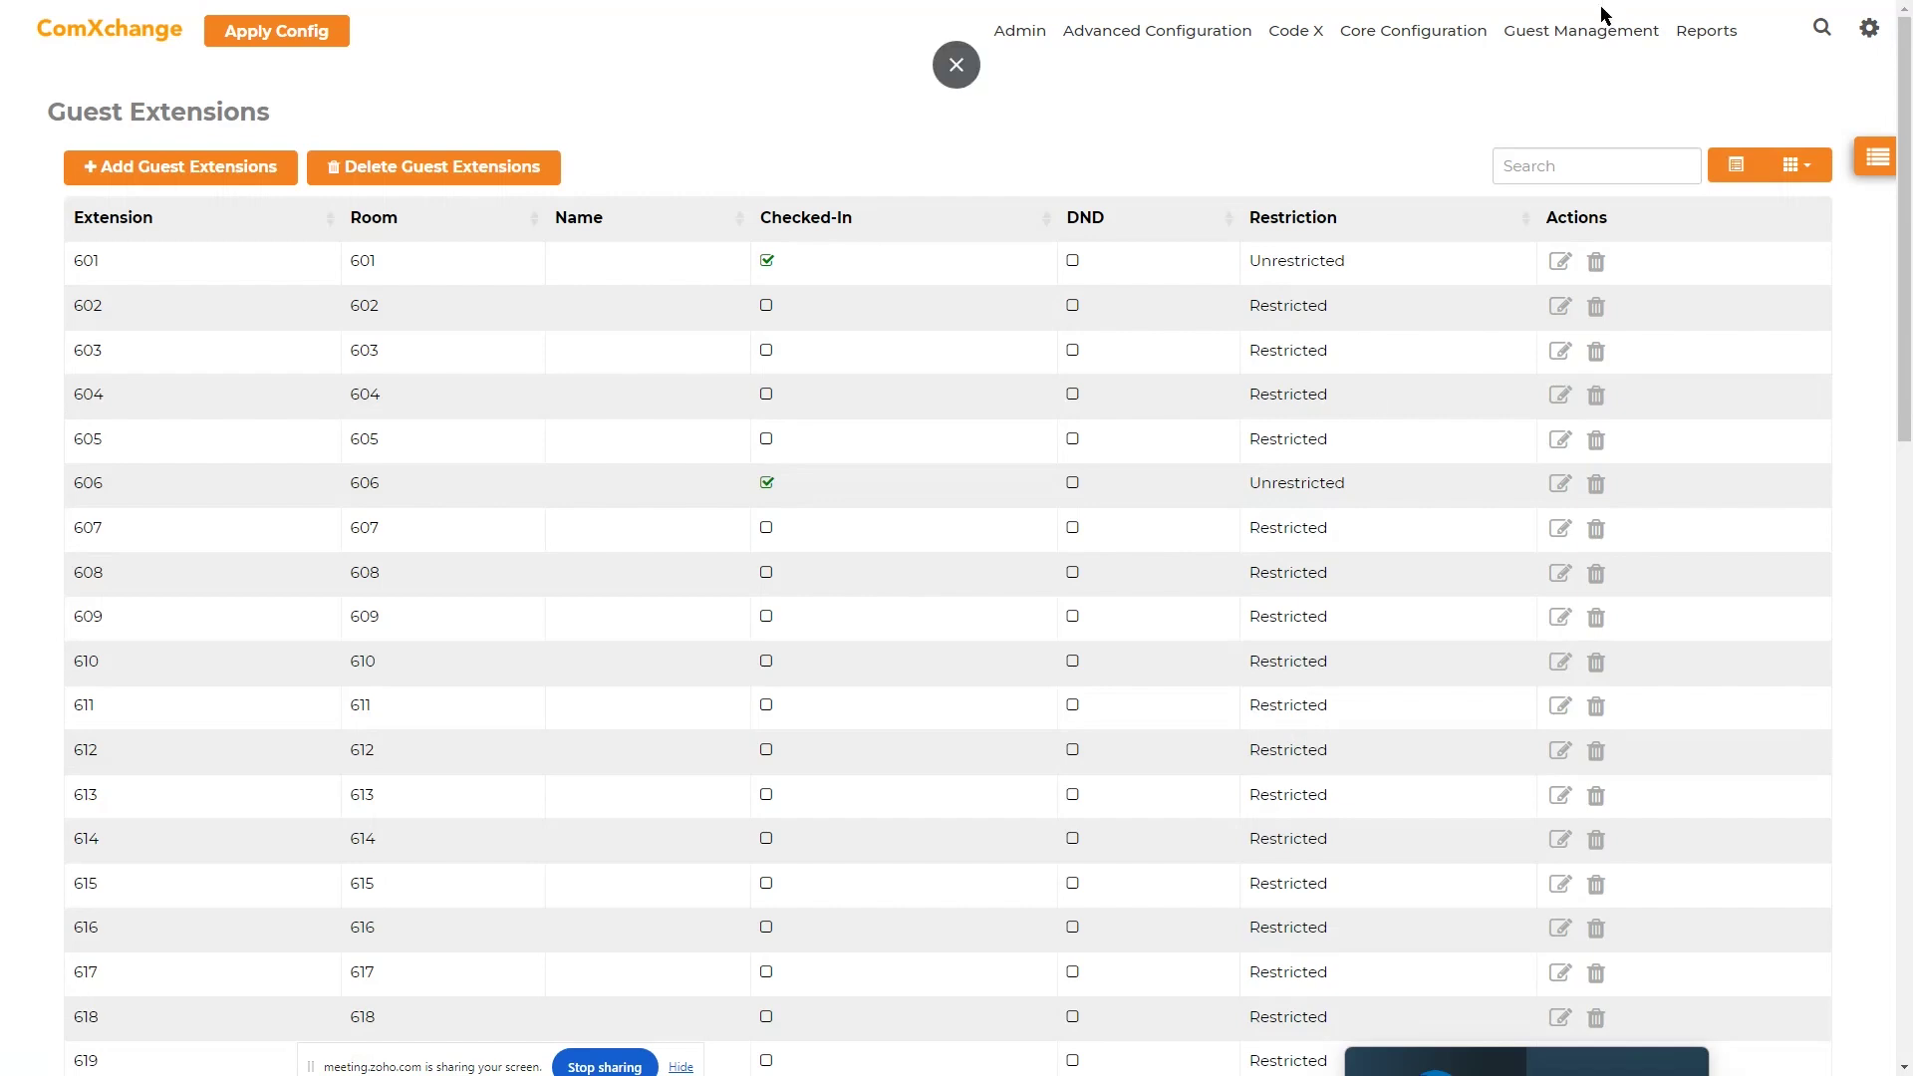
- Open the Guest Management general settings and examine the Guest SIP Password and the Guest Voicemail Inactive Routing options
mouse_move(1594, 39)
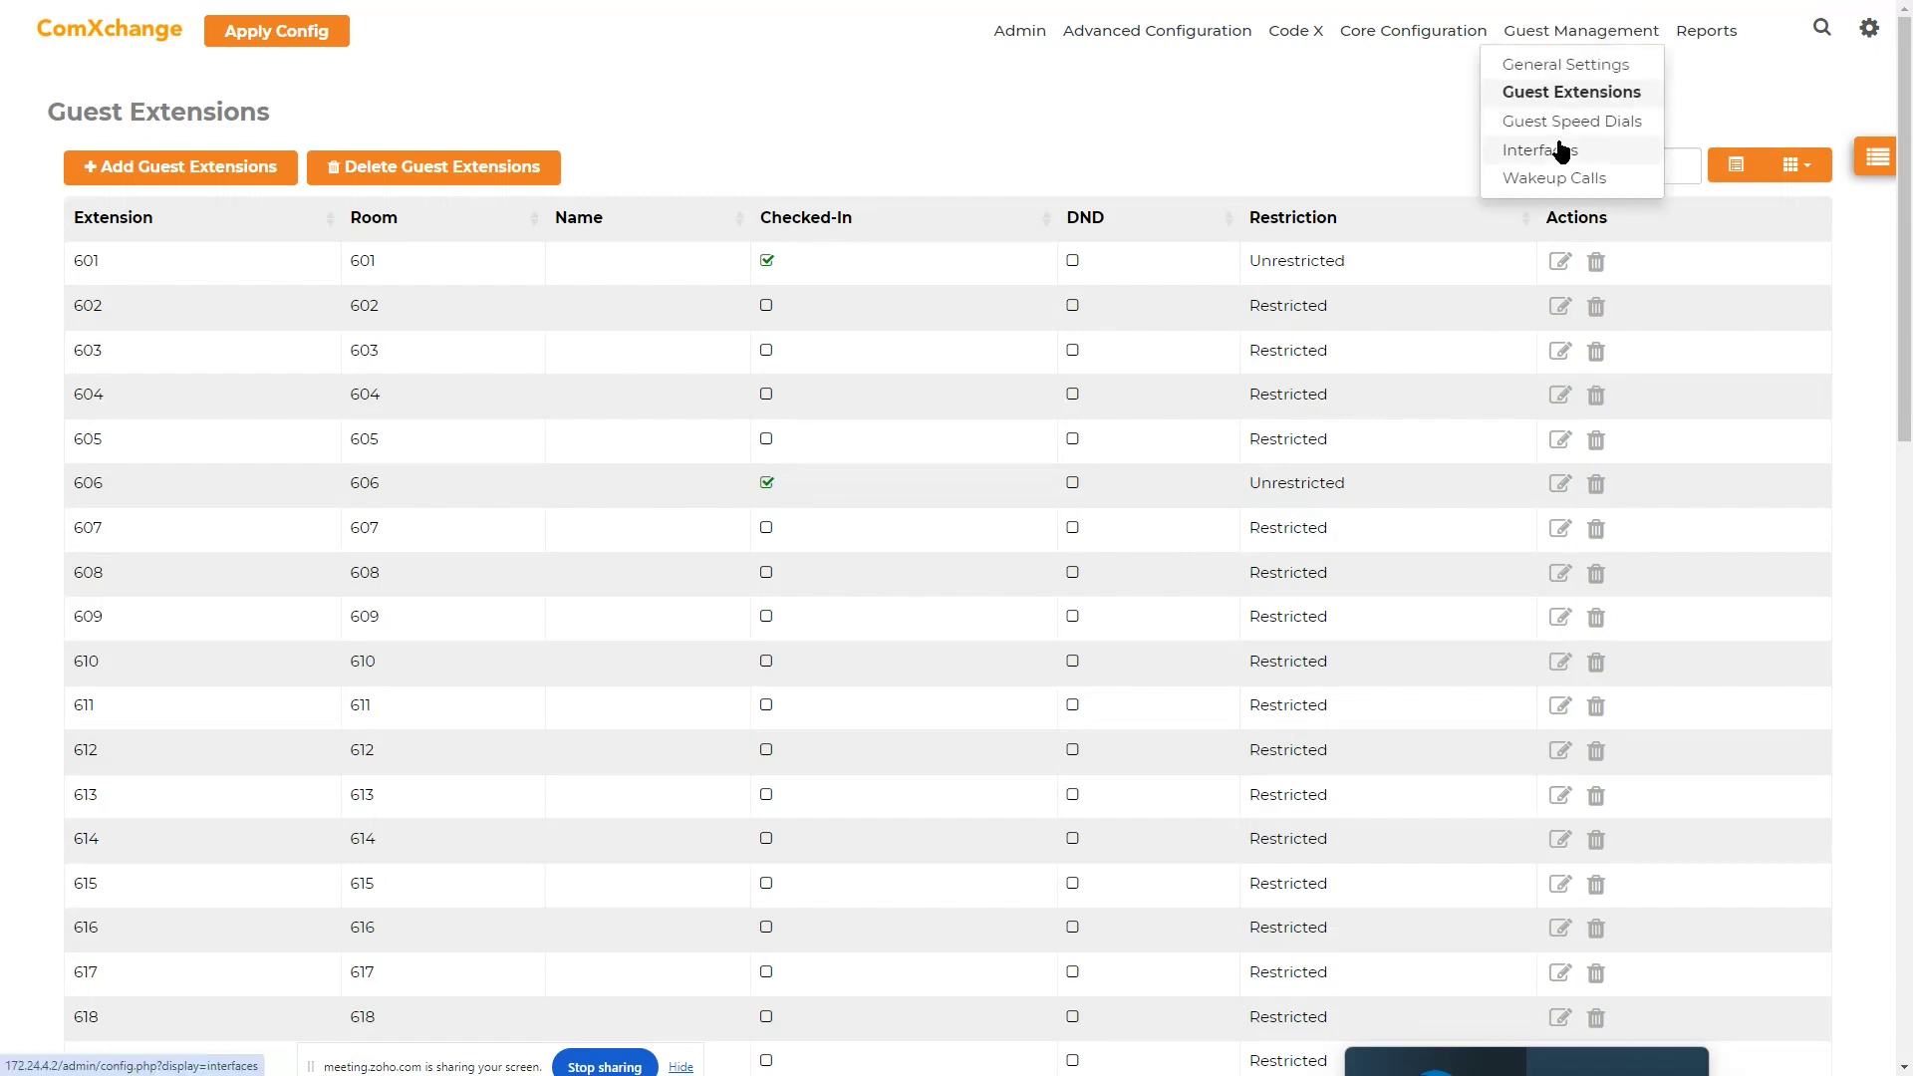
click(1543, 65)
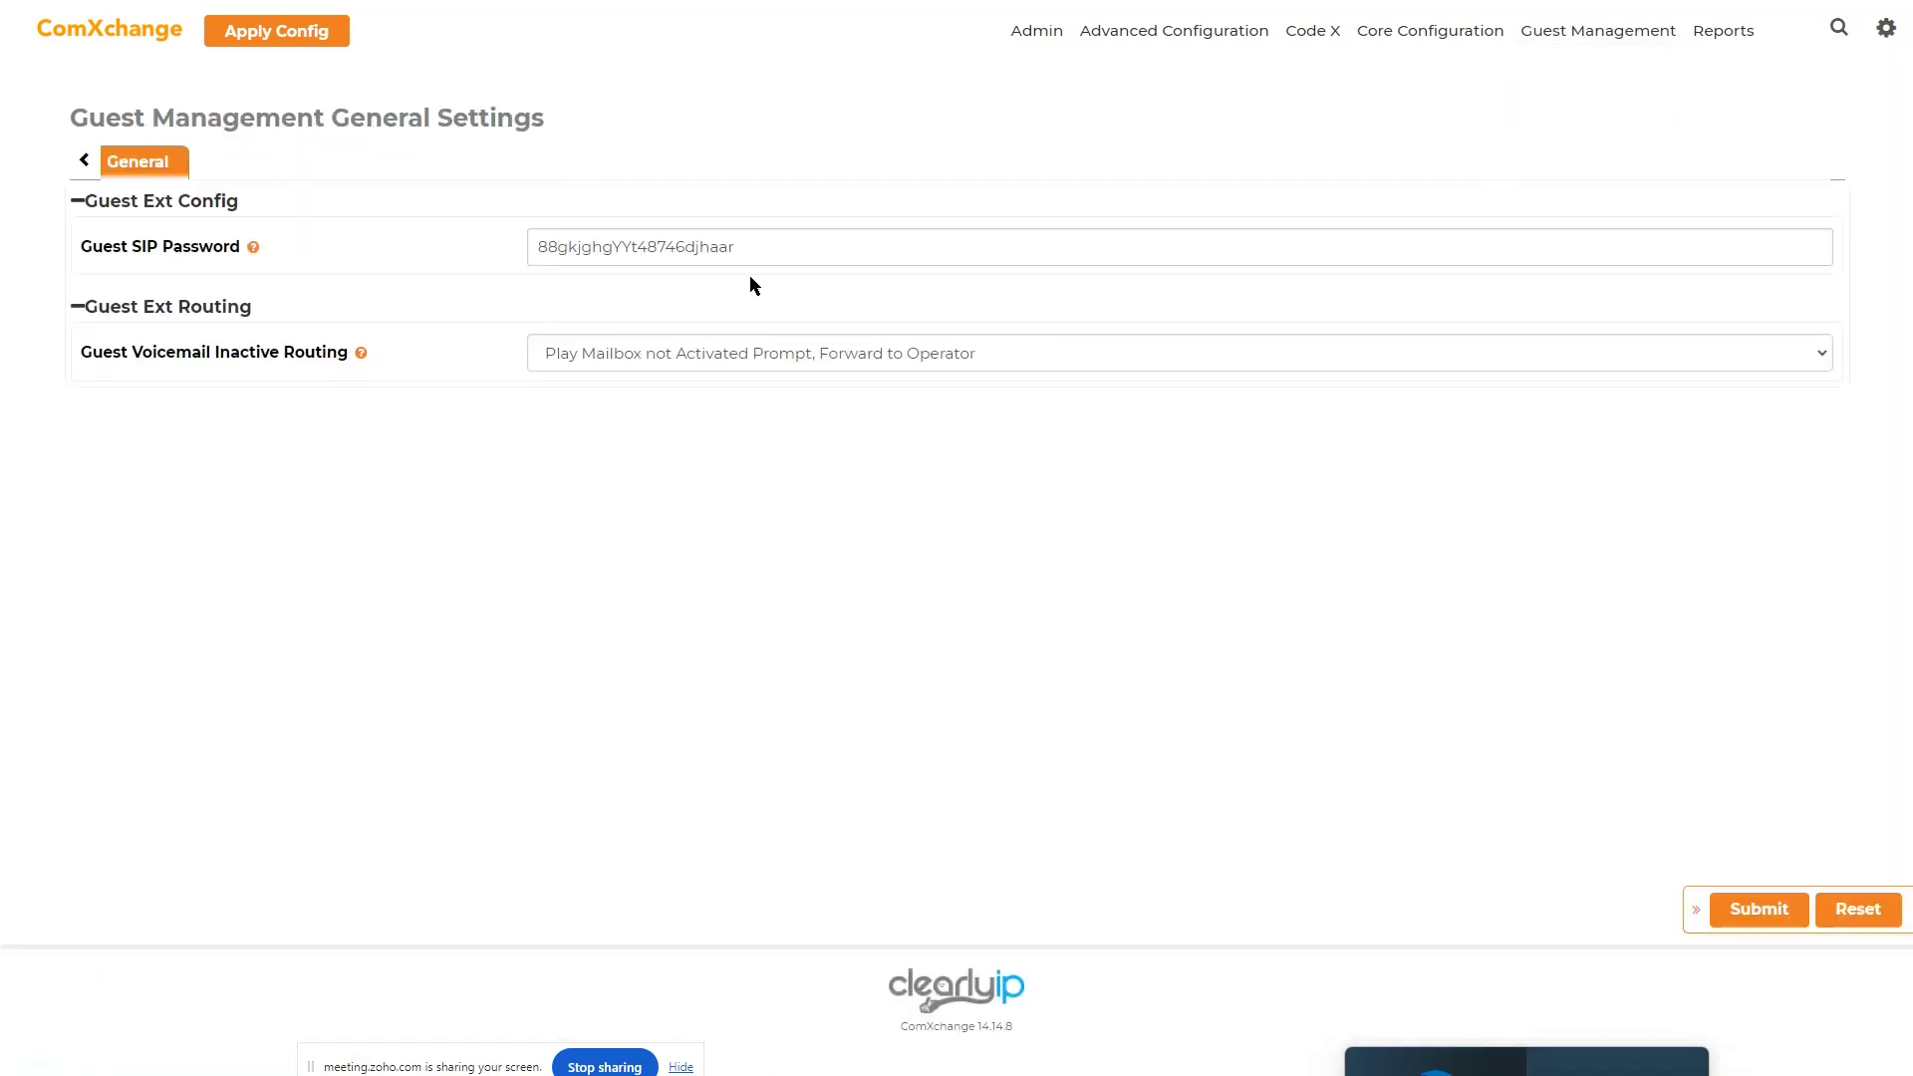
double_click(558, 247)
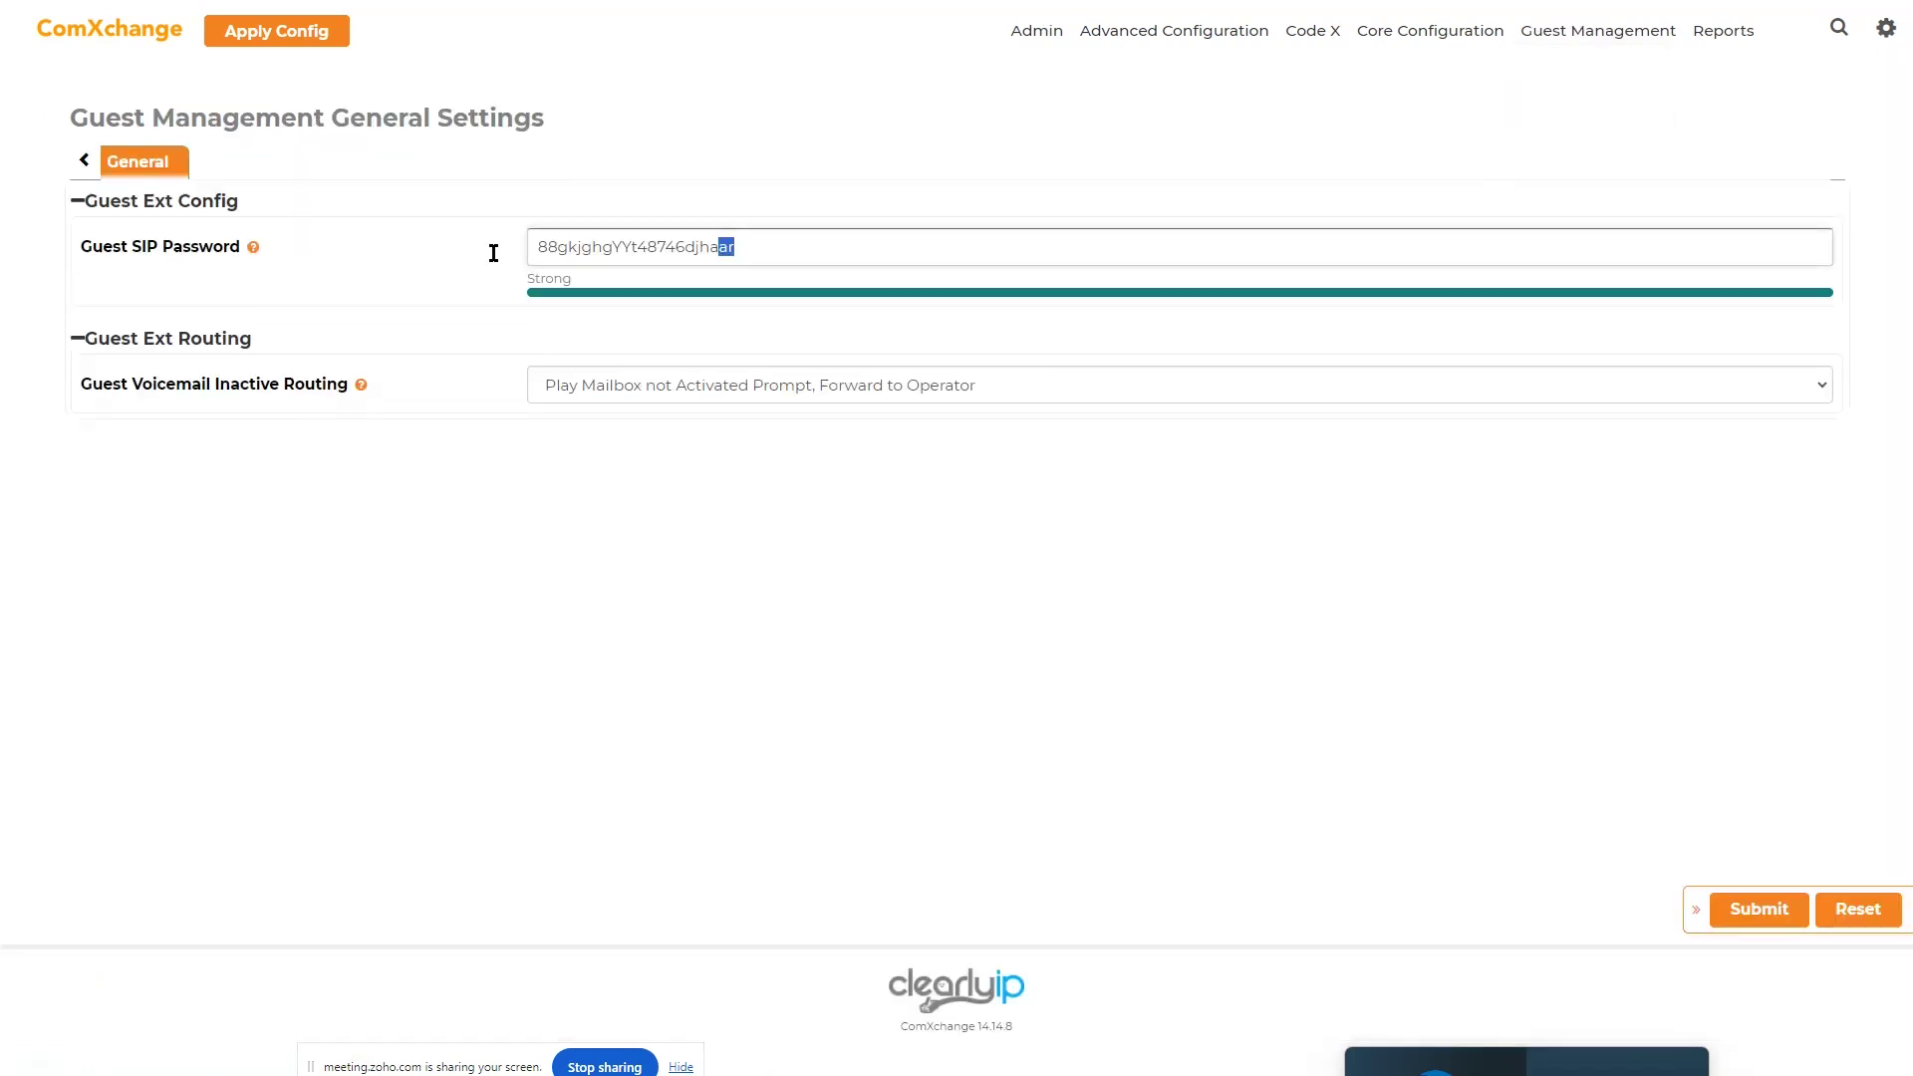
click(717, 392)
click(717, 392)
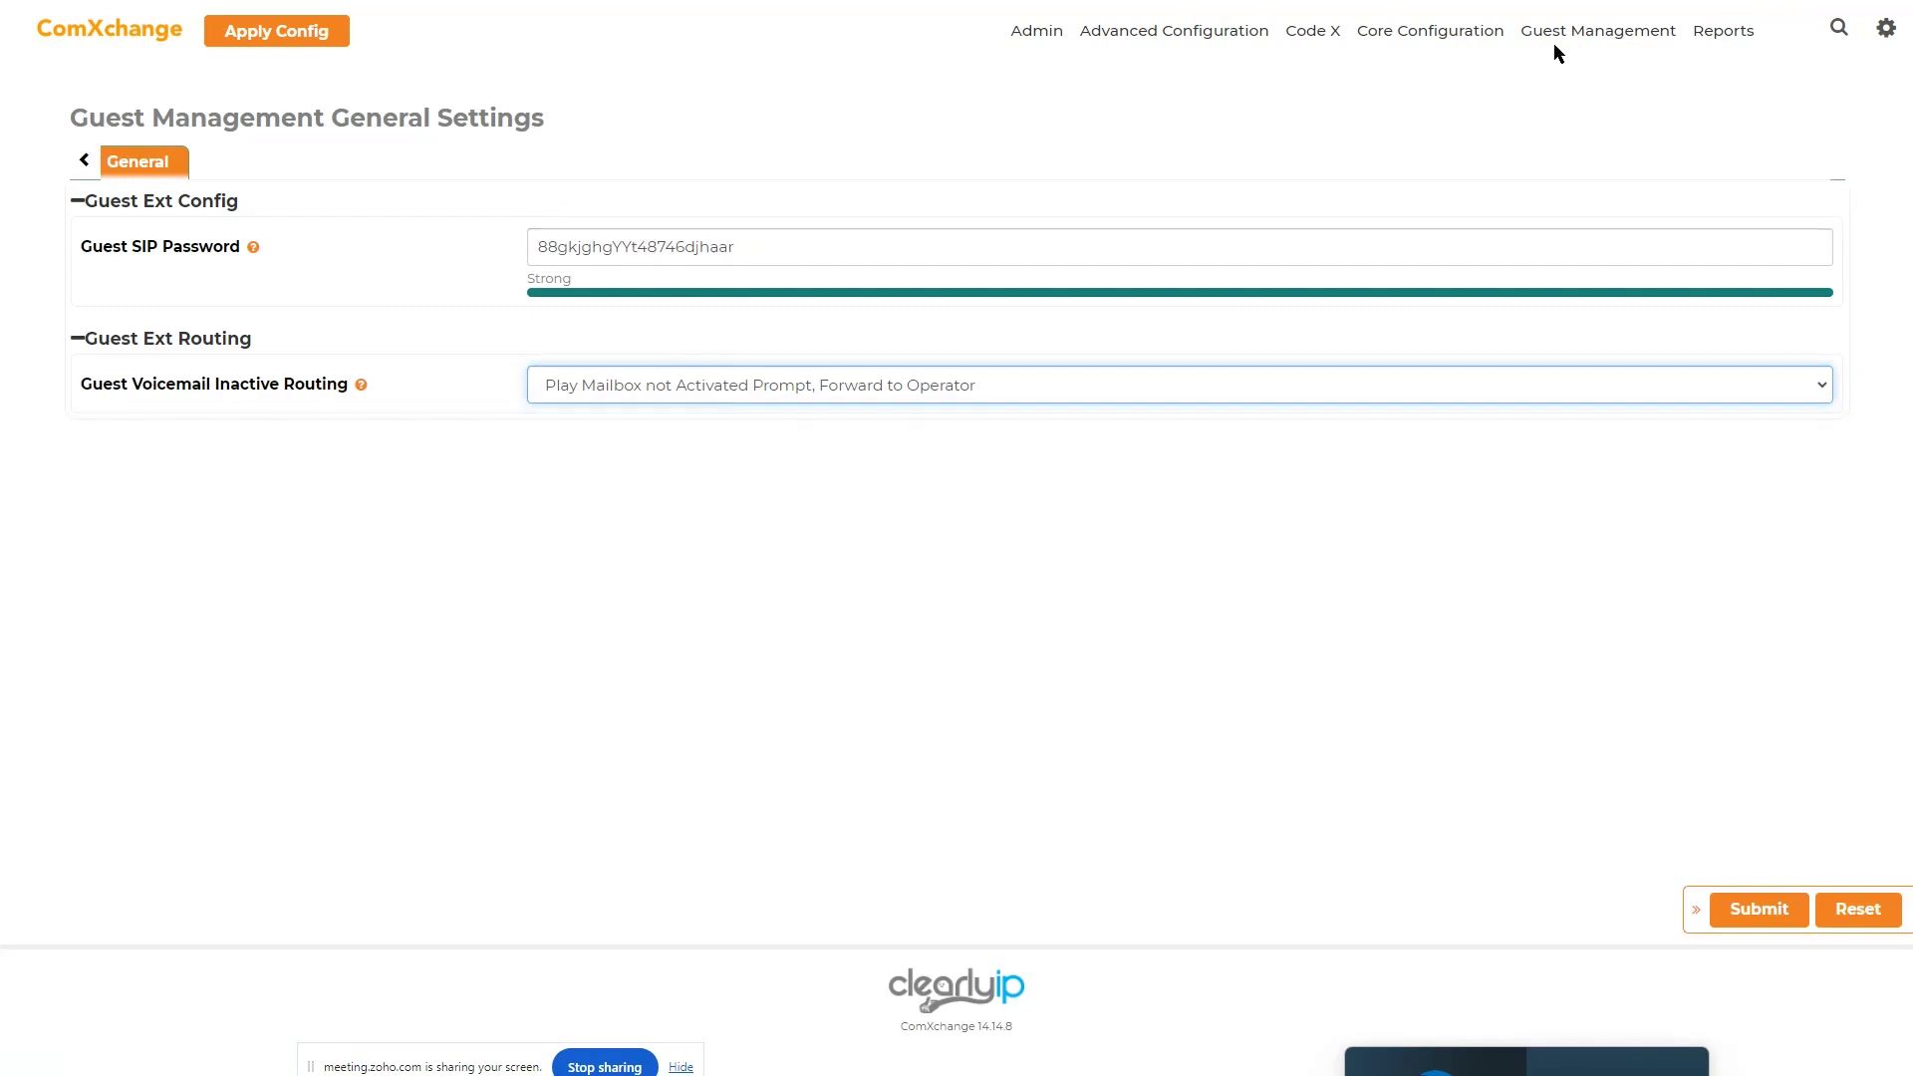
- Add and submit a guest speed dial named Restaurant with code 6 and destination 3000
mouse_move(1556, 50)
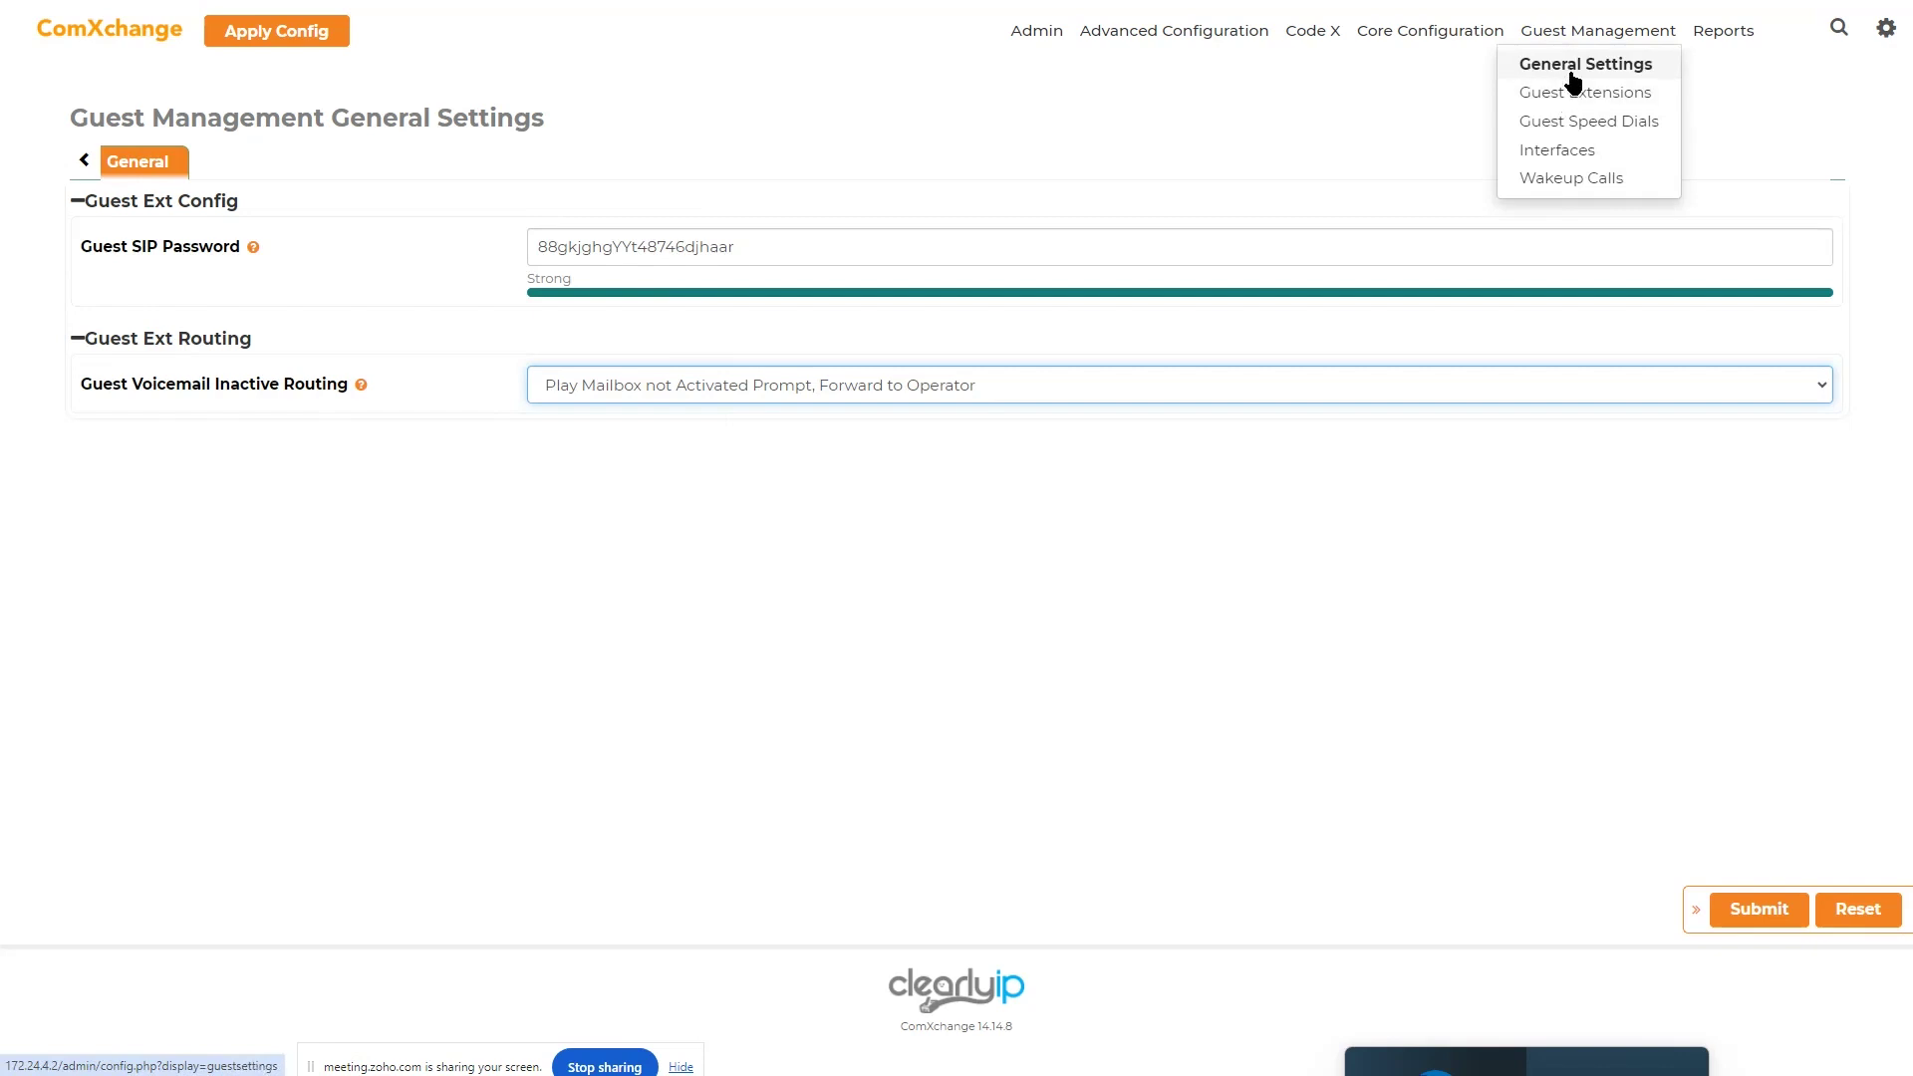
click(1571, 131)
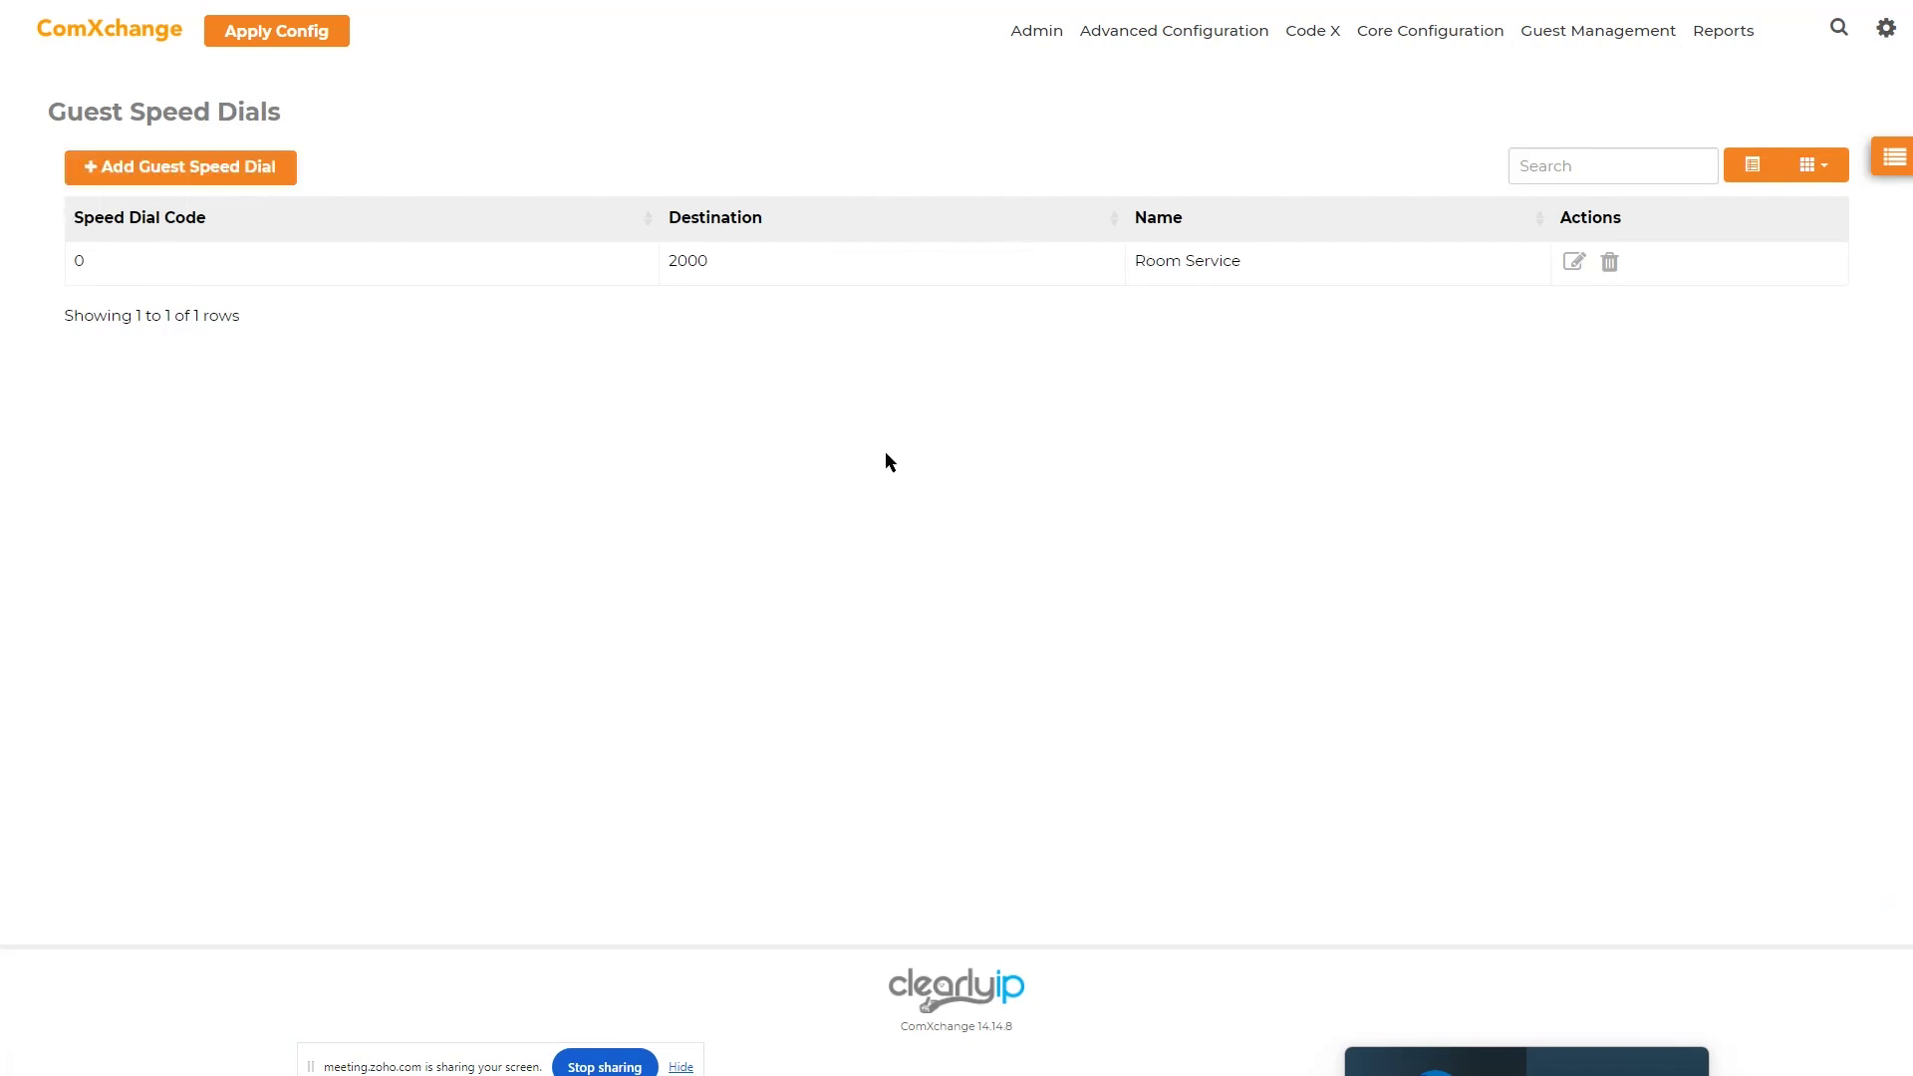
click(577, 189)
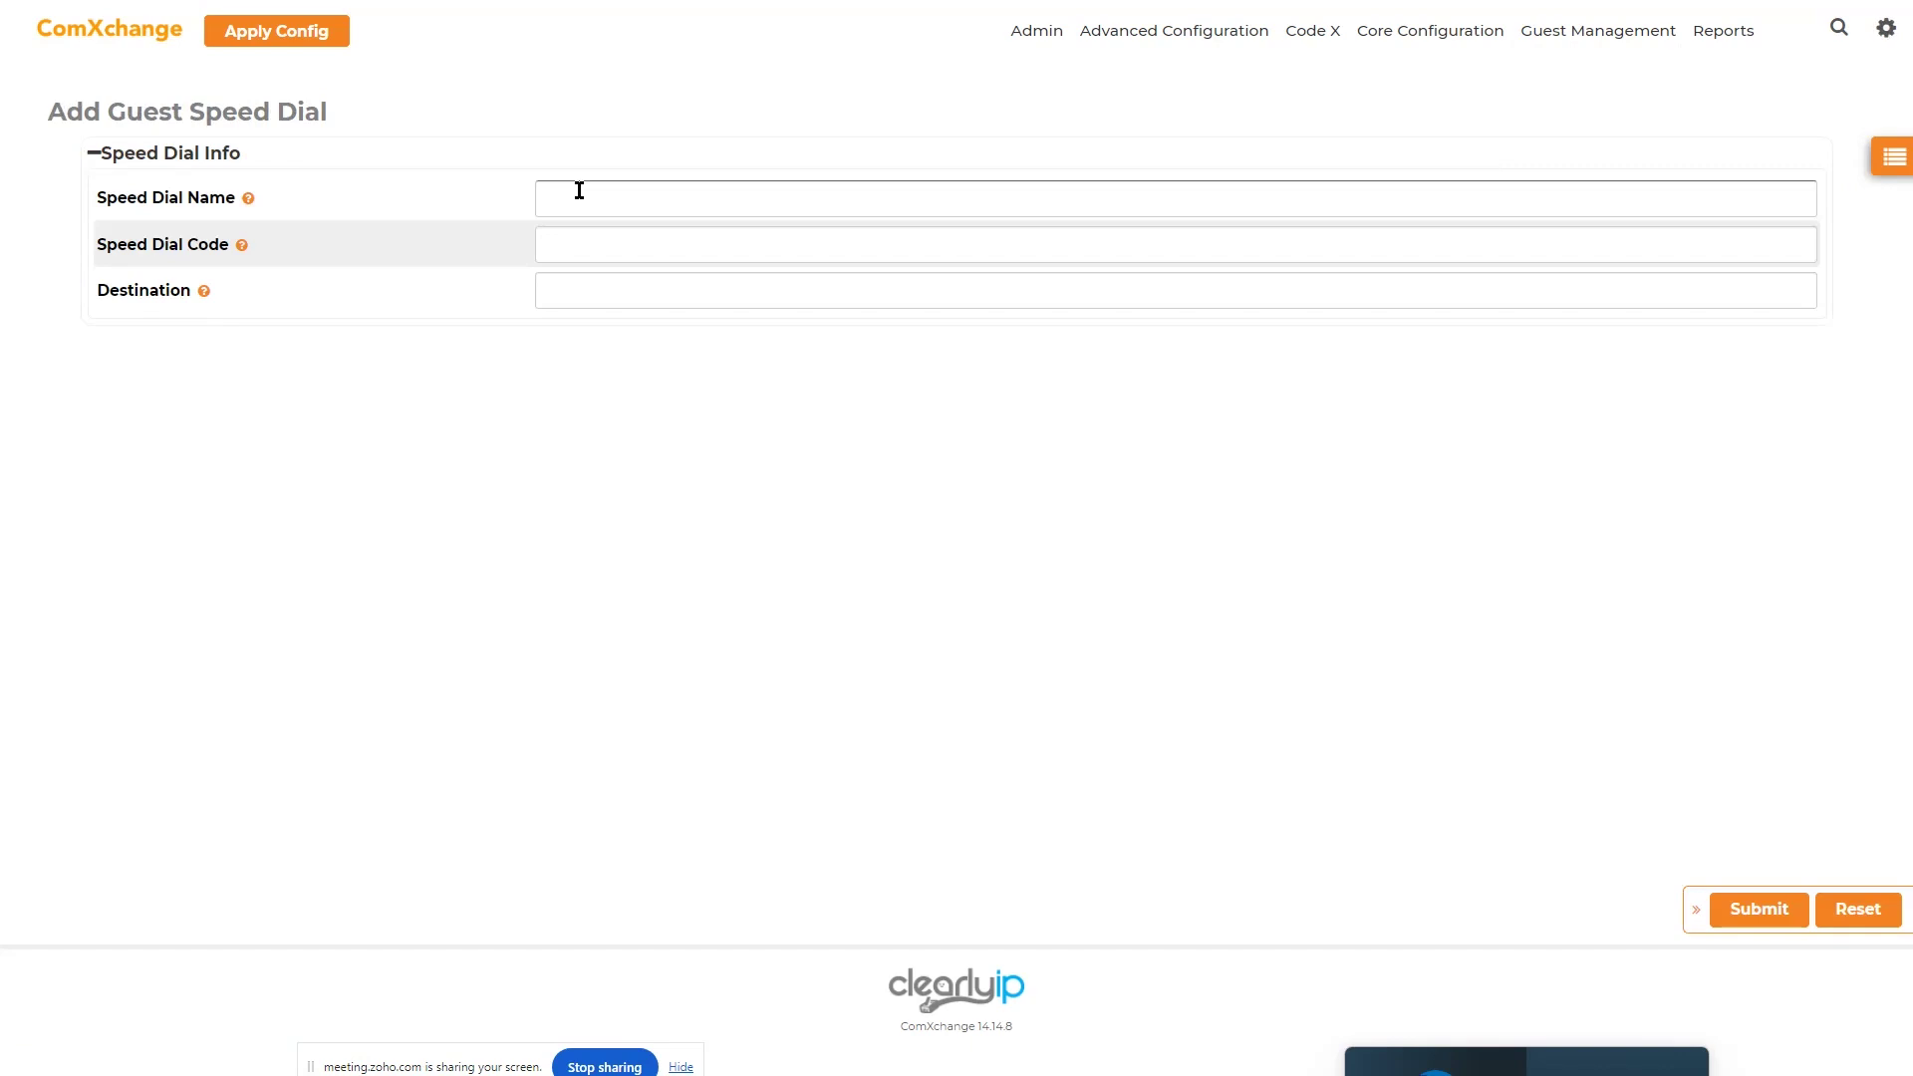
click(601, 193)
text(Re)
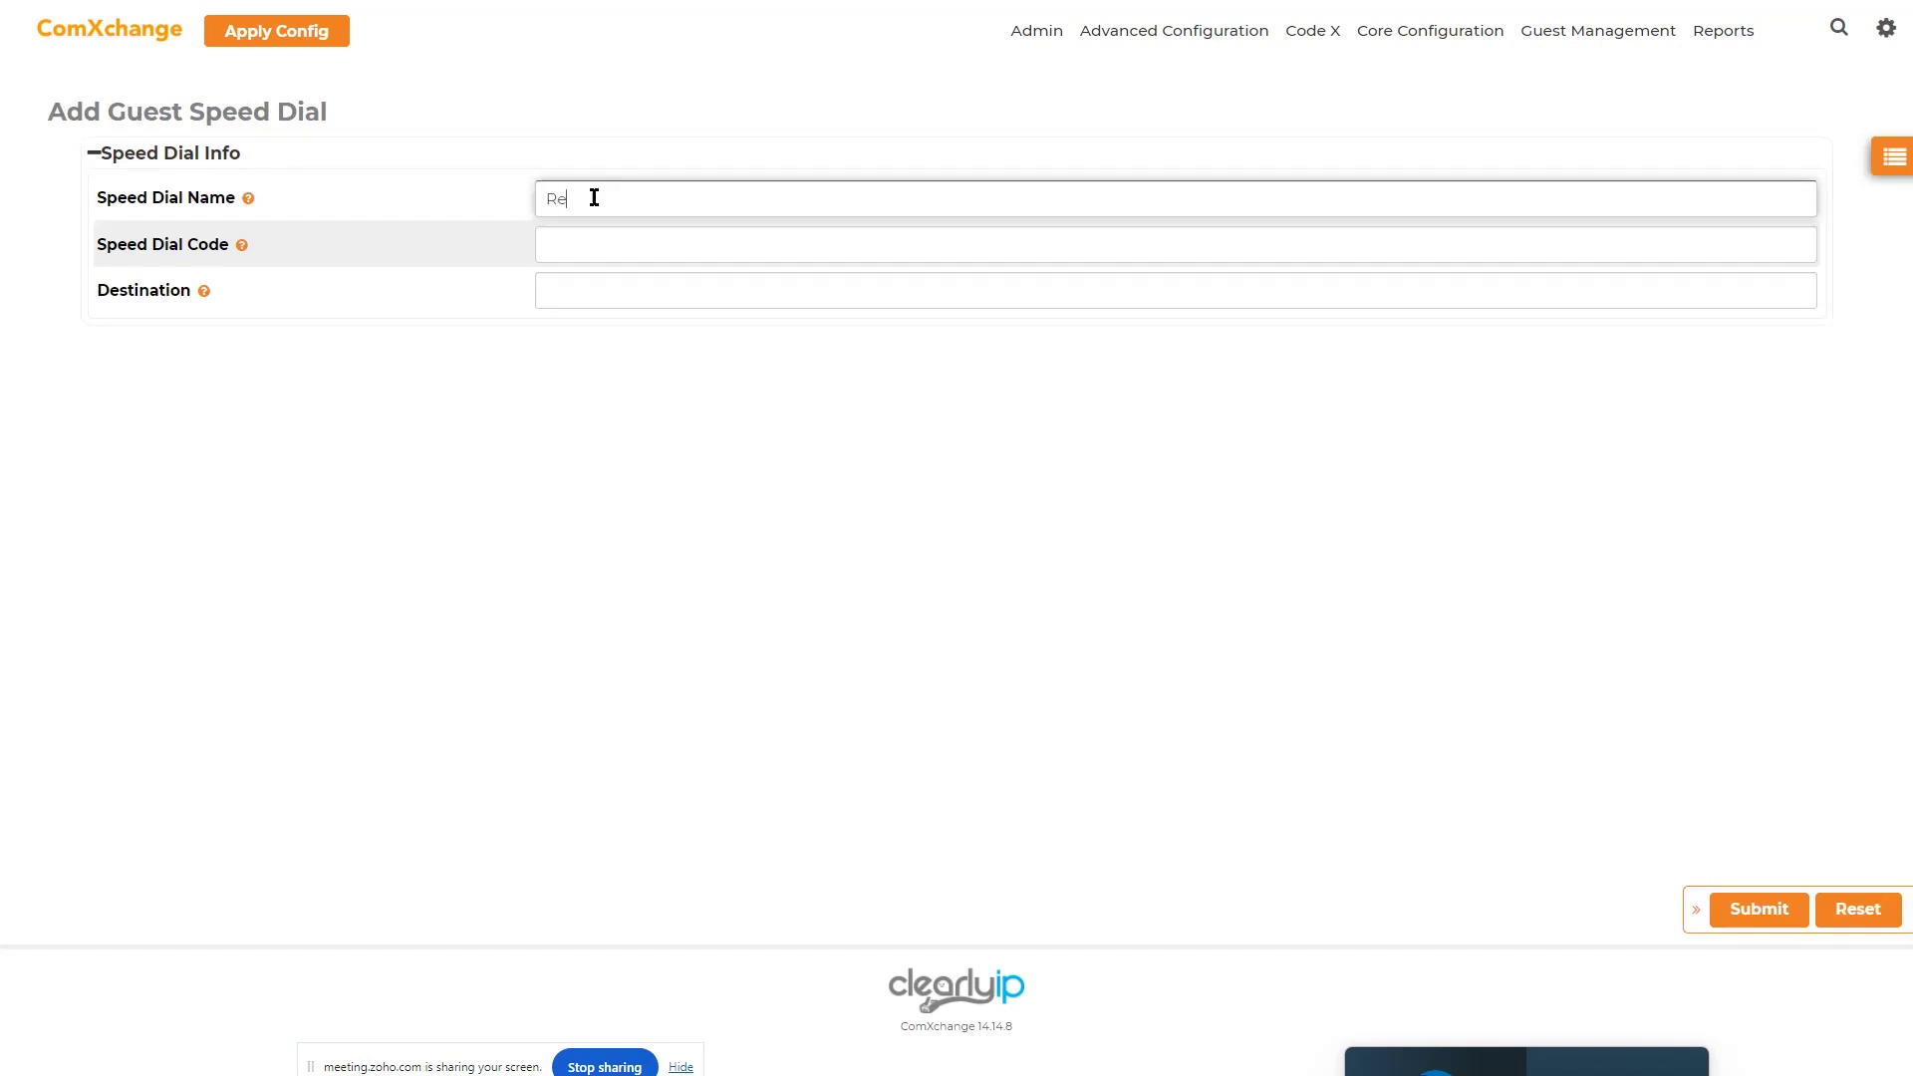
text(staurant)
click(673, 247)
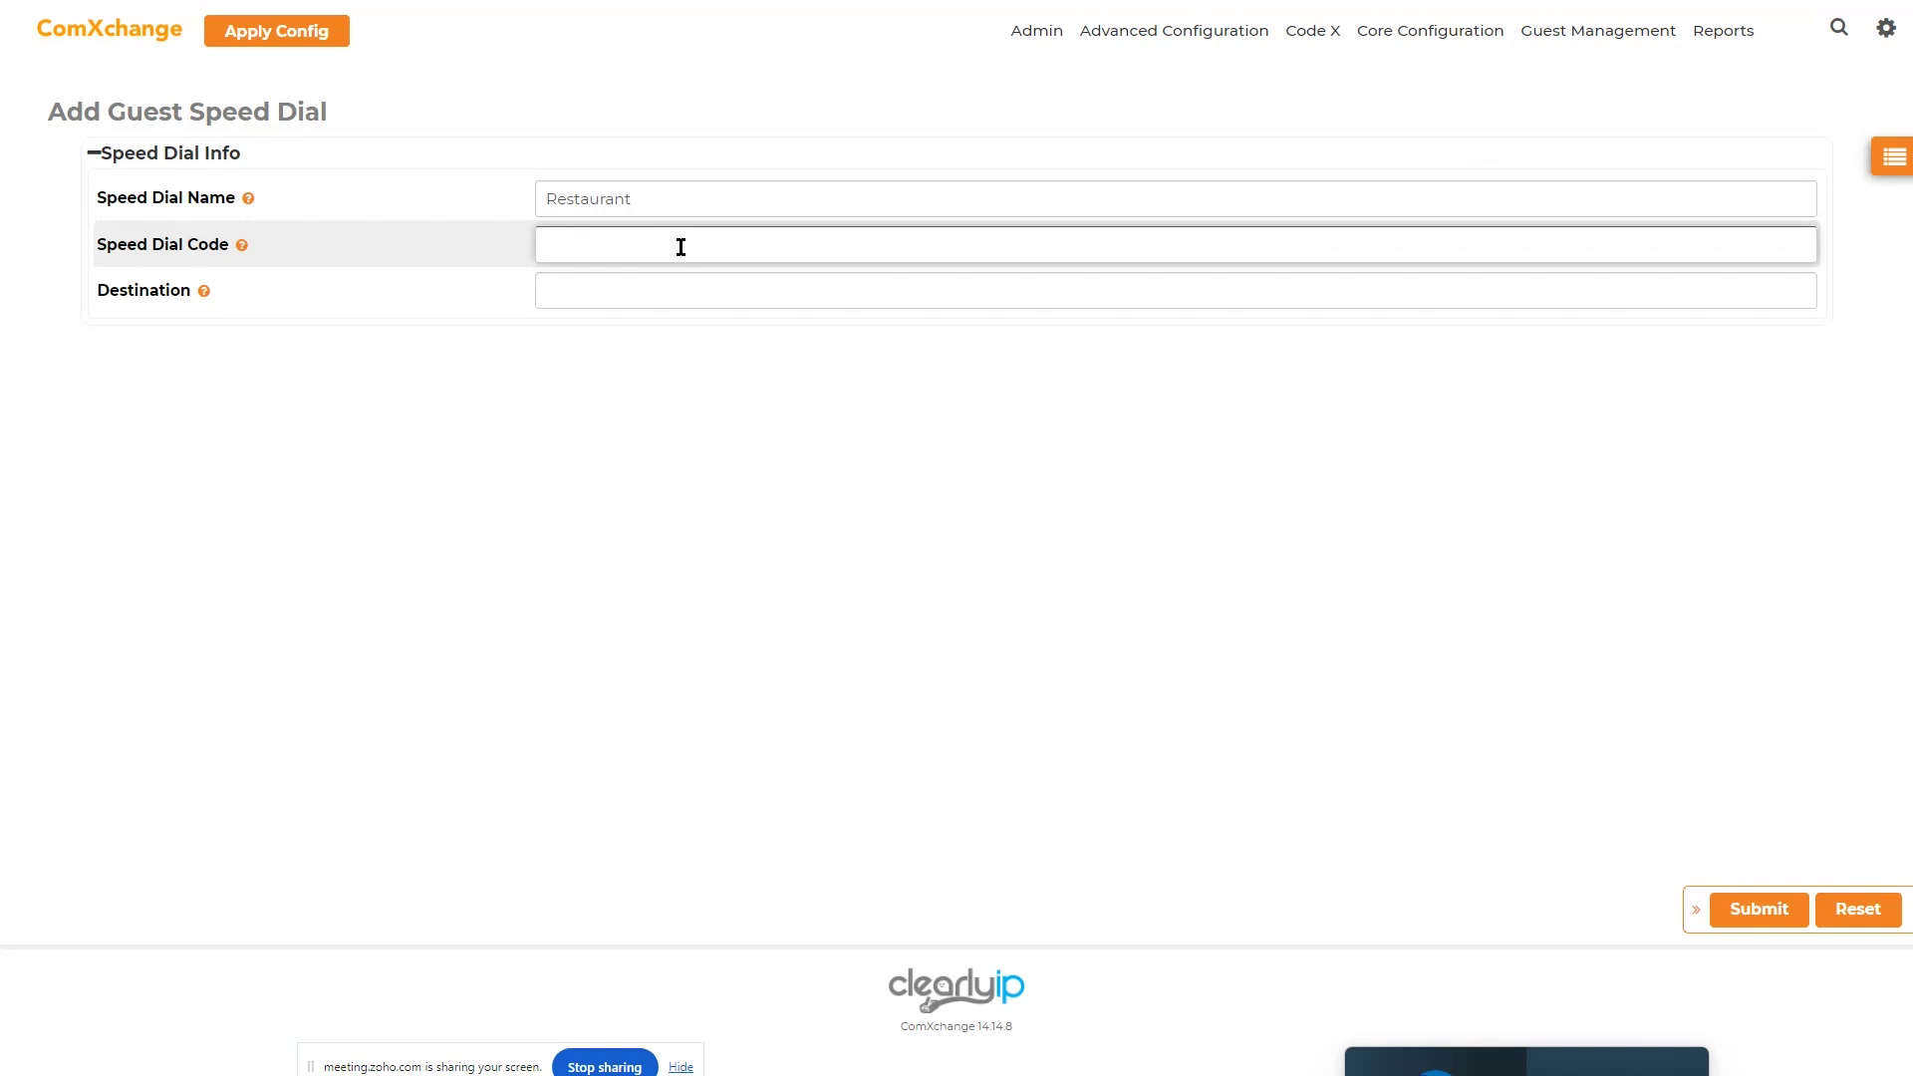
text(6)
click(644, 279)
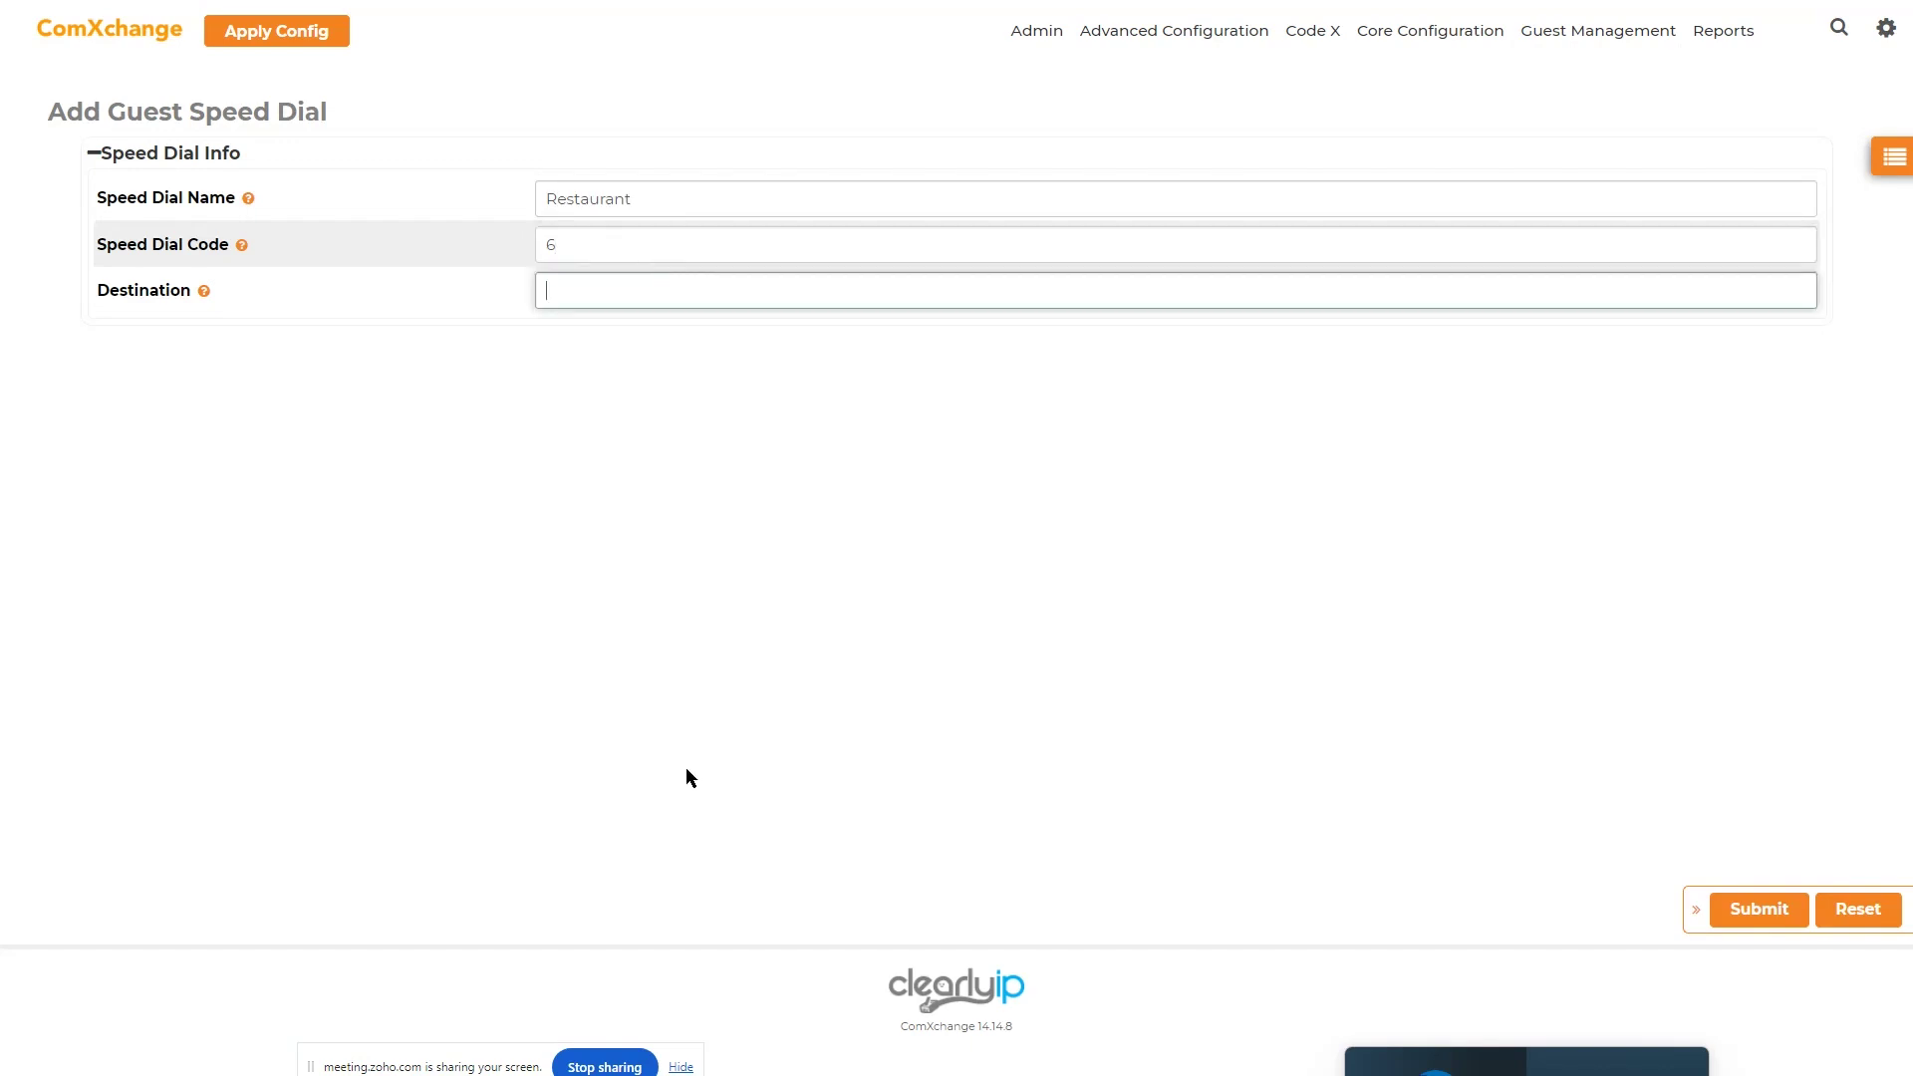
text(3000)
click(1774, 906)
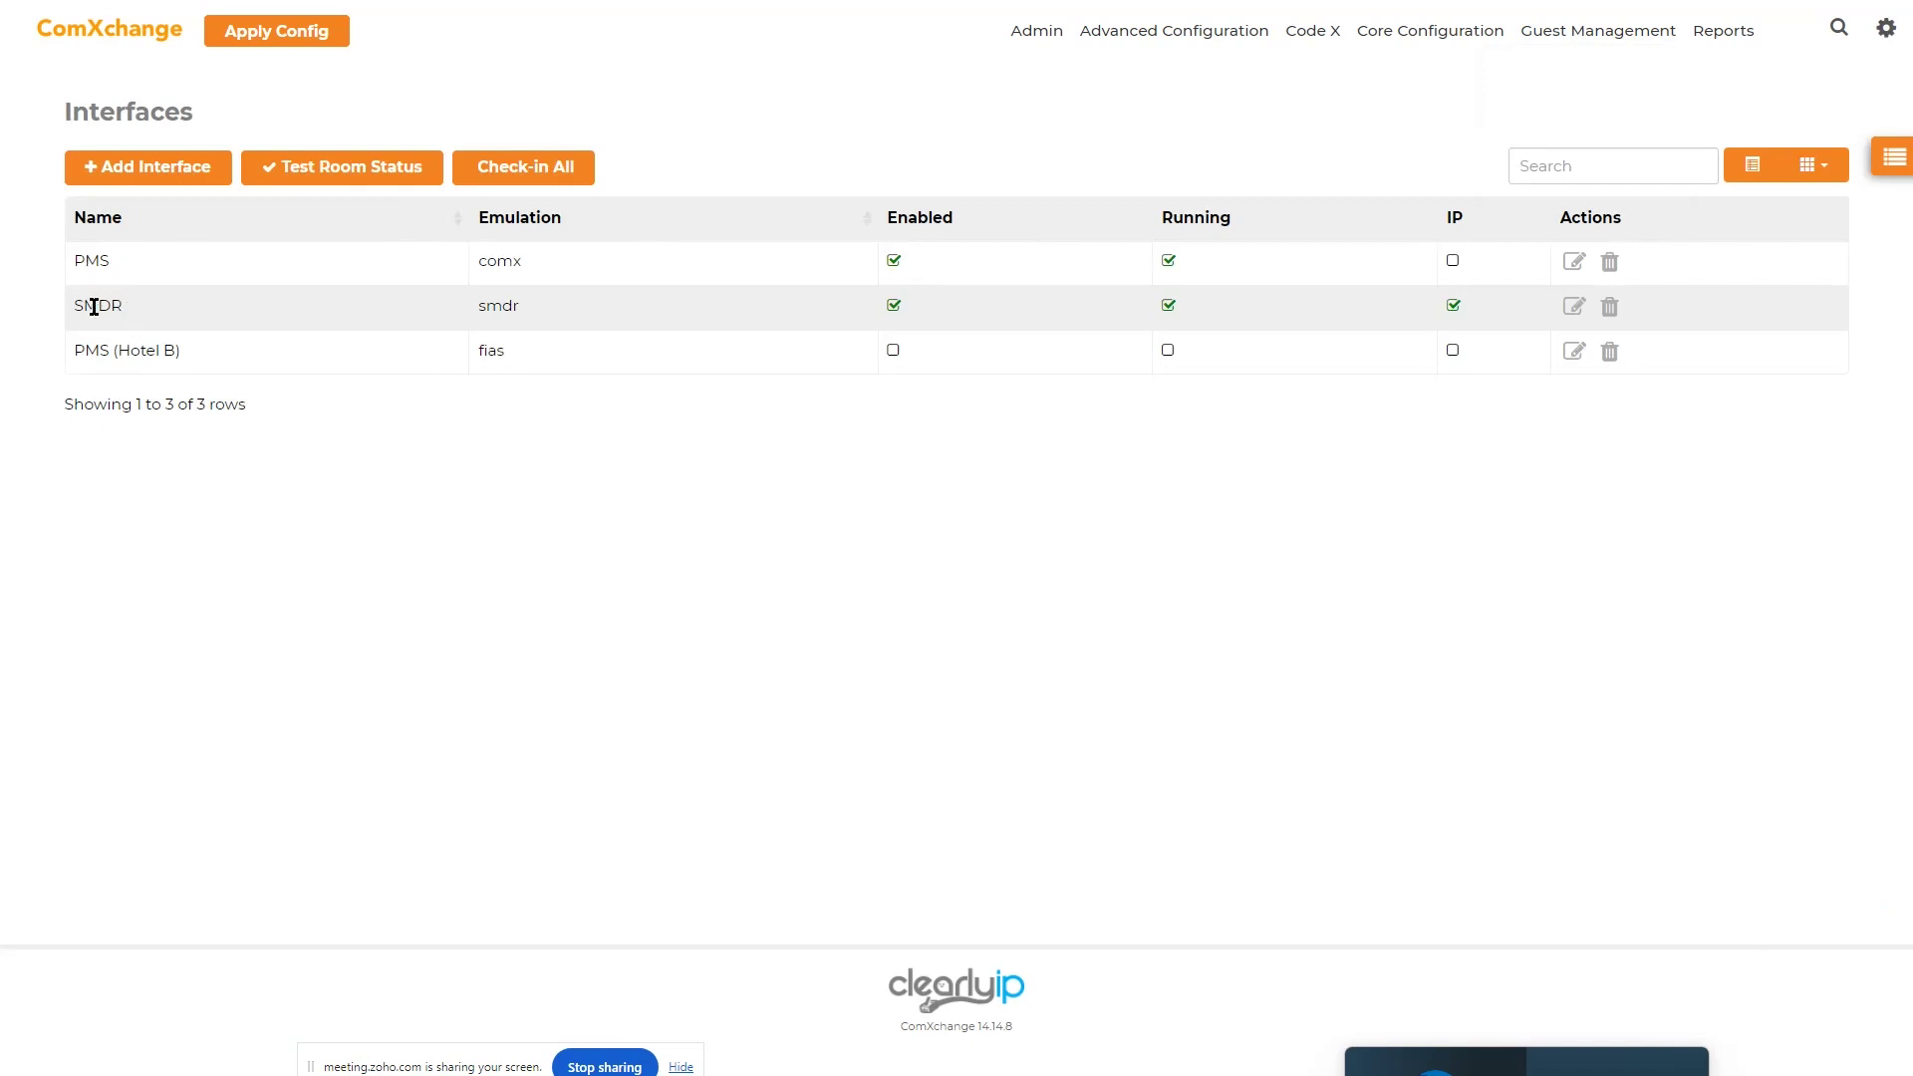
- Examine the configured guest interfaces, open the PMS interface and look through its available emulation types without changing the selection
drag(77, 350, 194, 348)
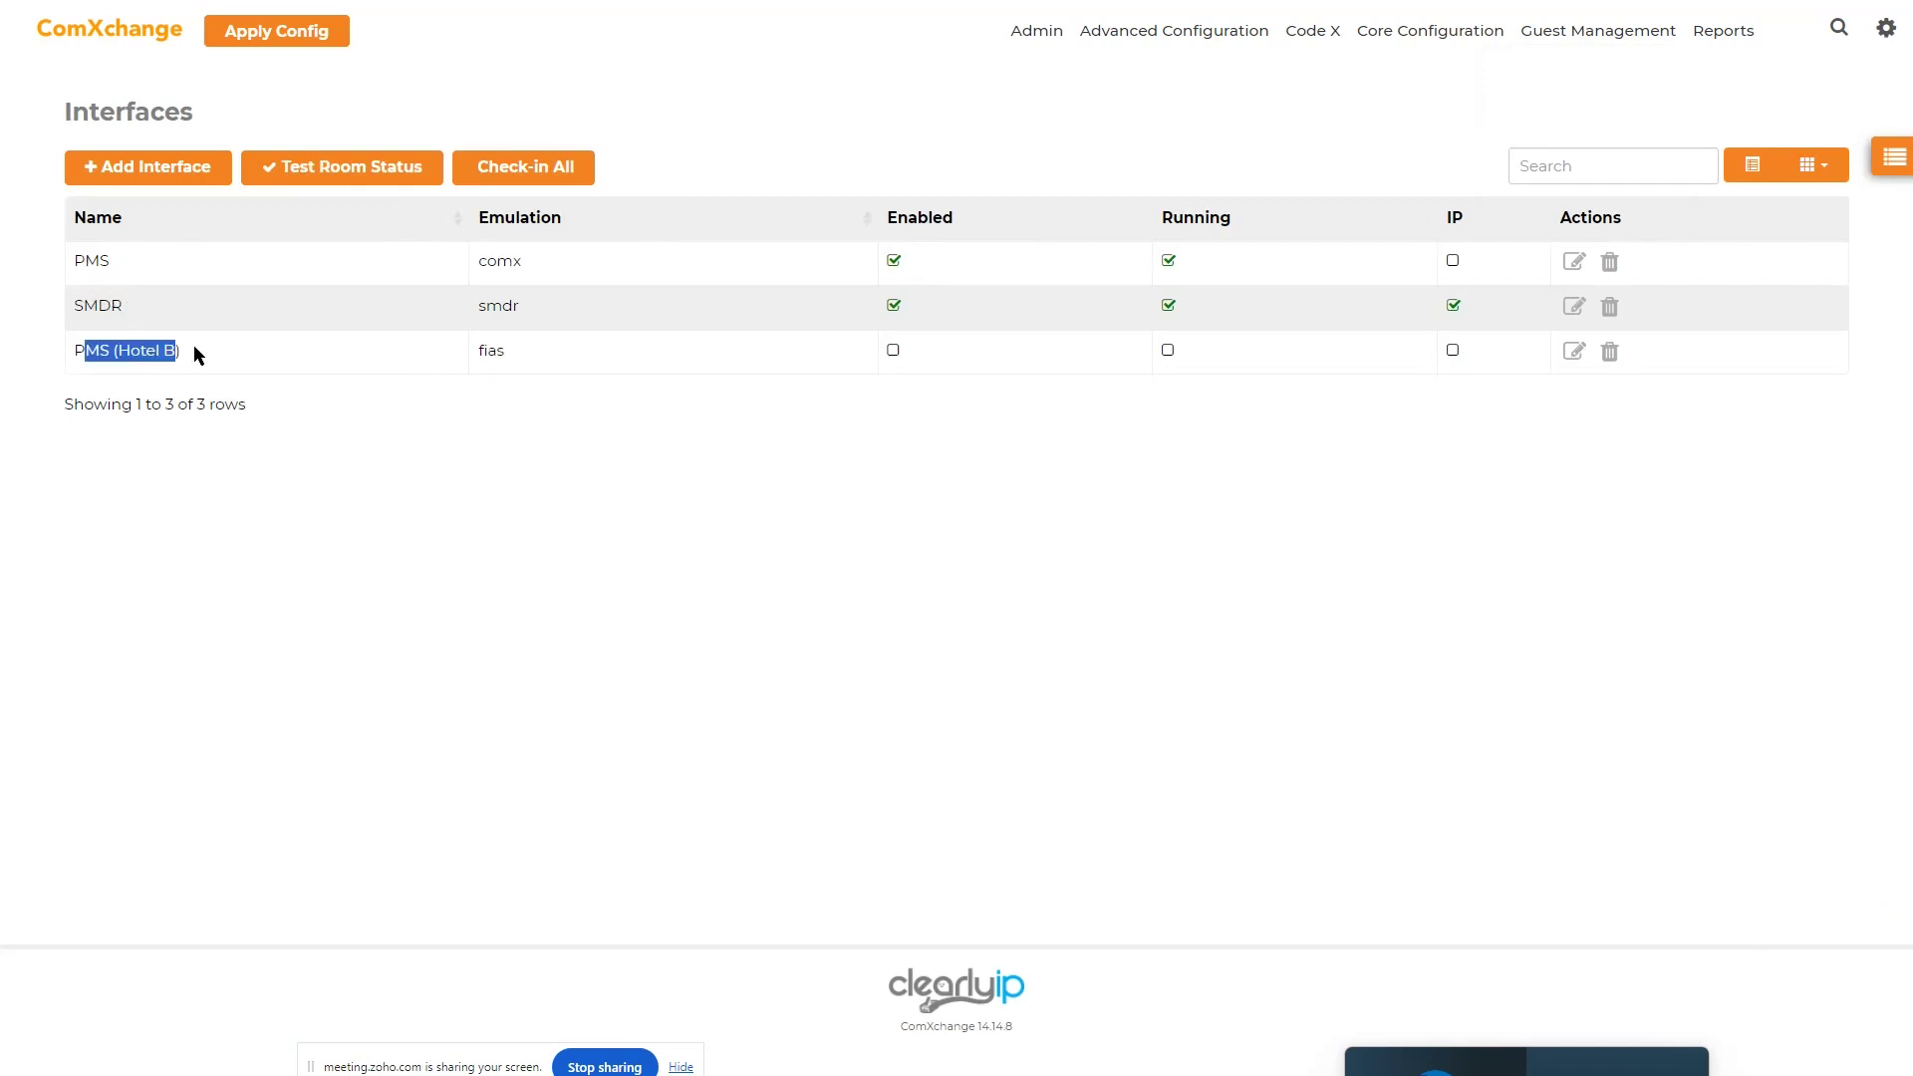
click(247, 478)
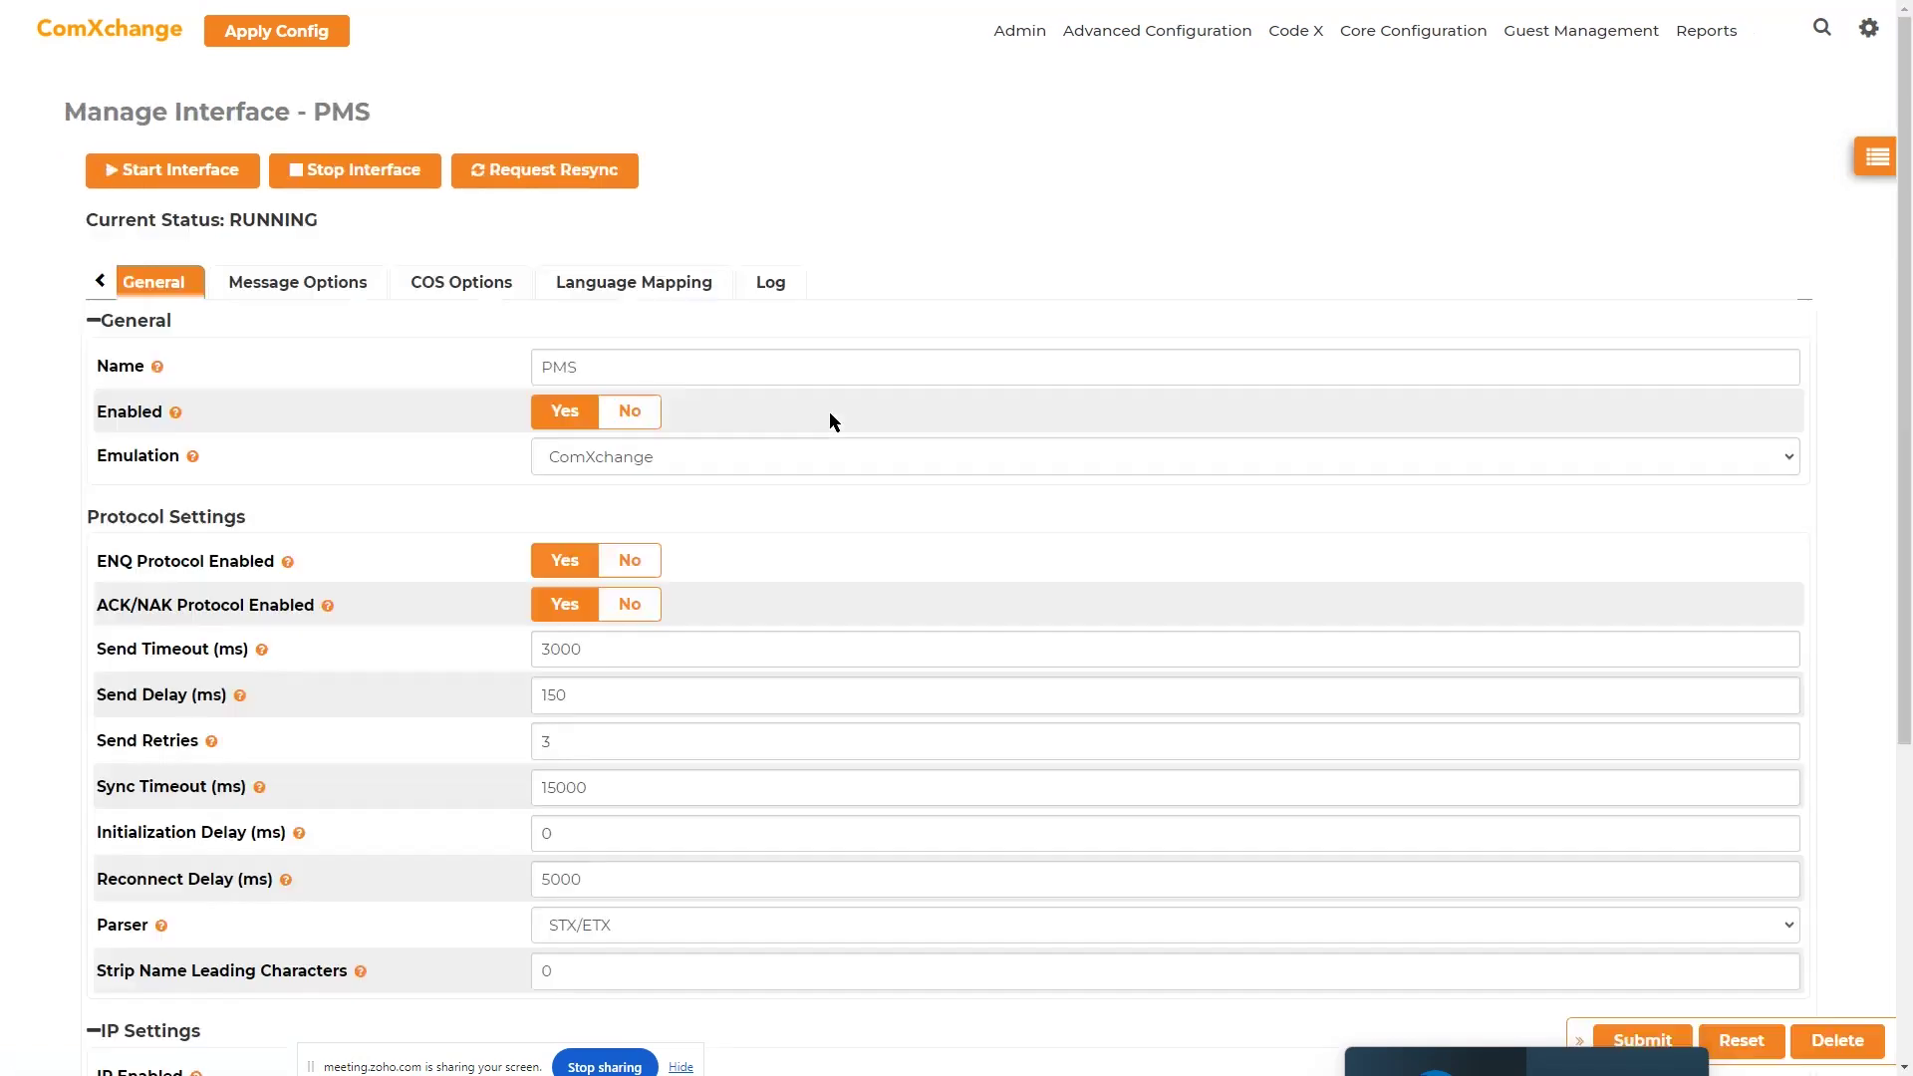
click(655, 458)
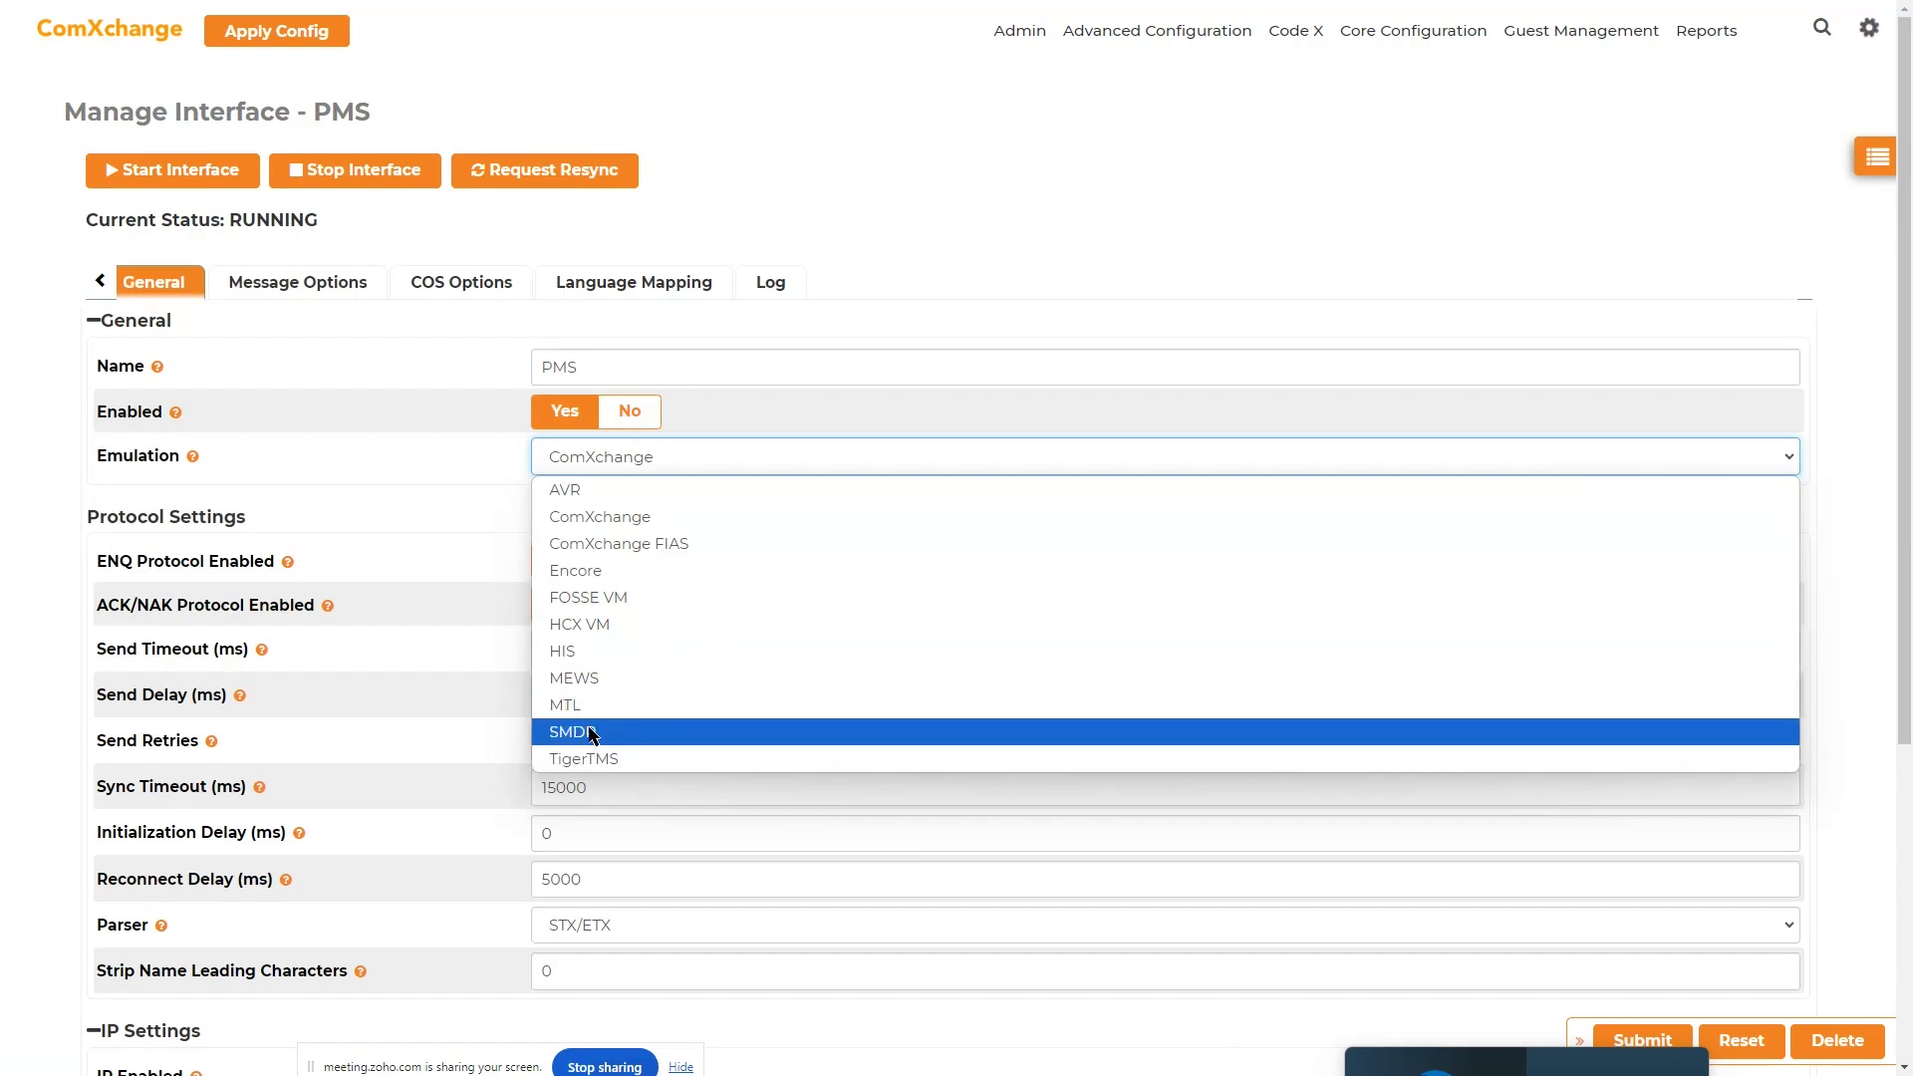
click(416, 415)
- Review the PMS interface's protocol settings and compare its IP and serial options by setting IP Enabled to Yes and back to No
scroll(708, 421, down, 3)
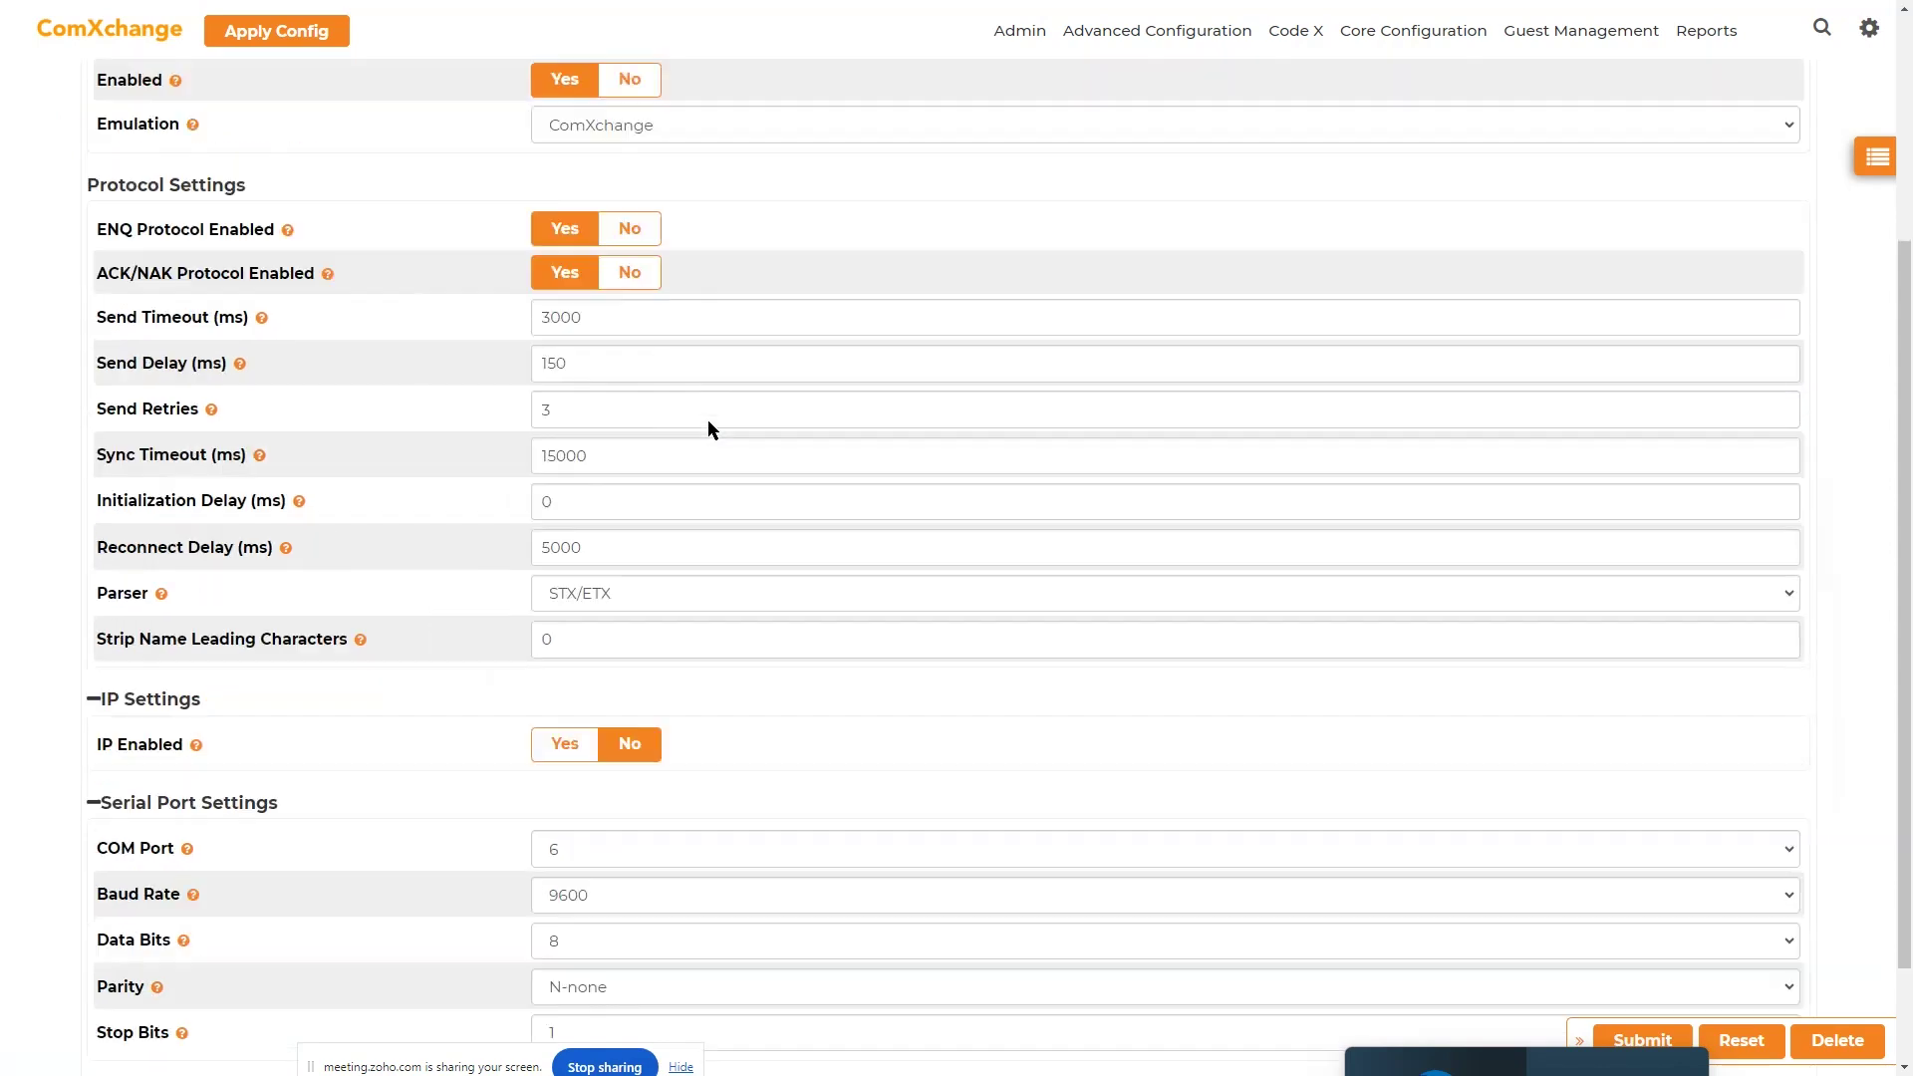
scroll(707, 421, up, 3)
scroll(704, 454, down, 3)
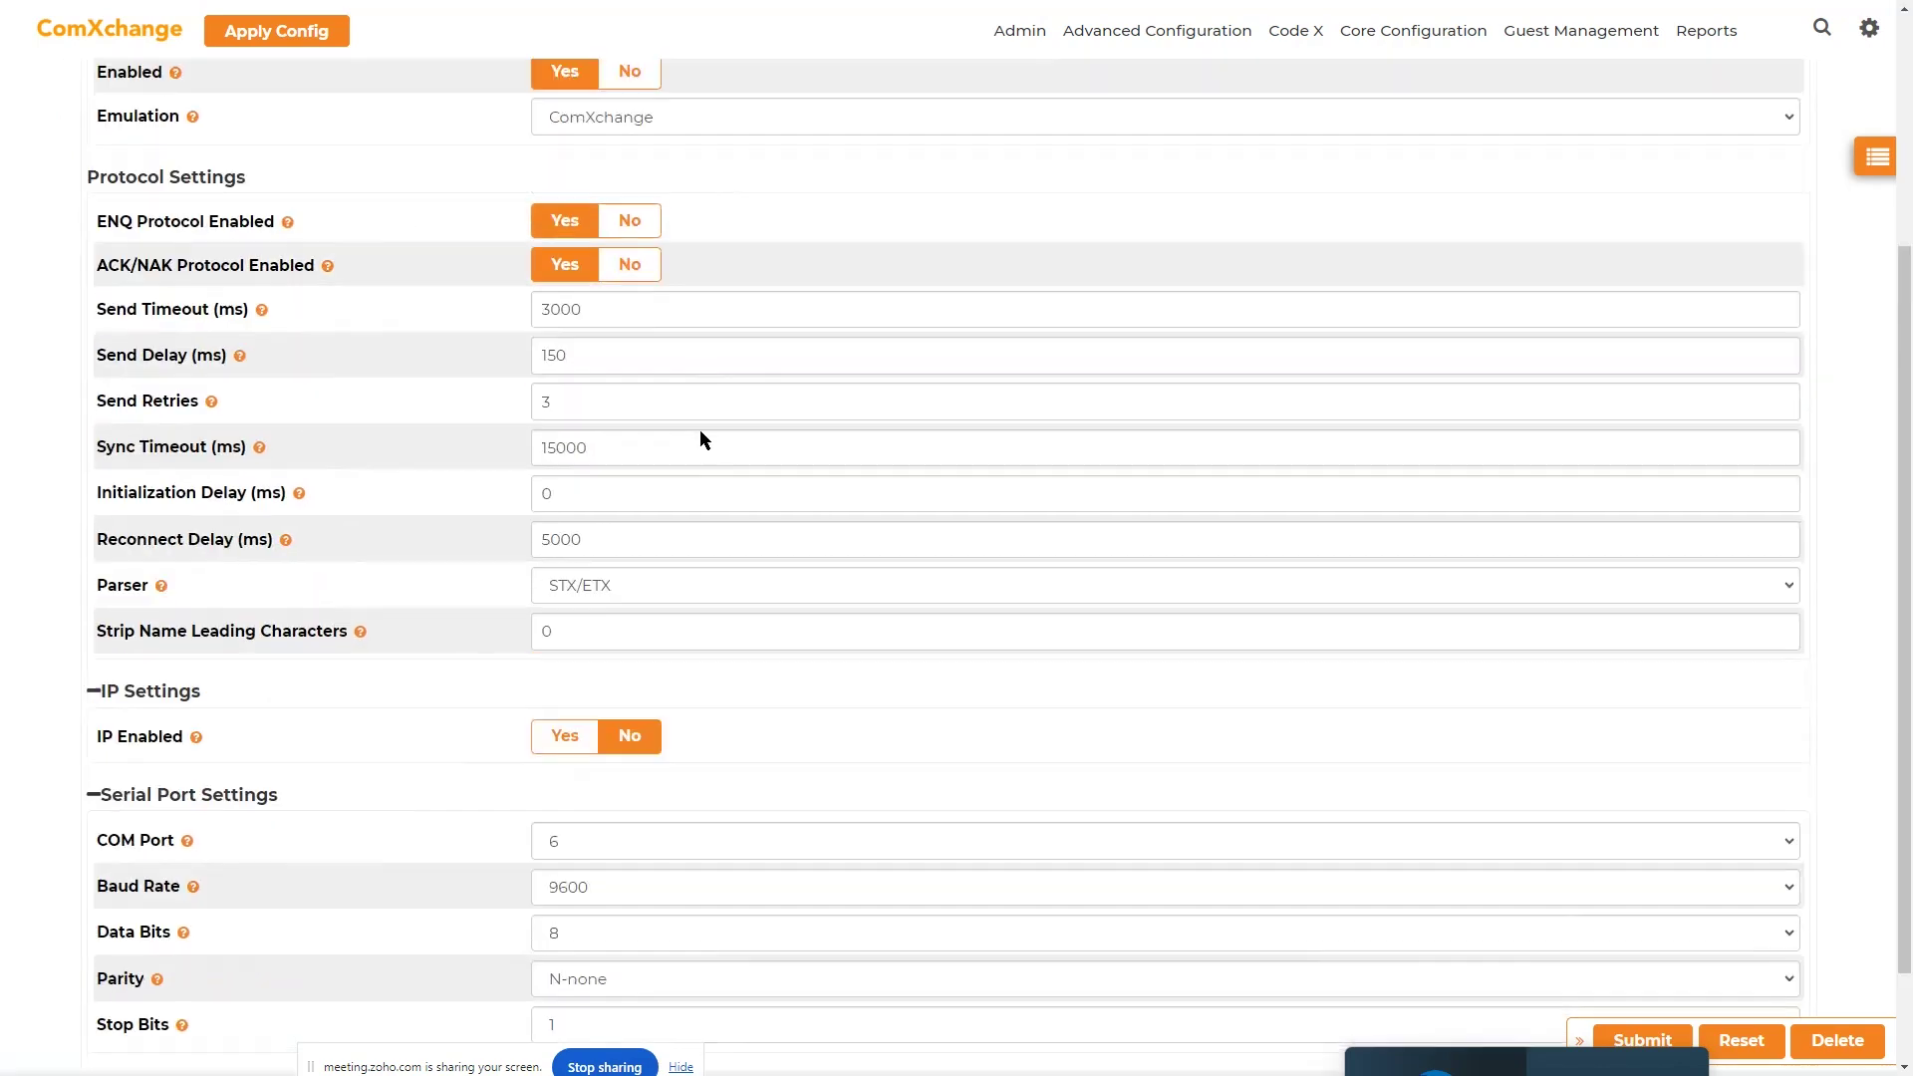
scroll(699, 438, down, 2)
click(578, 610)
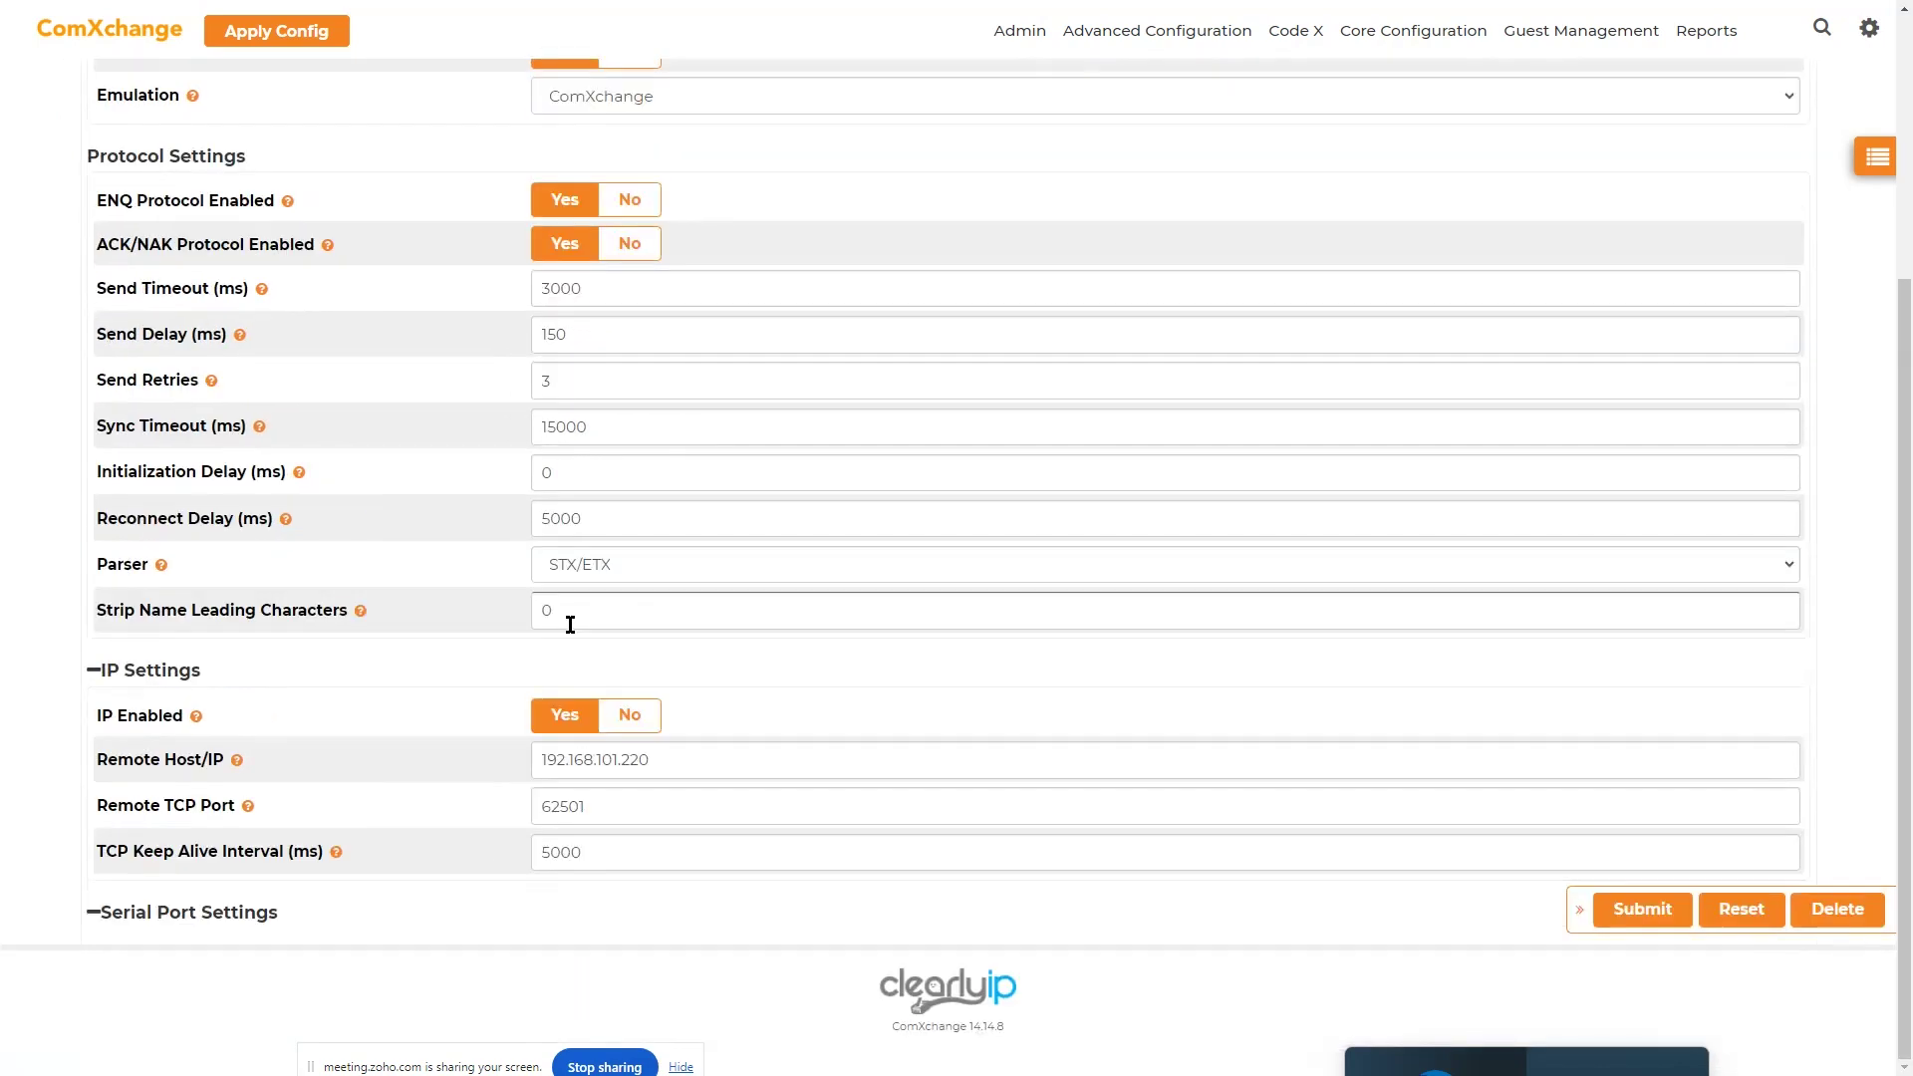
click(633, 719)
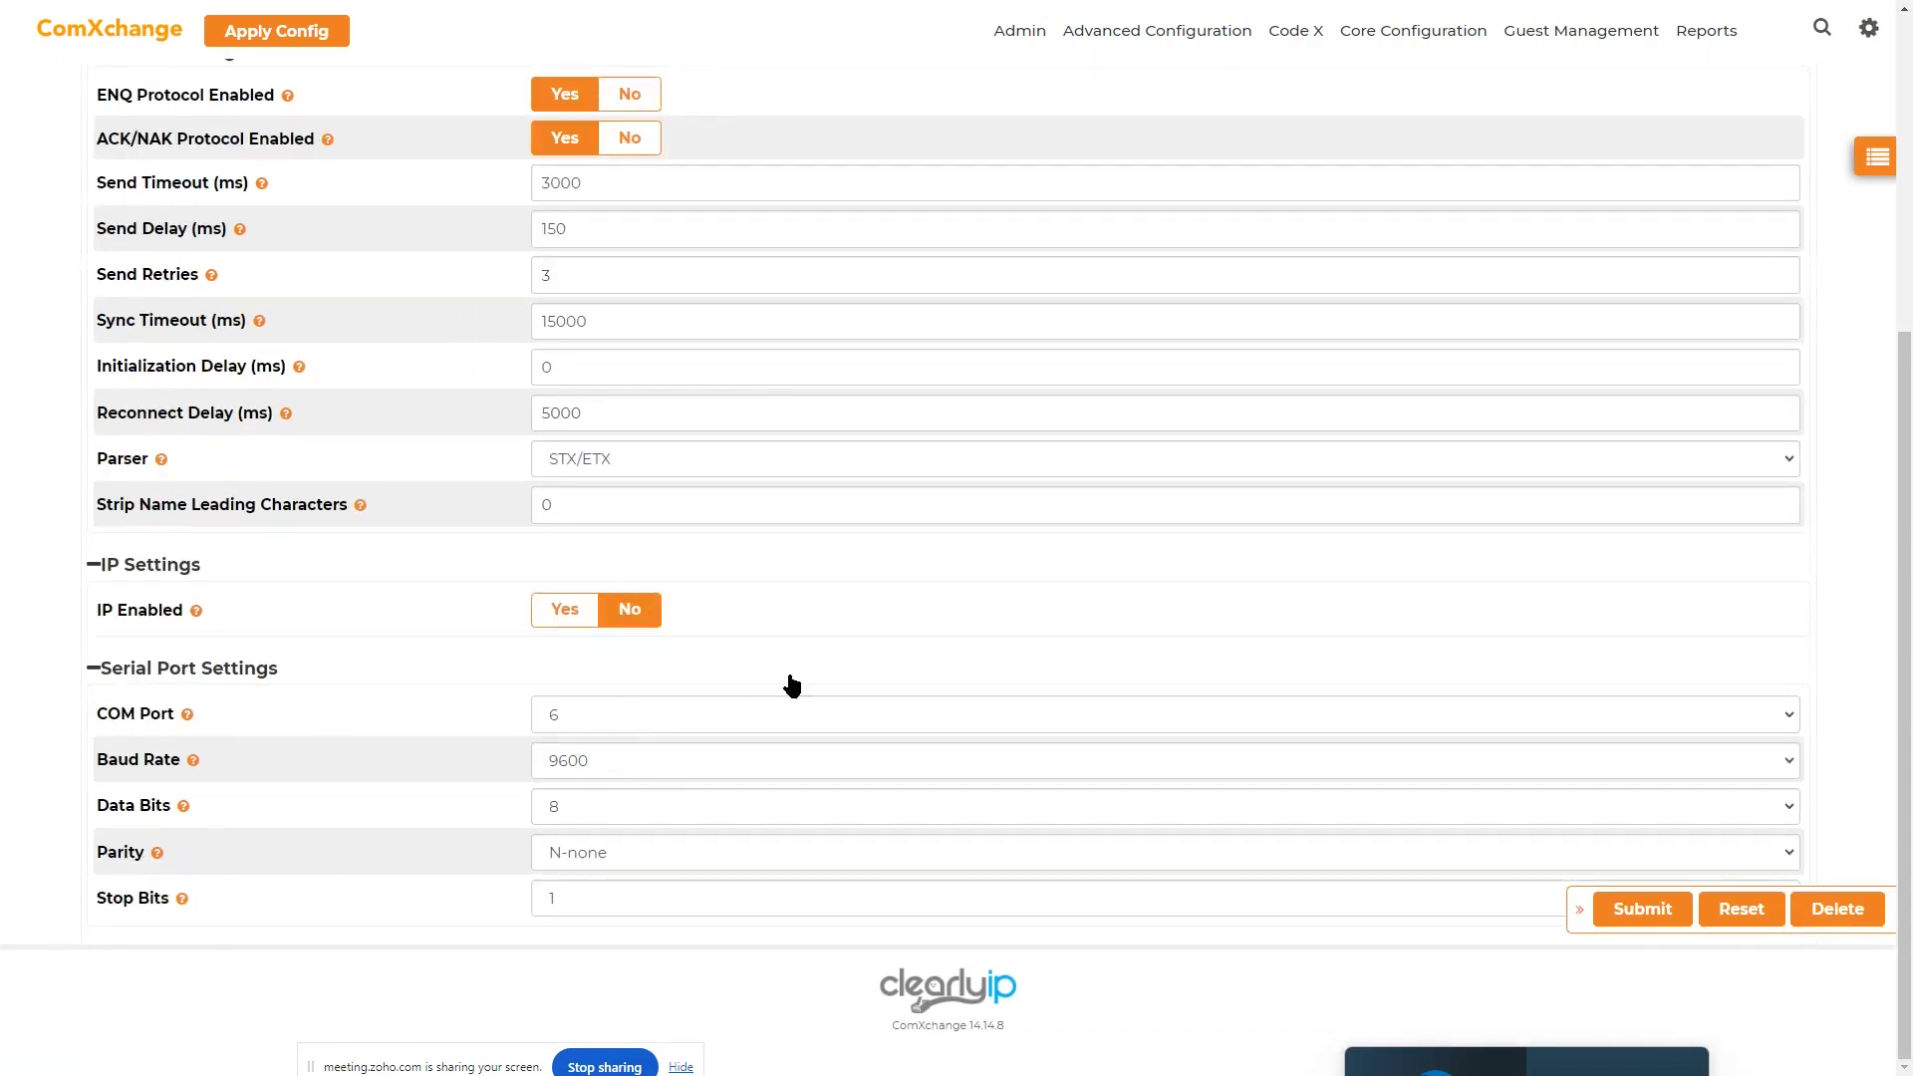
- Examine the PMS interface's message options for guest data, voicemail and wakeup
scroll(790, 679, up, 5)
click(337, 287)
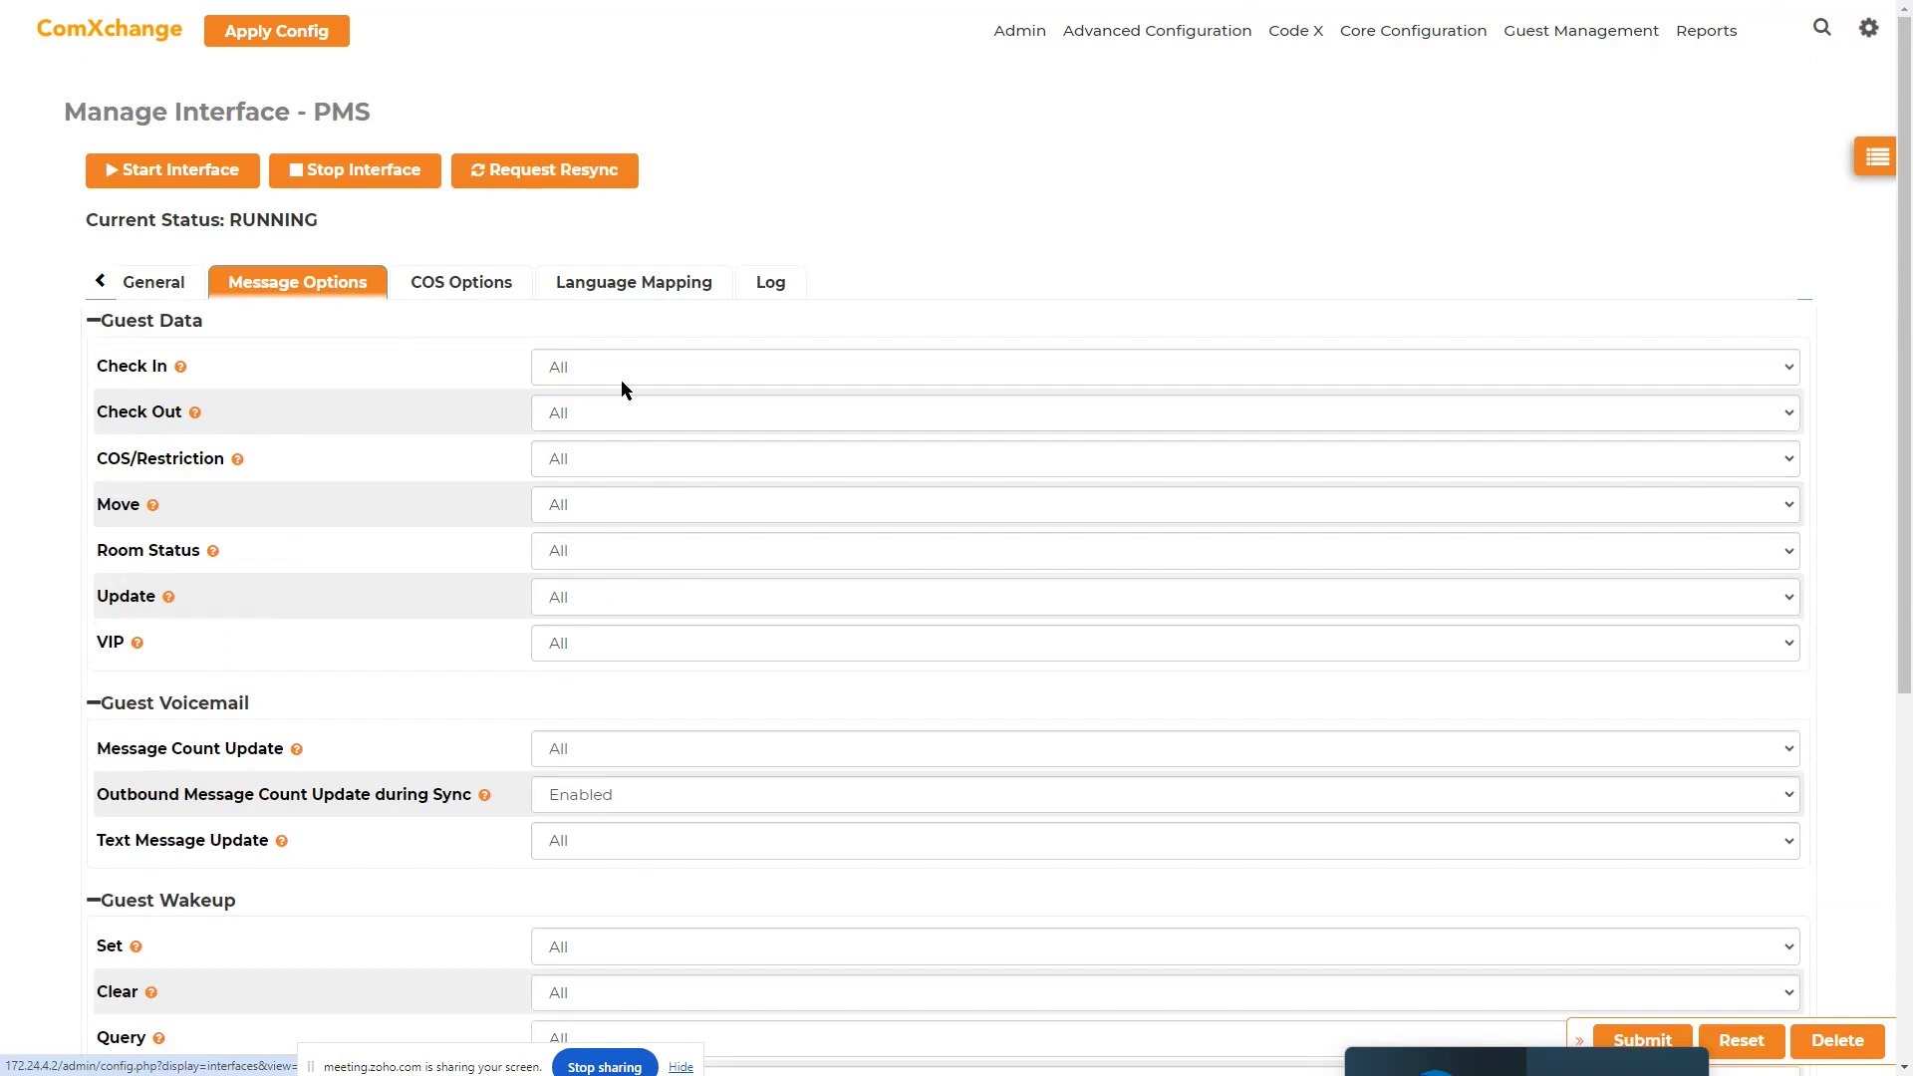
scroll(733, 652, down, 3)
scroll(731, 644, up, 4)
- Examine the PMS interface's COS options, including the checked-in and checked-out defaults, and switch room-to-room calling to Not Allowed and back to Allowed
click(466, 284)
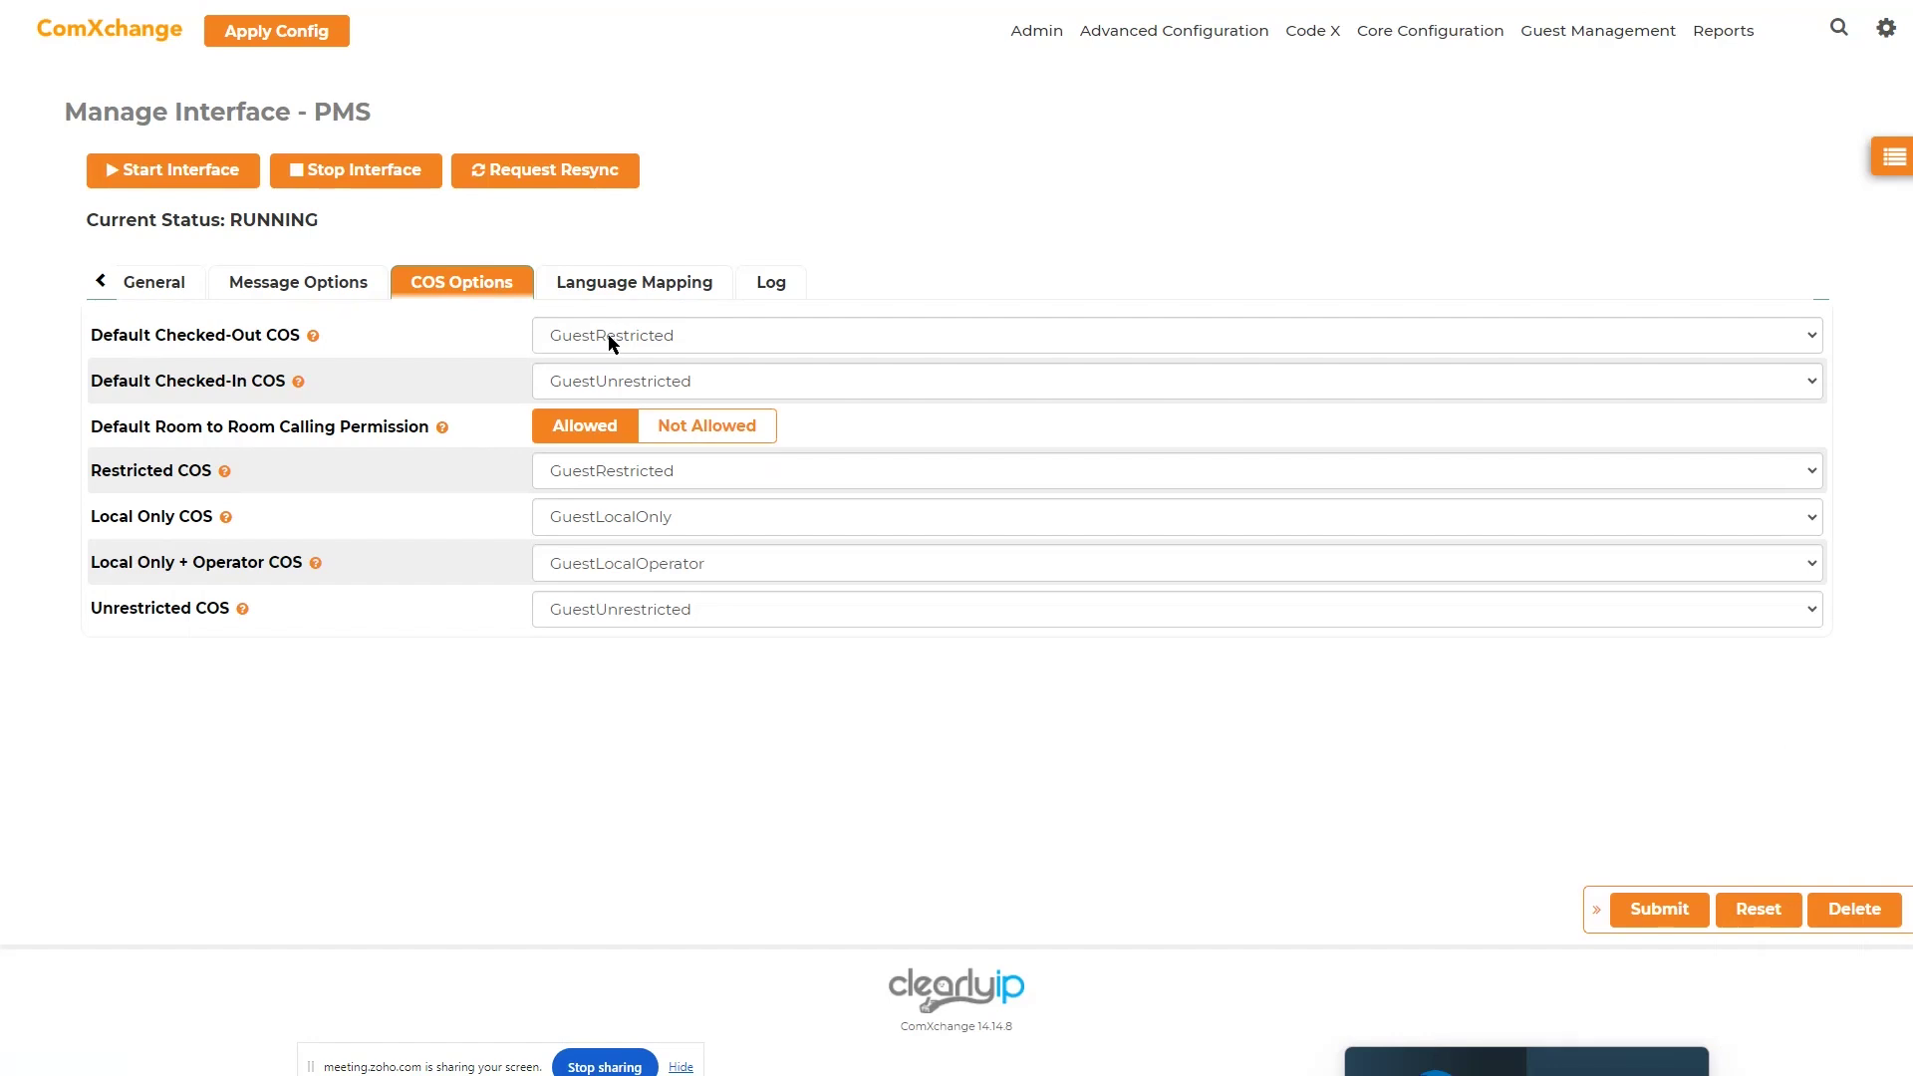
click(624, 376)
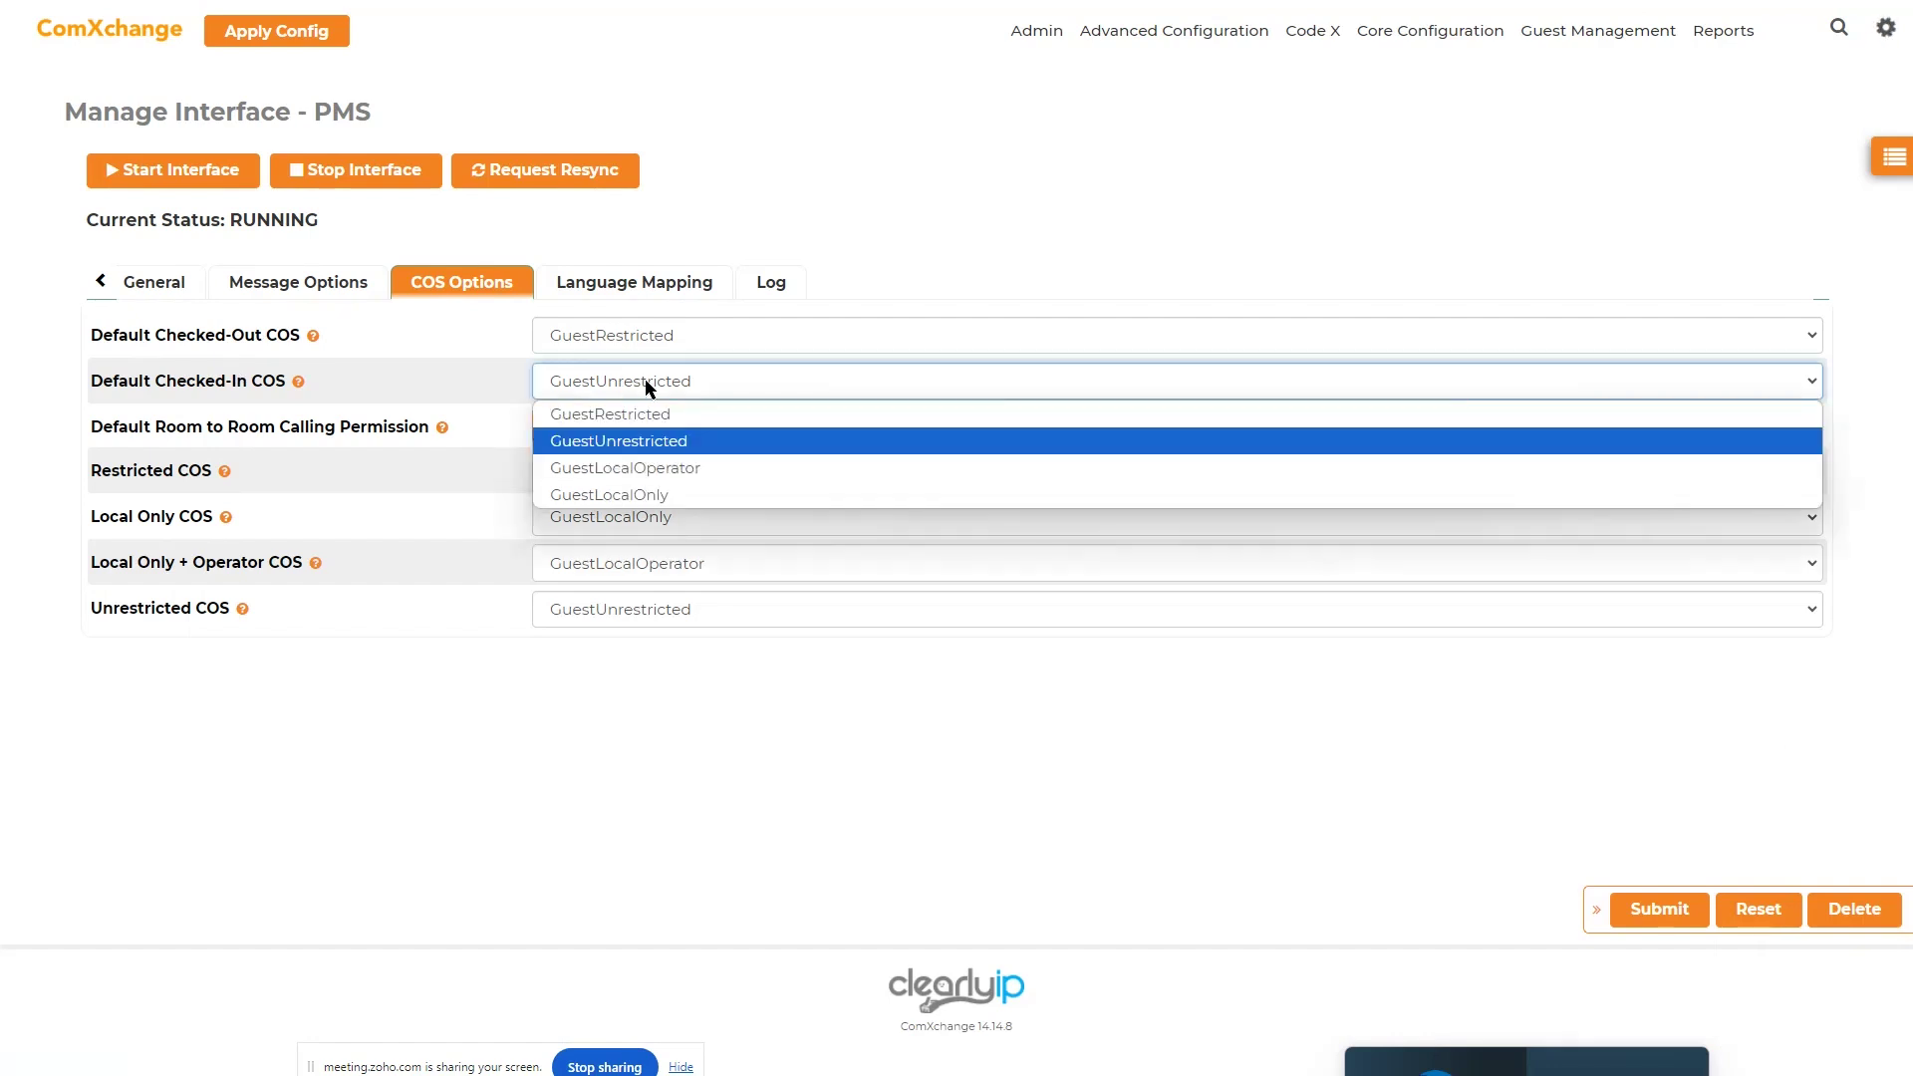
click(568, 443)
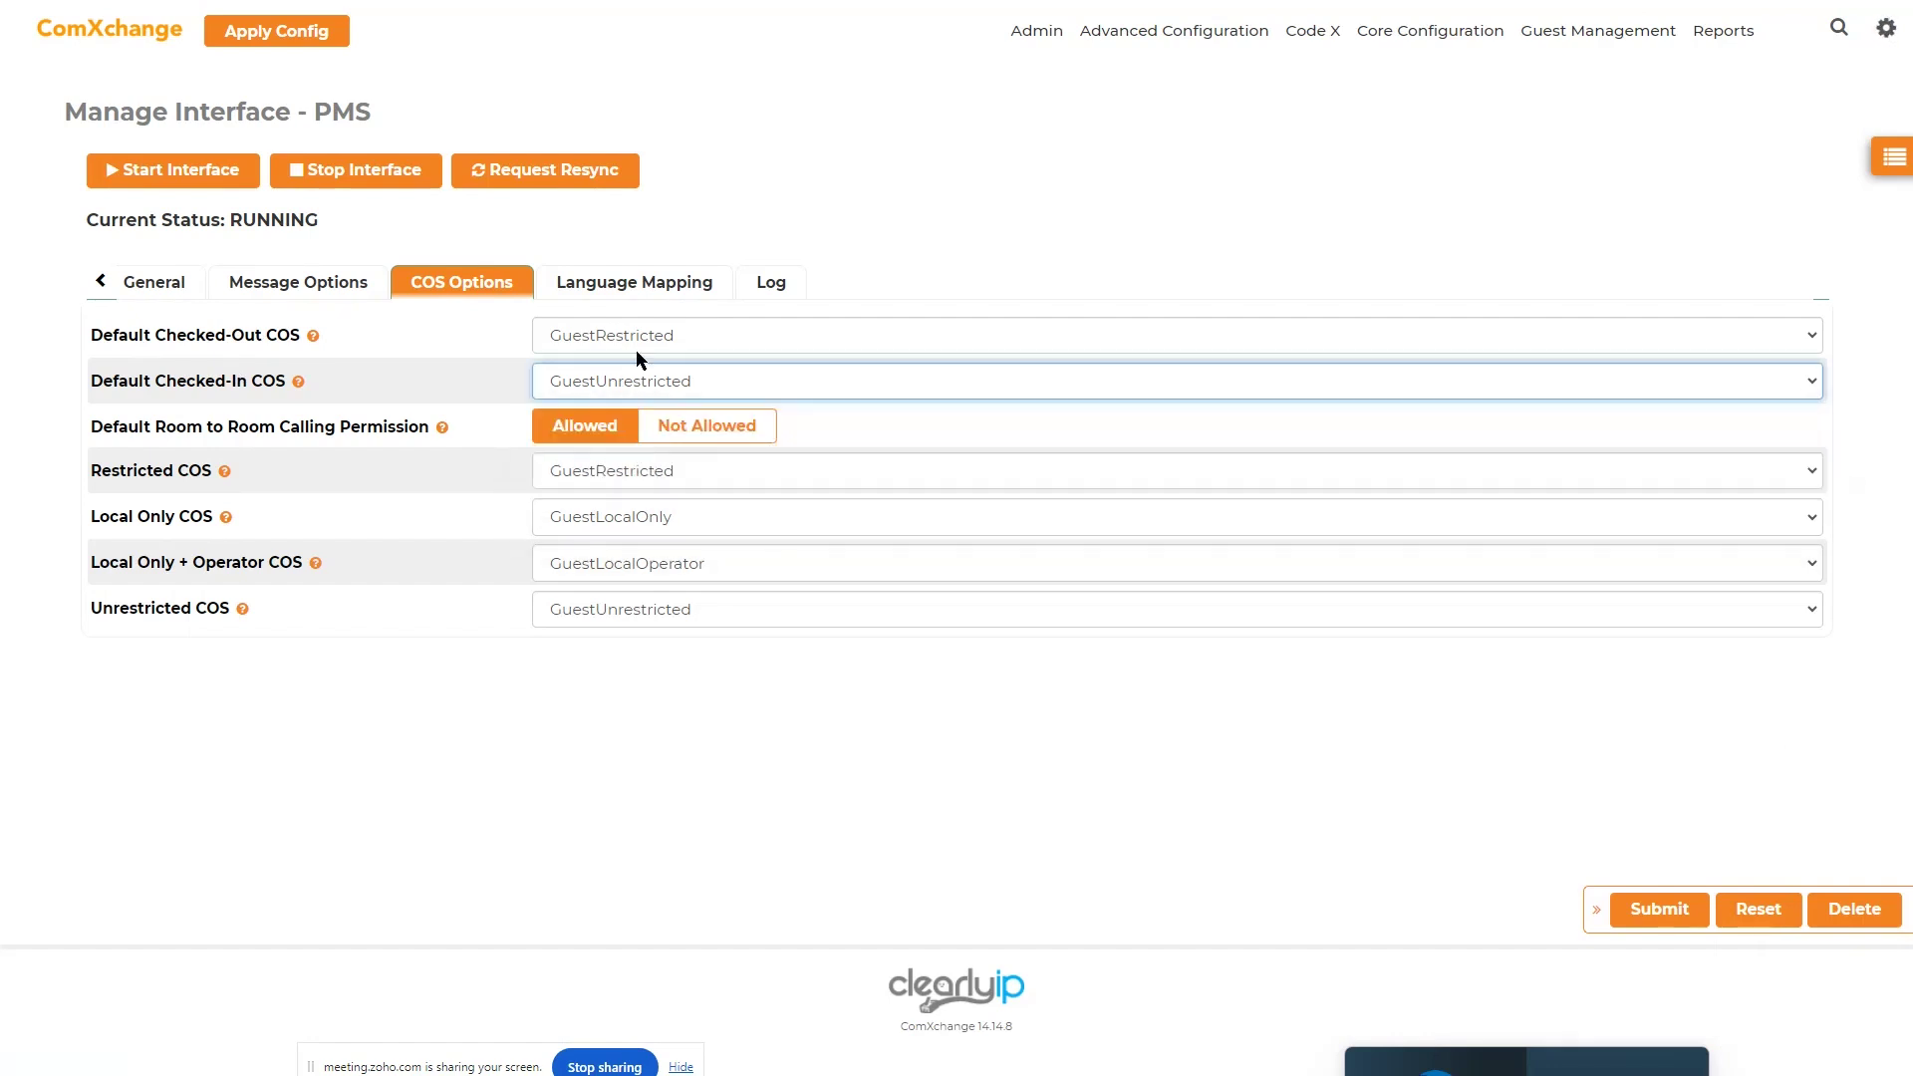
click(634, 344)
click(619, 371)
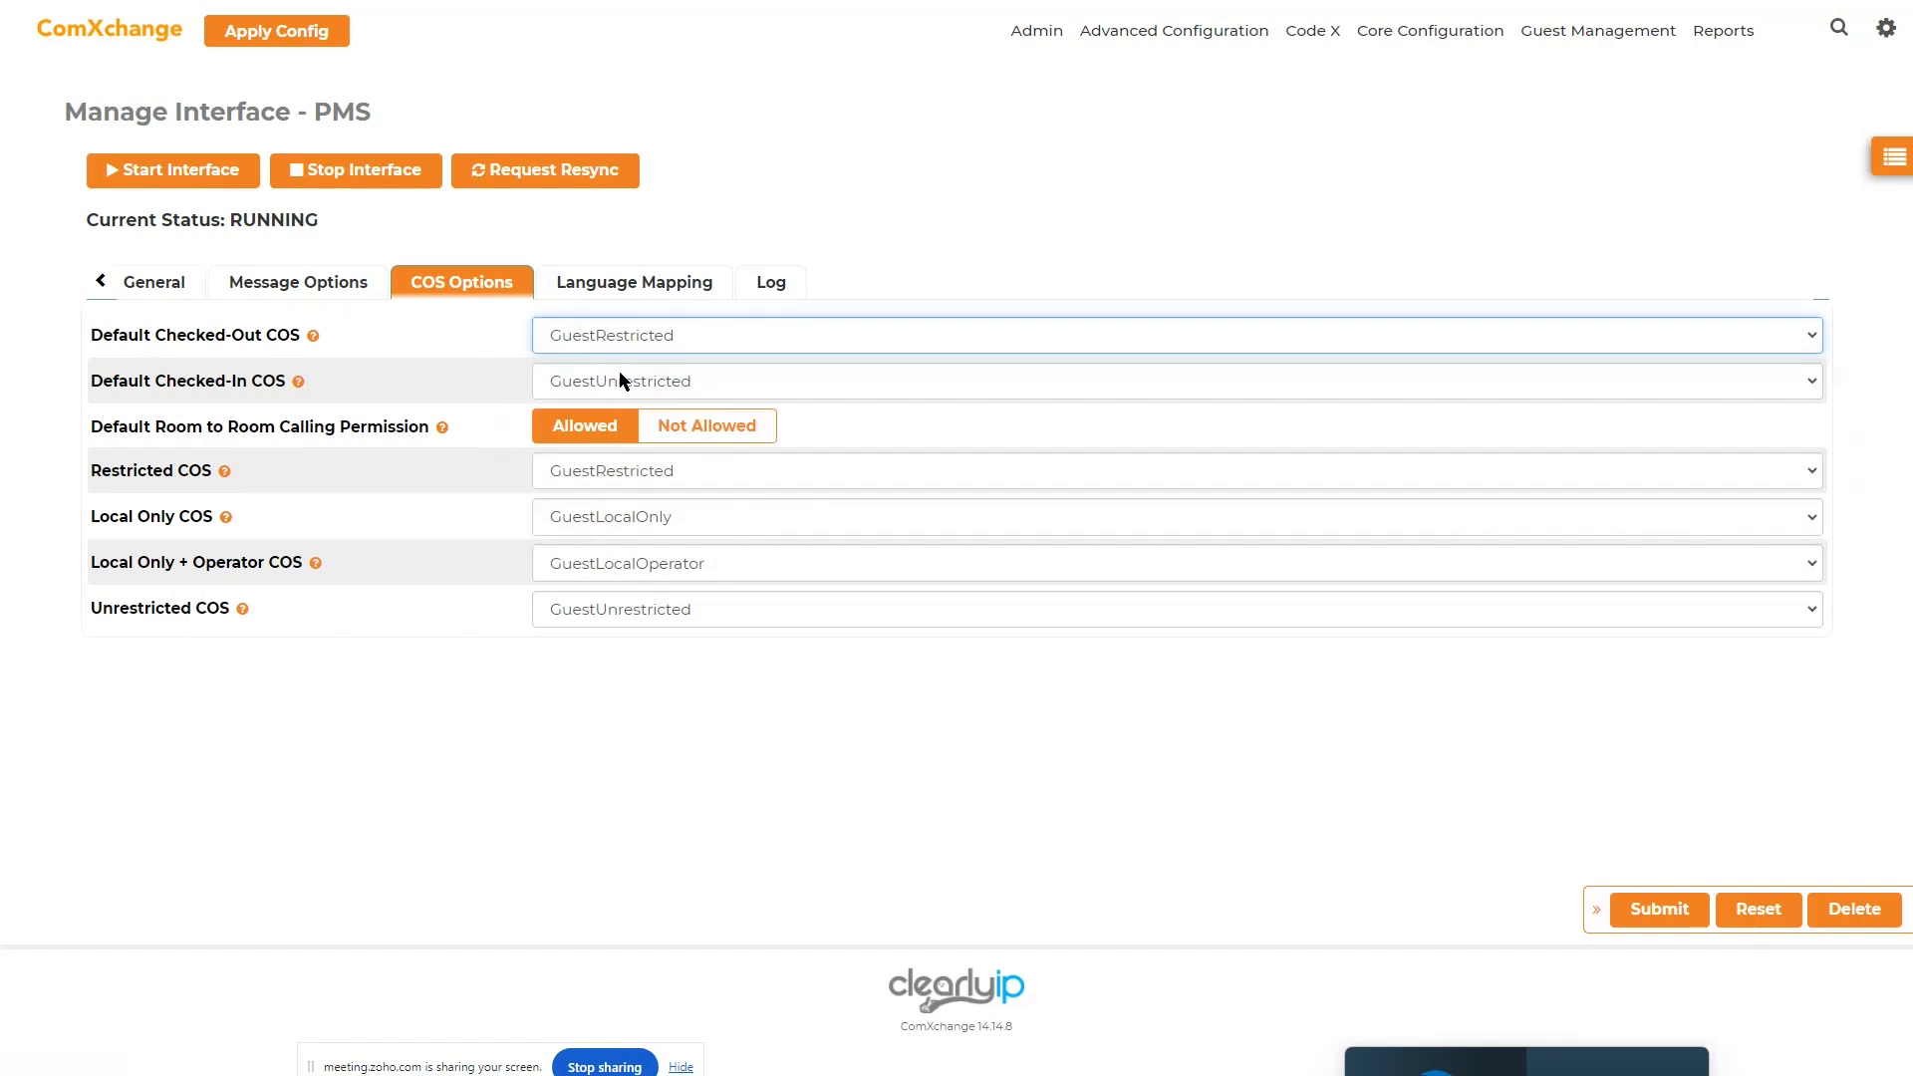
mouse_move(1380, 32)
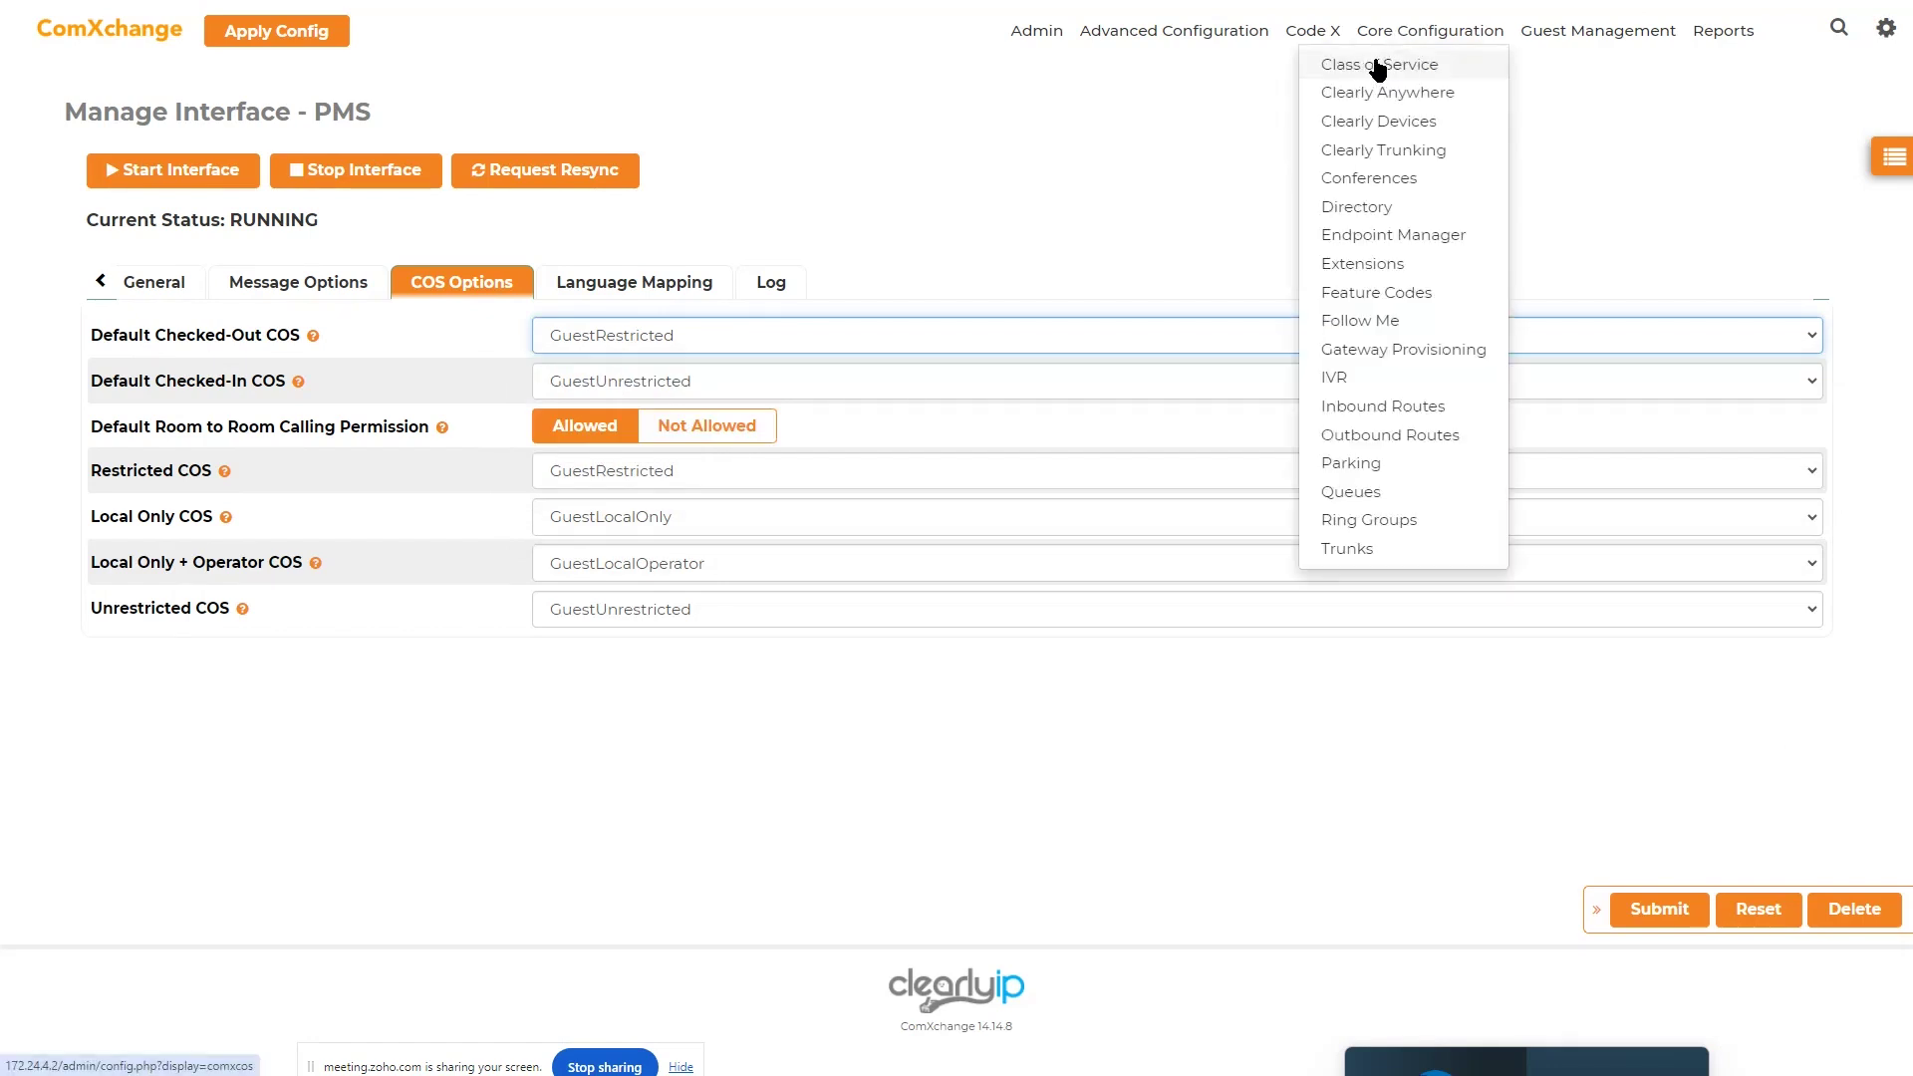
click(897, 797)
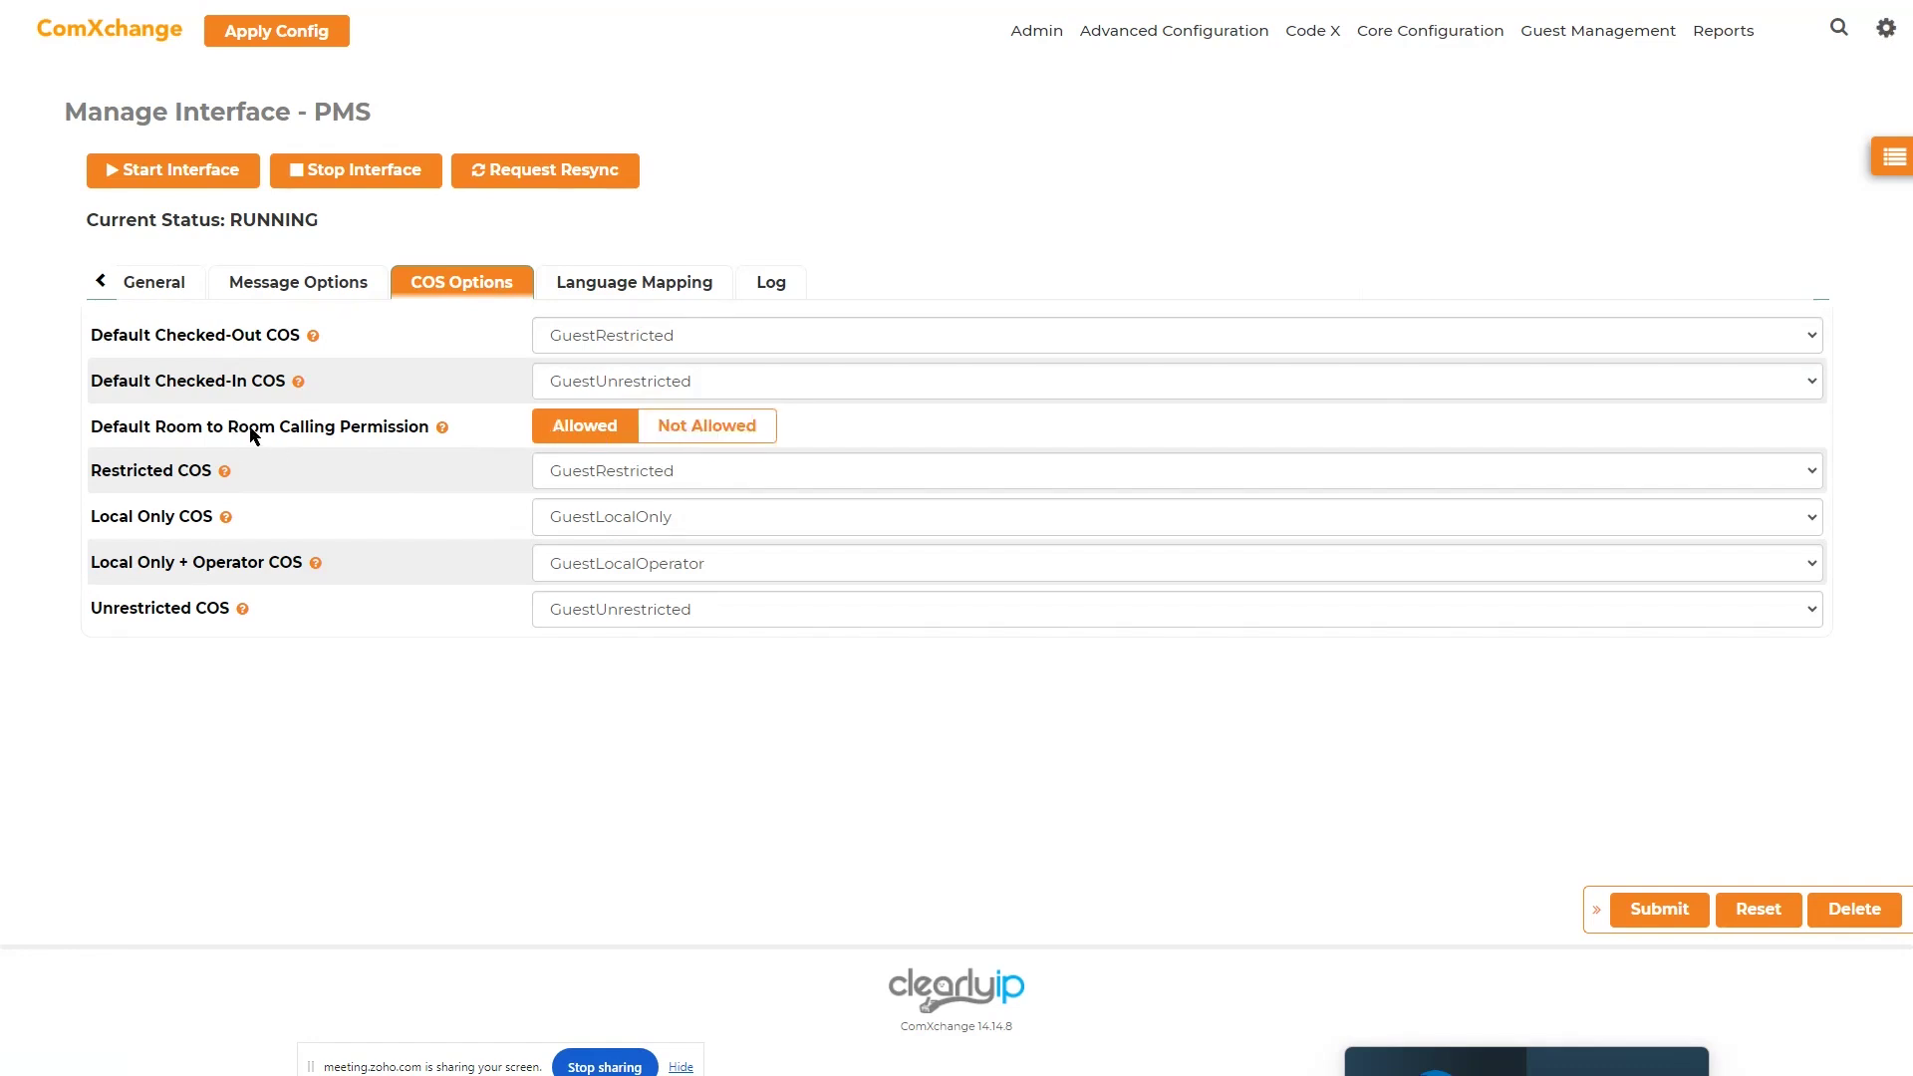
click(723, 436)
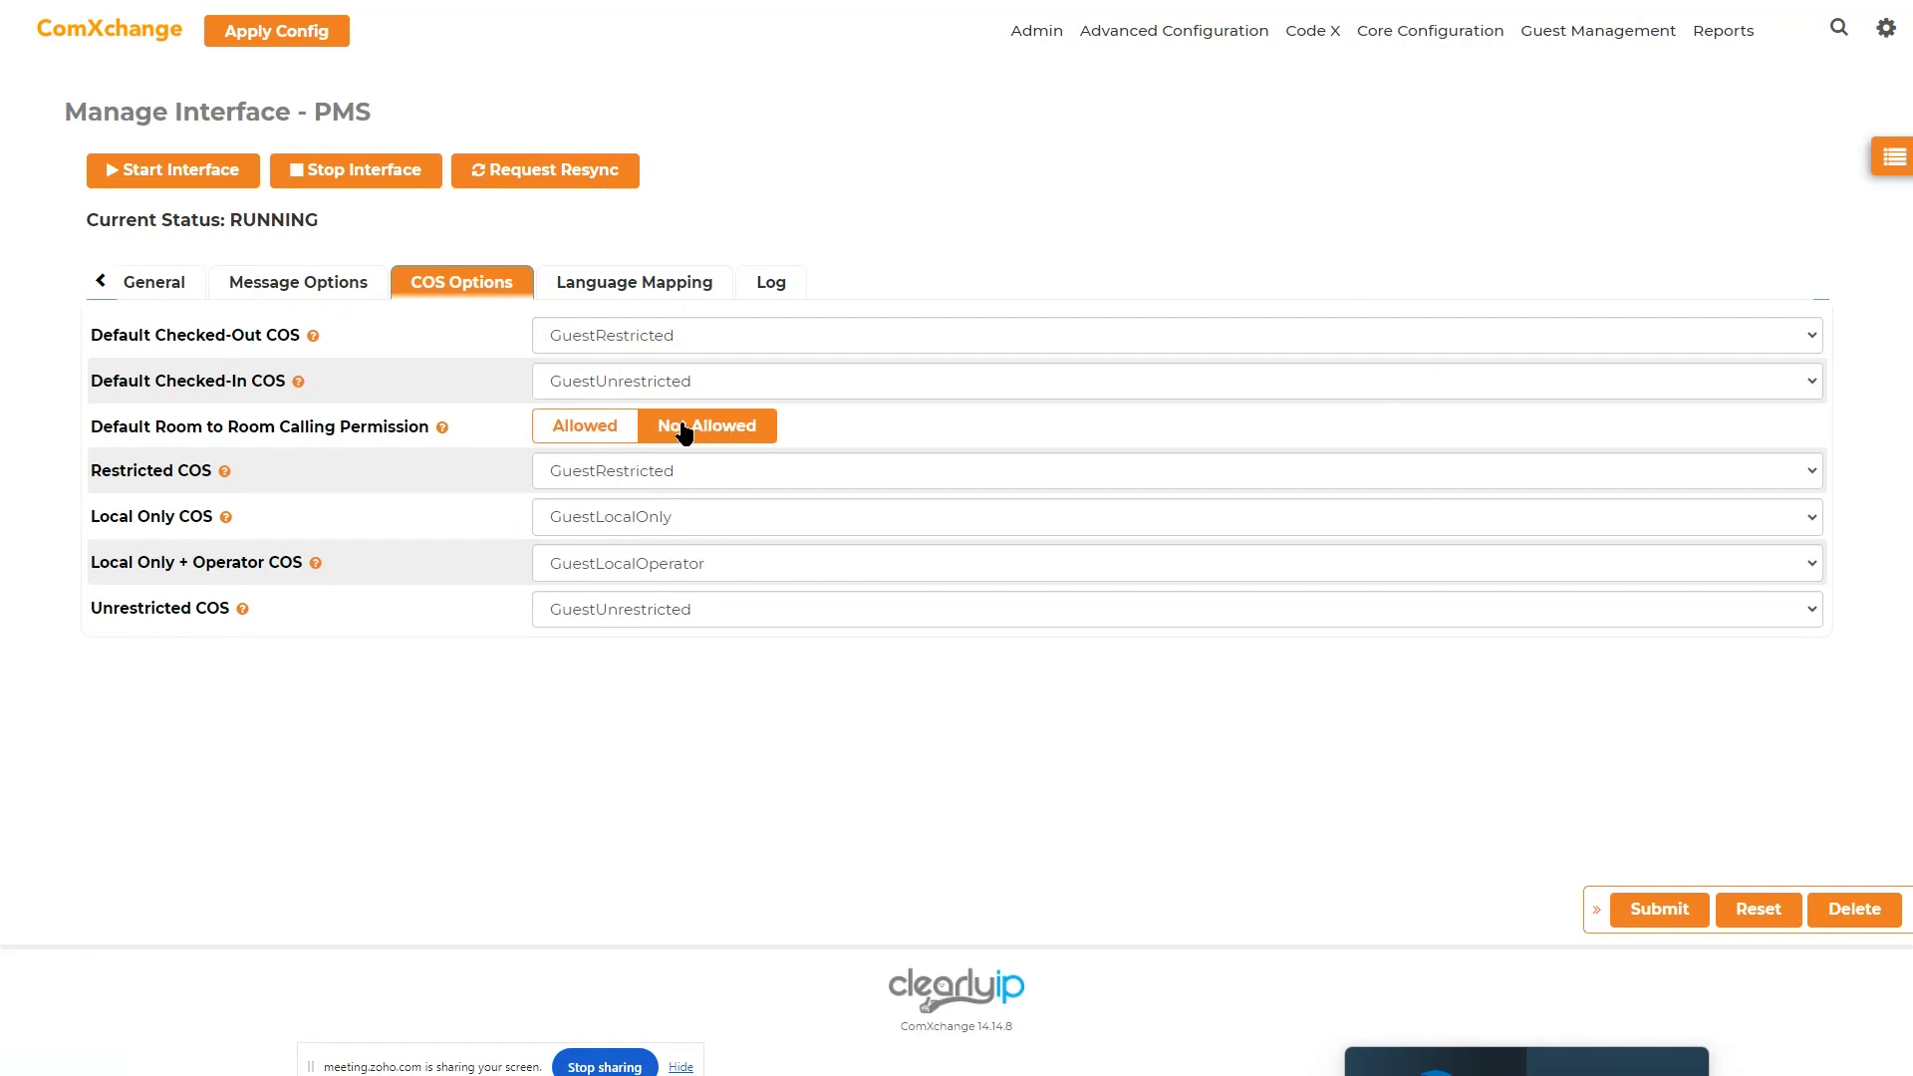
click(566, 432)
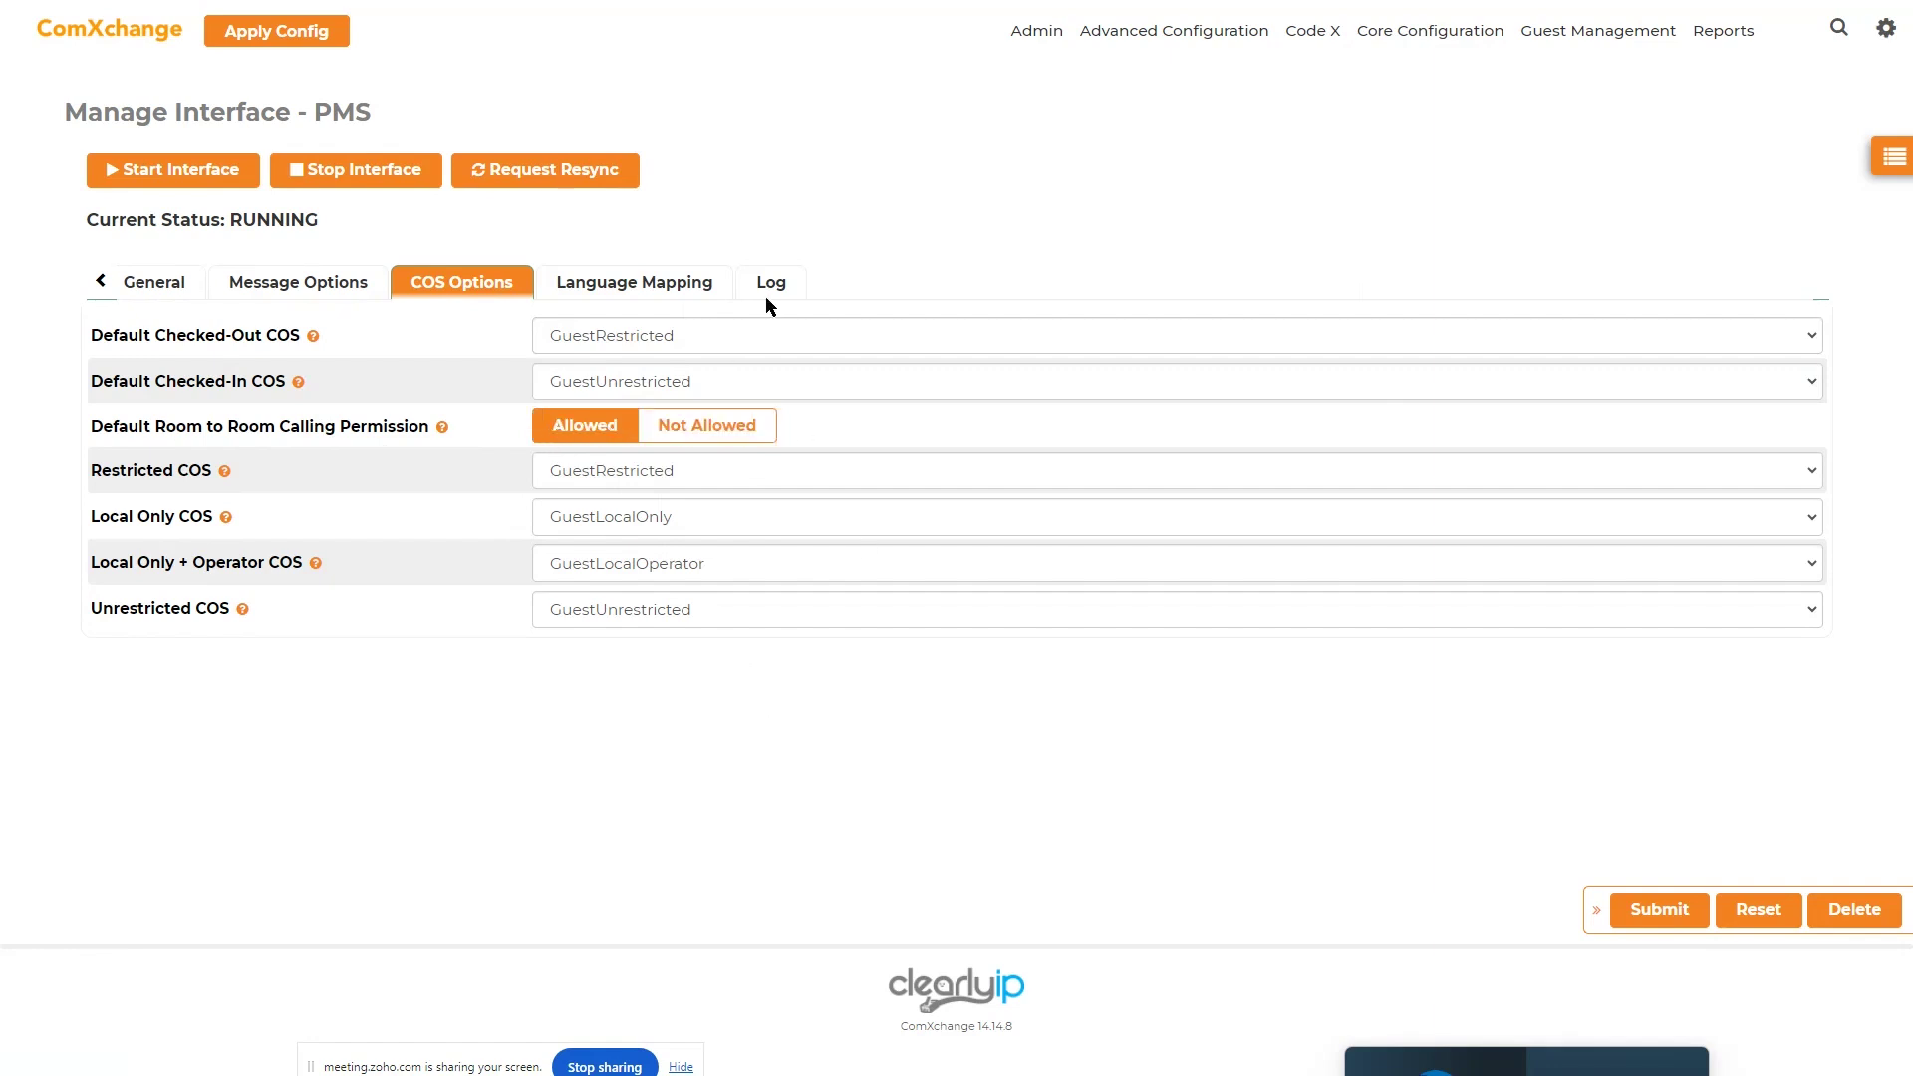
- Open the wake-up call settings and read the help texts for ring duration, attempts, interval between attempts and Allow Reoccuring
mouse_move(1554, 32)
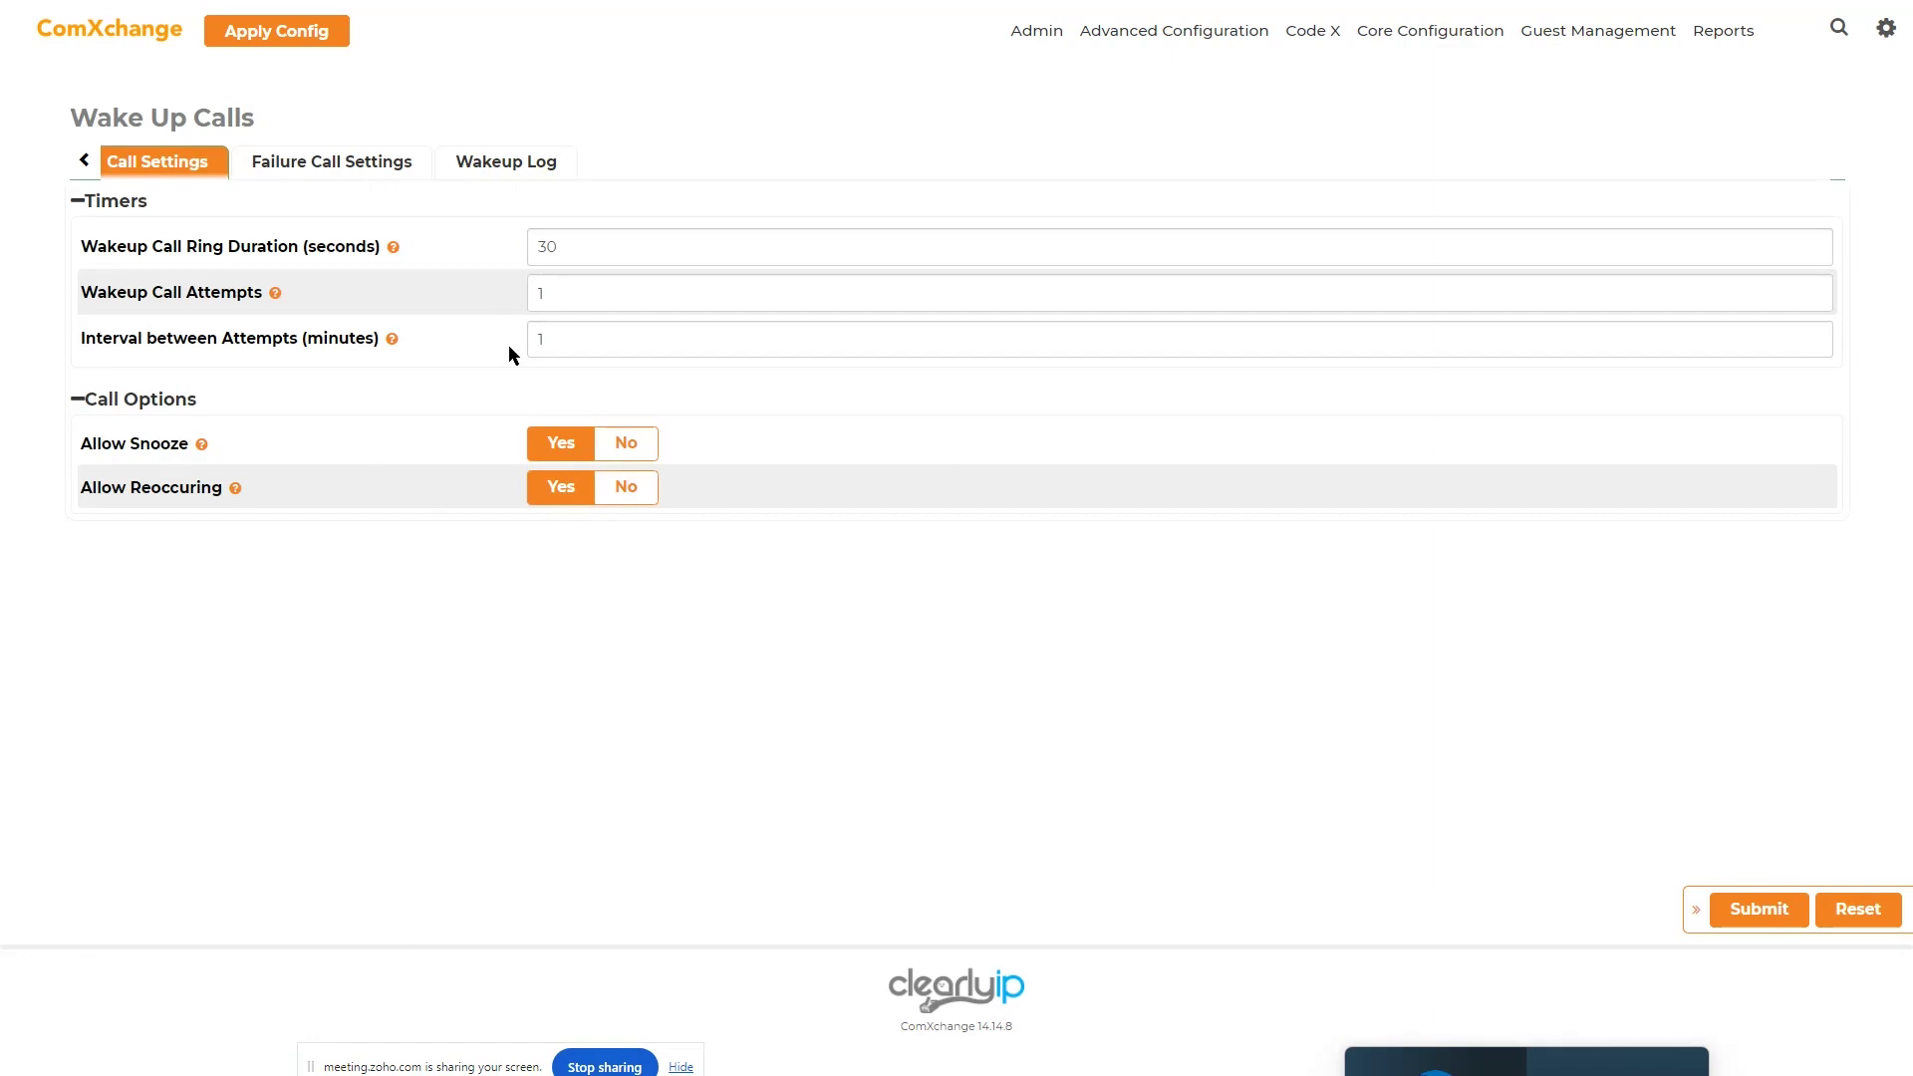
click(393, 247)
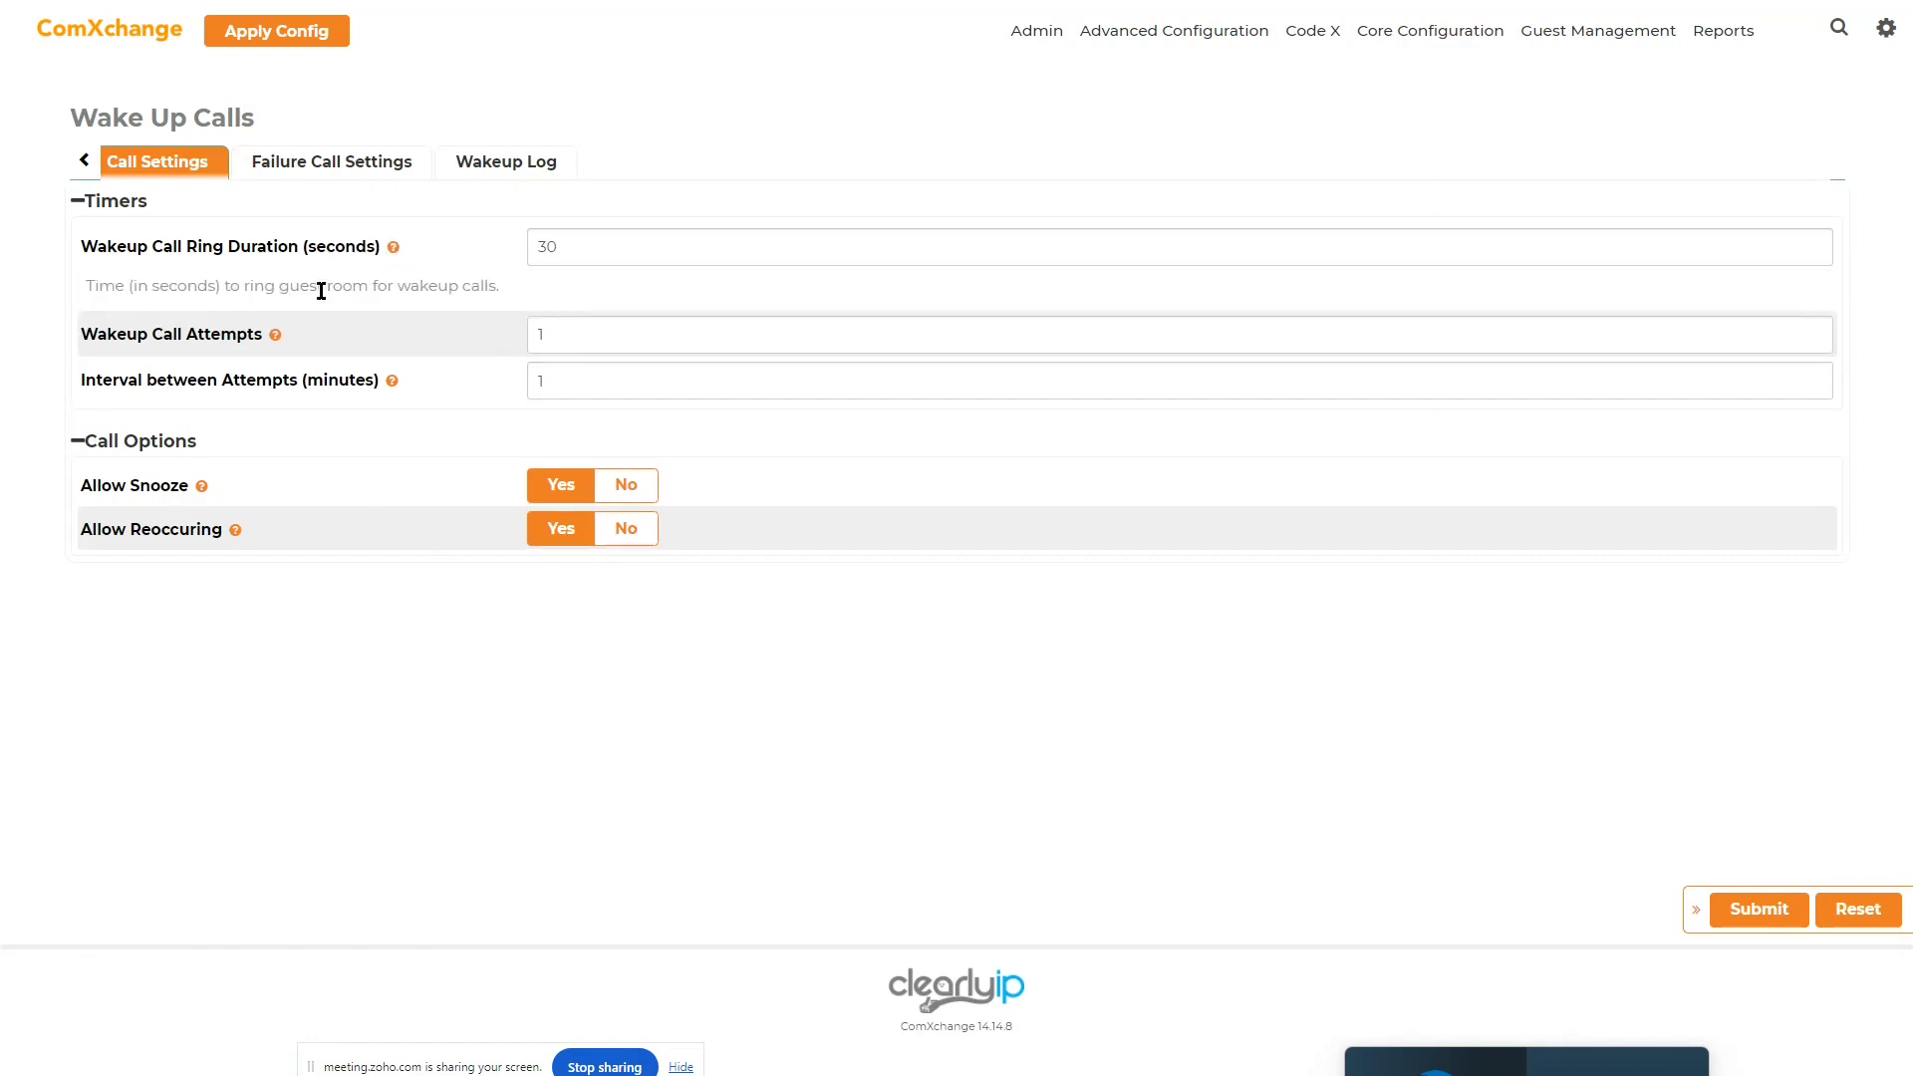
click(274, 294)
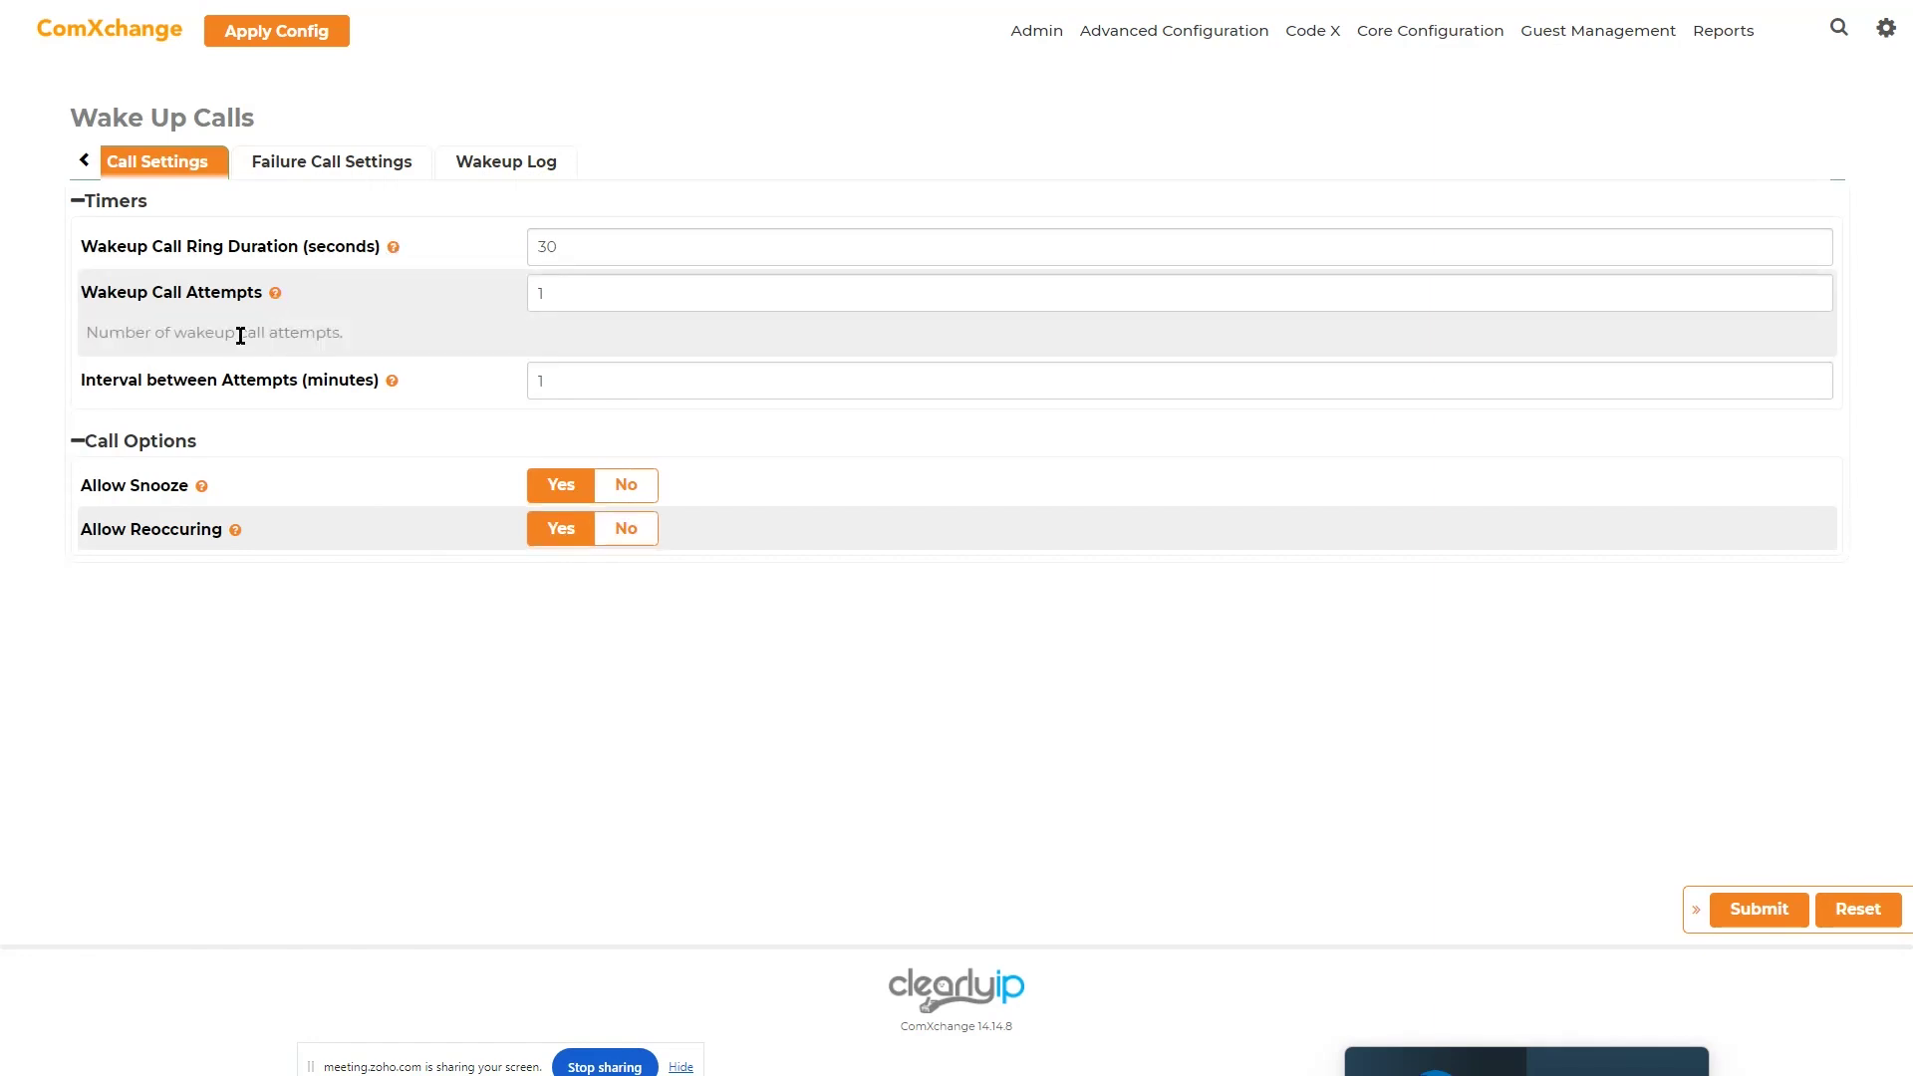
click(392, 380)
click(236, 529)
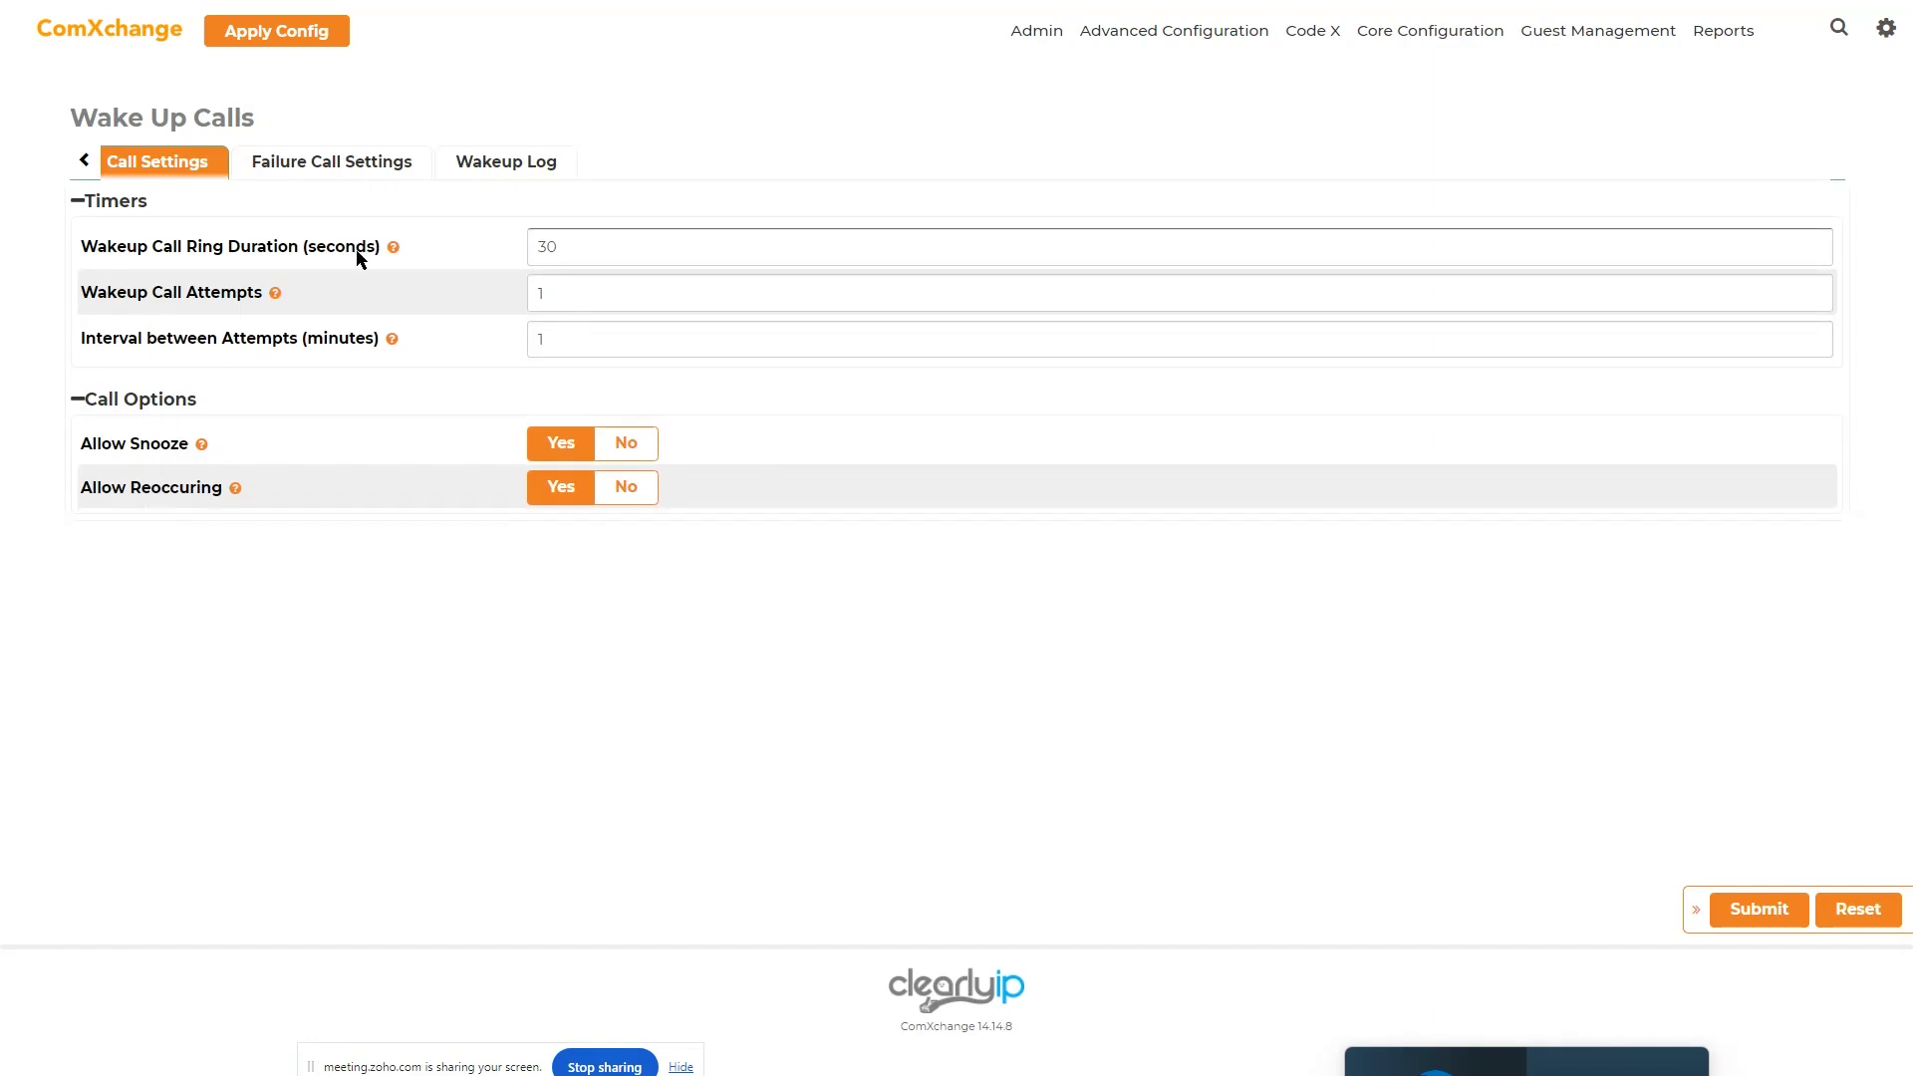
- Review the wake-up failure call settings, and display the wakeup log with 25 rows per page
click(358, 163)
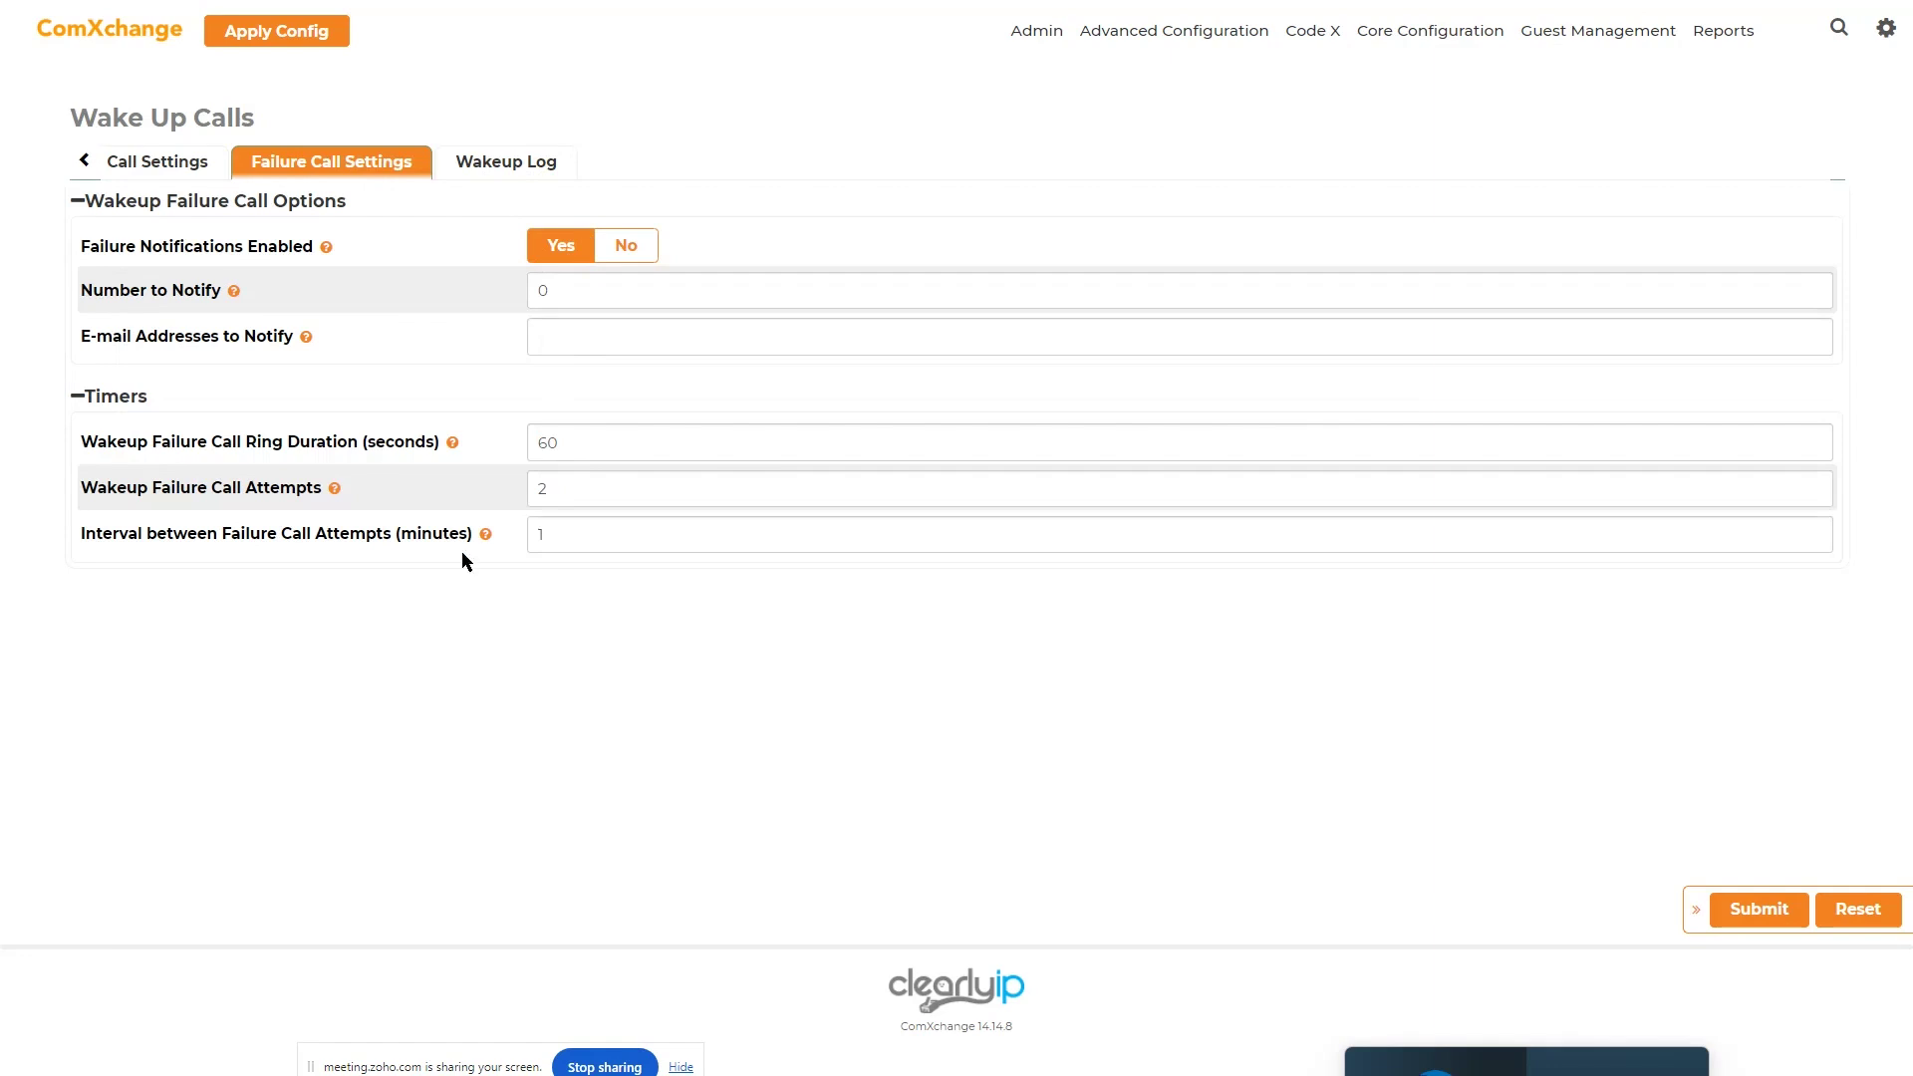
click(464, 162)
click(301, 731)
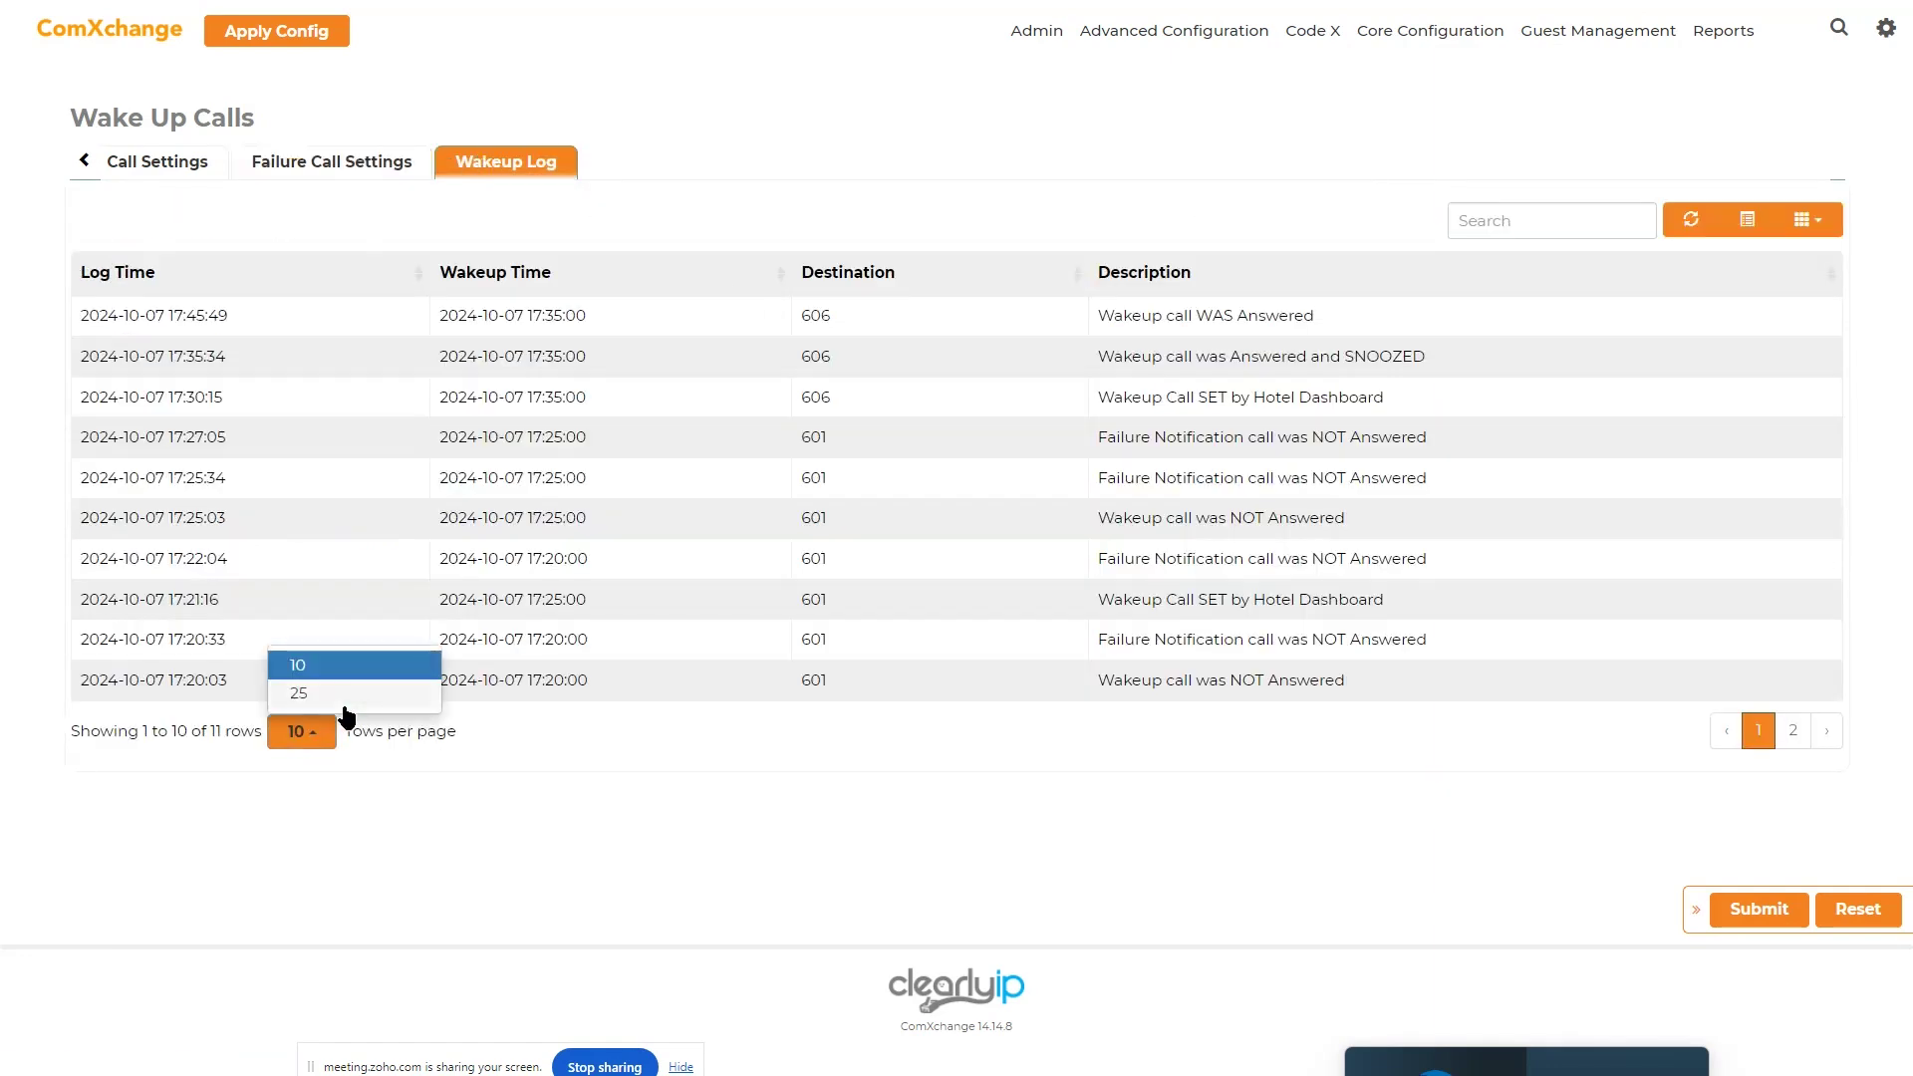
click(318, 687)
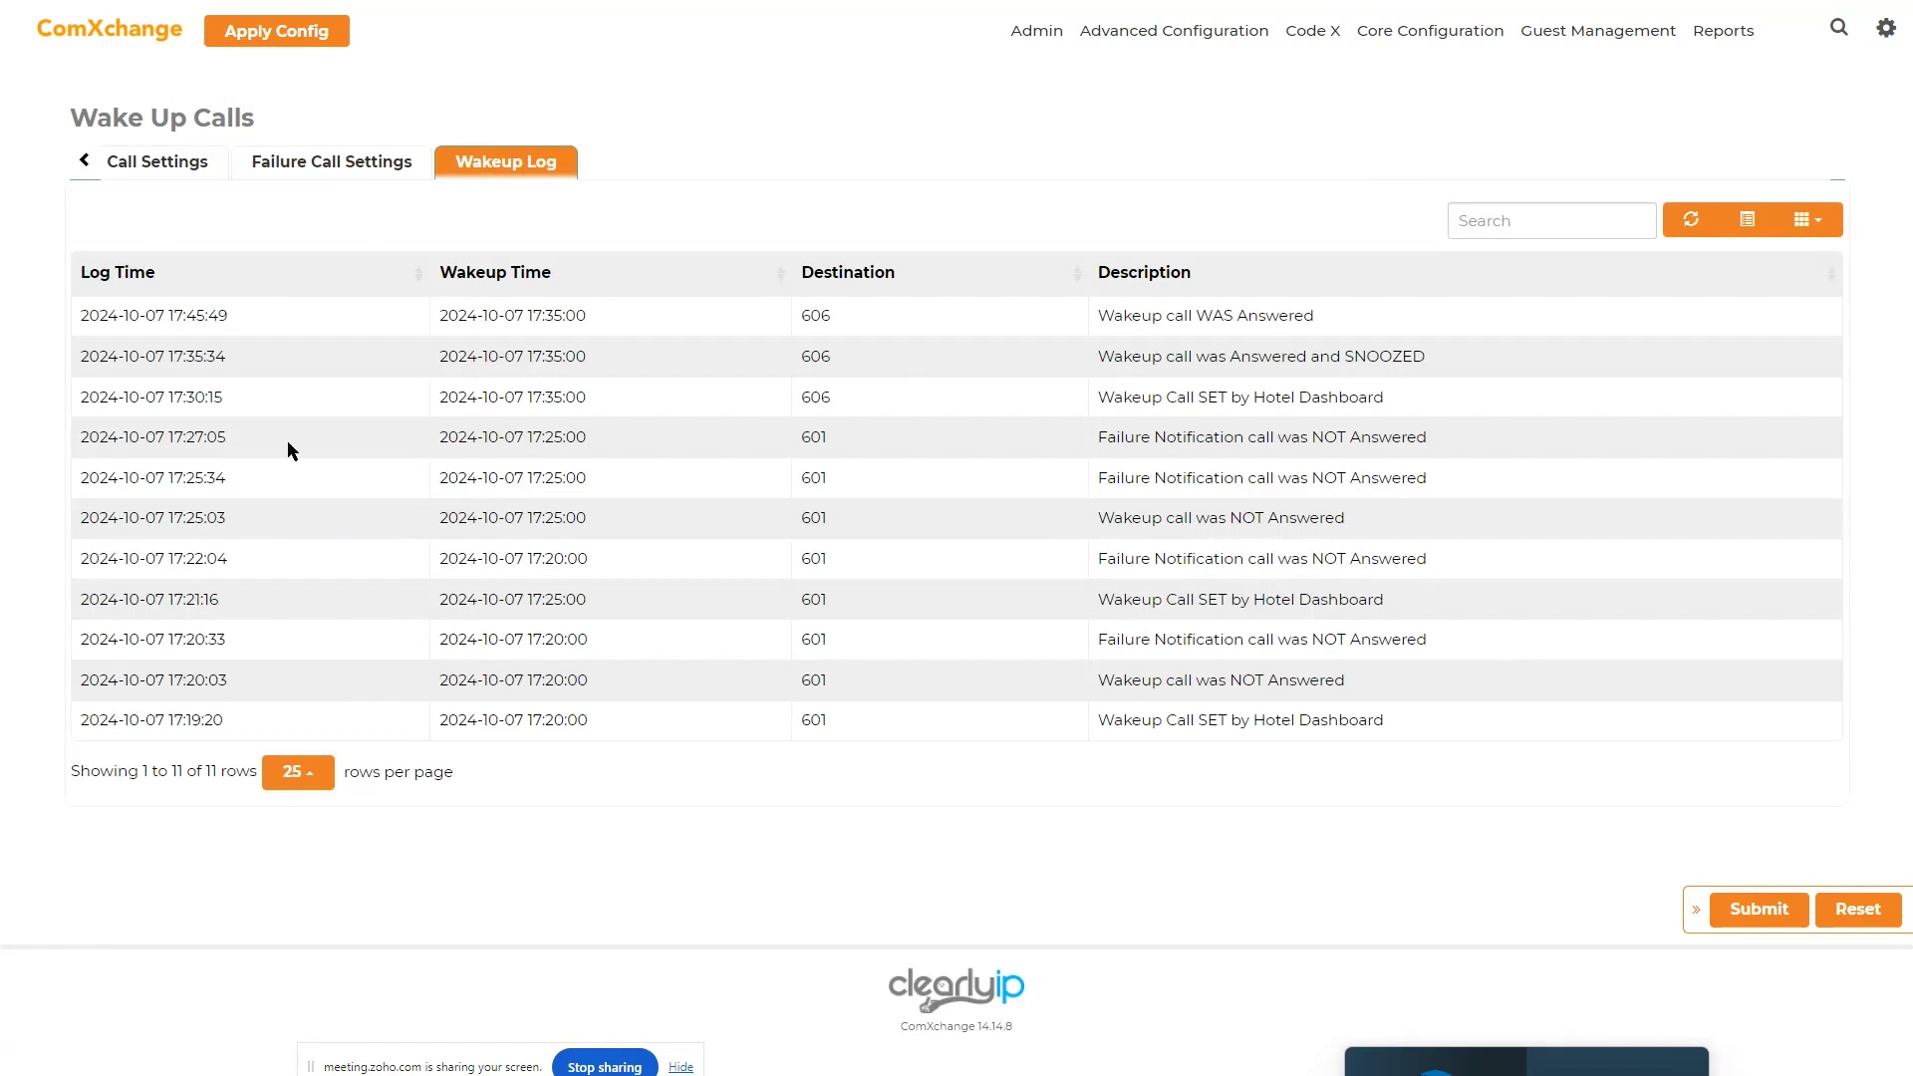
- Read the wakeup log's description entries for set, answered, unanswered and snoozed wake-up calls
drag(1113, 720, 1260, 719)
drag(1153, 680, 1310, 679)
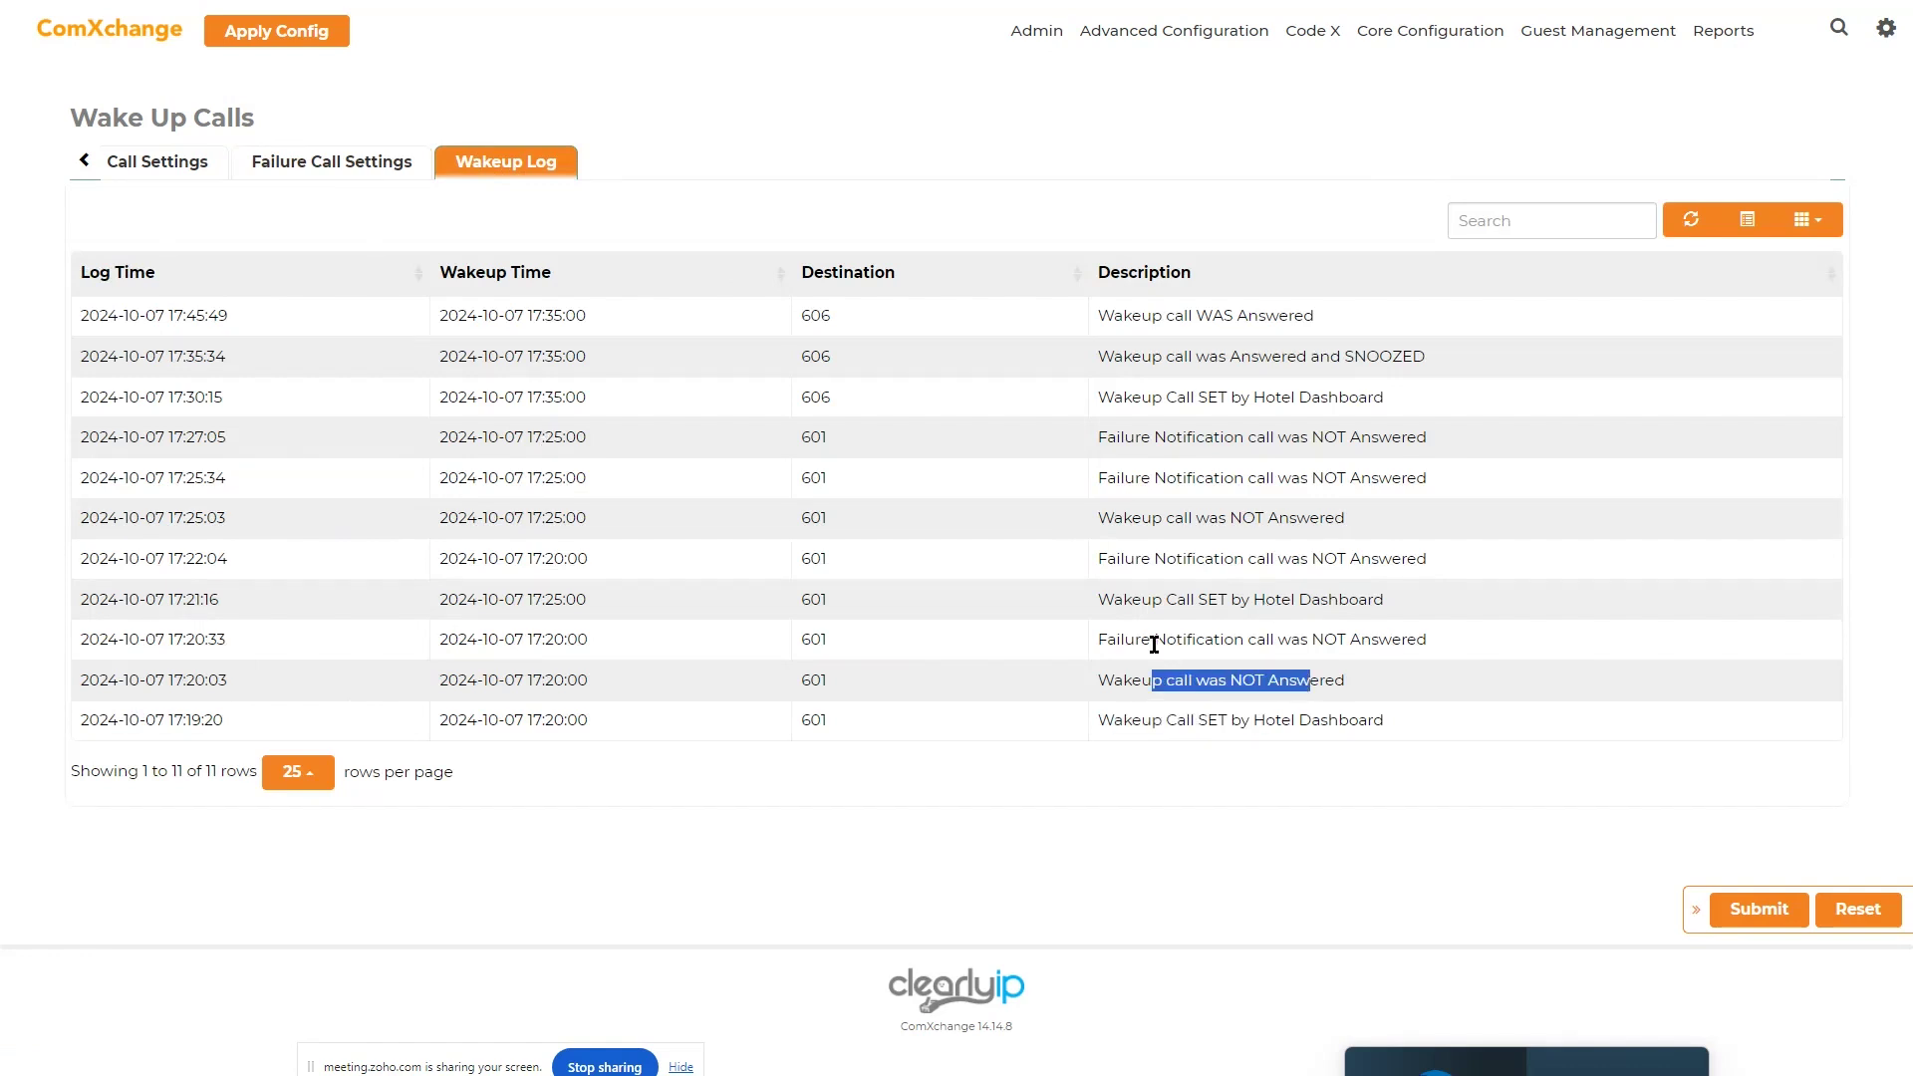
click(1184, 595)
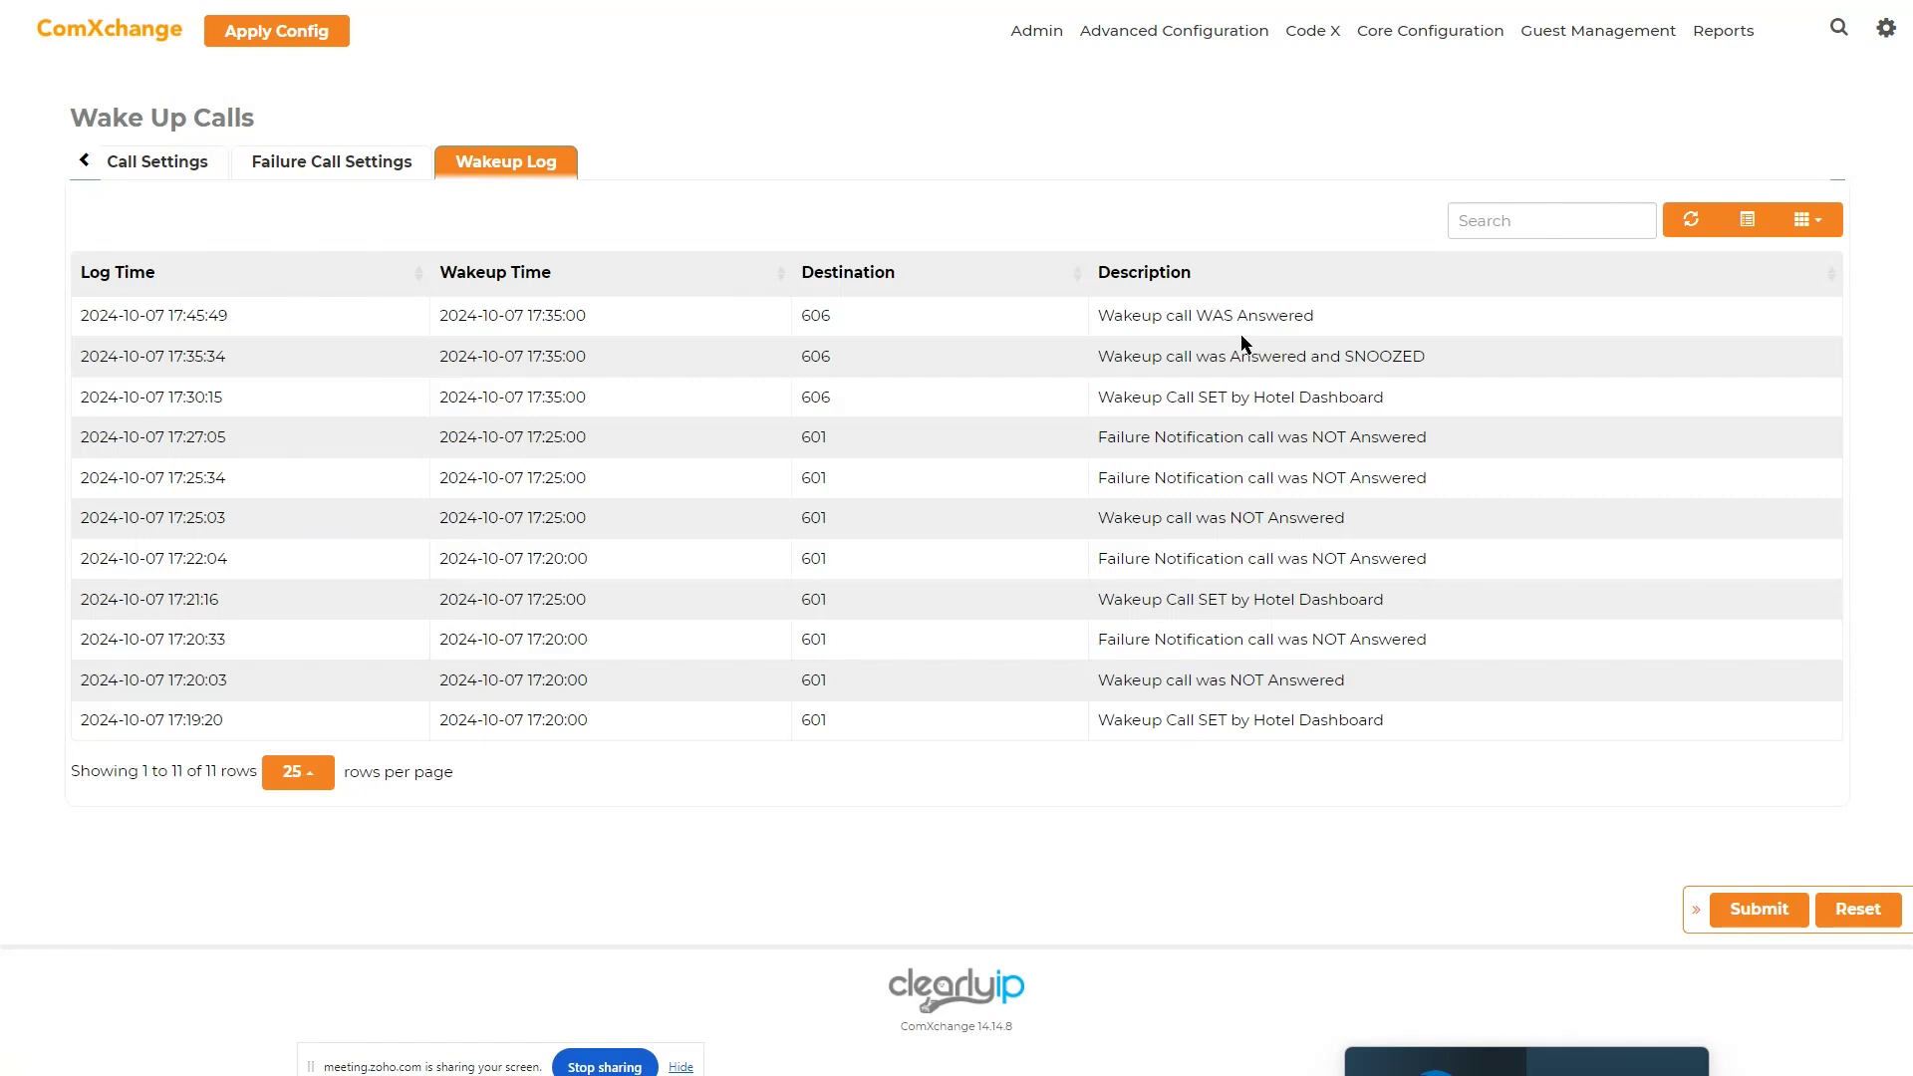
drag(1195, 313, 1352, 327)
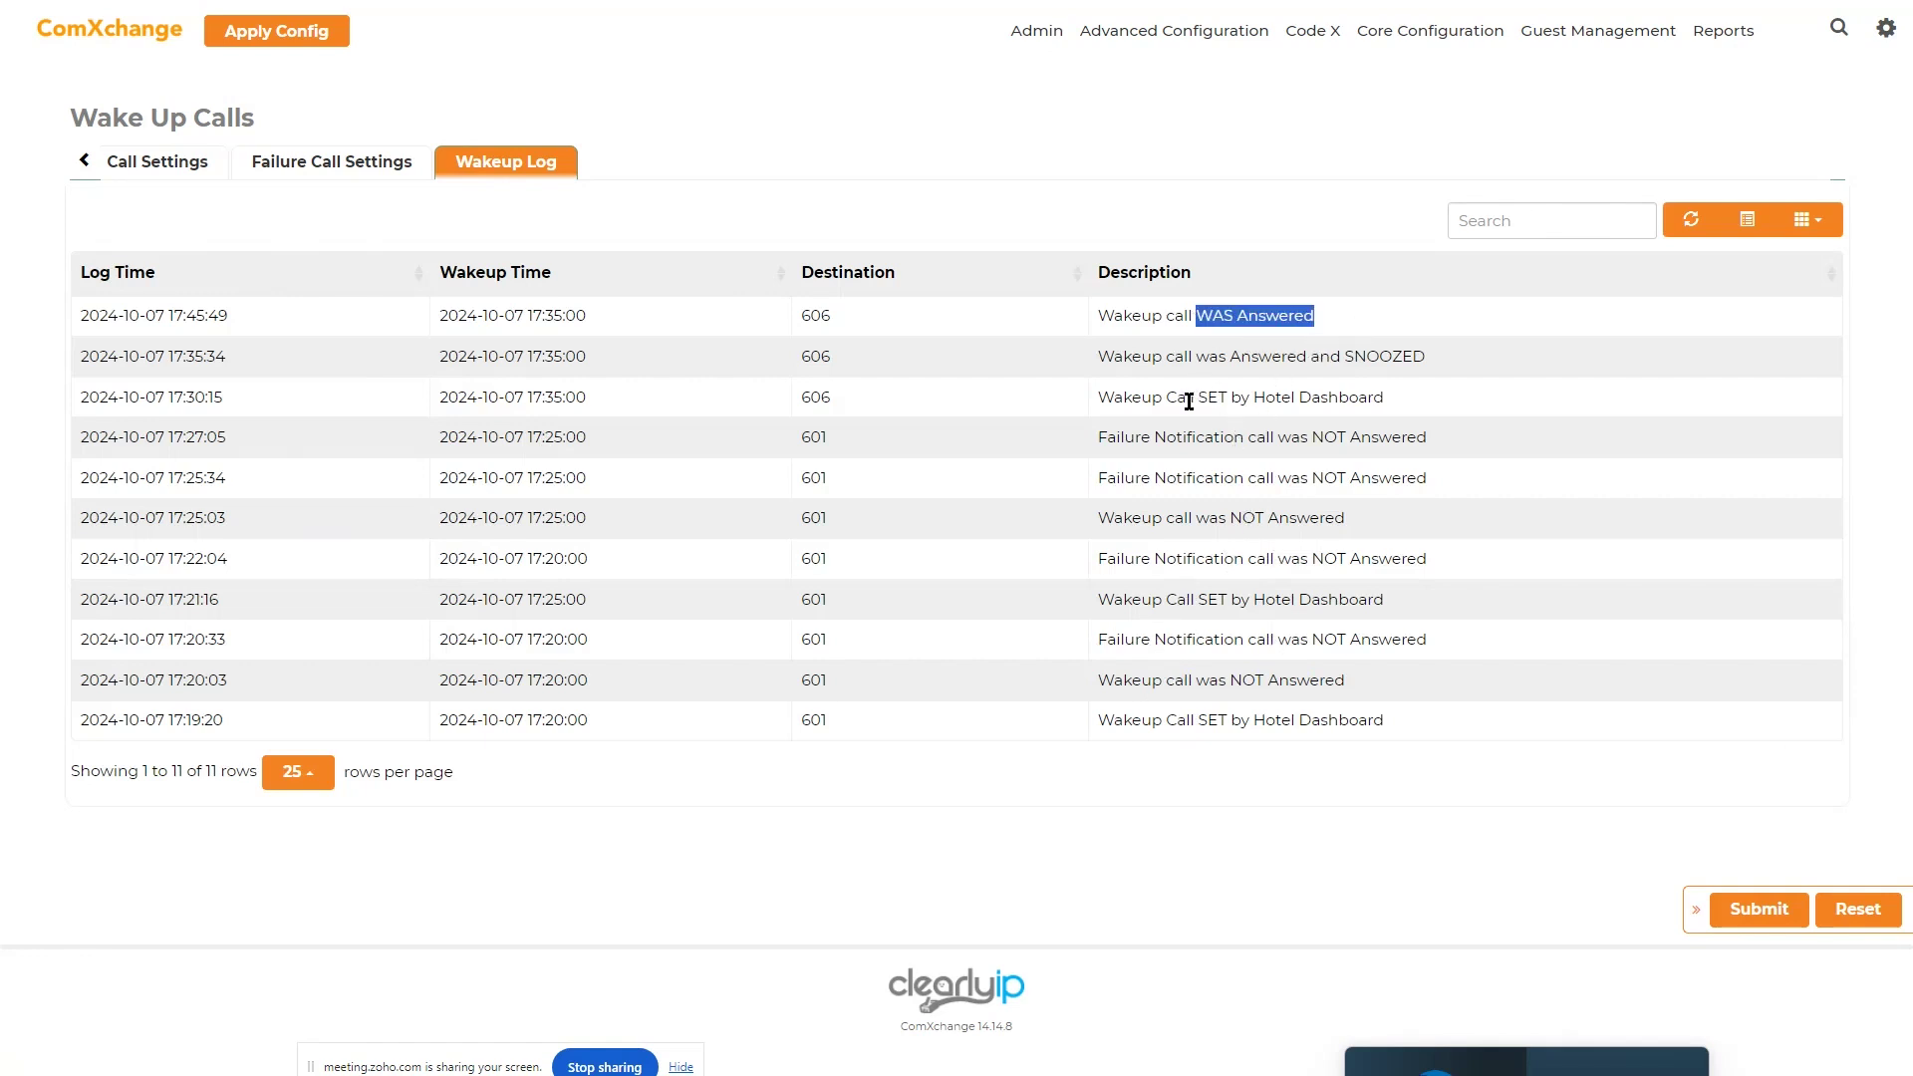
drag(1331, 356, 1424, 360)
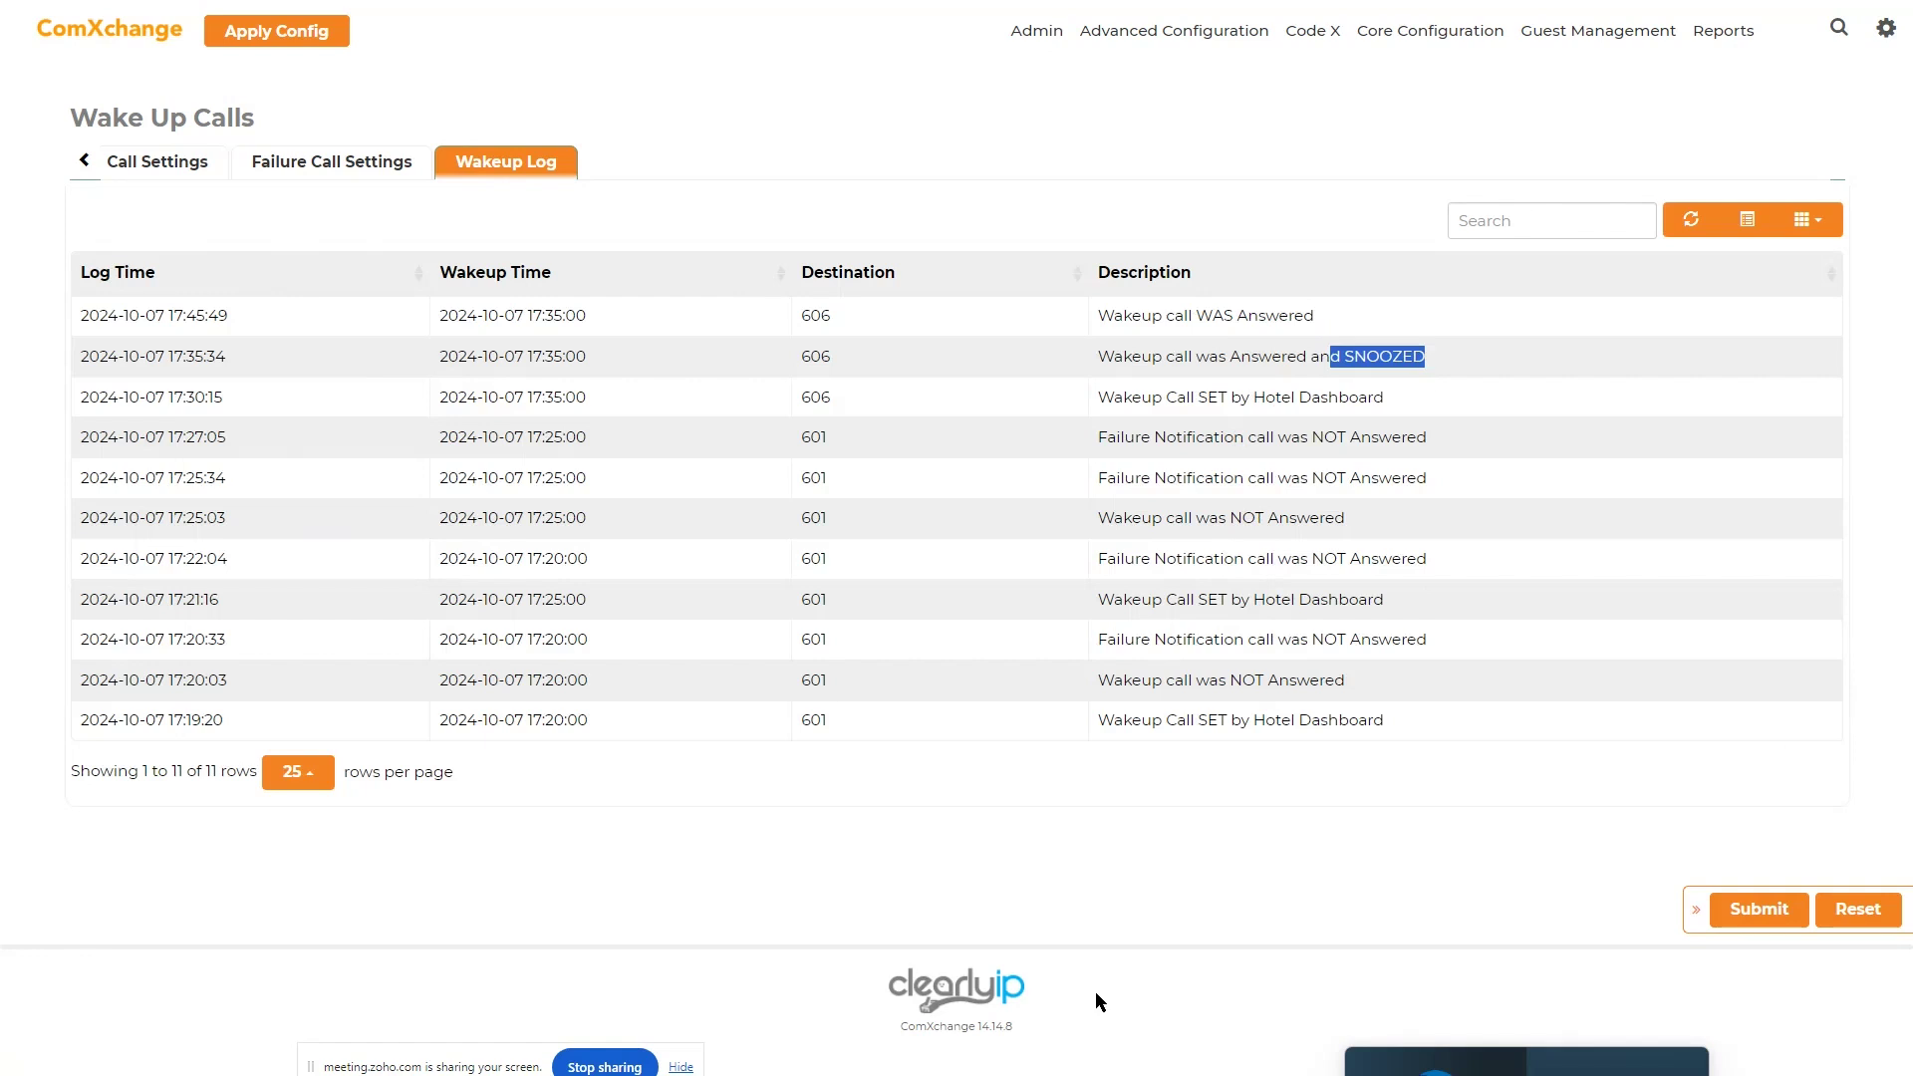
click(1112, 902)
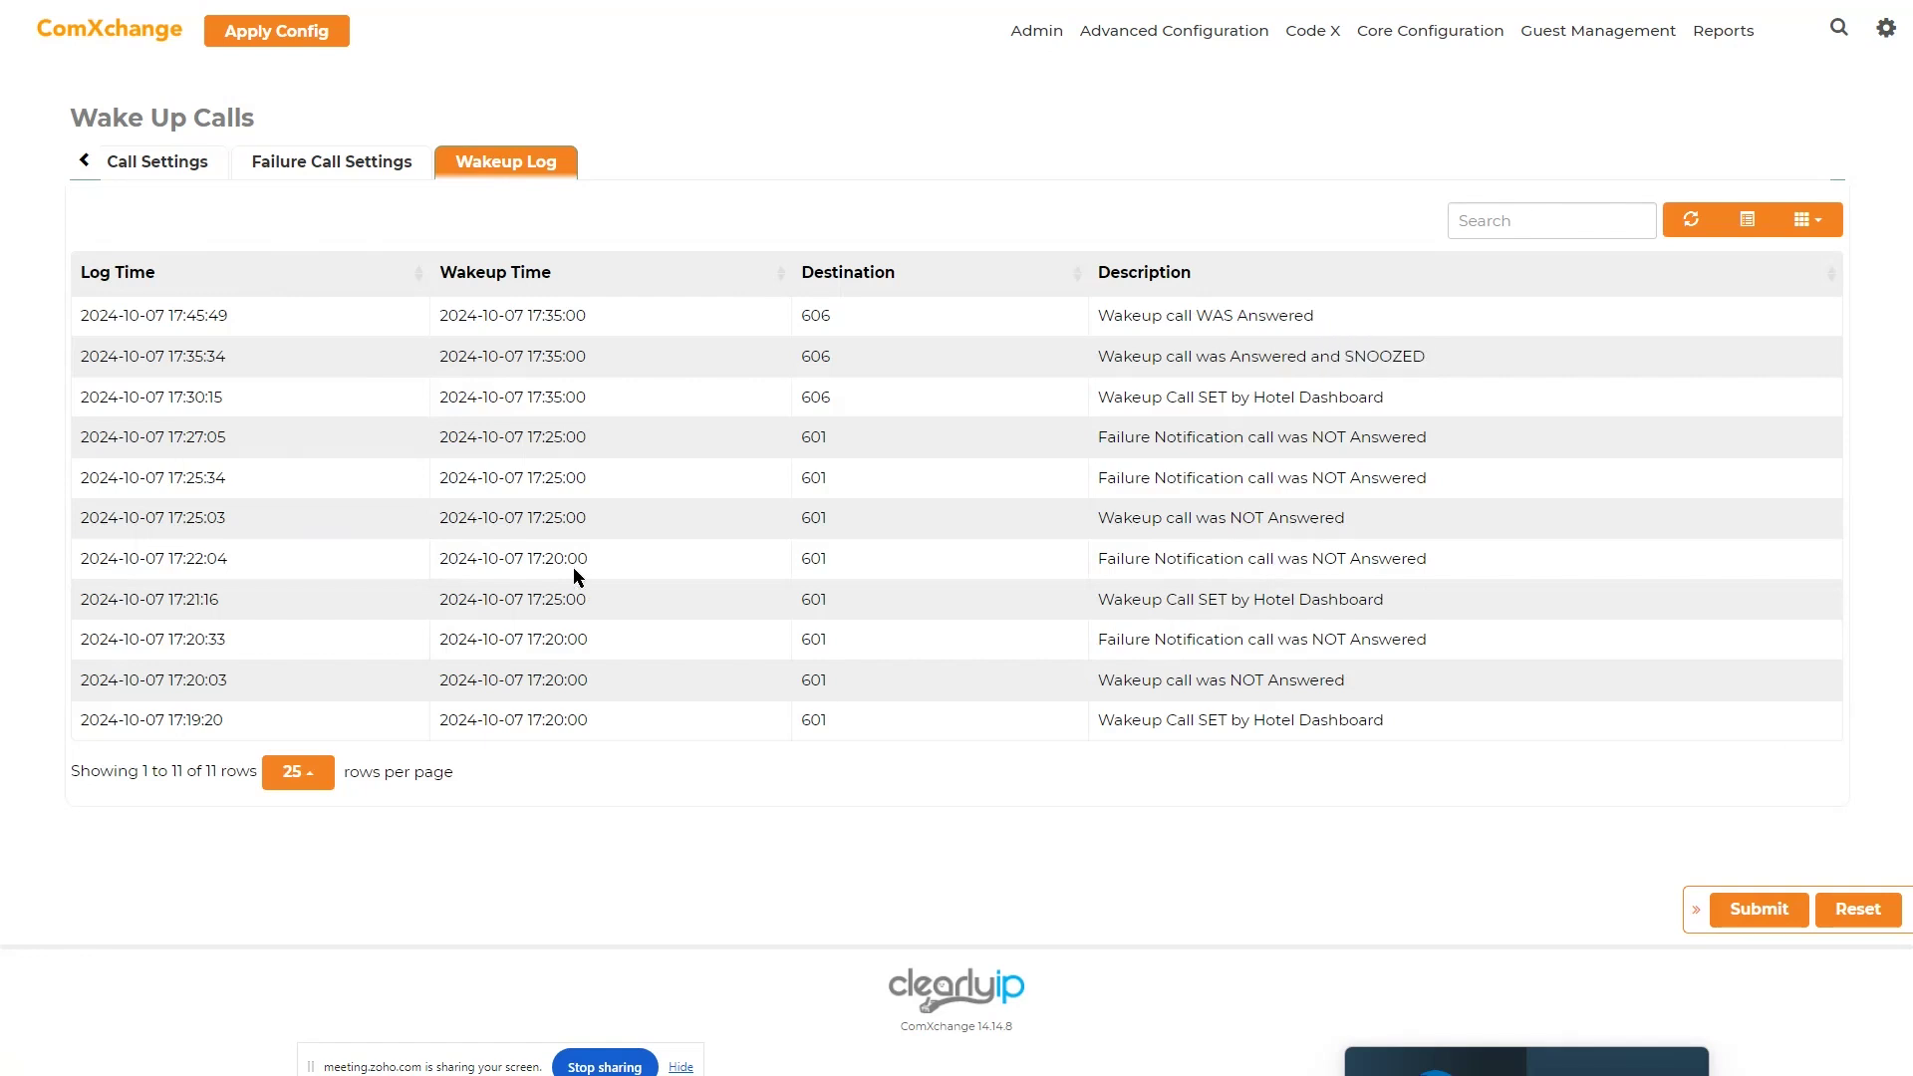
- Open the Hotel Dashboard, read its PMS interface alert, and open the details of room 601
mouse_move(1562, 37)
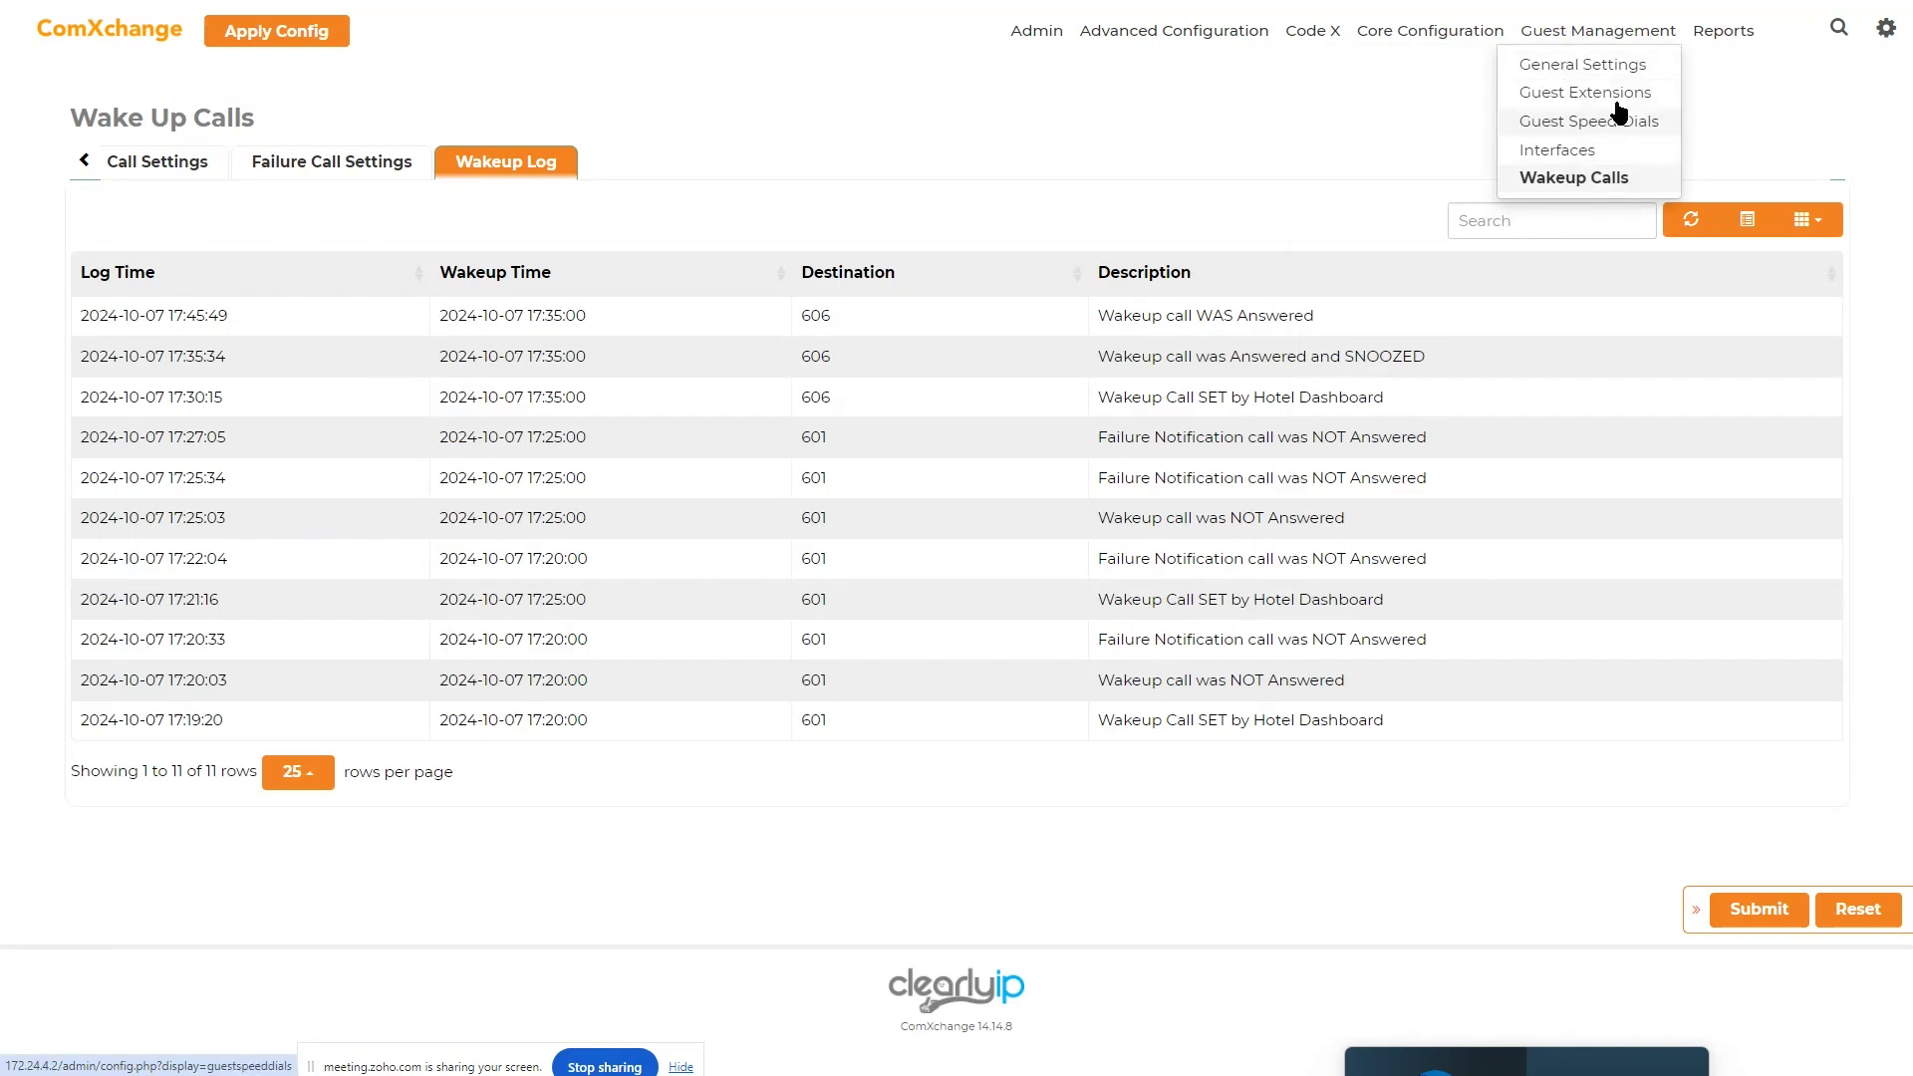
mouse_move(1712, 47)
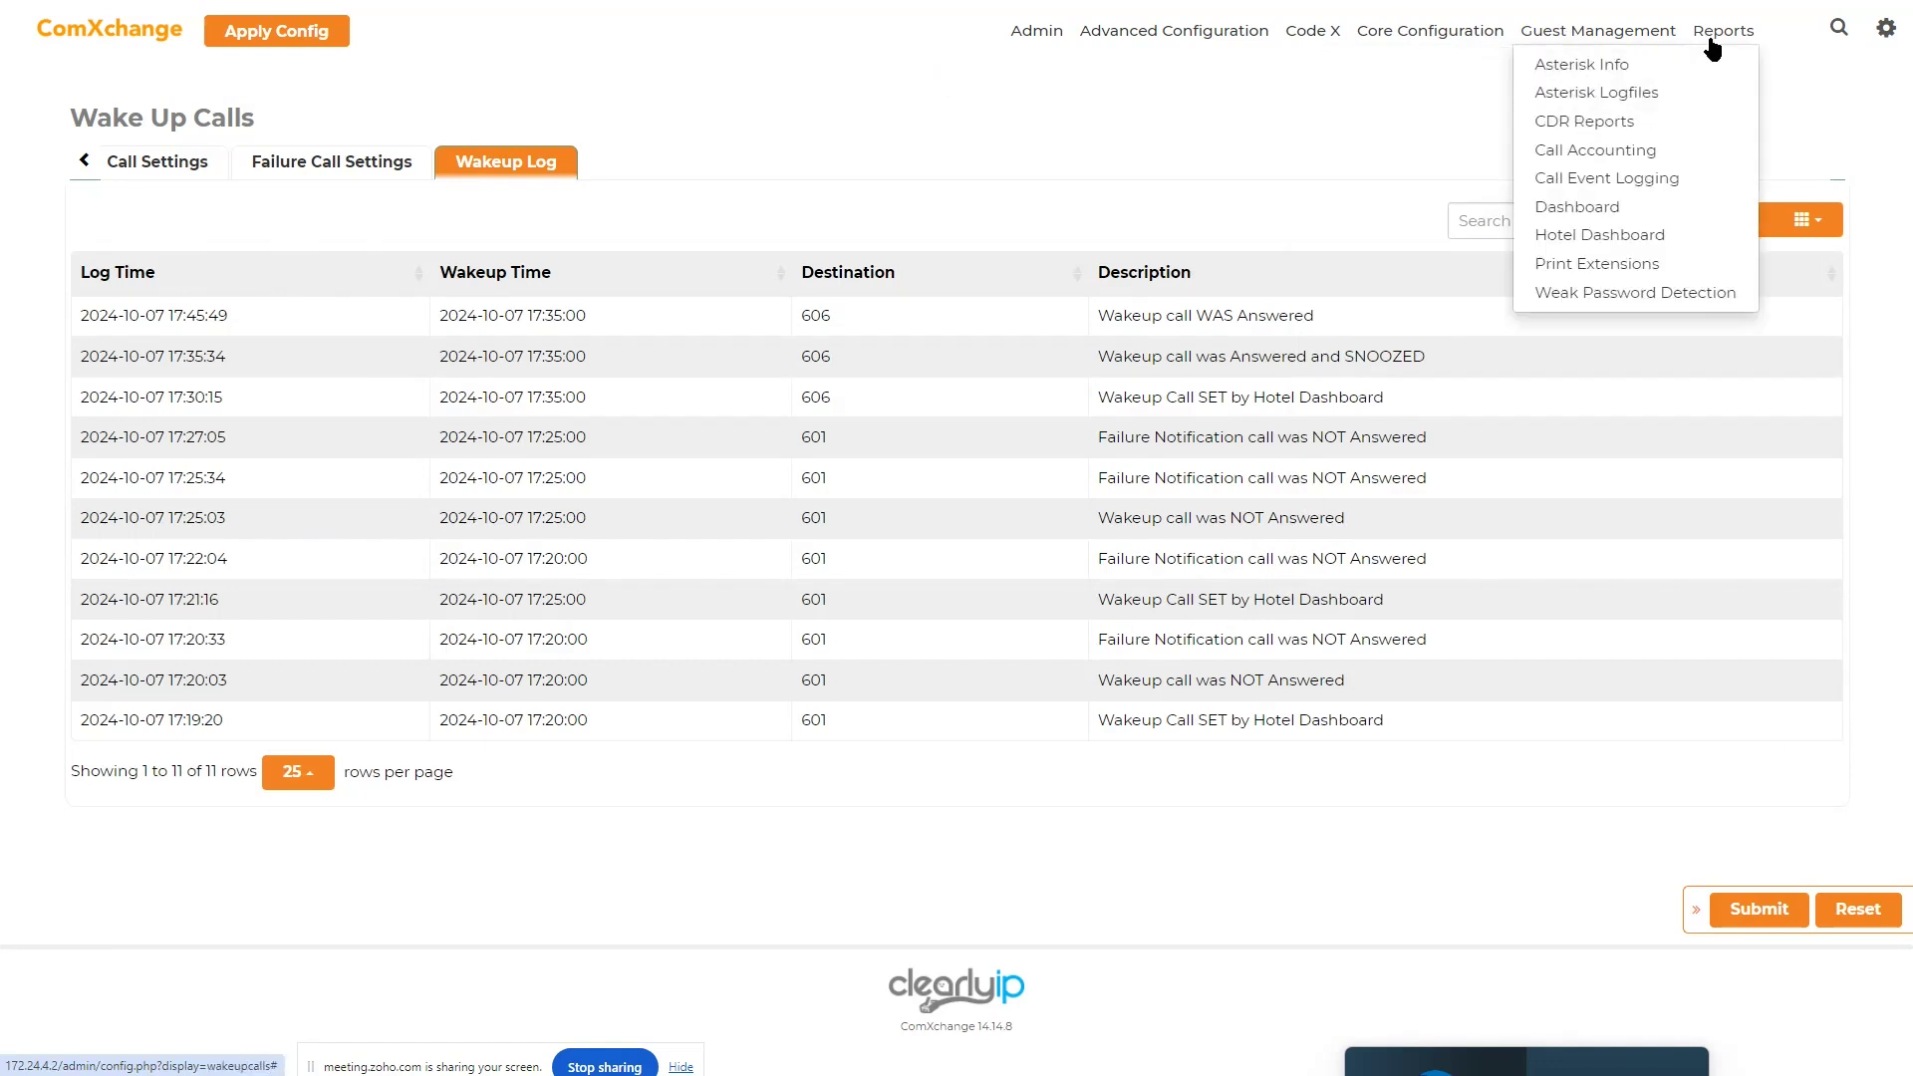
click(1599, 249)
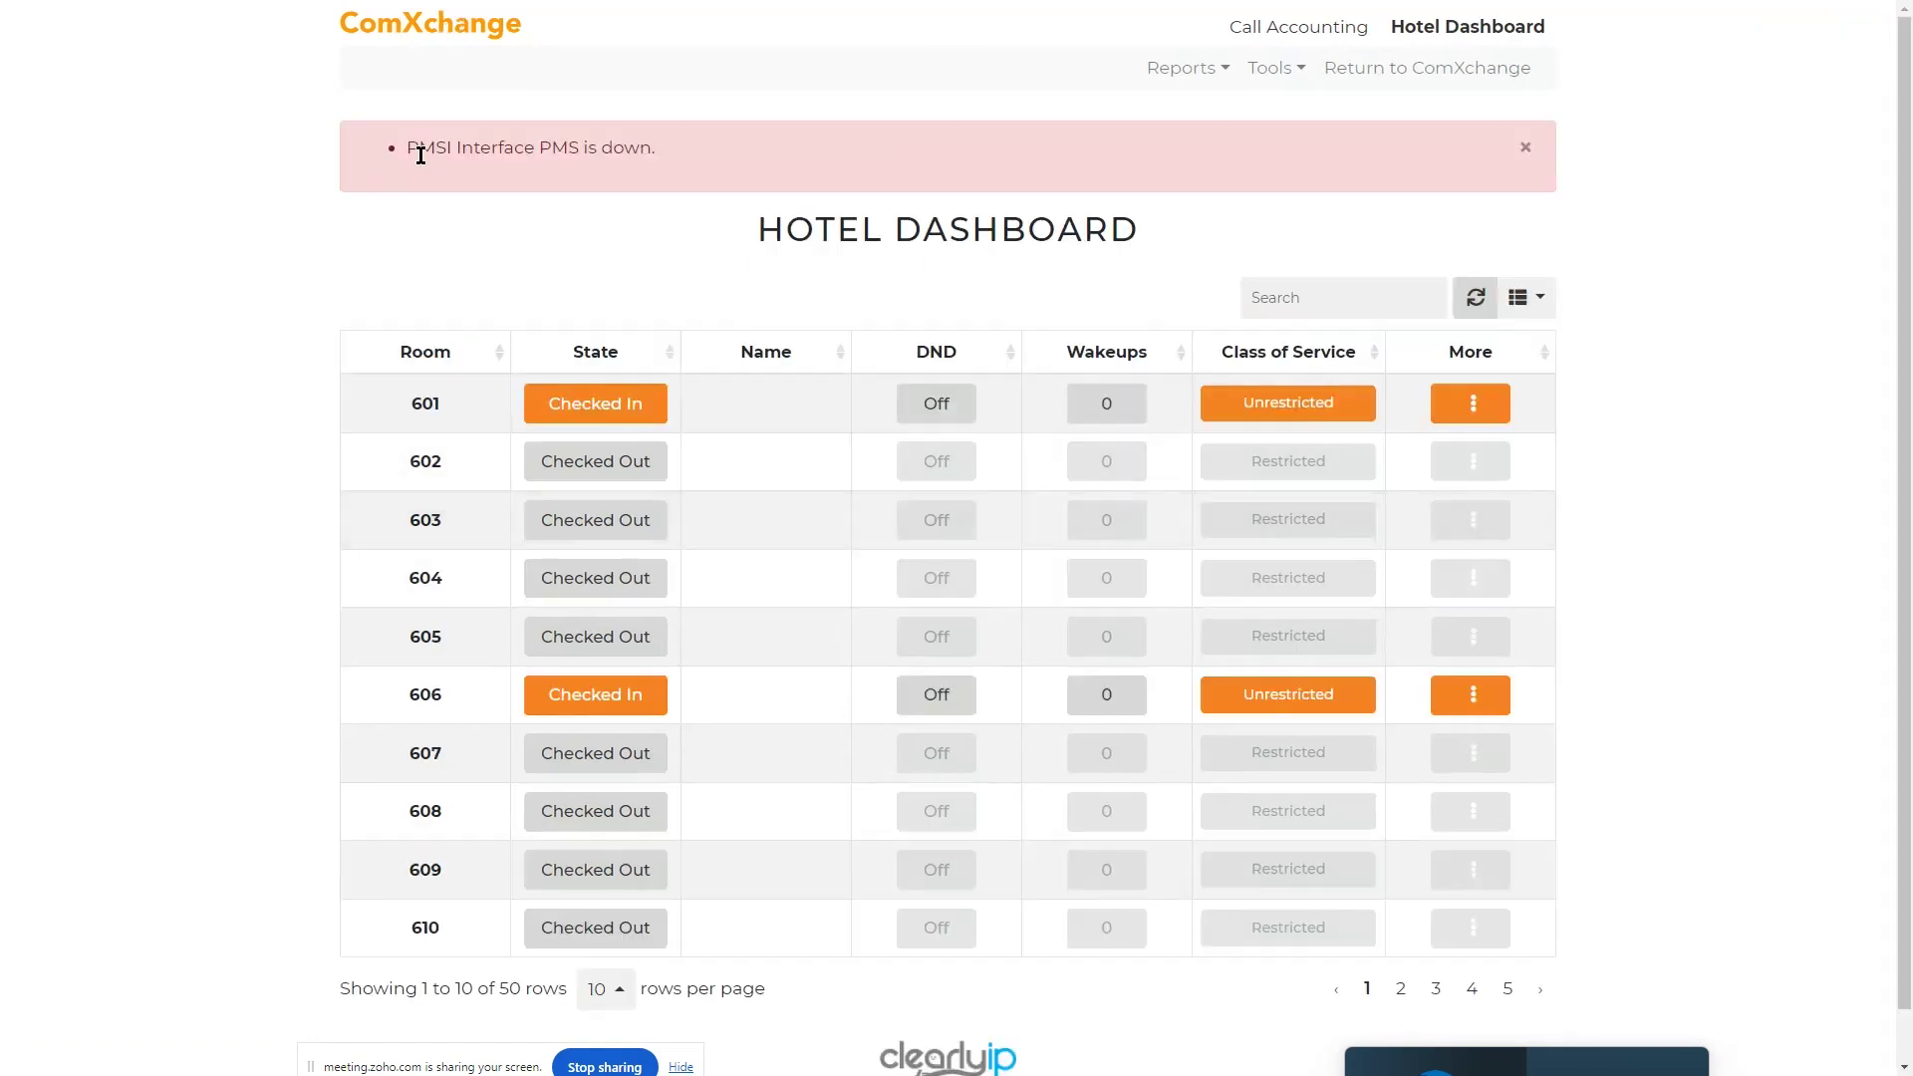
drag(418, 146, 802, 147)
click(597, 299)
click(1490, 413)
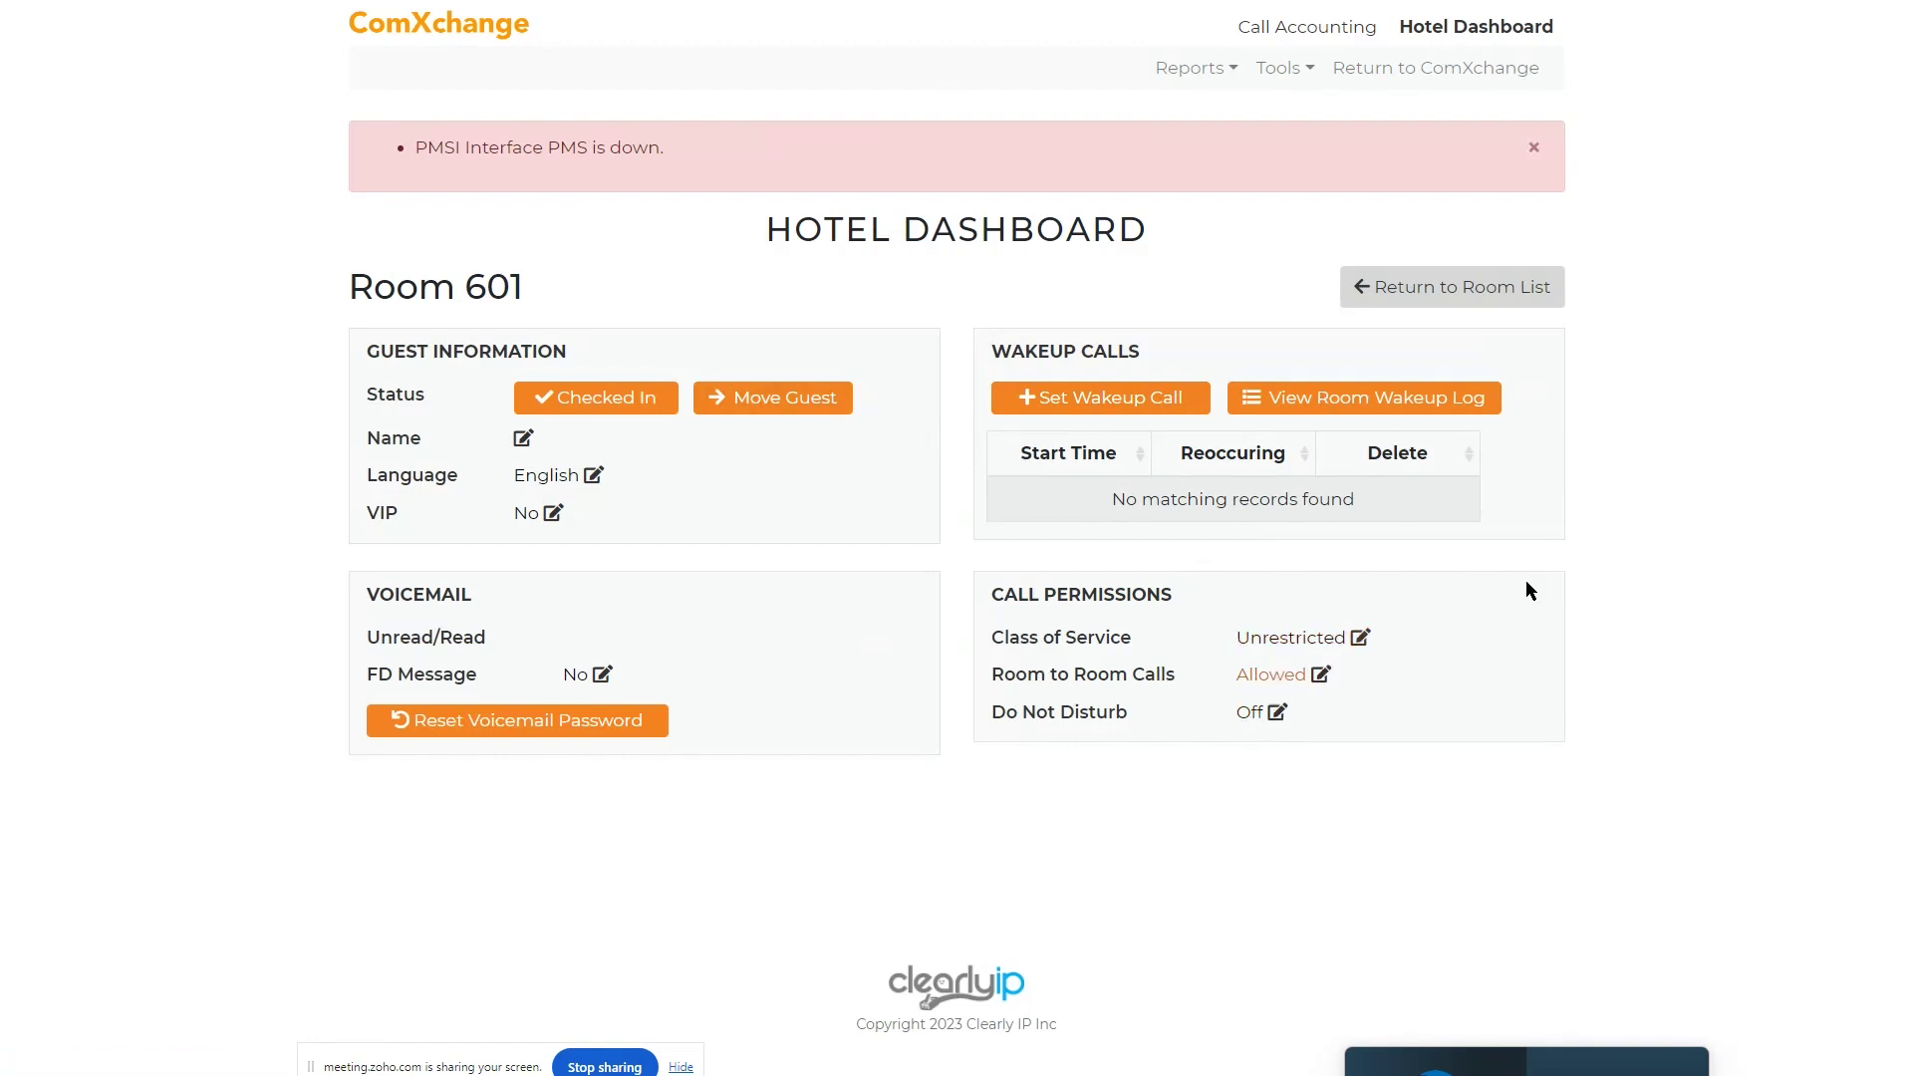
- View the completed, pending and failure notification wakeup call reports, and check which tools the Hotel Dashboard offers
click(1185, 70)
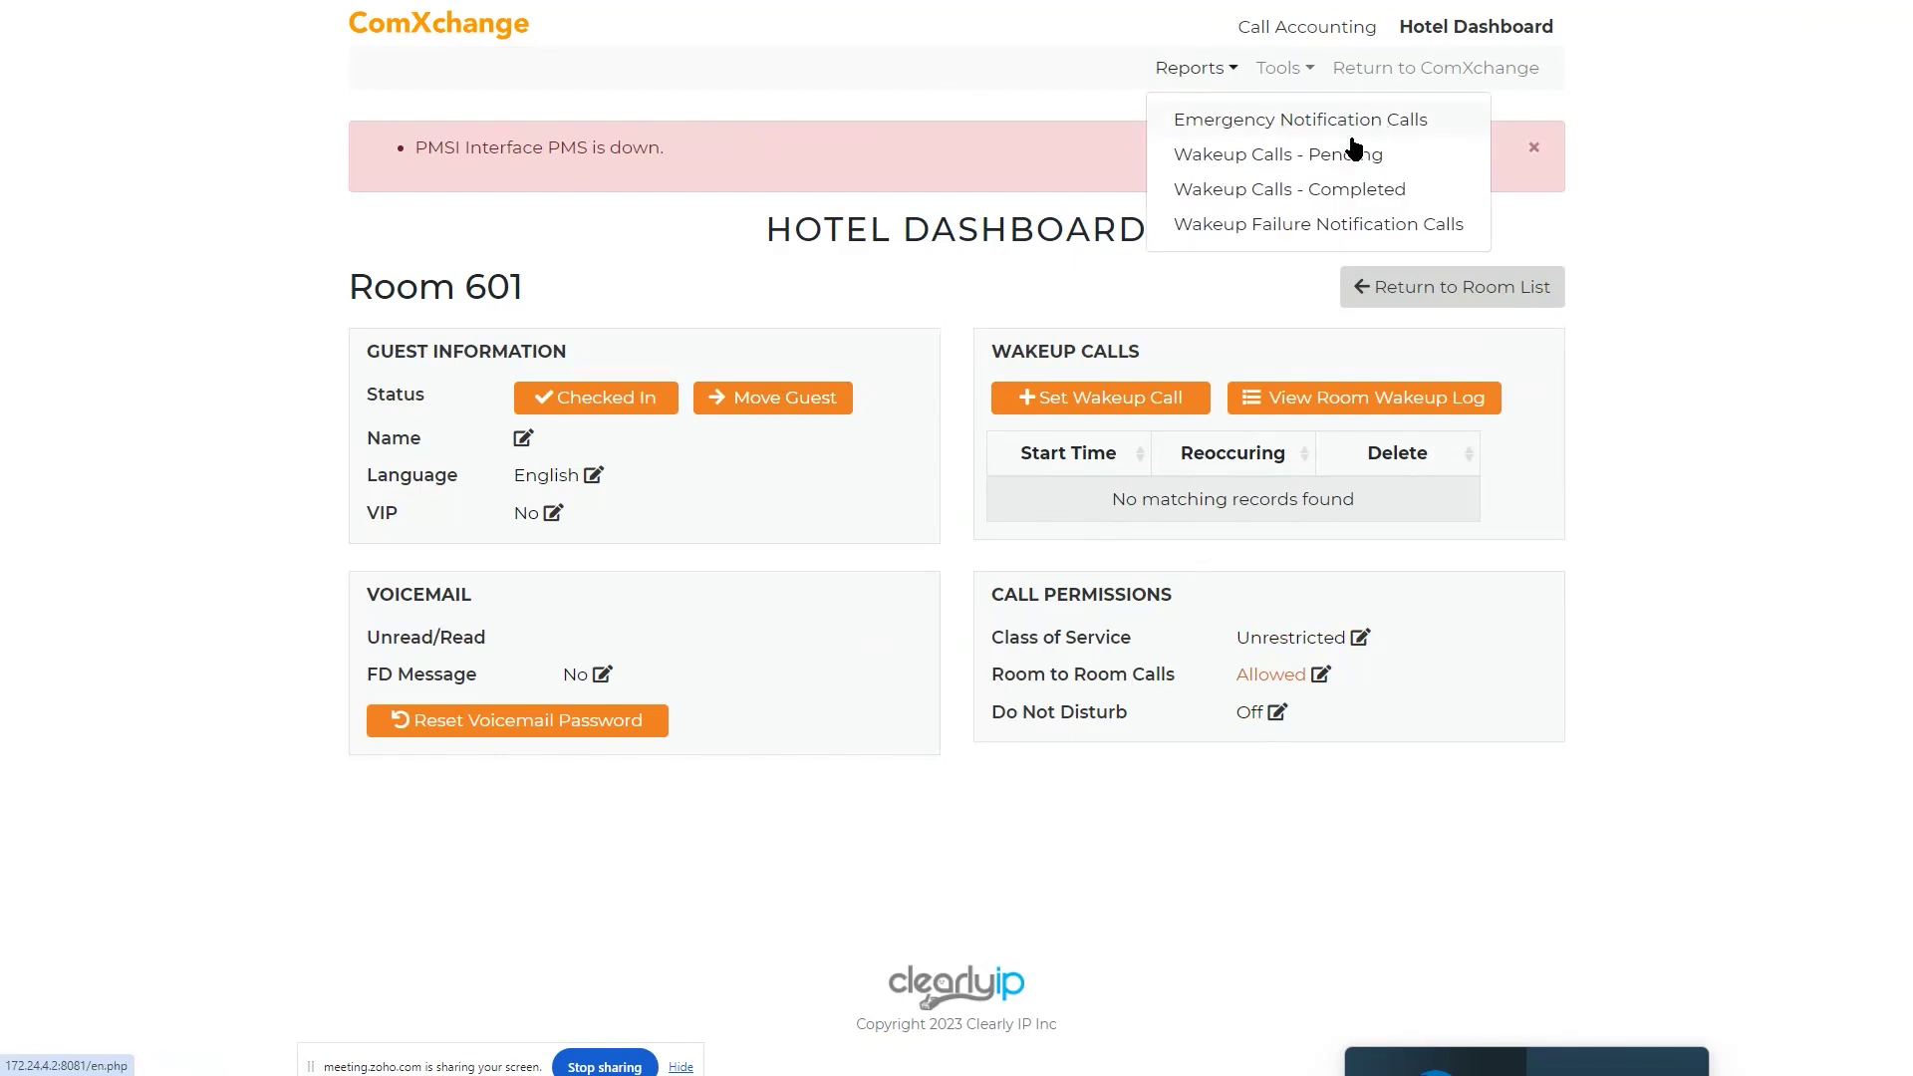
click(1266, 191)
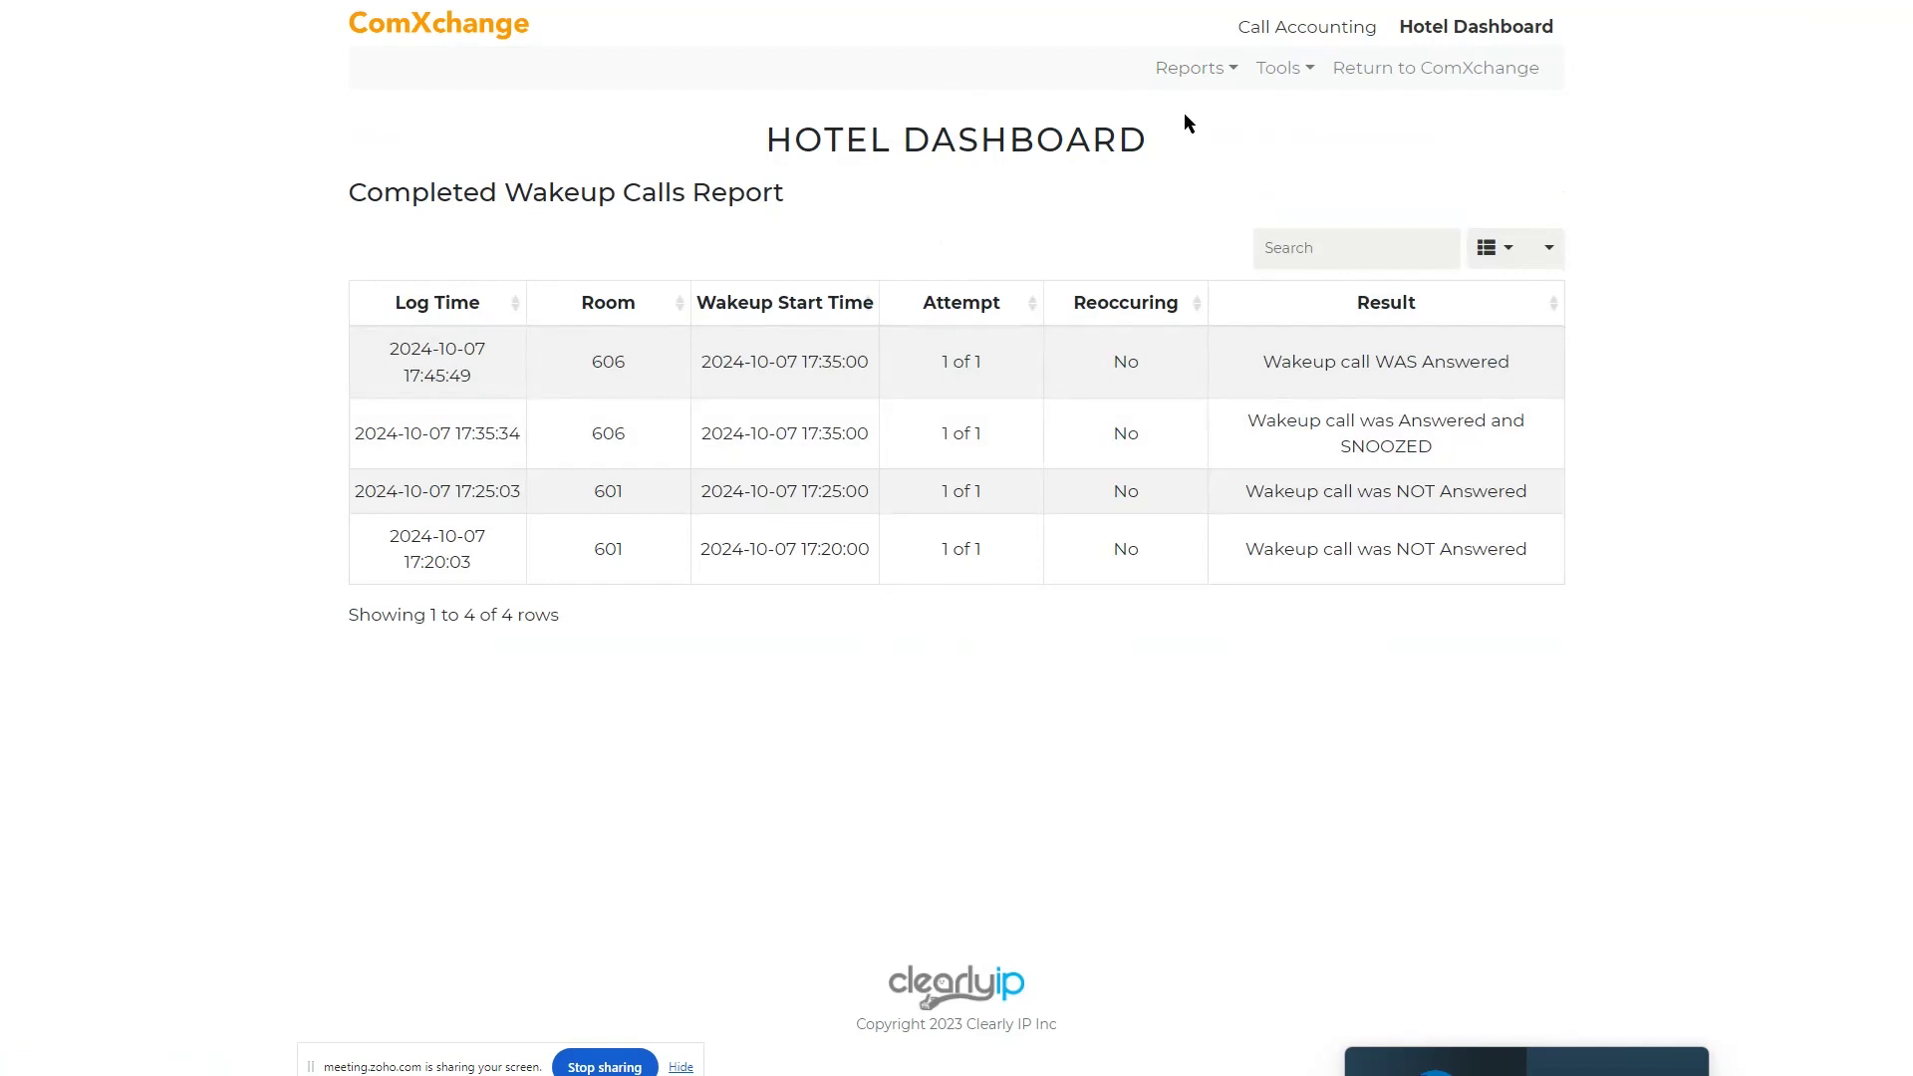
click(1195, 65)
click(1245, 154)
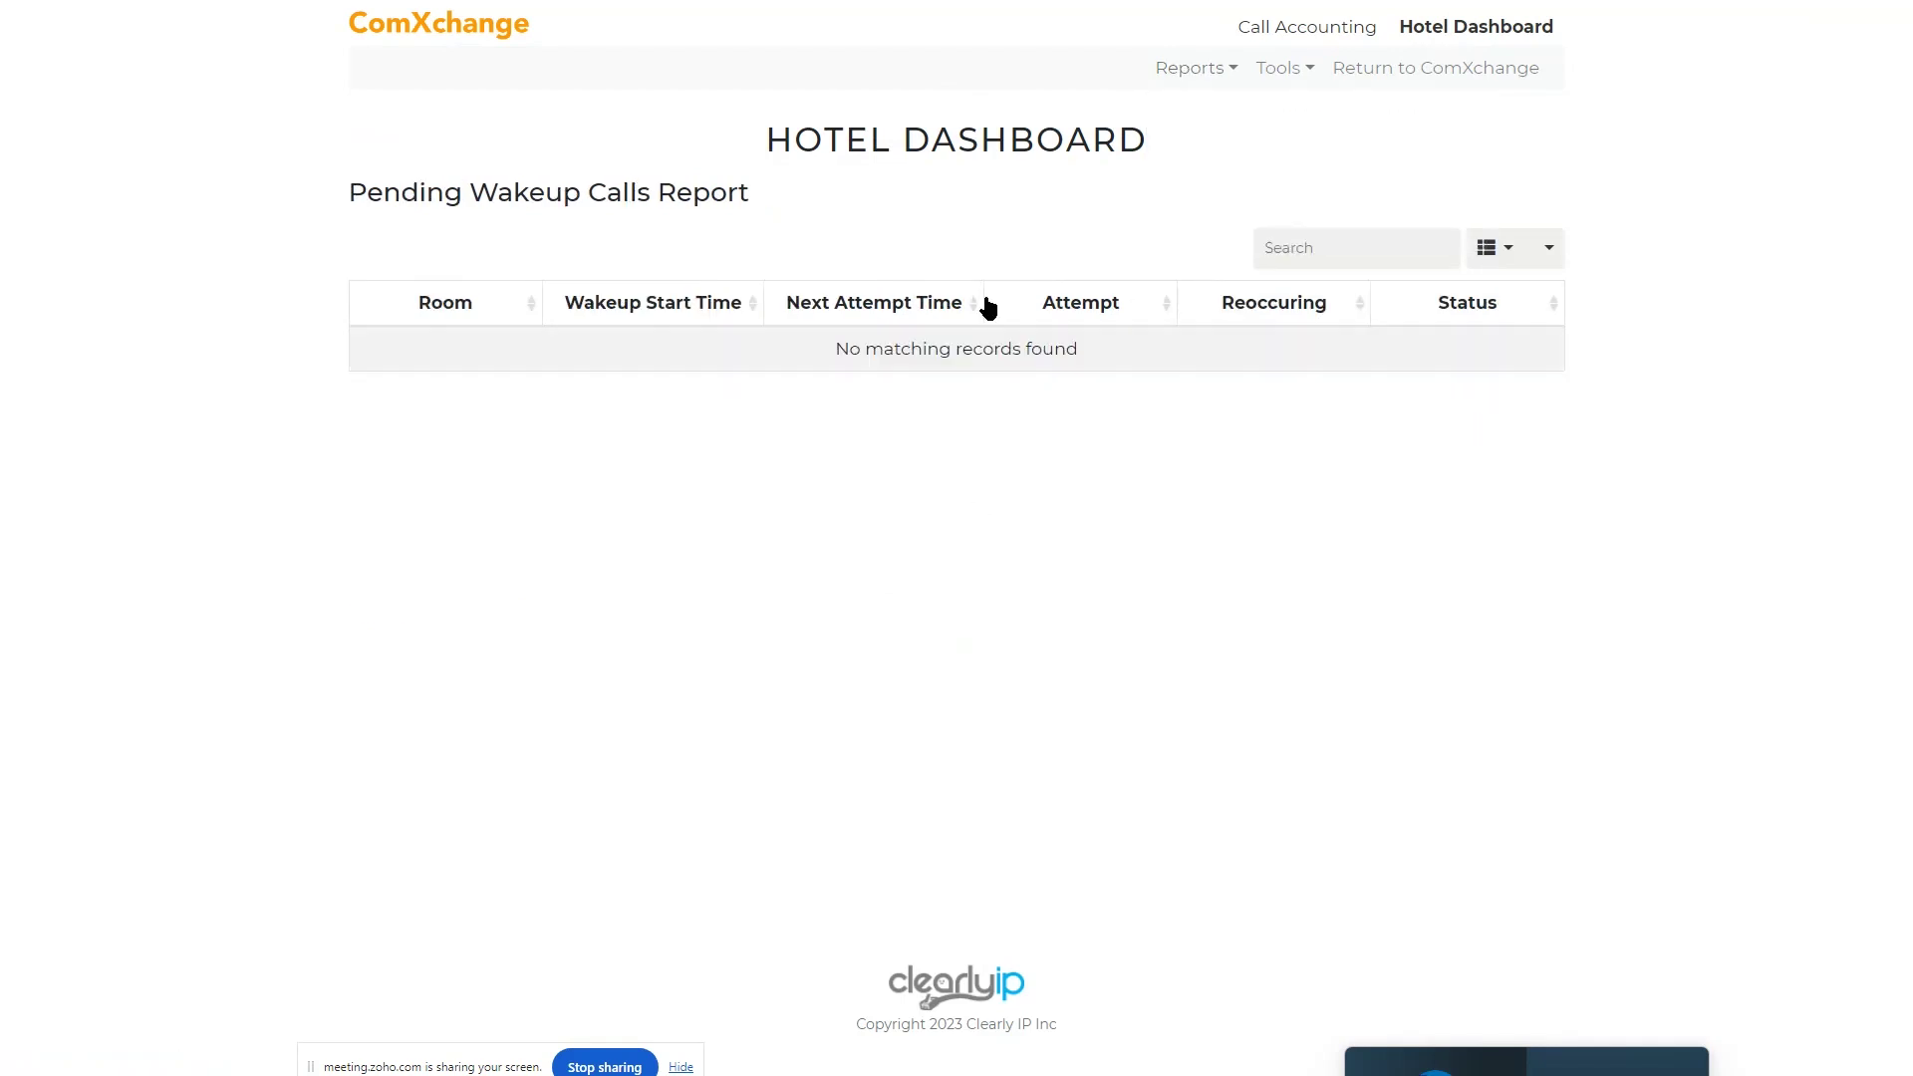
click(1212, 77)
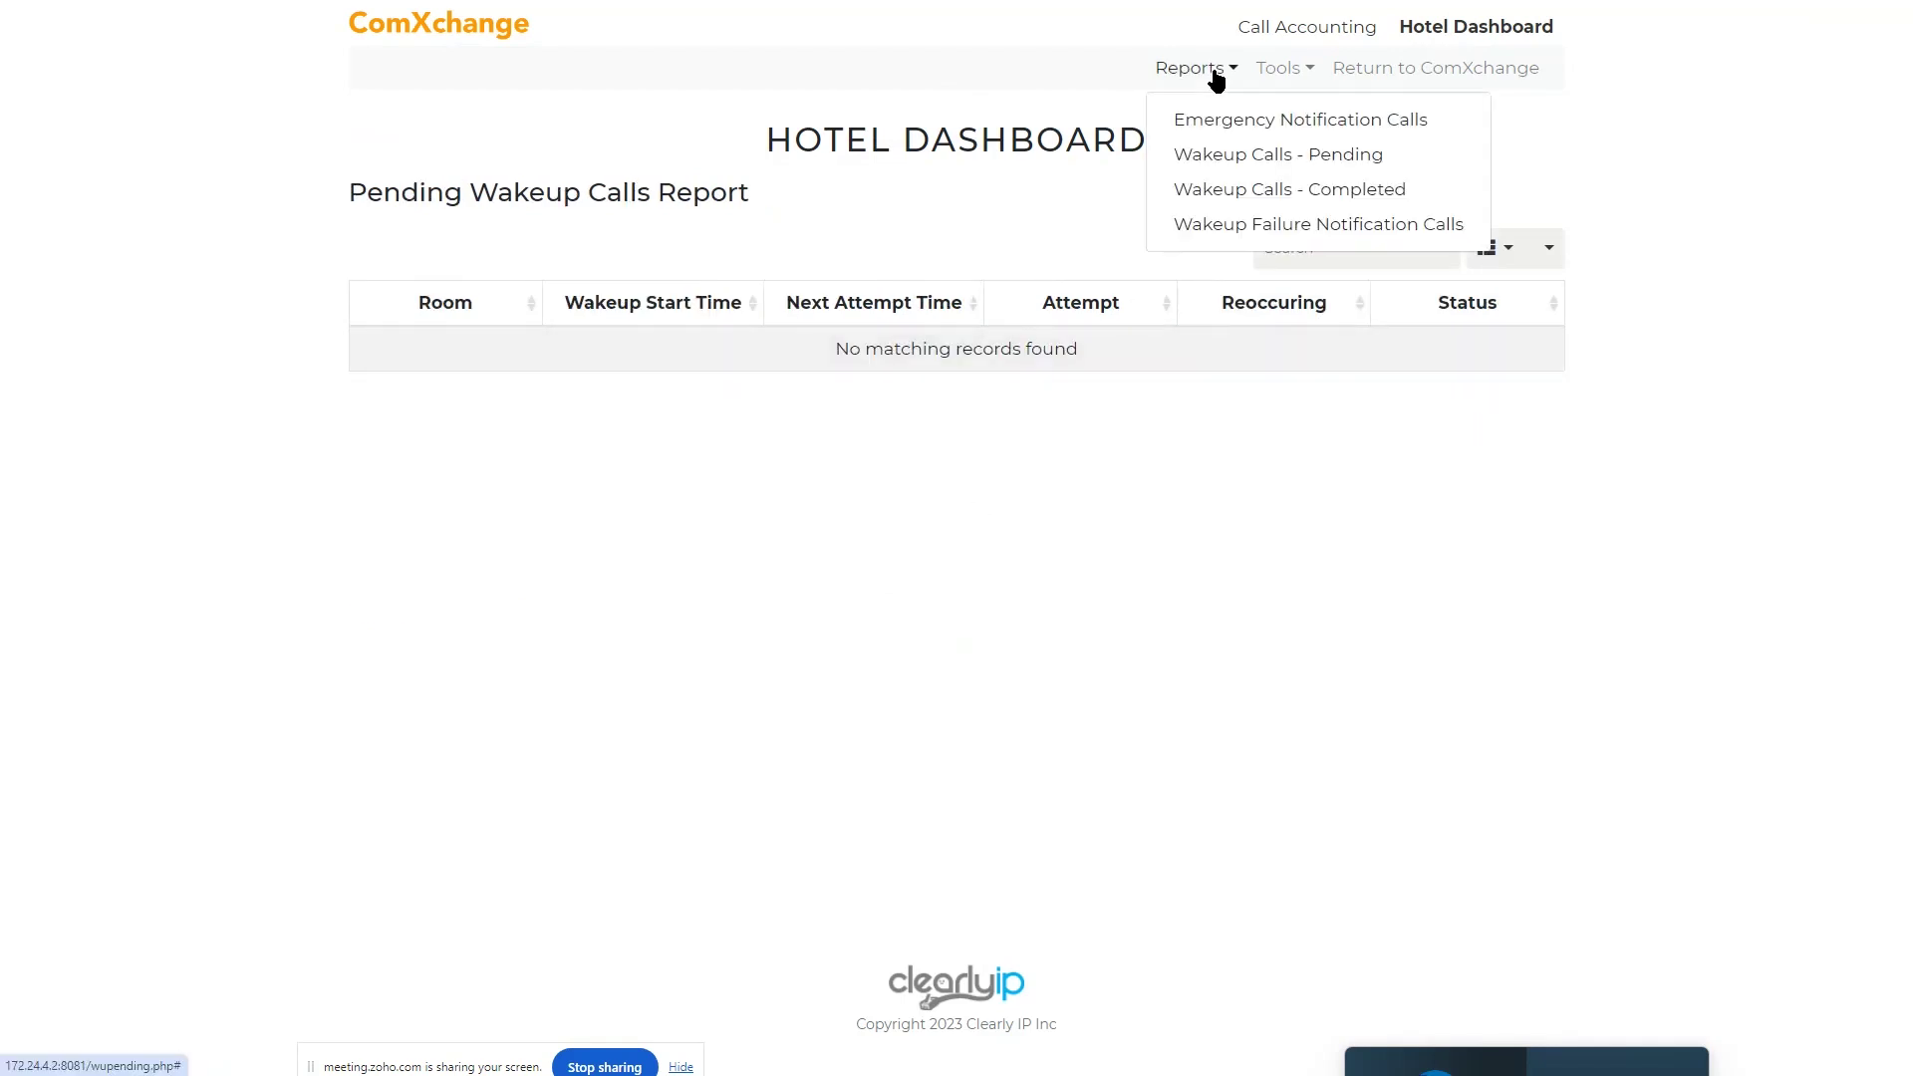
click(1261, 225)
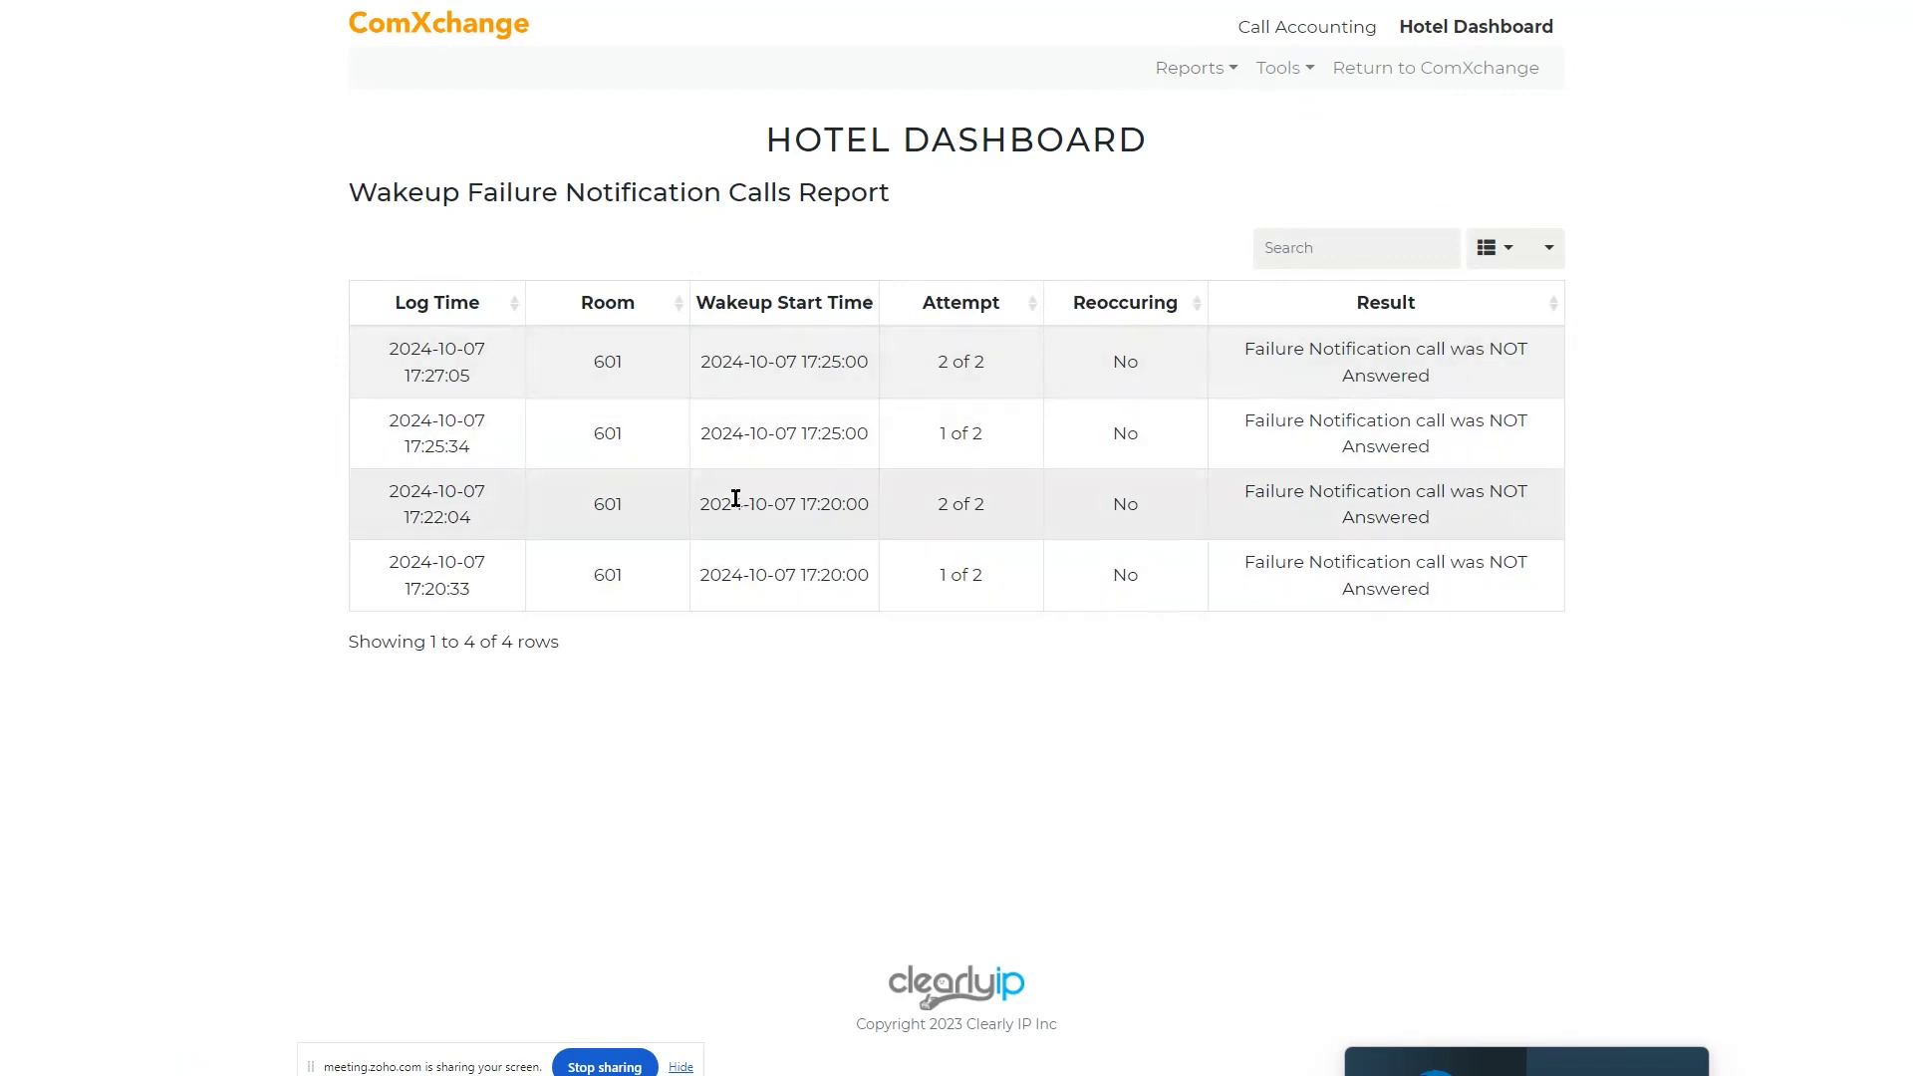
click(1277, 70)
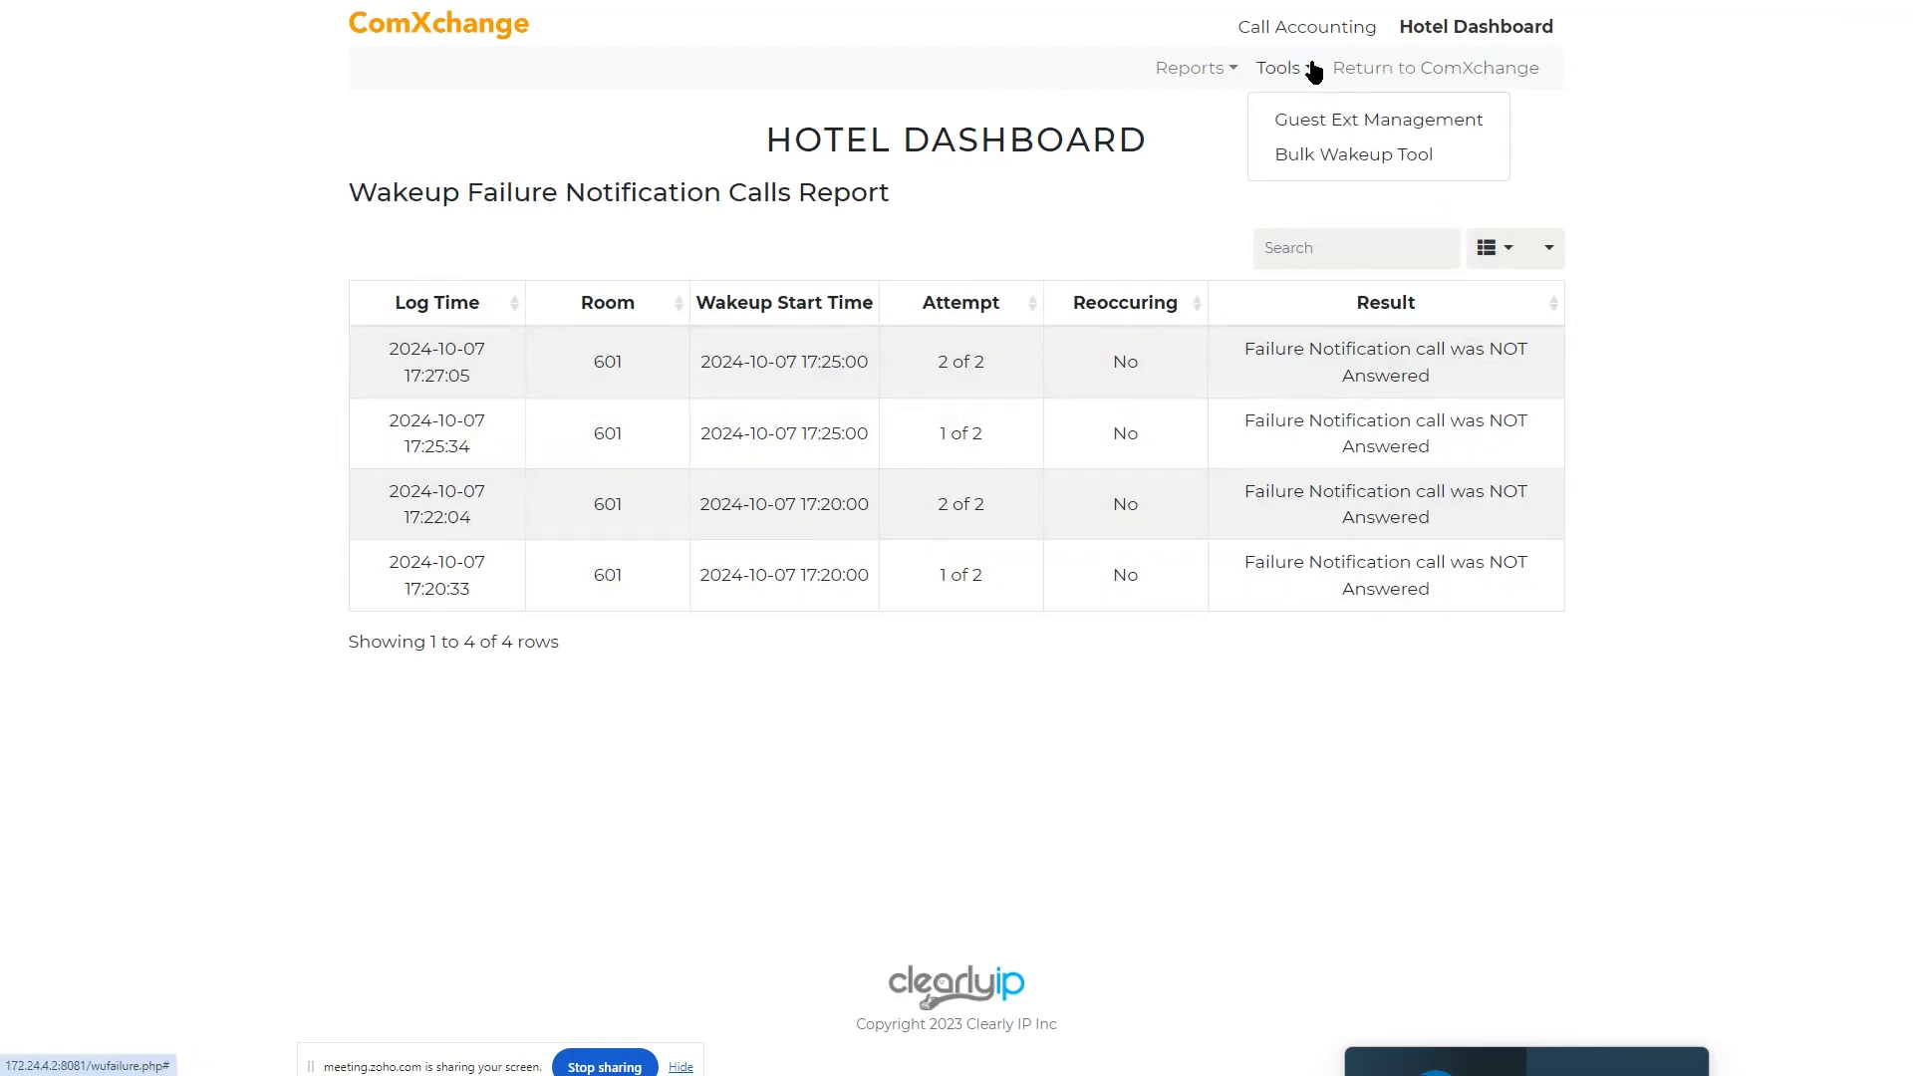
click(1195, 72)
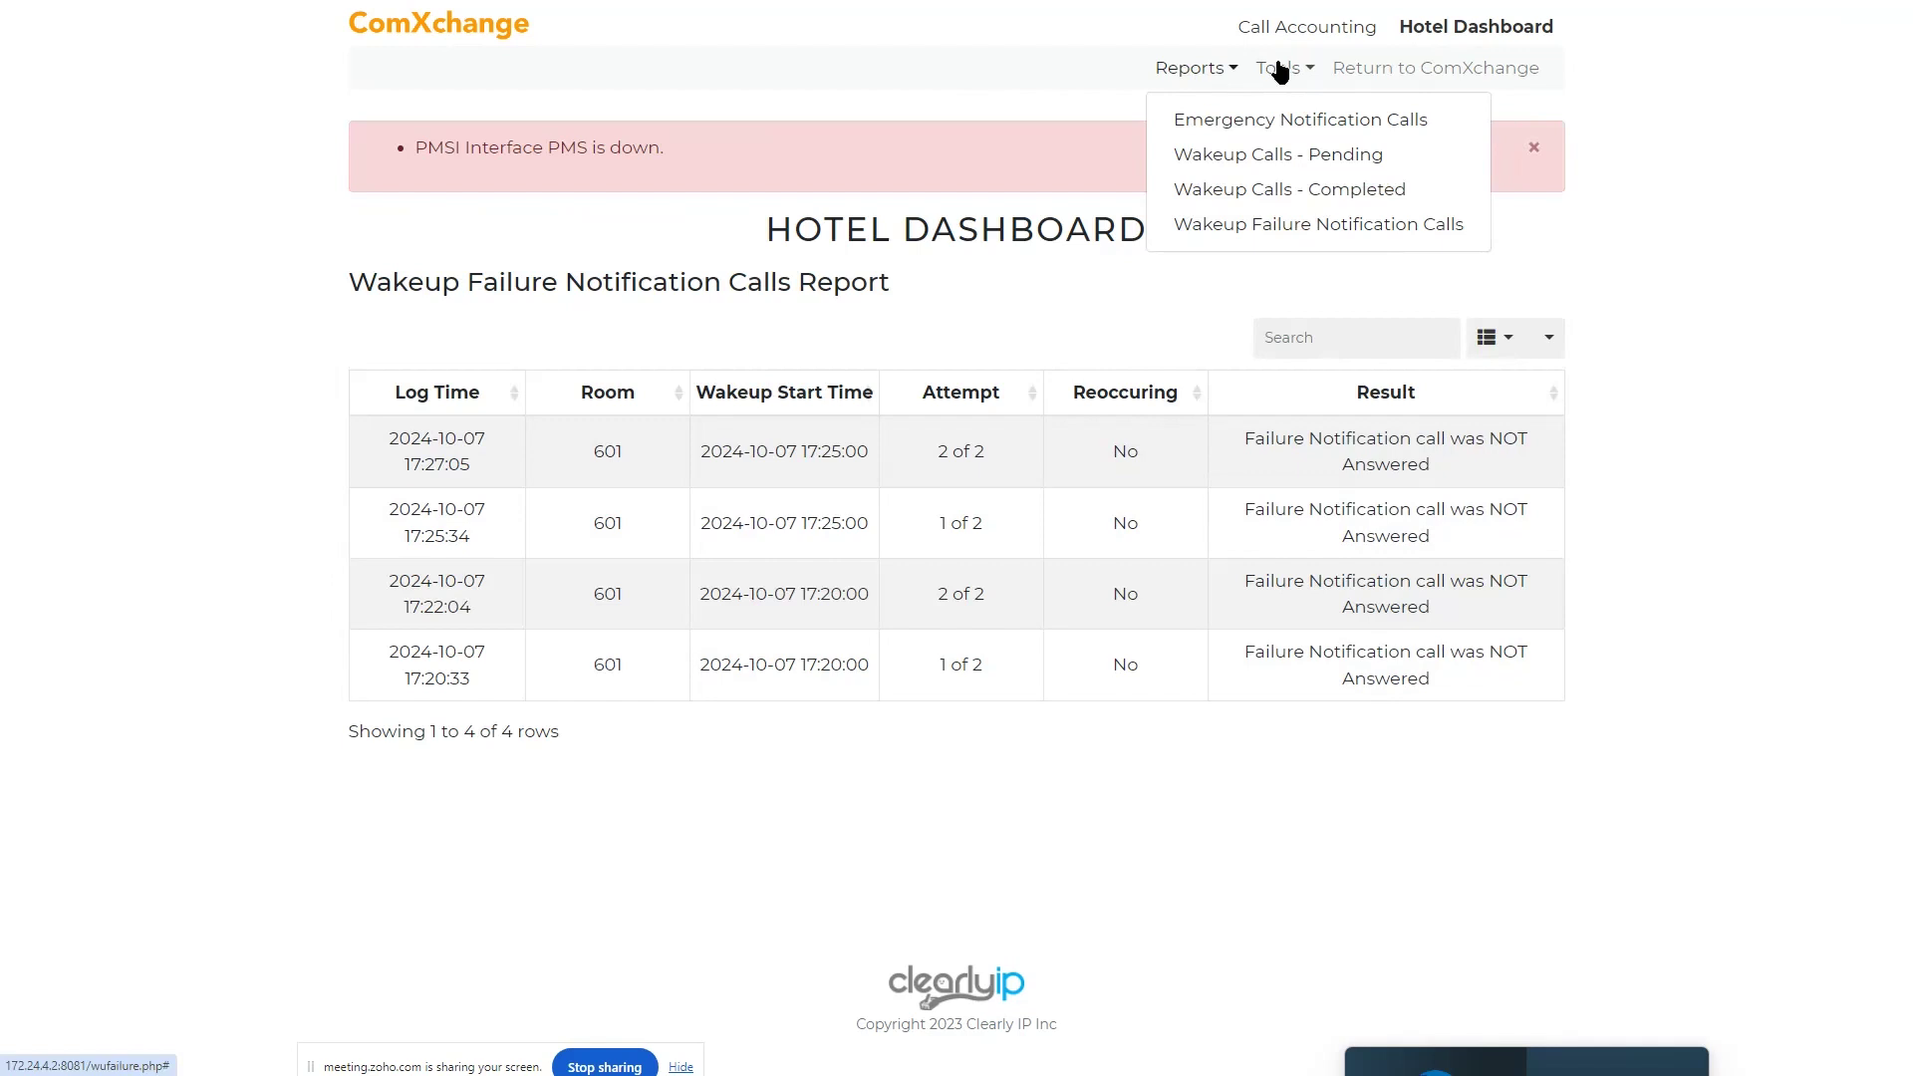
- Open Call Accounting and examine the recent long distance, billable and international calls with their total charges
click(1161, 62)
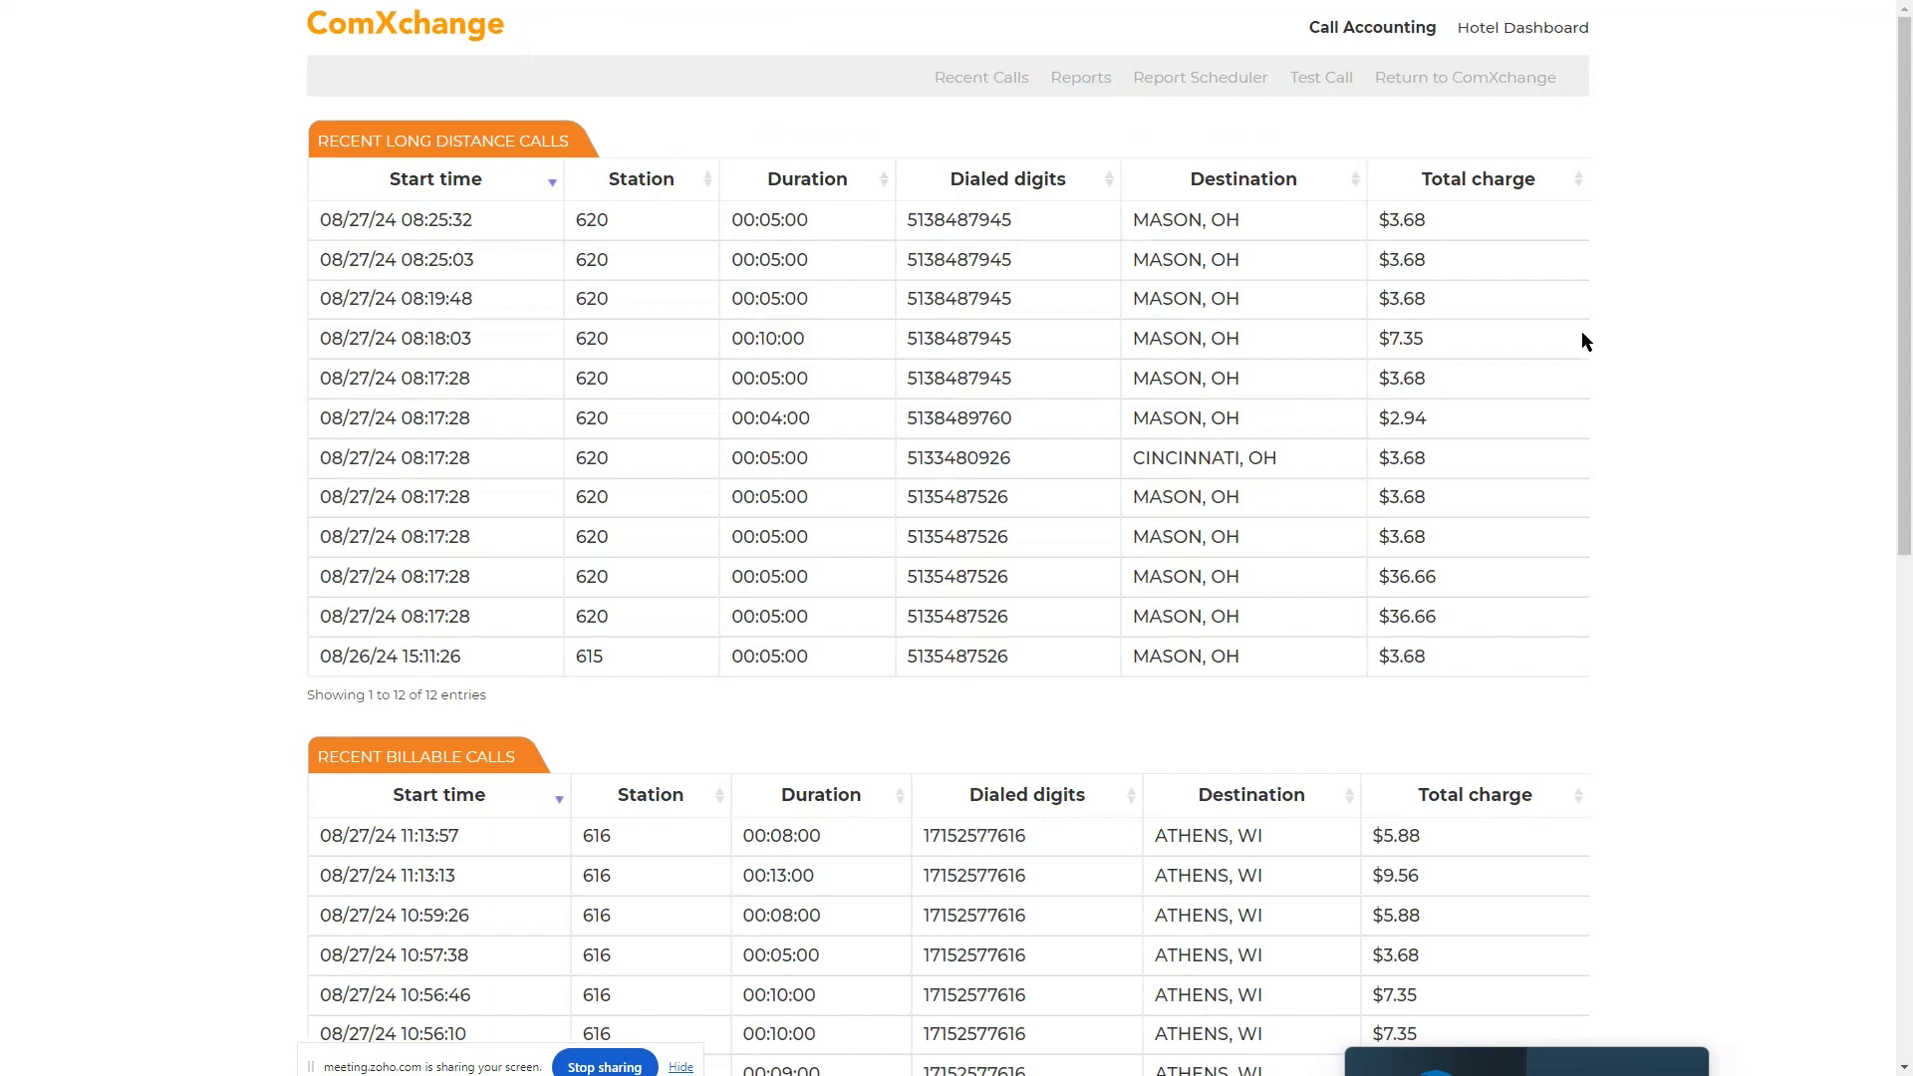
scroll(632, 538, down, 8)
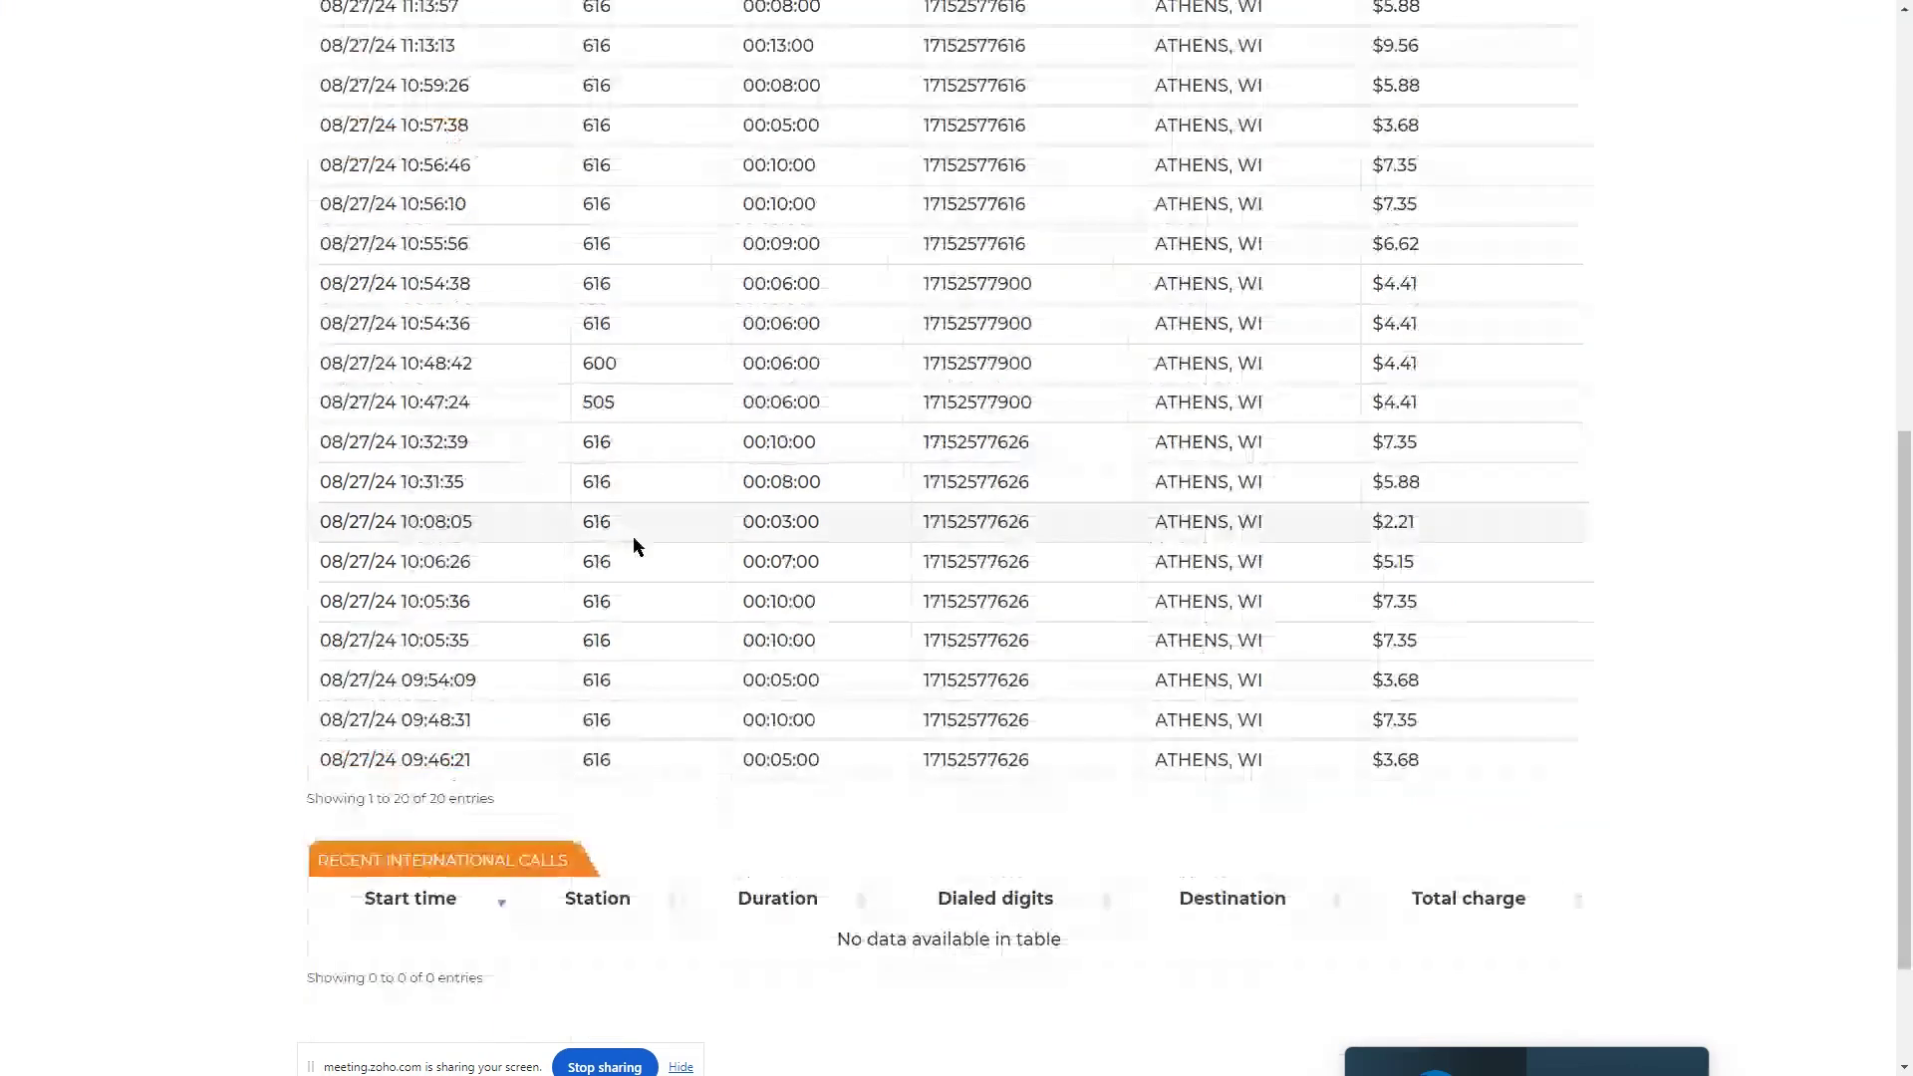
scroll(636, 540, up, 8)
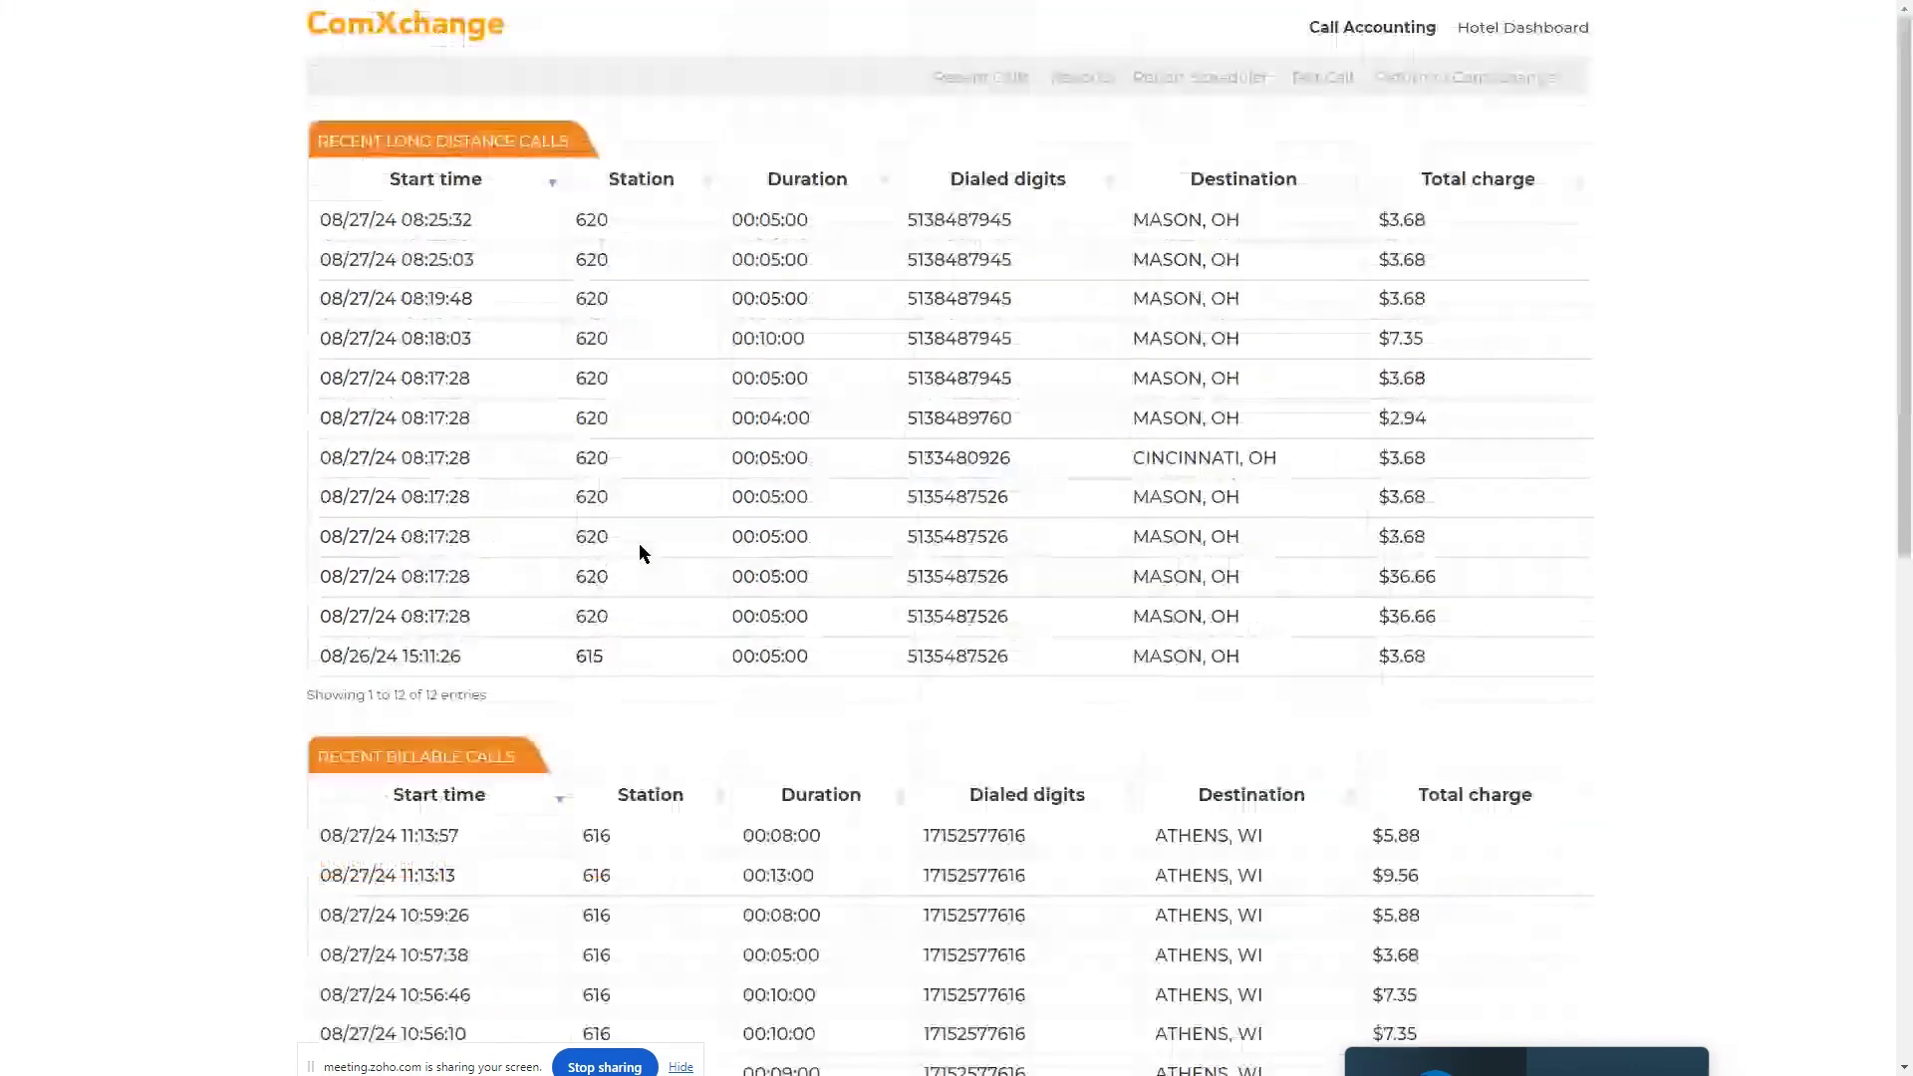
double_click(1395, 220)
double_click(1395, 260)
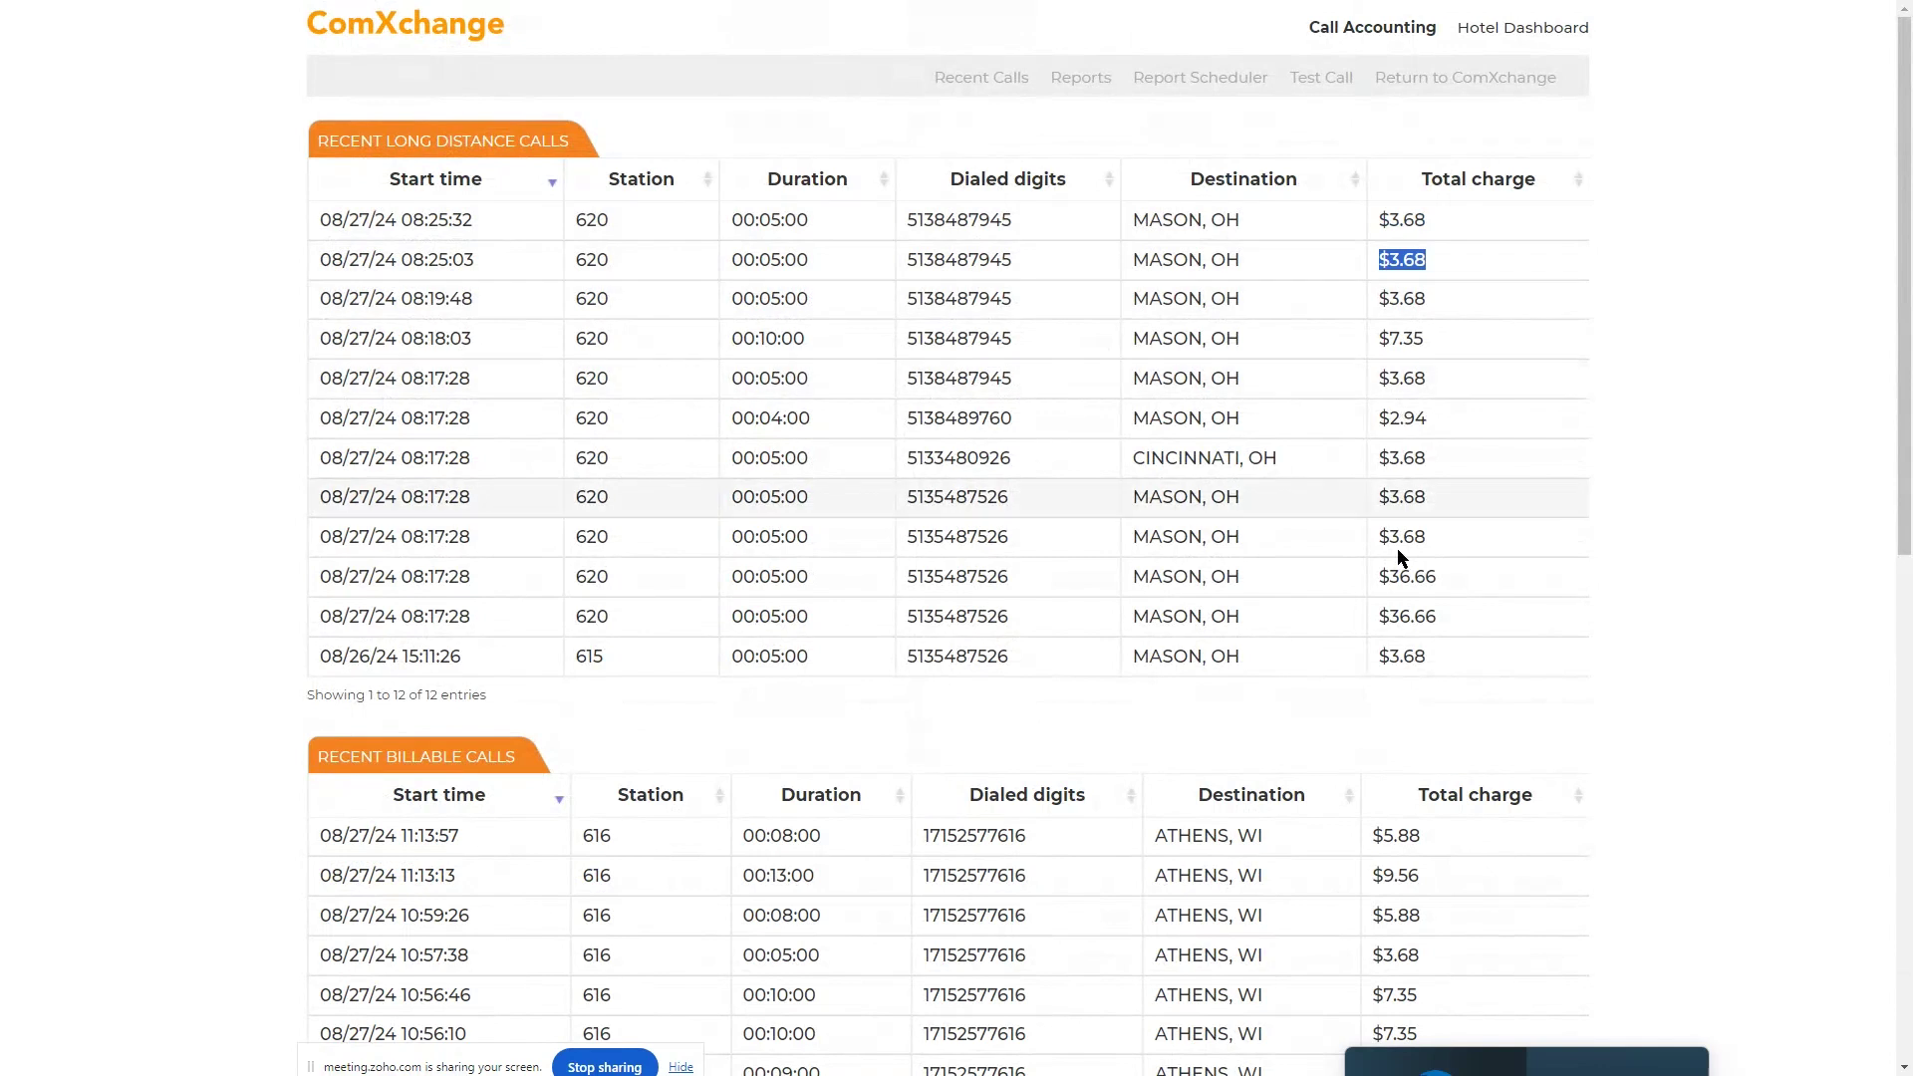
scroll(1354, 528, down, 3)
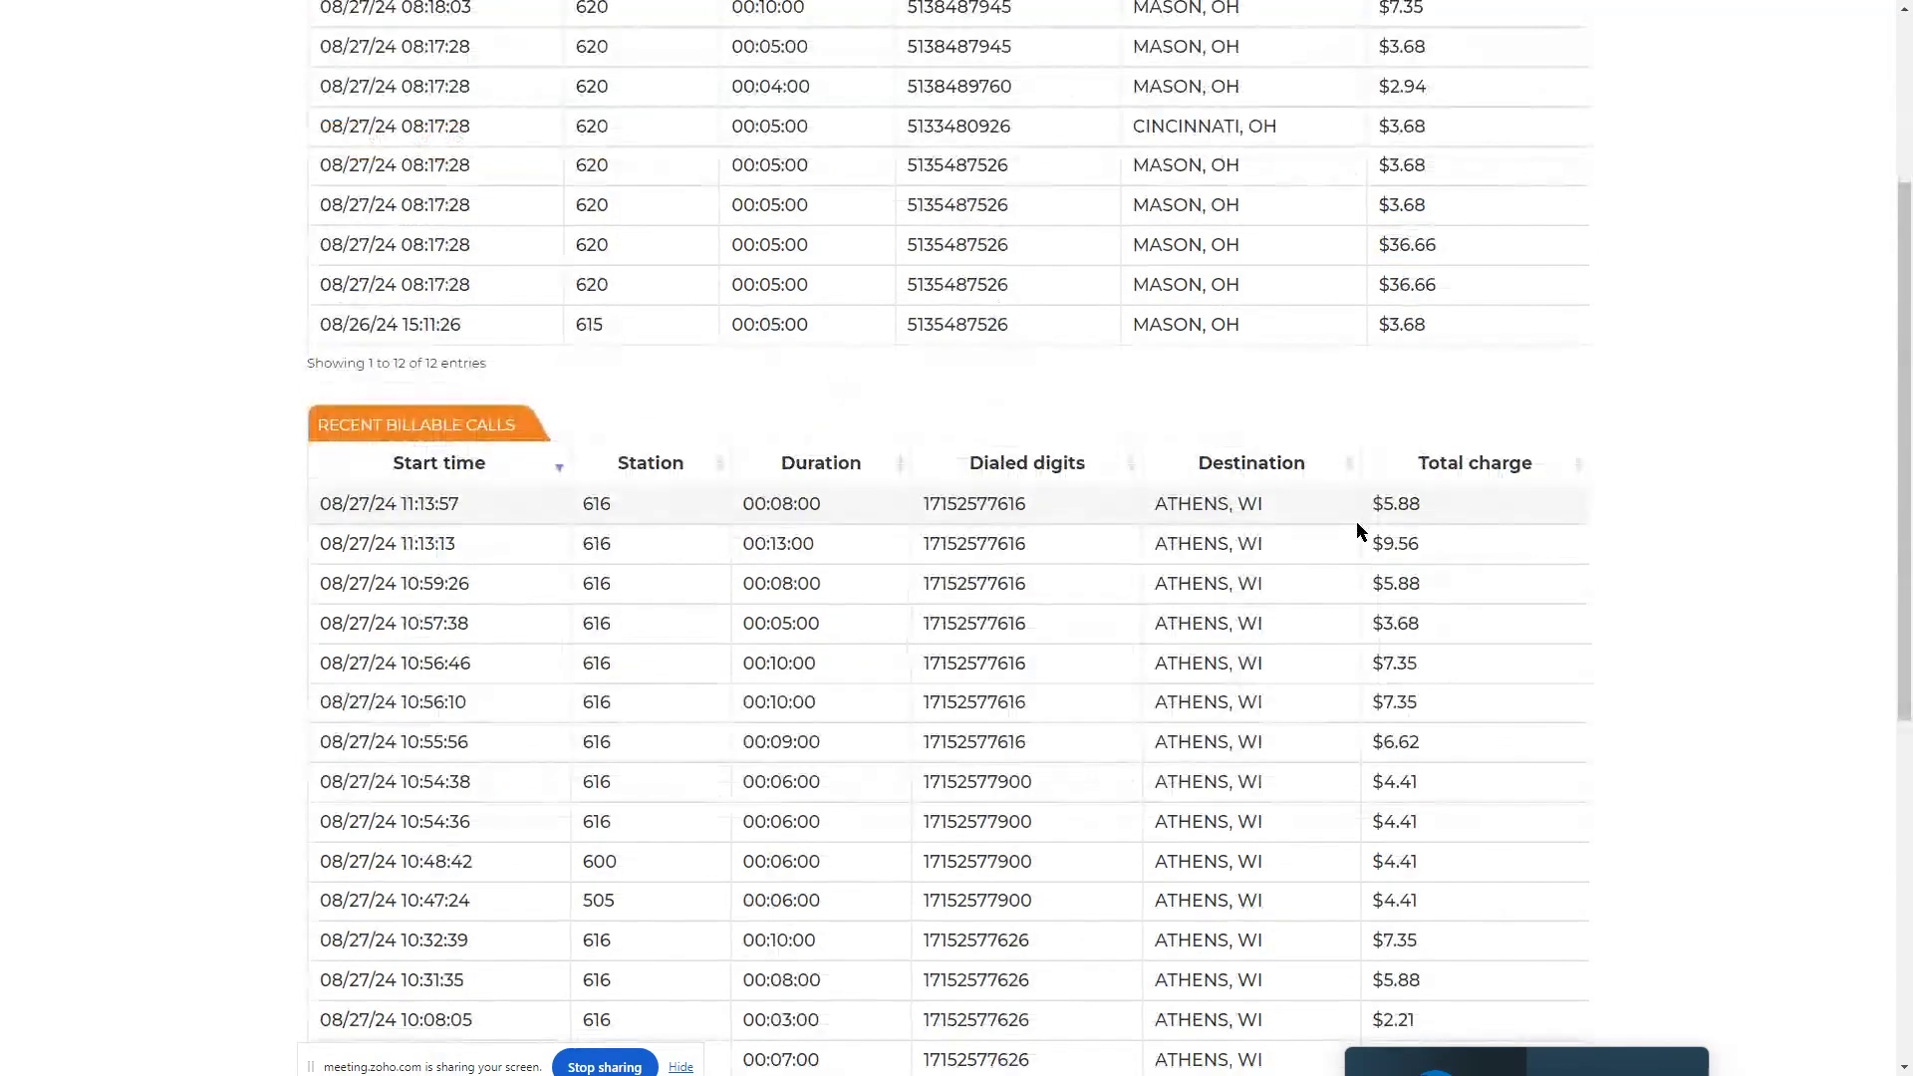
scroll(1355, 522, down, 6)
scroll(981, 523, up, 10)
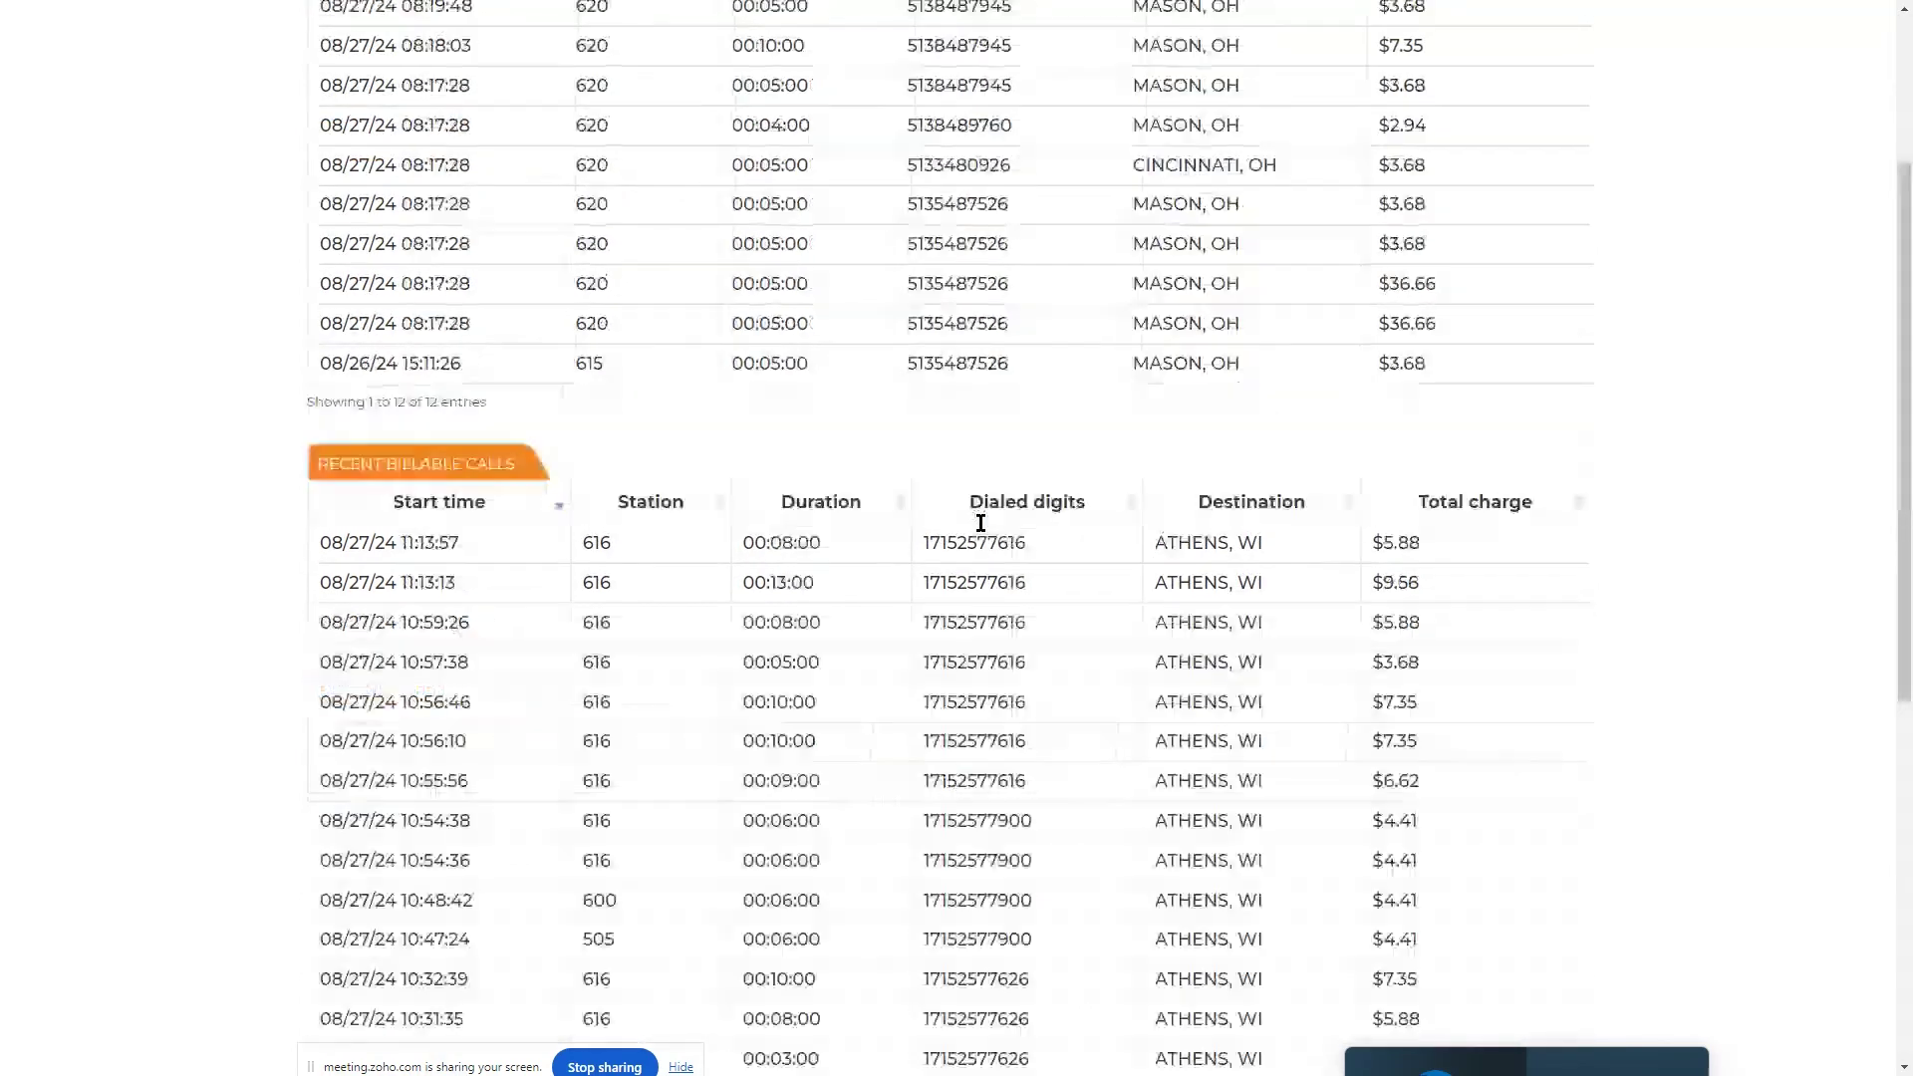
- Open the full recent calls list and look through the destinations, call types and total charges
click(1001, 78)
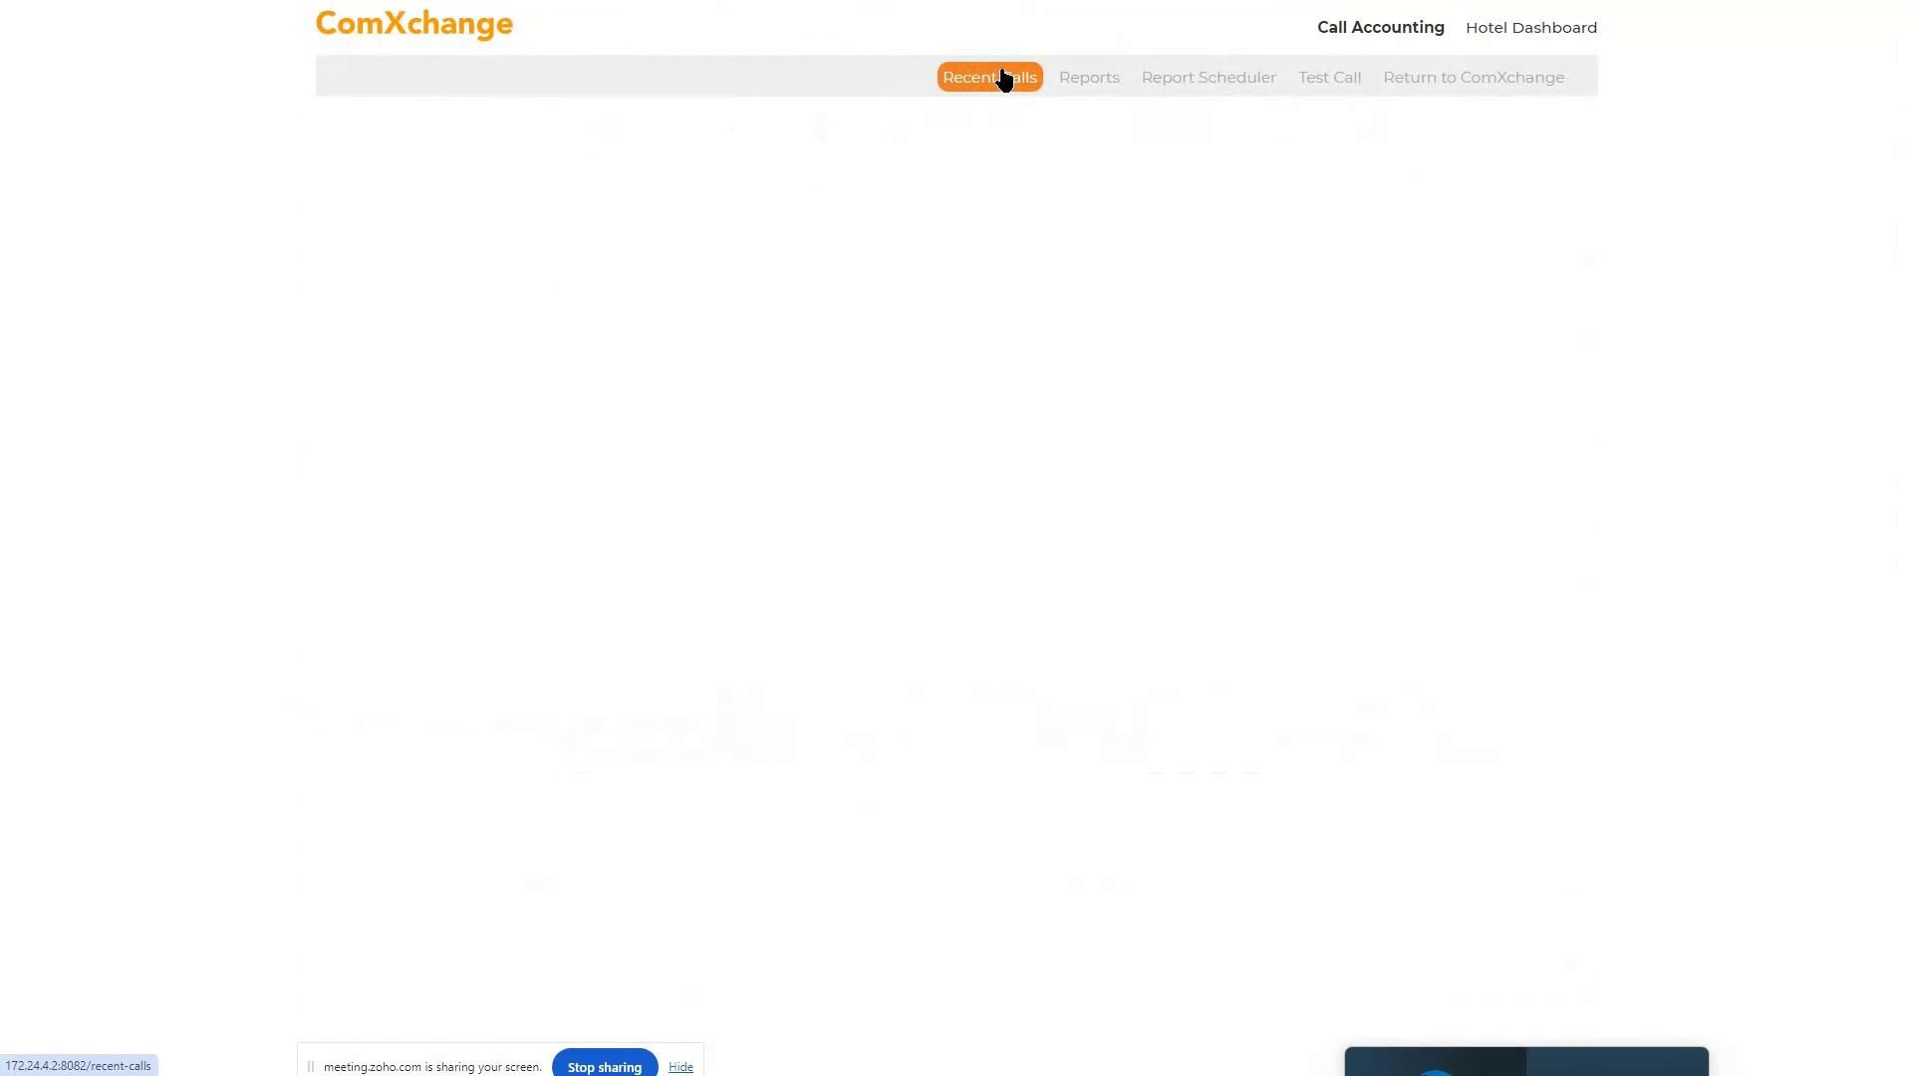
drag(1495, 223, 1242, 175)
click(1272, 252)
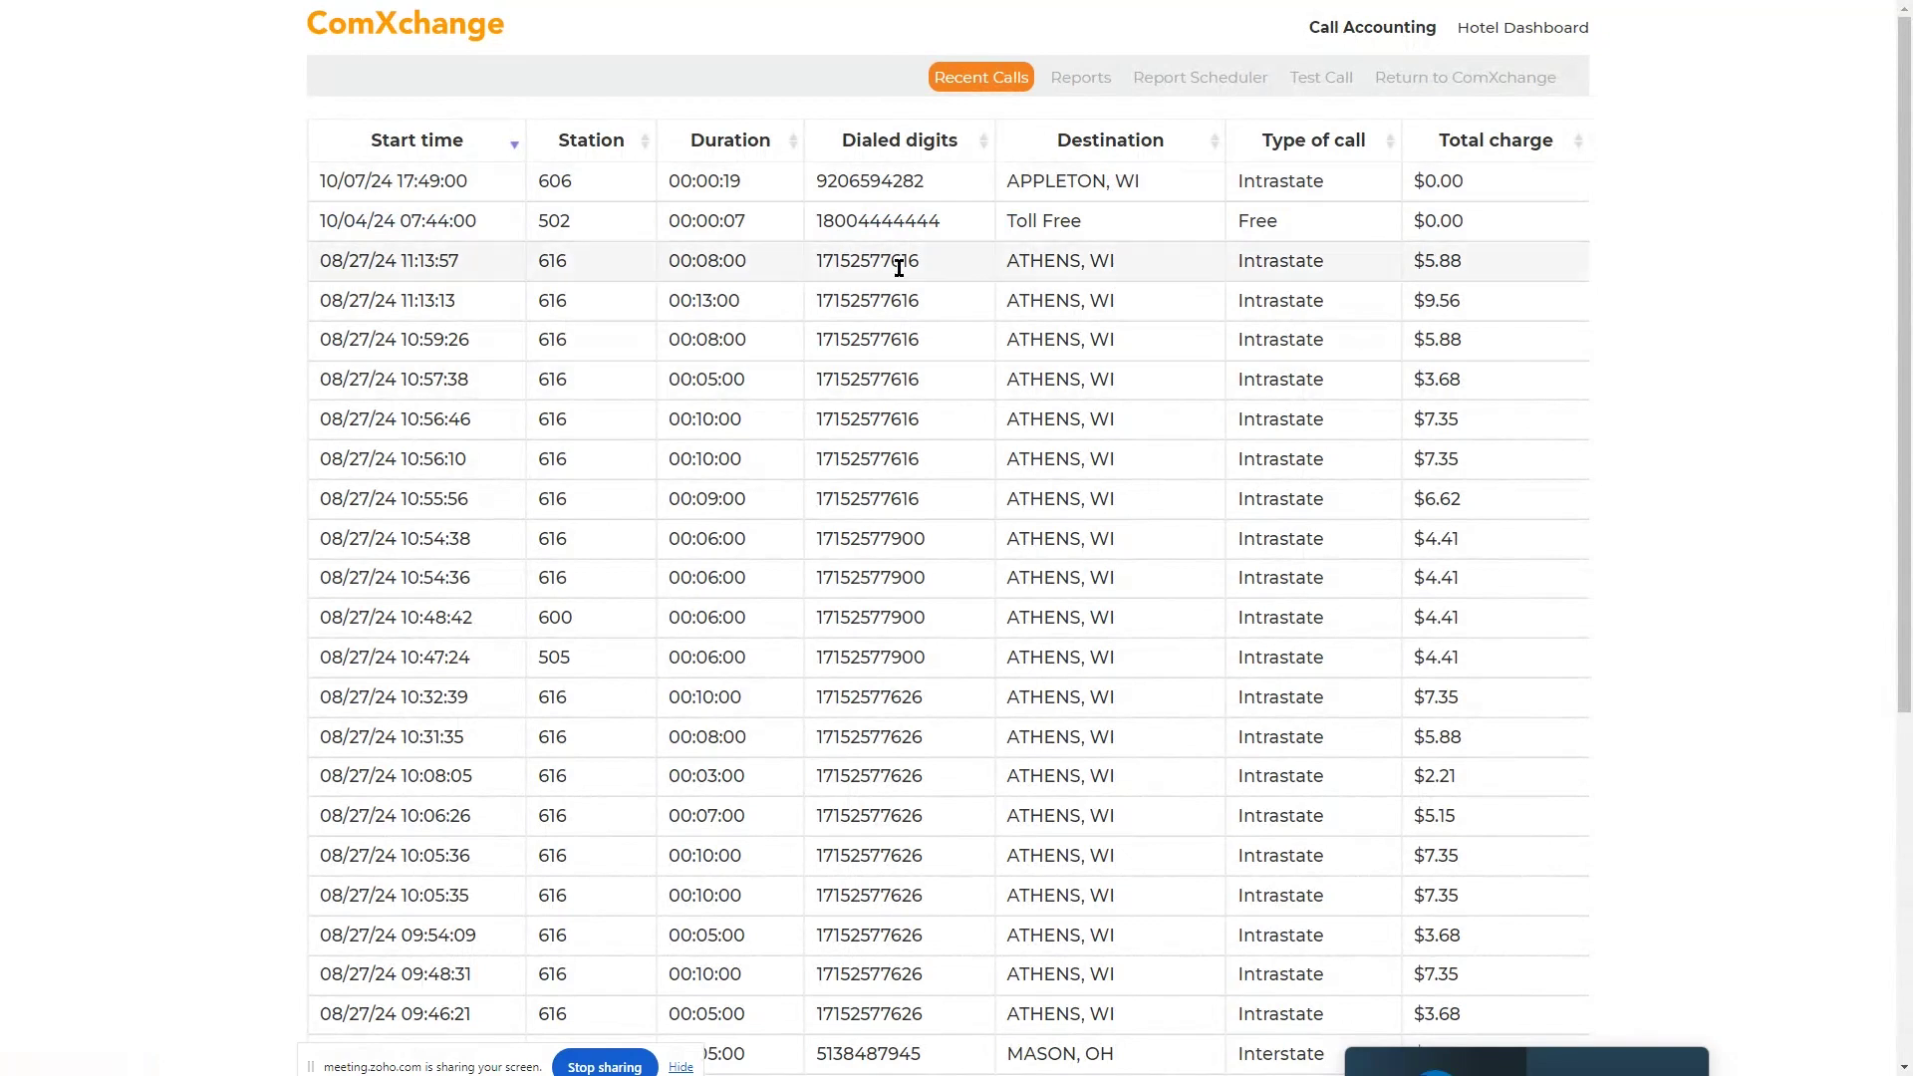
scroll(1200, 289, down, 5)
scroll(1206, 279, up, 5)
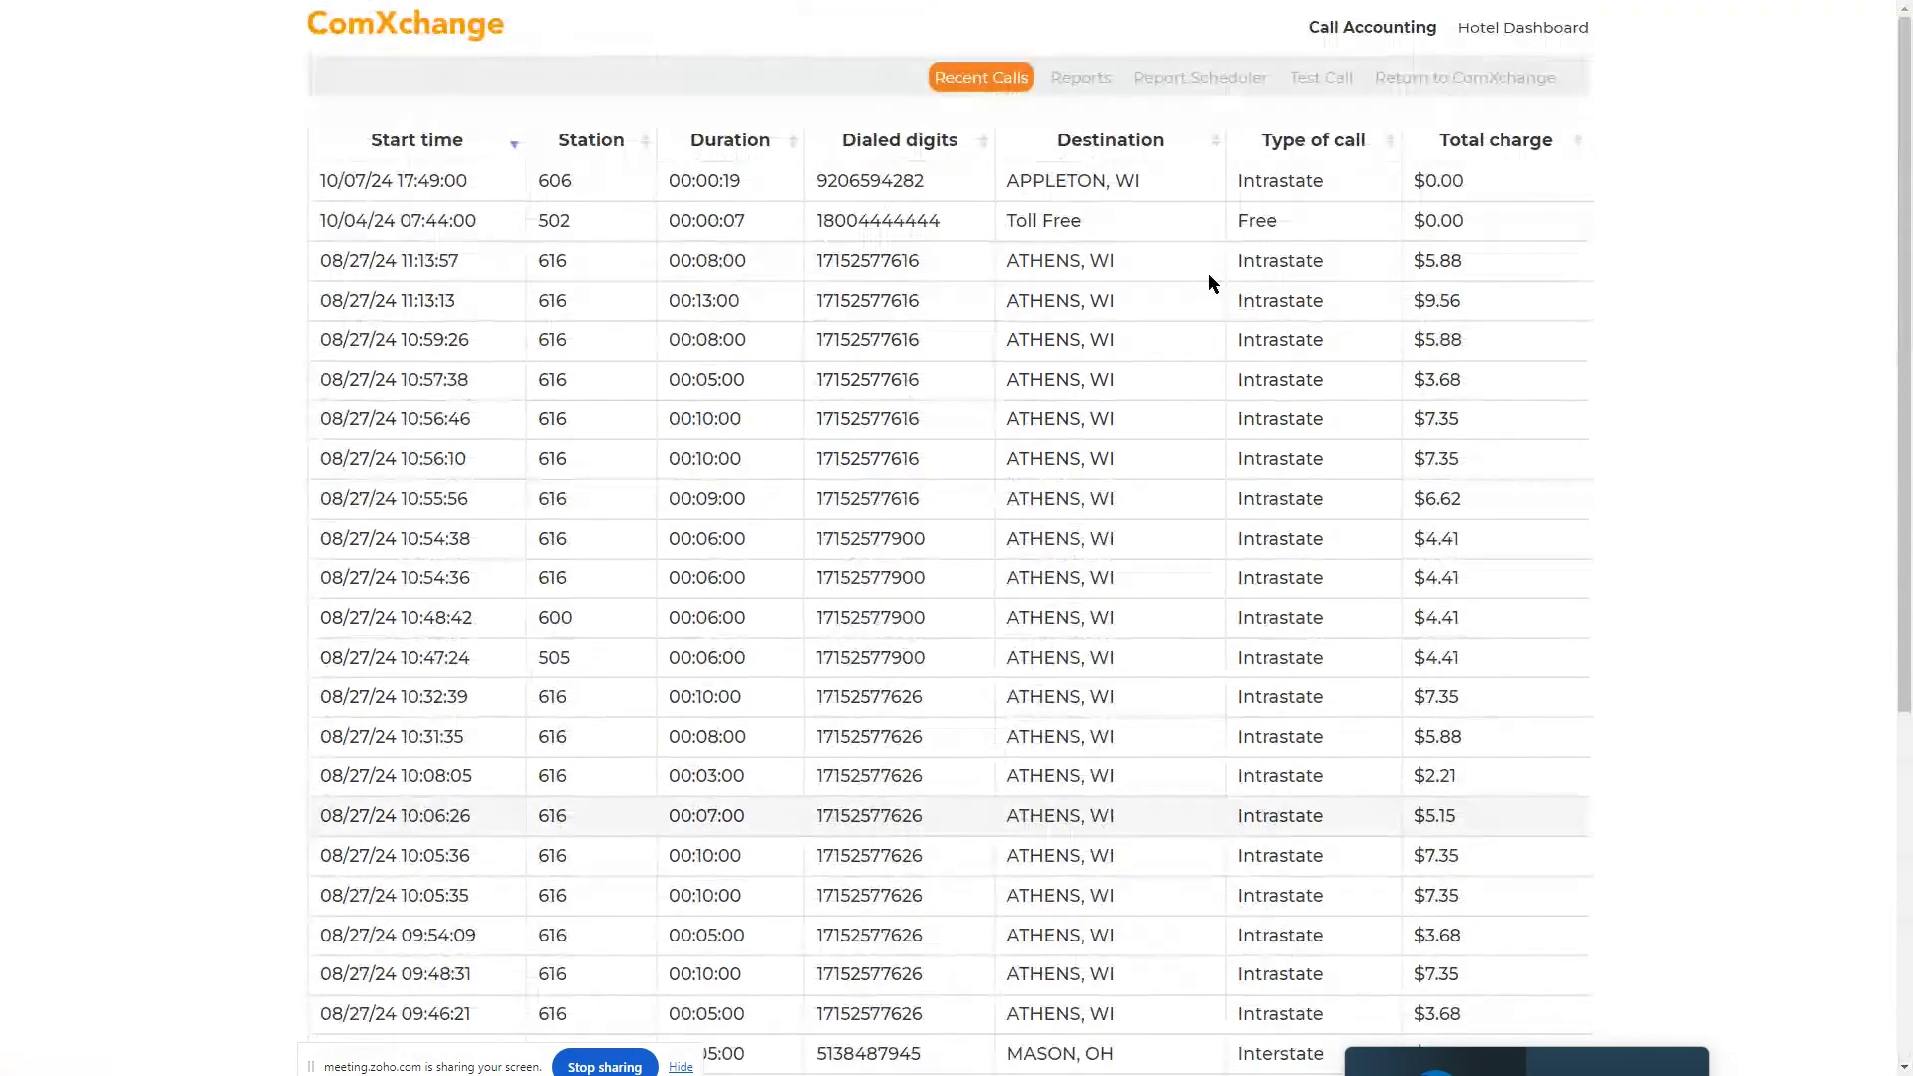
- Open the call accounting reports, expand the list to all report types, and view the report scheduler
click(1090, 85)
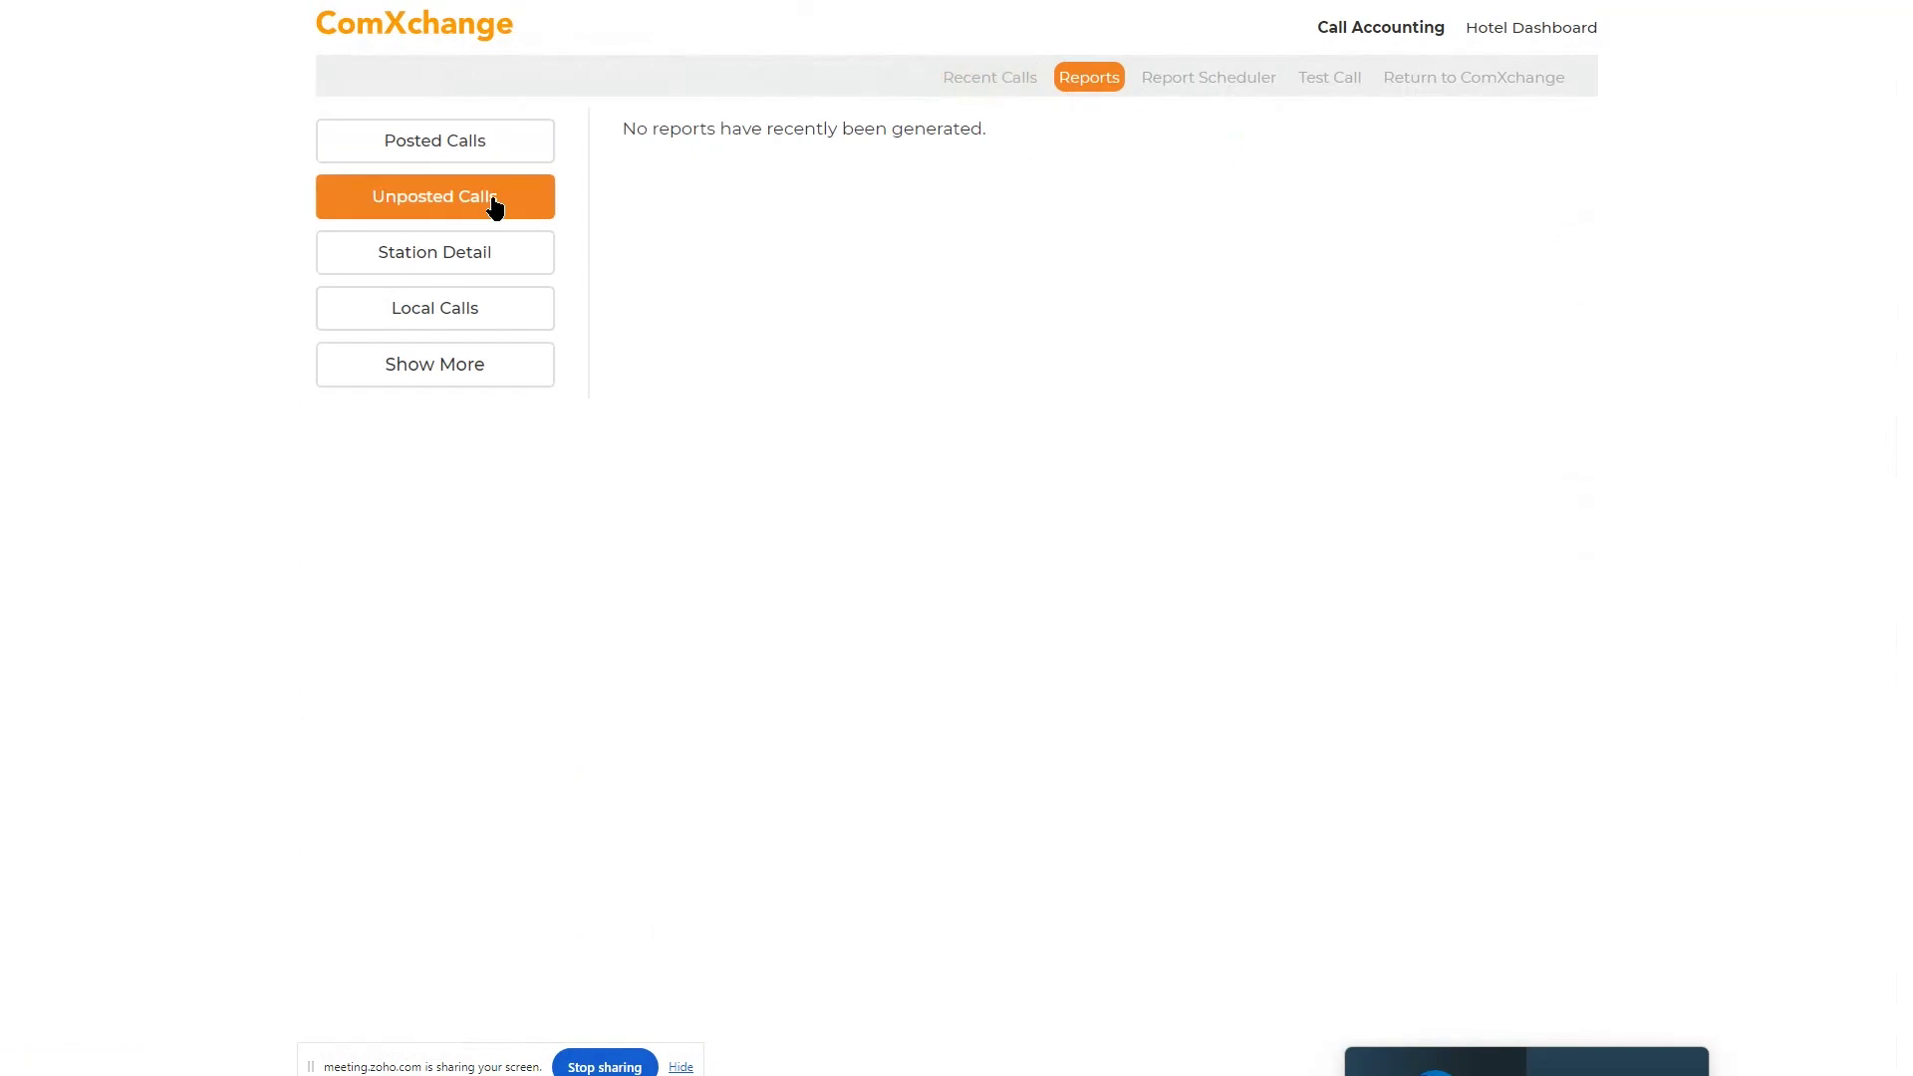
click(468, 364)
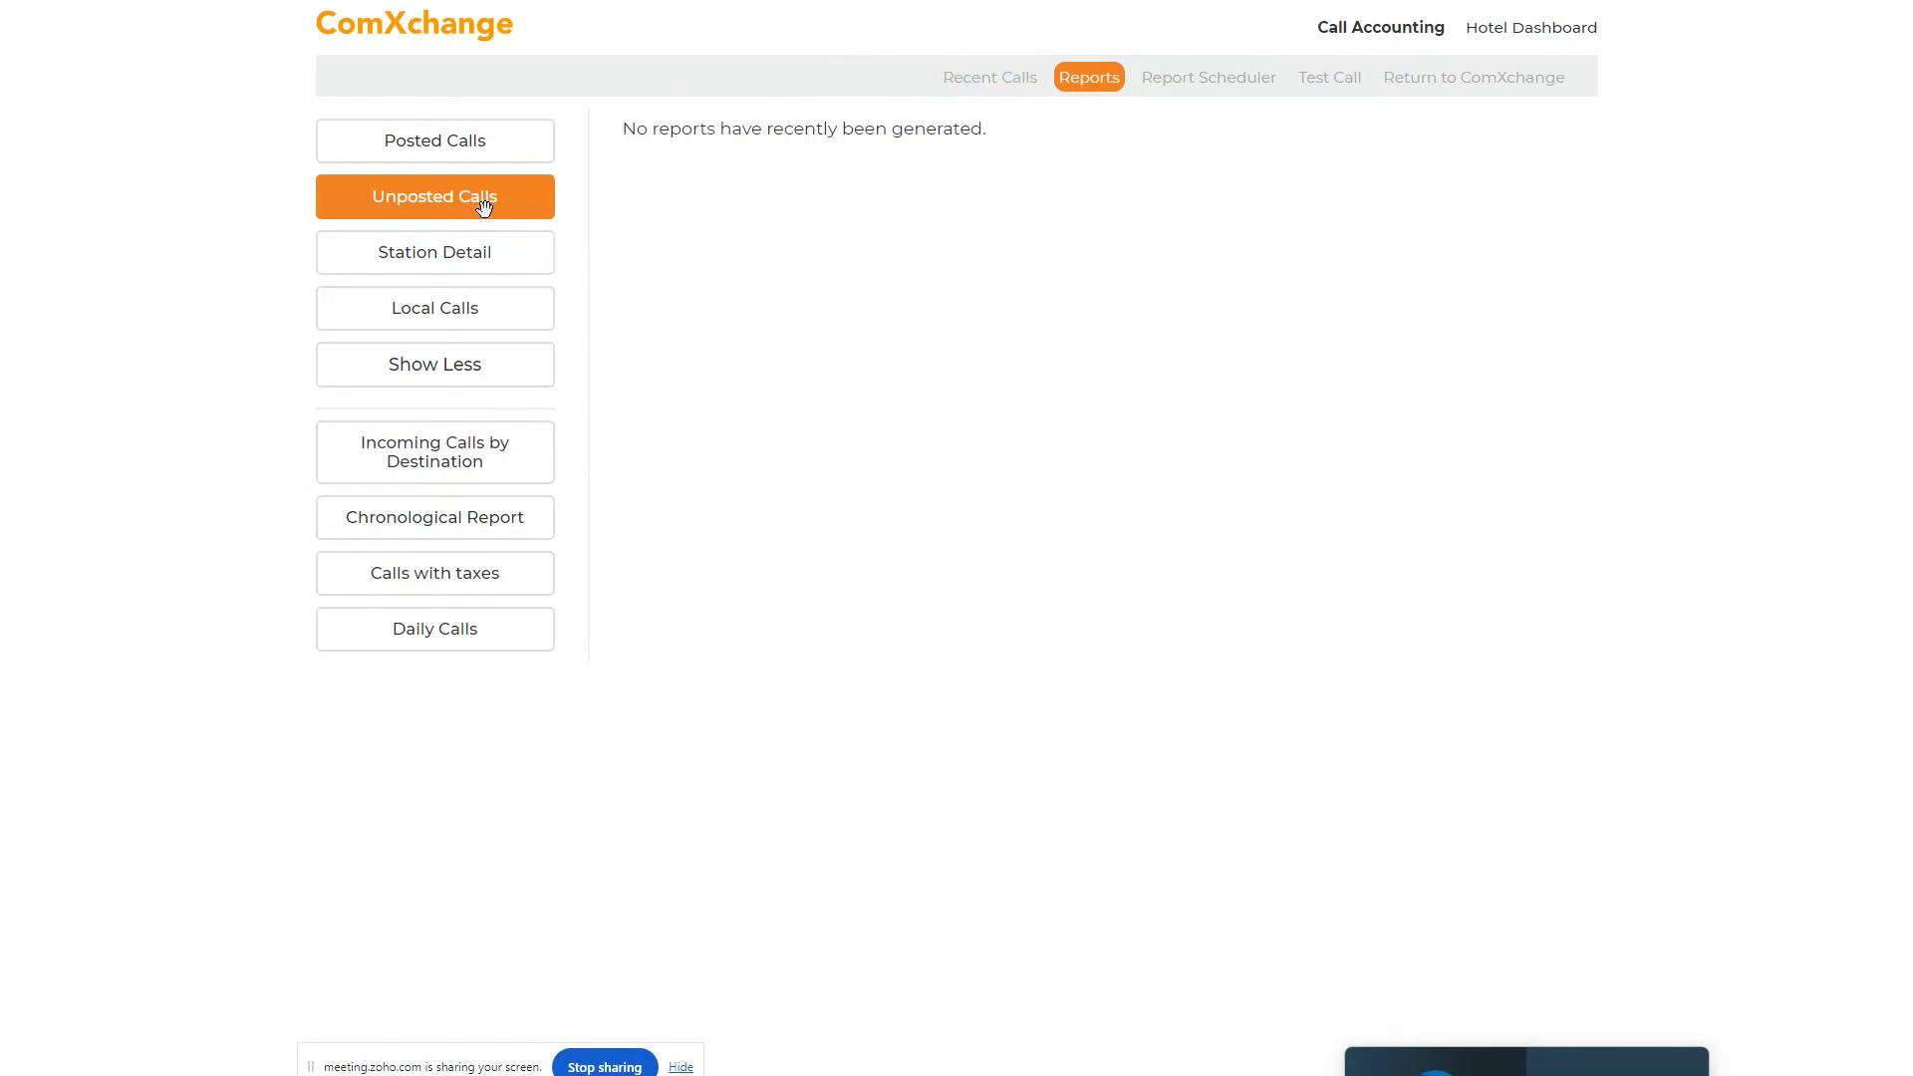
click(1175, 76)
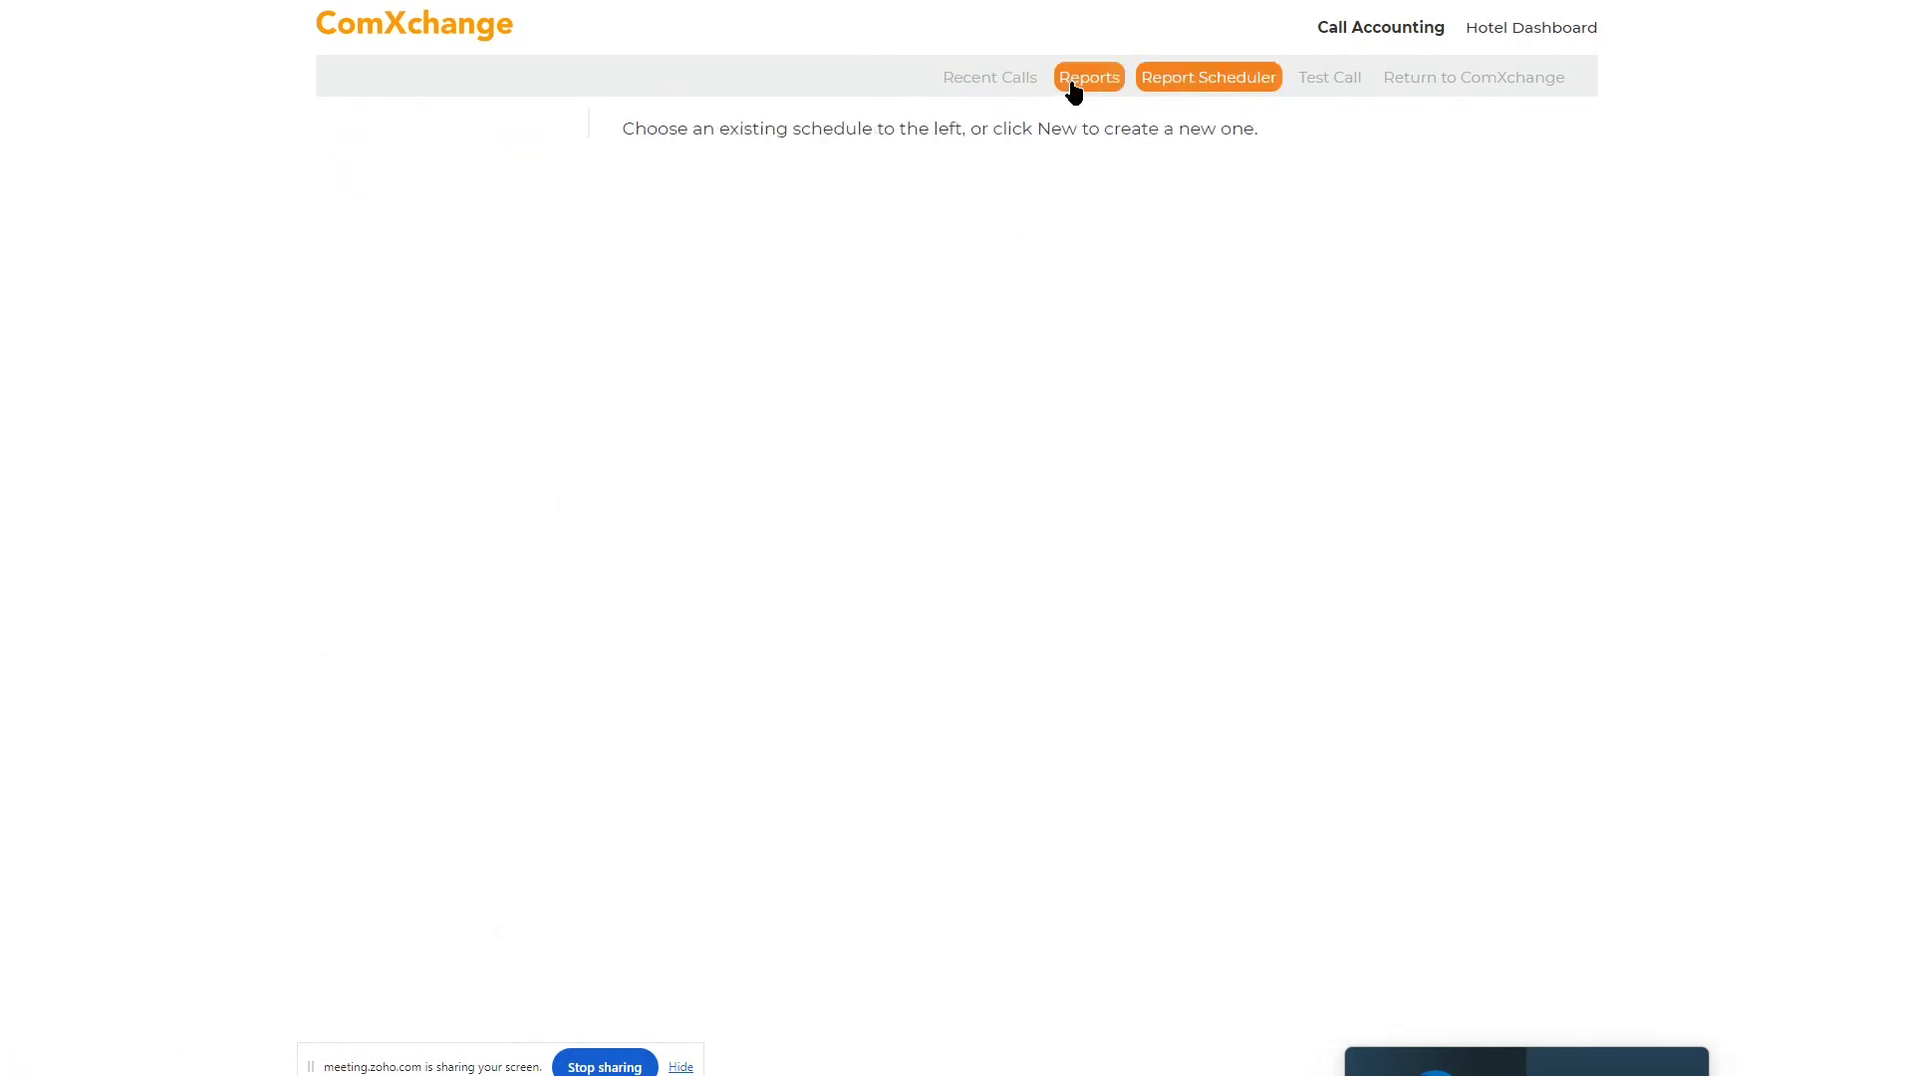
- Open the test call form and browse the stations available for the call
click(1329, 87)
click(376, 221)
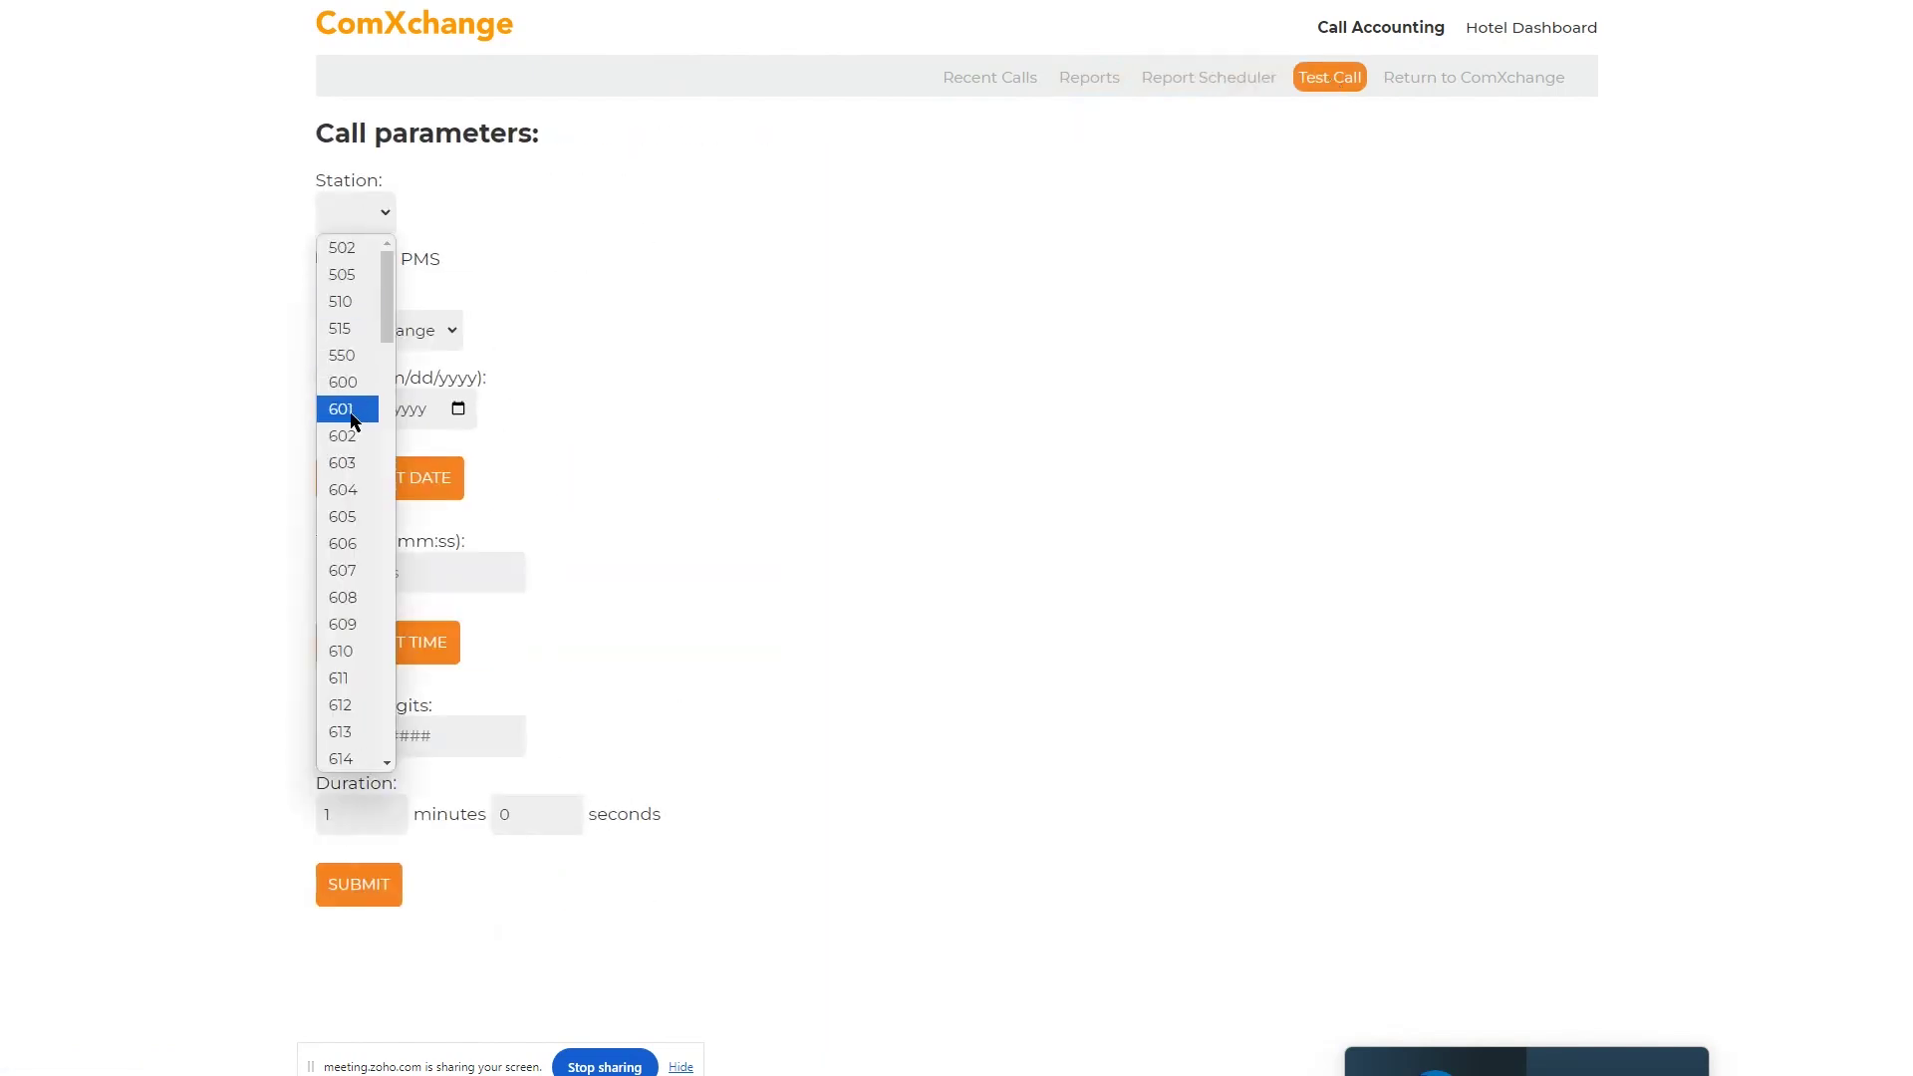
scroll(345, 446, down, 7)
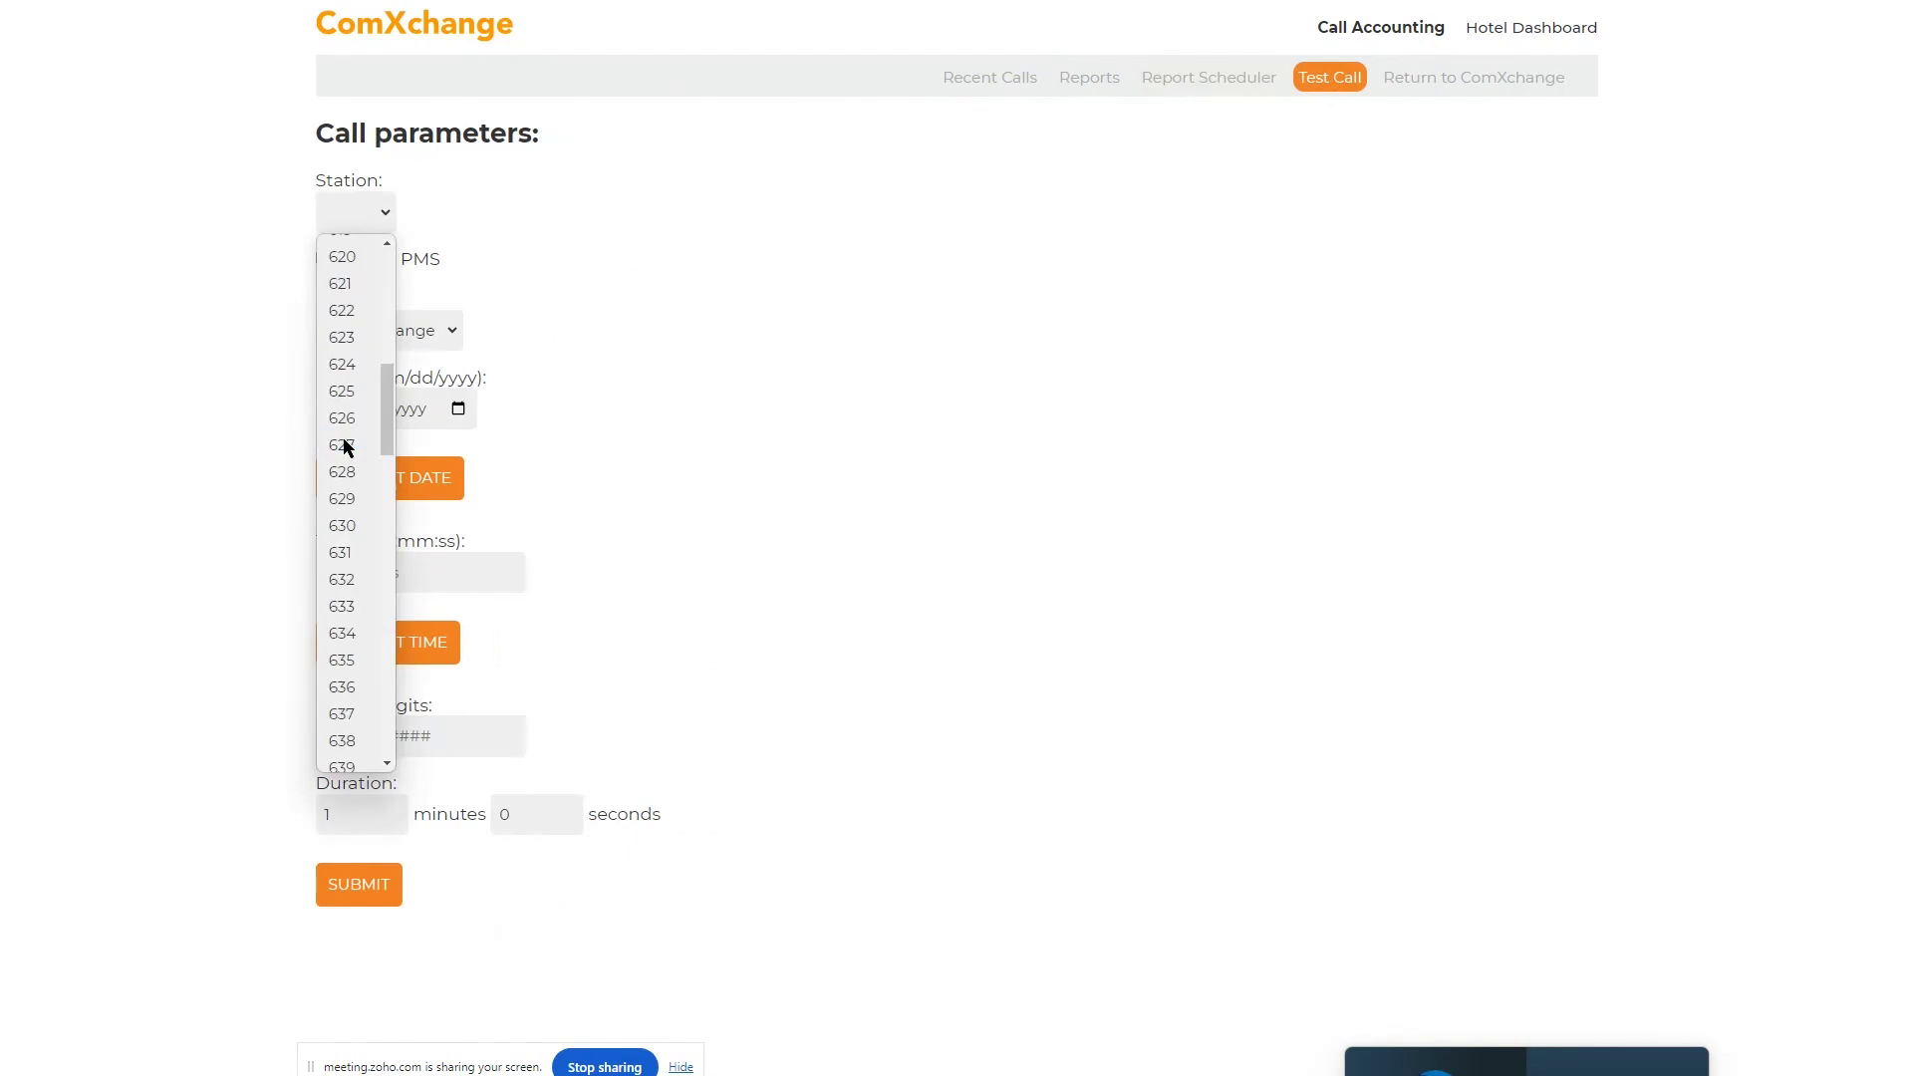
- Revisit the report scheduler and the reports page, and return to the test call parameters
click(1198, 91)
click(1096, 83)
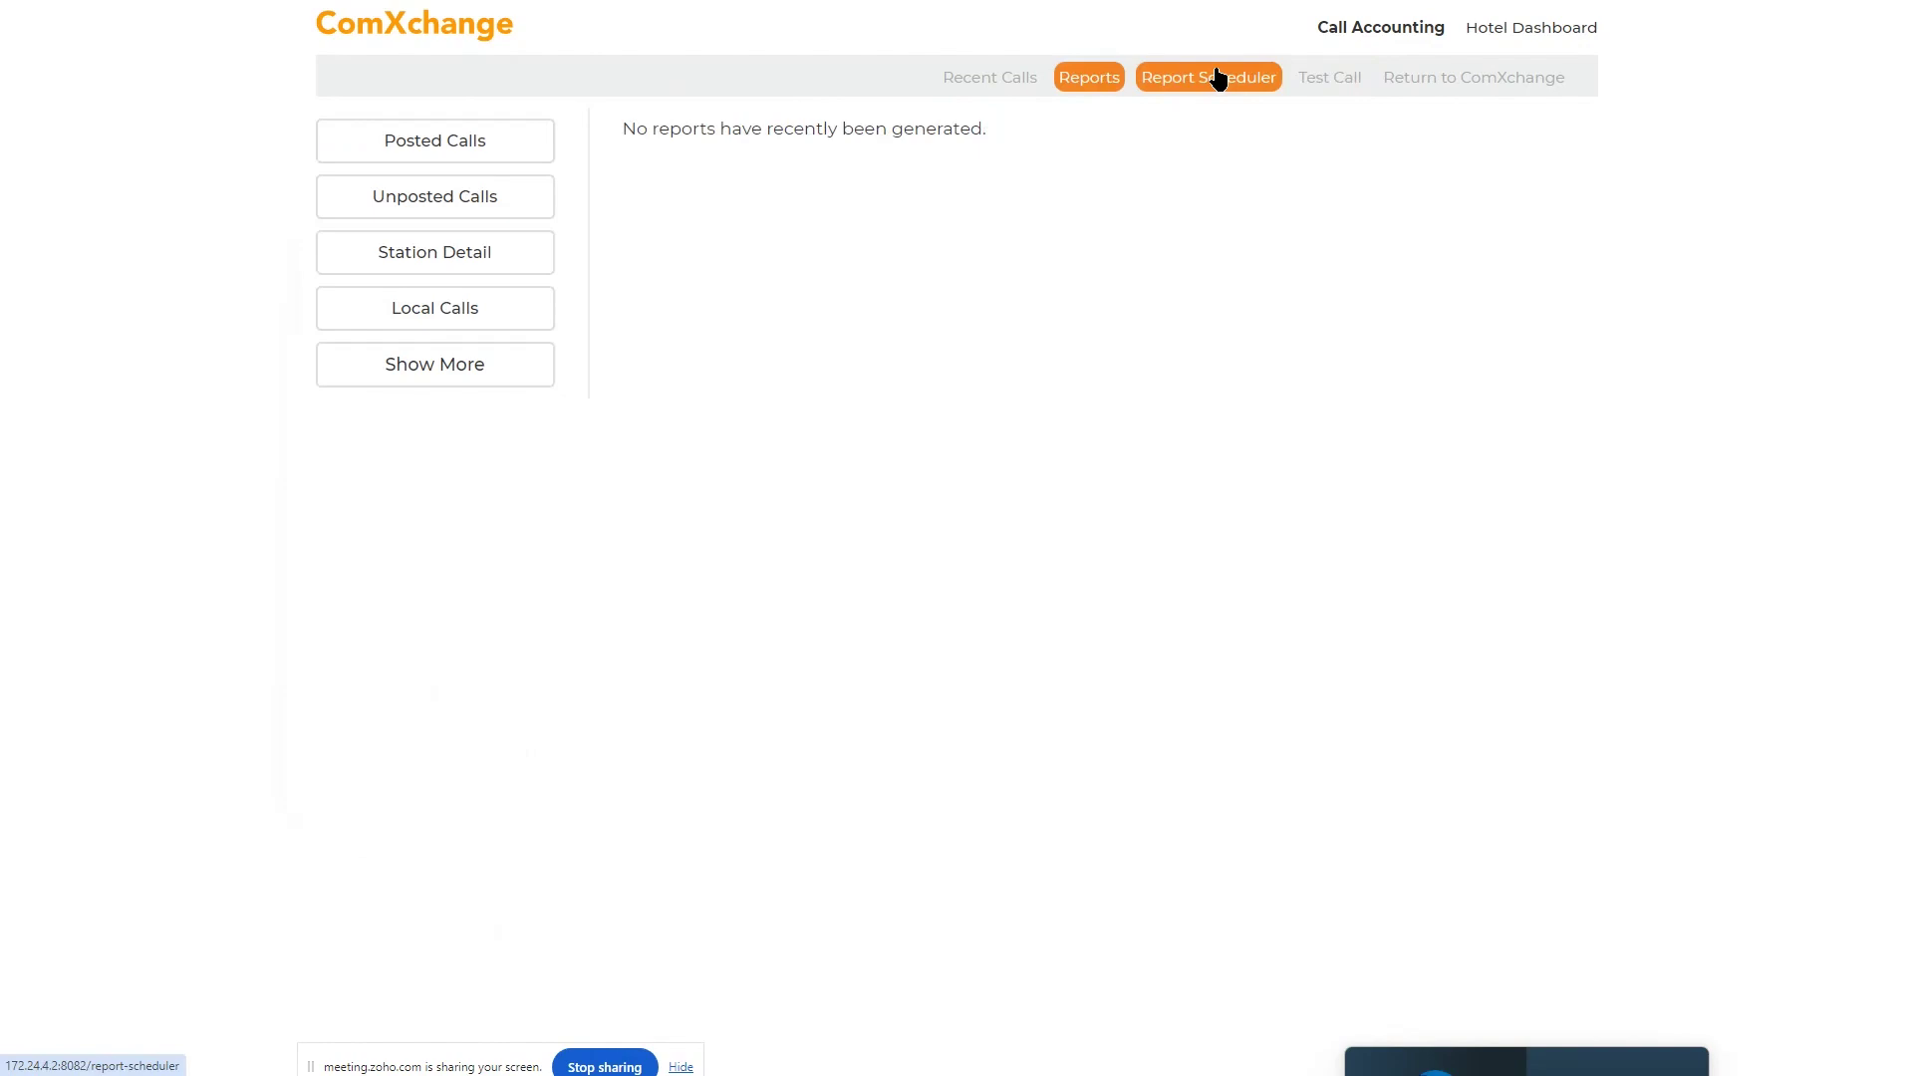
click(1311, 80)
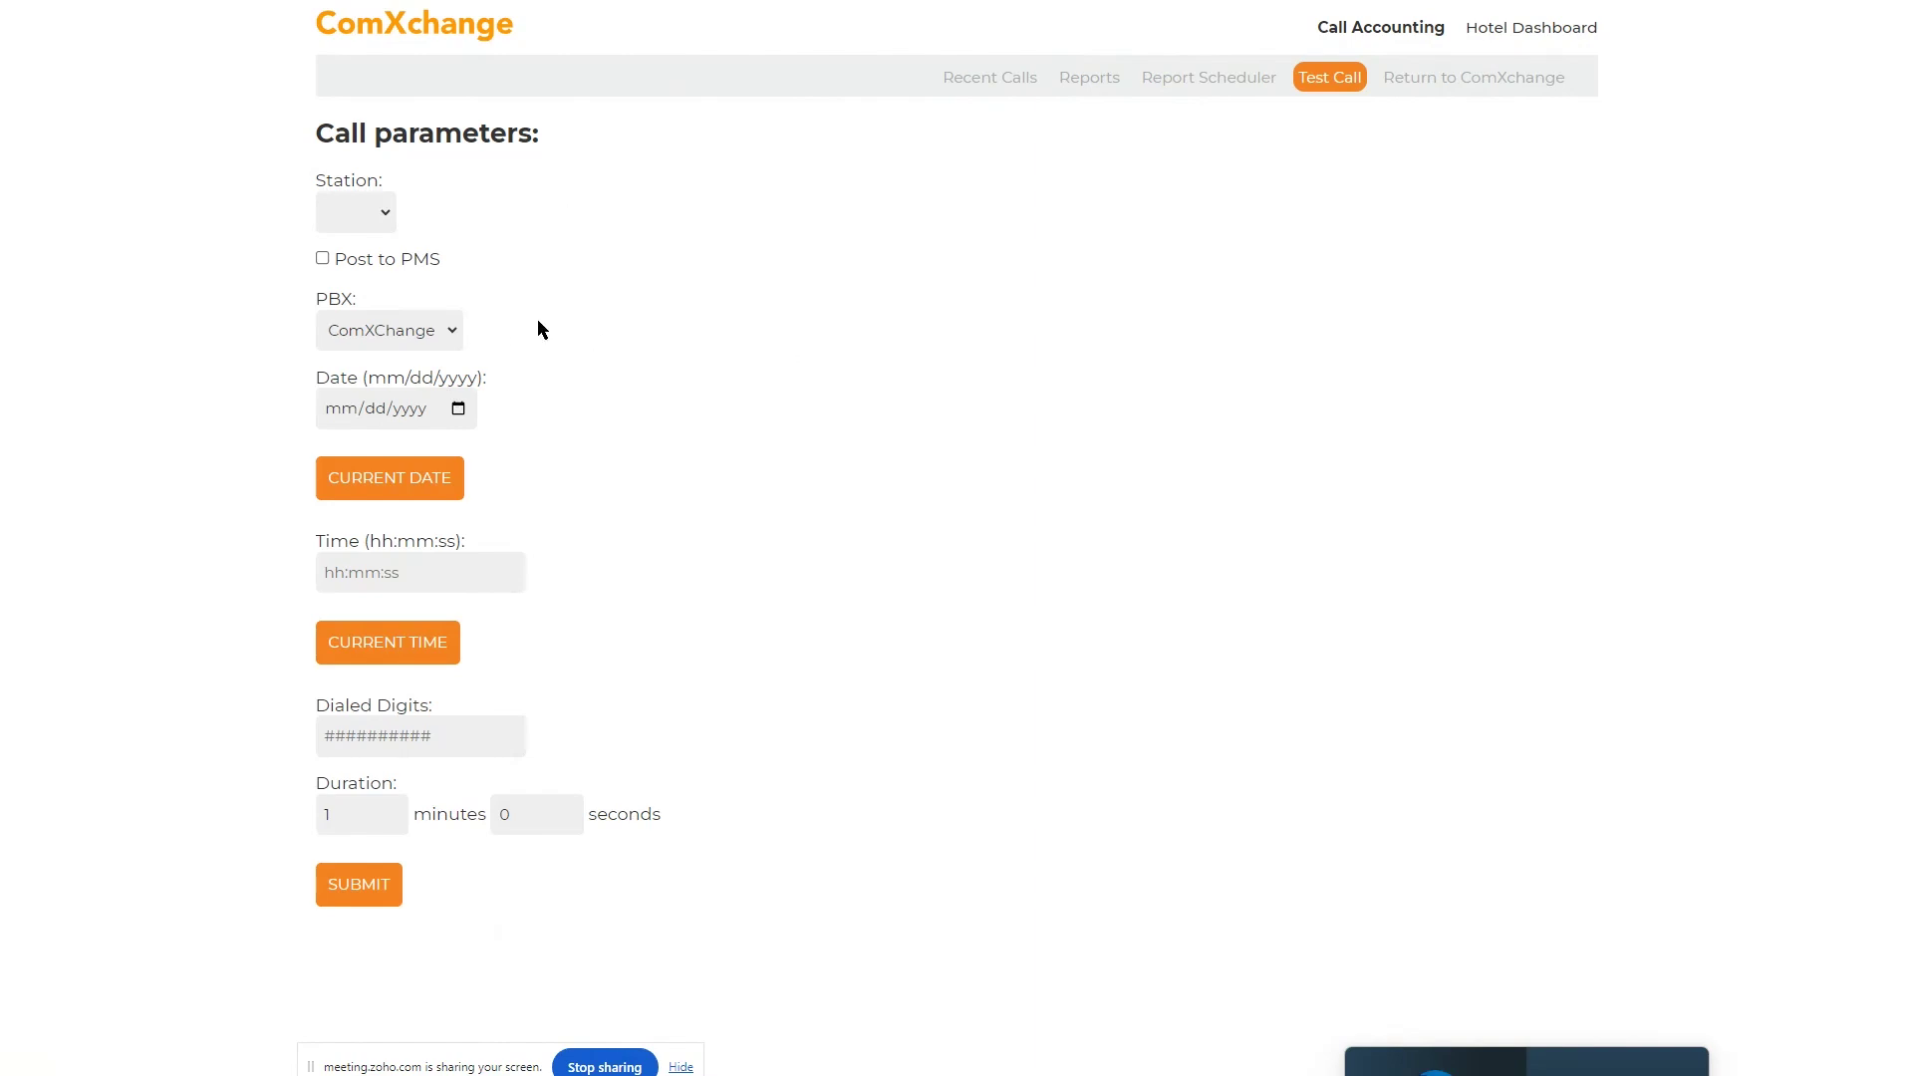
- Set the test call to station 602 on the ComXChange PBX with the current date and current time
click(365, 209)
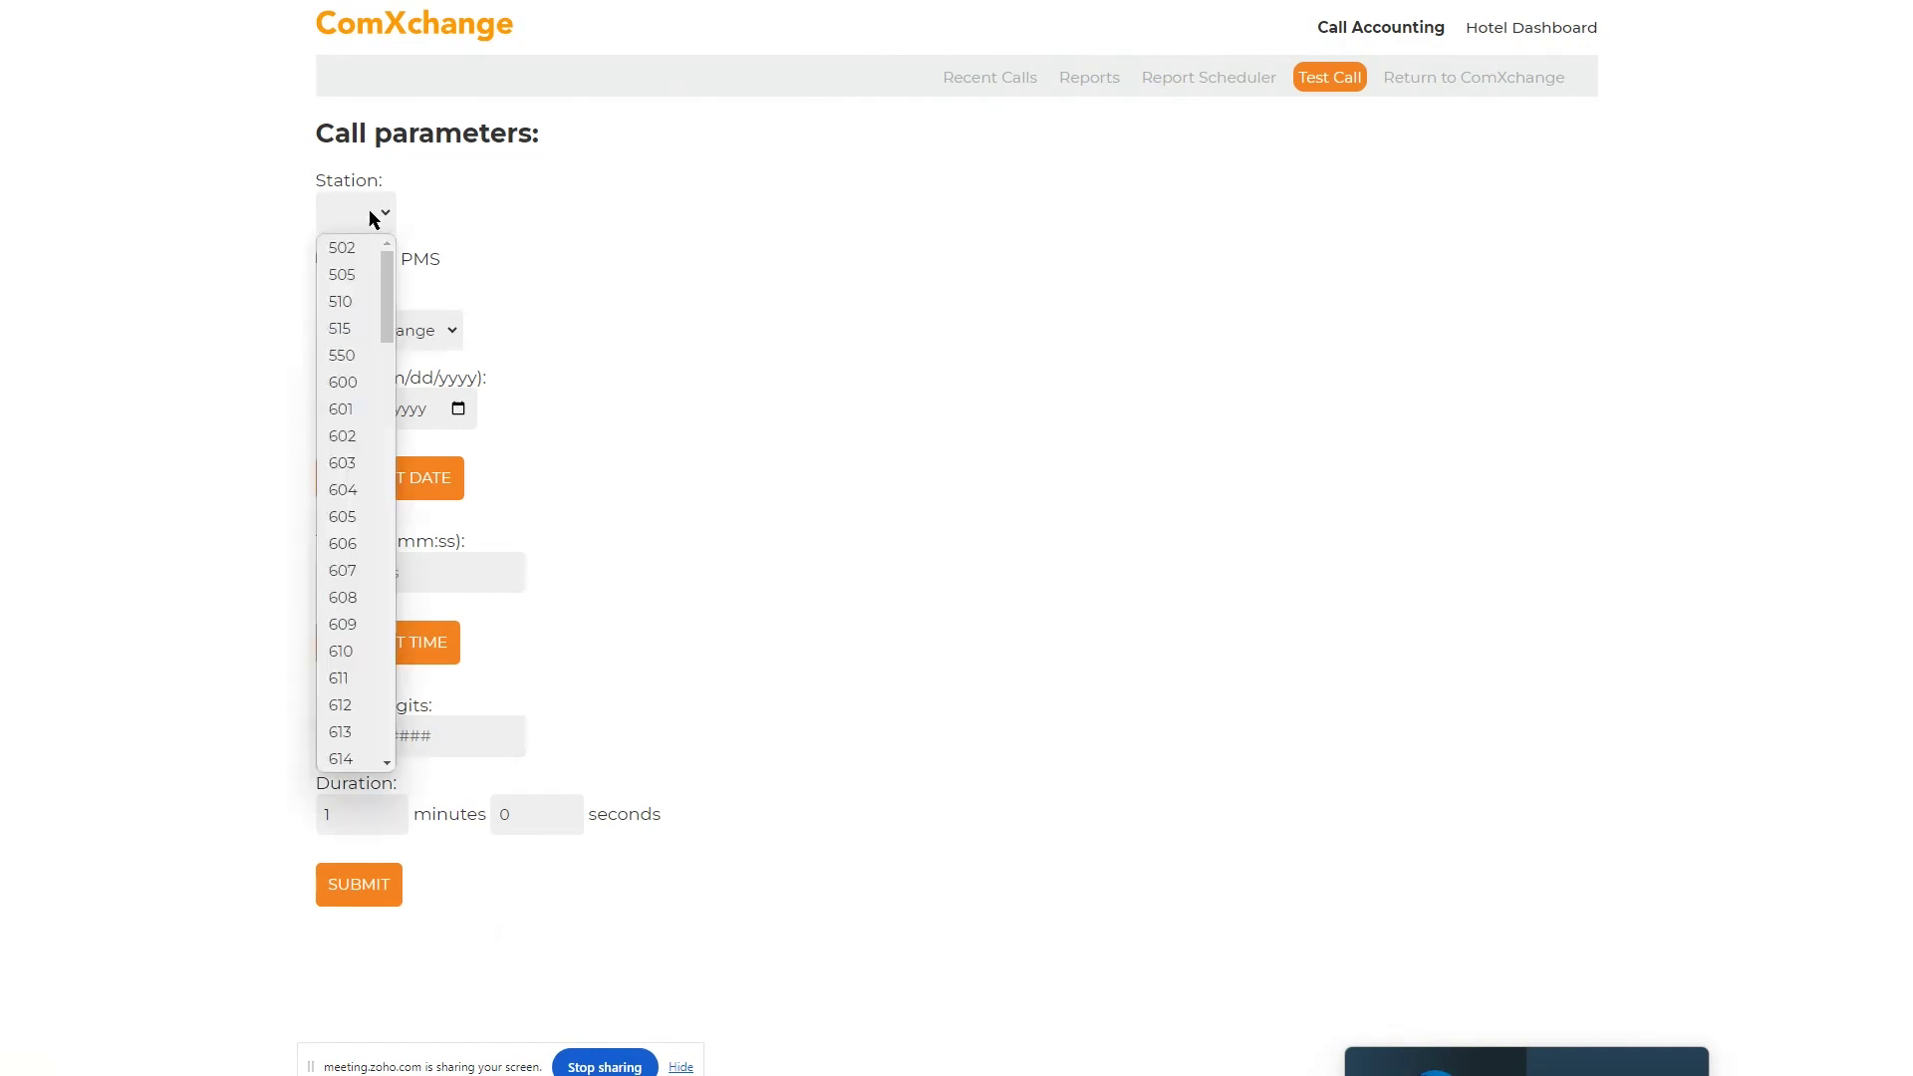
click(350, 438)
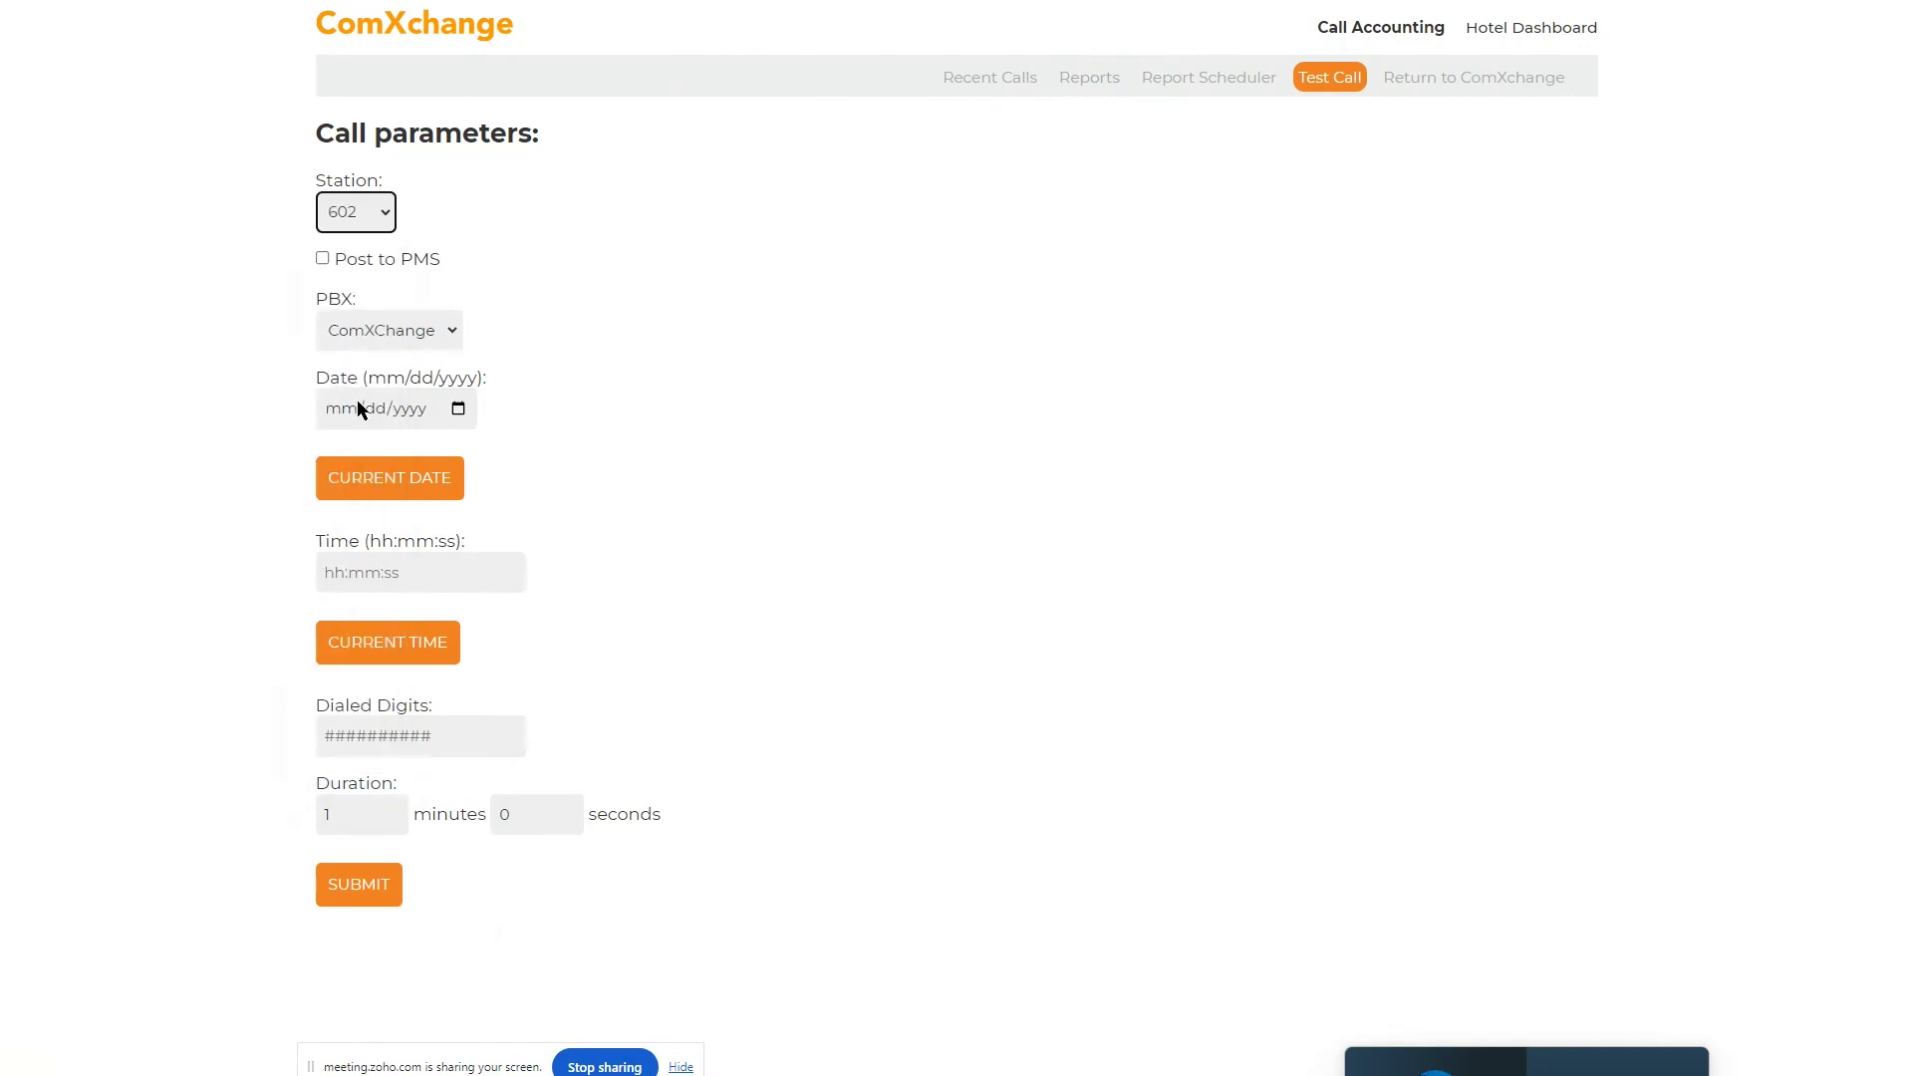
click(414, 334)
click(399, 363)
click(439, 409)
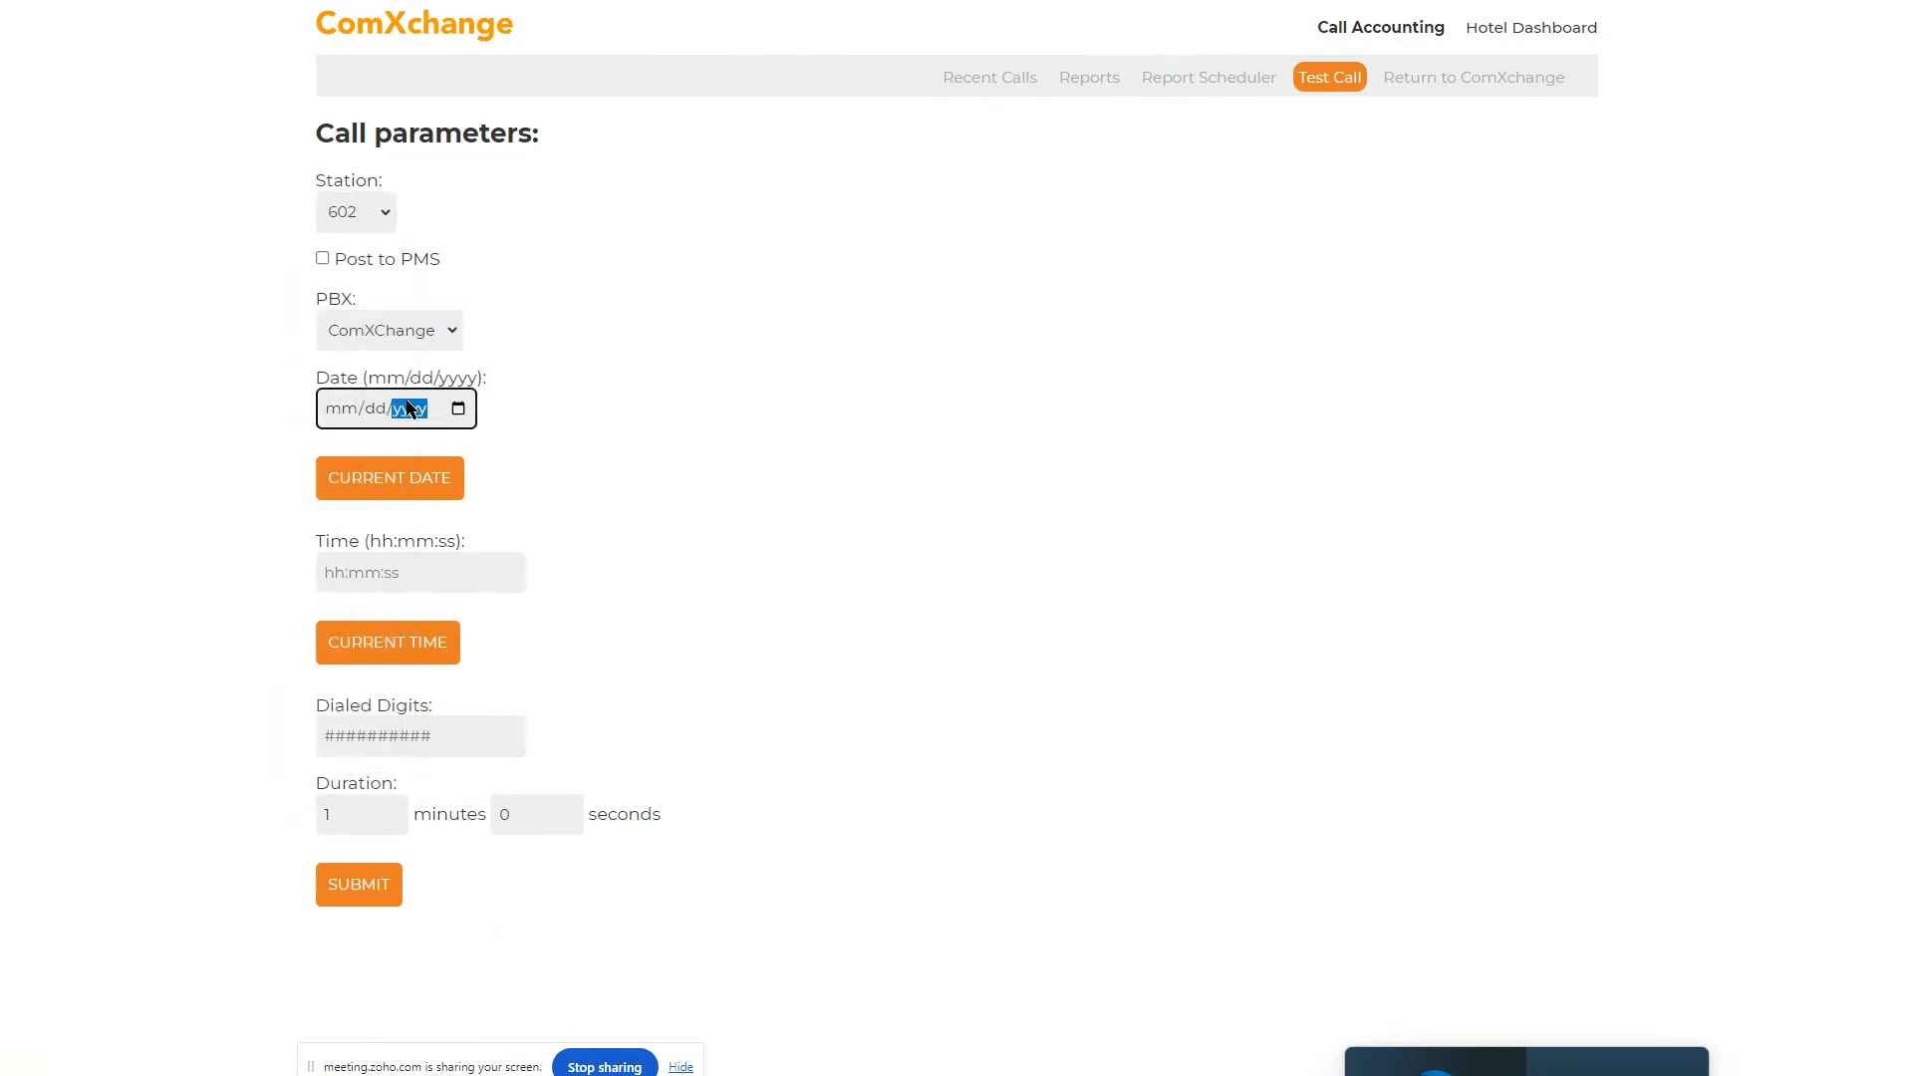
click(459, 408)
click(373, 495)
click(395, 652)
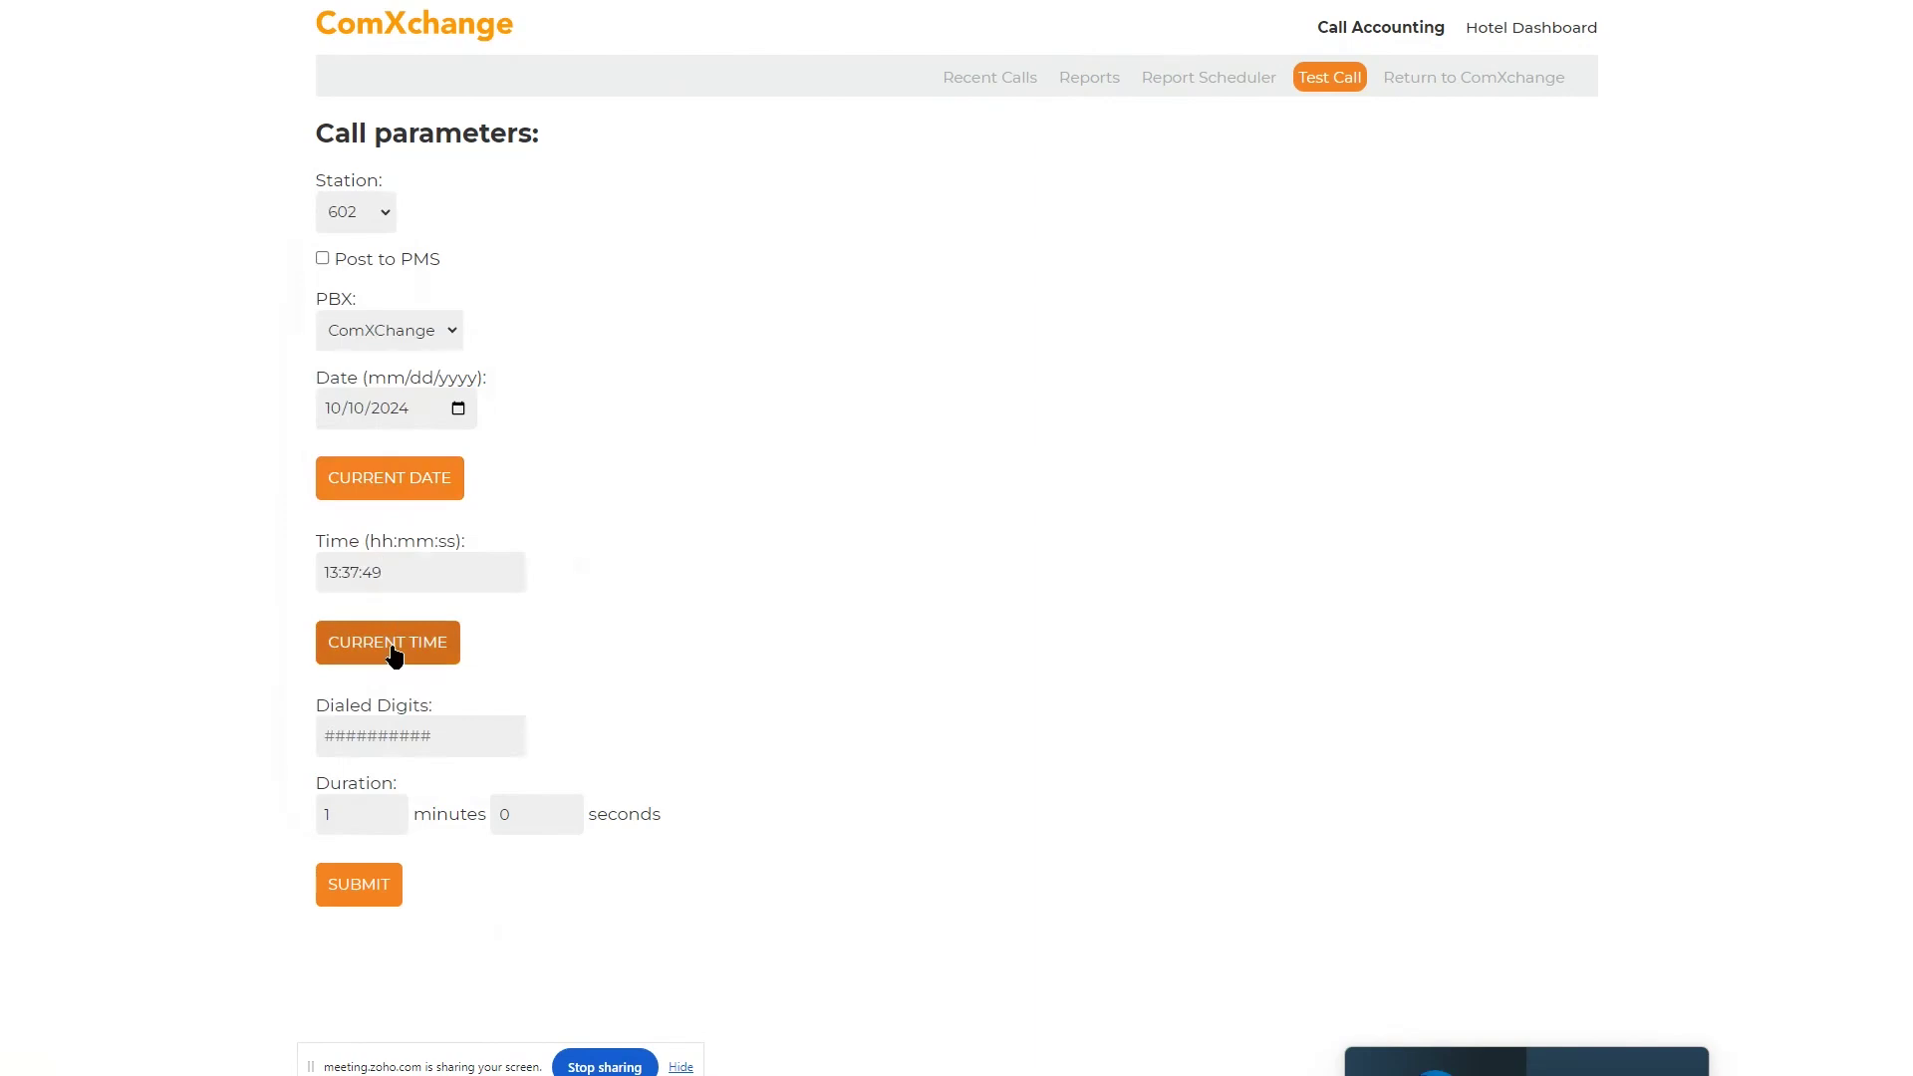
- Set the call duration to 5 minutes, enter a sample number as the dialed digits, and submit the test call
click(377, 722)
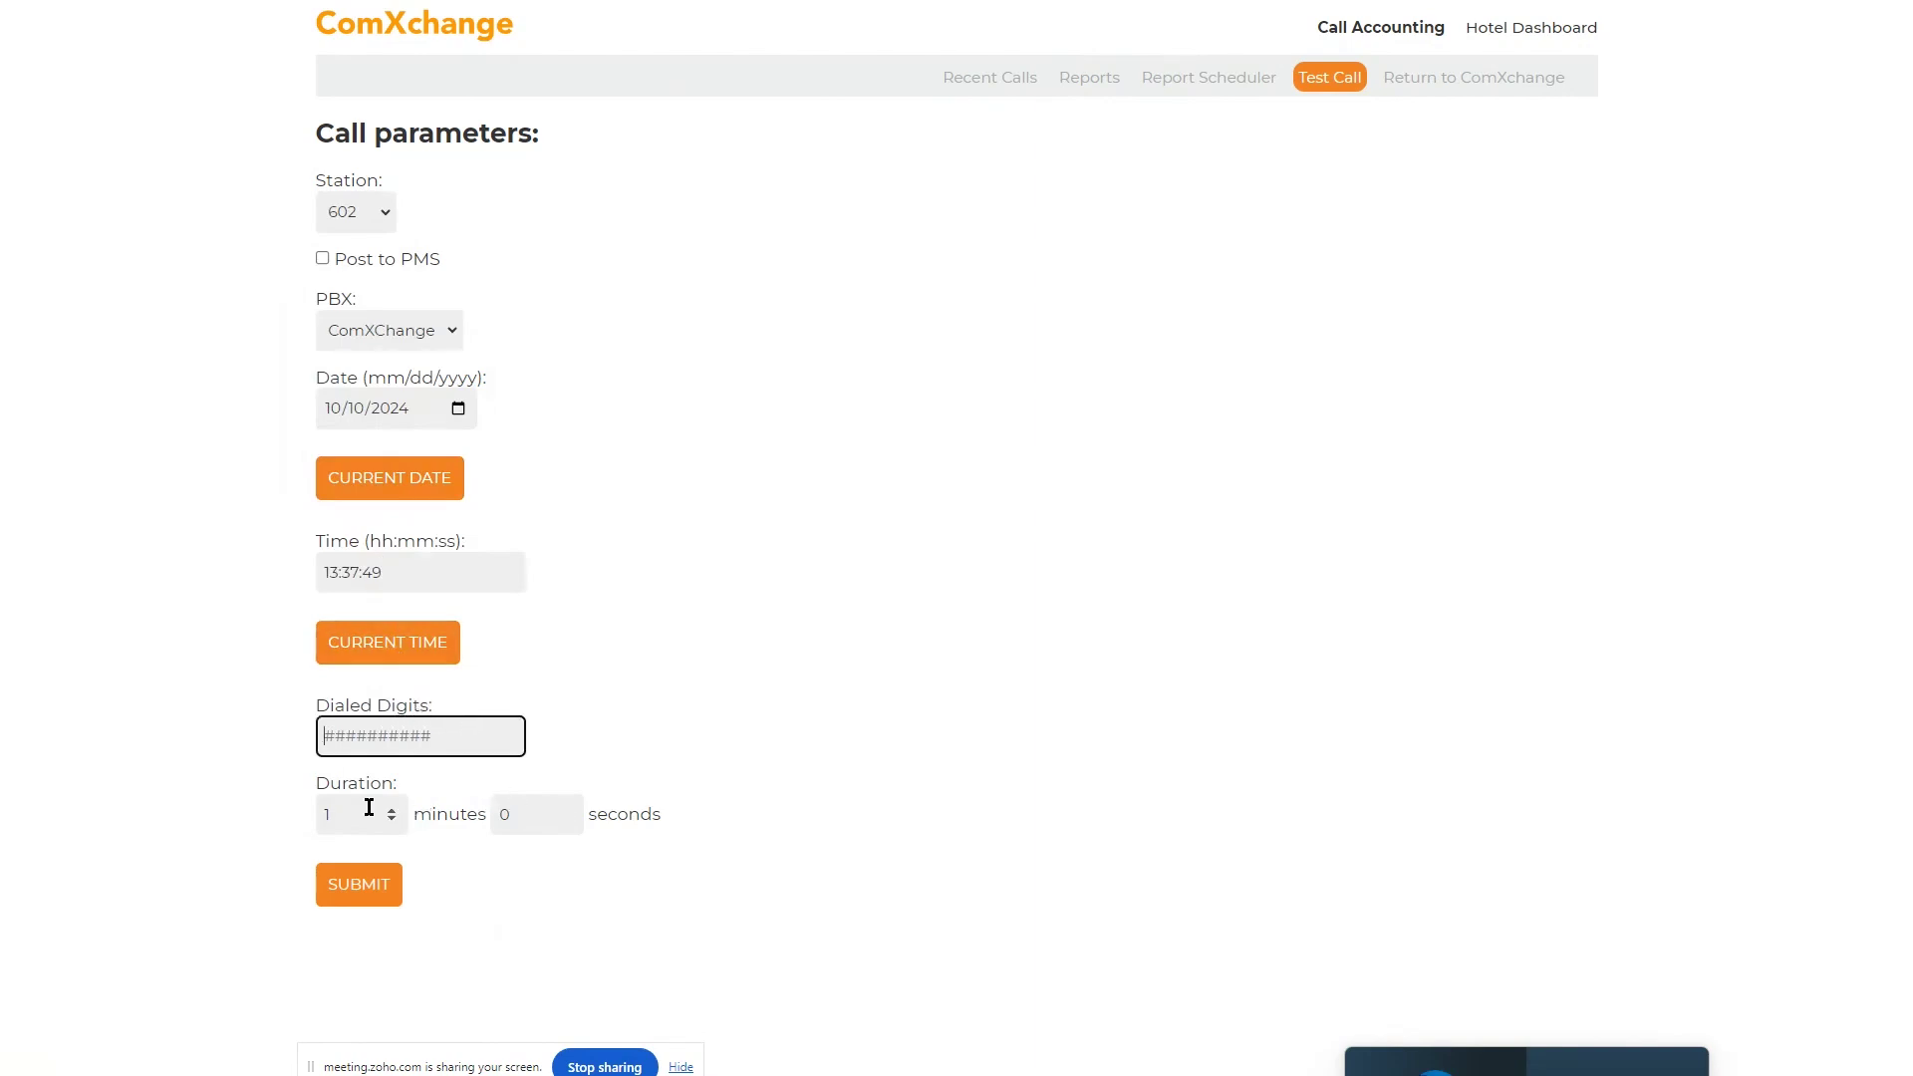
key(Tab)
text(5)
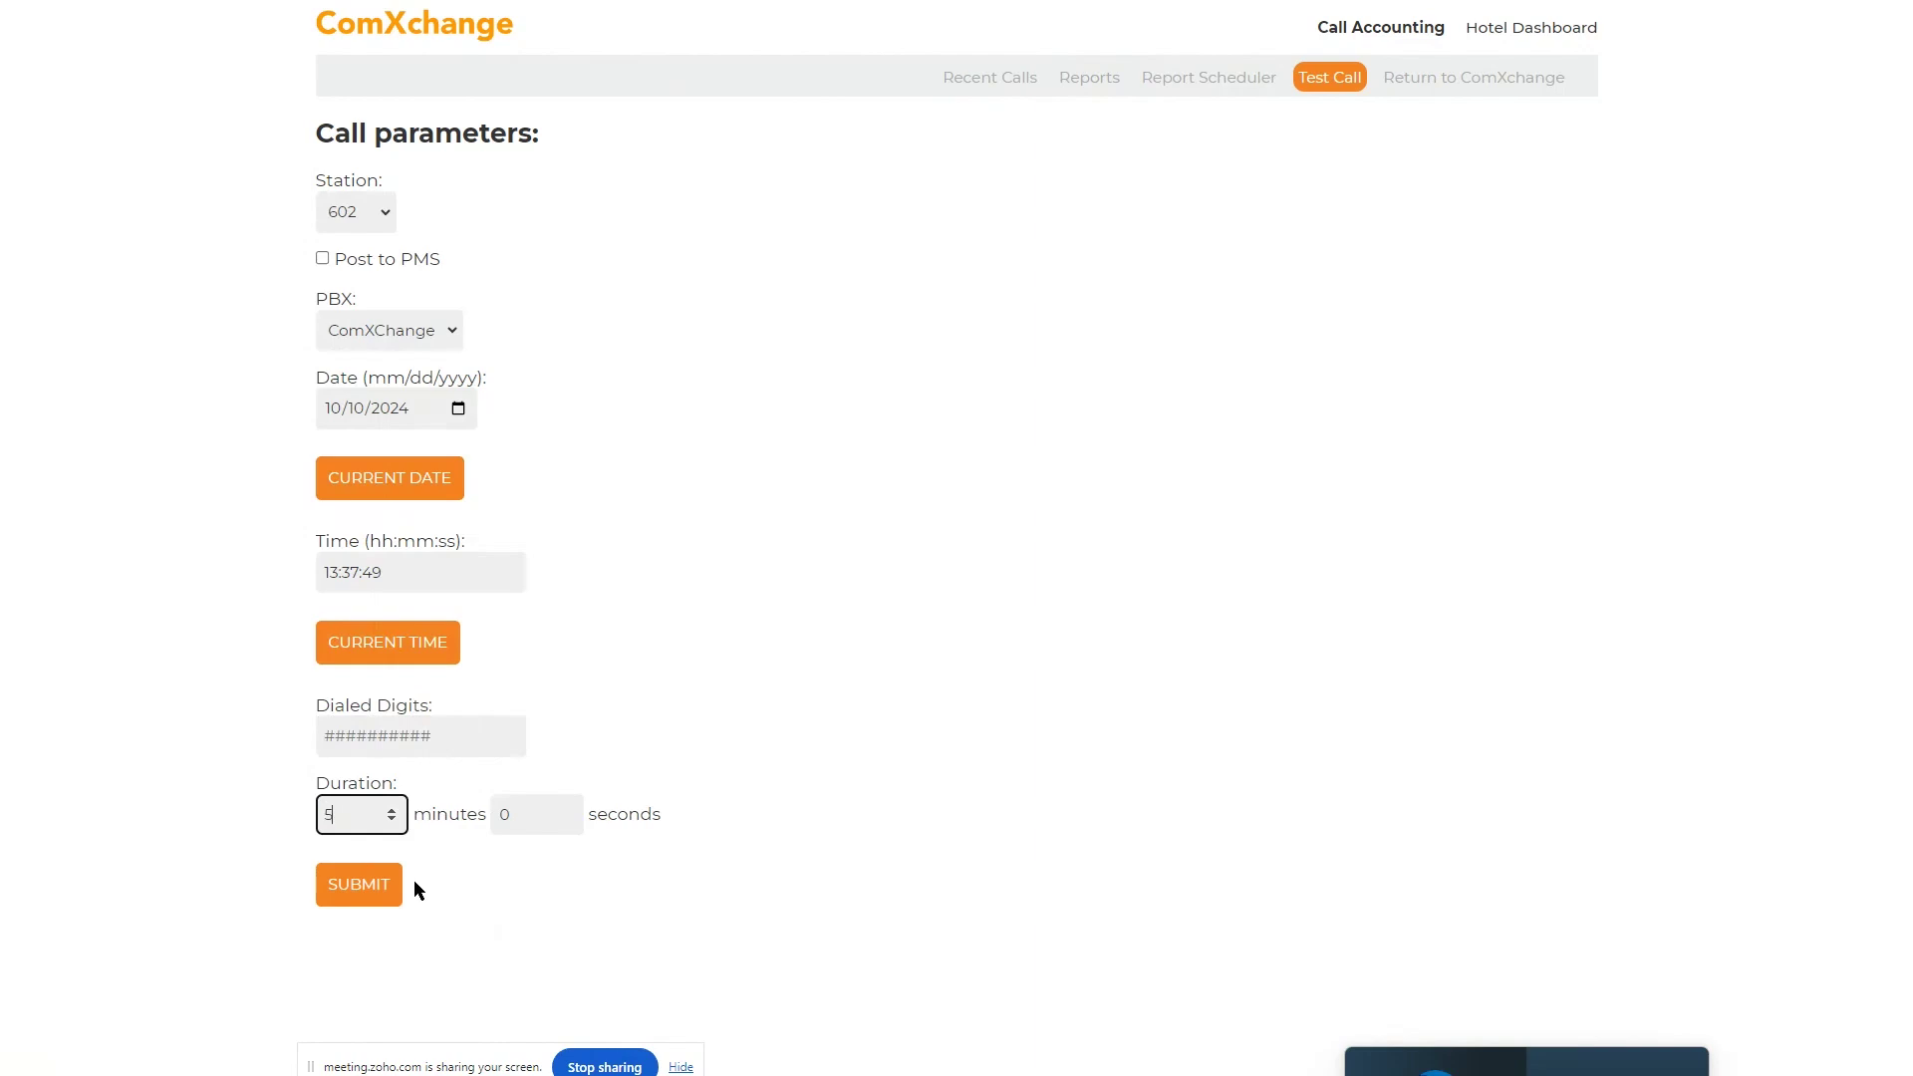
click(456, 722)
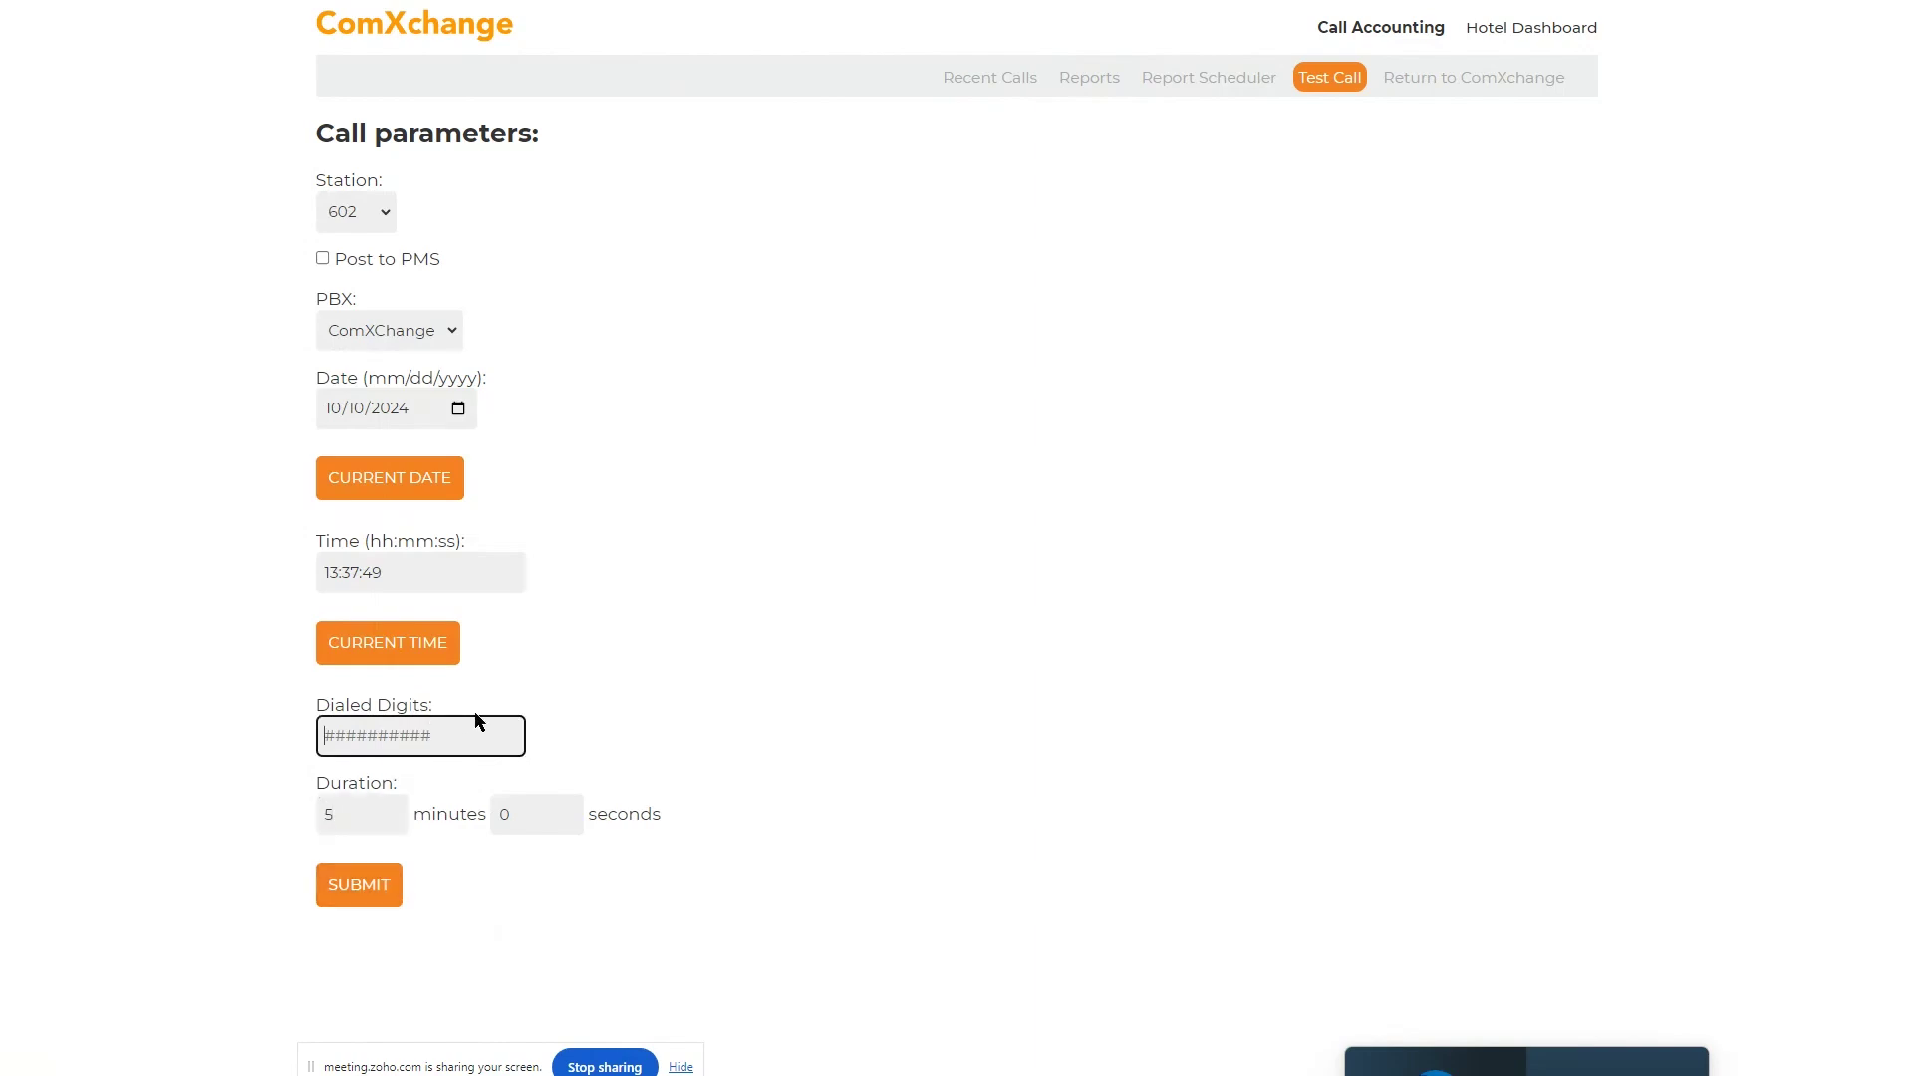
text(23423452345)
click(371, 887)
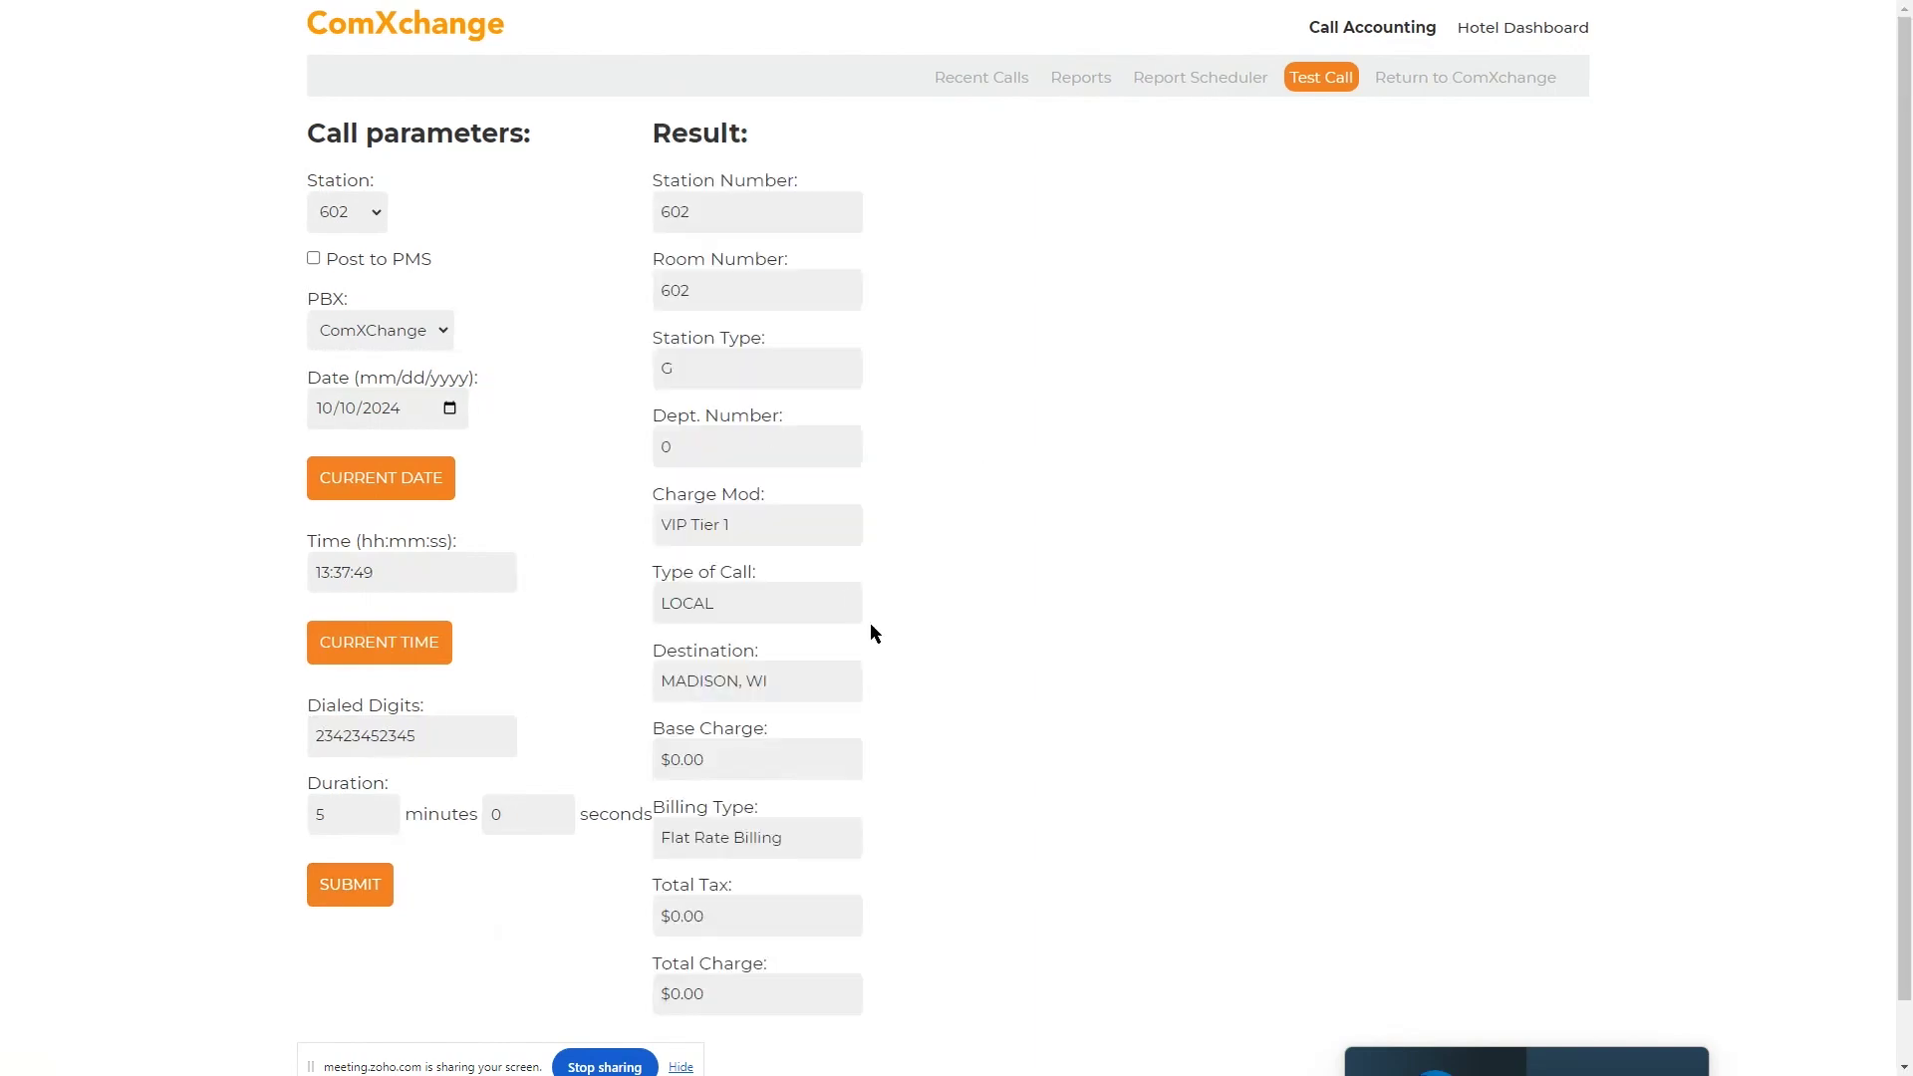
- Review the test call result for station 602, focusing on the charge mod applied
scroll(735, 369, down, 1)
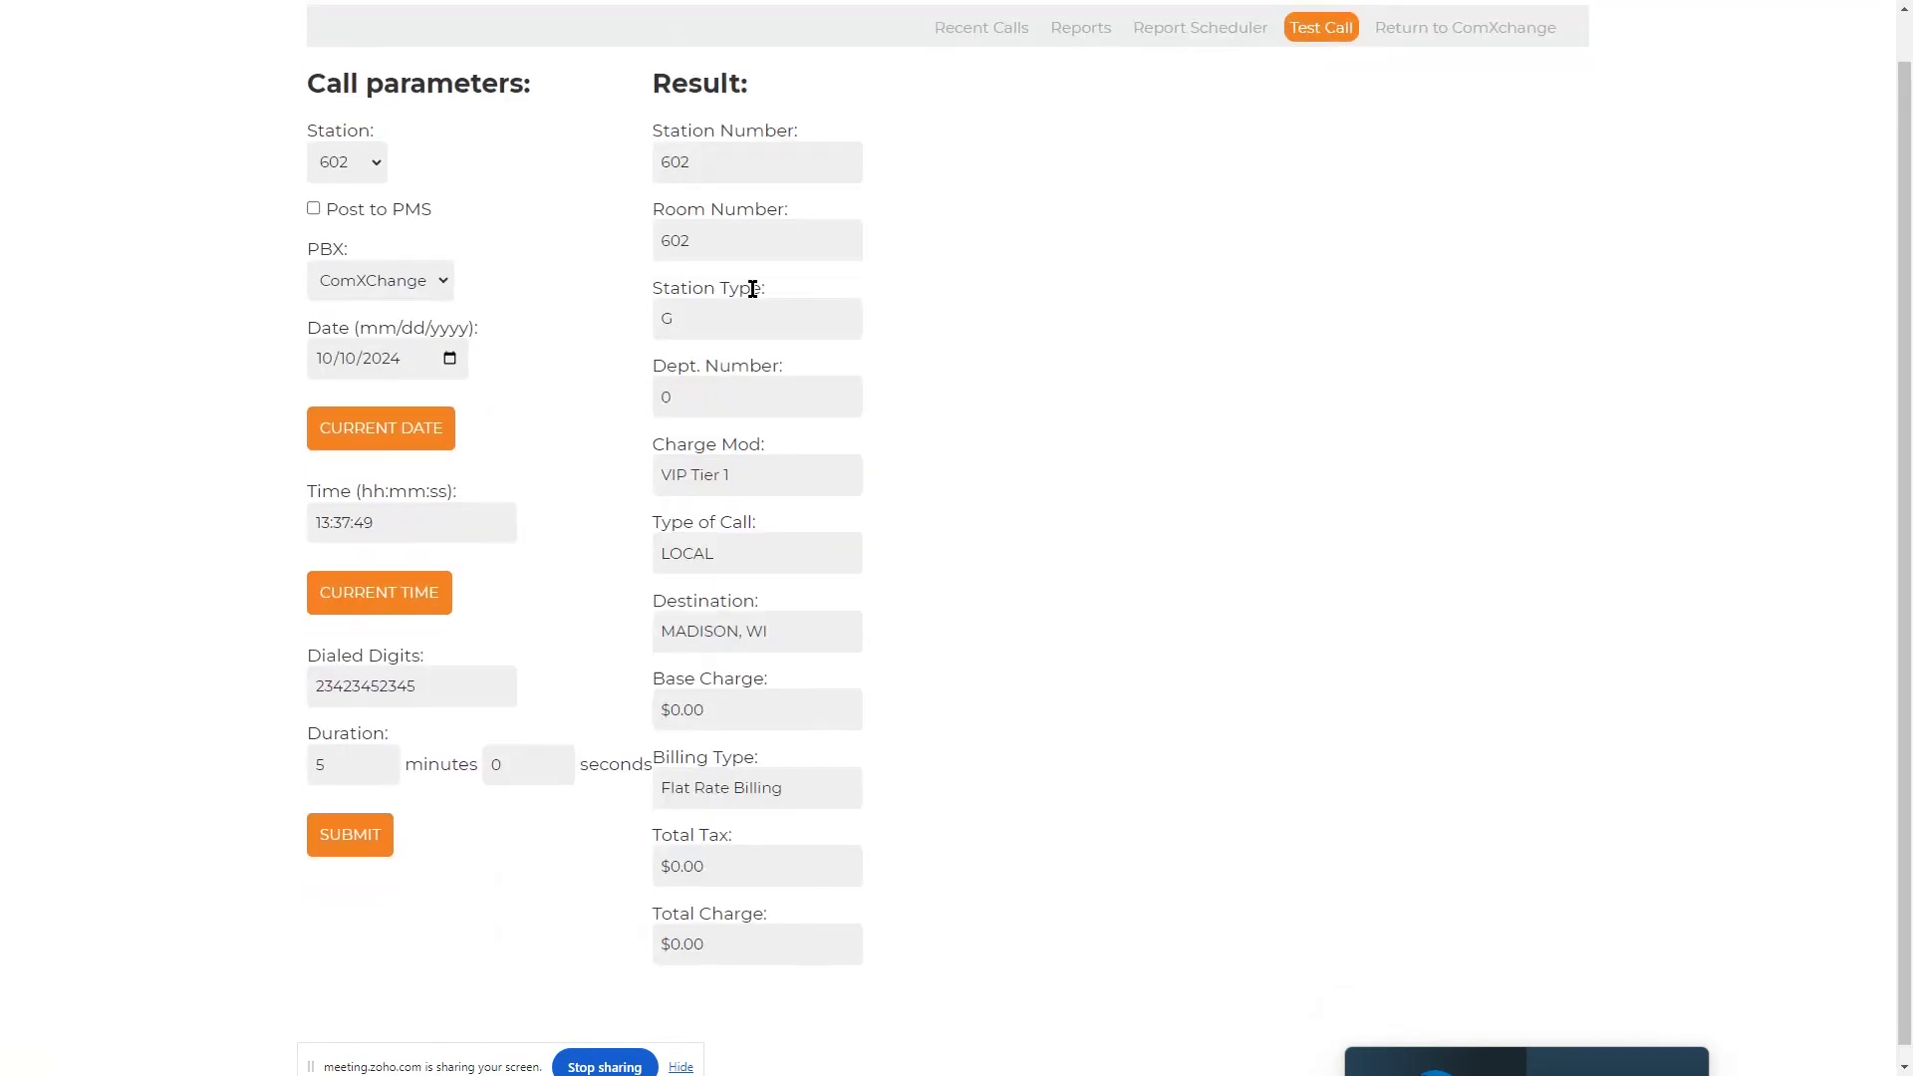
scroll(730, 510, up, 1)
scroll(755, 399, down, 1)
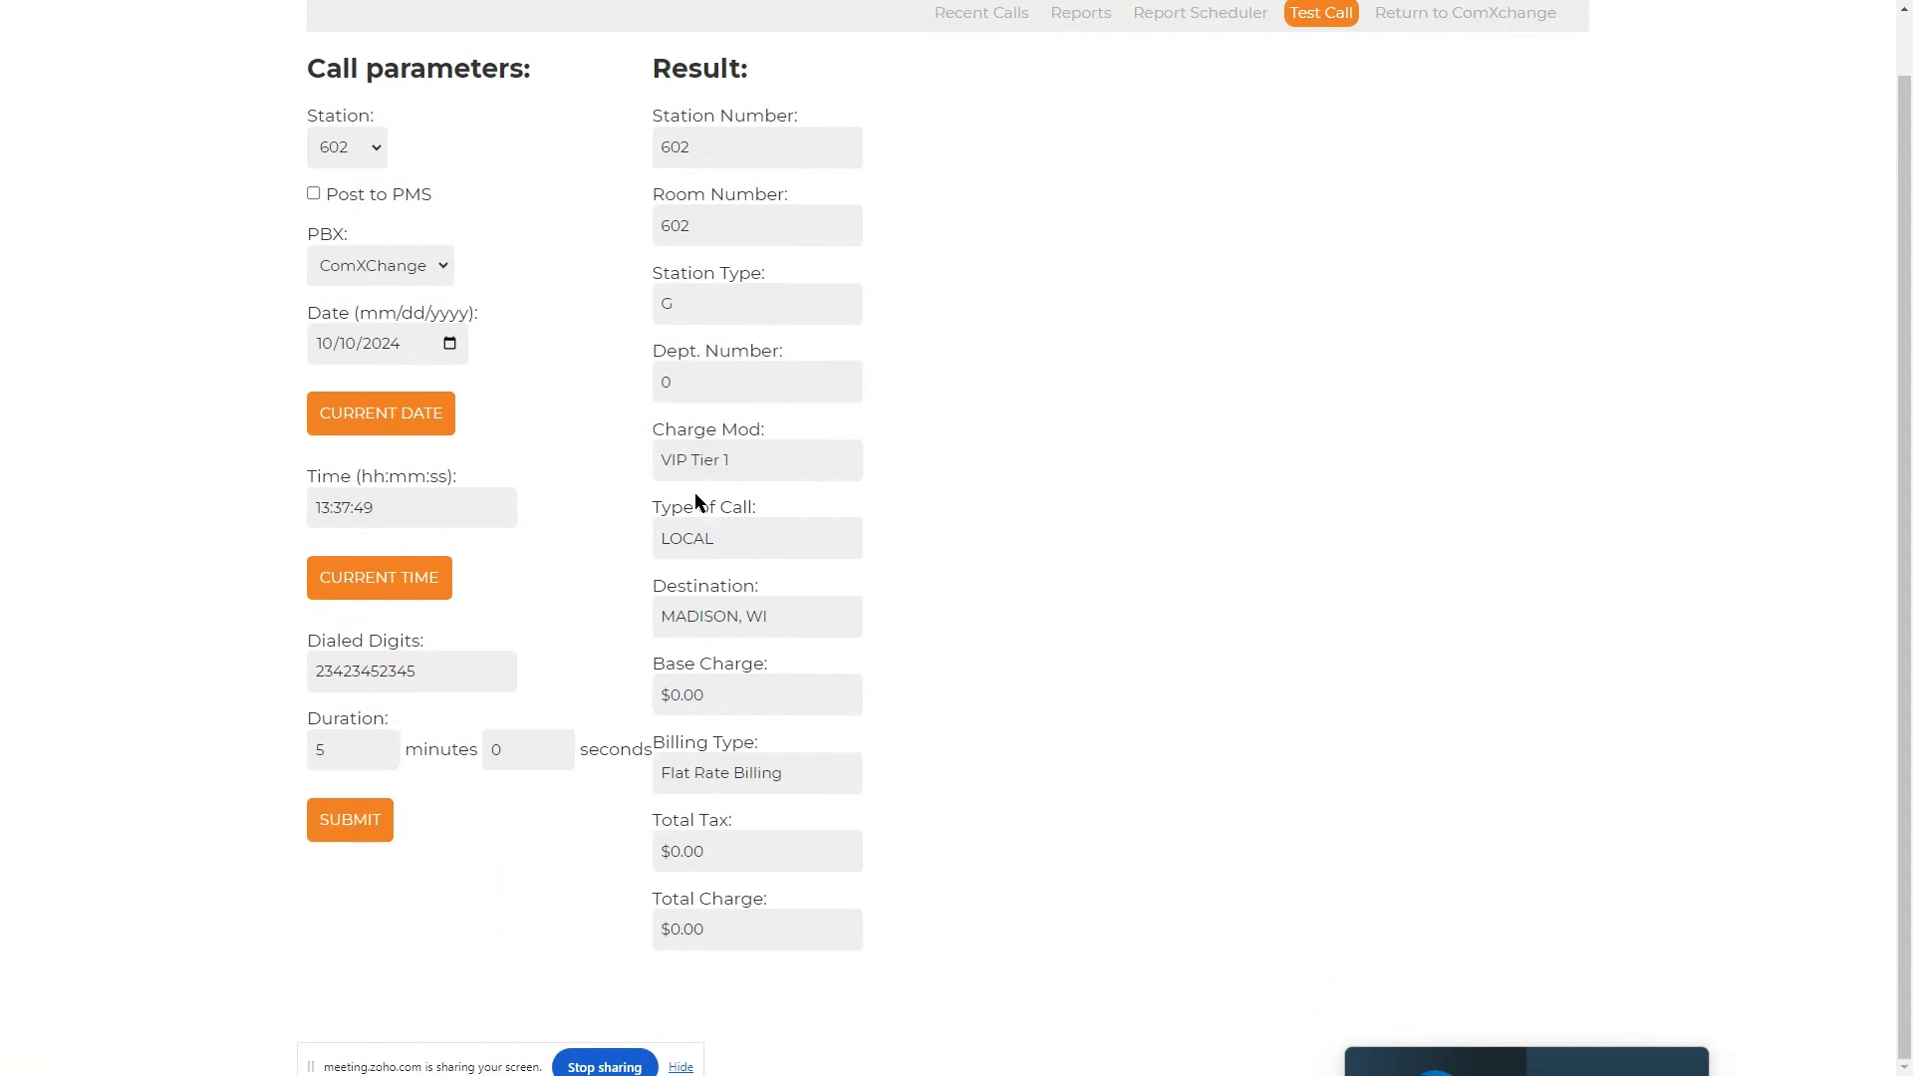
triple_click(708, 460)
scroll(735, 584, up, 1)
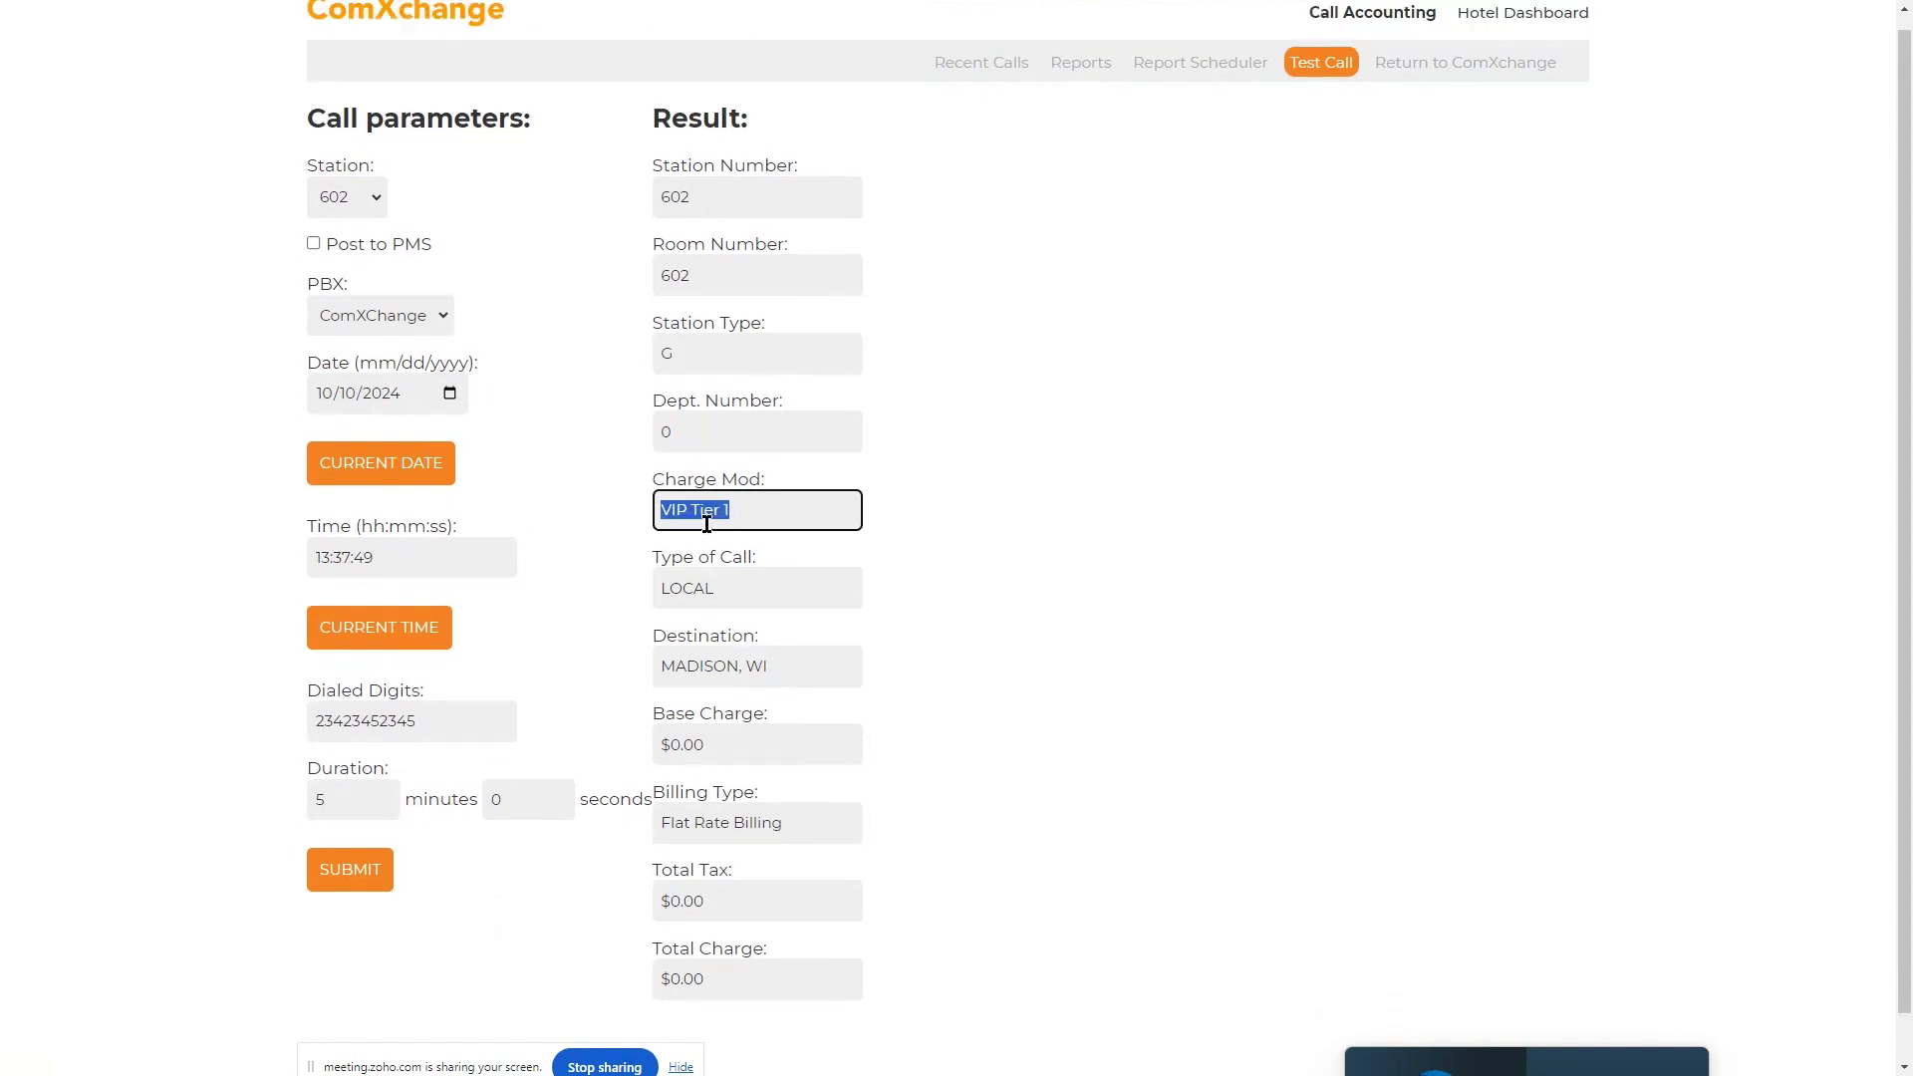
click(743, 534)
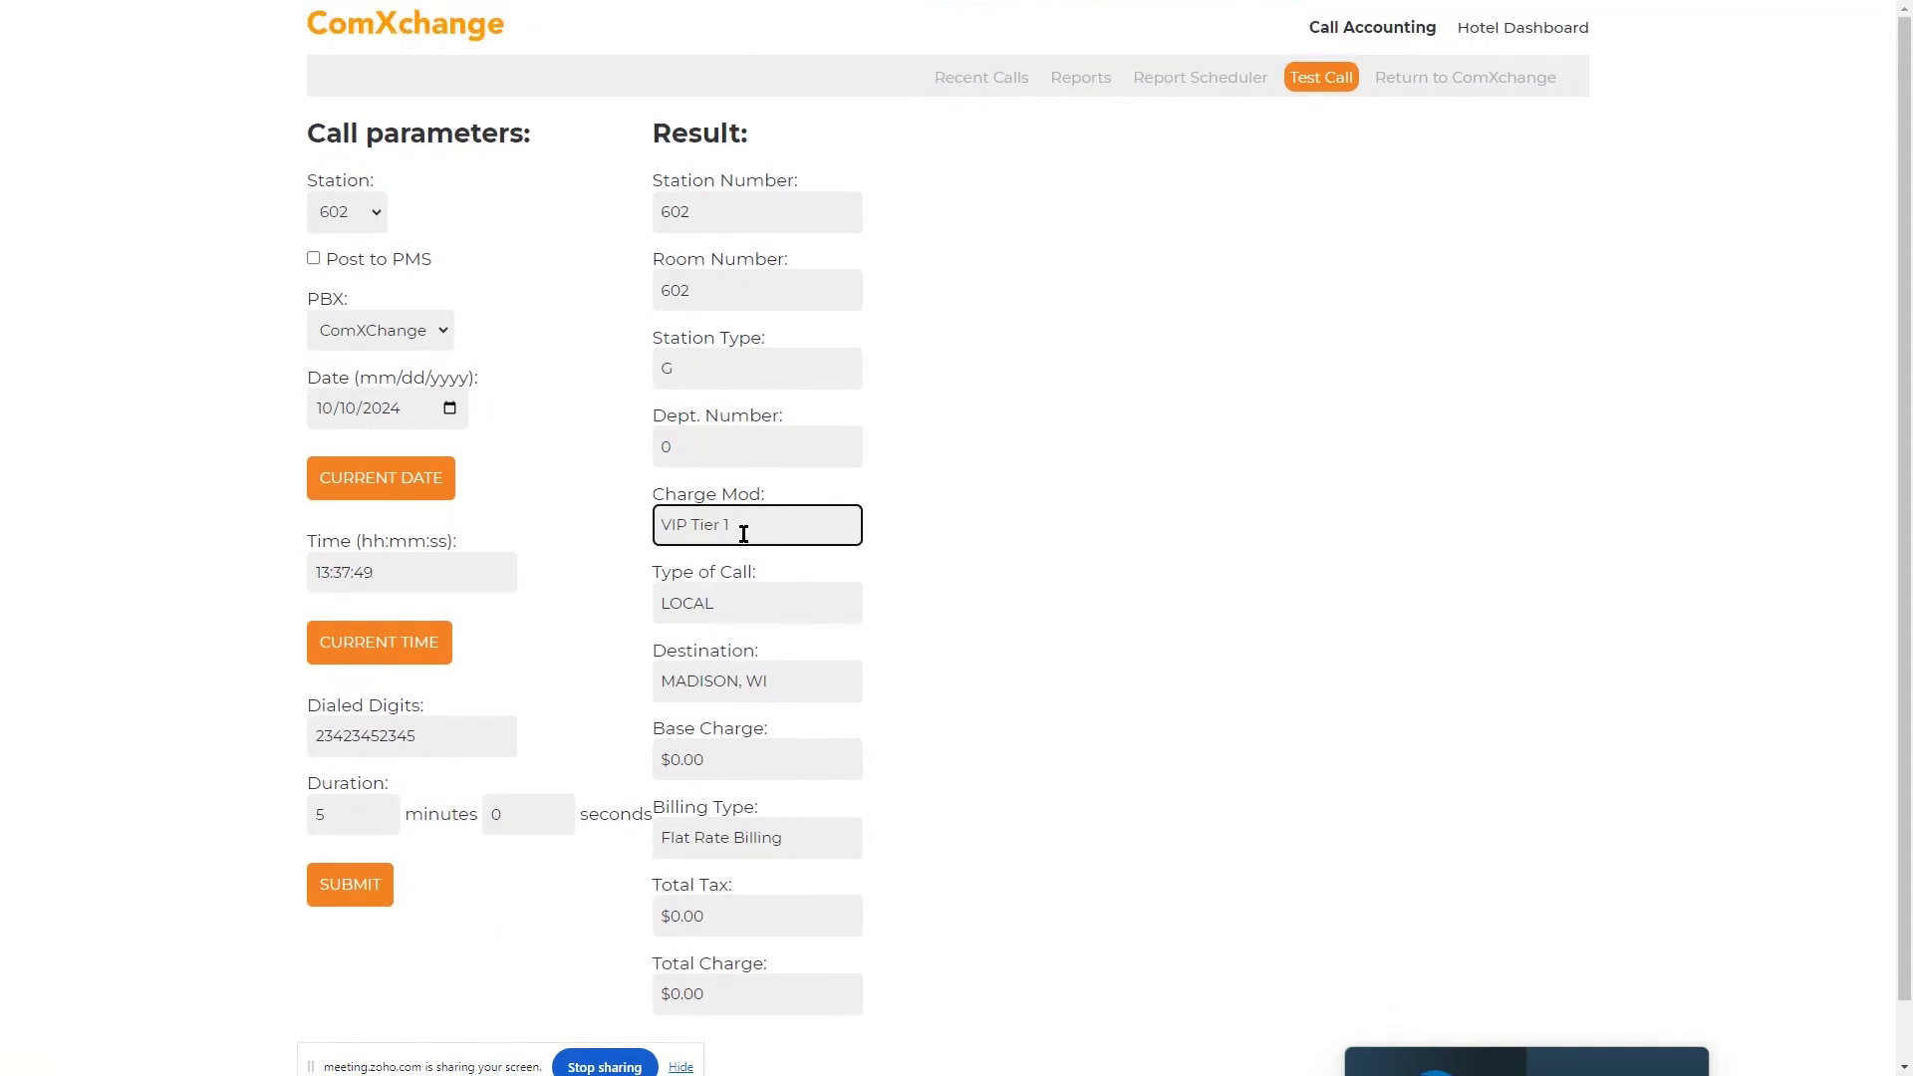
- Run the same test call for station 605 and check its charge mod
click(359, 217)
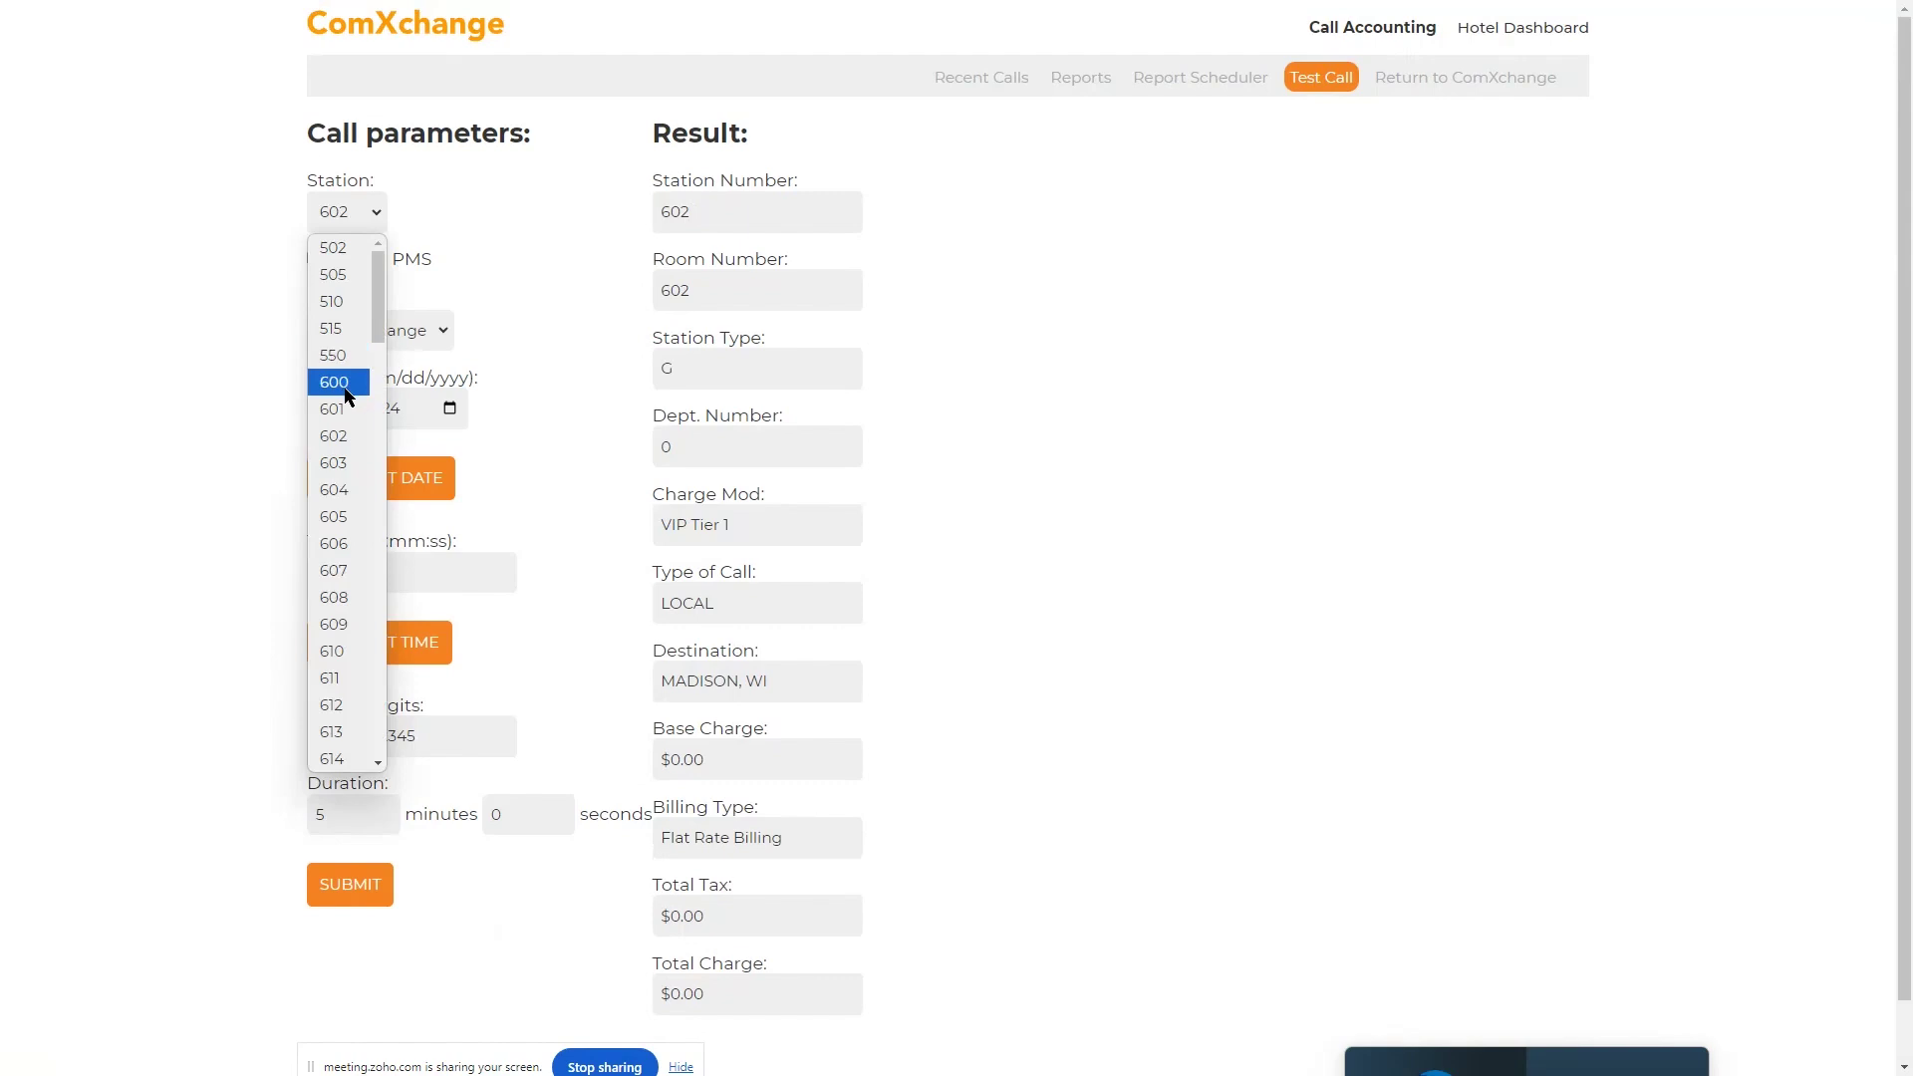
click(344, 516)
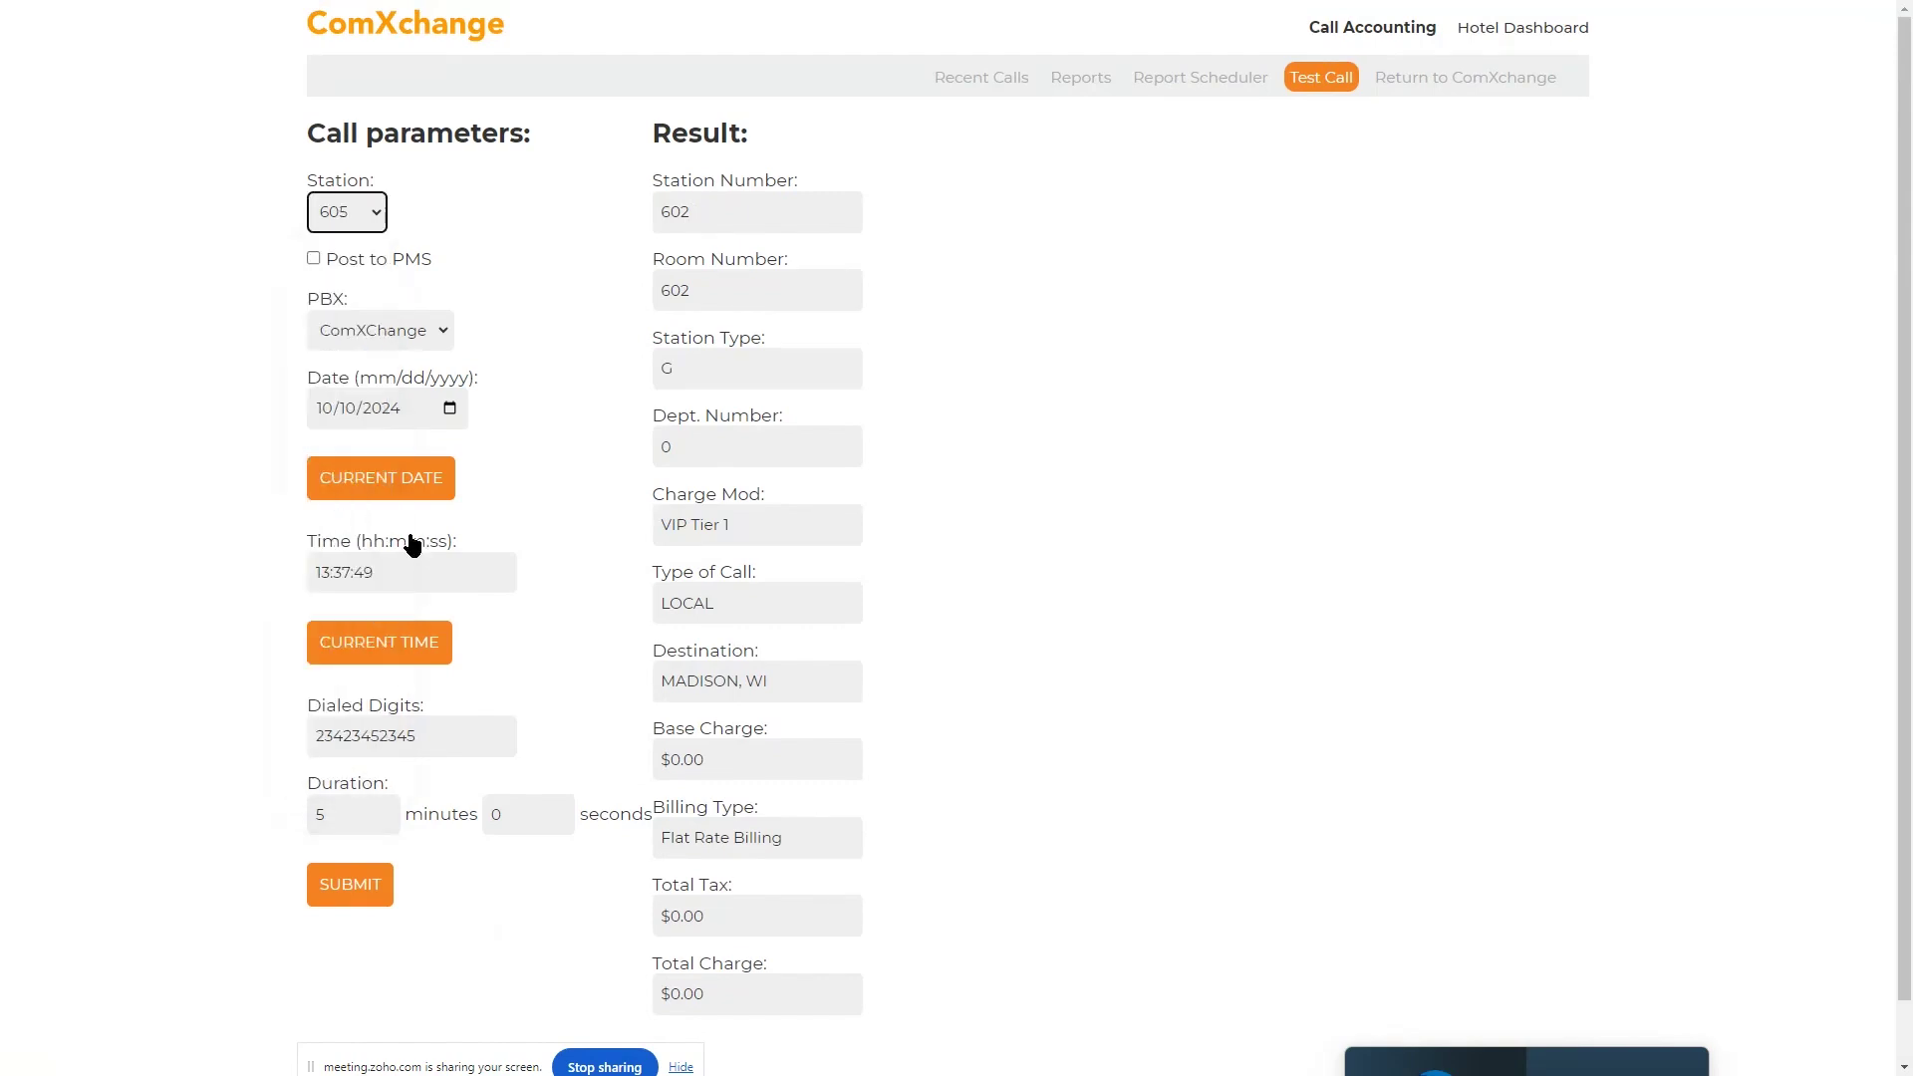
click(367, 907)
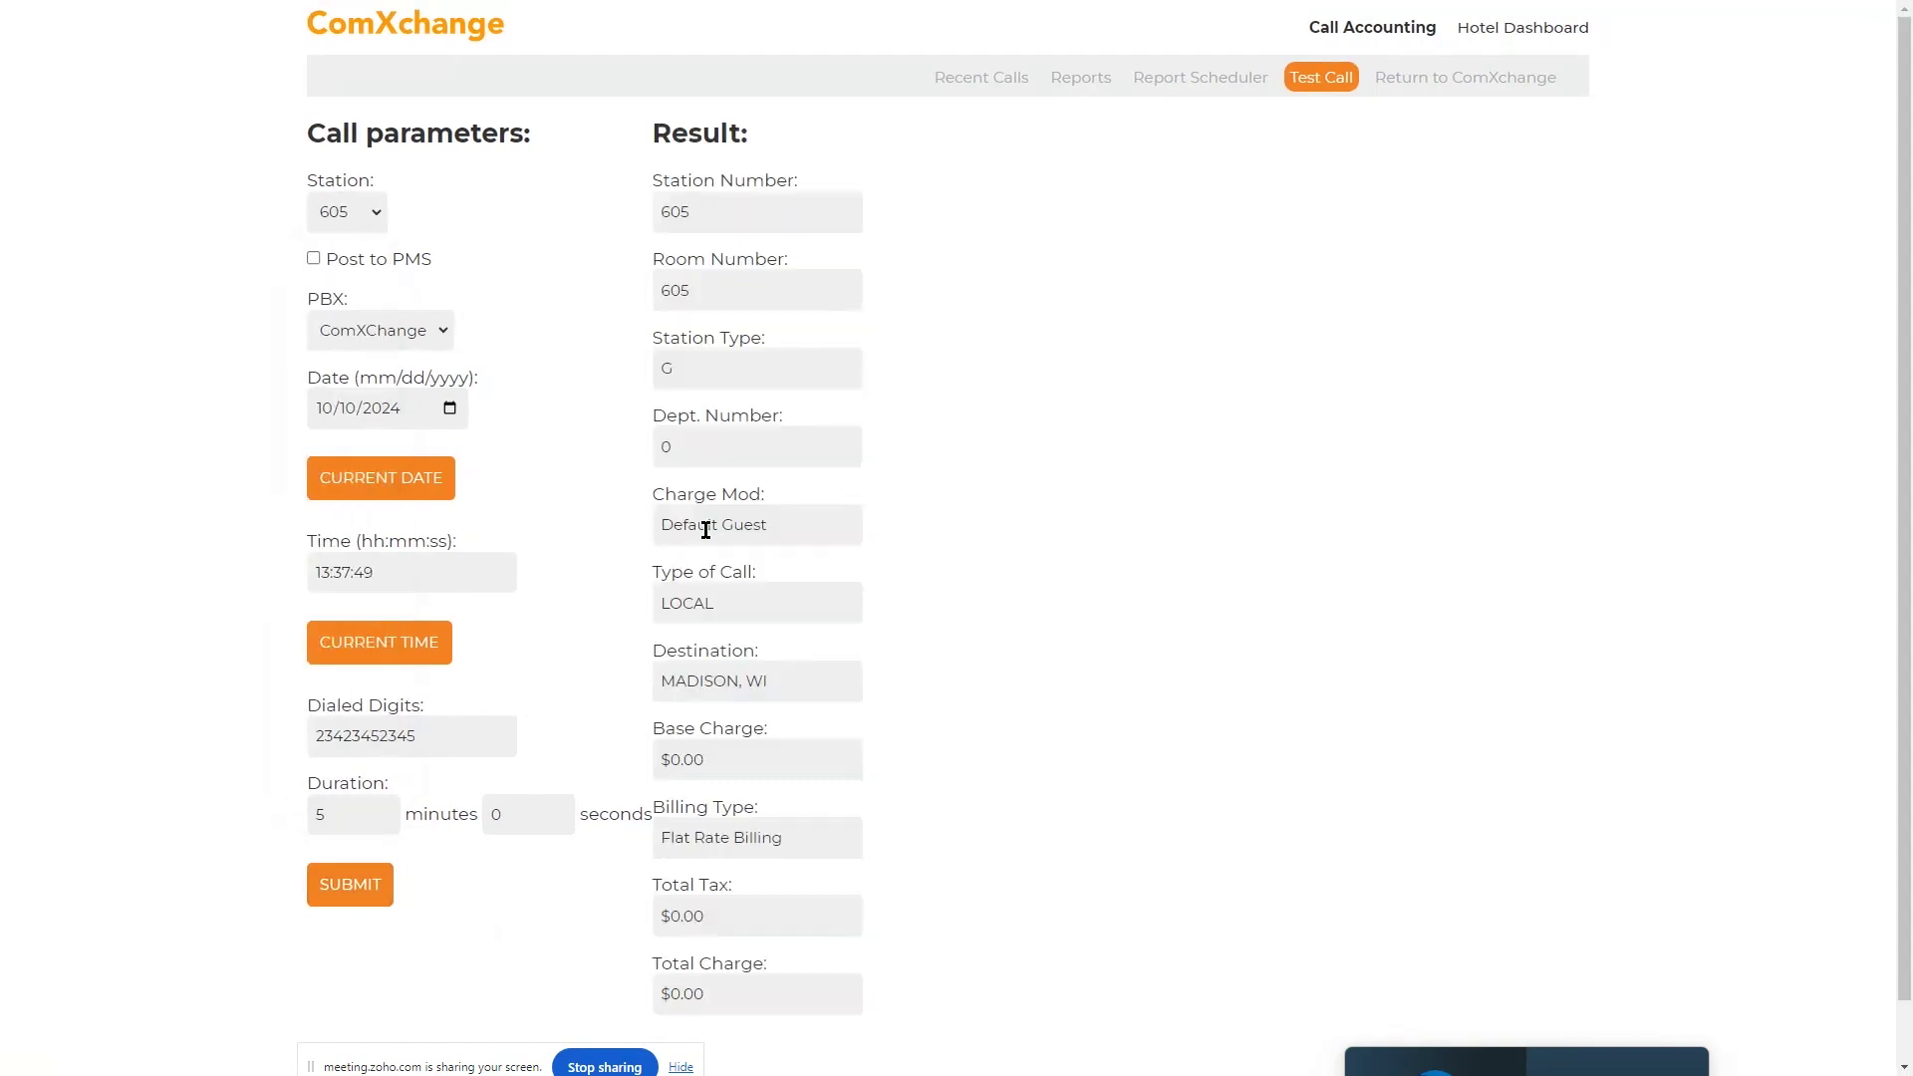
drag(767, 525, 629, 522)
click(799, 700)
- Return to the main ComXchange administration site and reopen Call Accounting from there
click(1438, 88)
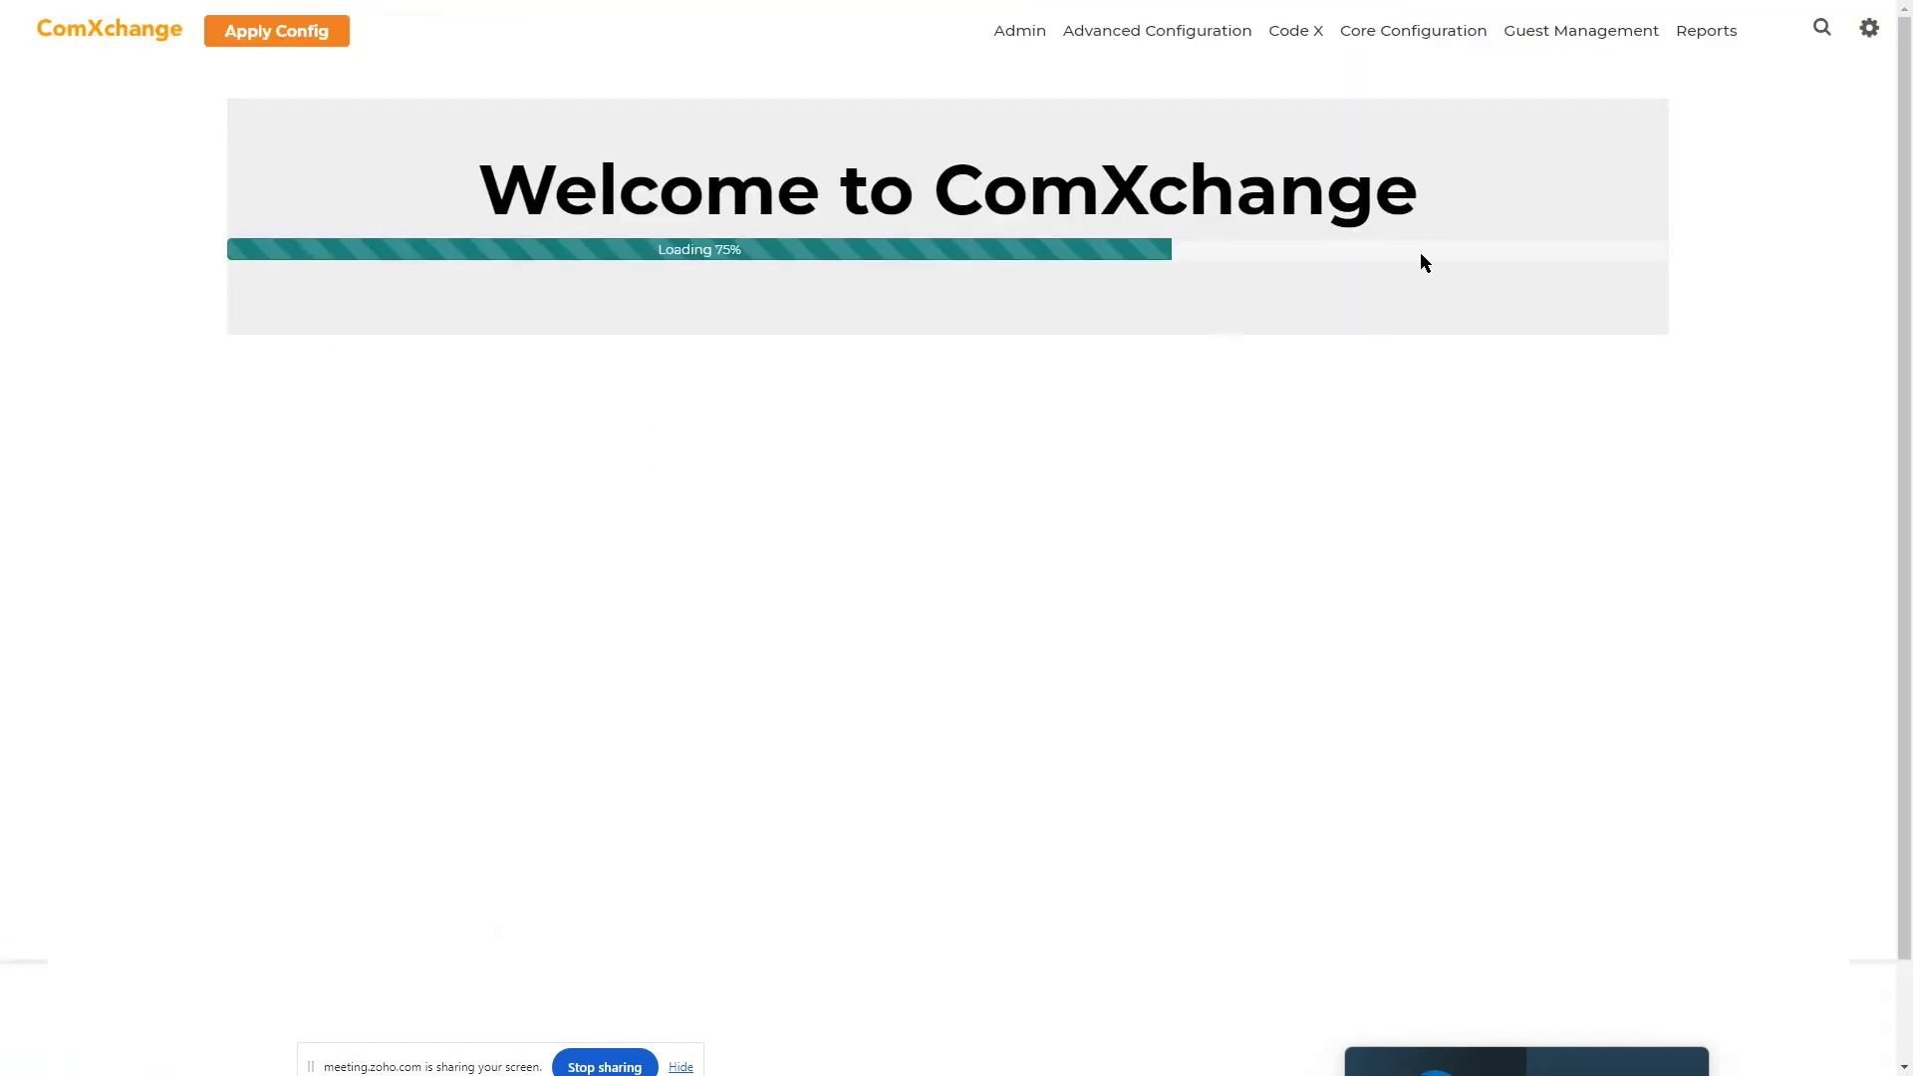
click(1706, 30)
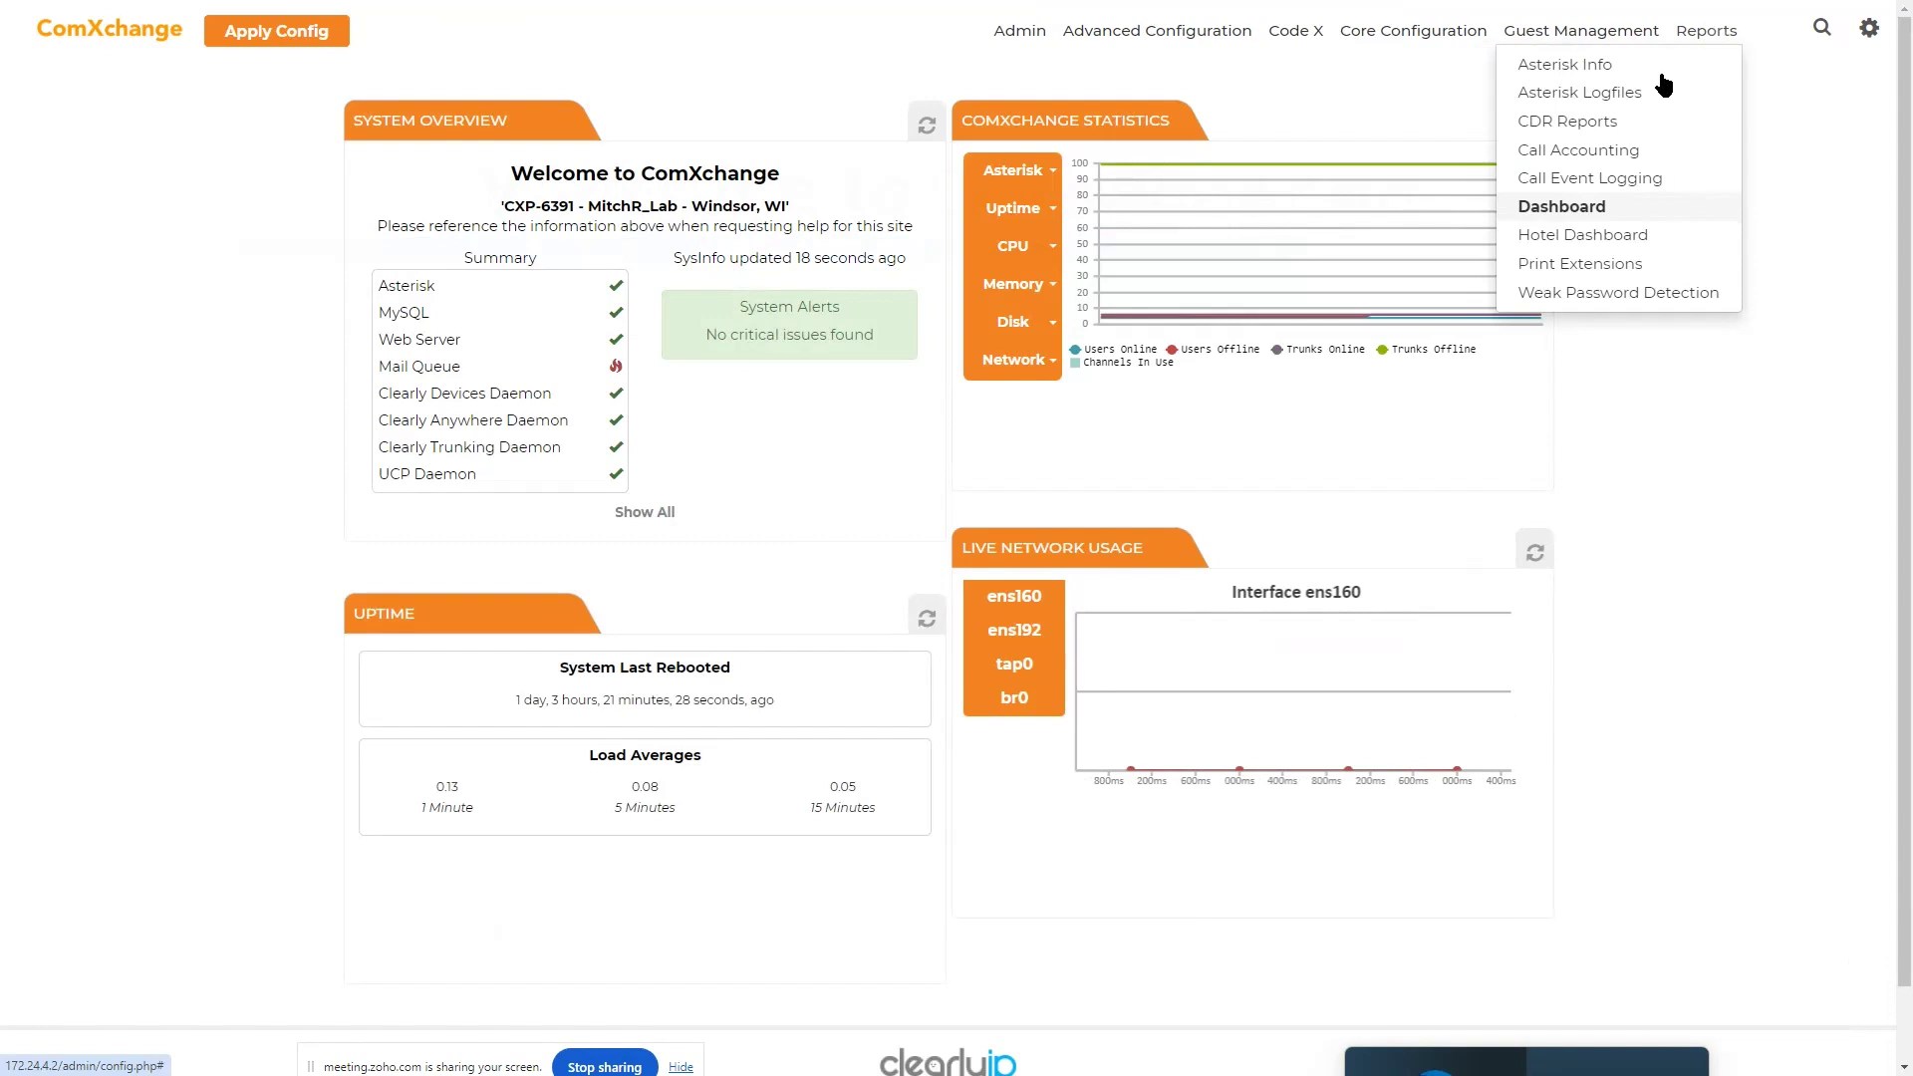
click(1593, 155)
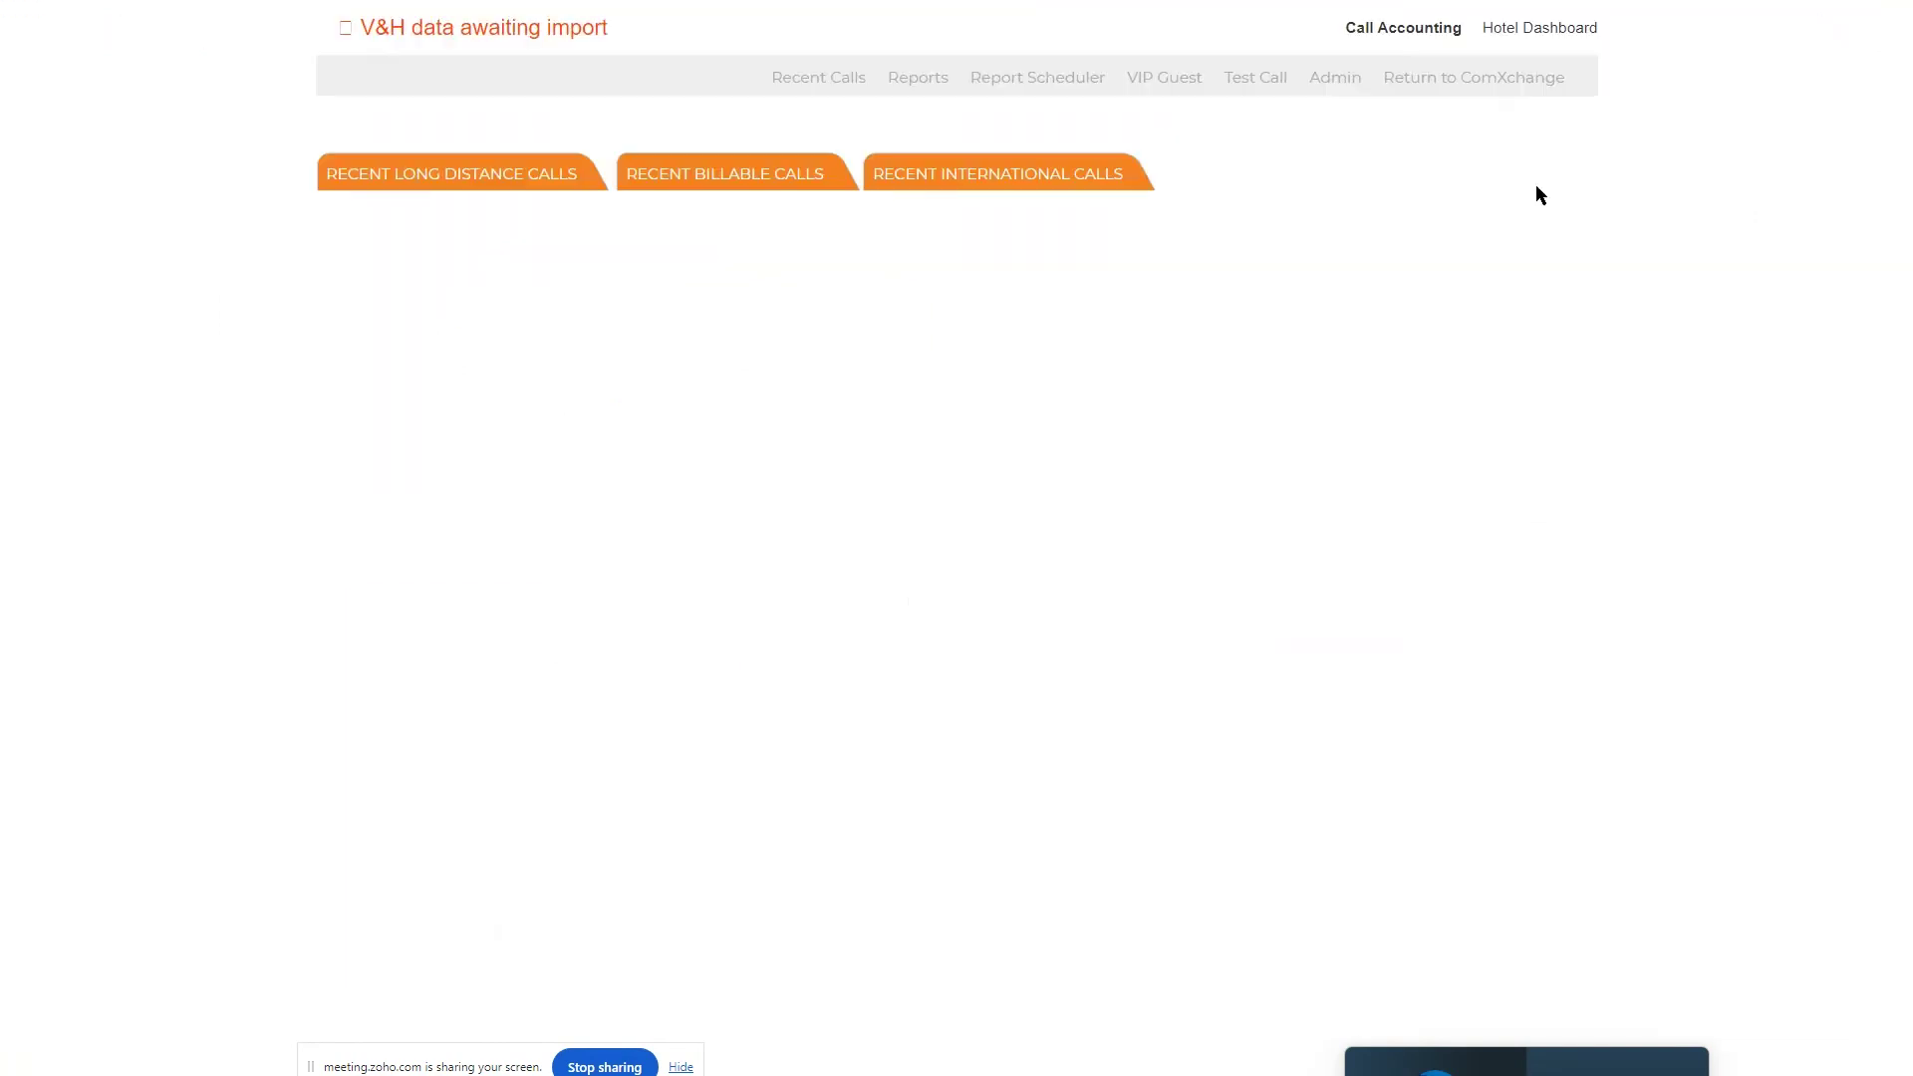
- Look through the Call Accounting admin settings, including PBX, PMS, the additional sections, Call Pricing and V&H Import
click(1334, 79)
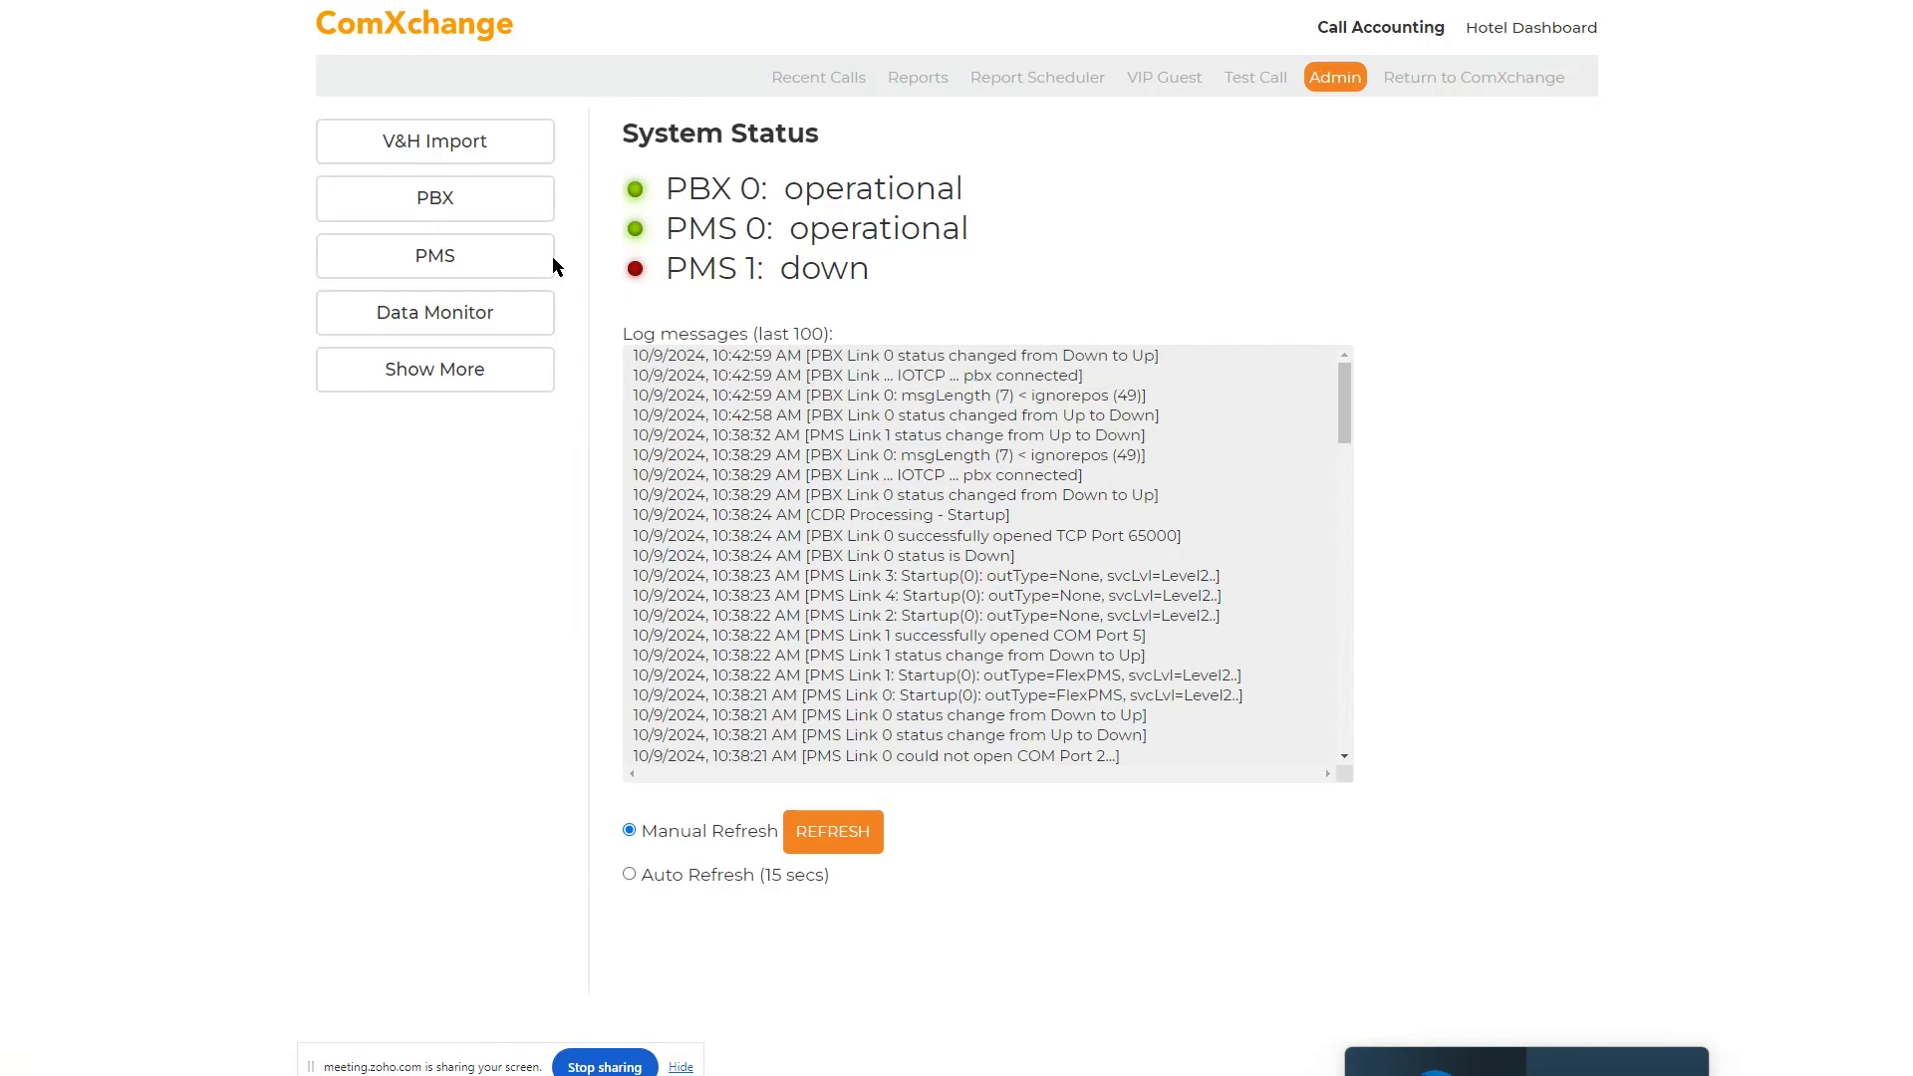
click(447, 199)
click(448, 256)
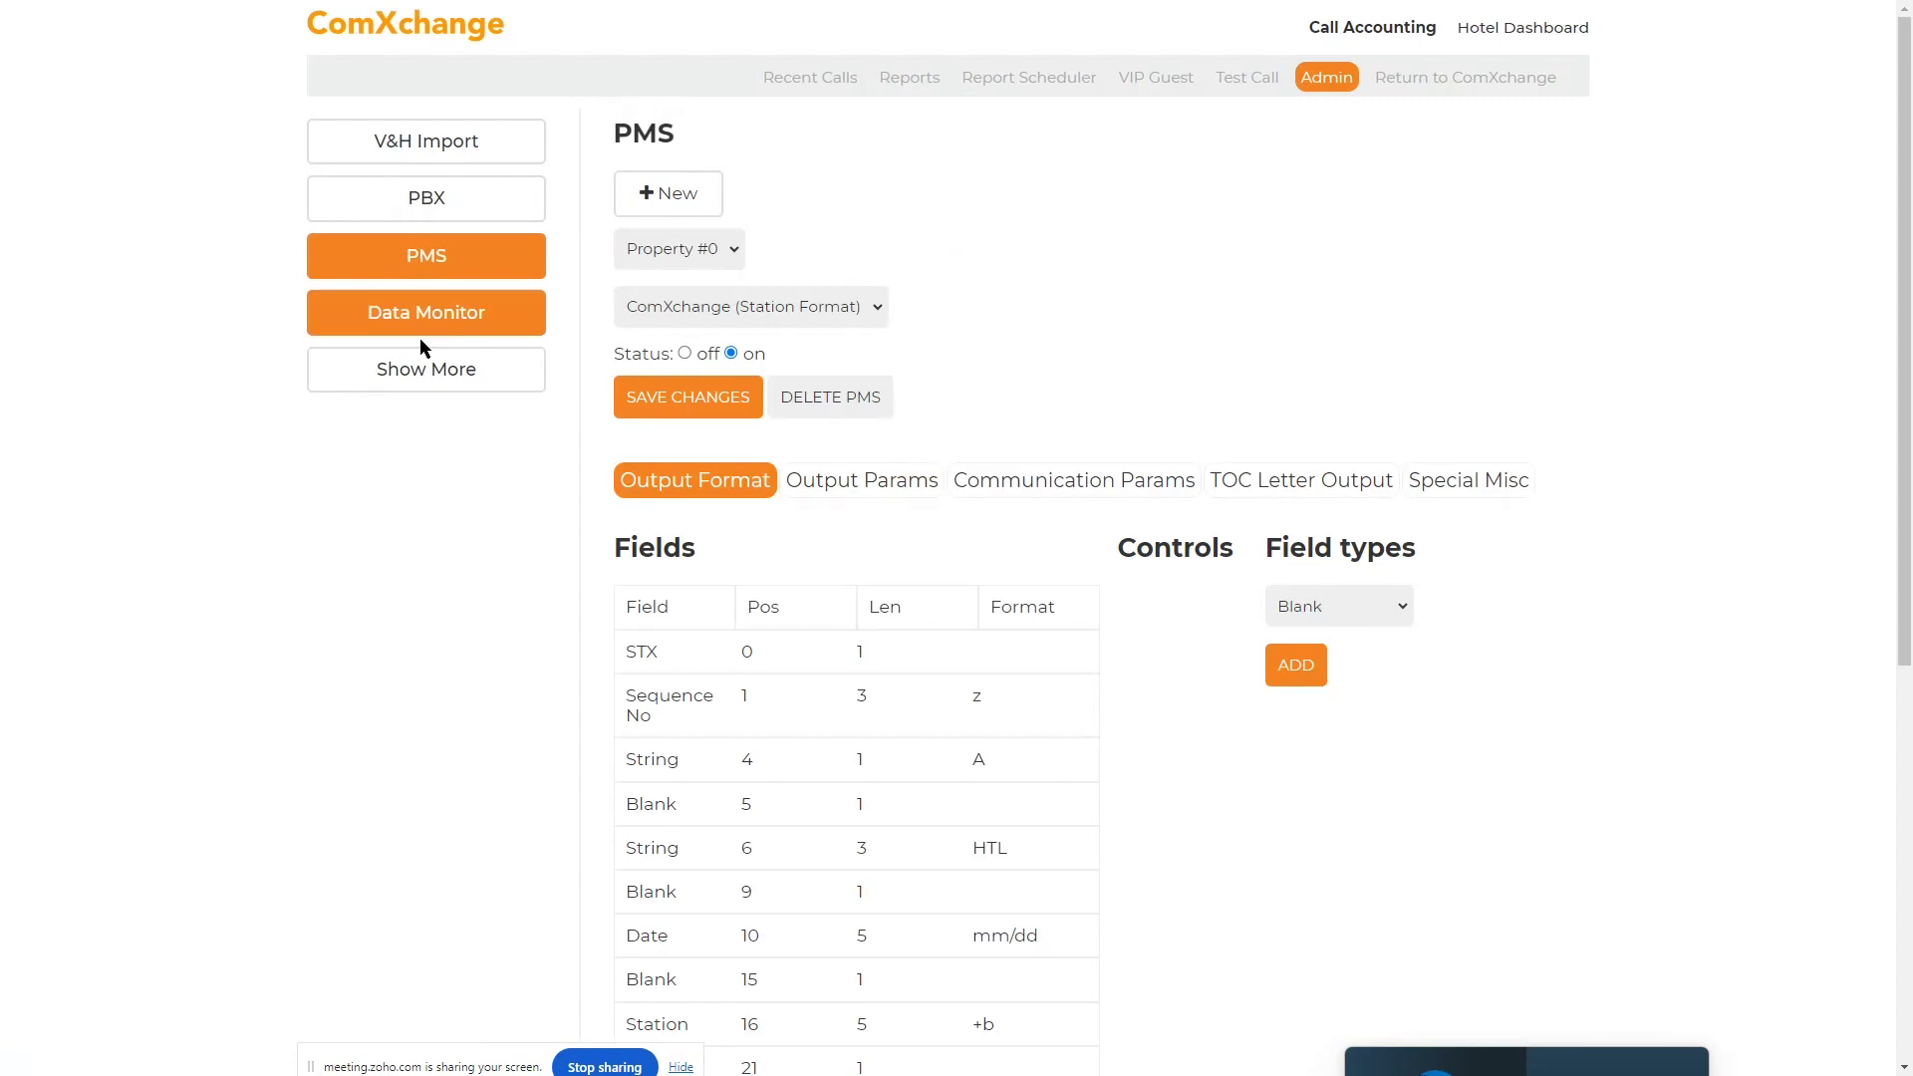
click(433, 374)
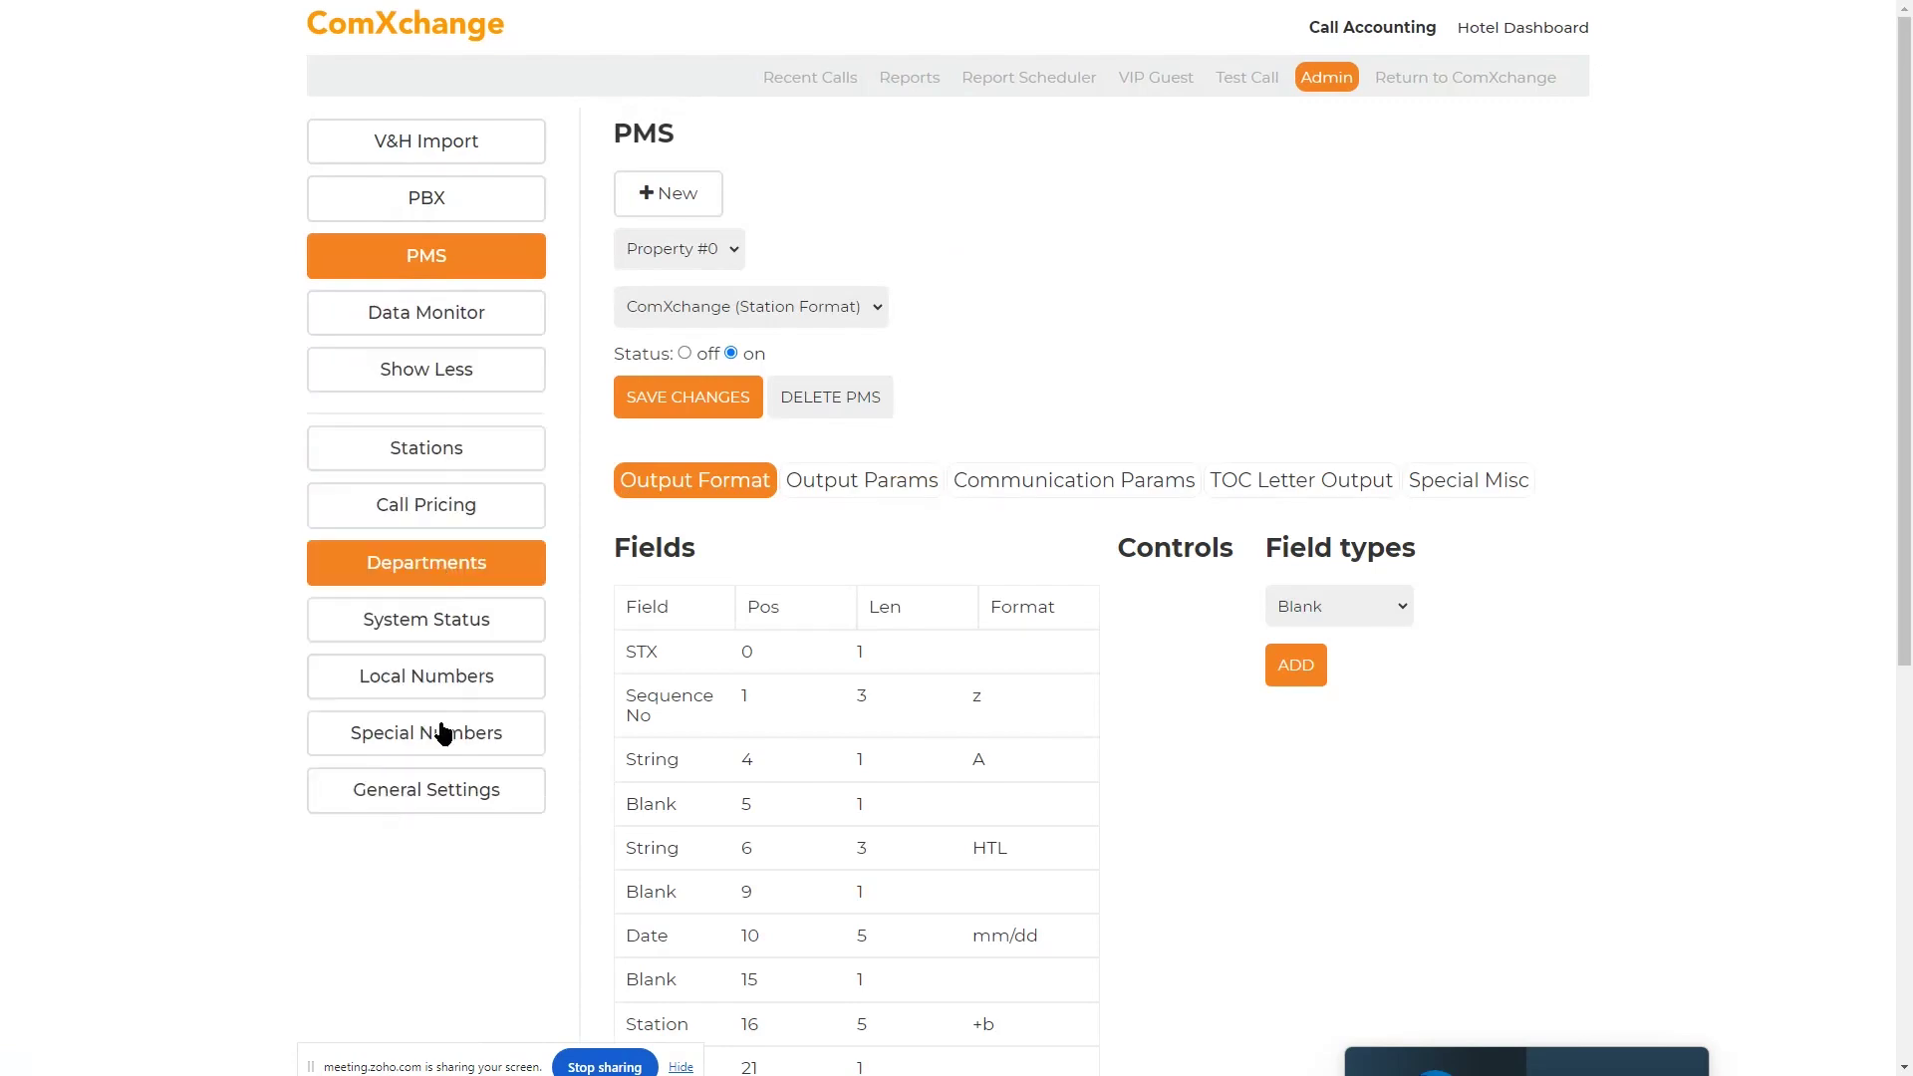
click(447, 516)
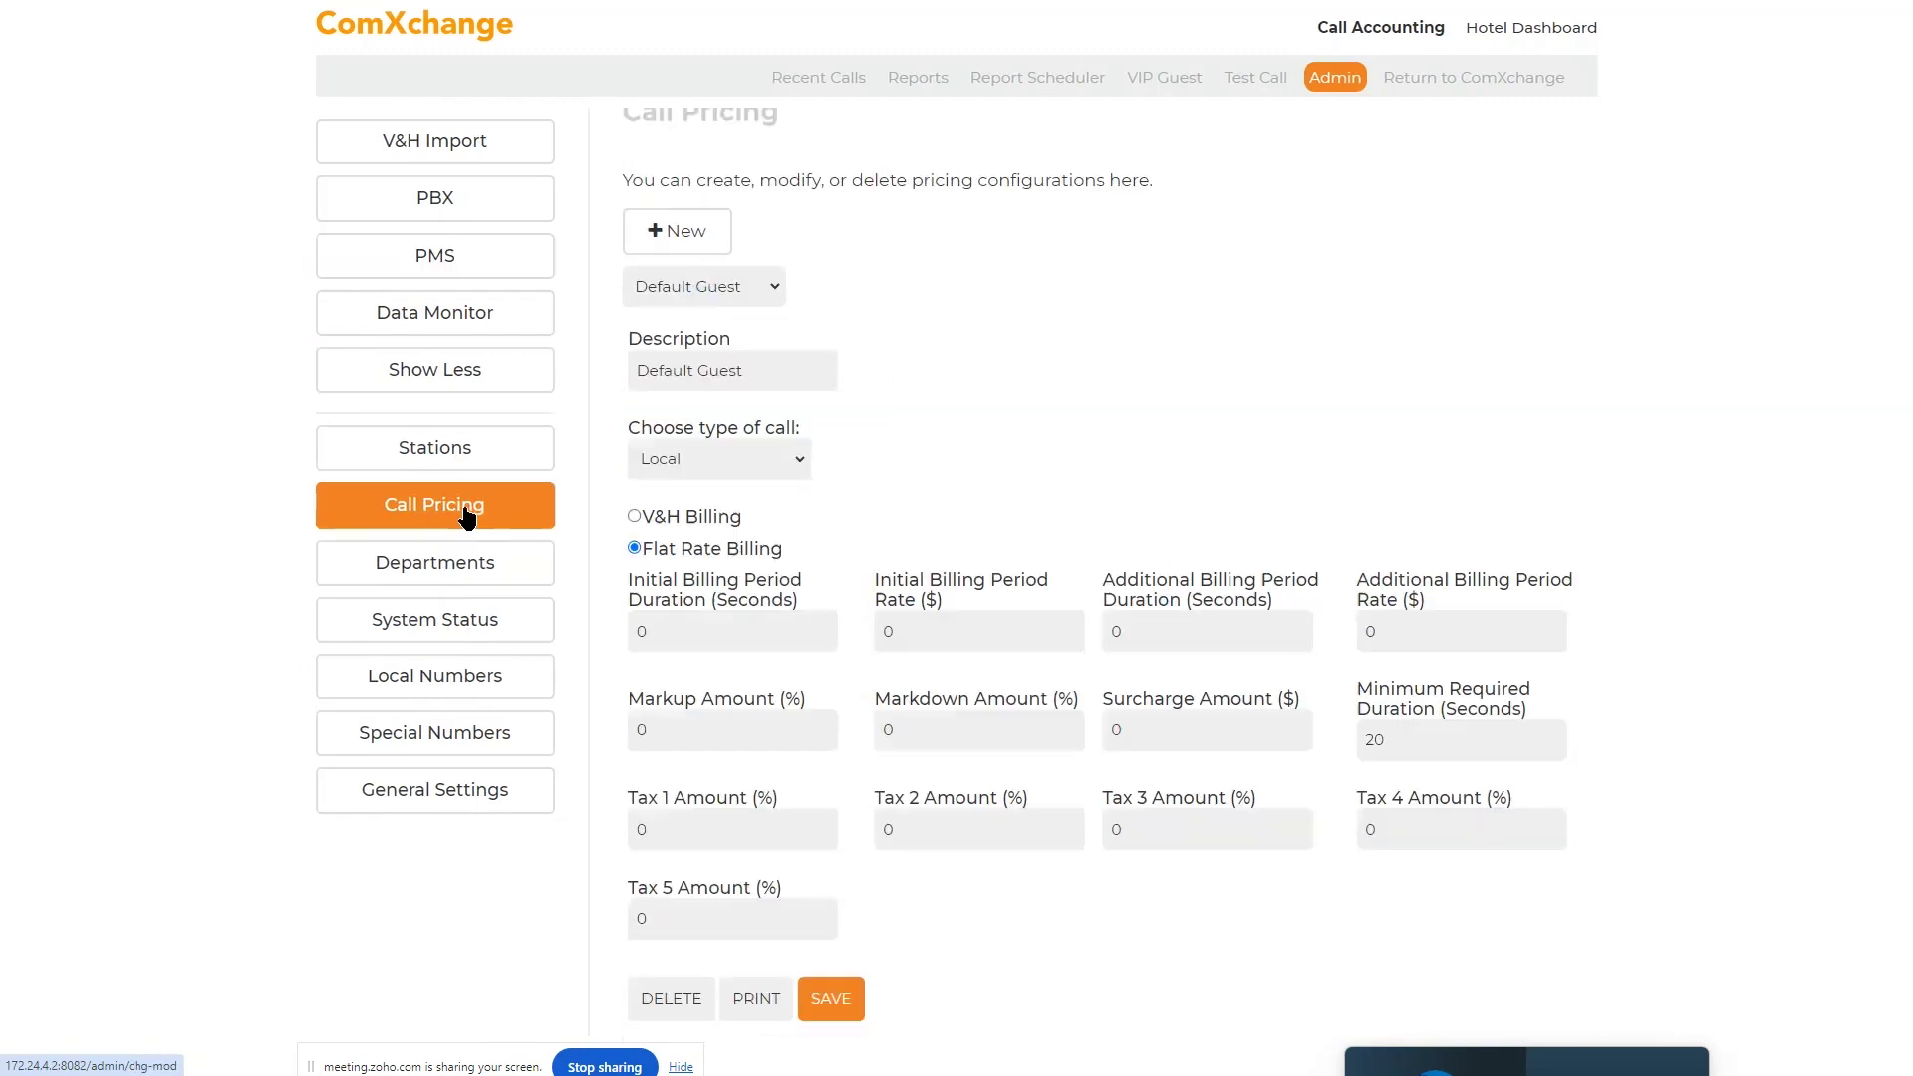
click(445, 140)
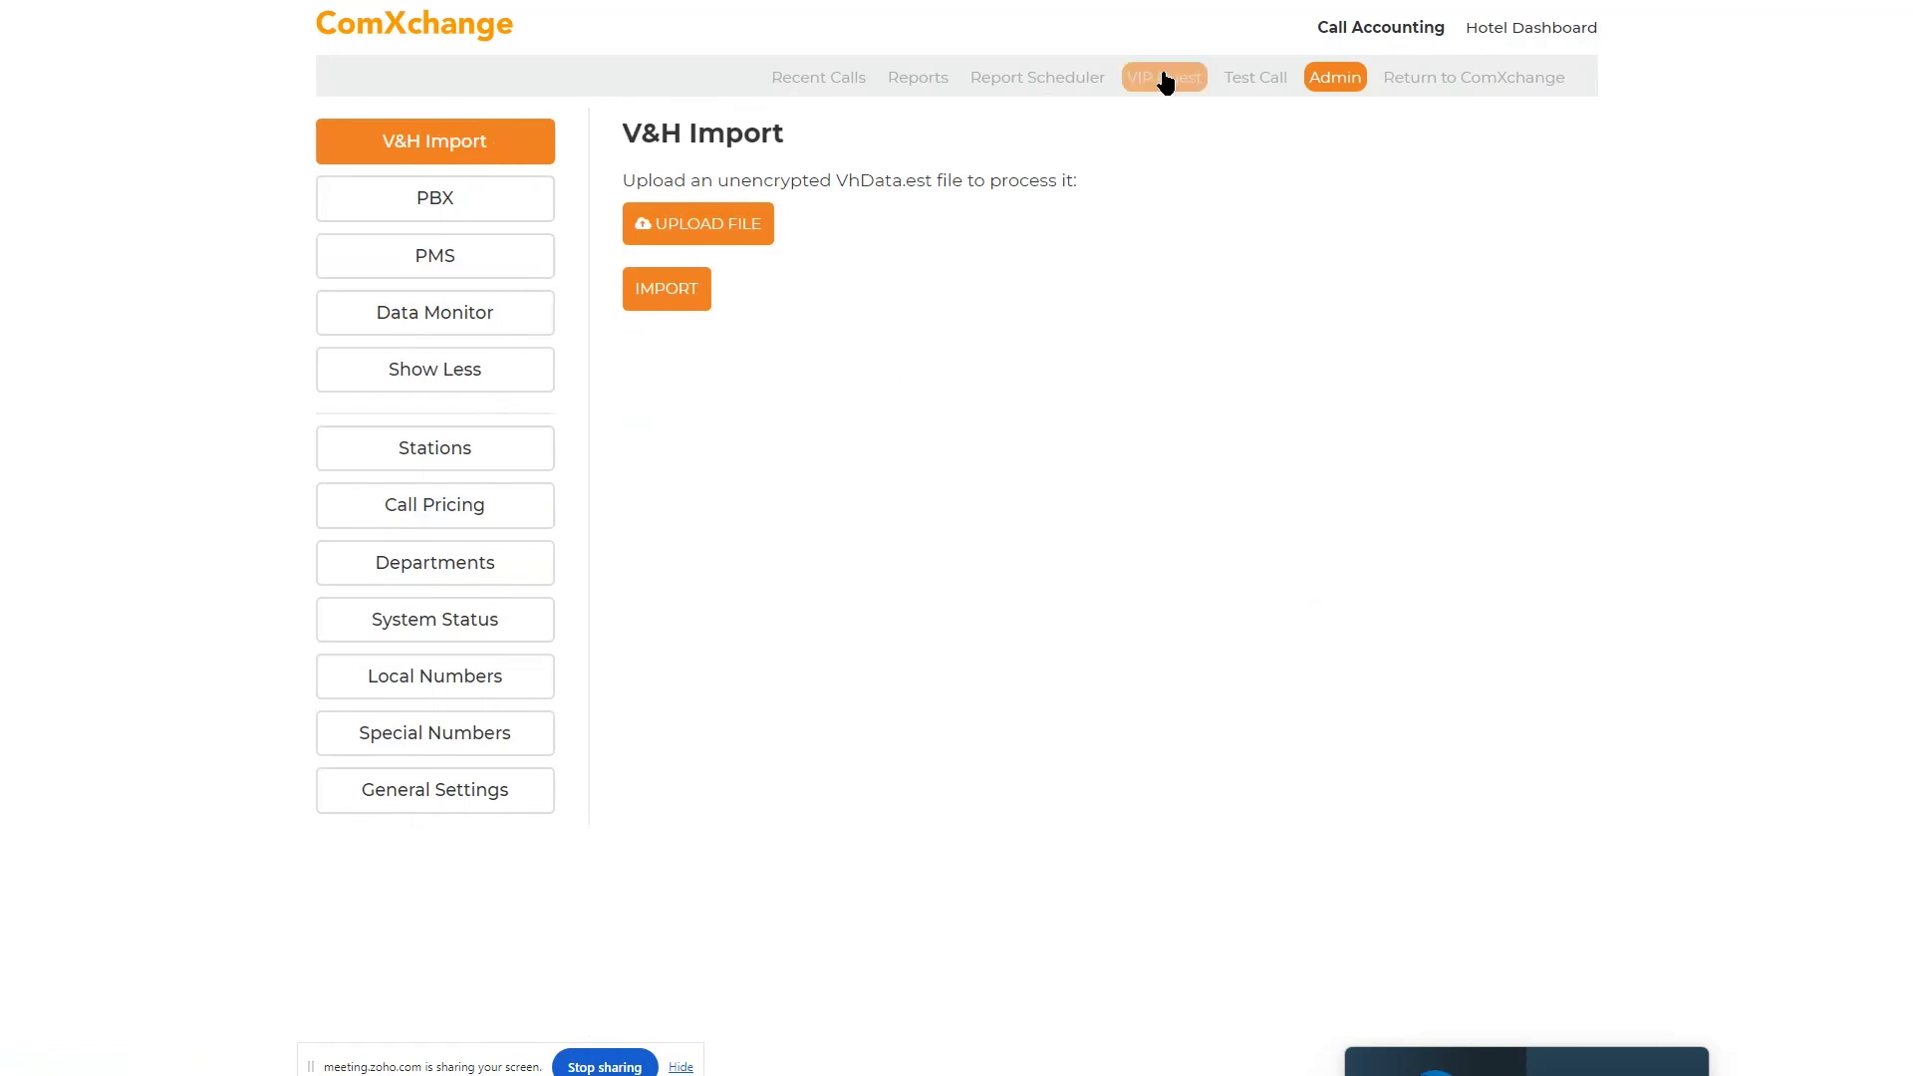
- Open a blank report schedule and view its name, report, frequency and e-mail recipient fields
click(1043, 77)
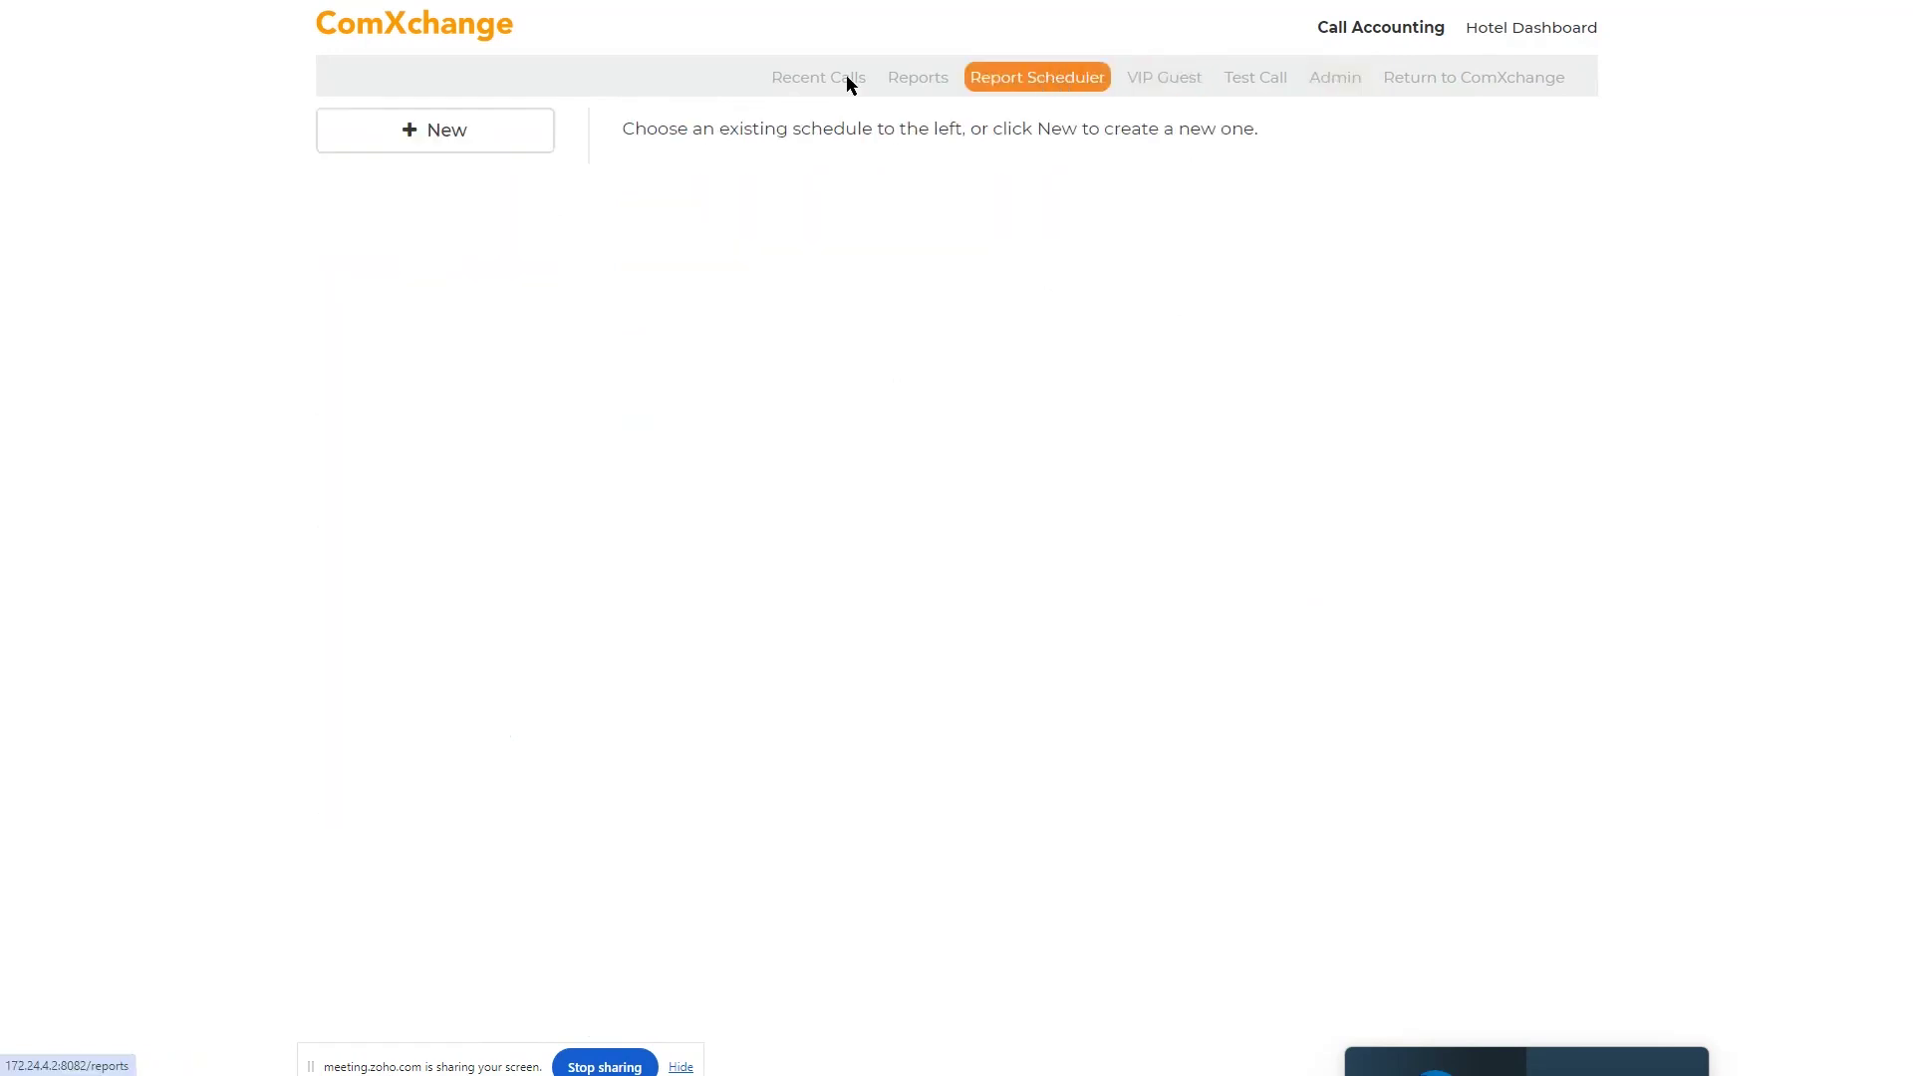
click(498, 134)
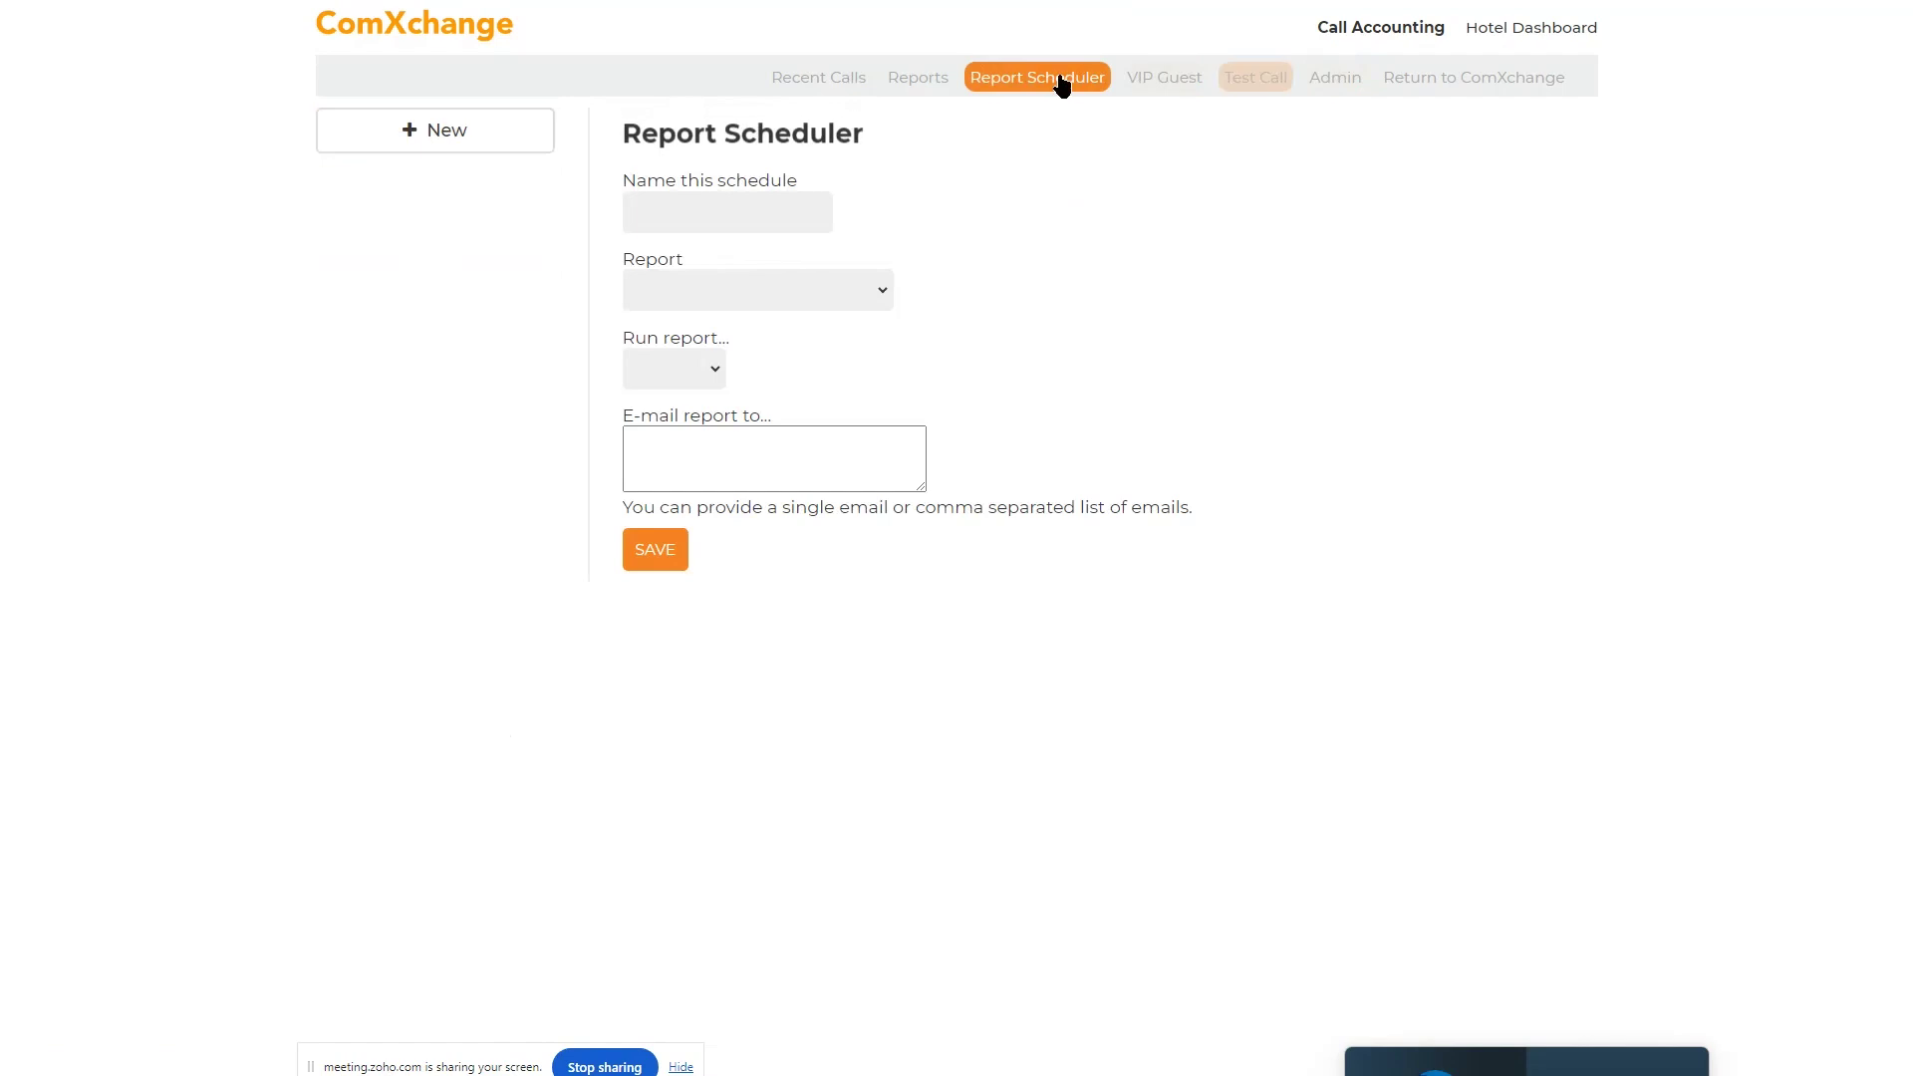
click(713, 450)
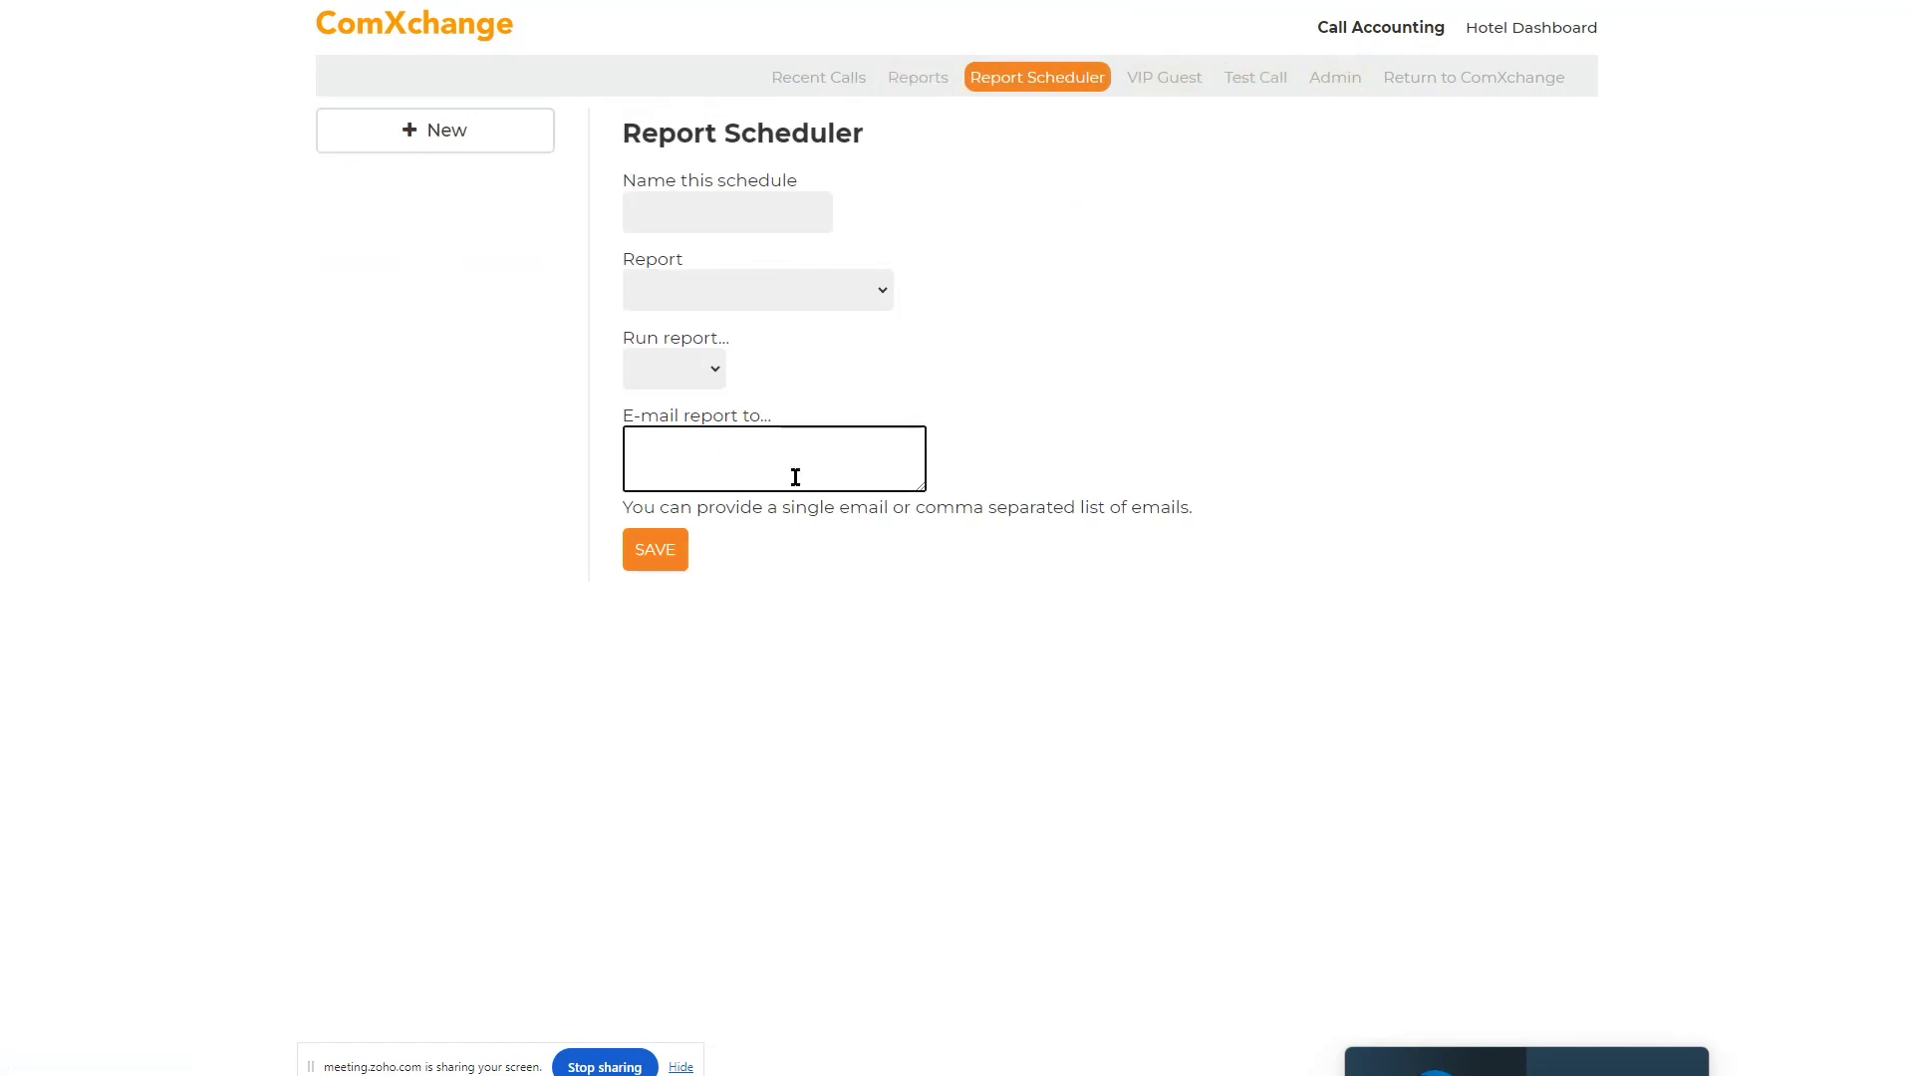
- View the Unposted Calls report options, expand the report list, and browse the existing reports a new report can be based on
click(932, 77)
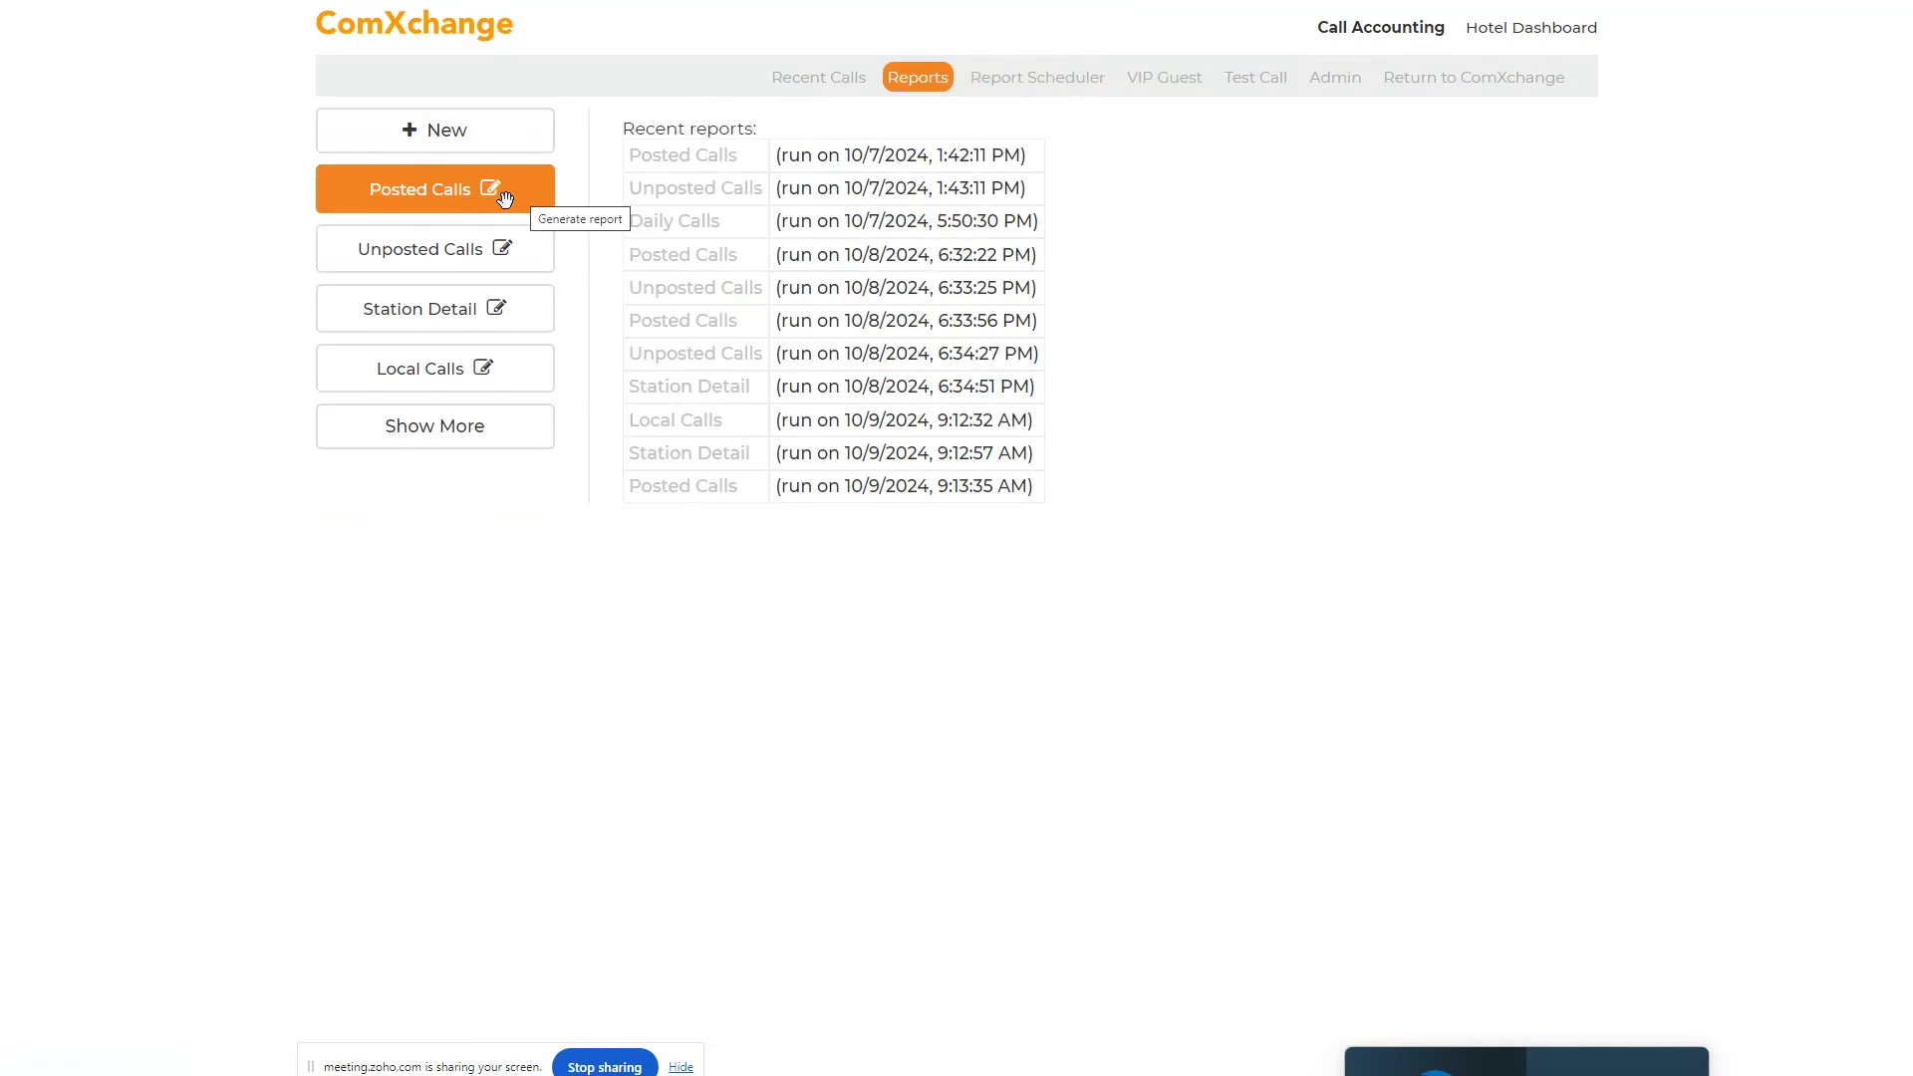
click(453, 262)
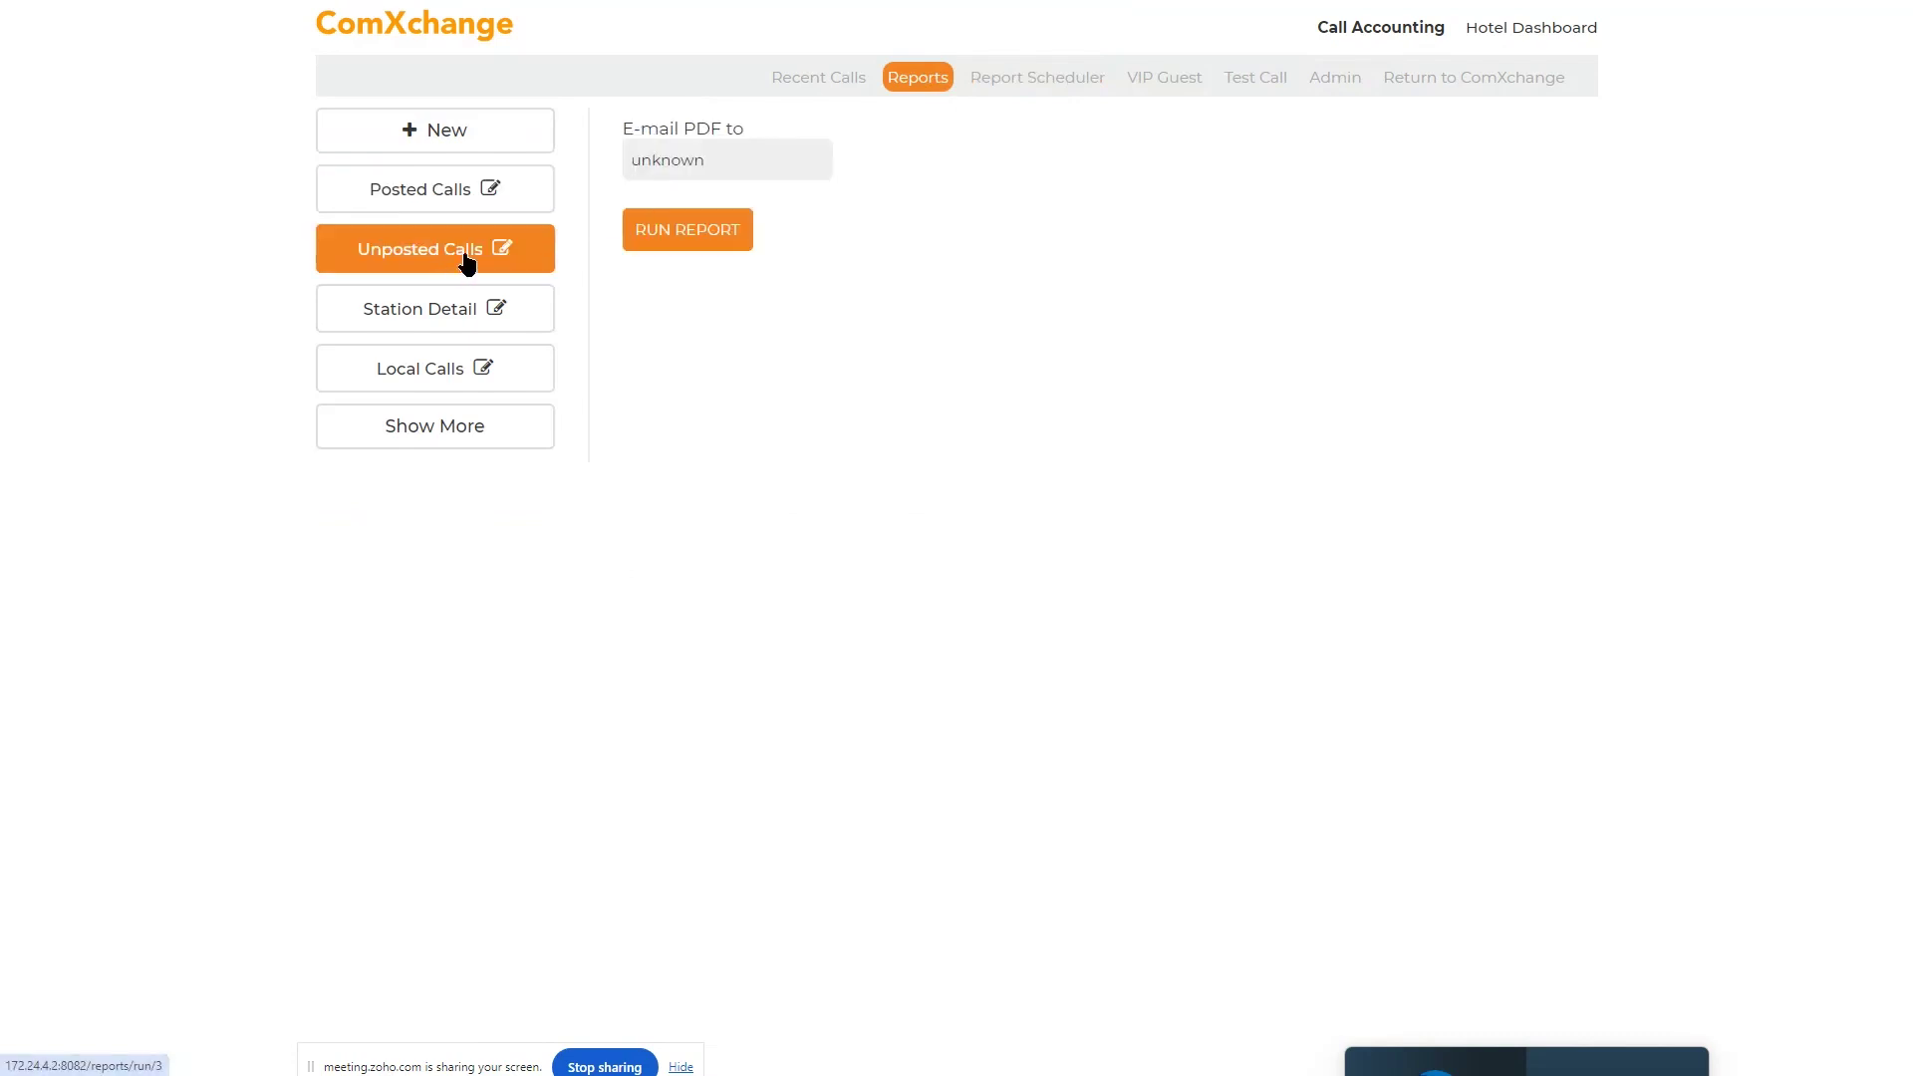
click(447, 431)
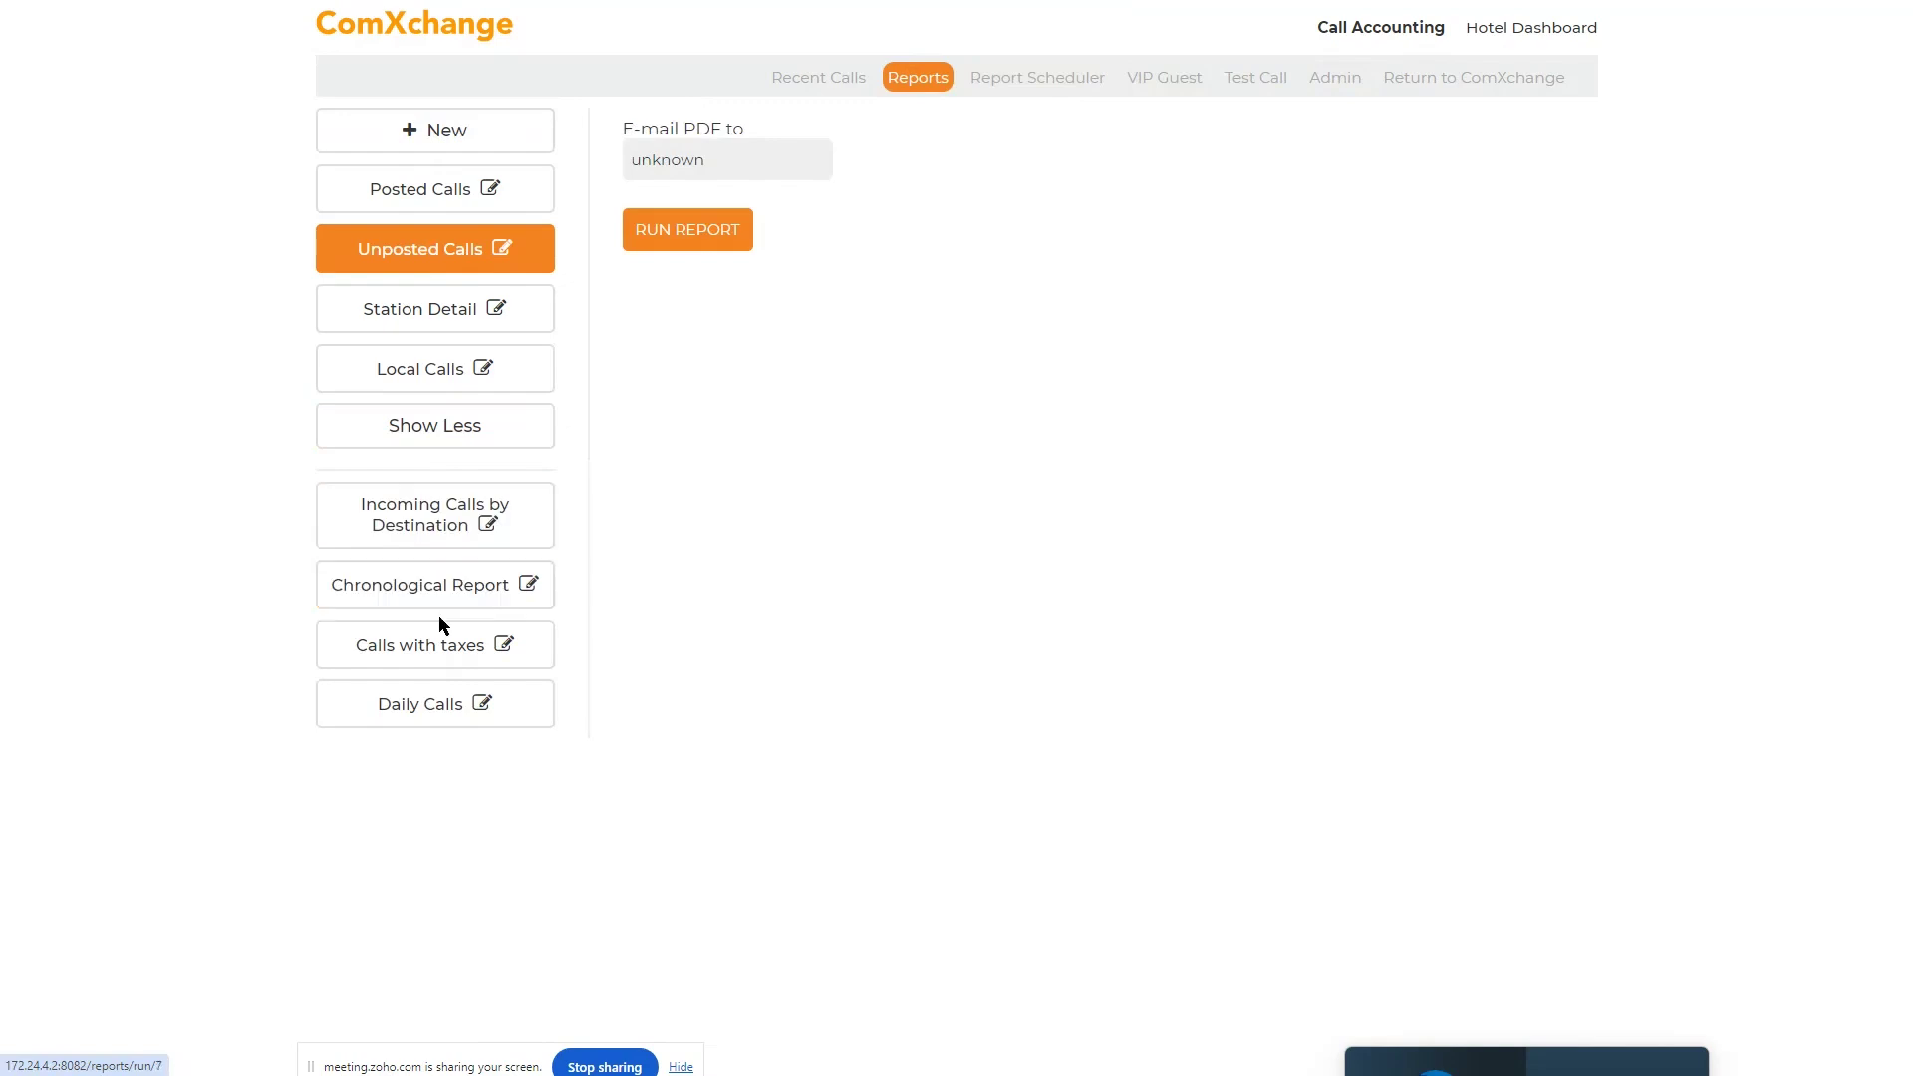
click(455, 139)
click(793, 207)
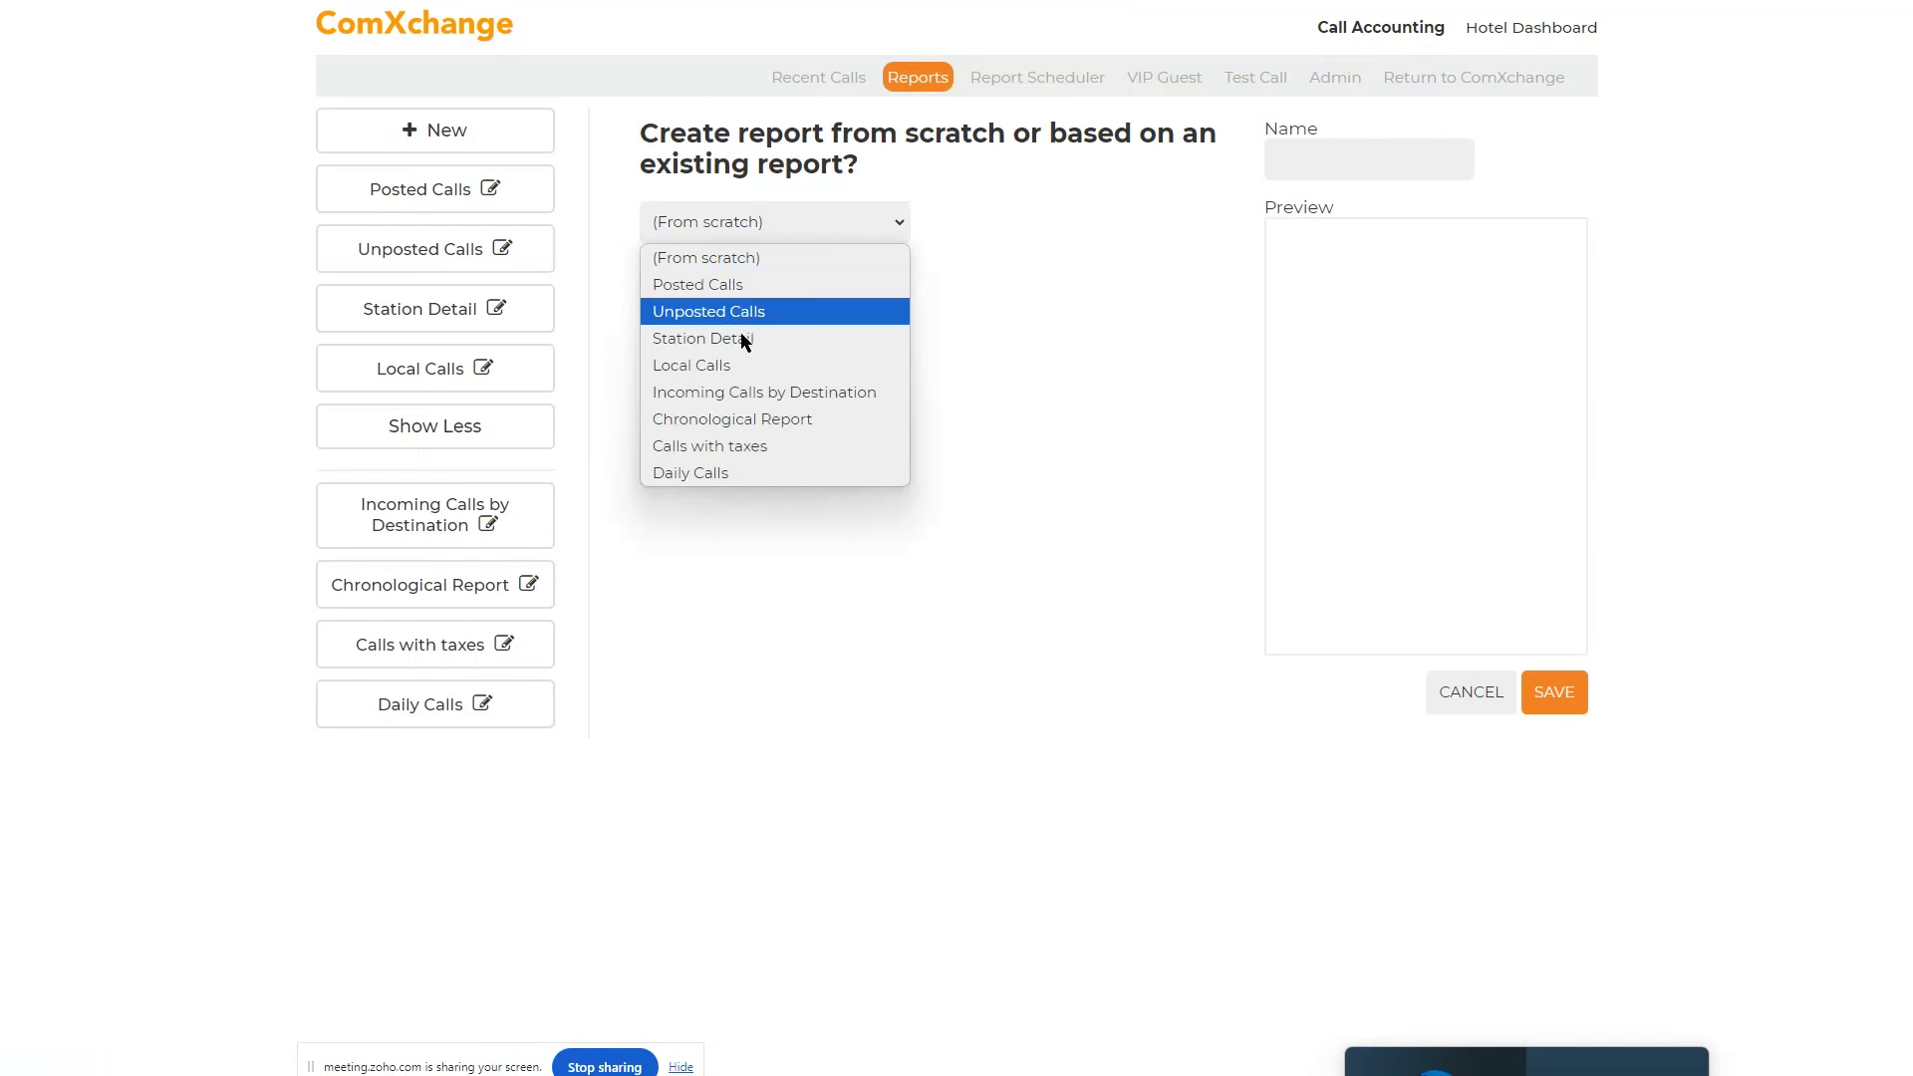
click(1092, 331)
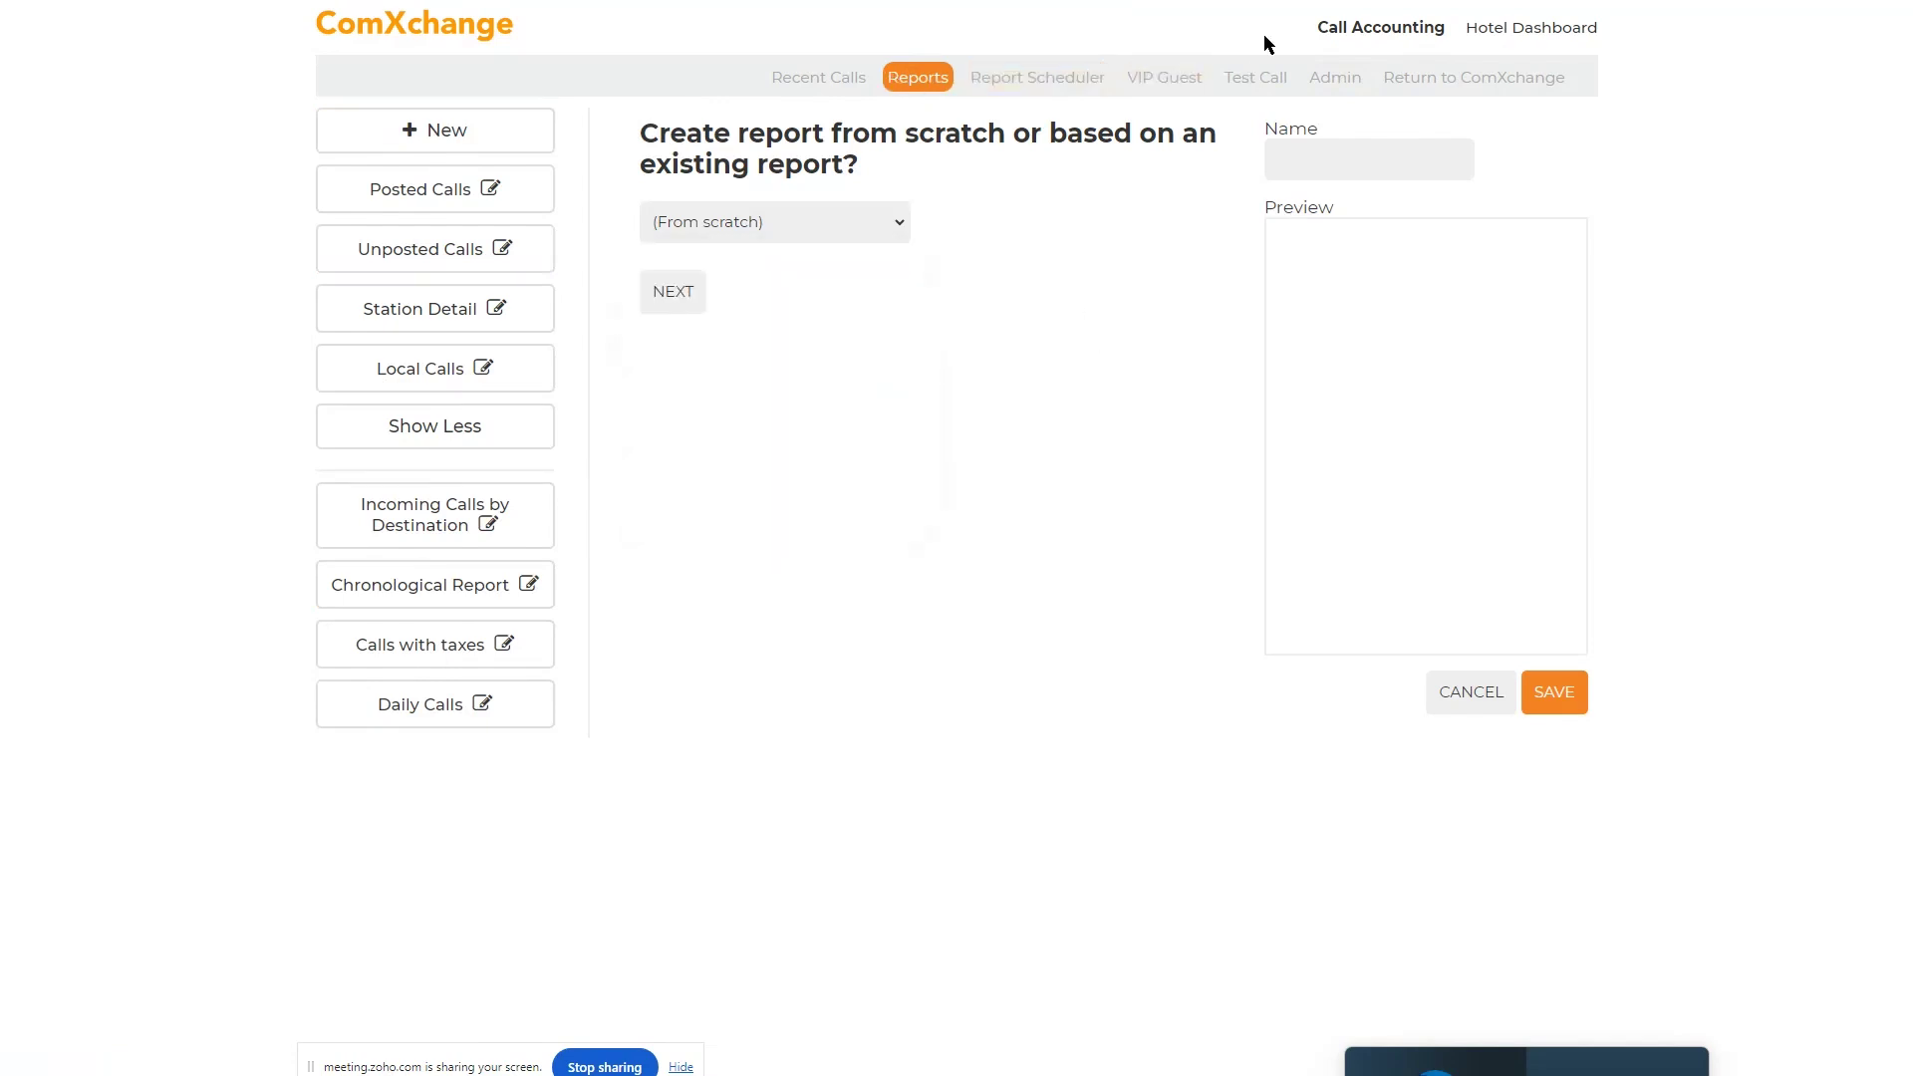
- Revisit the test call and admin pages, then look through the VIP guest list of stations and rooms
click(1248, 80)
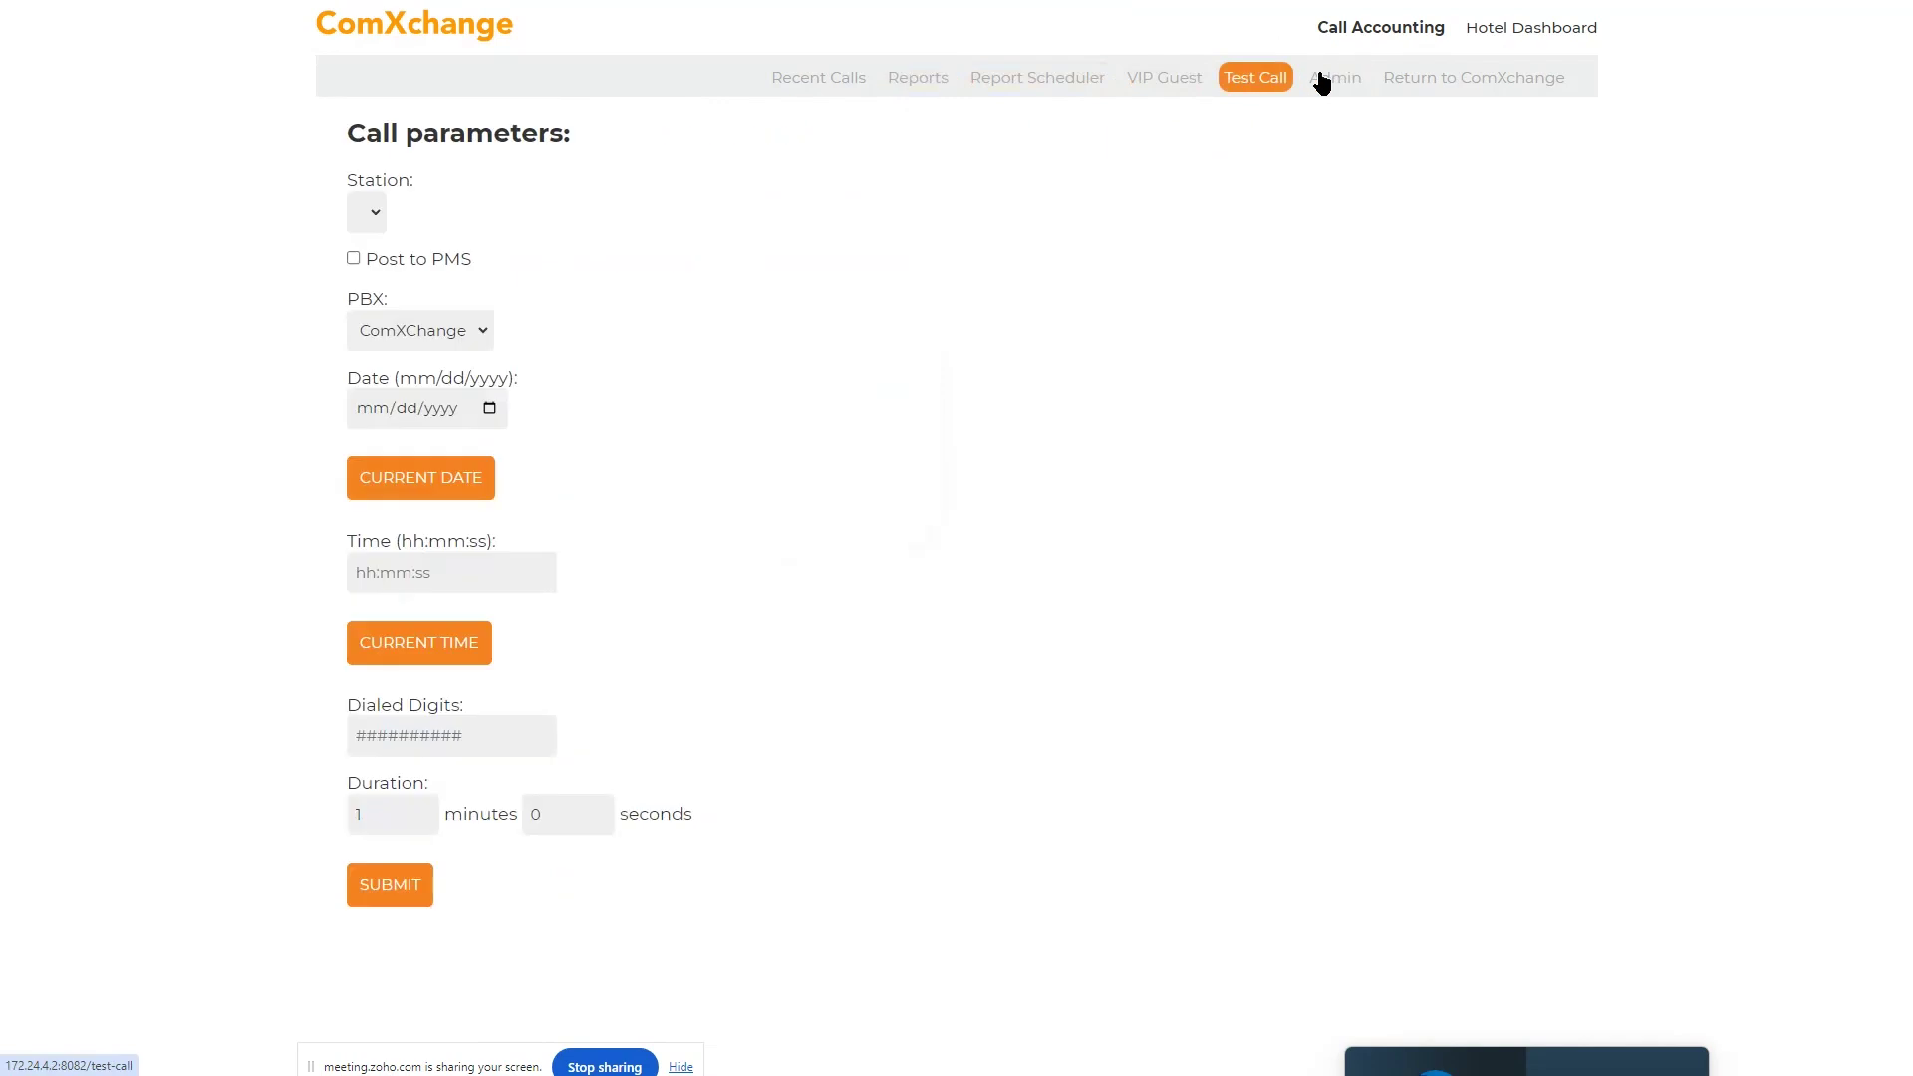
click(1330, 82)
click(1164, 77)
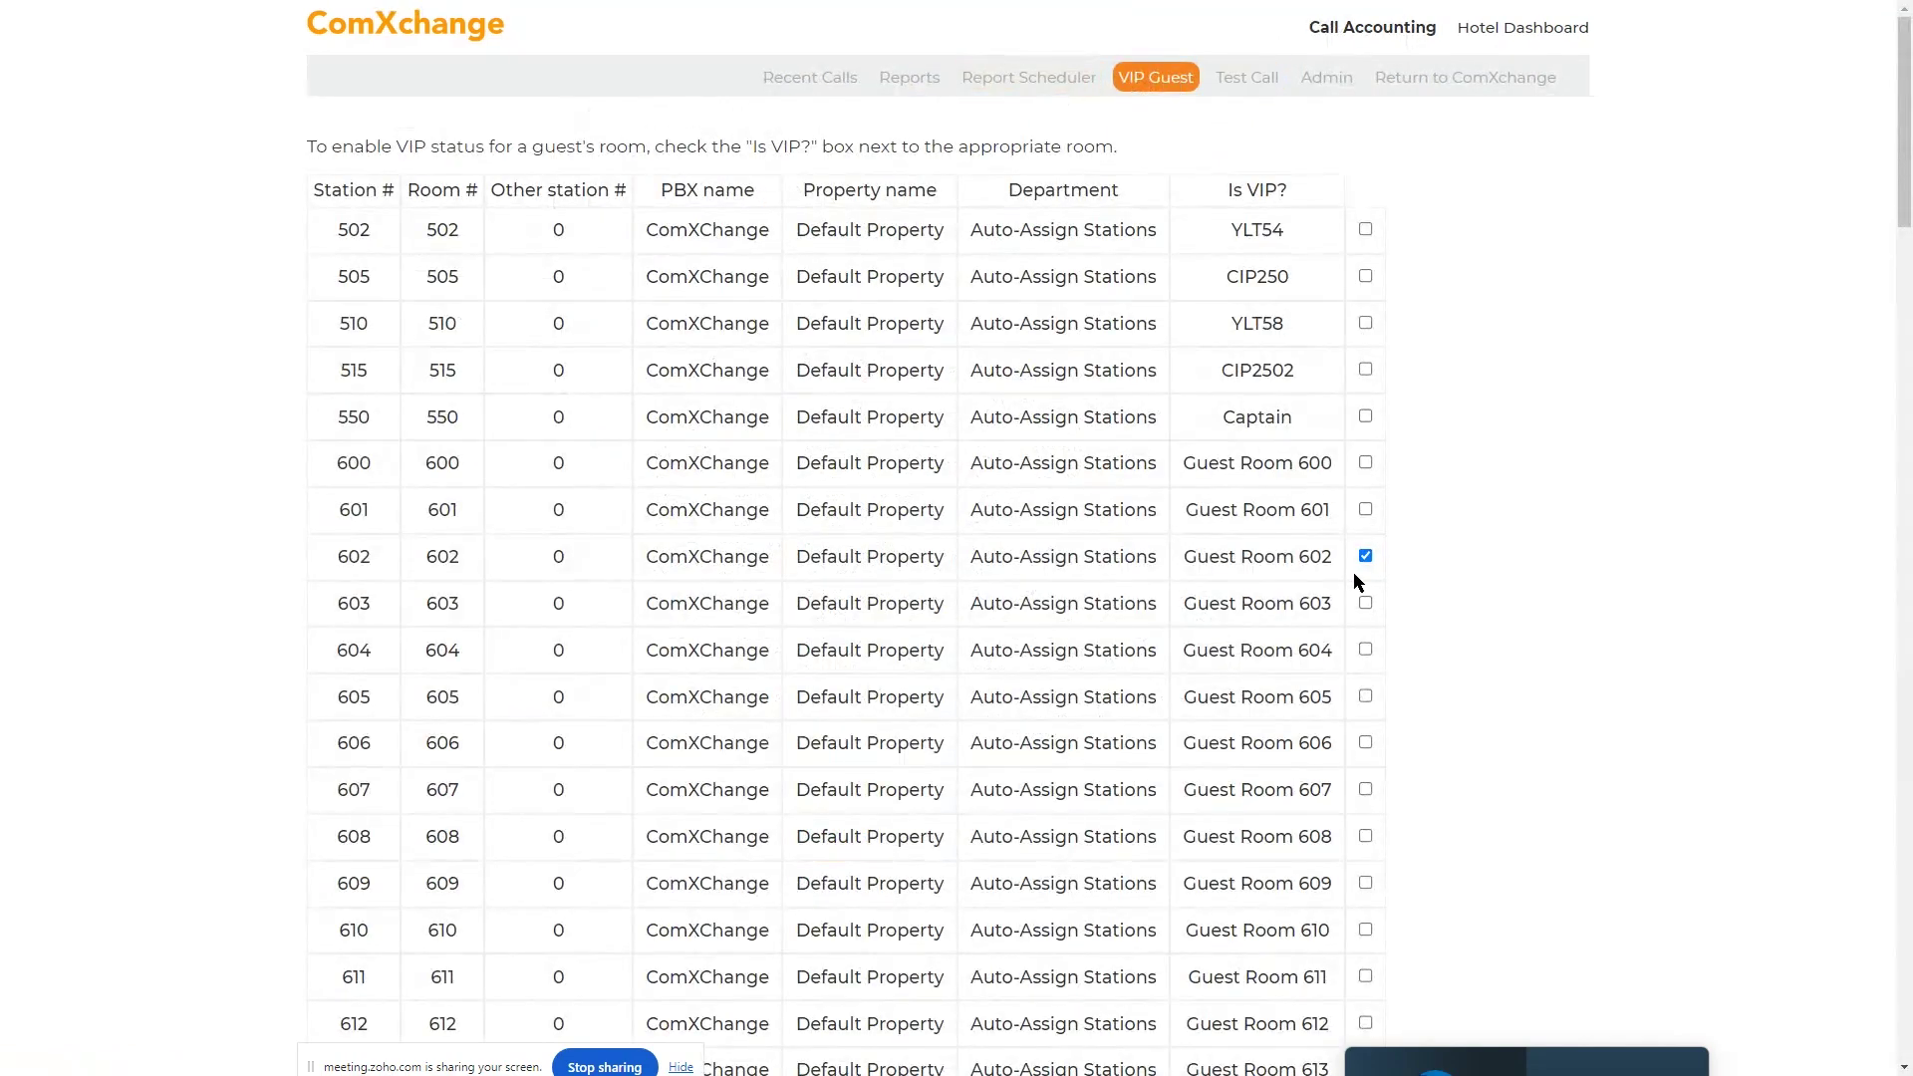
scroll(1367, 470, down, 14)
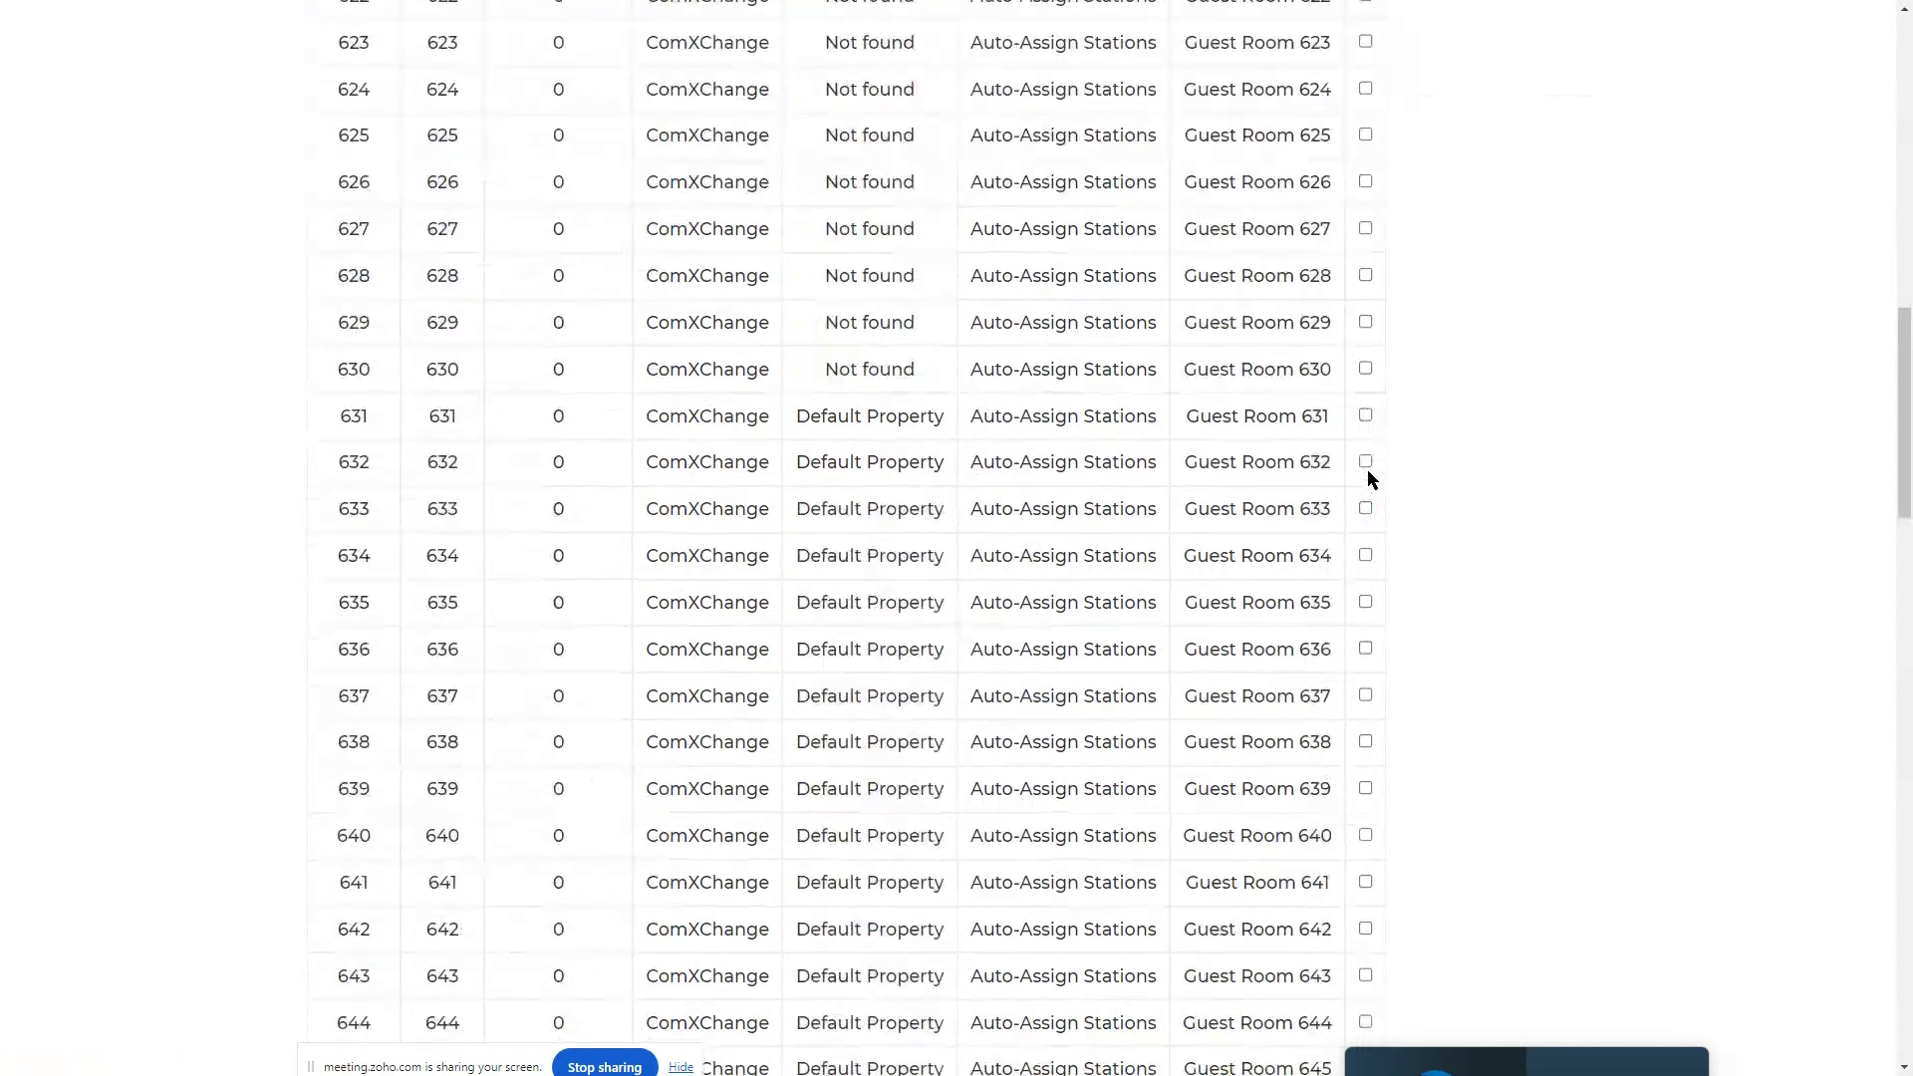
scroll(1367, 469, up, 9)
scroll(1367, 479, up, 5)
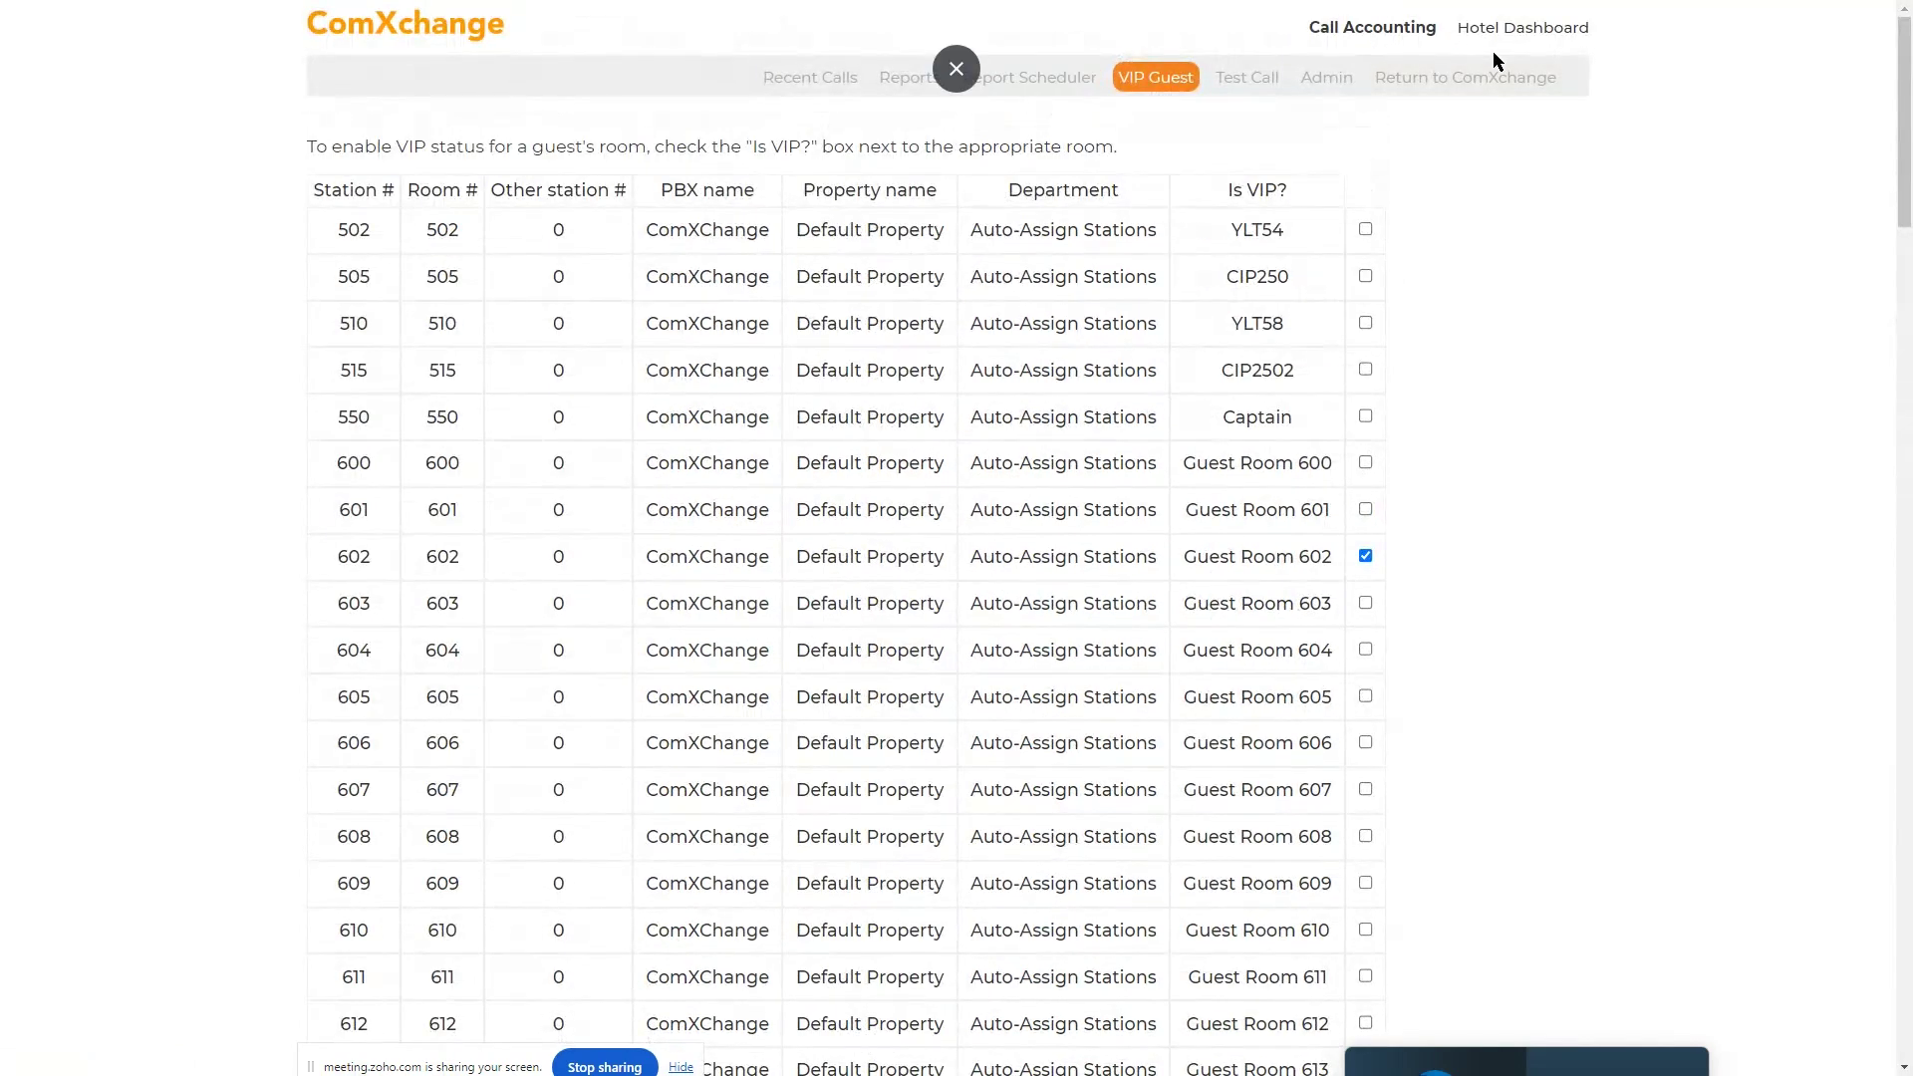
- Return to the ComXchange administration, open the Code X list, and examine the modes of the Fire and Earthquake codes
click(1460, 82)
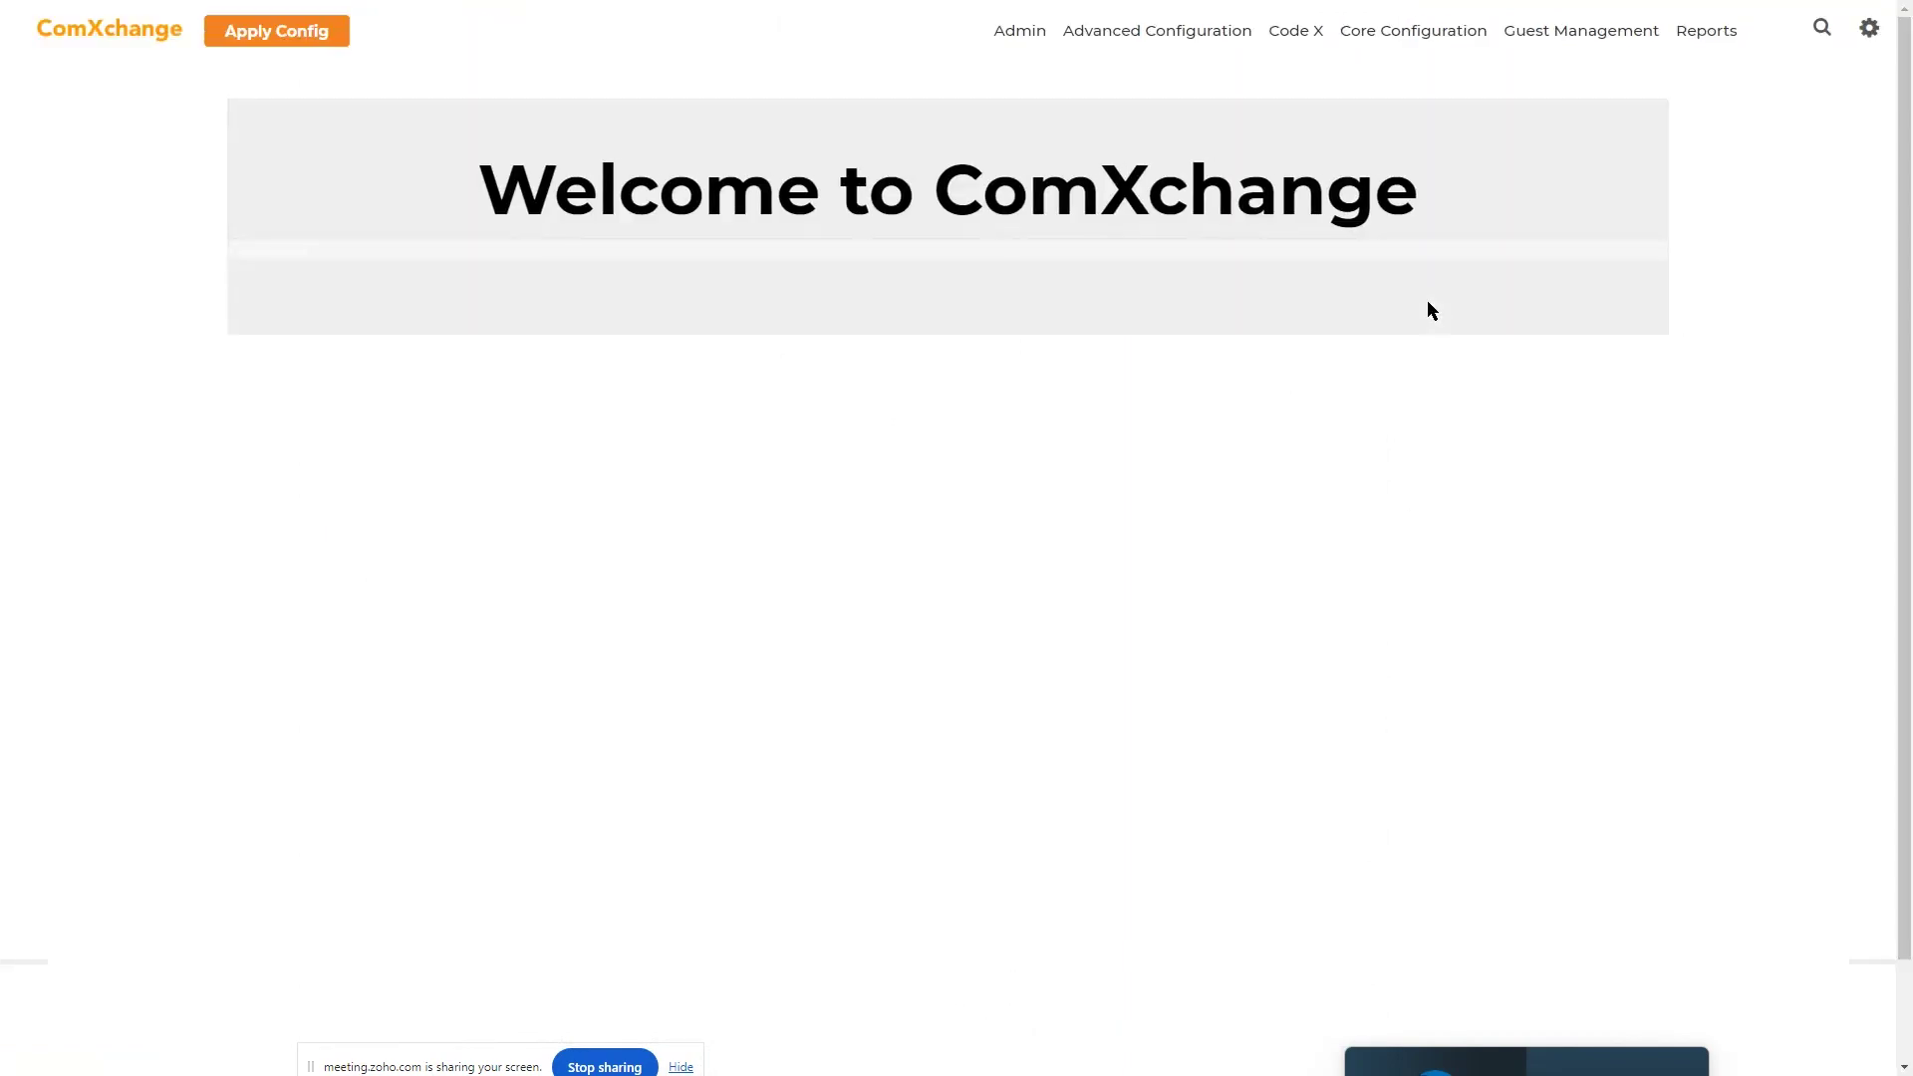
mouse_move(1551, 42)
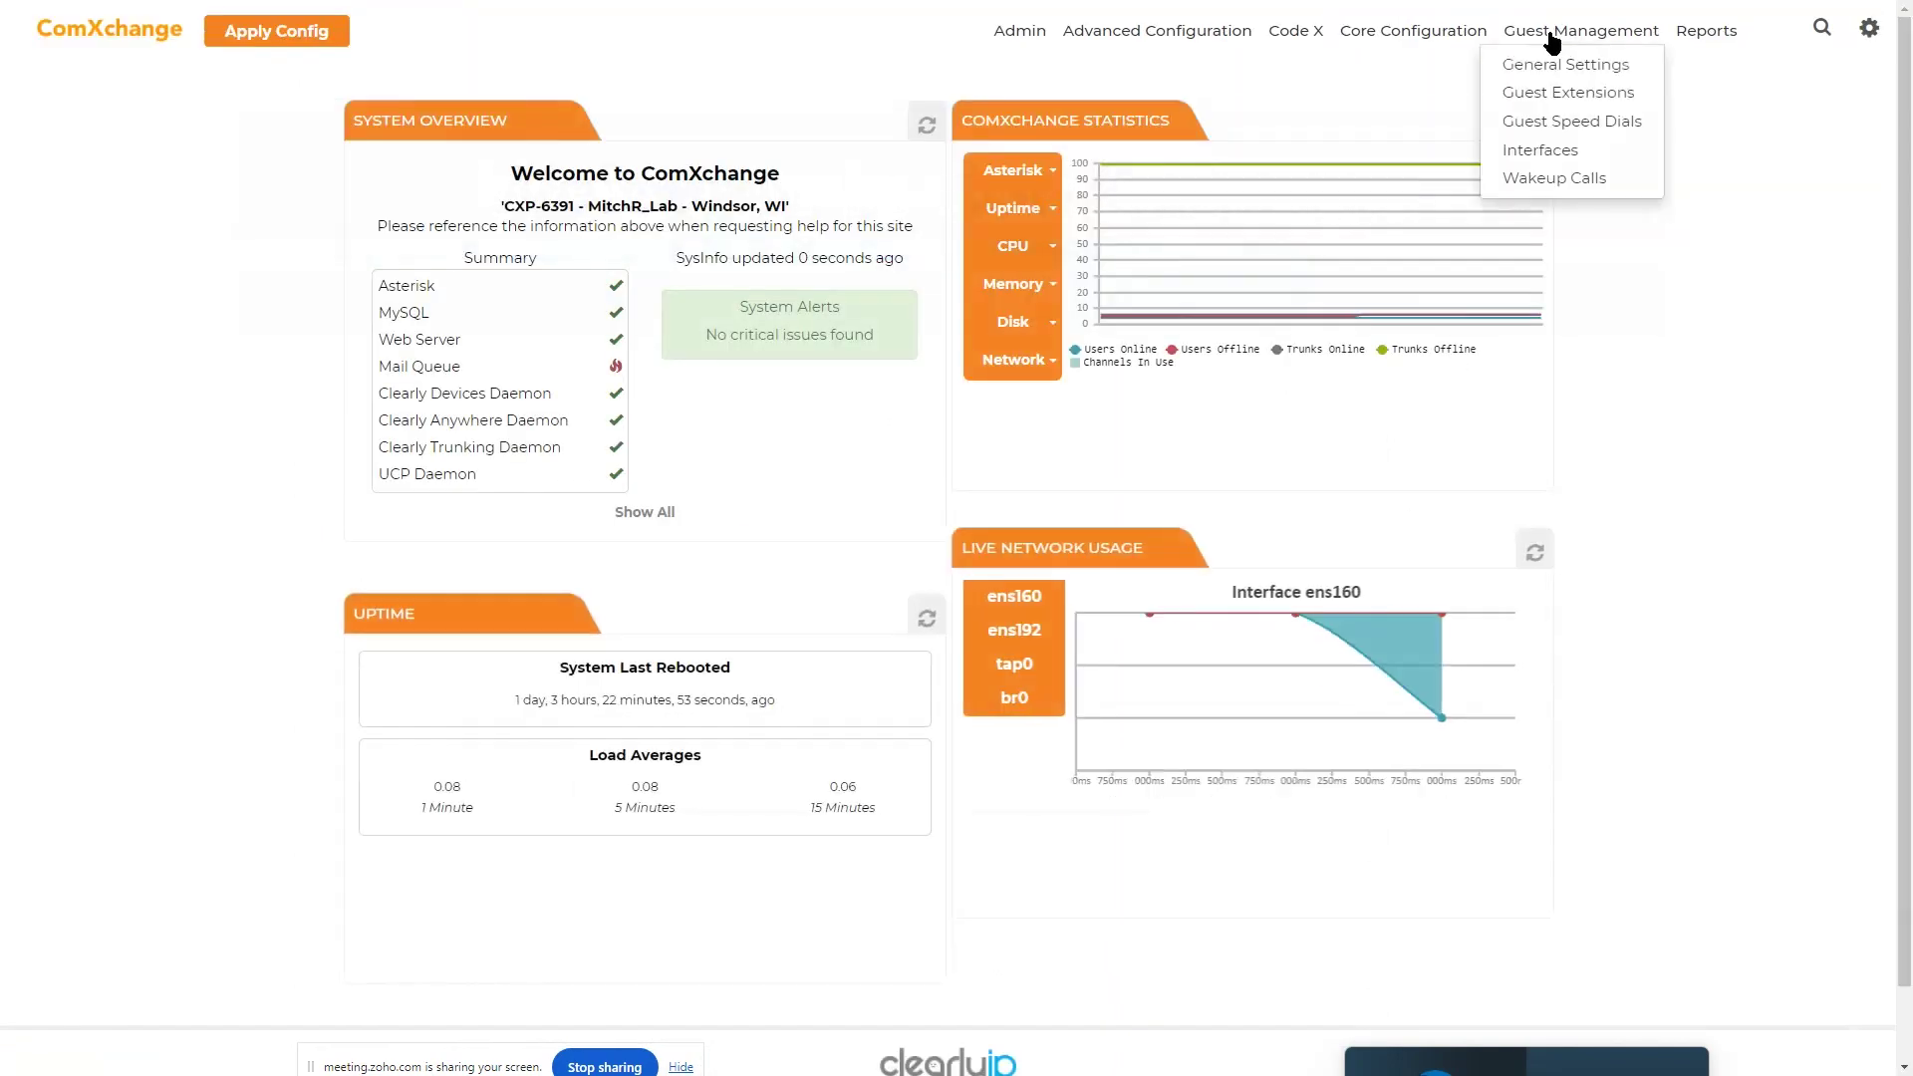
mouse_move(1706, 30)
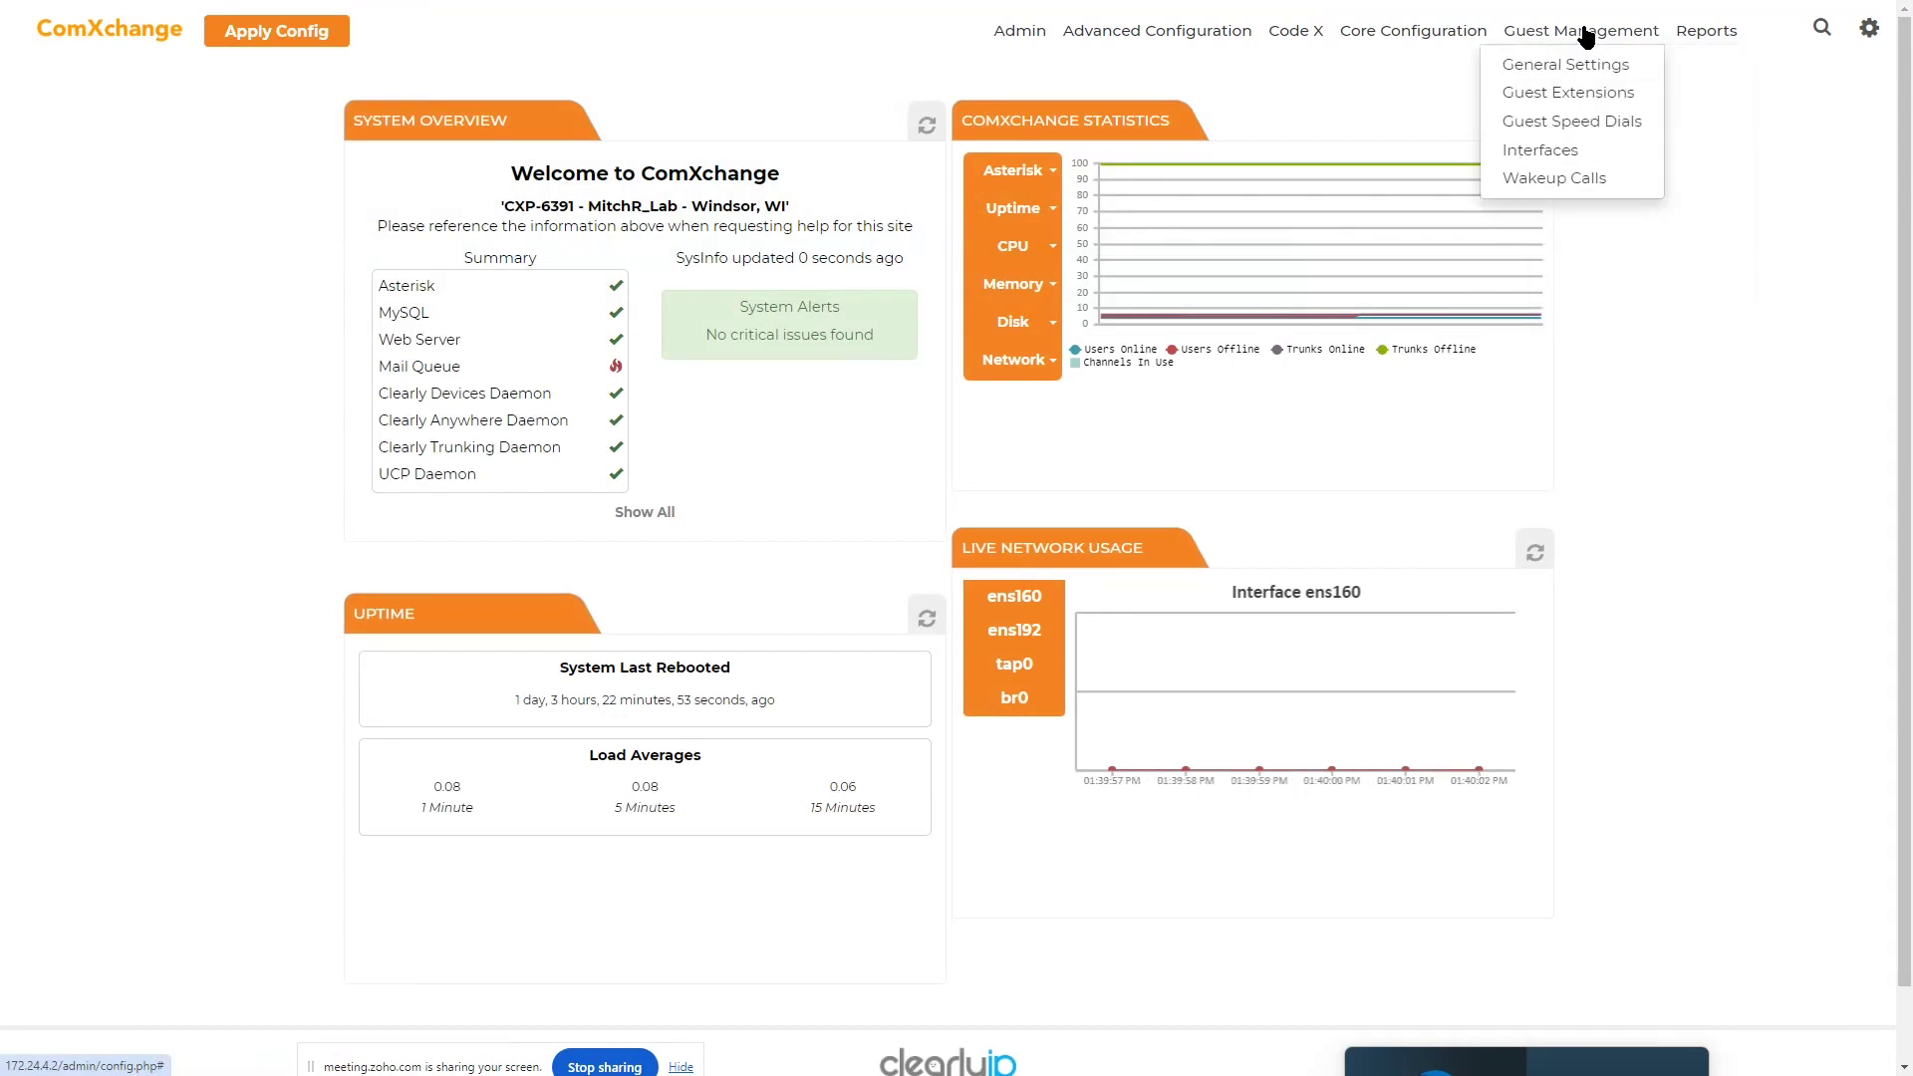
click(1296, 31)
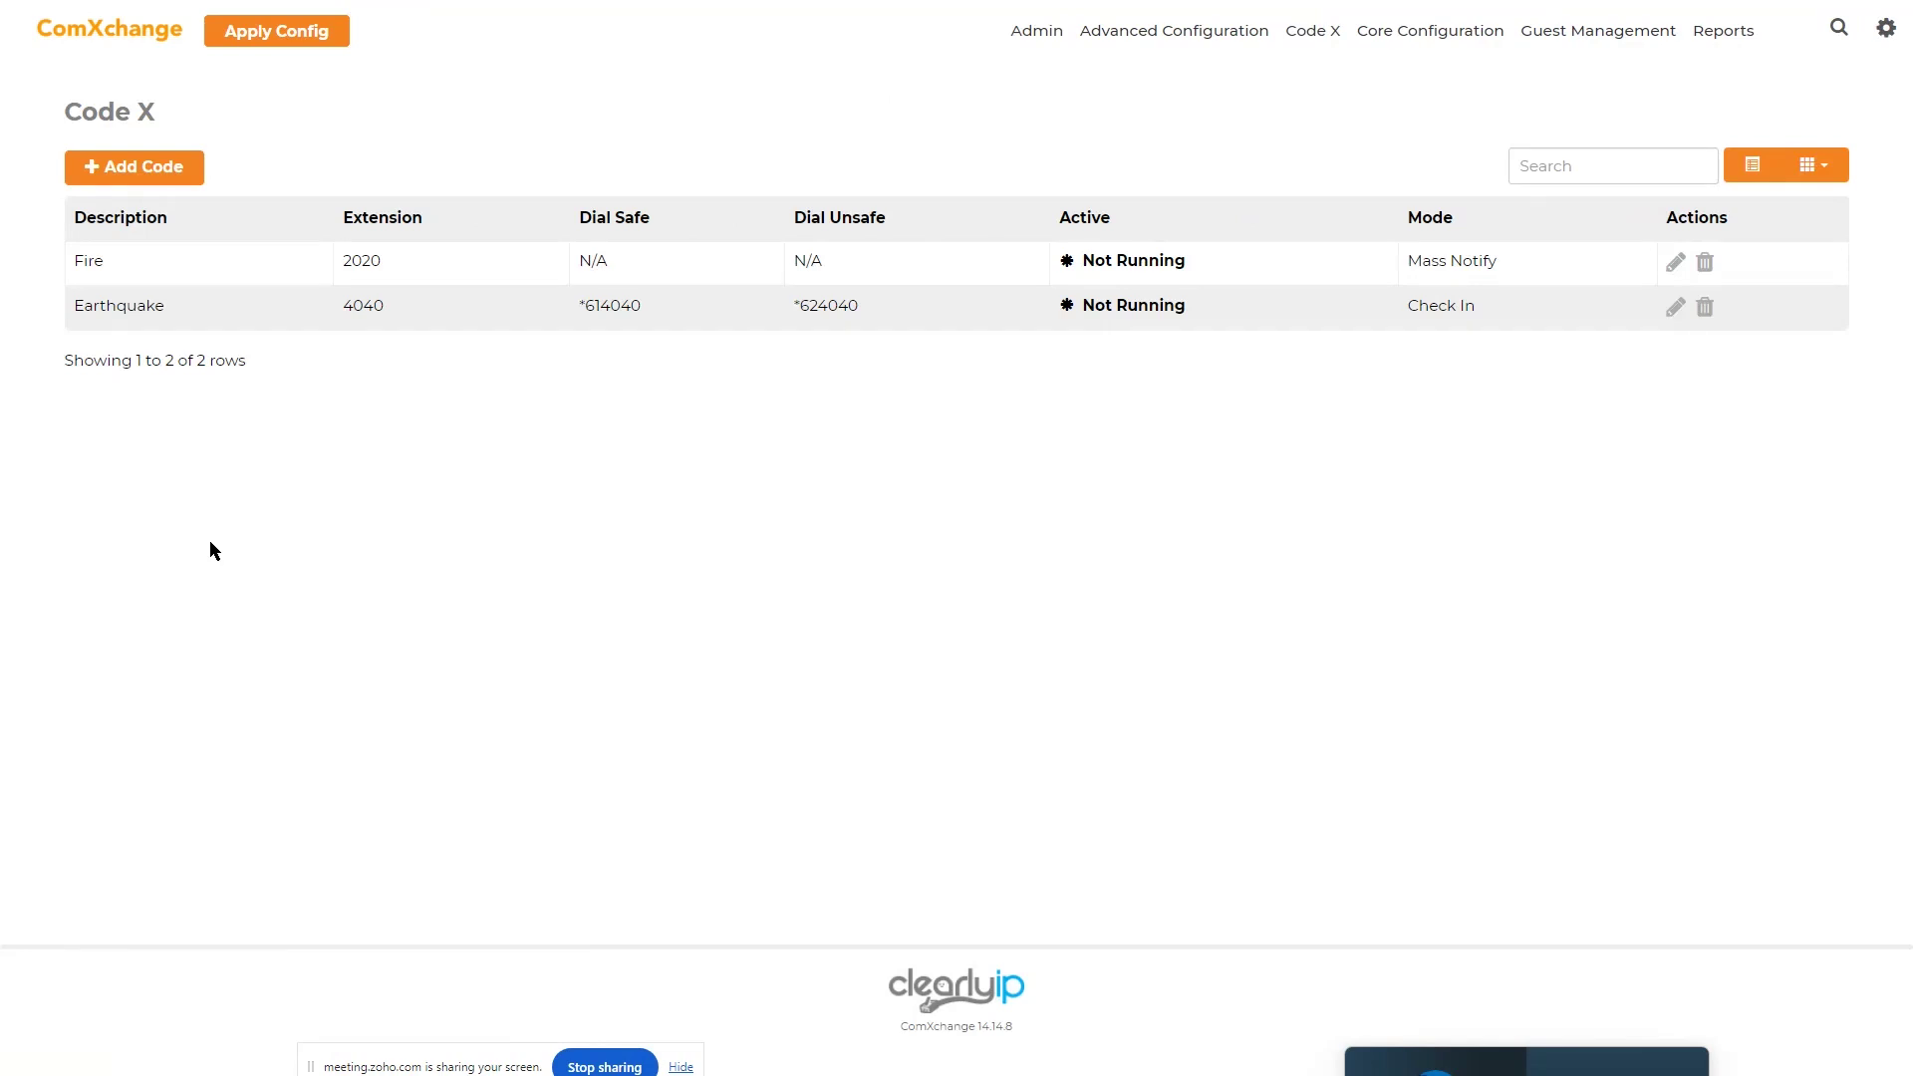
drag(1464, 258, 1409, 257)
drag(1474, 304, 1412, 301)
- Start a new code, try the Mass Notify mode, and set the mode back to Check-in
click(128, 183)
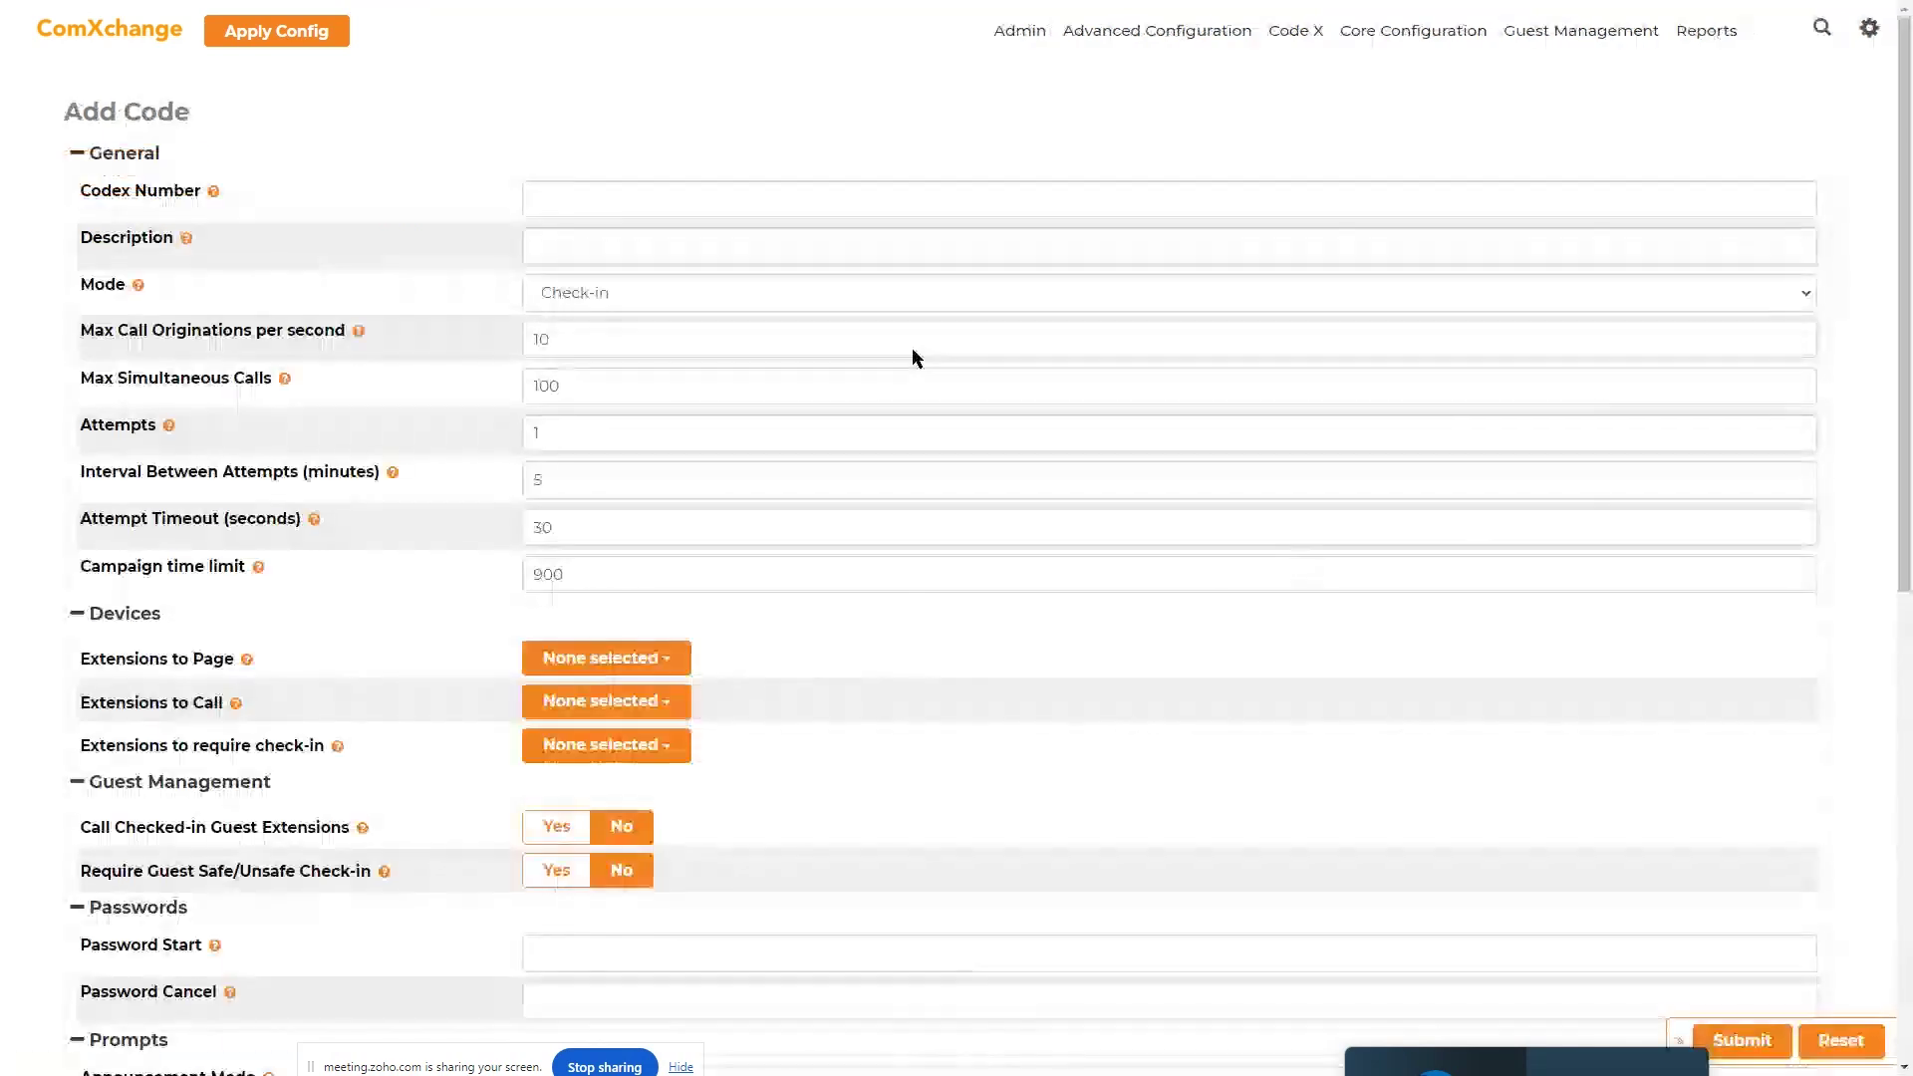
click(611, 293)
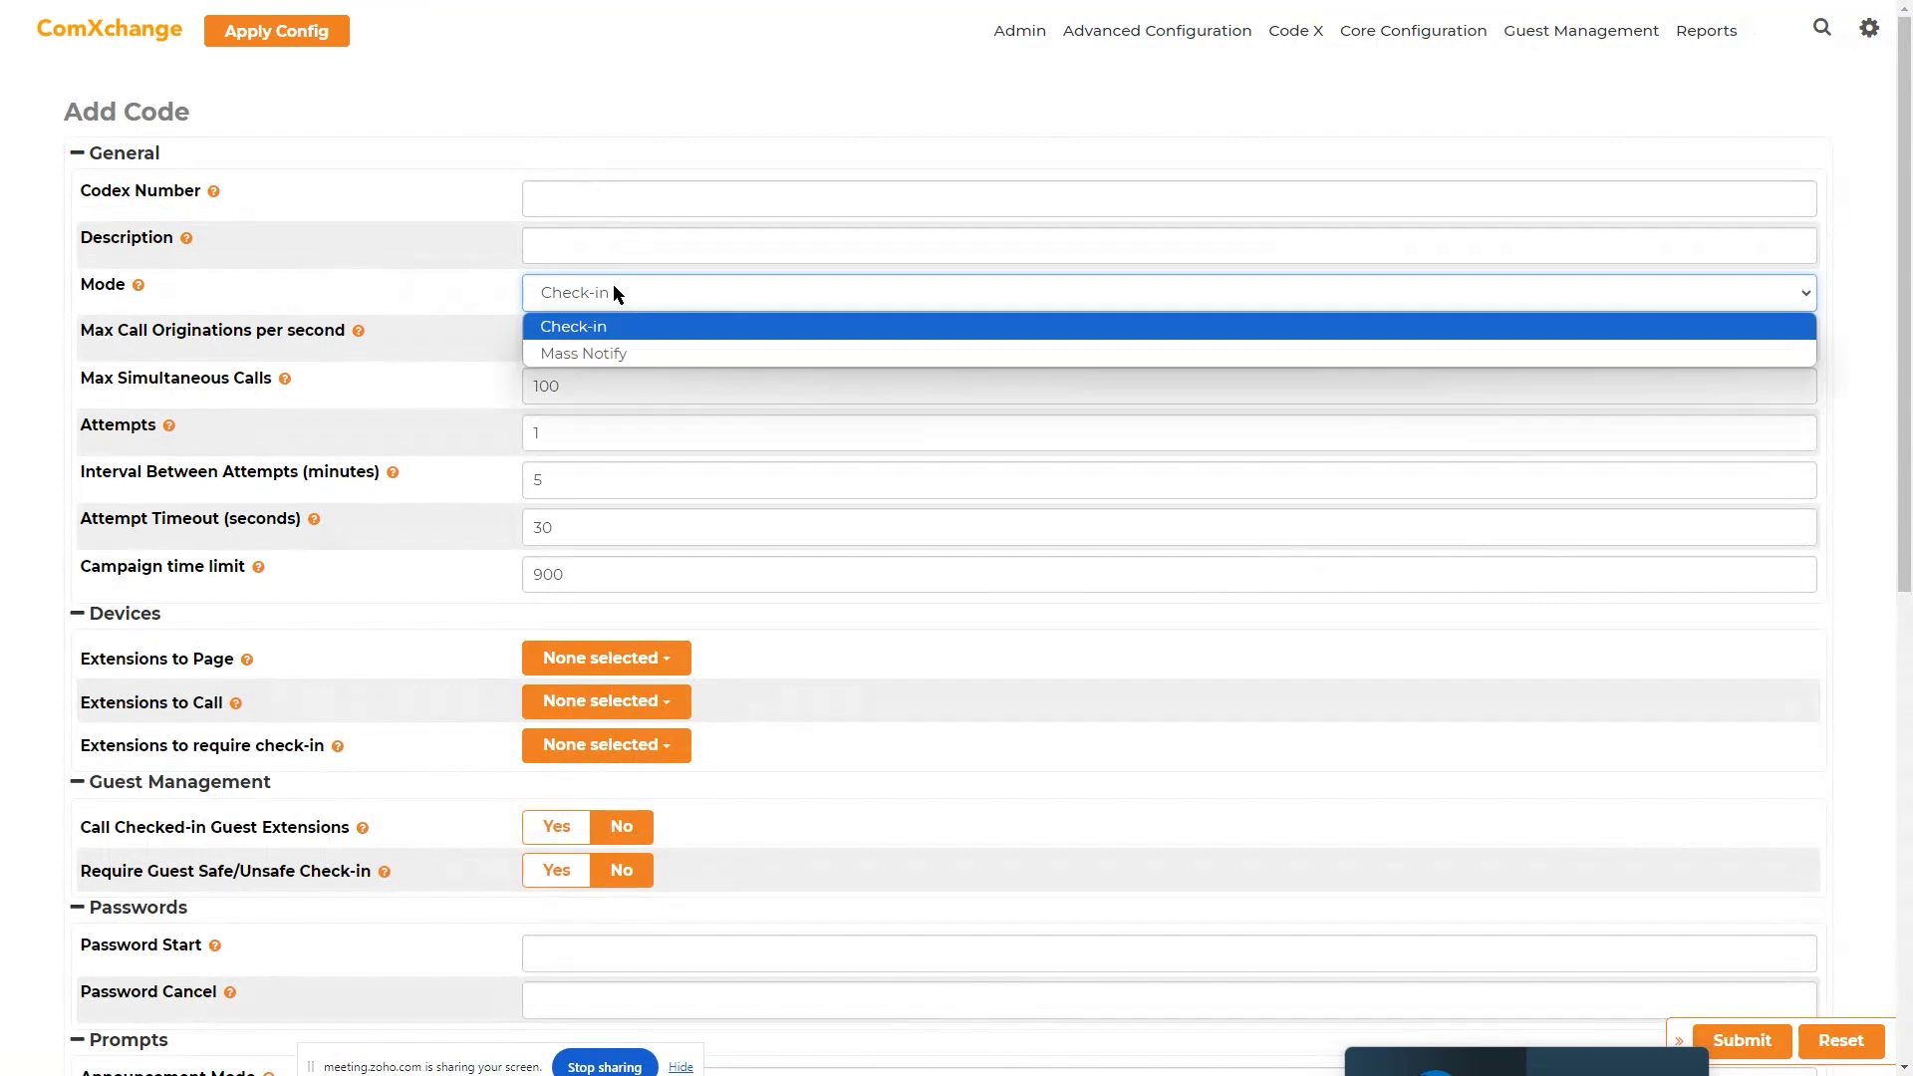
click(612, 357)
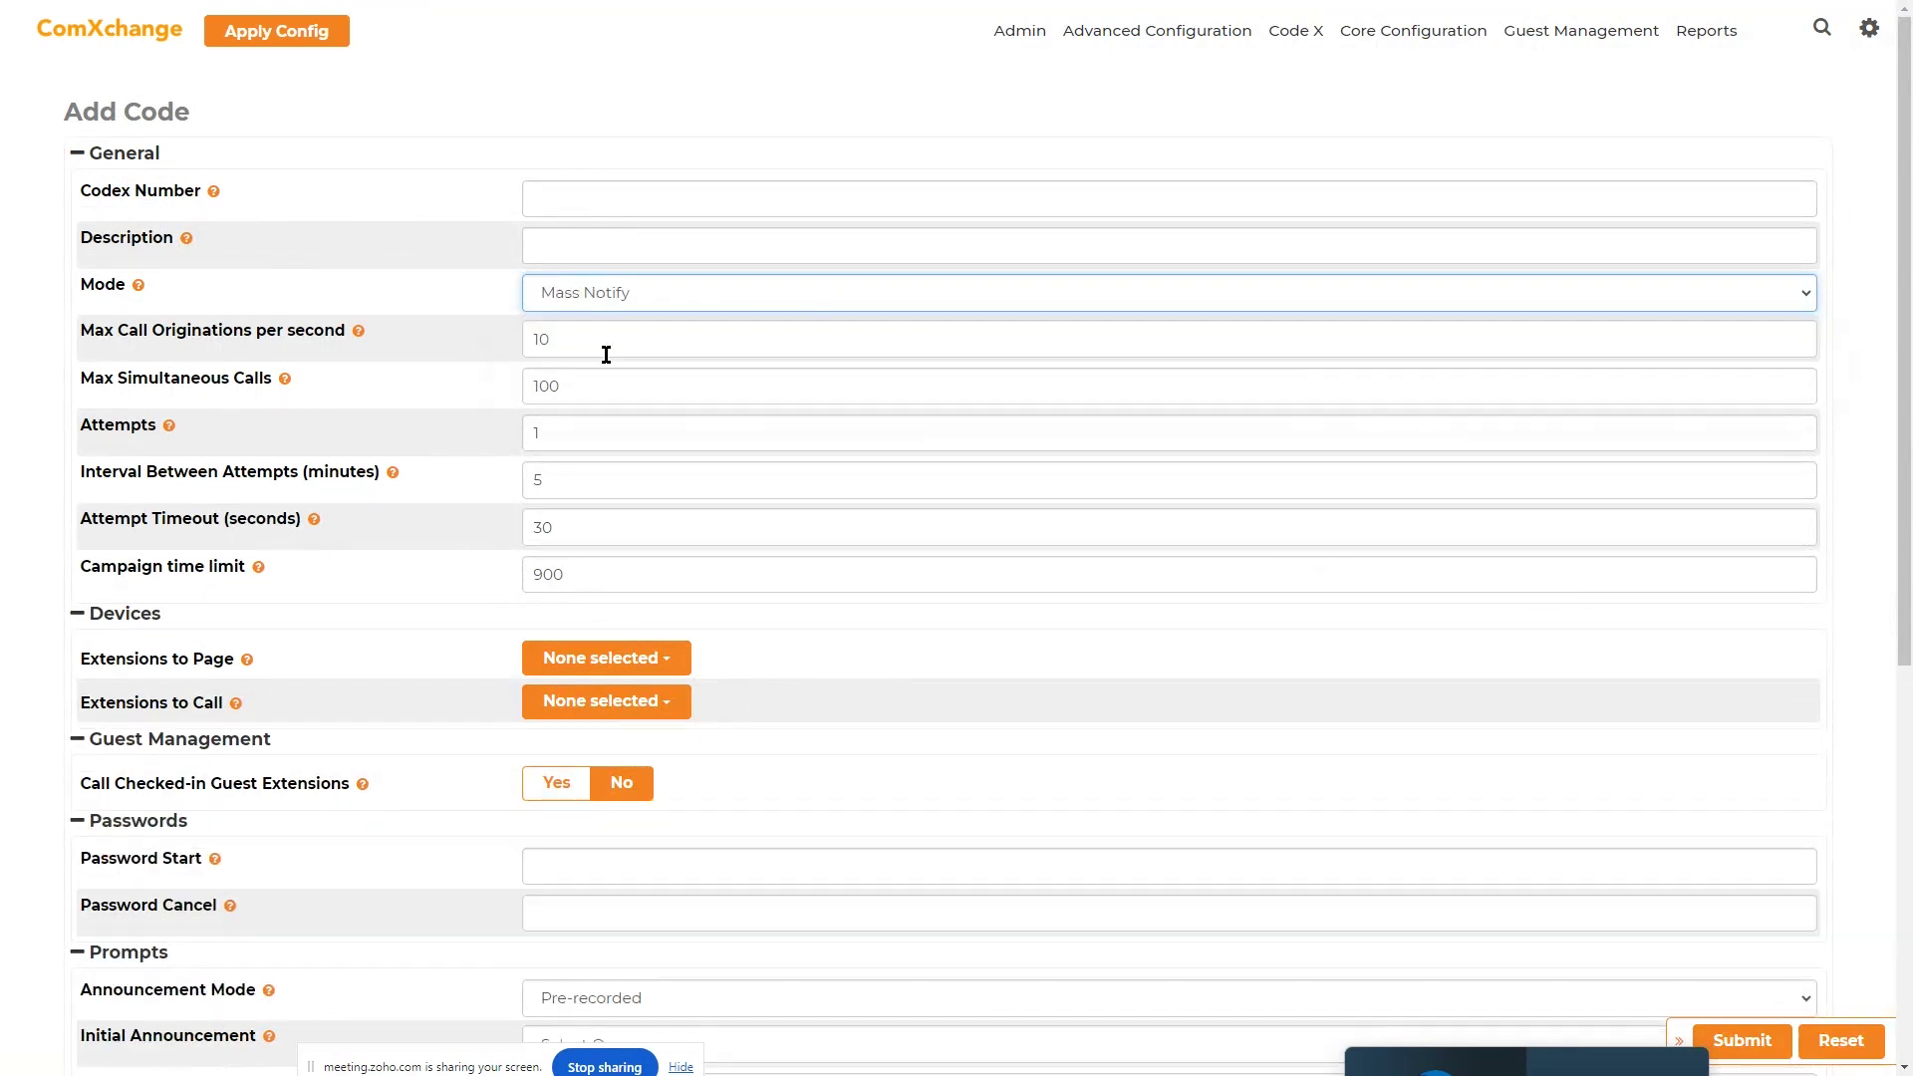
click(598, 293)
click(594, 327)
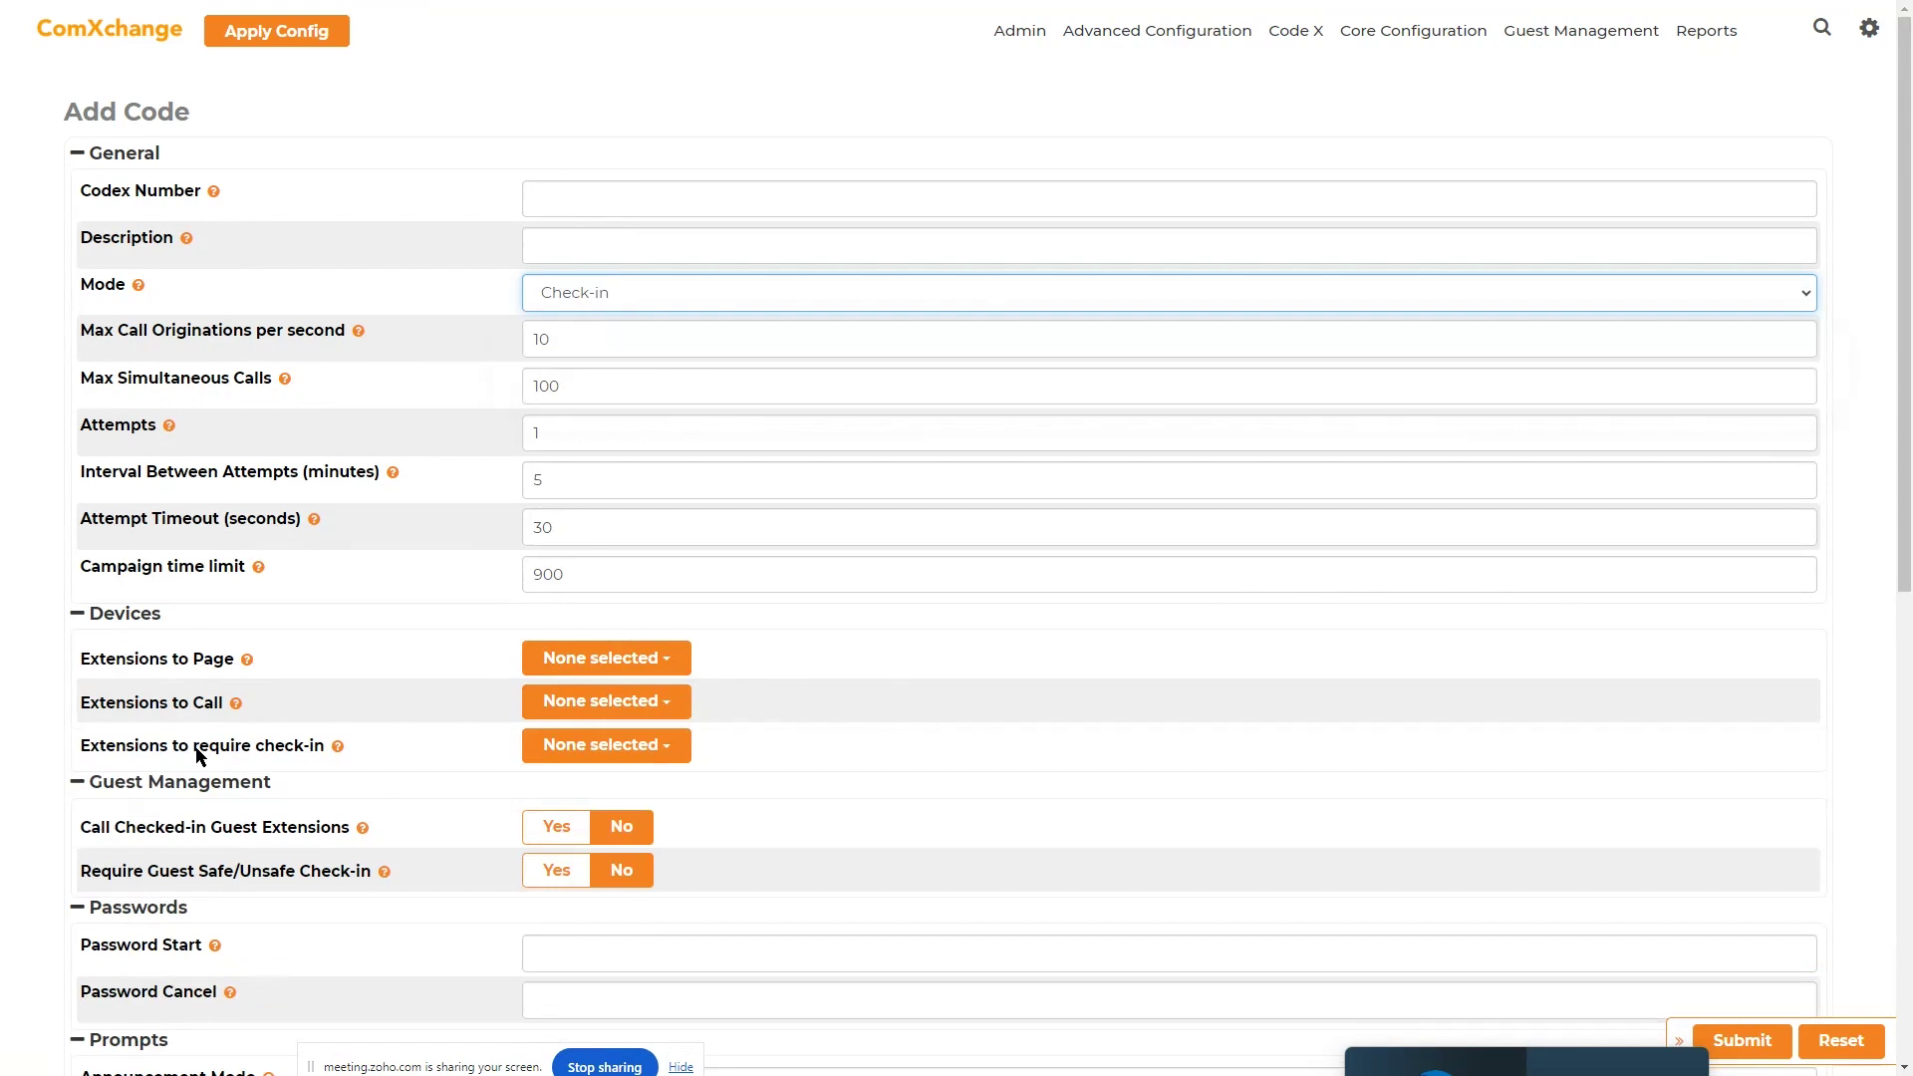
- View the extensions that can be chosen to require check-in, leaving none selected
click(588, 754)
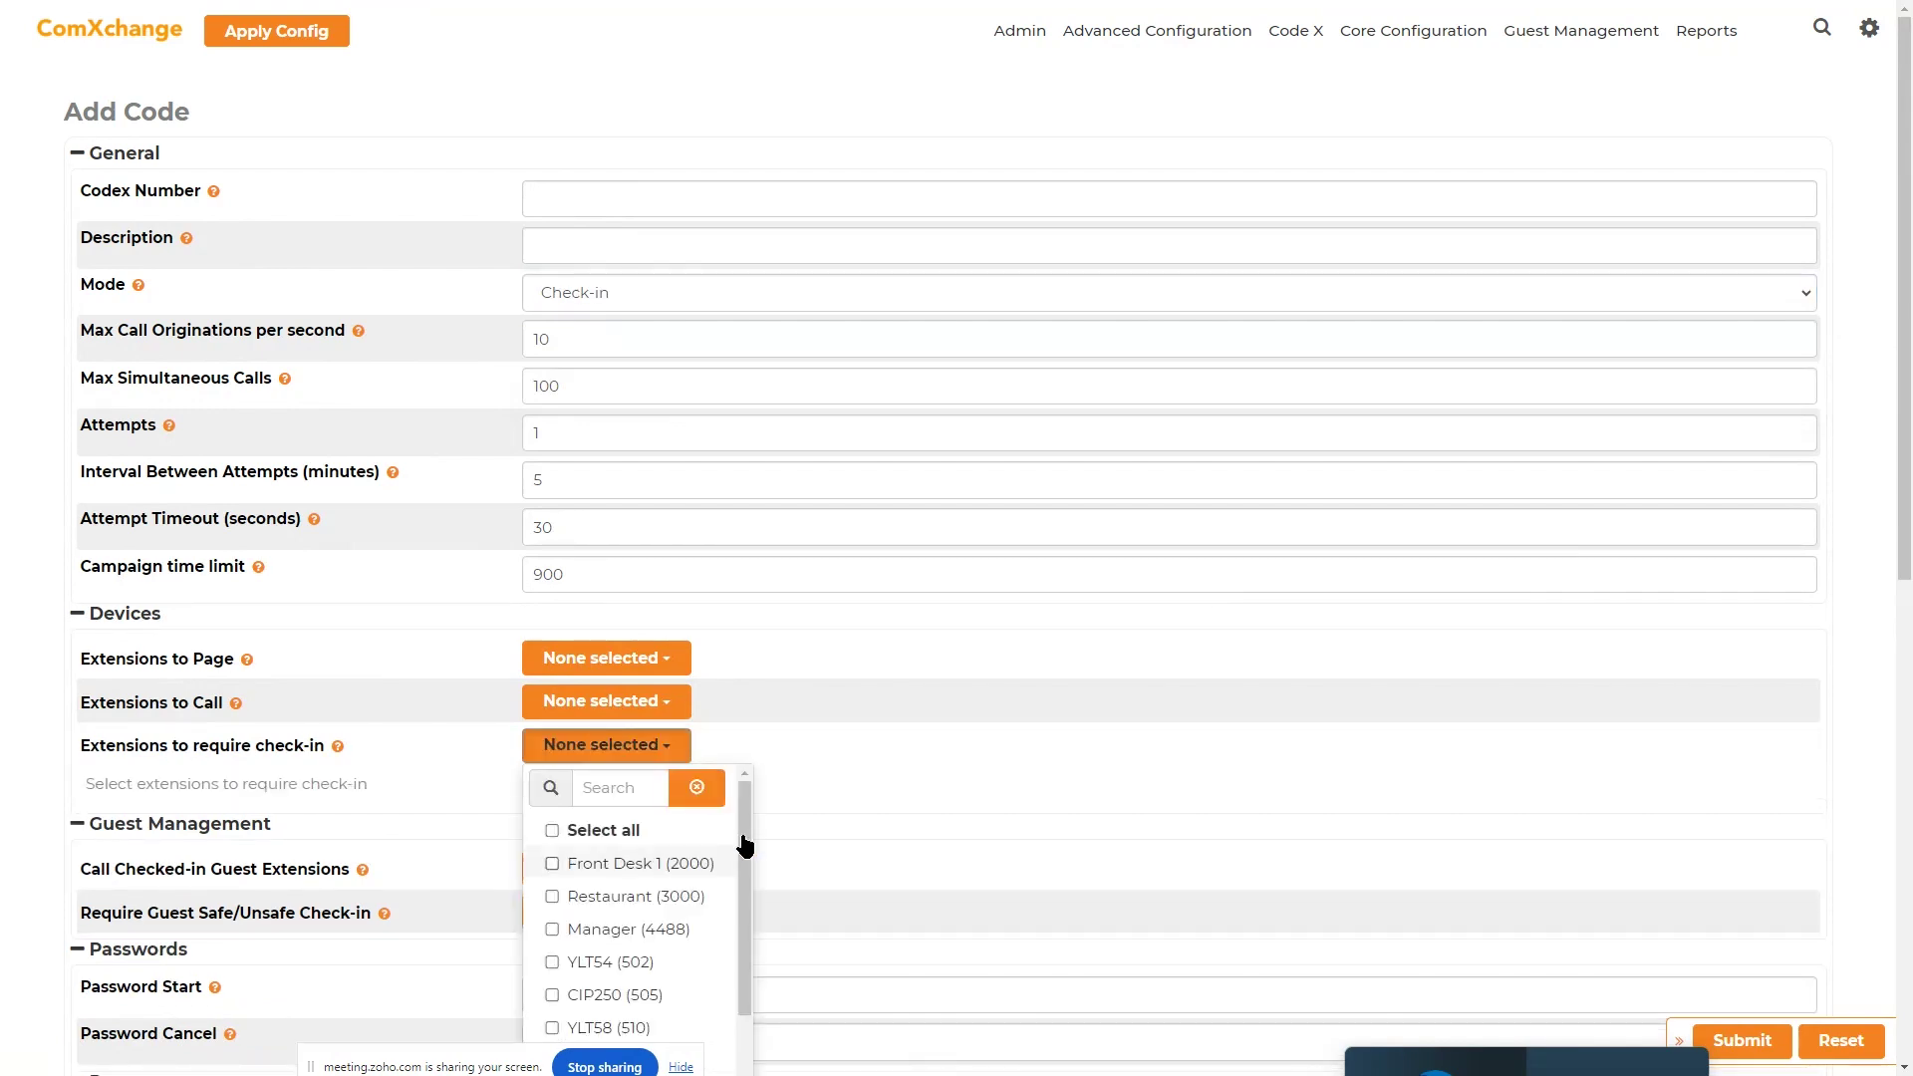
scroll(777, 683, down, 3)
scroll(661, 589, down, 1)
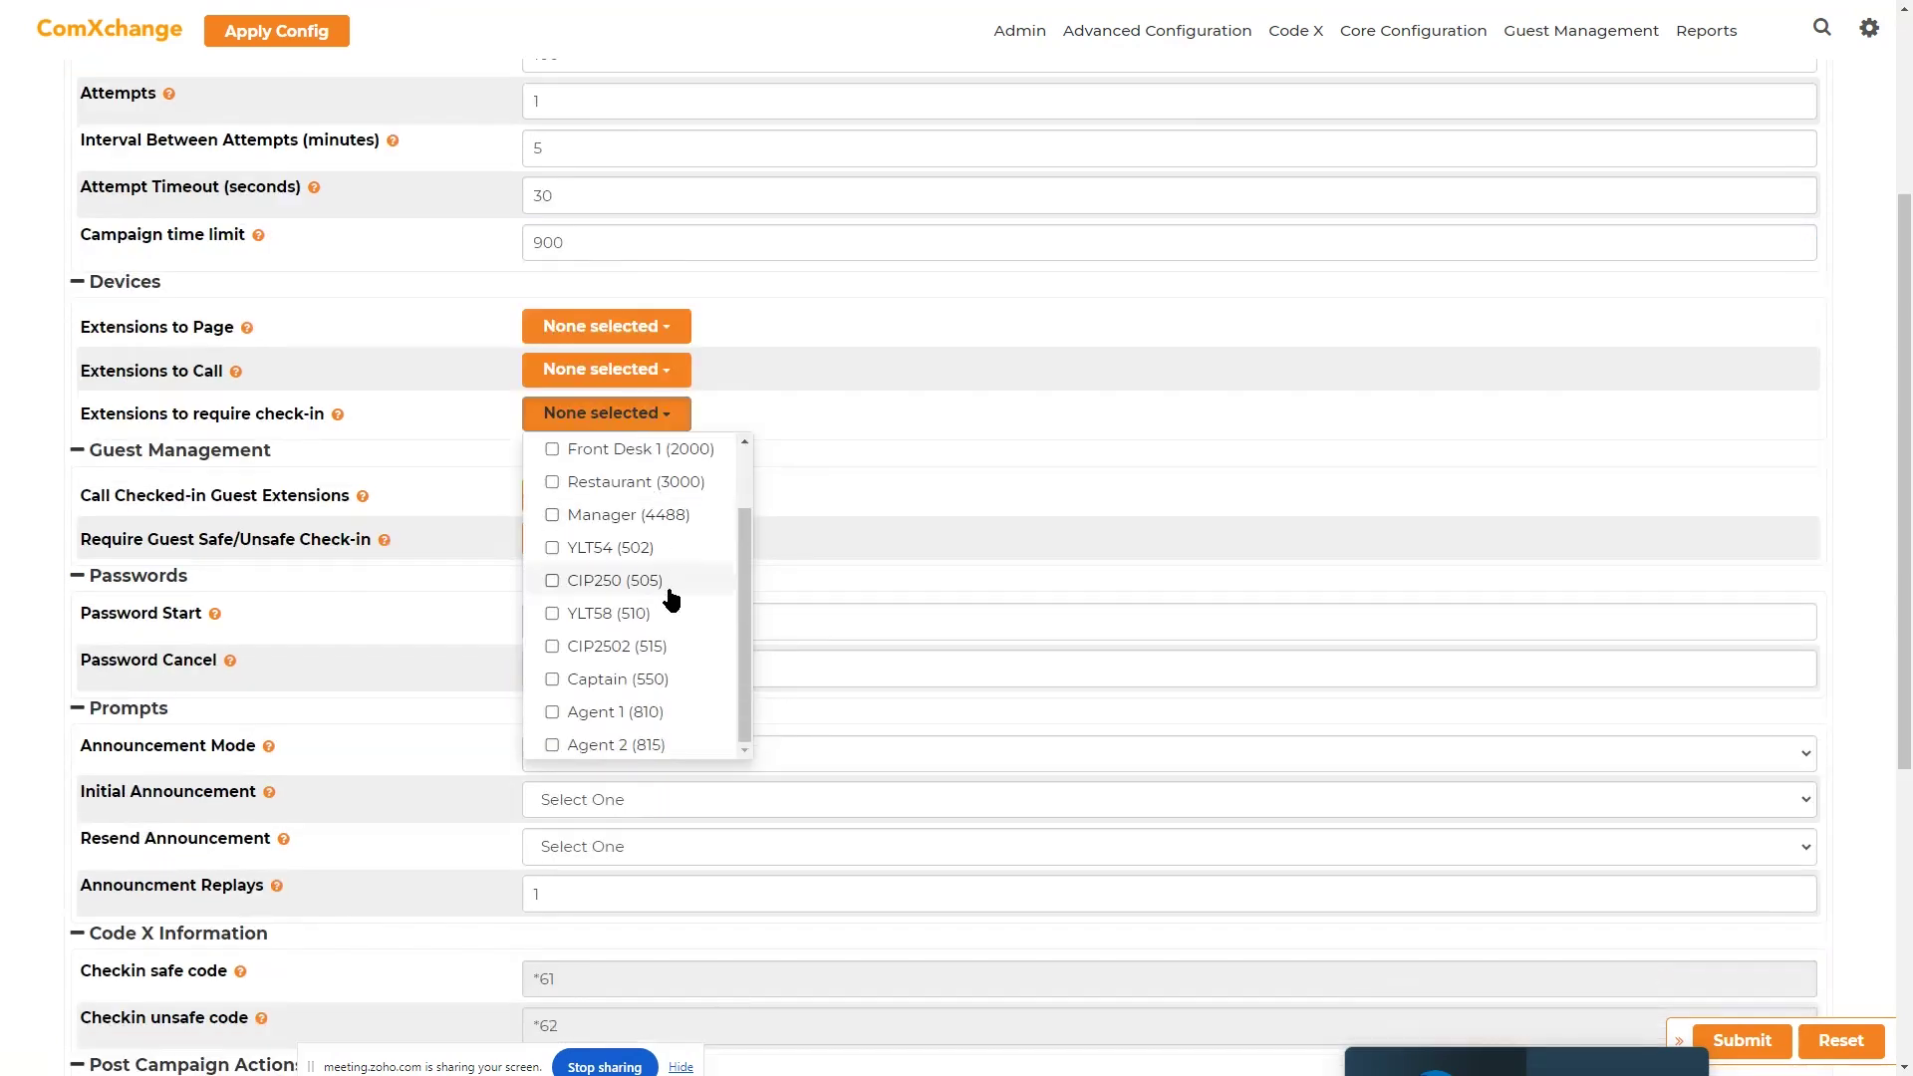
drag(744, 524, 744, 448)
click(779, 430)
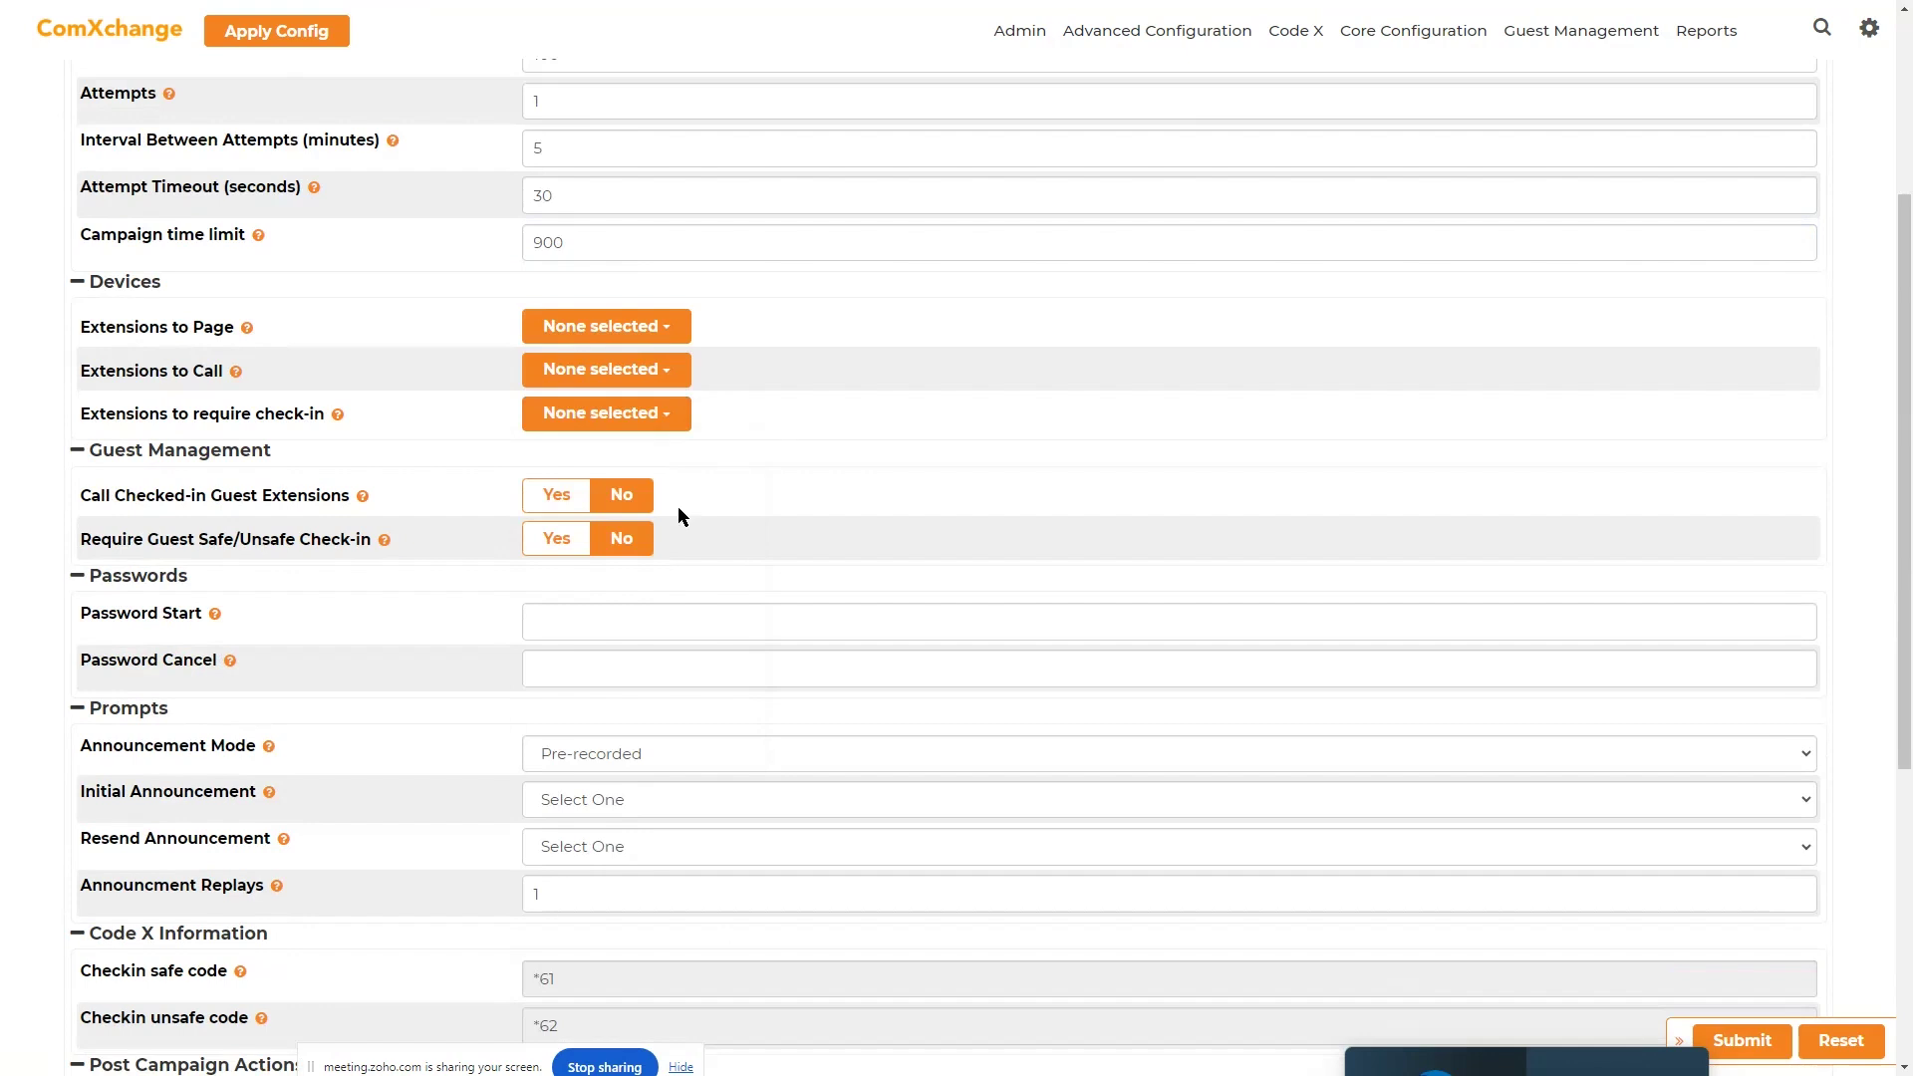
- Try enabling the guest safe/unsafe check-in requirement and the calling of checked-in guest extensions, and return both to No
click(553, 543)
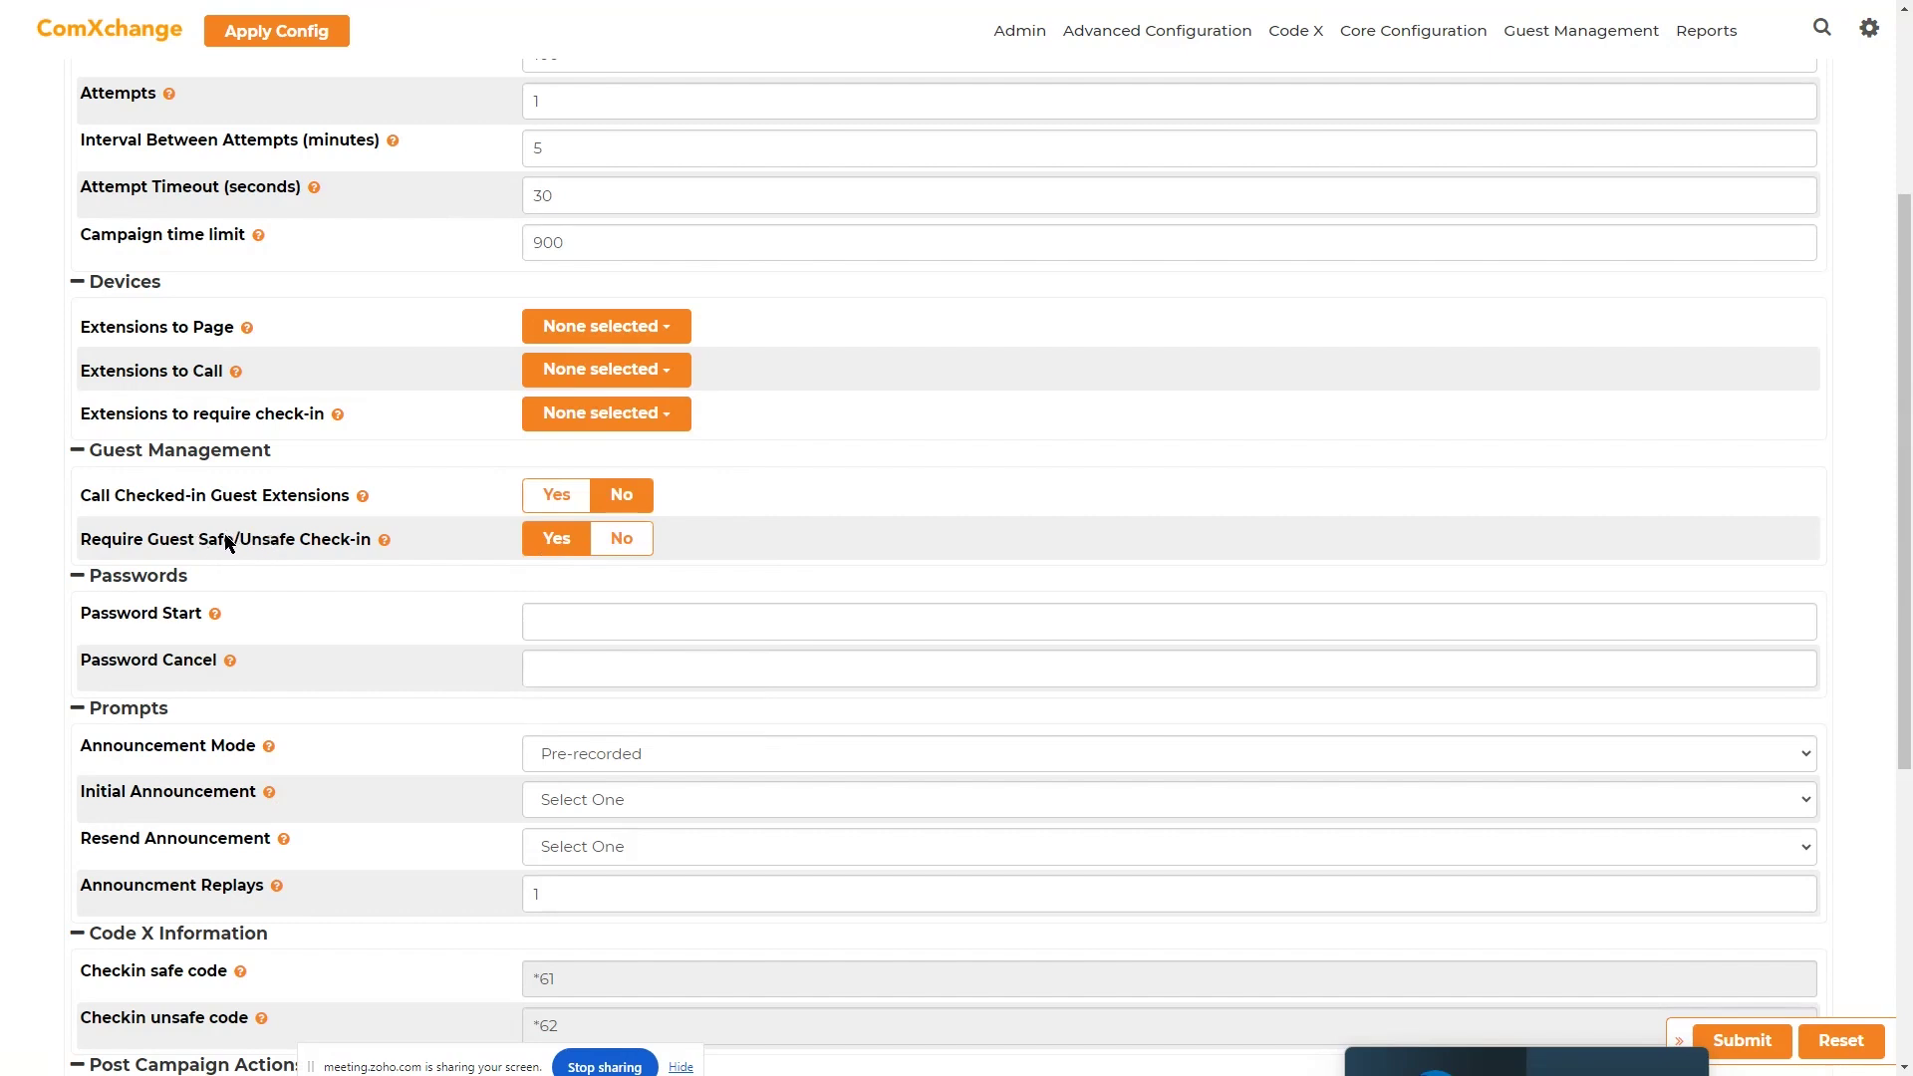
click(535, 501)
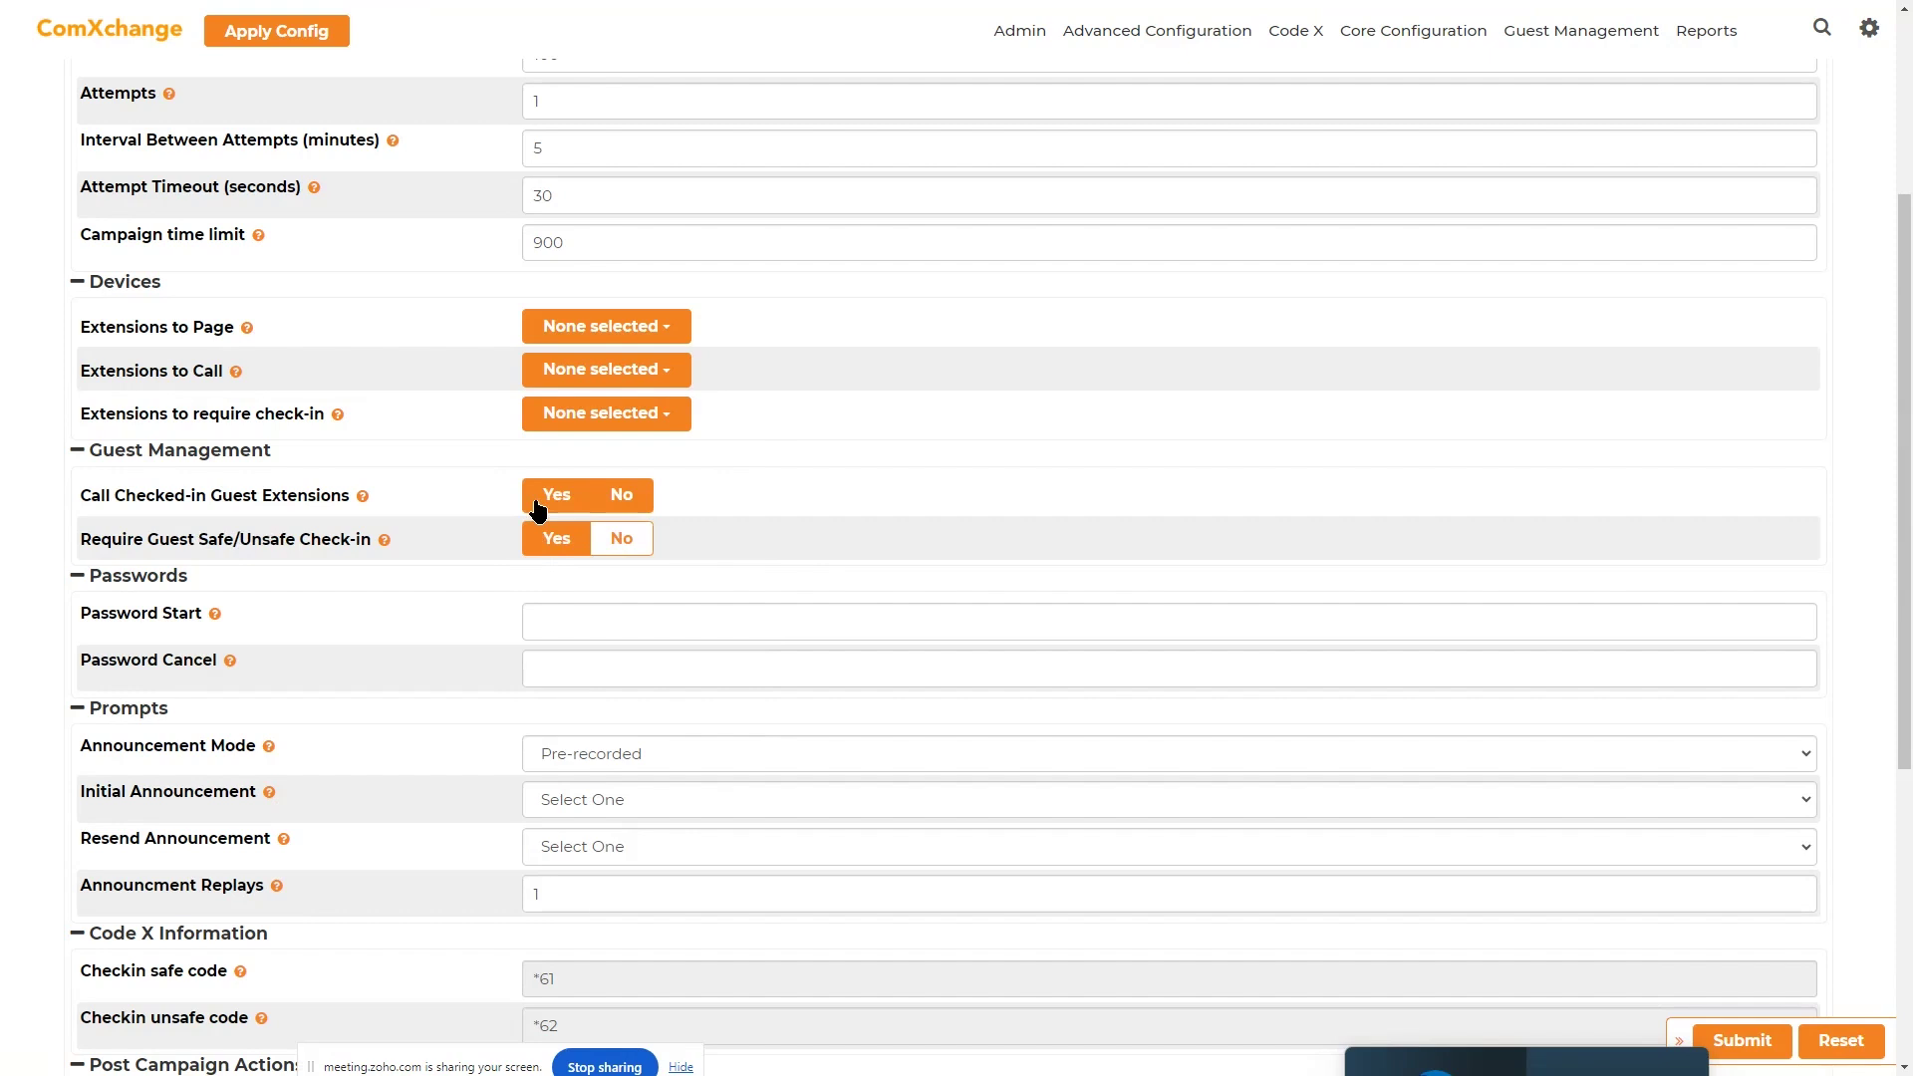
click(536, 506)
click(618, 540)
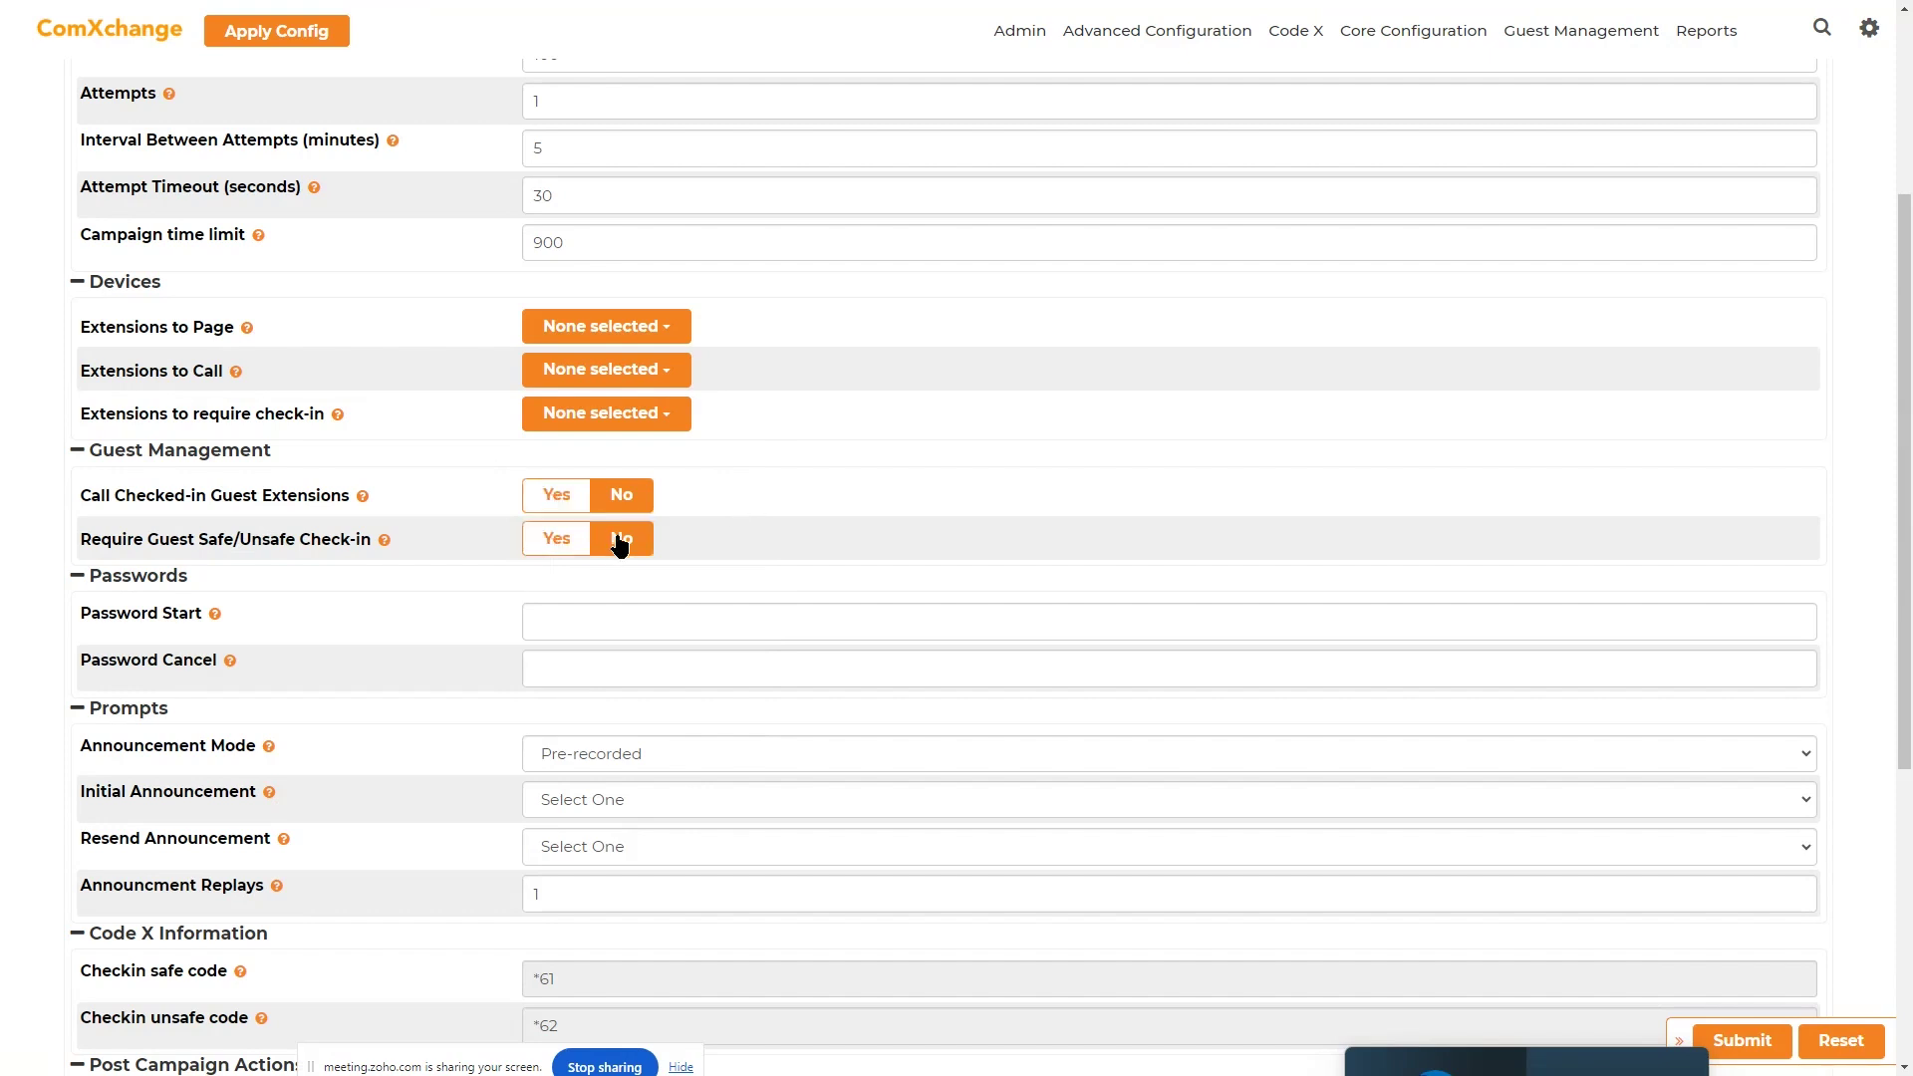
click(583, 418)
click(628, 421)
click(570, 499)
click(551, 501)
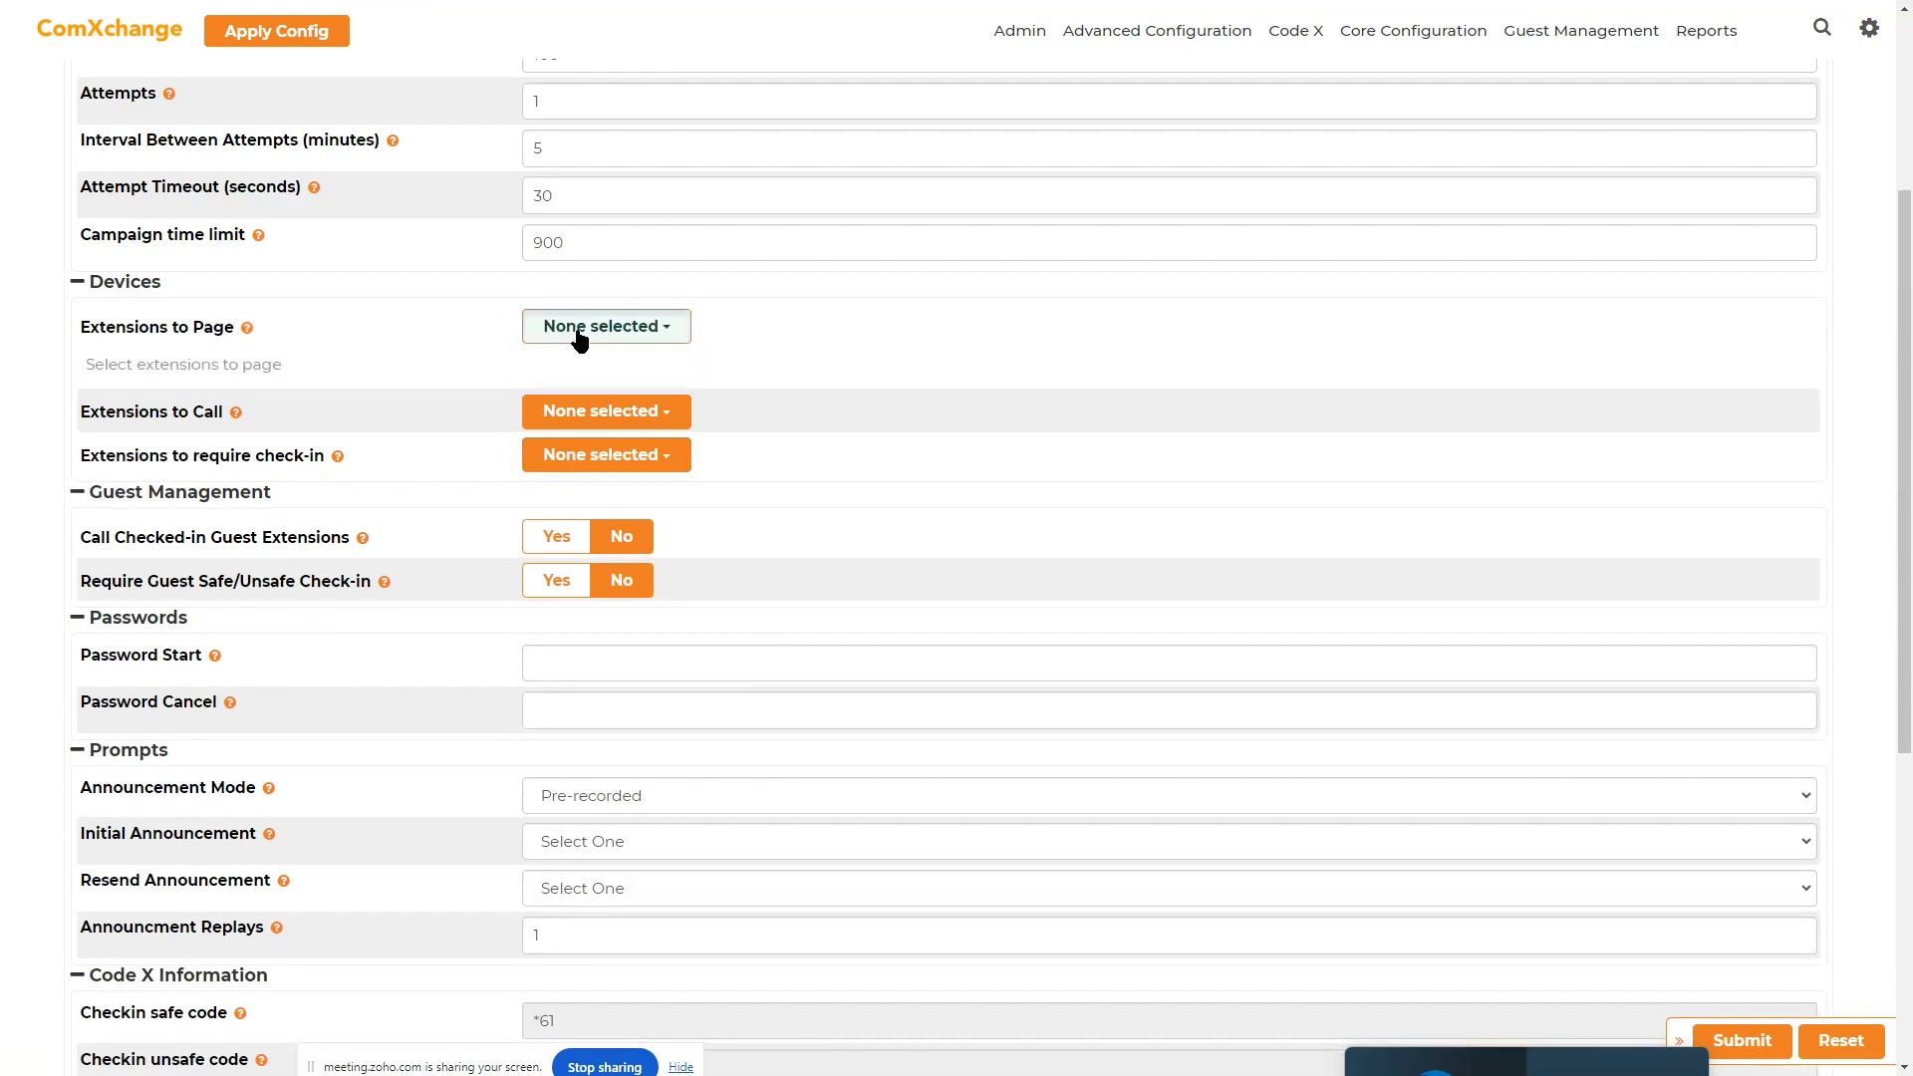
- Select CIP250 (505), CIP2502 (515) and Manager (4488) as the extensions to page for the new code
click(579, 336)
scroll(632, 474, down, 1)
click(554, 496)
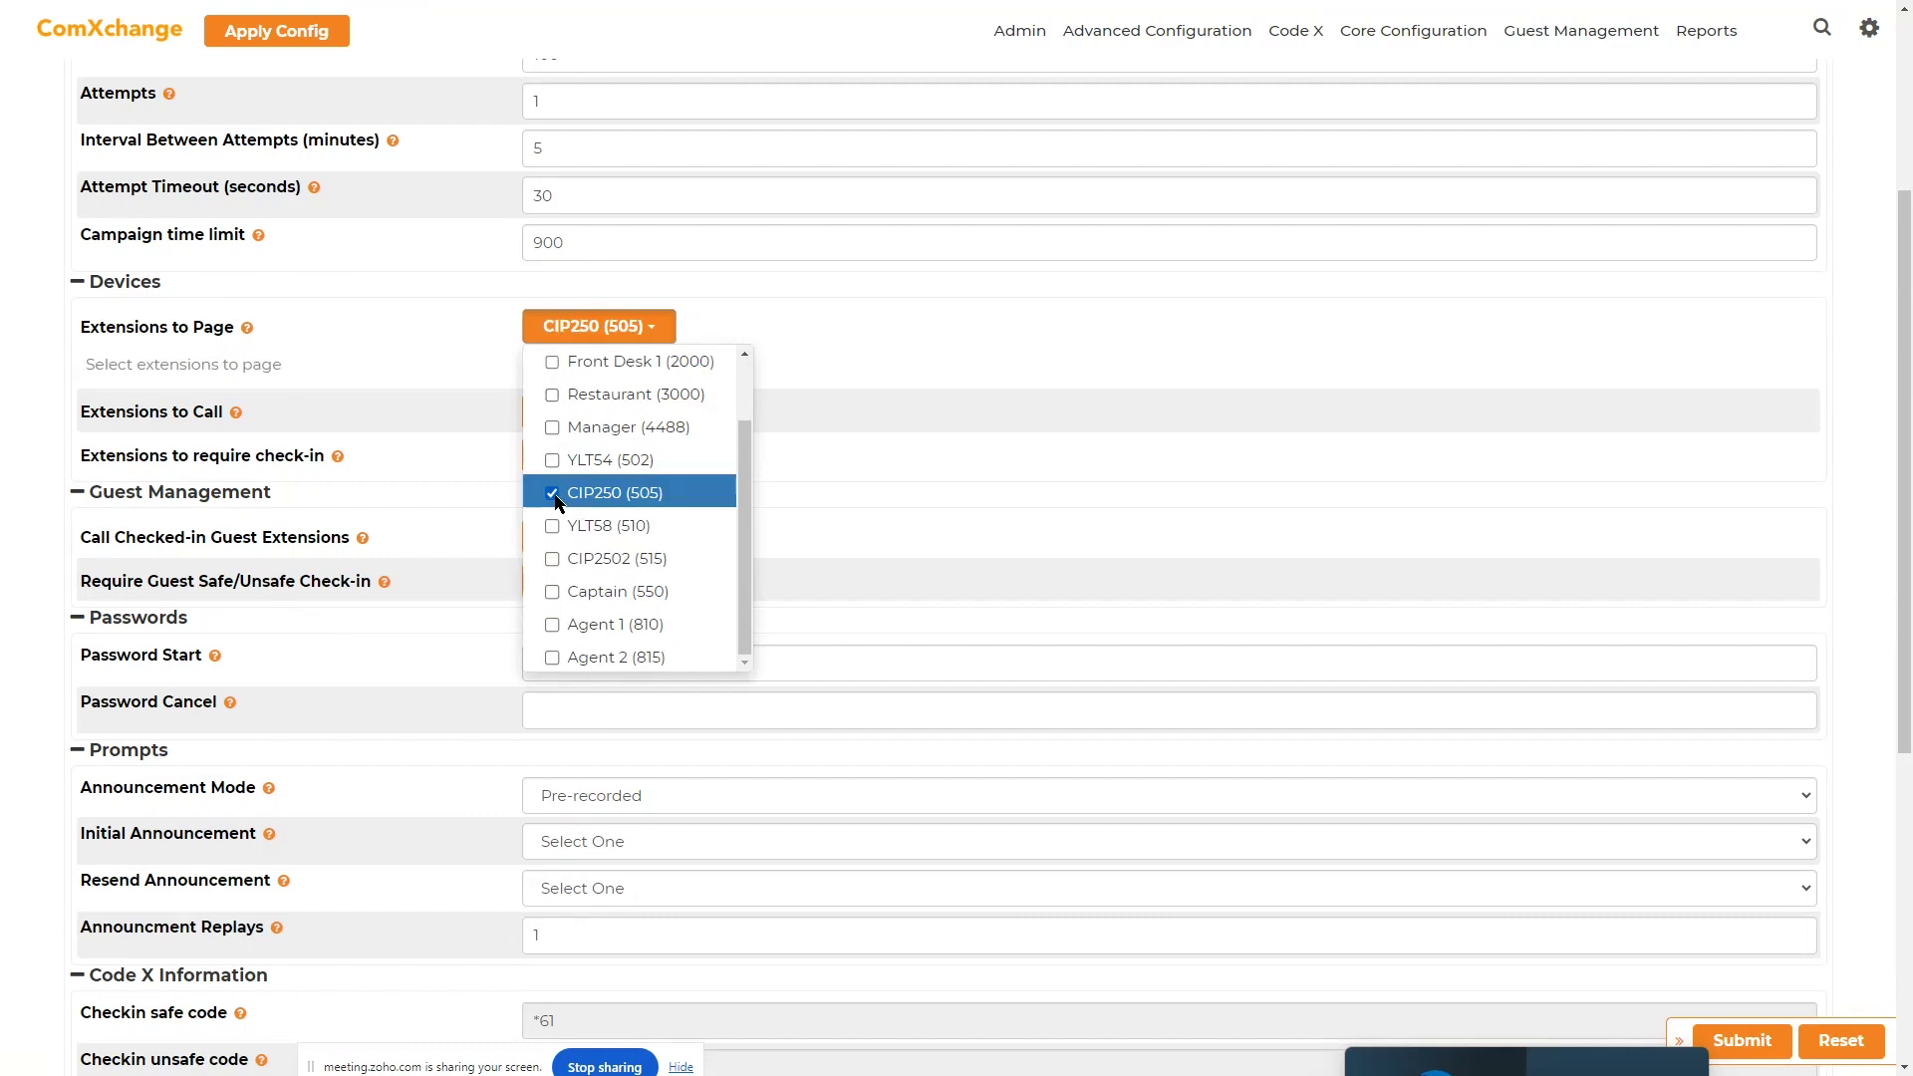
click(550, 556)
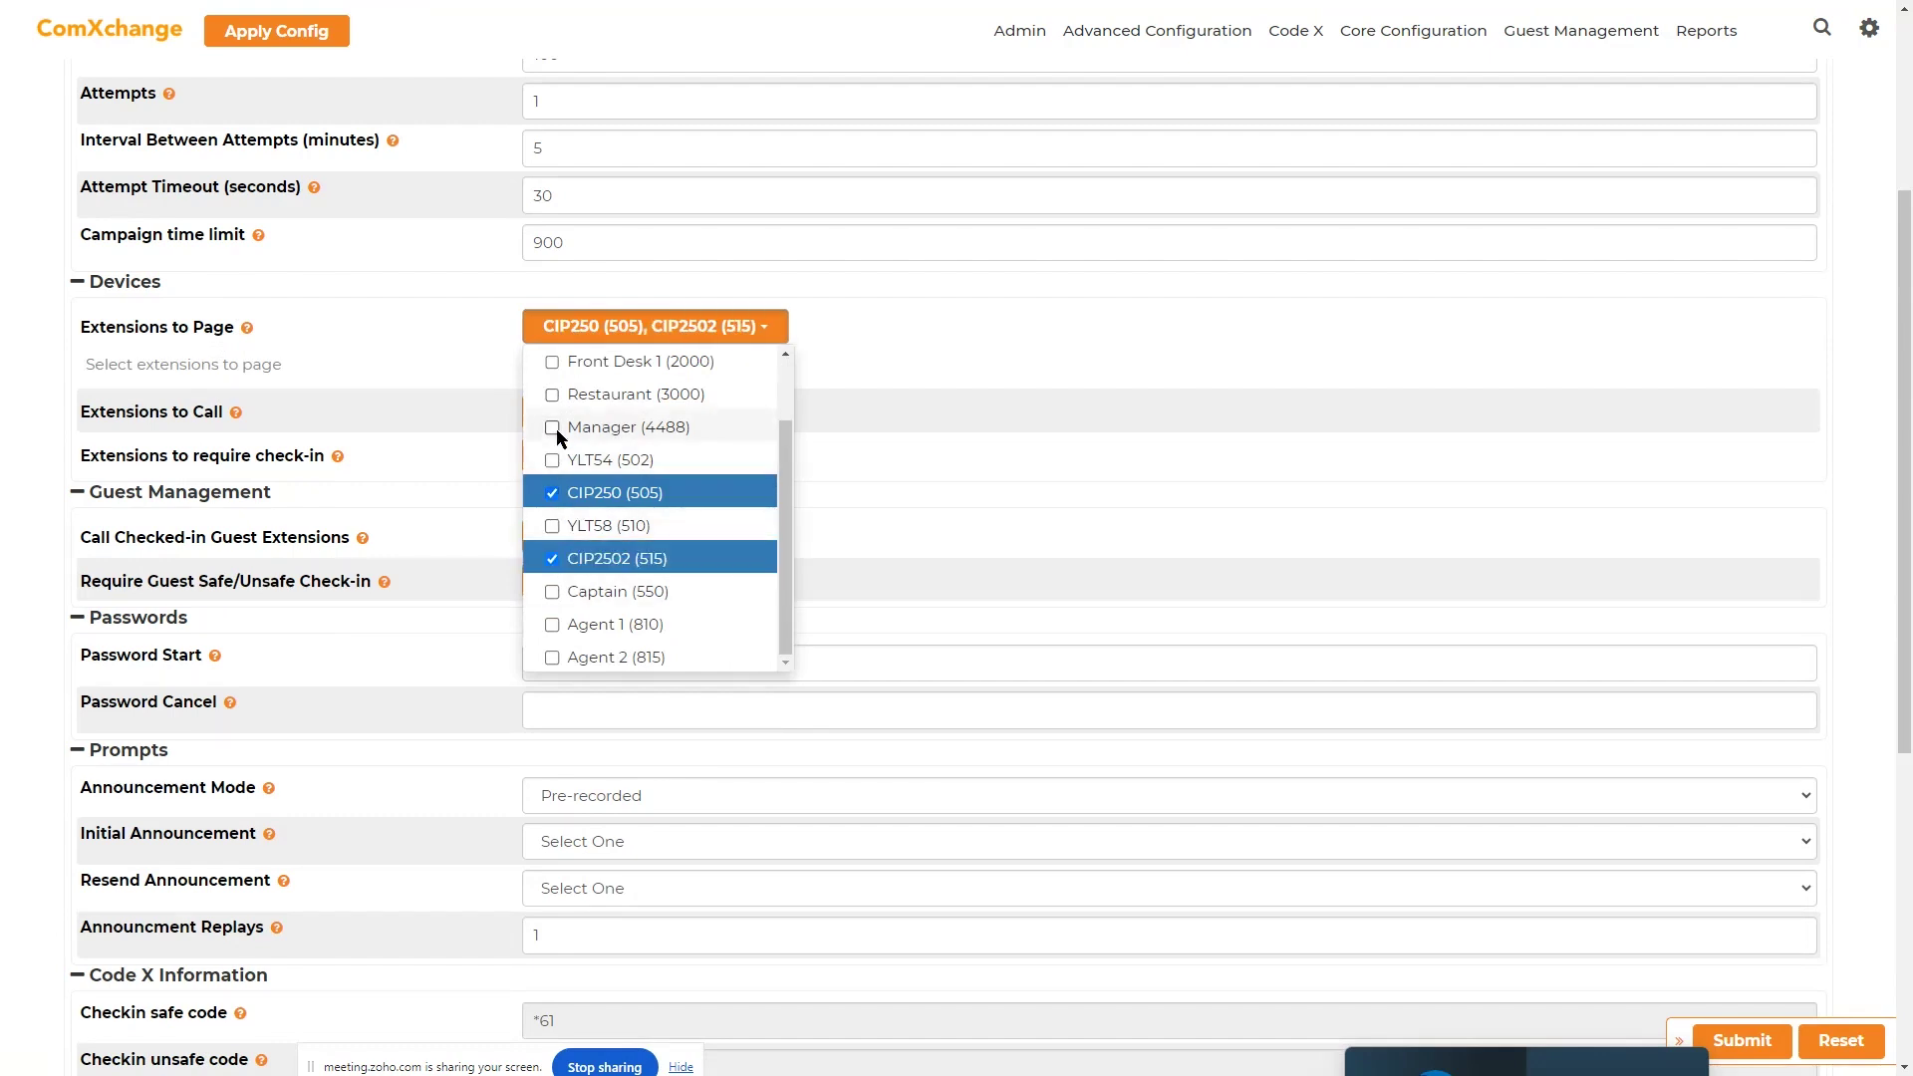
click(552, 428)
click(406, 346)
- Select Front Desk 1 (2000) and Restaurant (3000) as the extensions to call for the new code
click(587, 376)
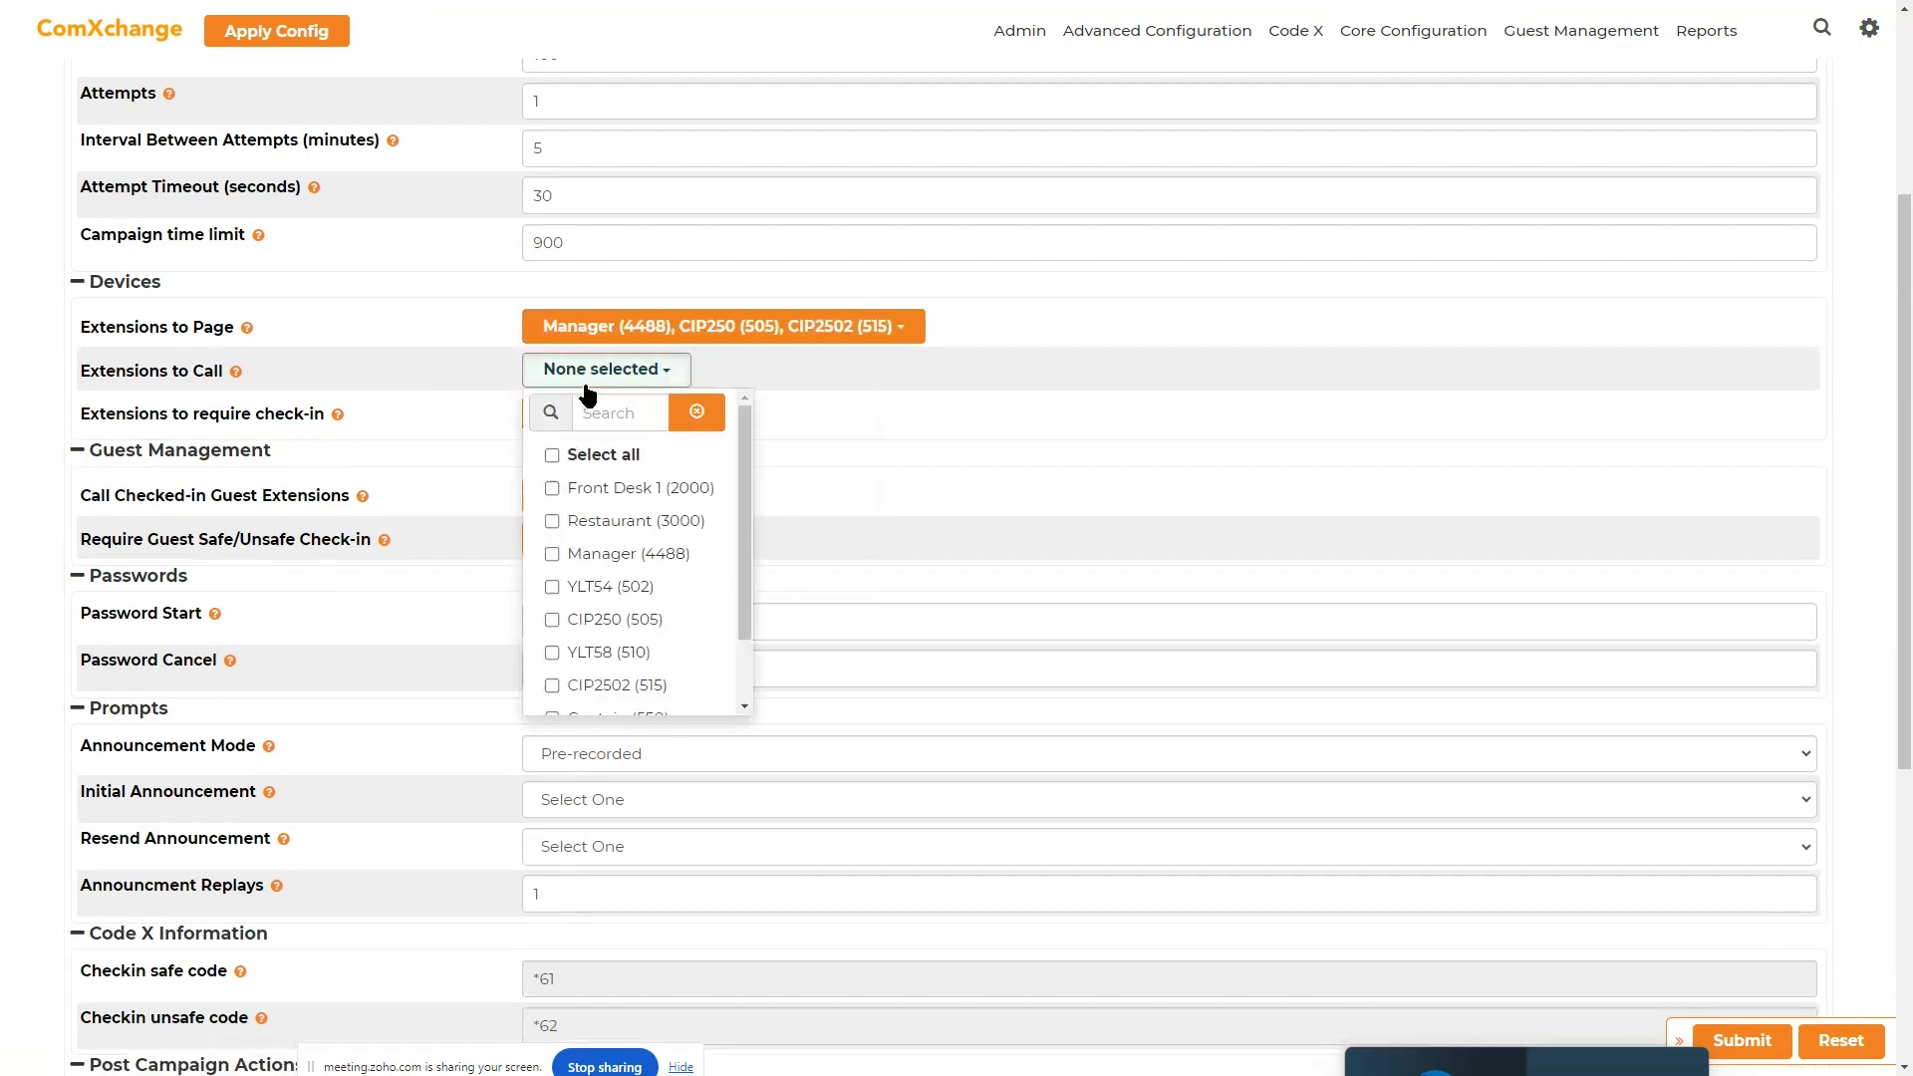
click(554, 489)
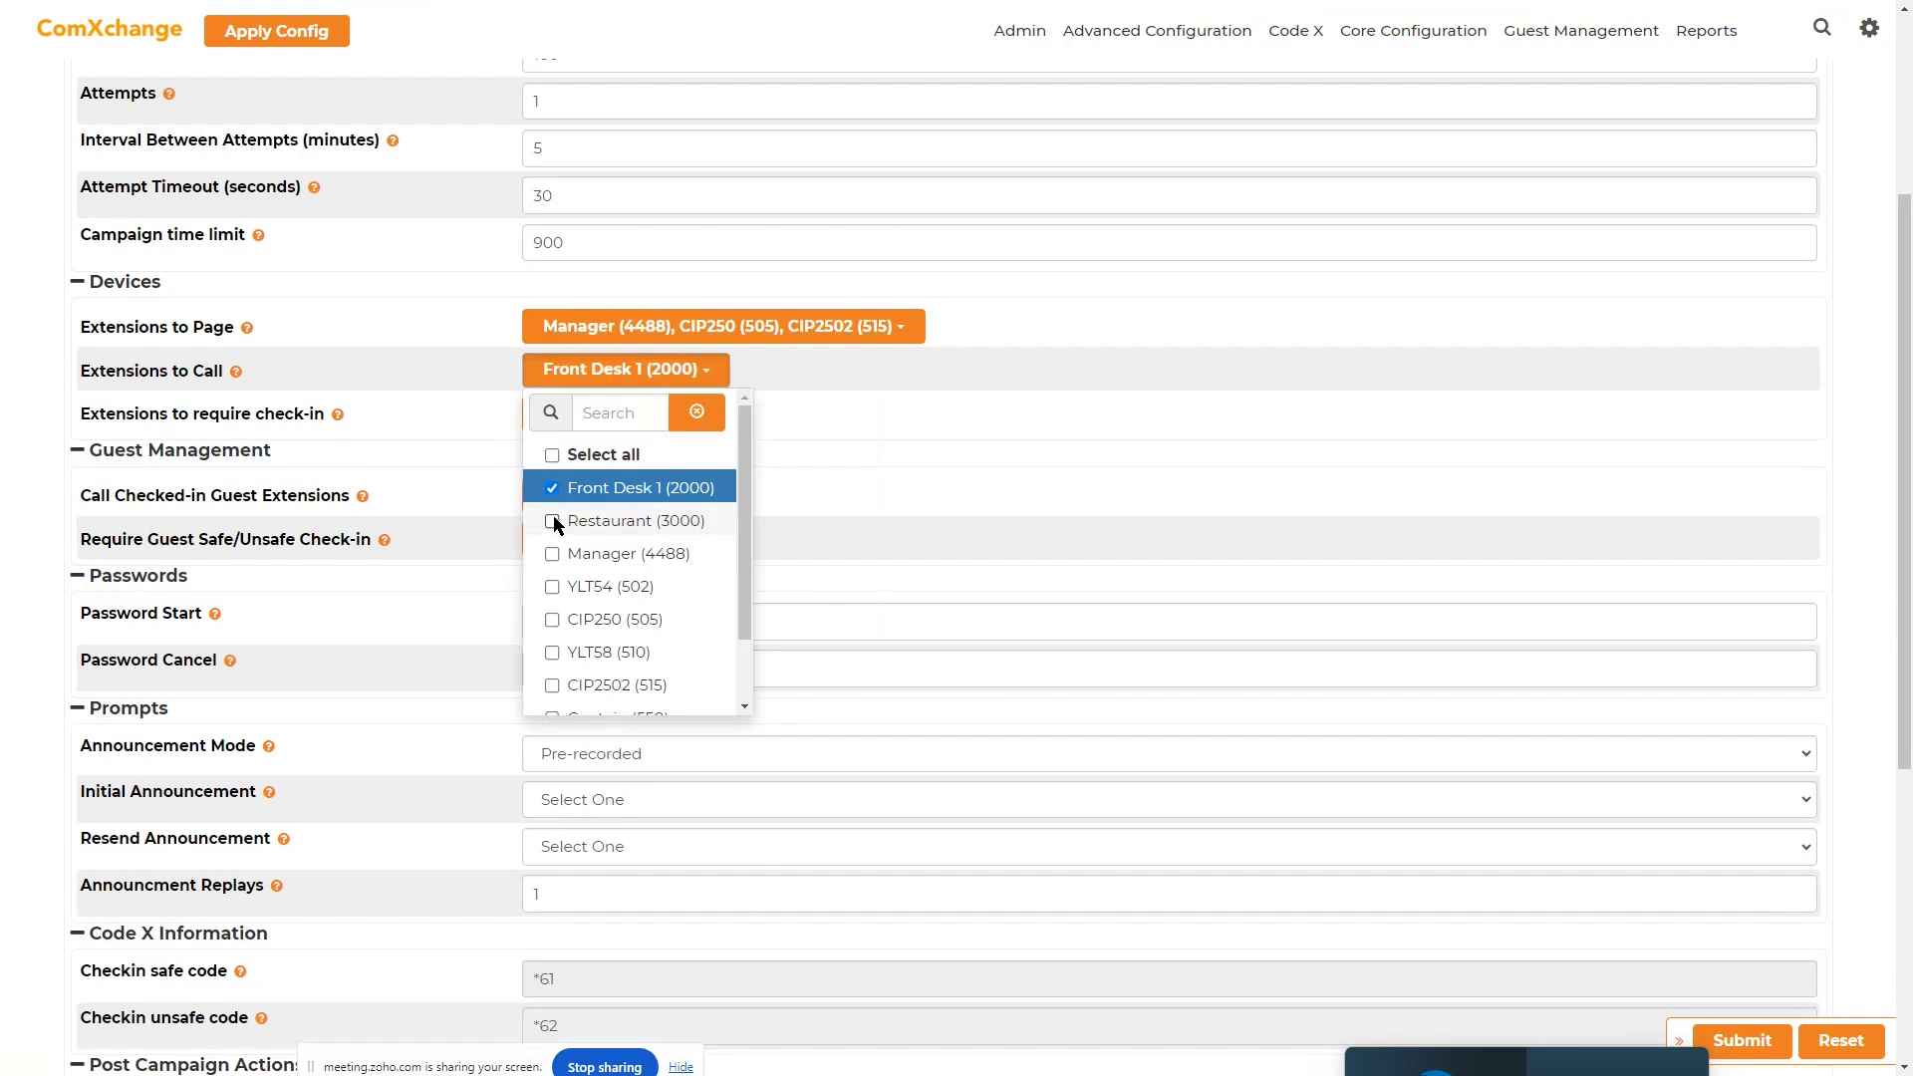
click(553, 521)
click(439, 413)
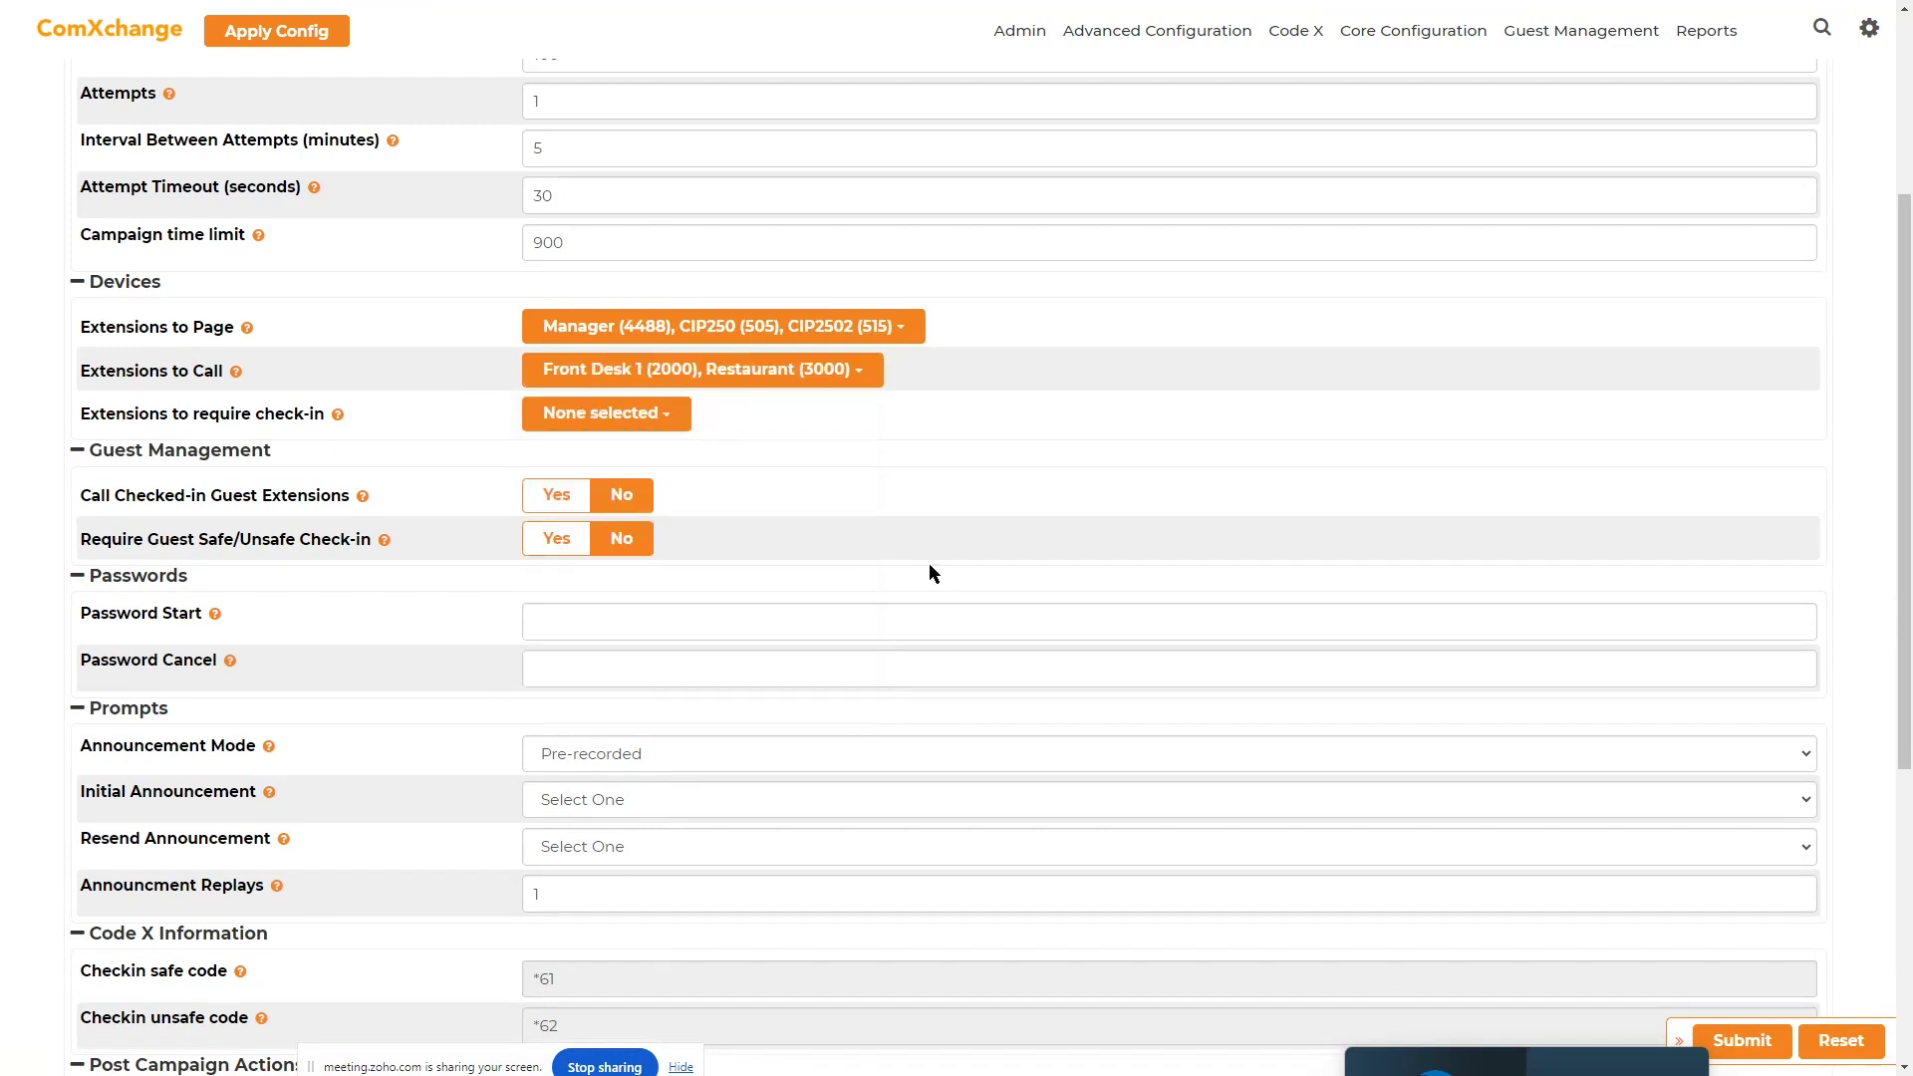
- Look over the check-in extension choices and the new code's password, prompt, post campaign and routing settings
click(616, 414)
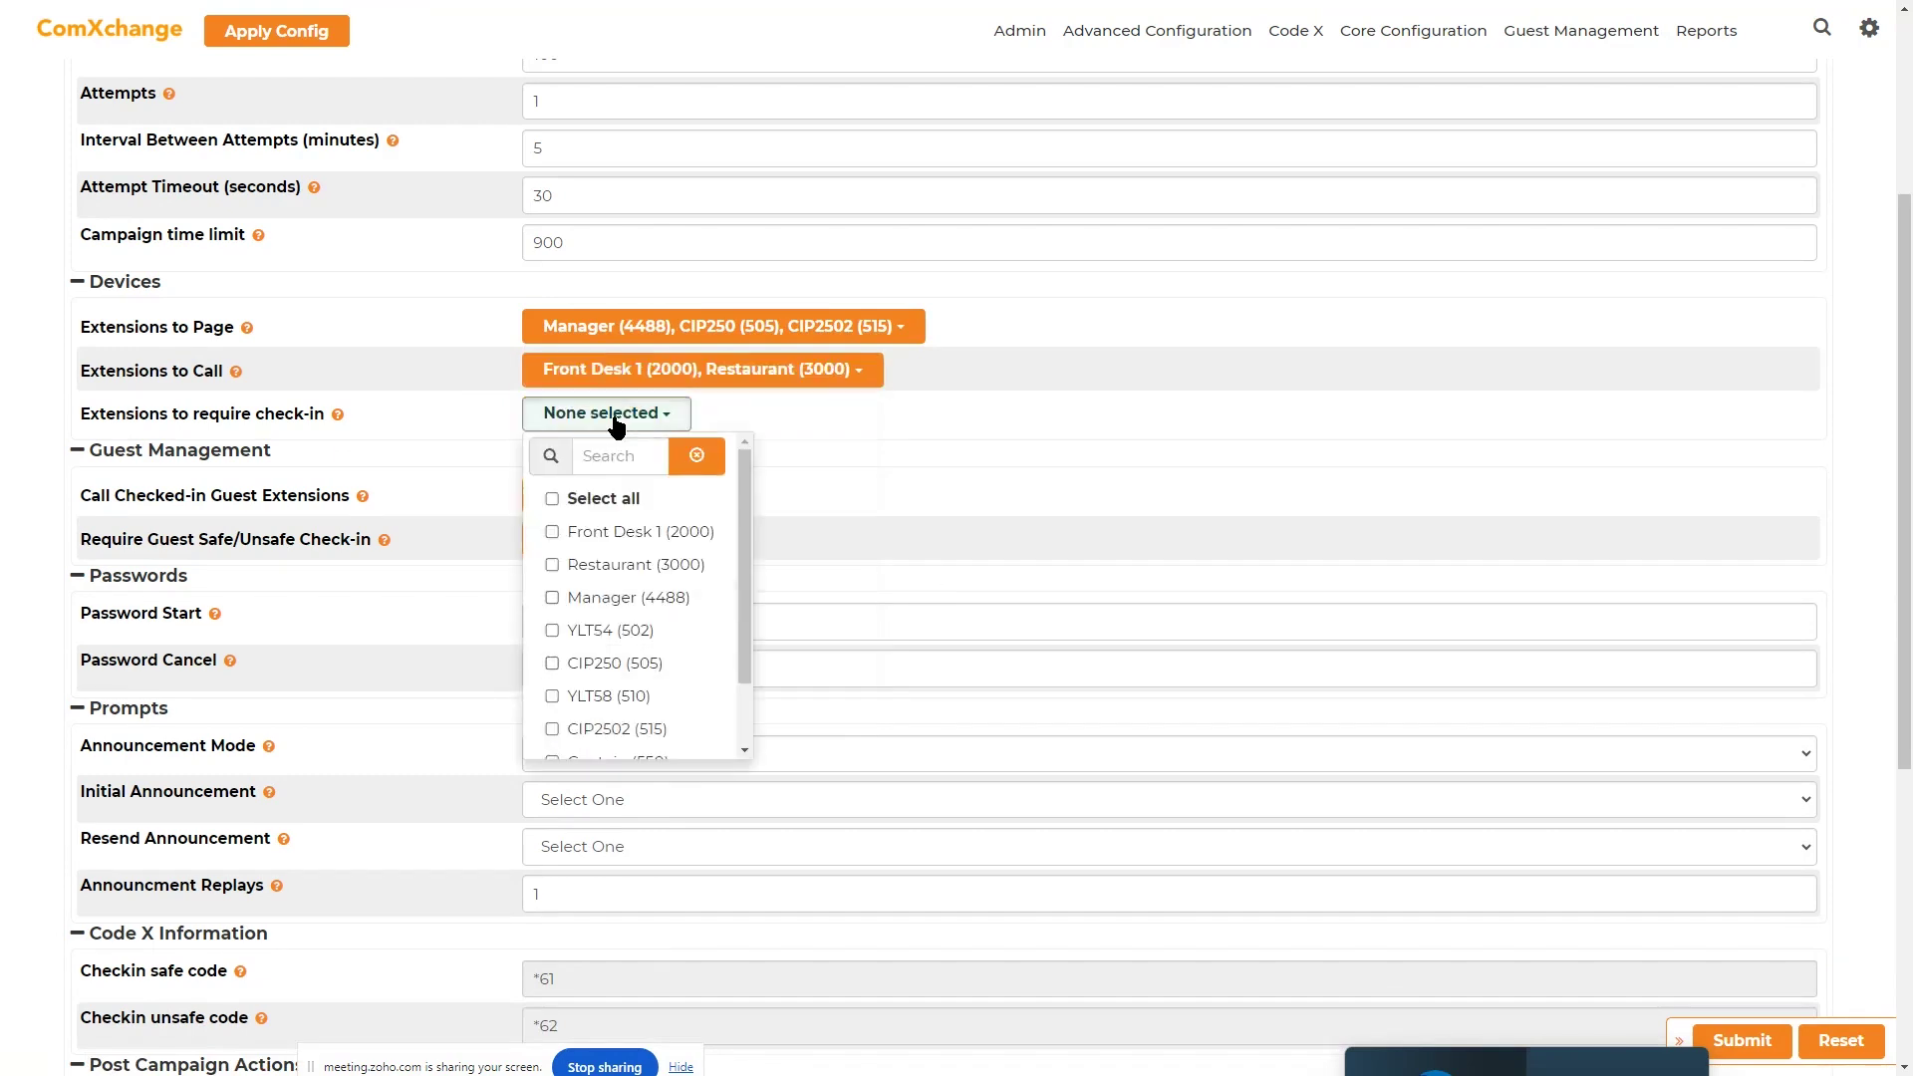
click(860, 544)
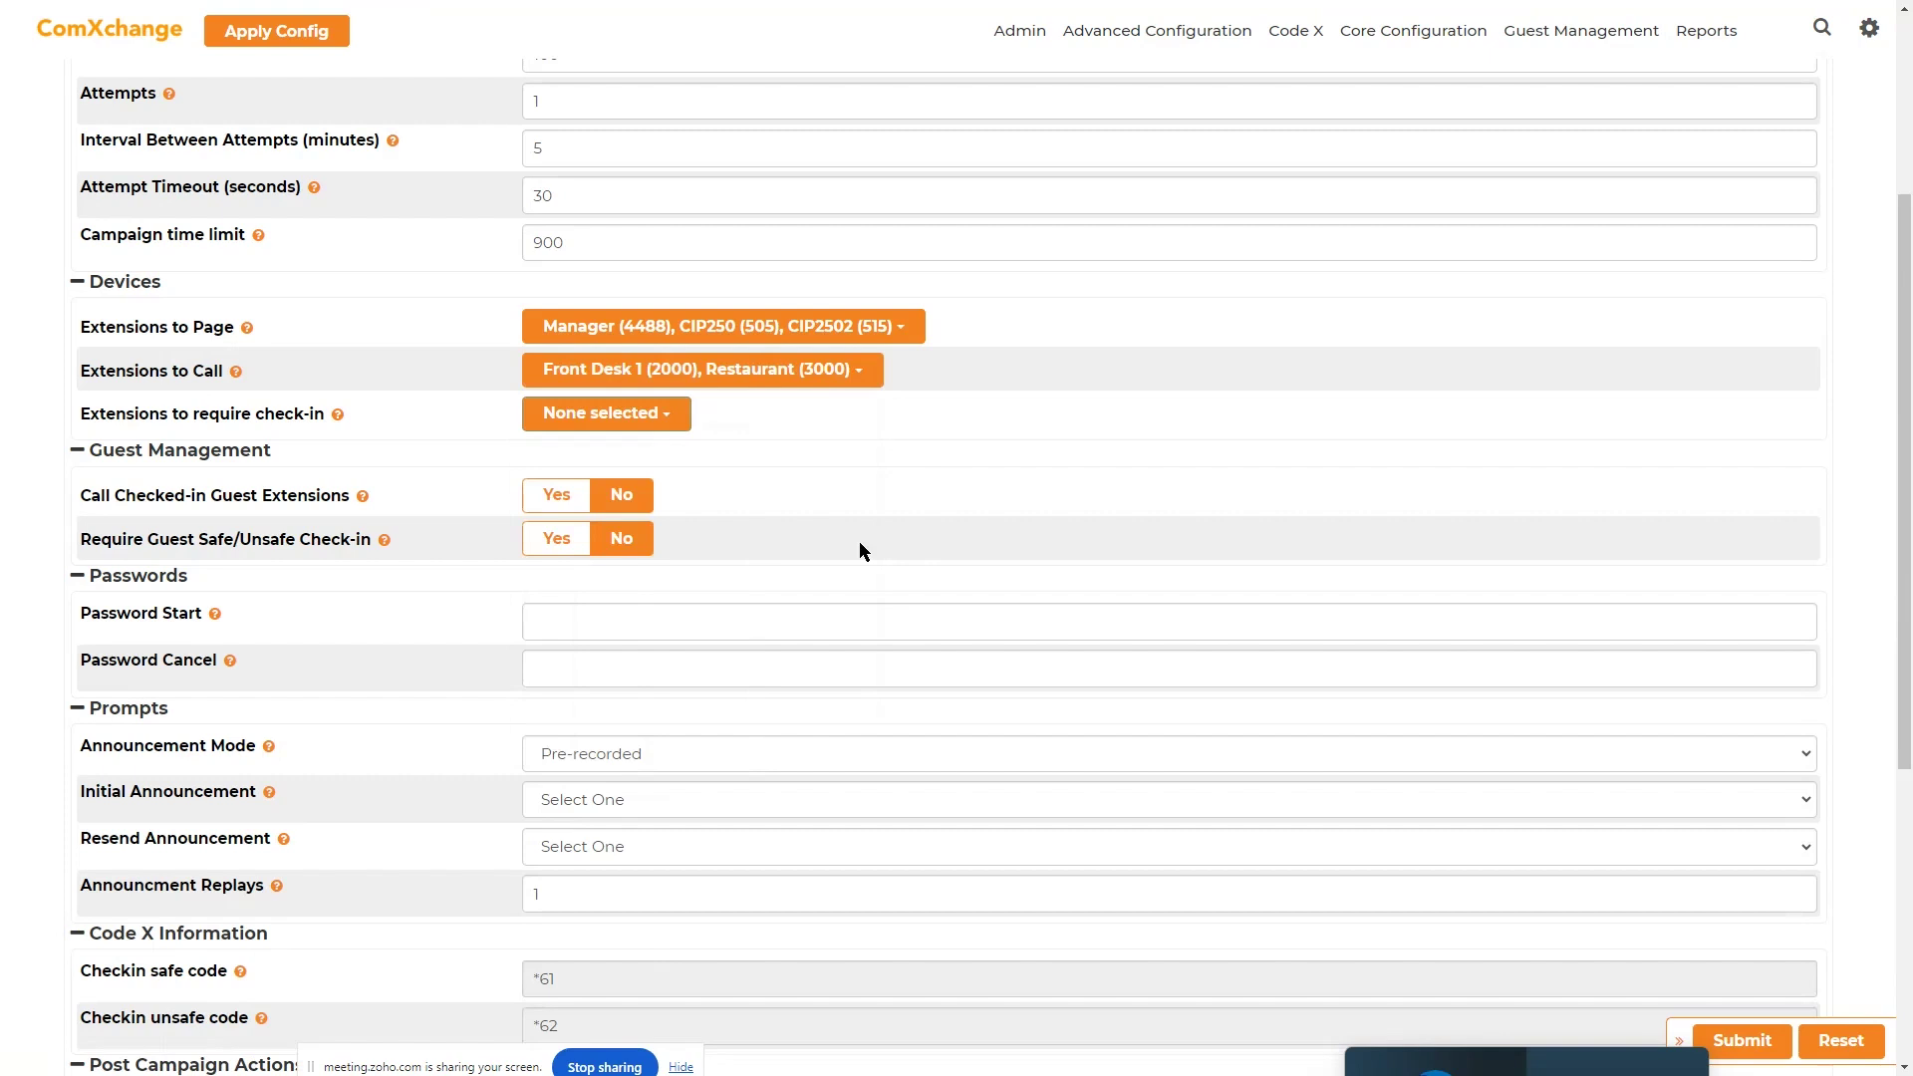
scroll(859, 541, down, 5)
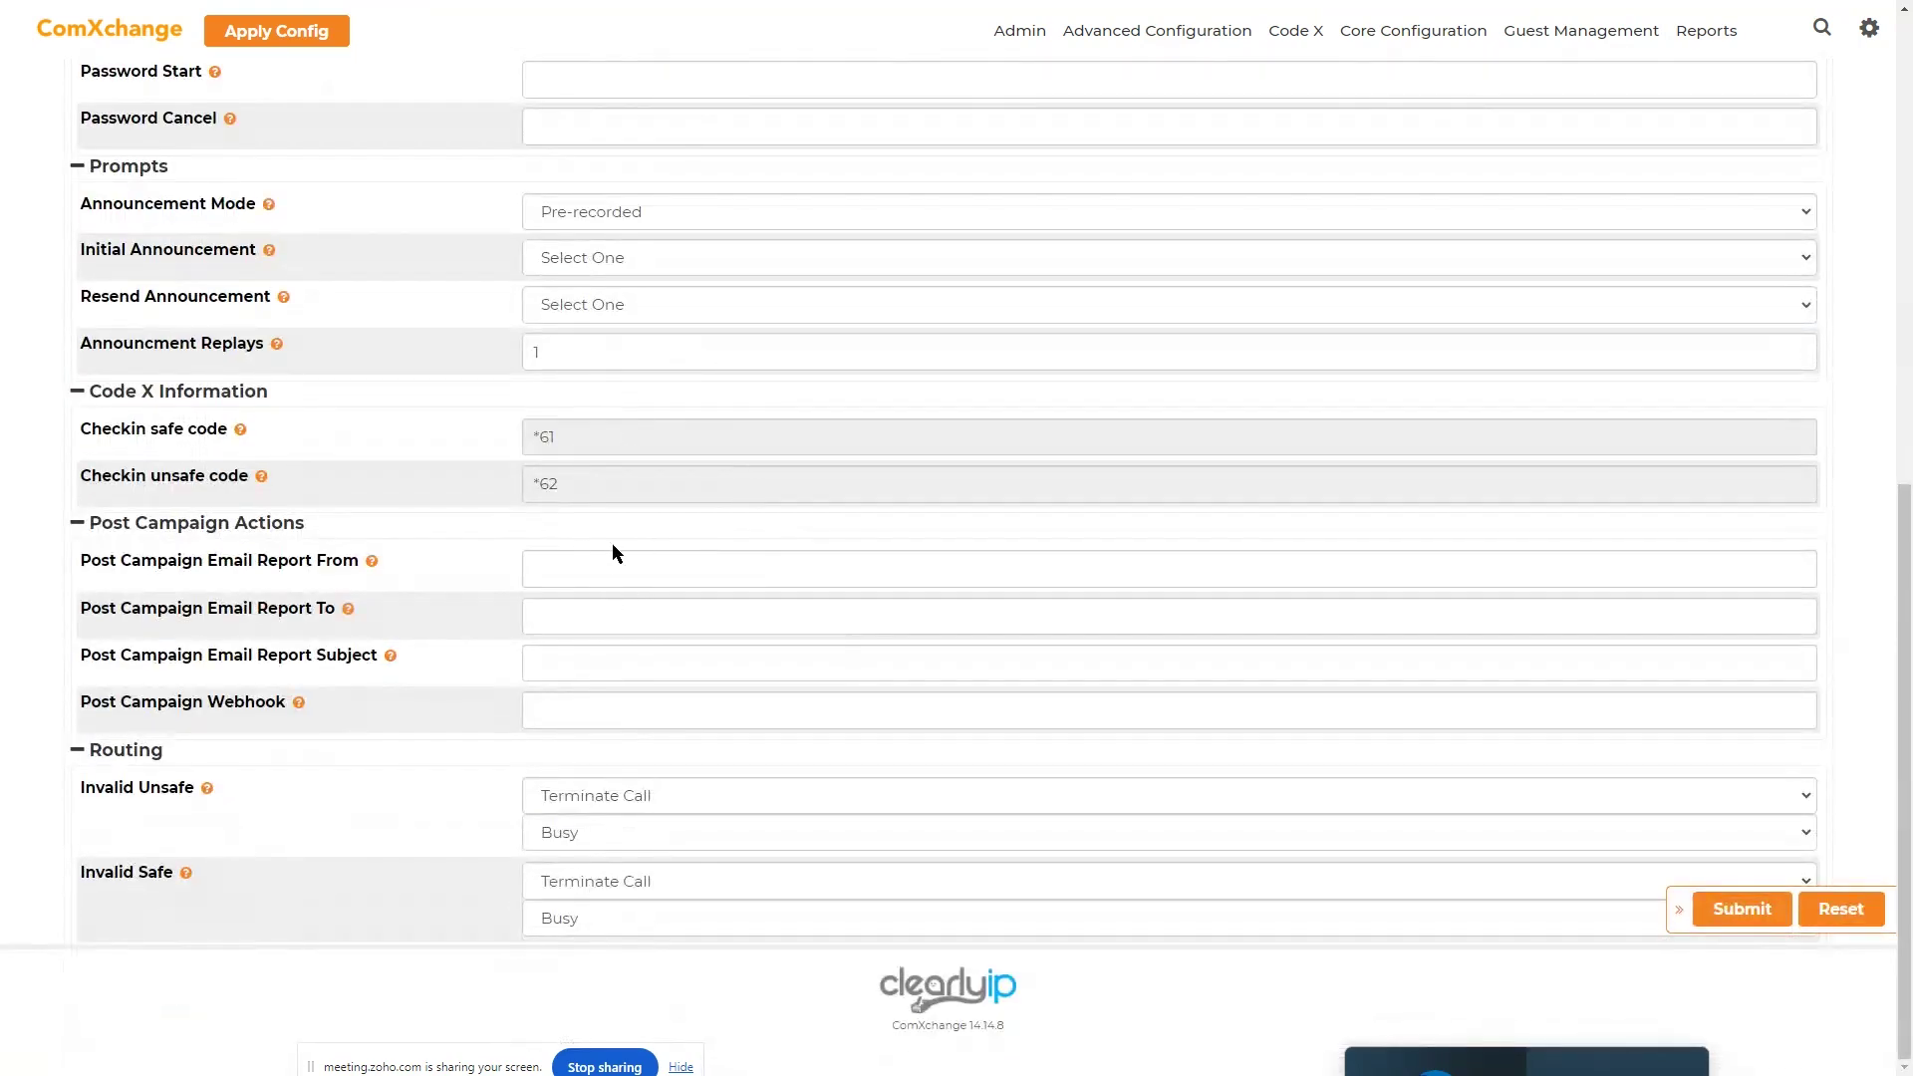
scroll(665, 611, up, 8)
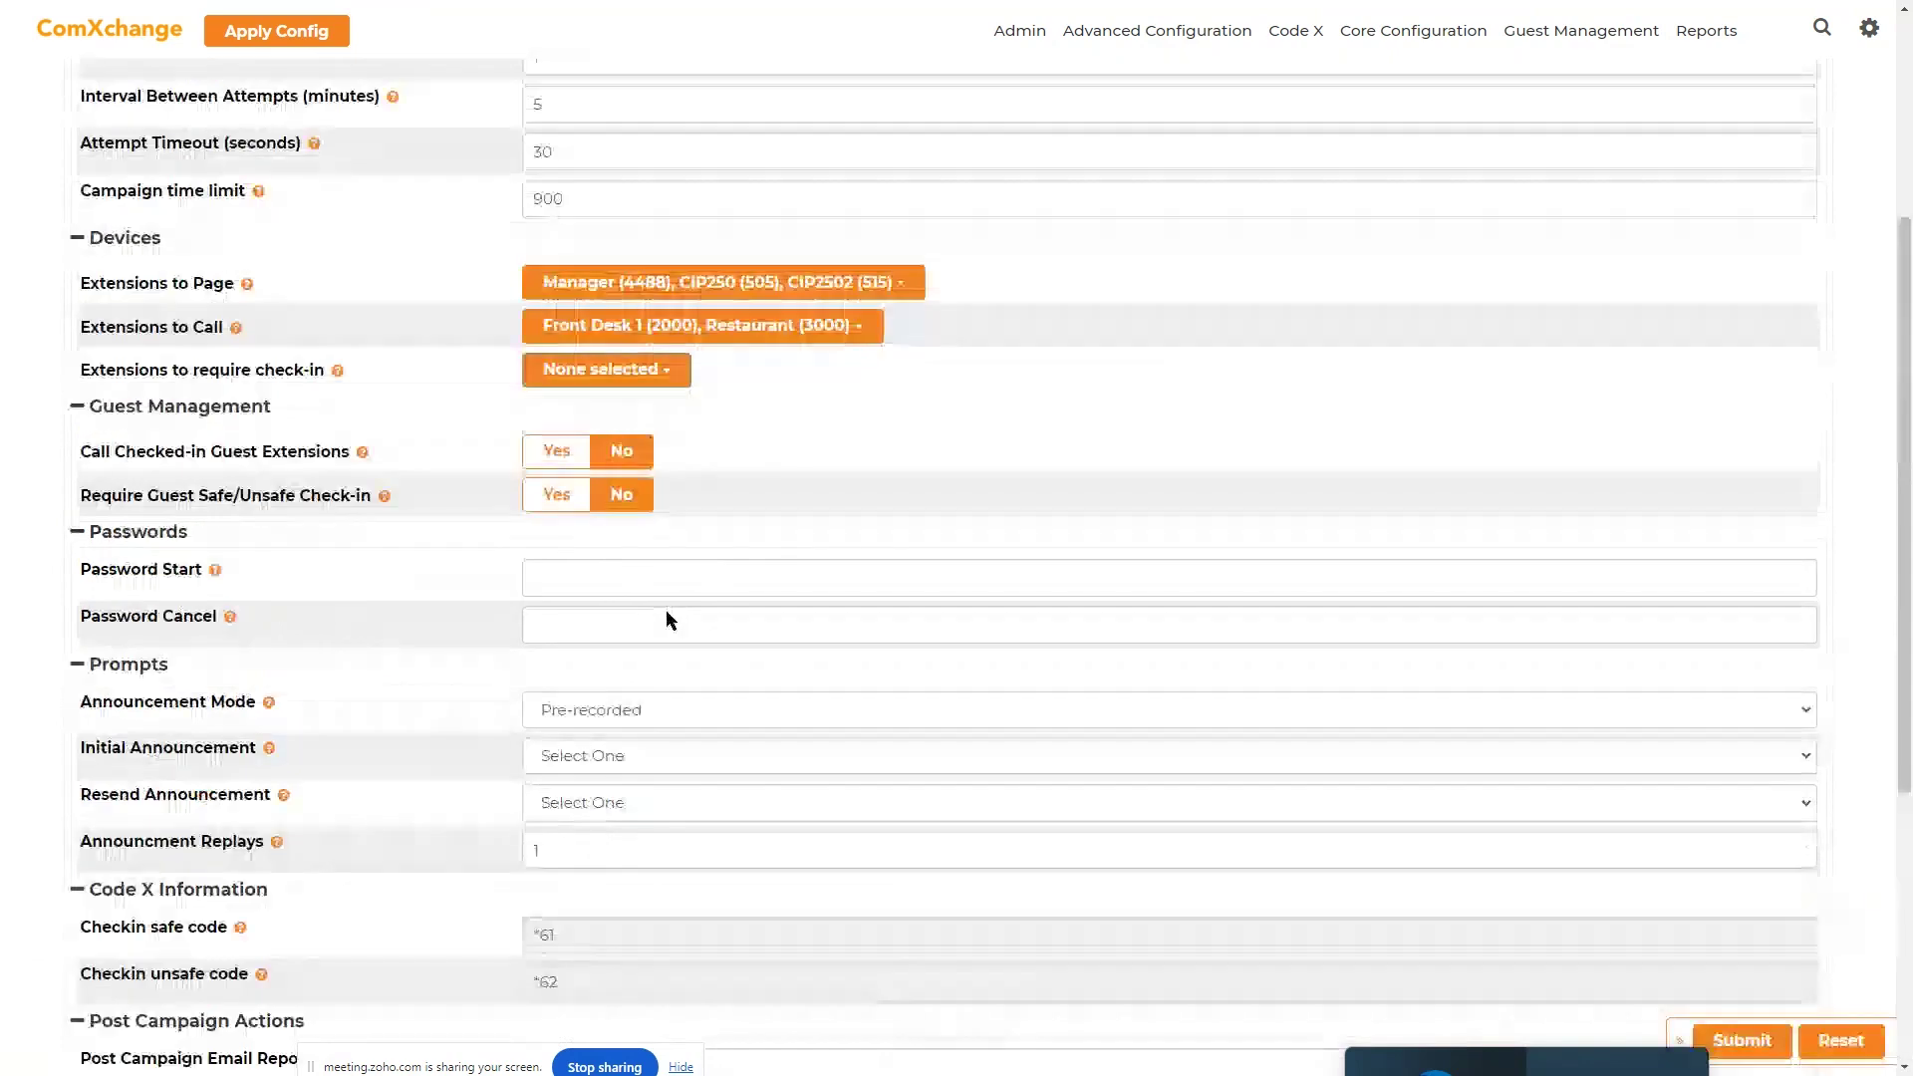
scroll(663, 638, down, 8)
scroll(657, 628, up, 8)
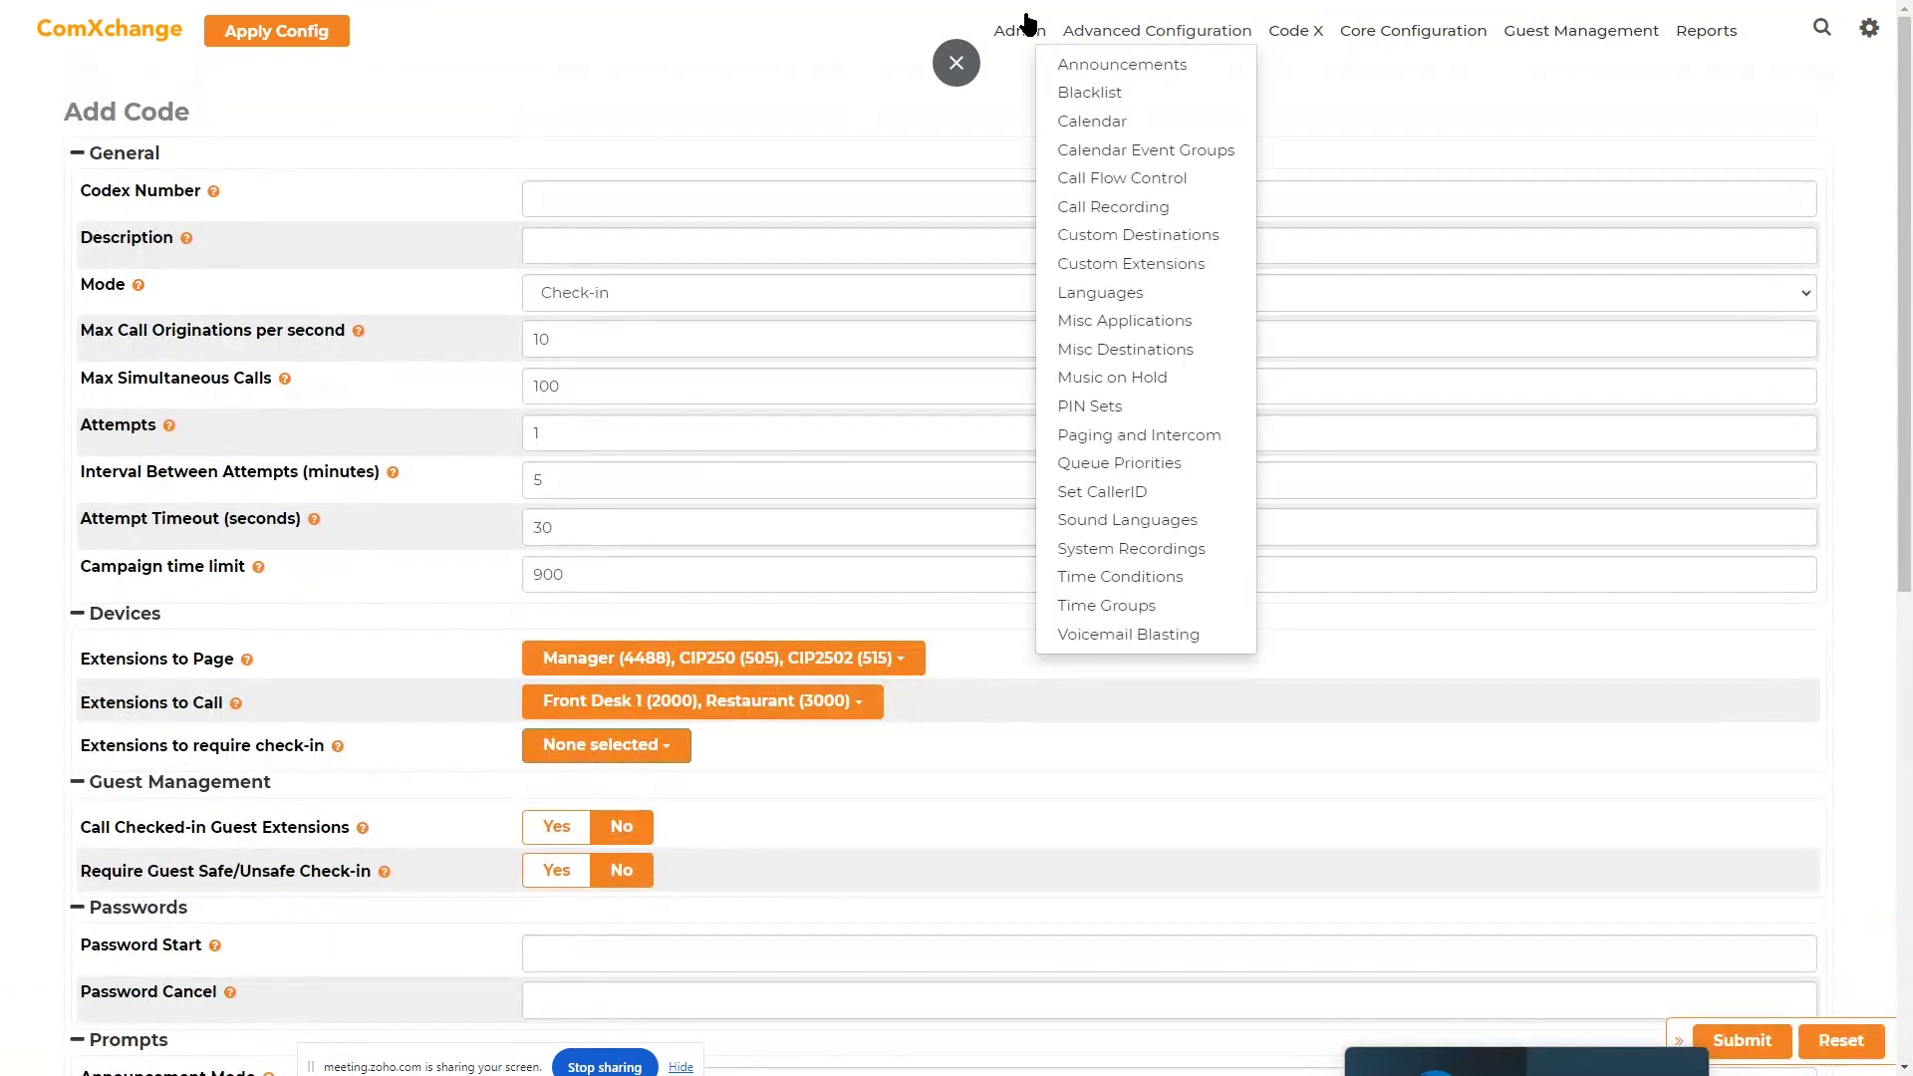
- Switch to the User Control Panel and show its Fire Events dashboard in full screen
click(957, 63)
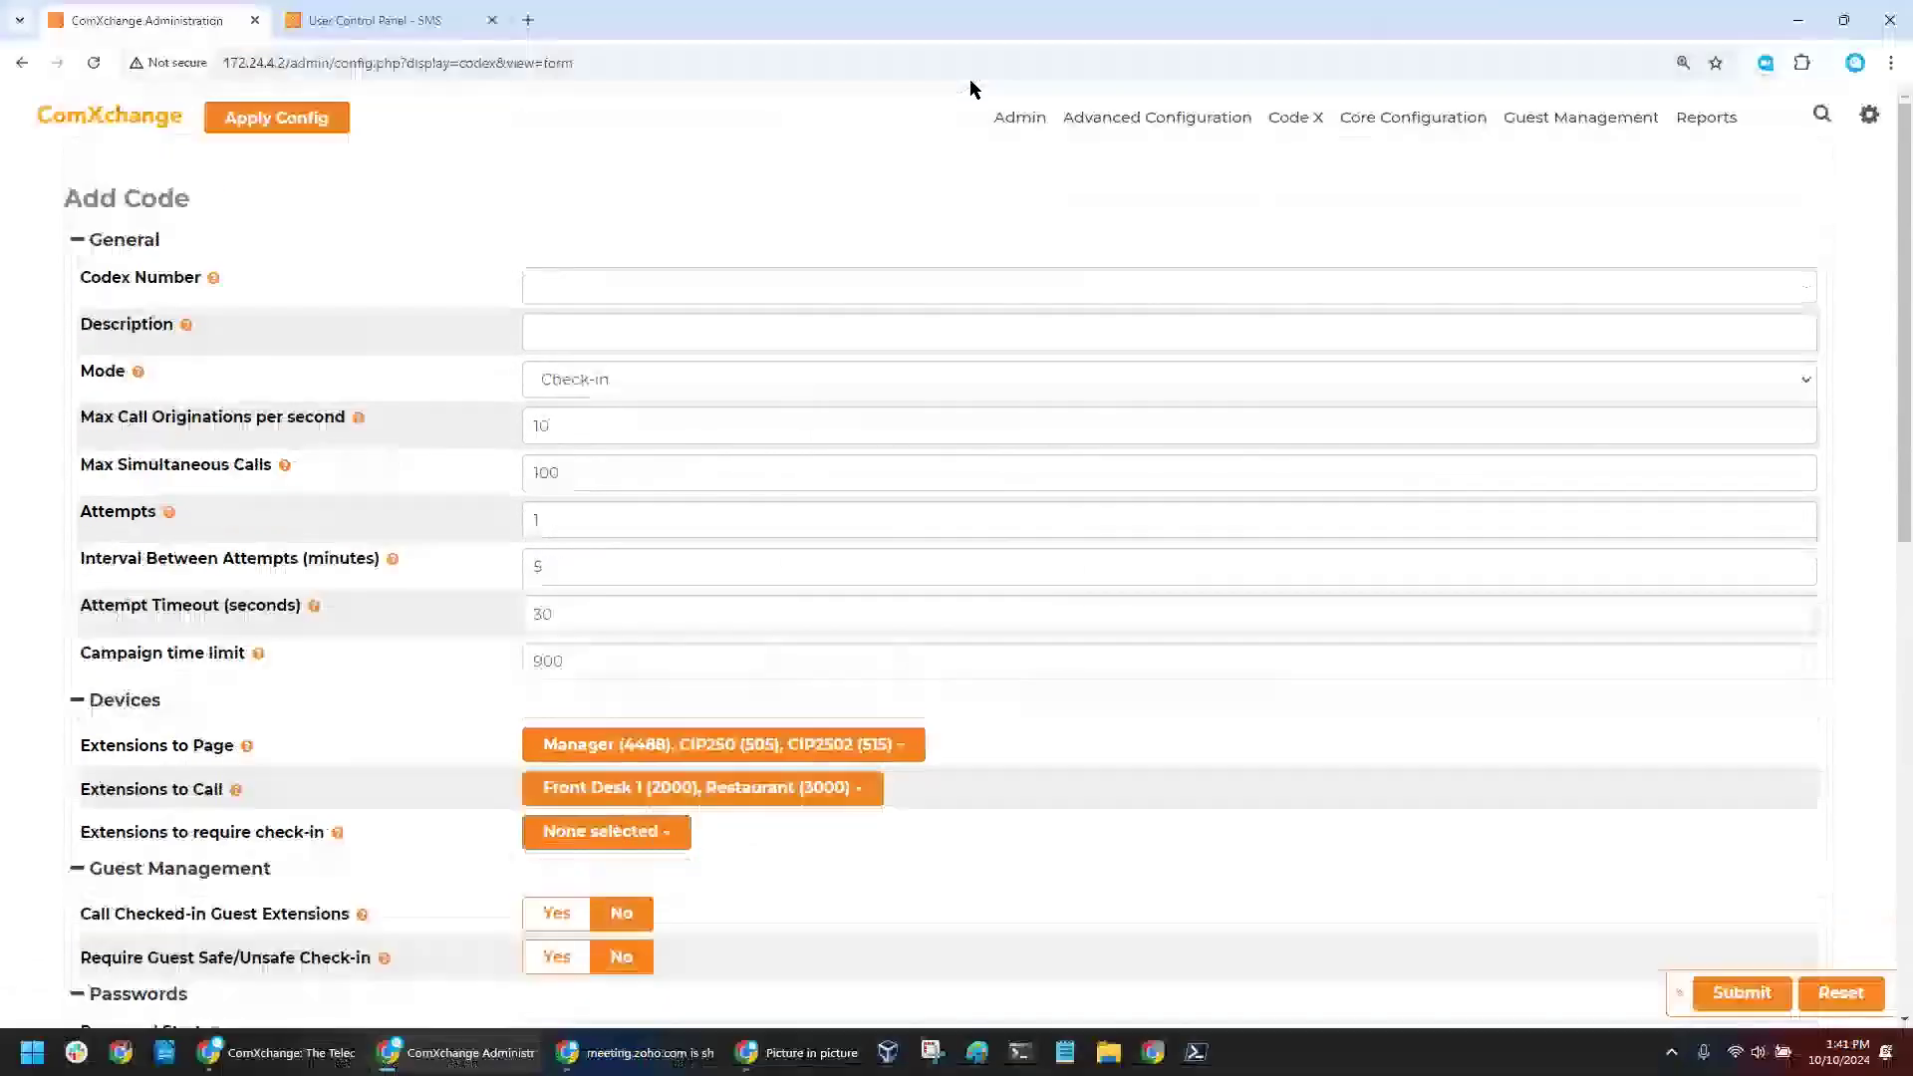
click(408, 21)
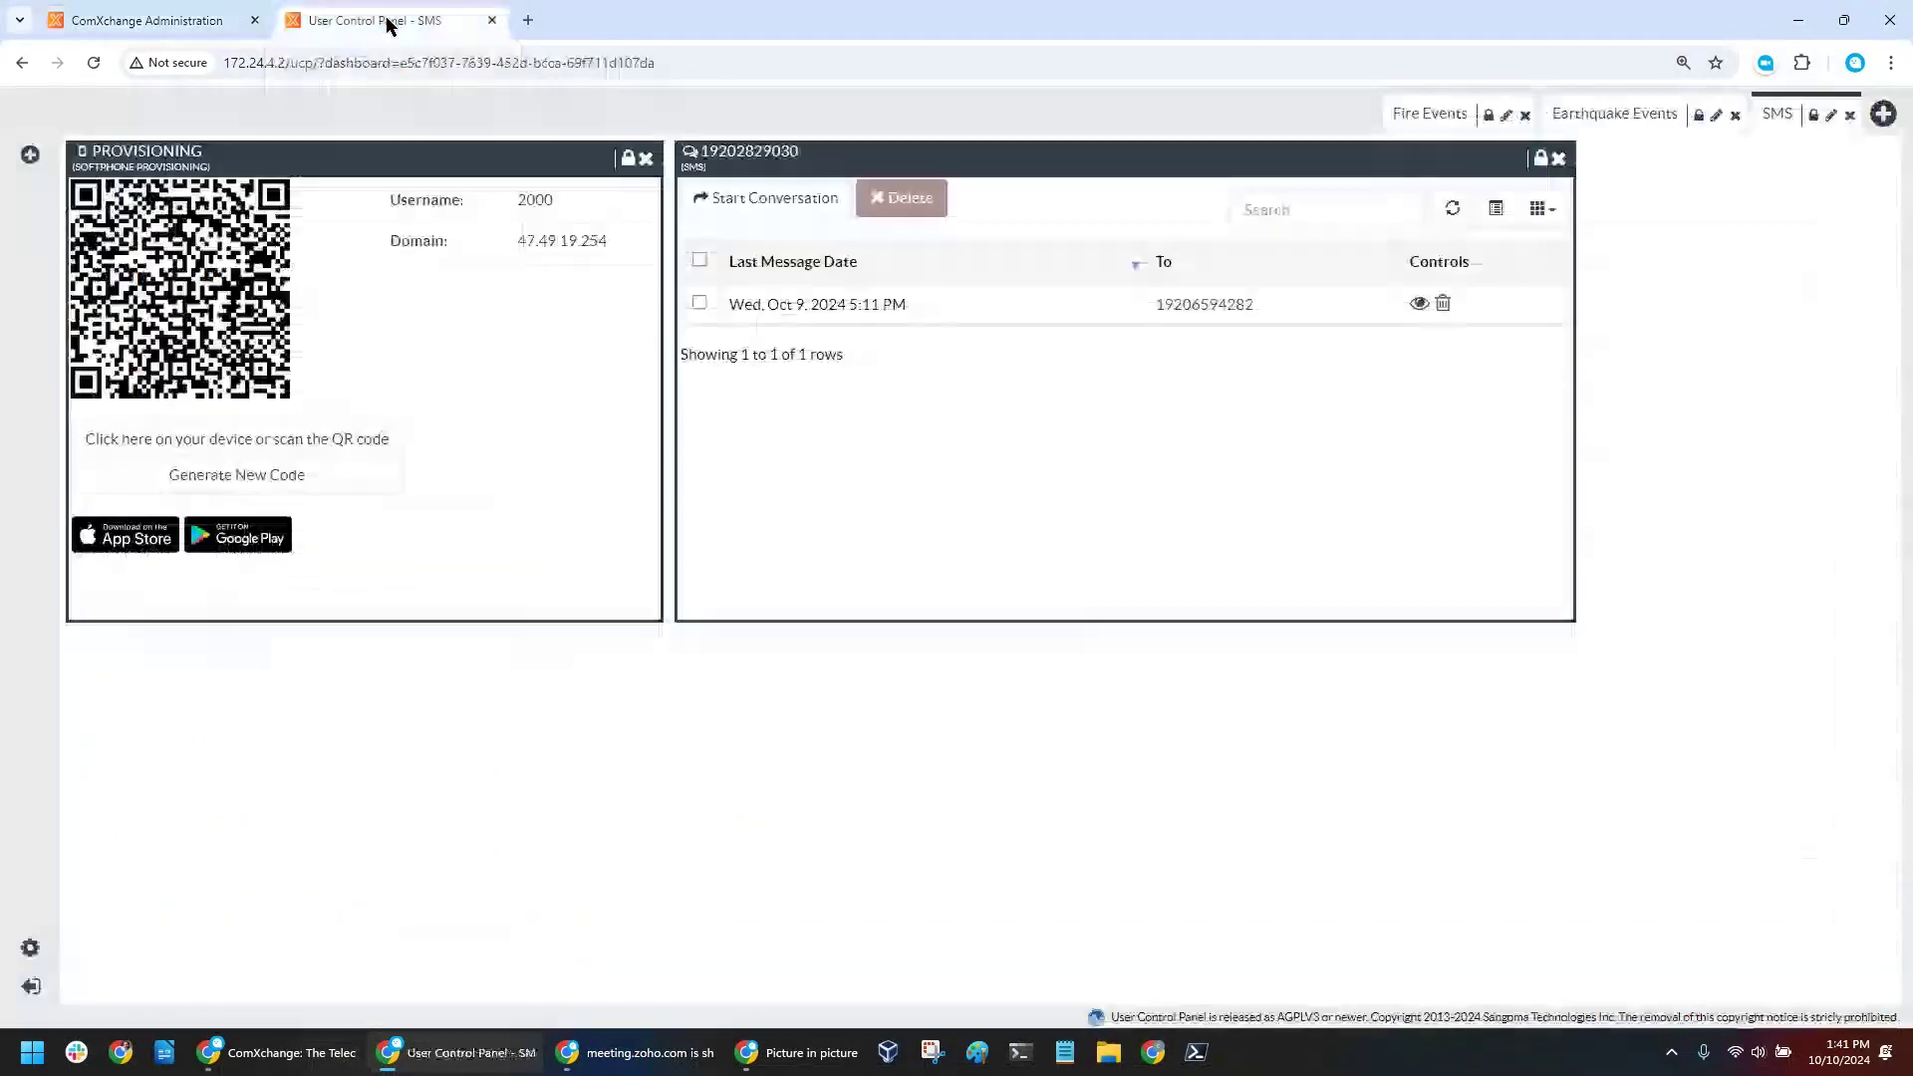
click(1412, 117)
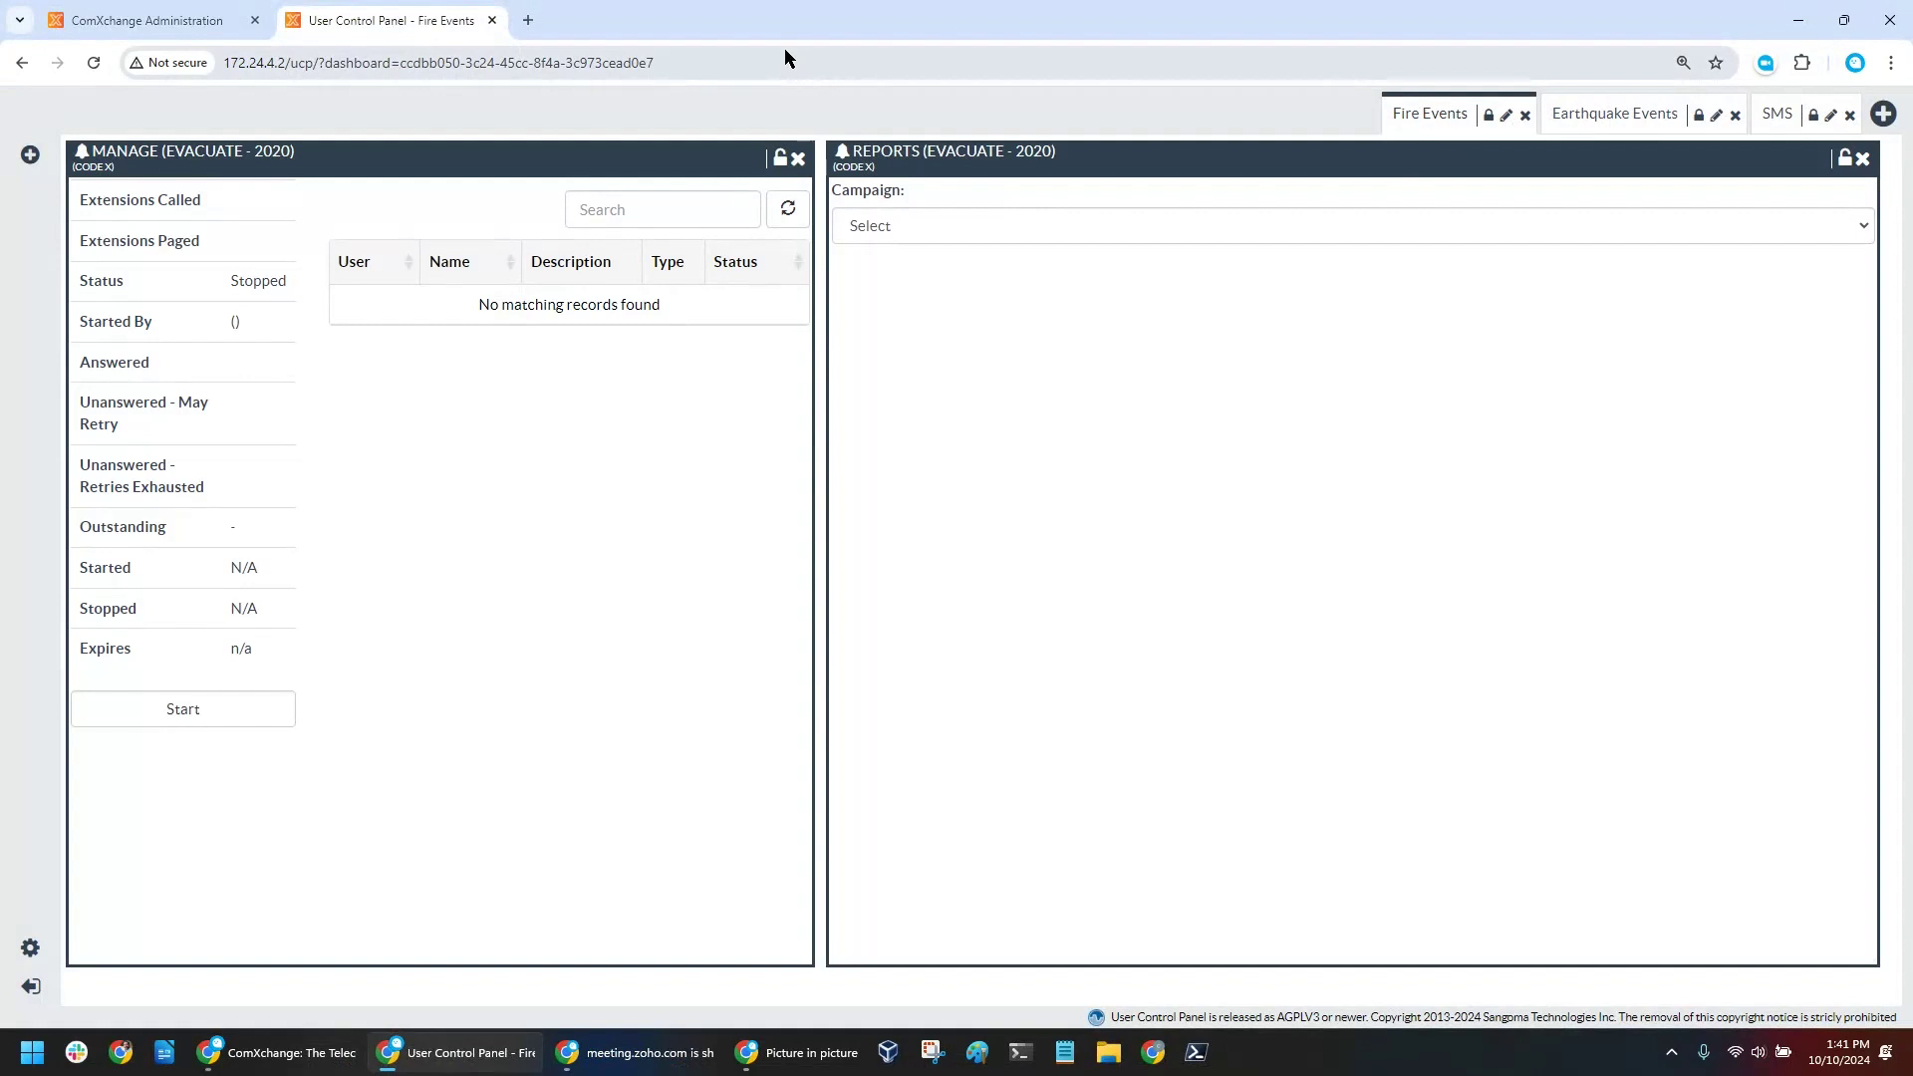
key(F11)
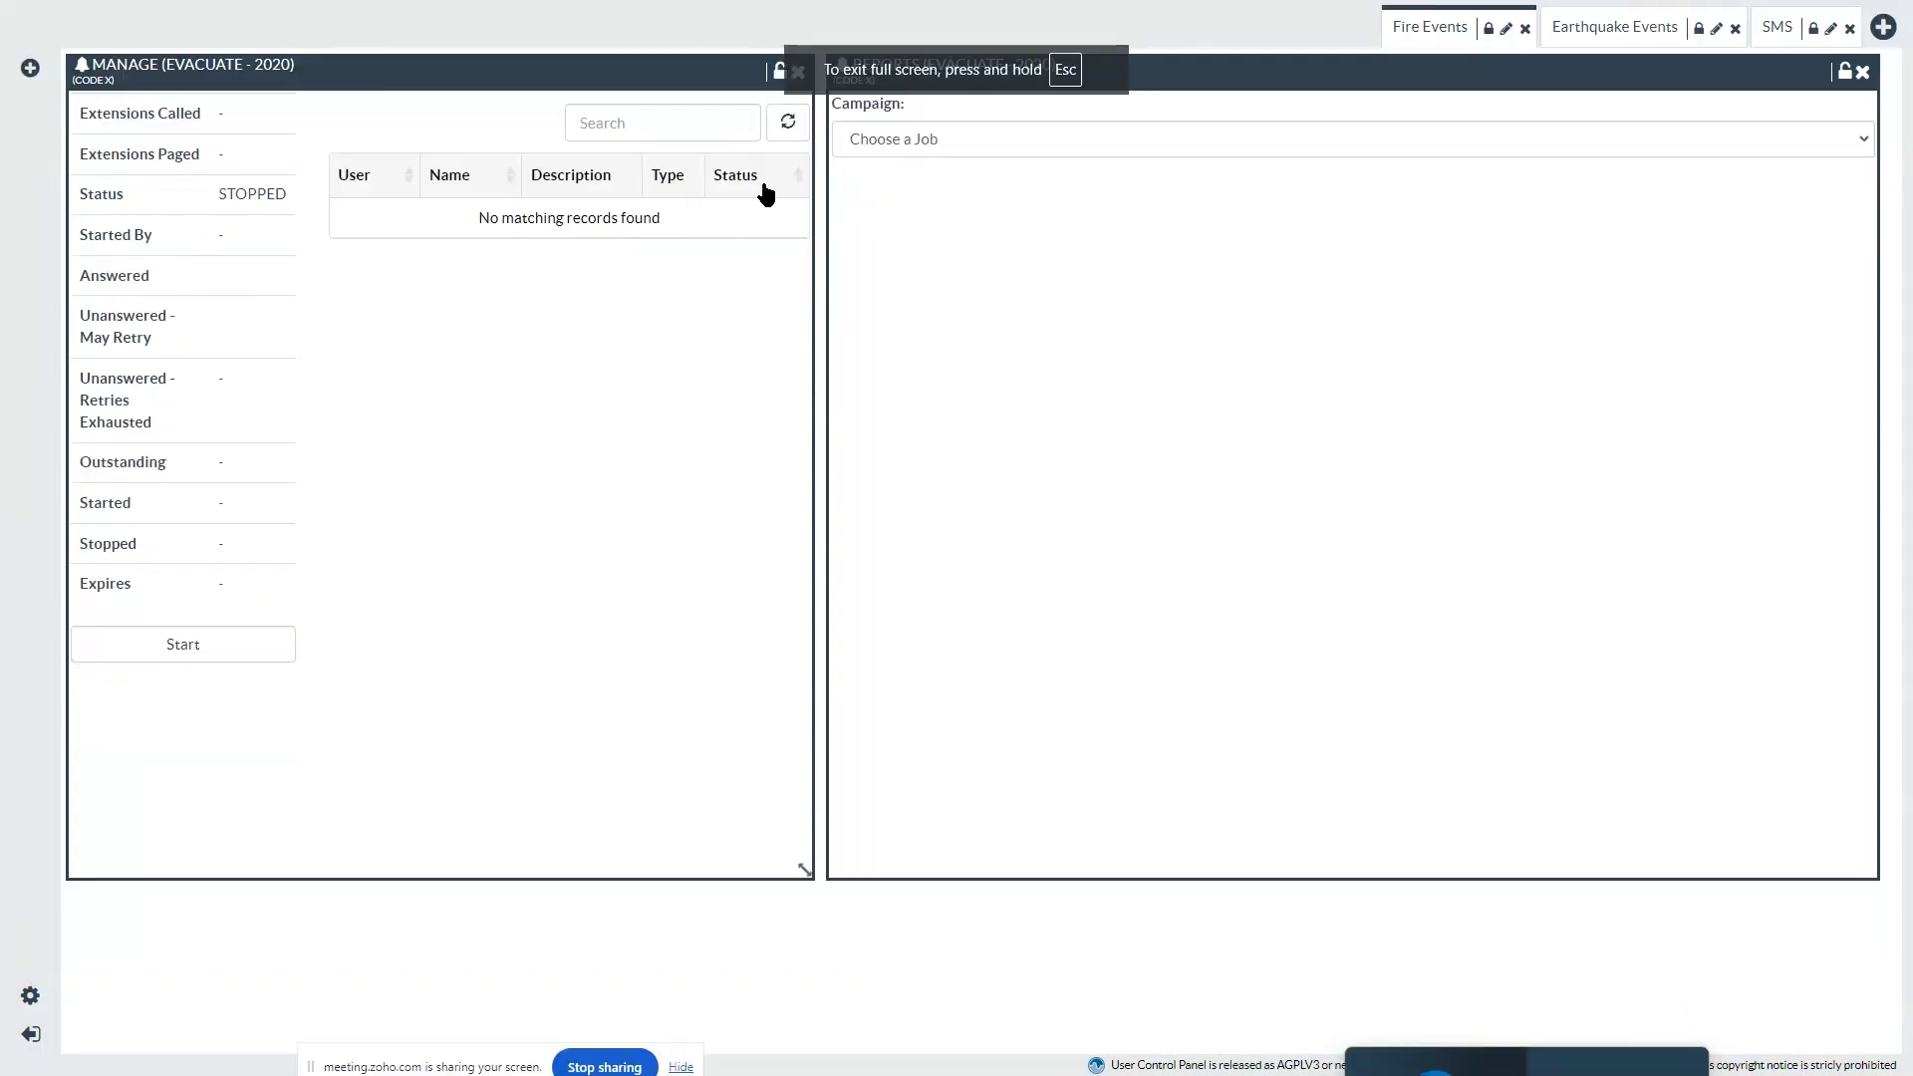
- View the Fire Events reports for the 7 Oct 2024 18:07 Evacuate campaign and the 10 Oct 2024 10:50 Fire campaign
click(897, 142)
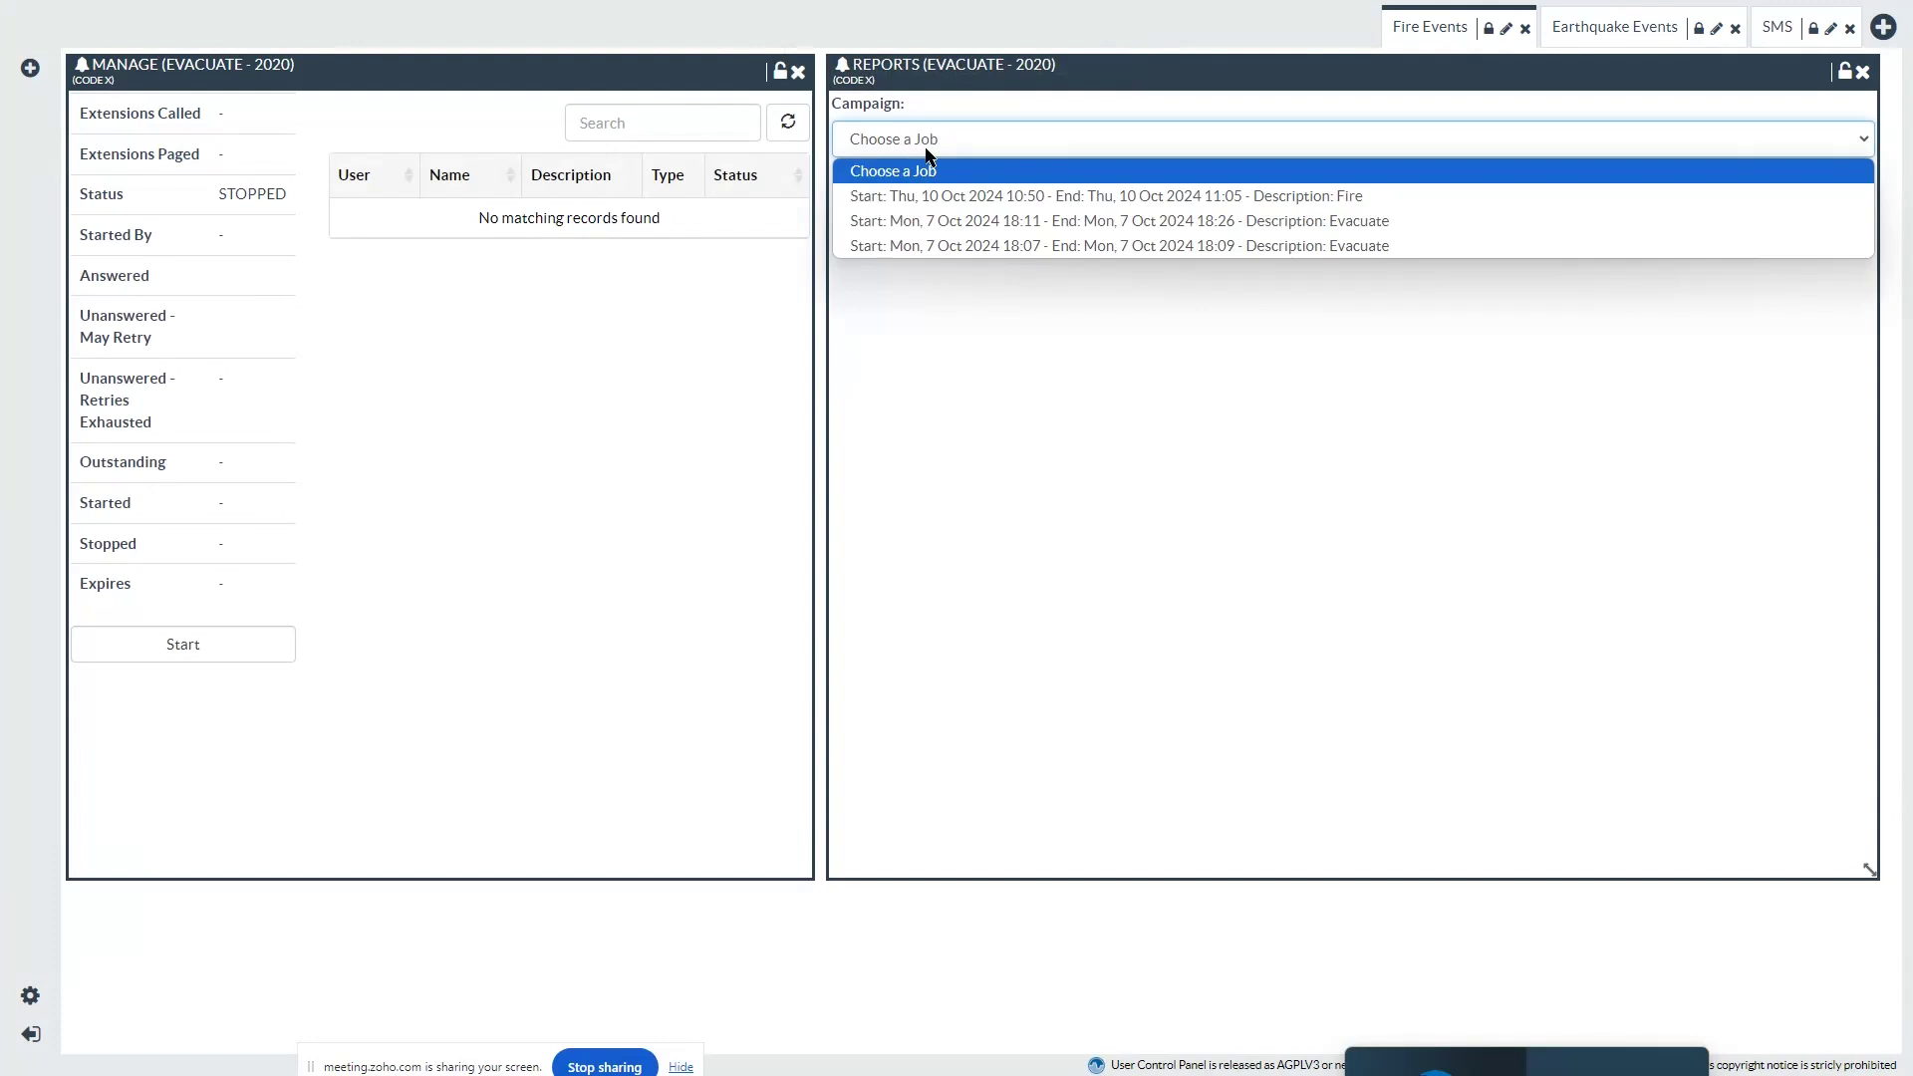
click(1004, 246)
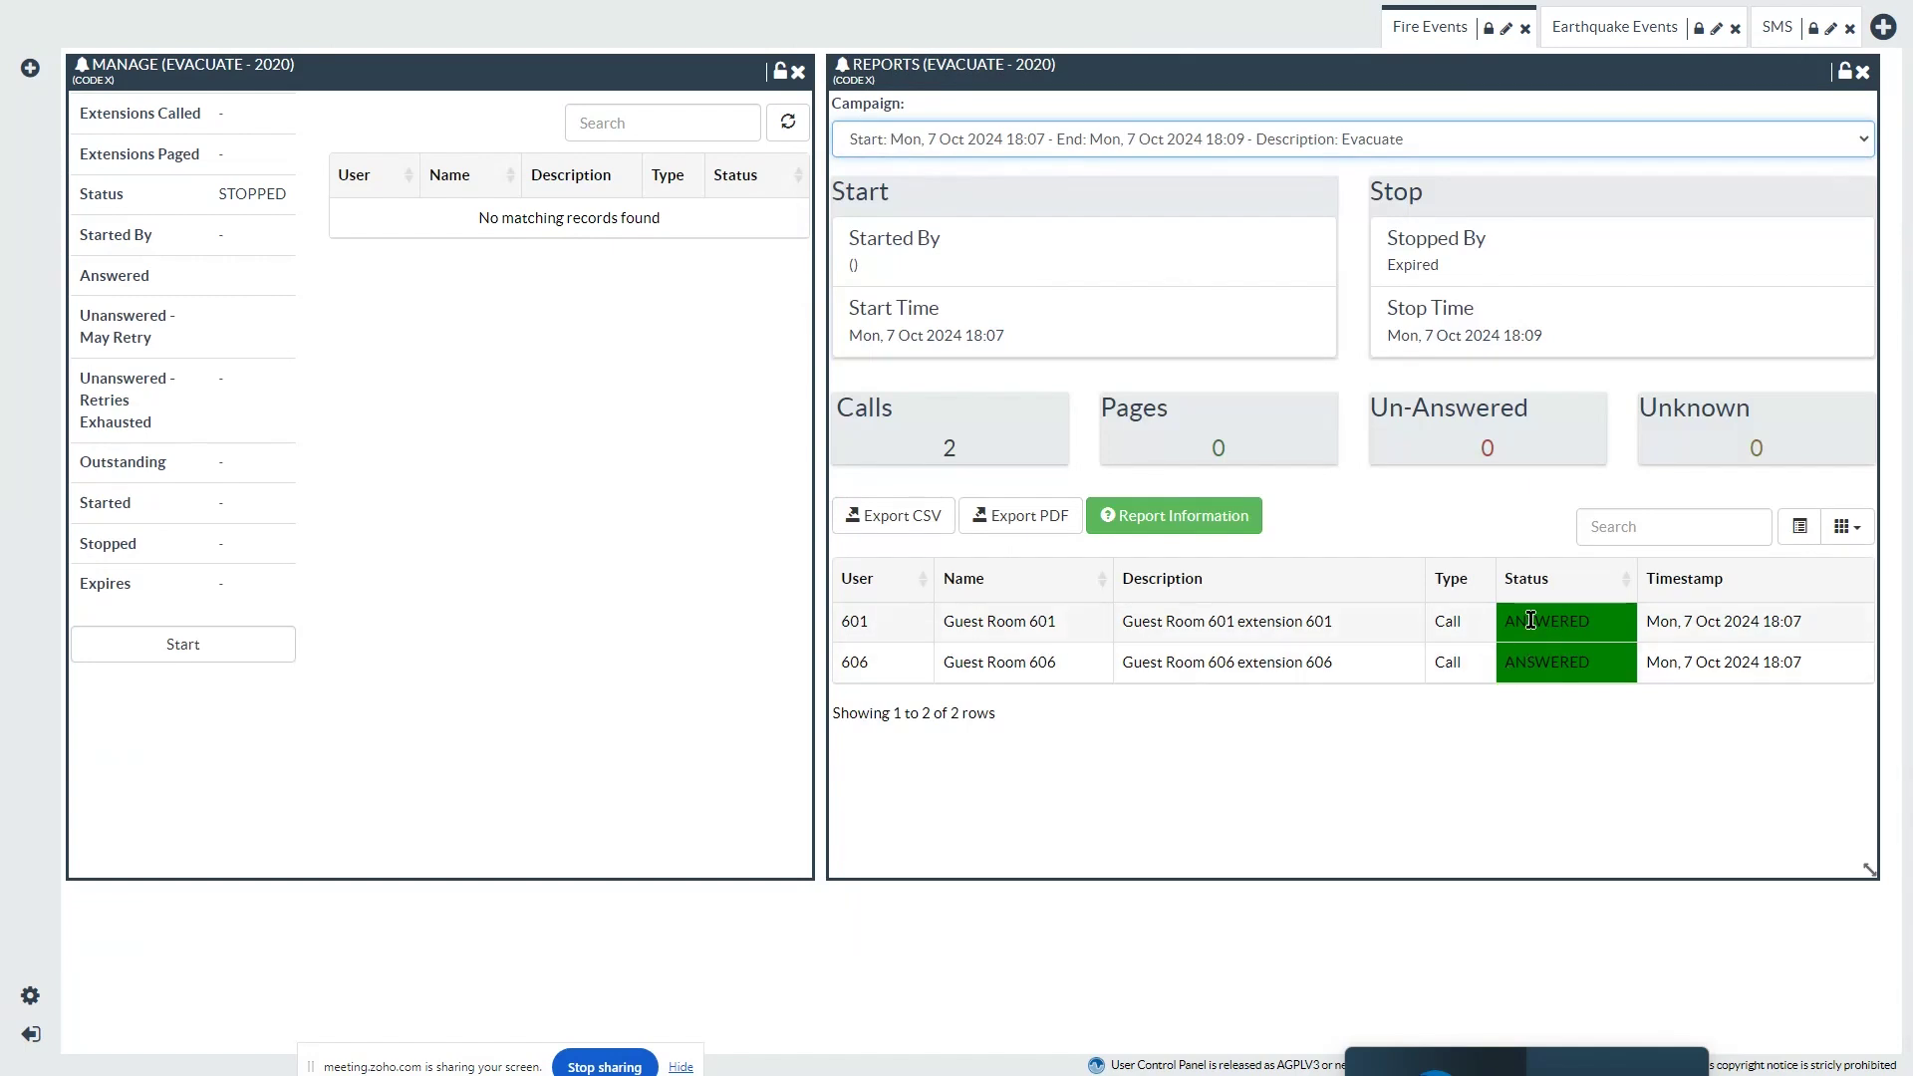
click(1118, 137)
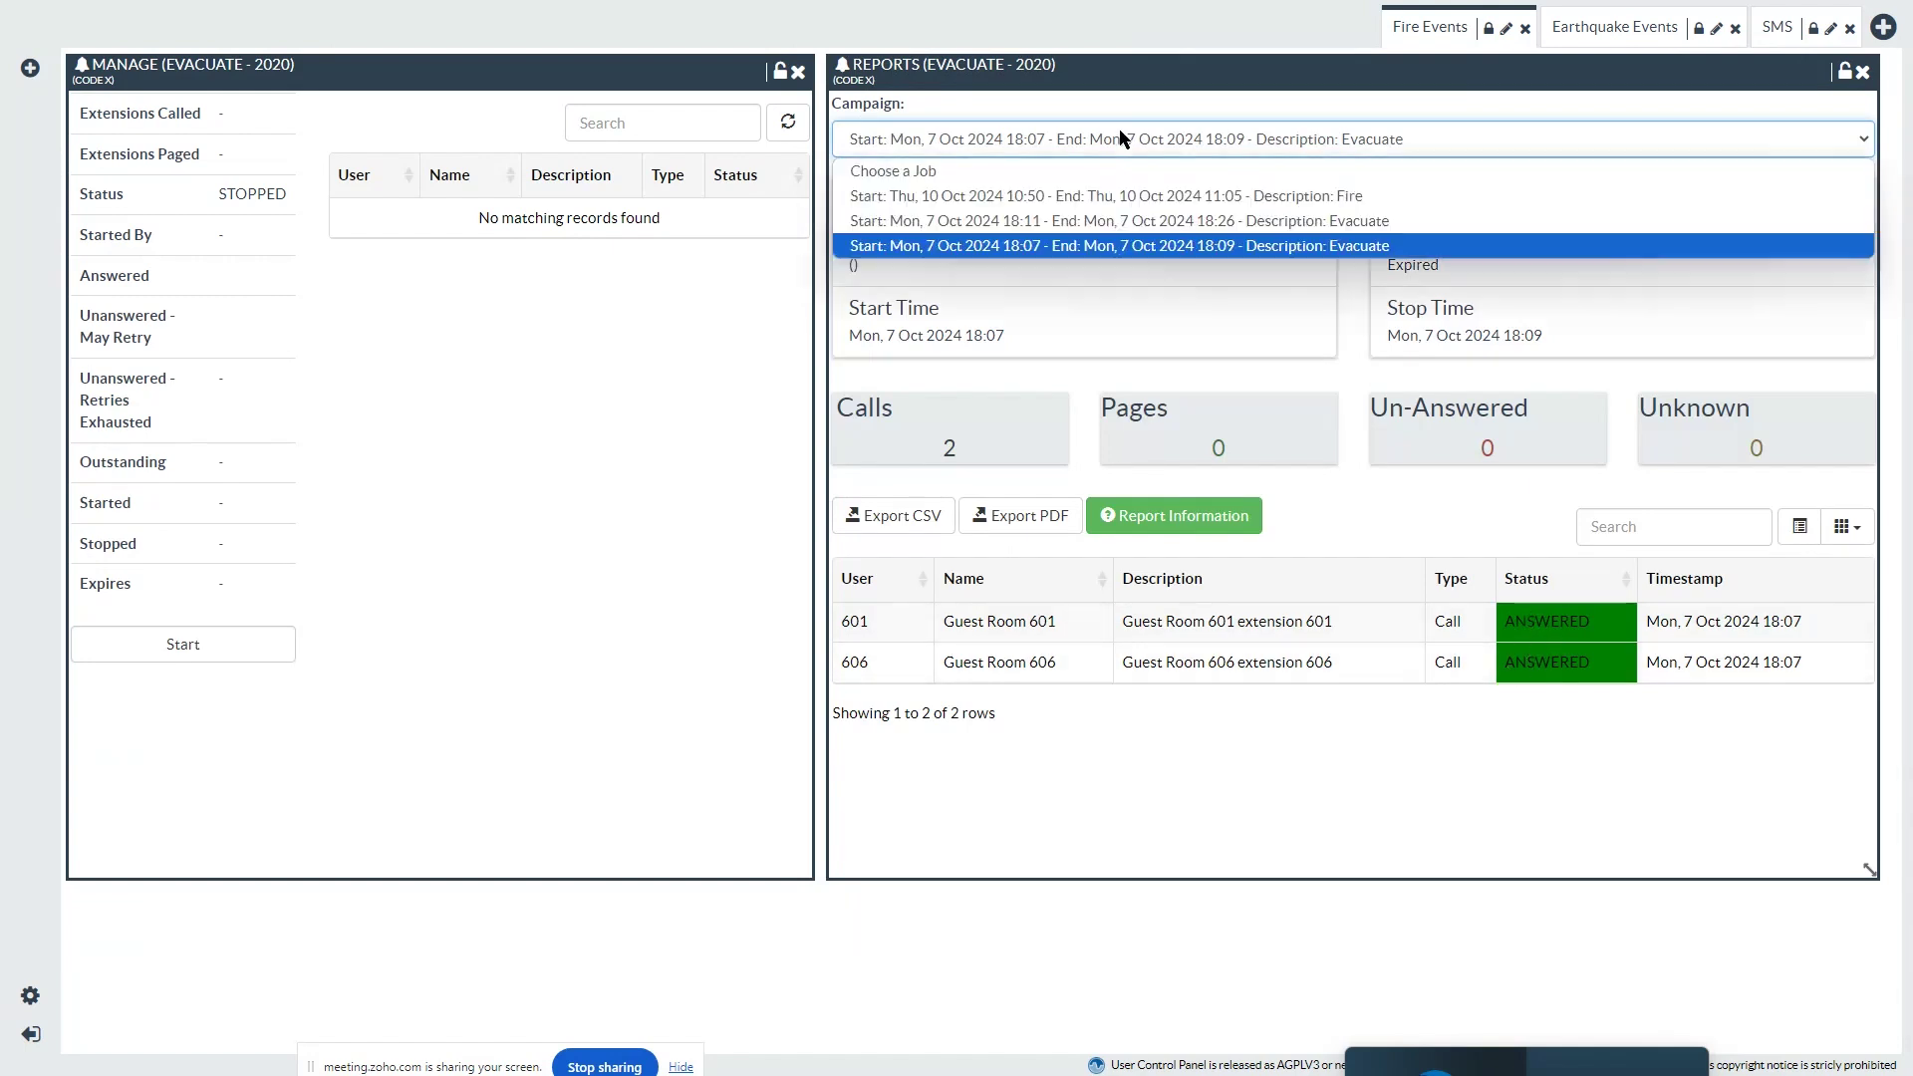
click(1114, 191)
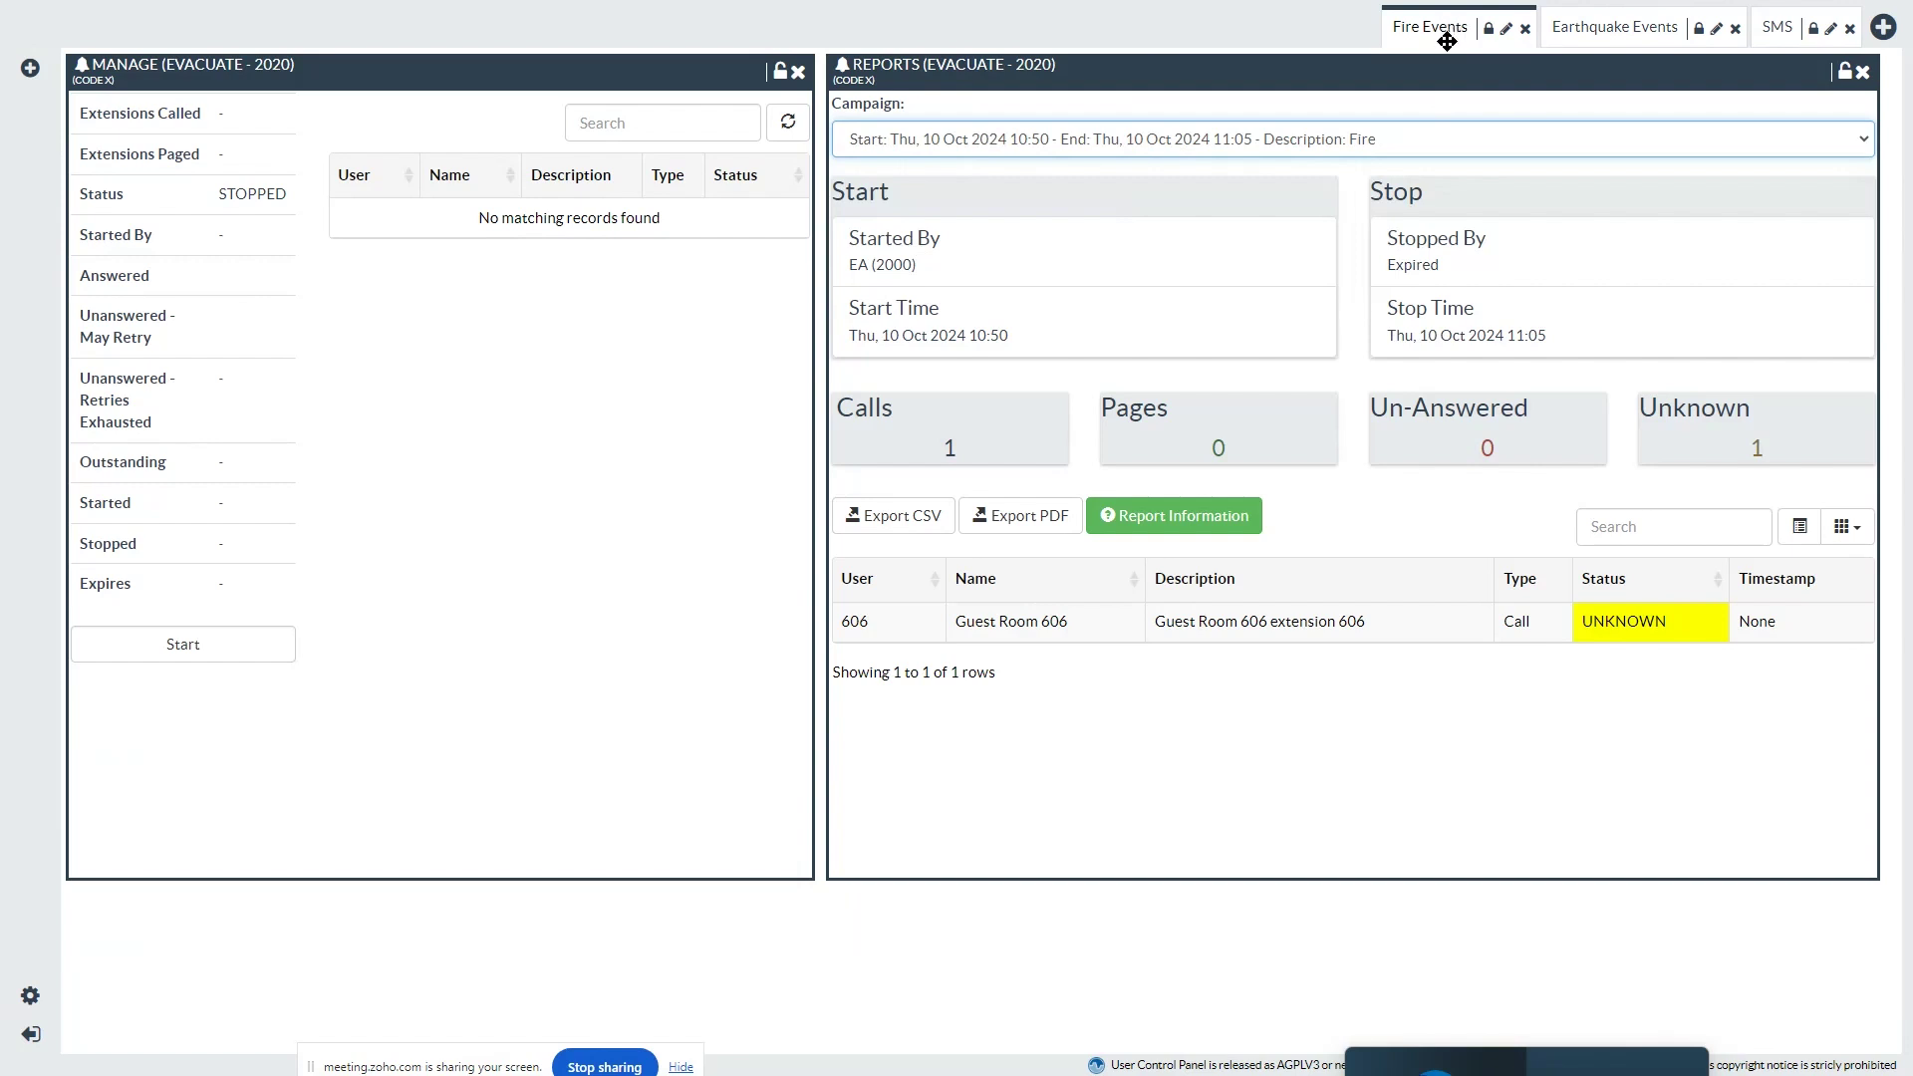
- On the Earthquake Events dashboard, view the reports for the 10 Oct 2024 campaigns started at 10:58, 10:59 and 11:02
click(1597, 36)
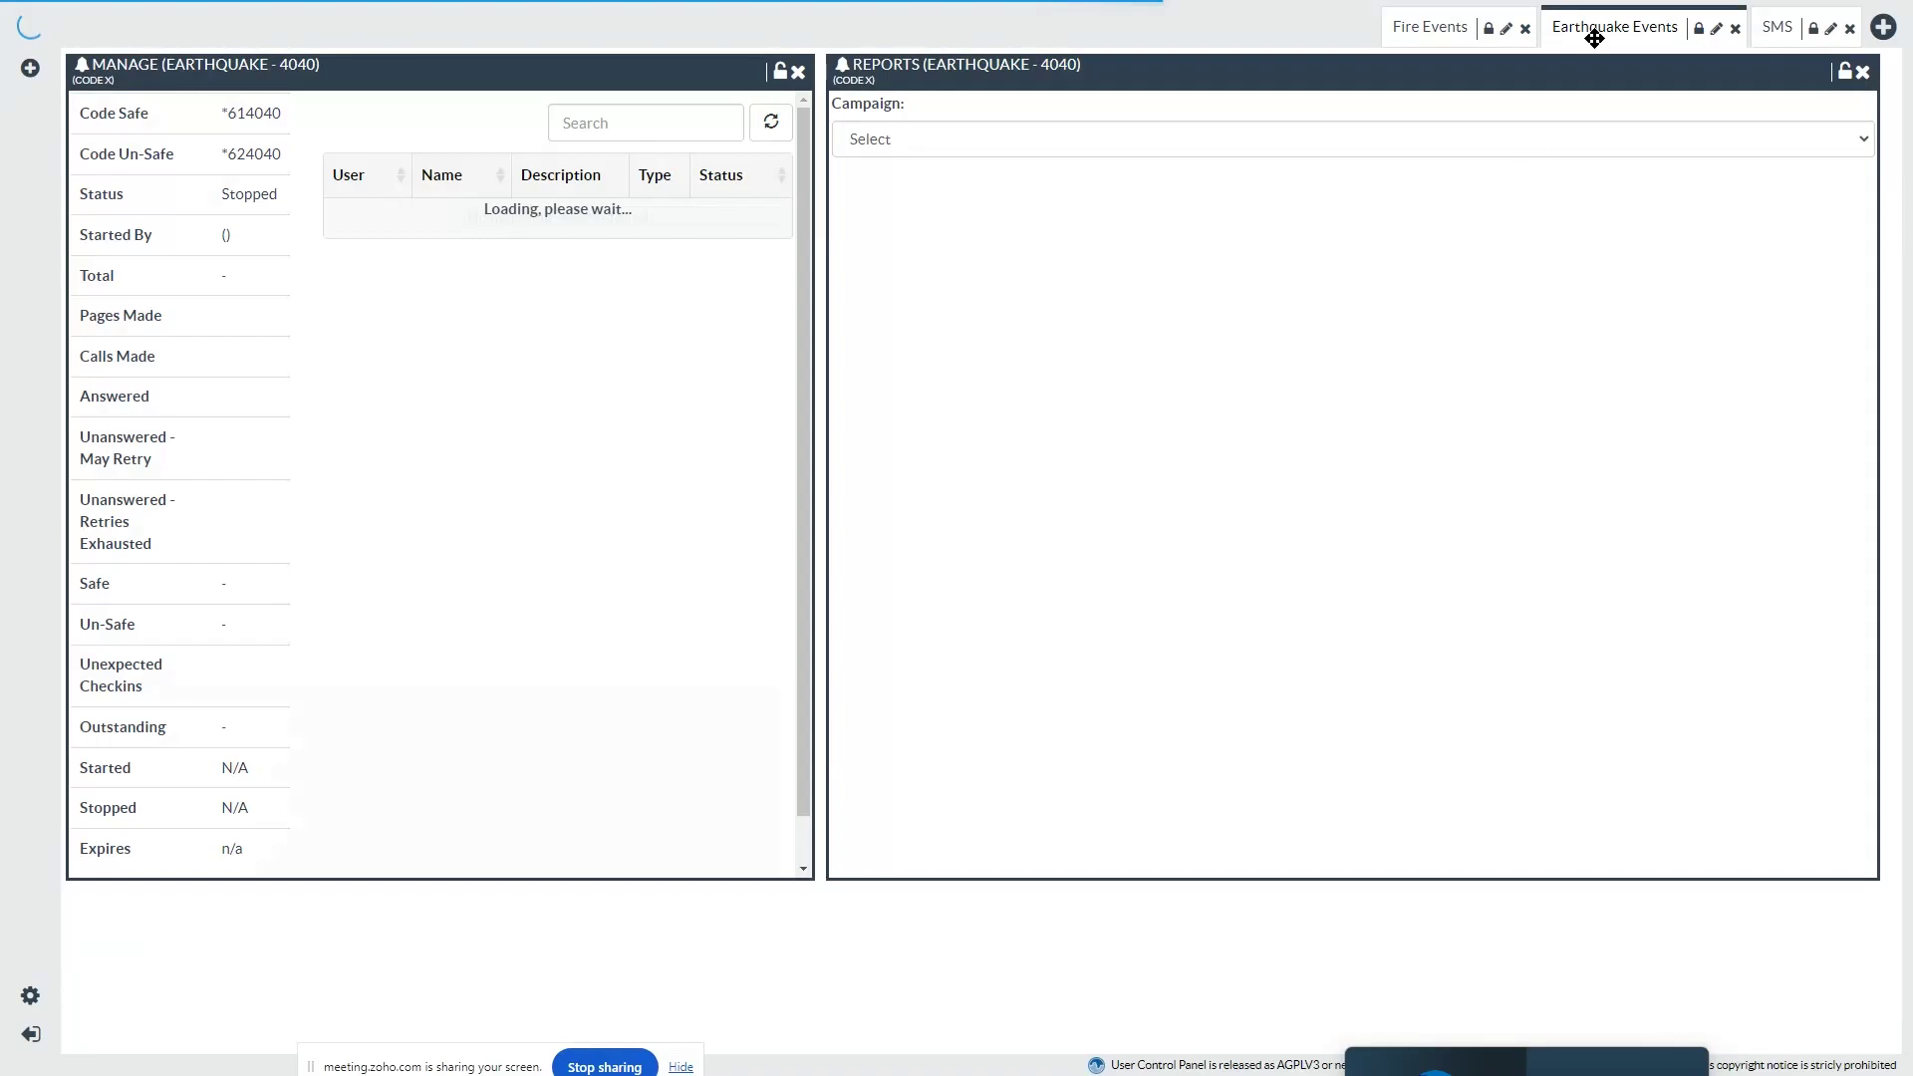
click(918, 140)
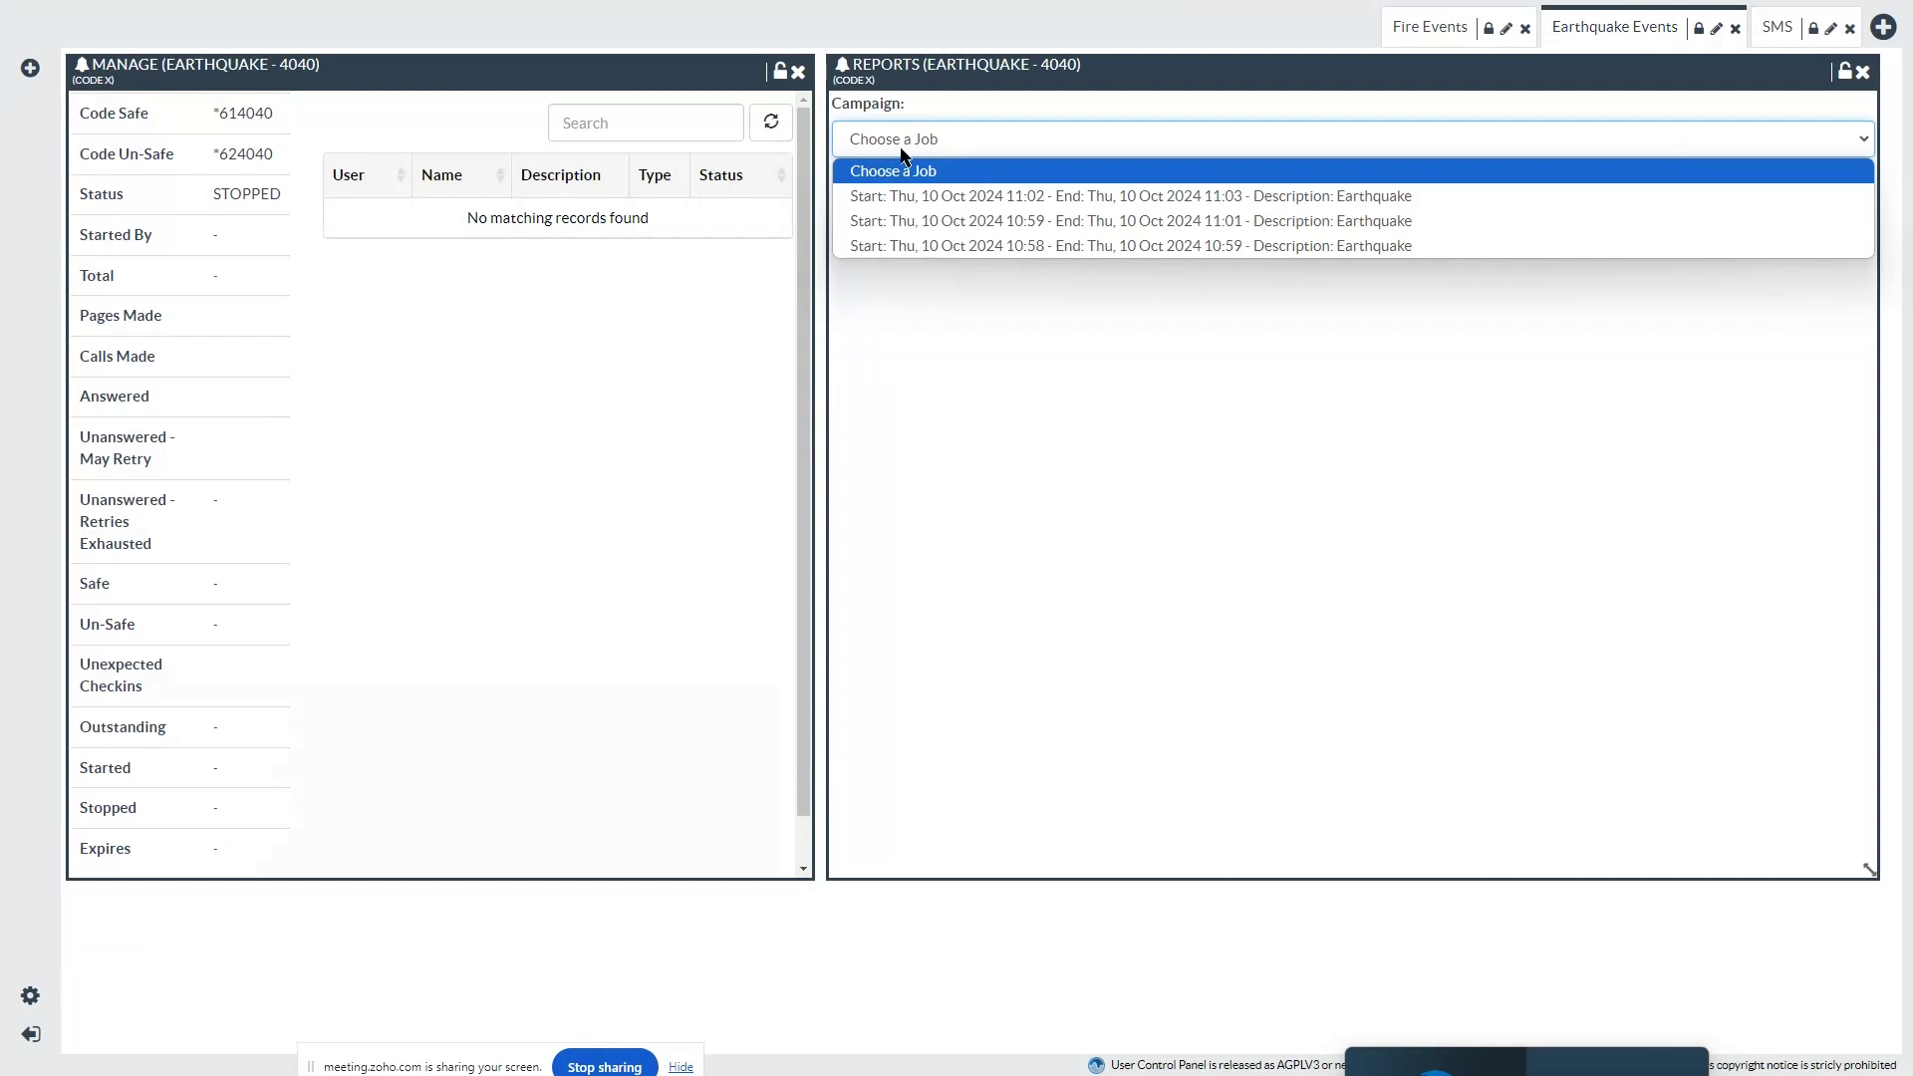
click(918, 245)
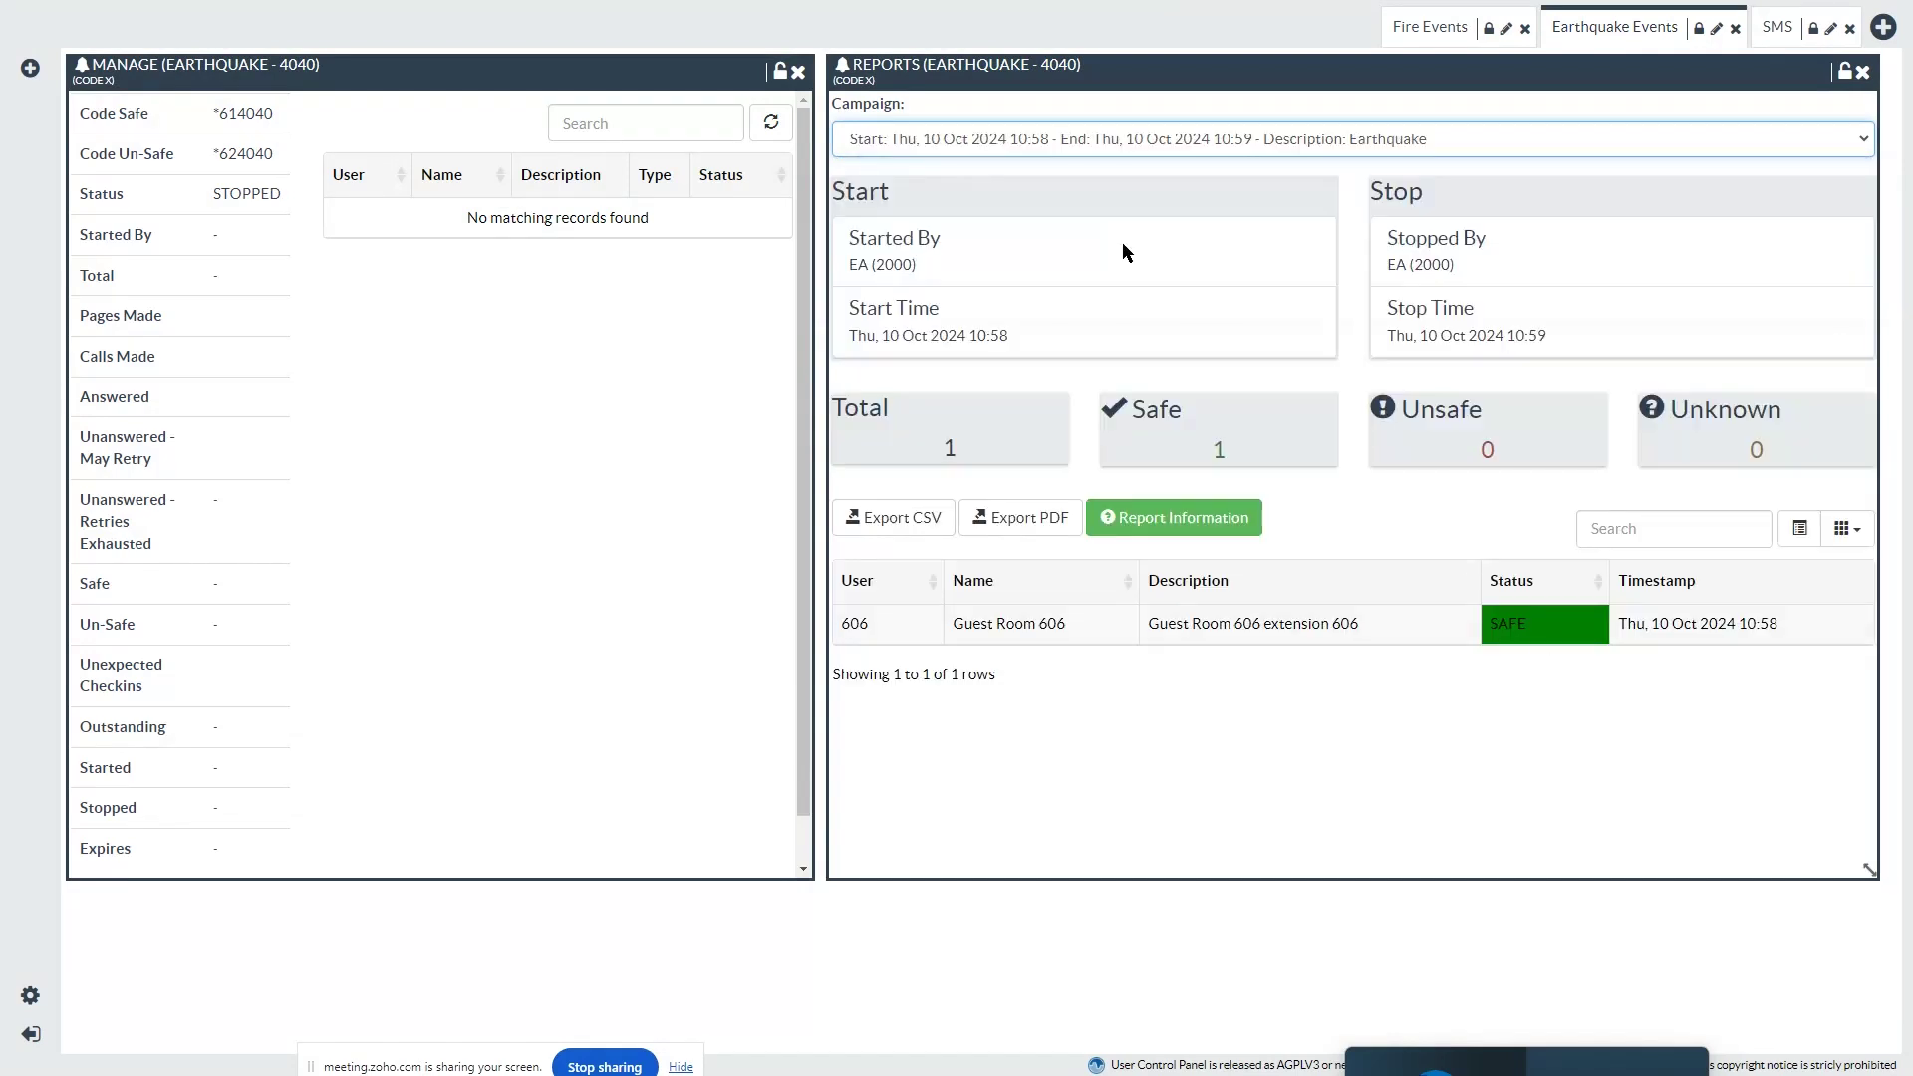
click(979, 134)
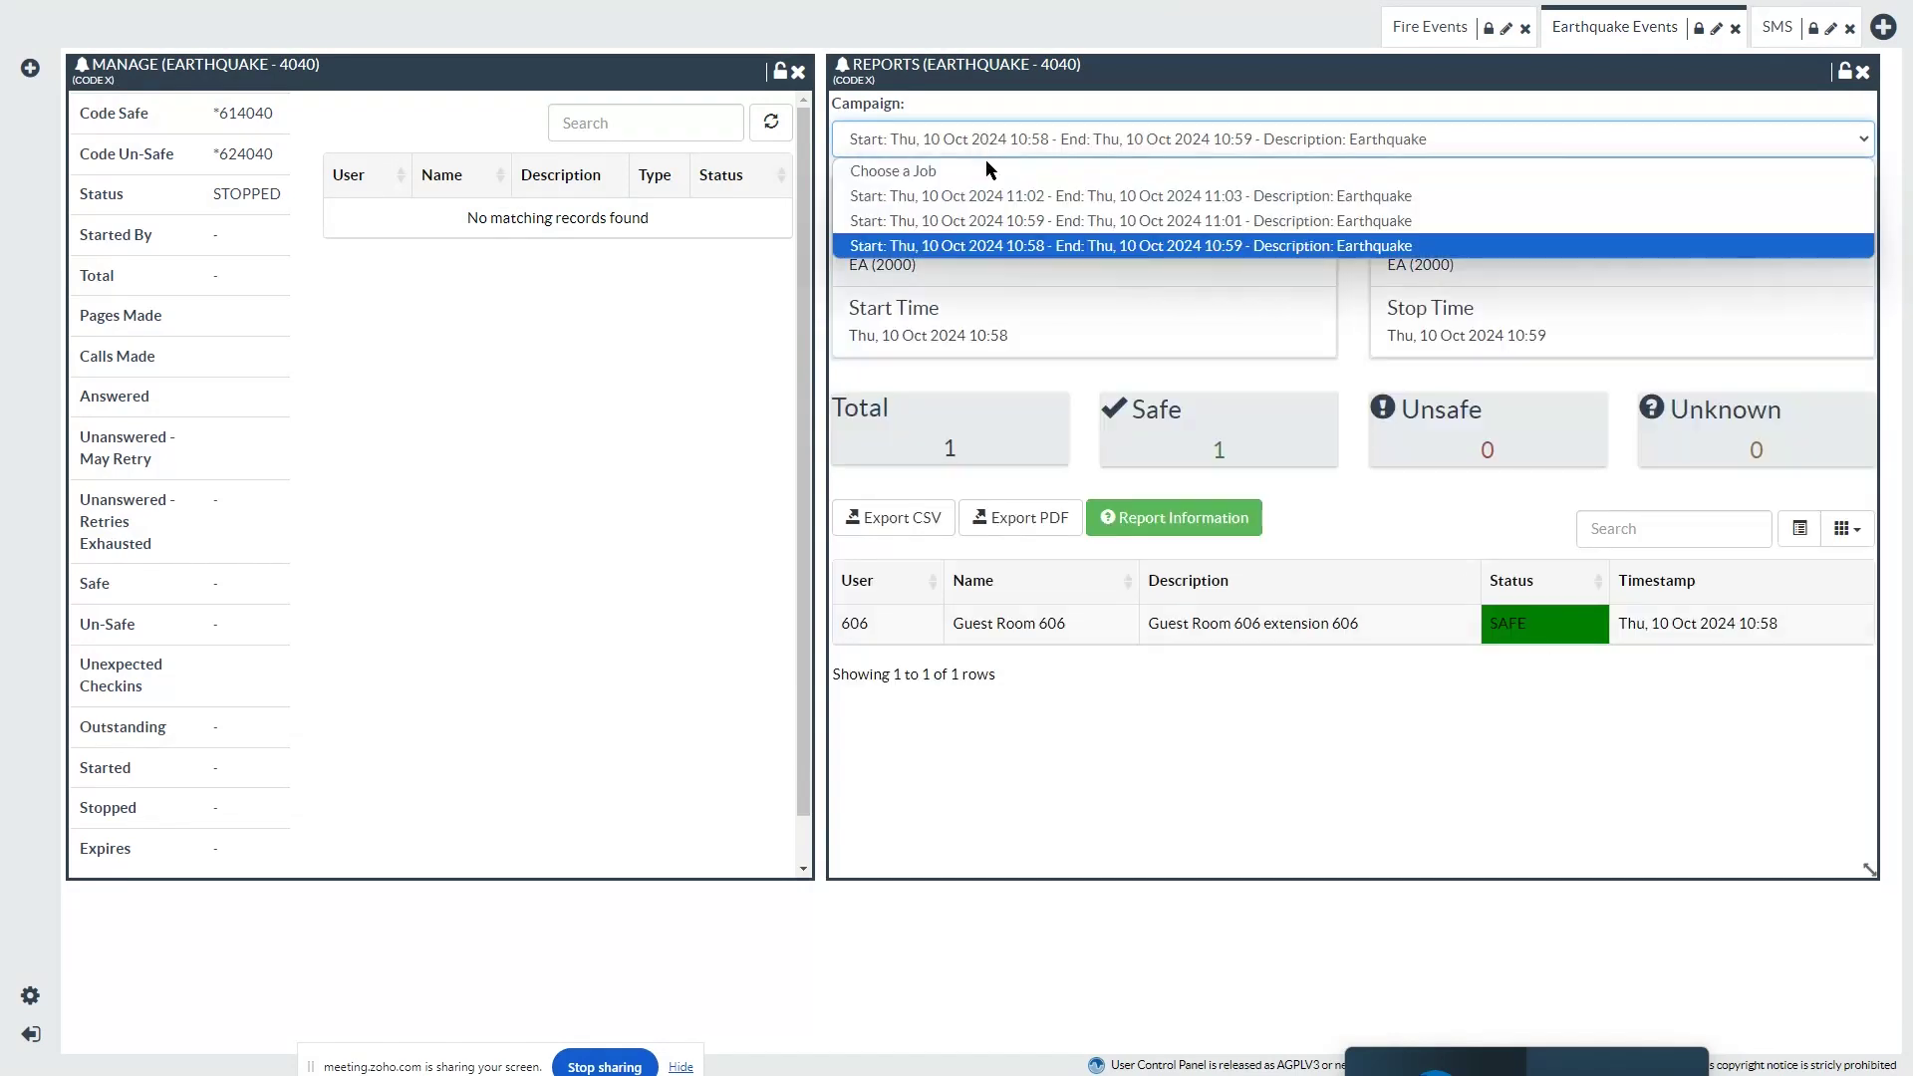
click(996, 220)
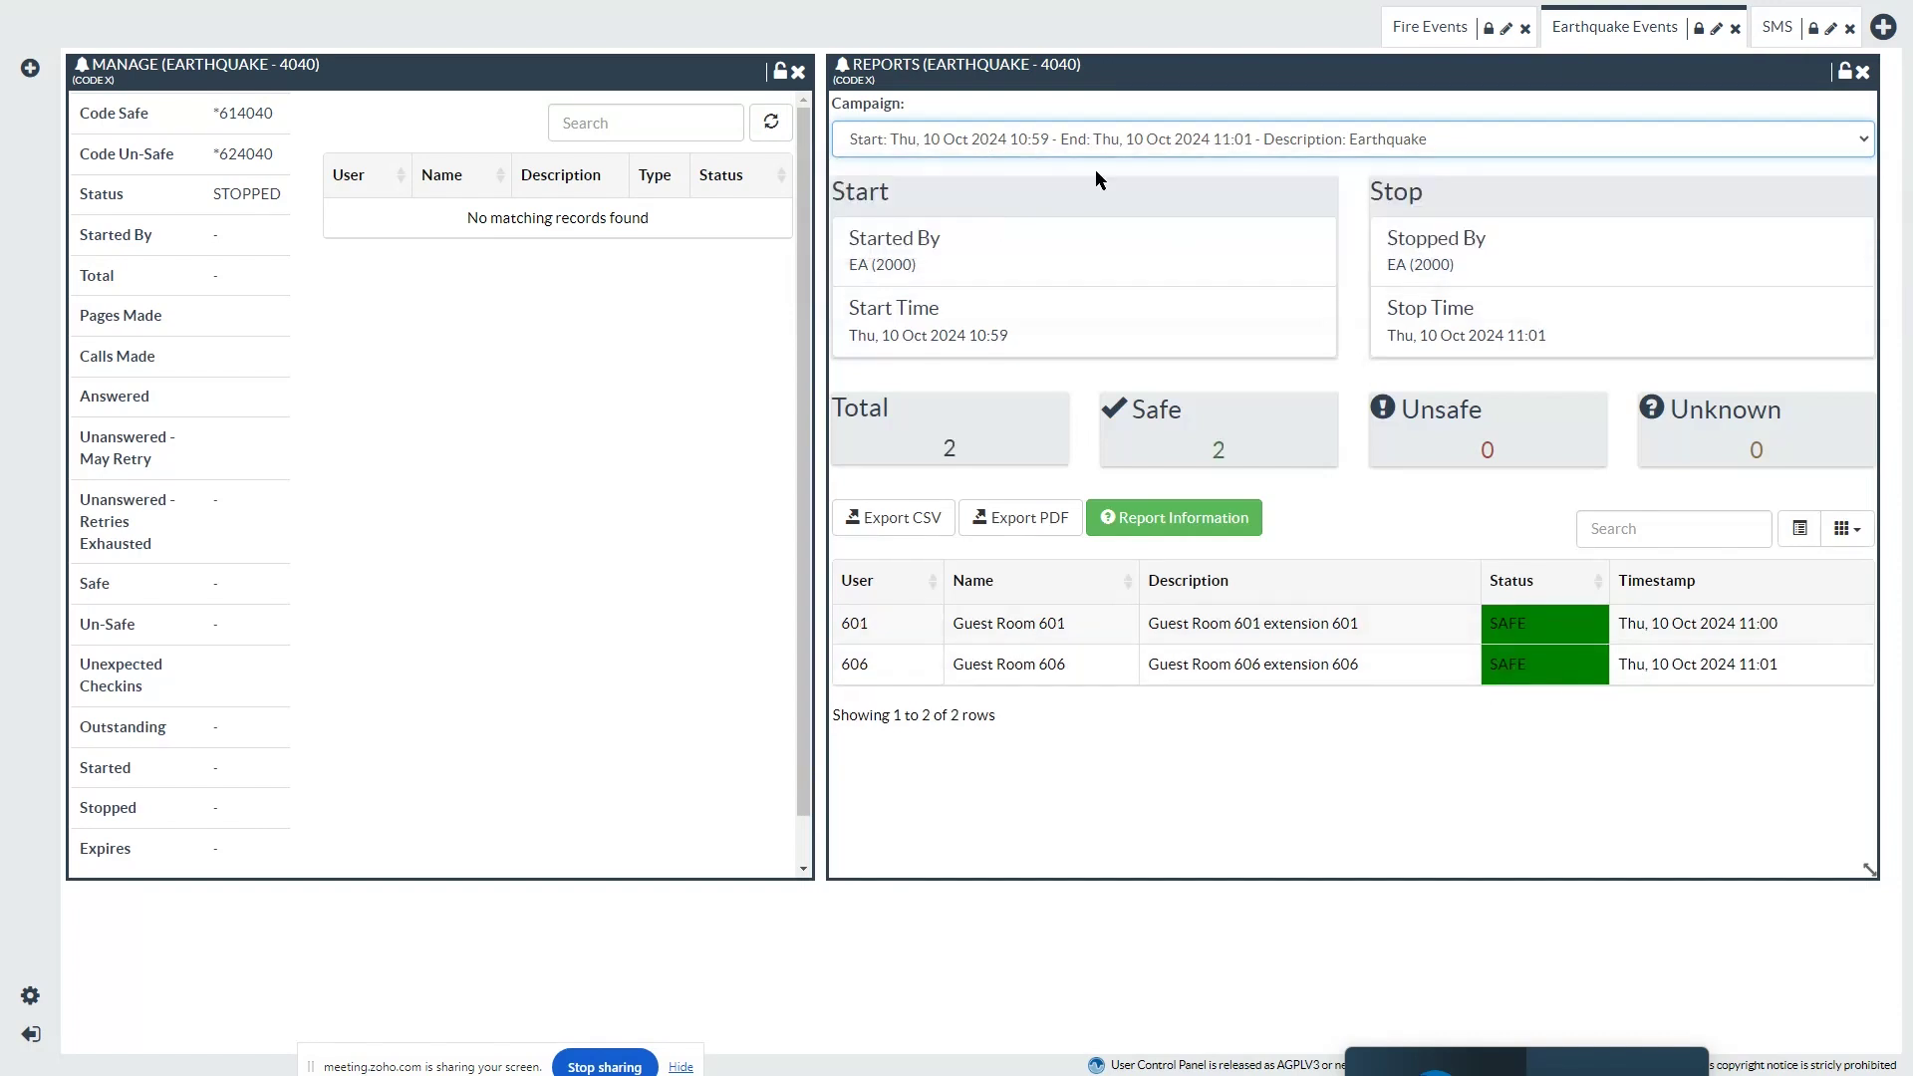
click(1018, 139)
click(1016, 193)
- Examine the Earthquake code's Manage widget, highlighting its Code Safe dial code and looking through the status fields to the Start control
scroll(271, 177, down, 1)
scroll(271, 177, up, 1)
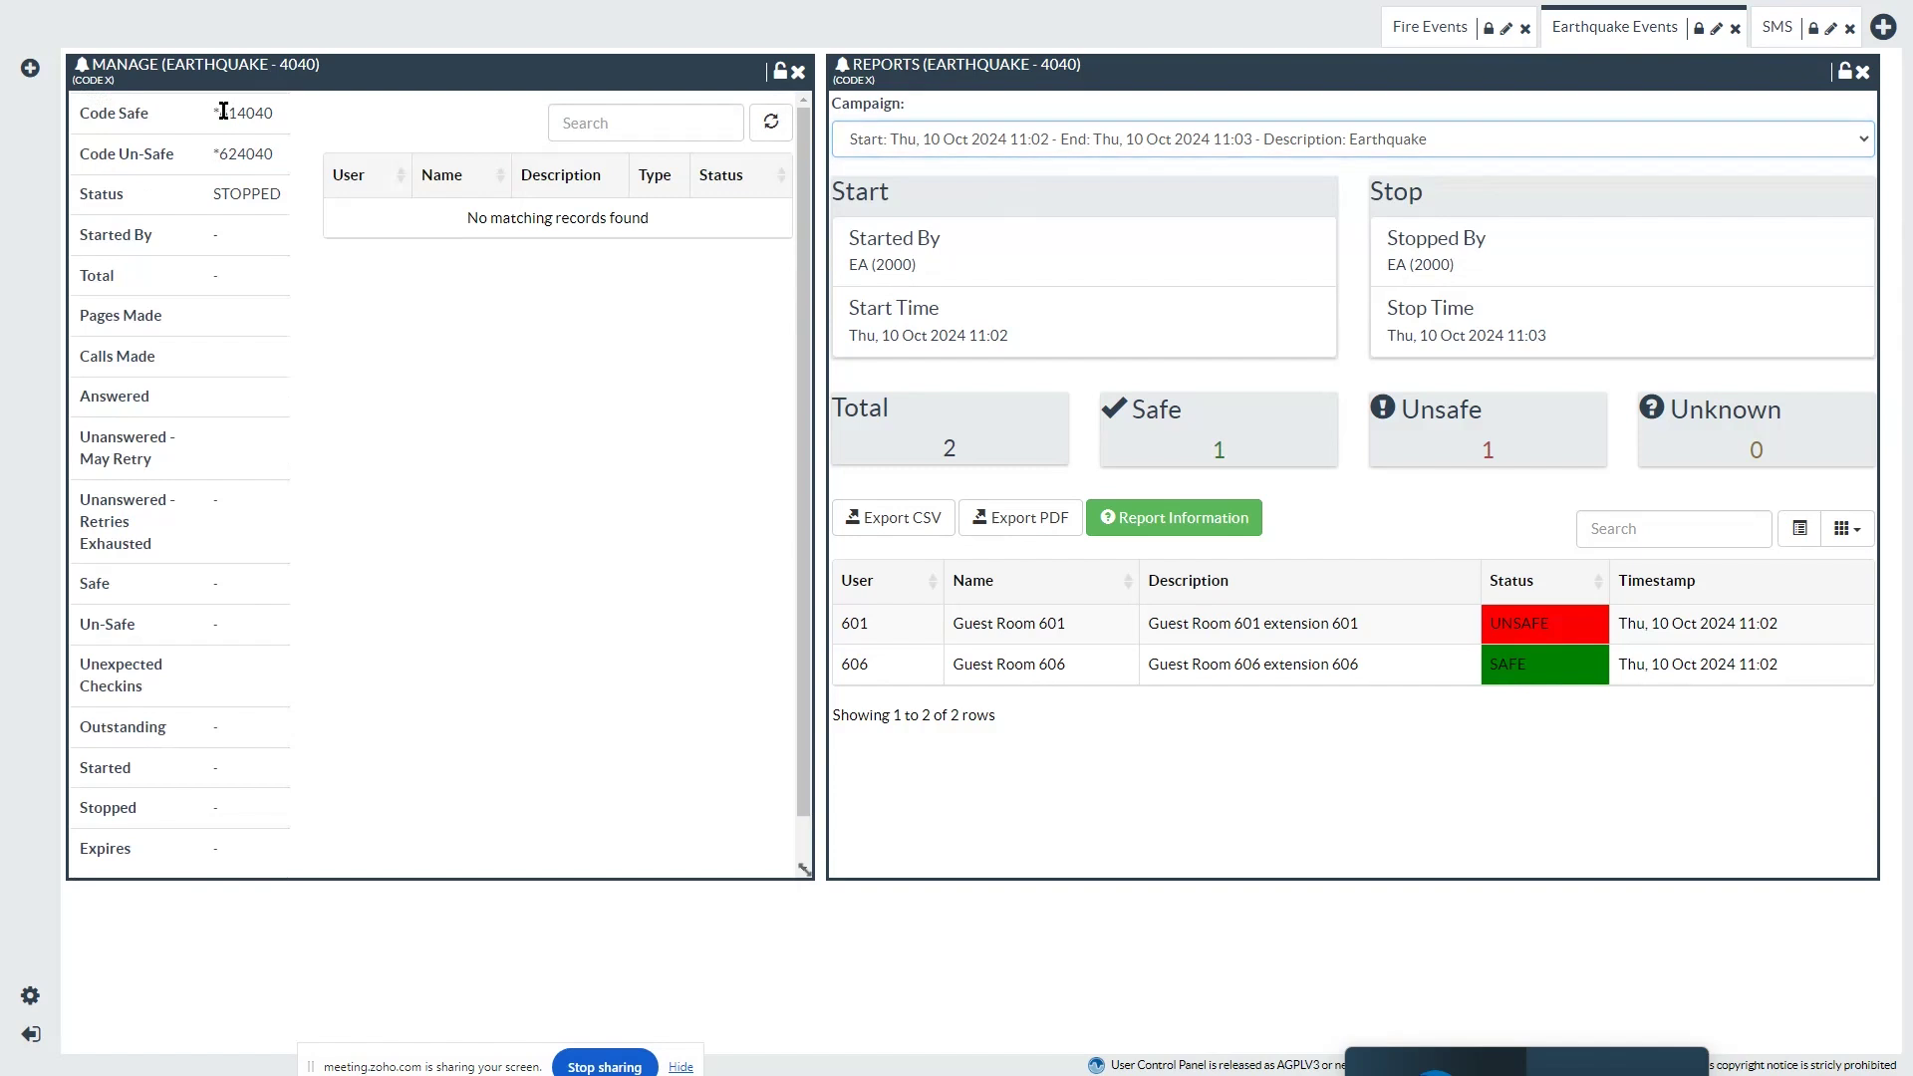
drag(214, 112, 273, 116)
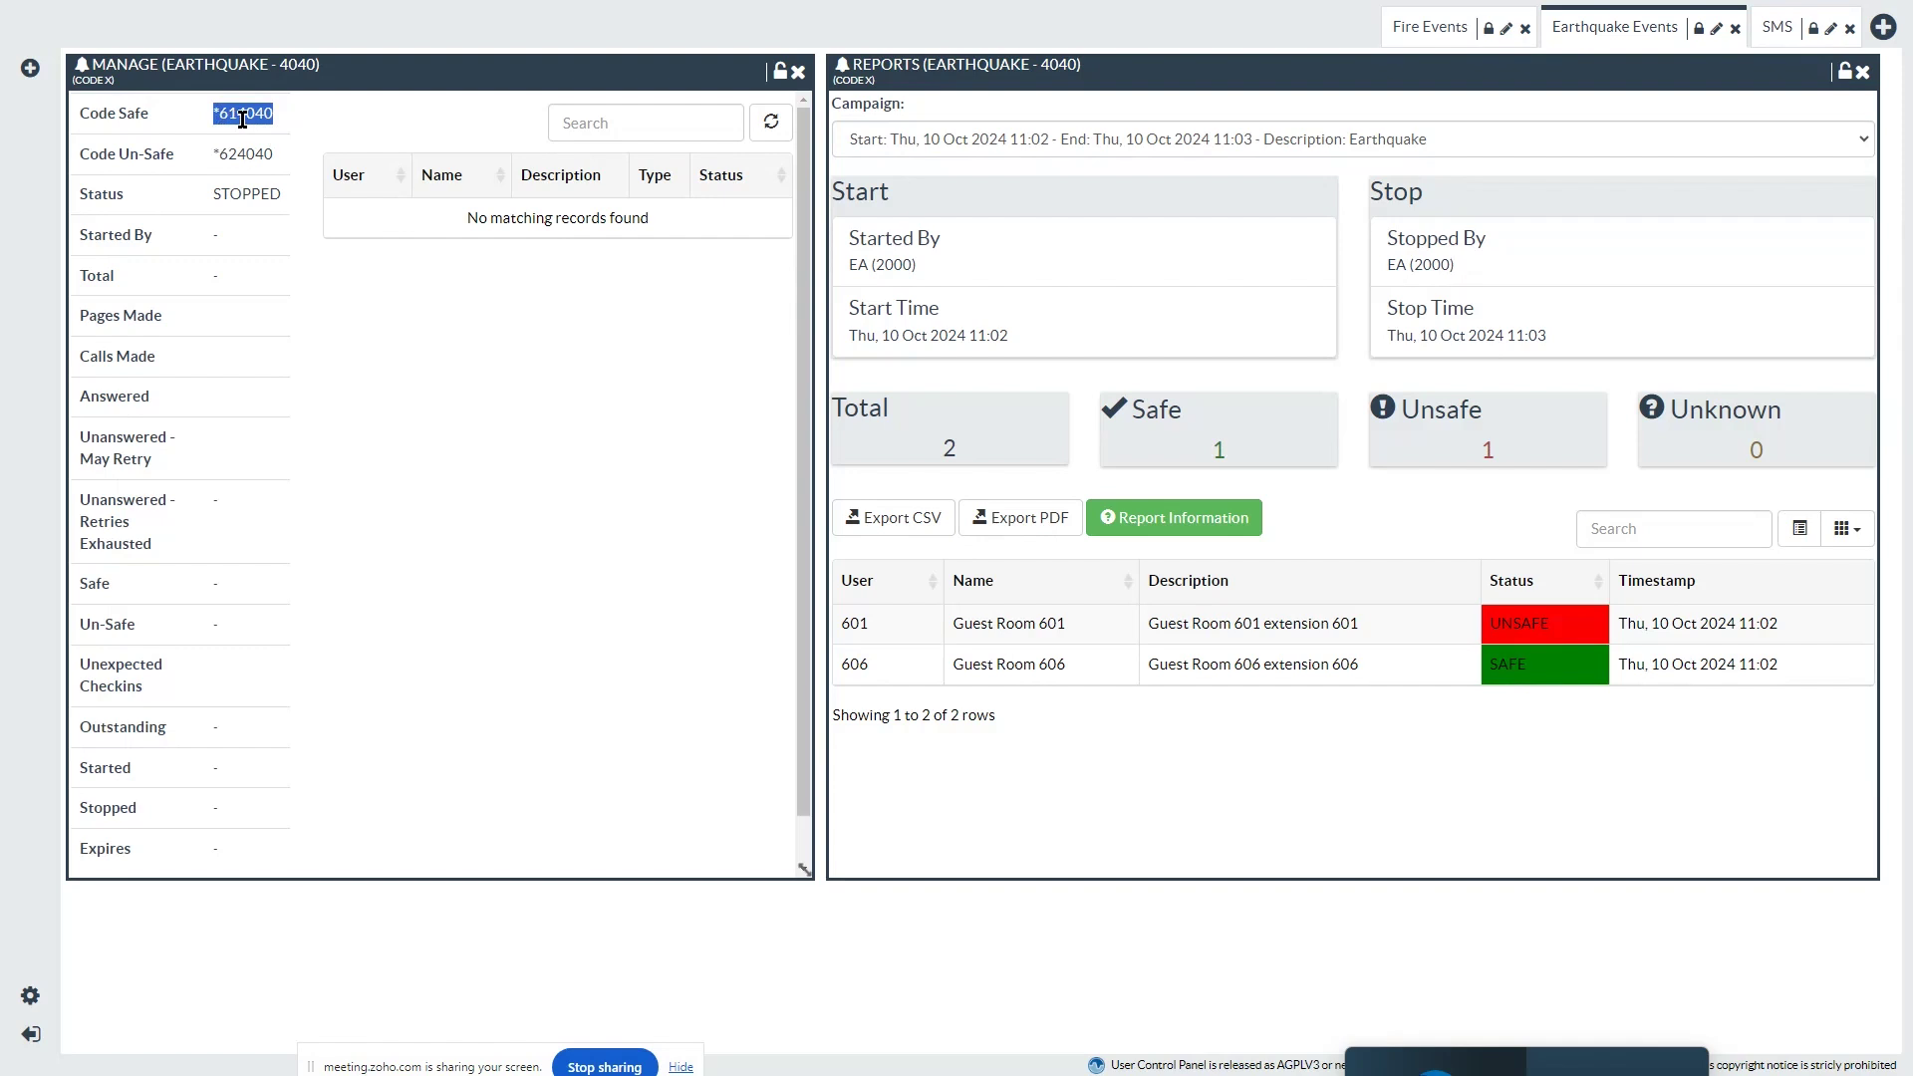
click(245, 116)
scroll(366, 313, down, 1)
scroll(367, 313, up, 1)
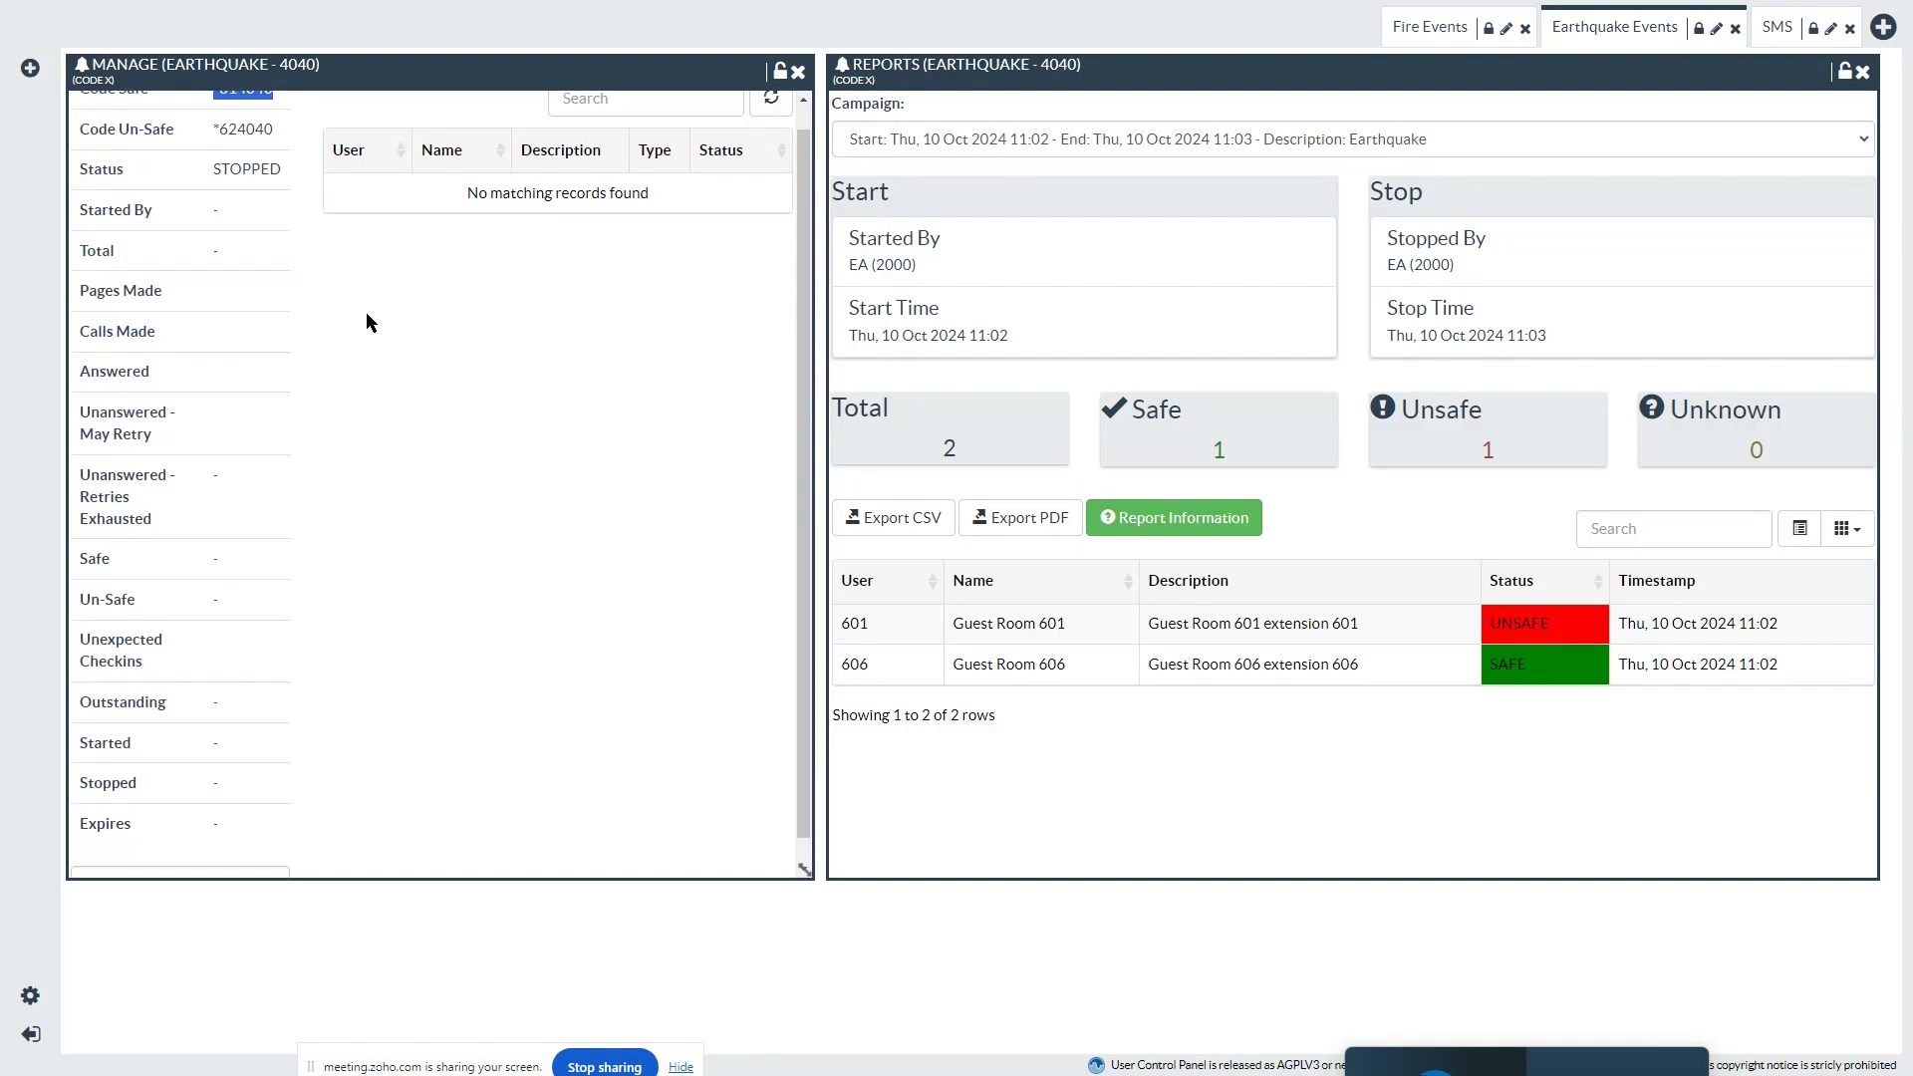
scroll(285, 419, down, 1)
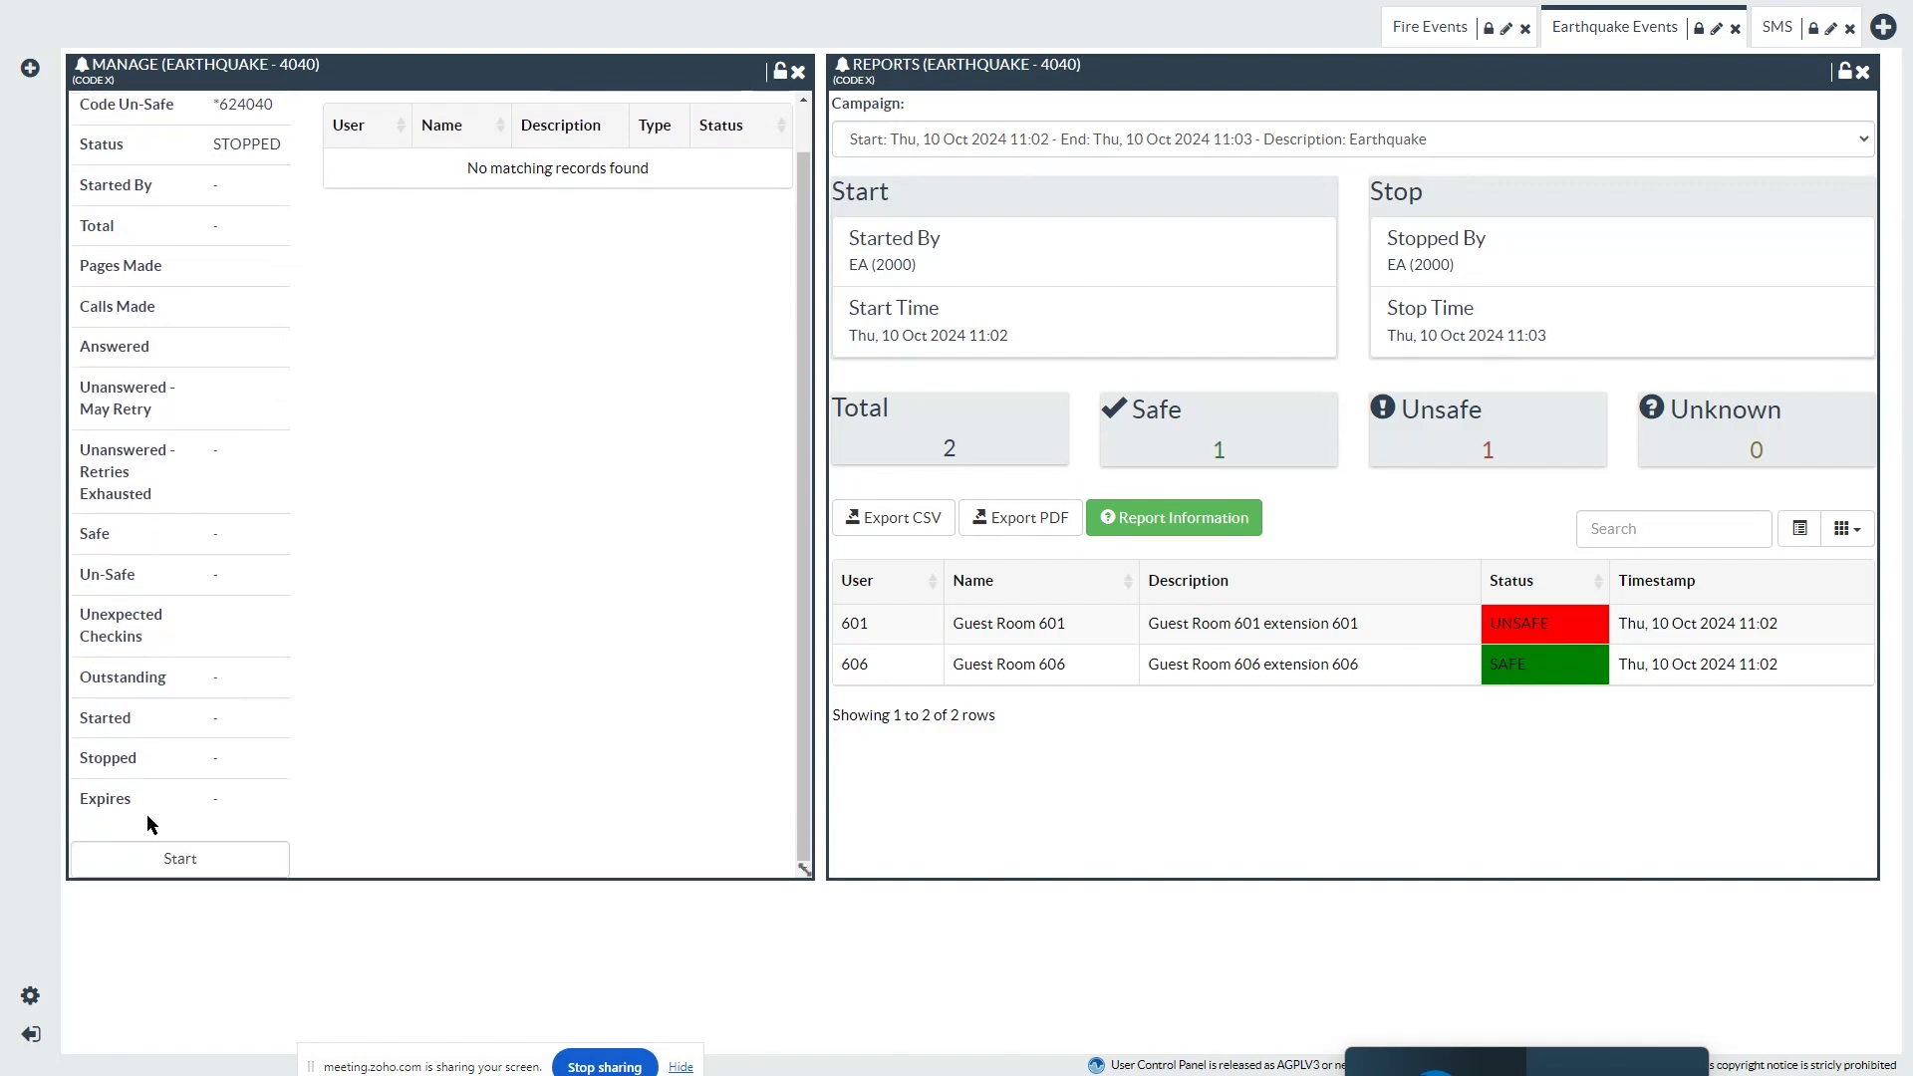
scroll(321, 584, up, 1)
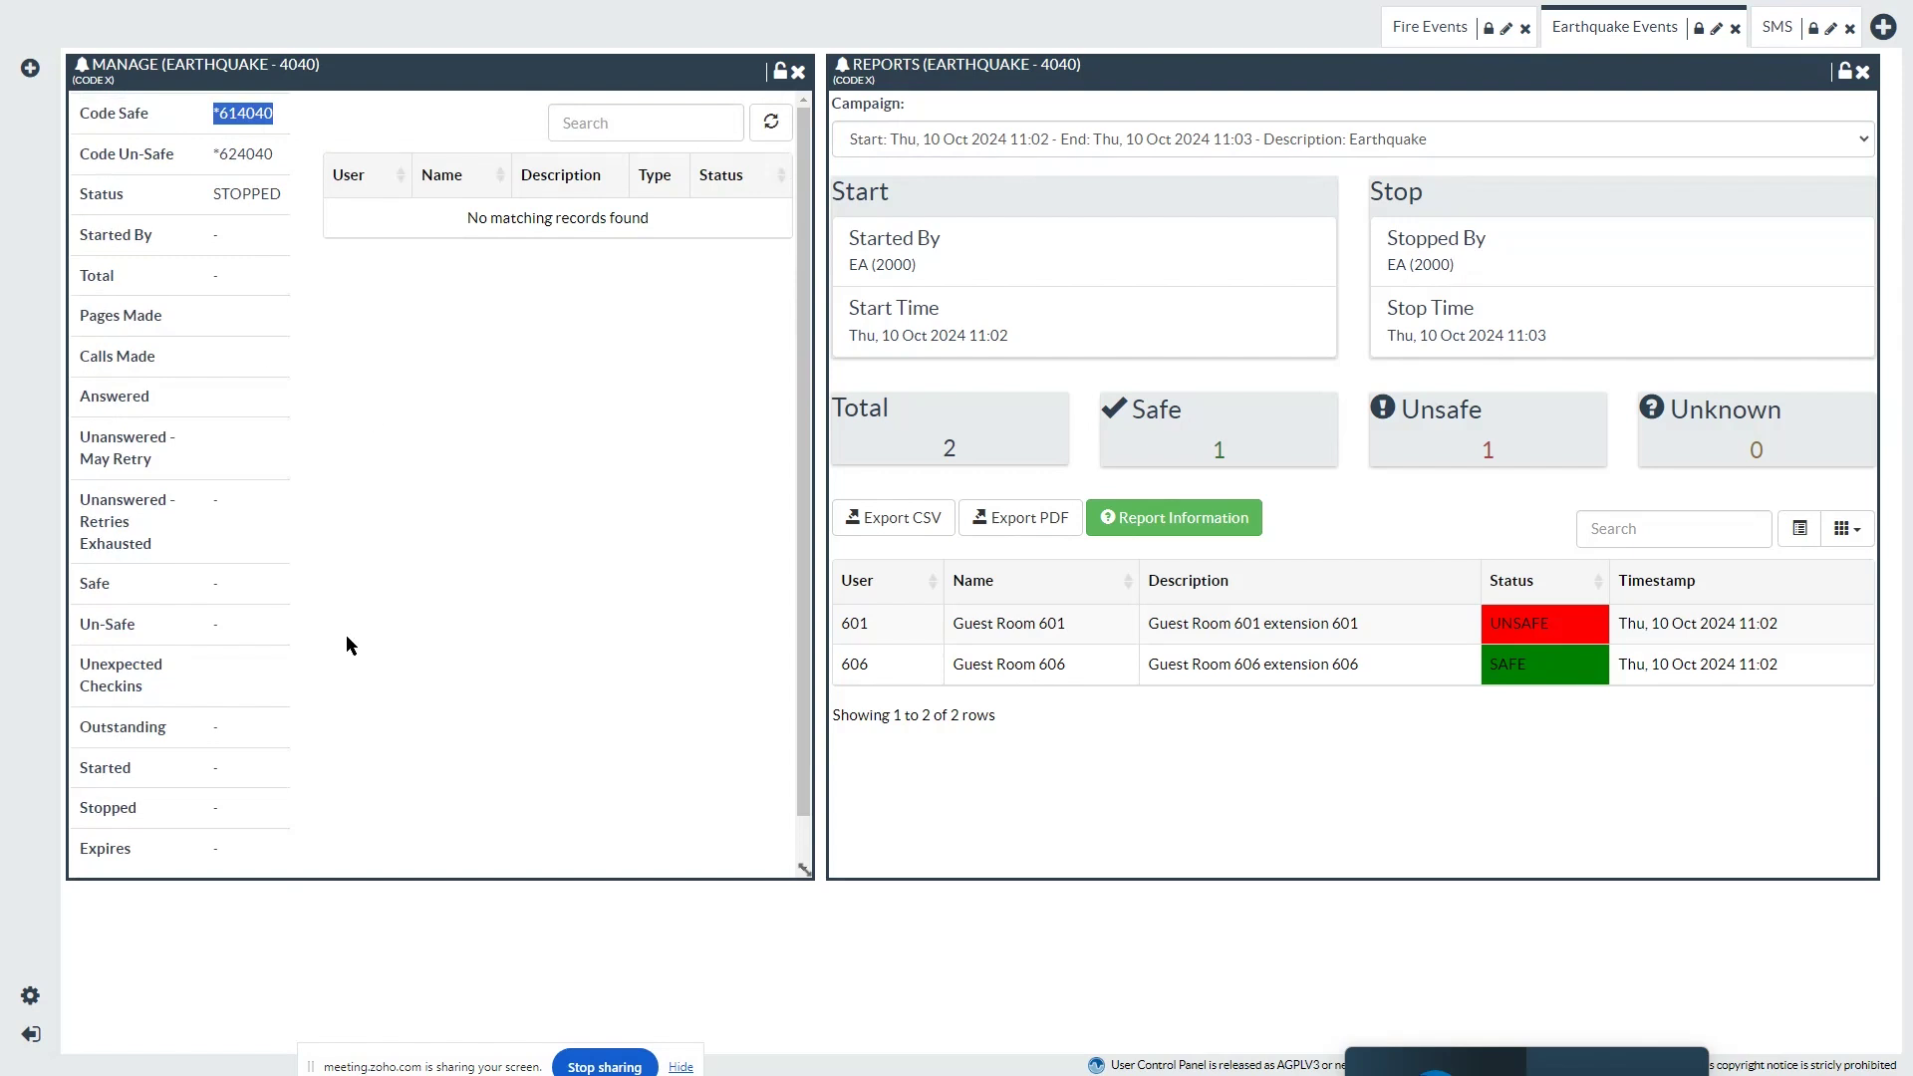
scroll(344, 637, down, 1)
scroll(452, 328, up, 1)
- View the 9 Oct 2024 conversation on the SMS dashboard at a larger page zoom, and leave full screen
click(1771, 36)
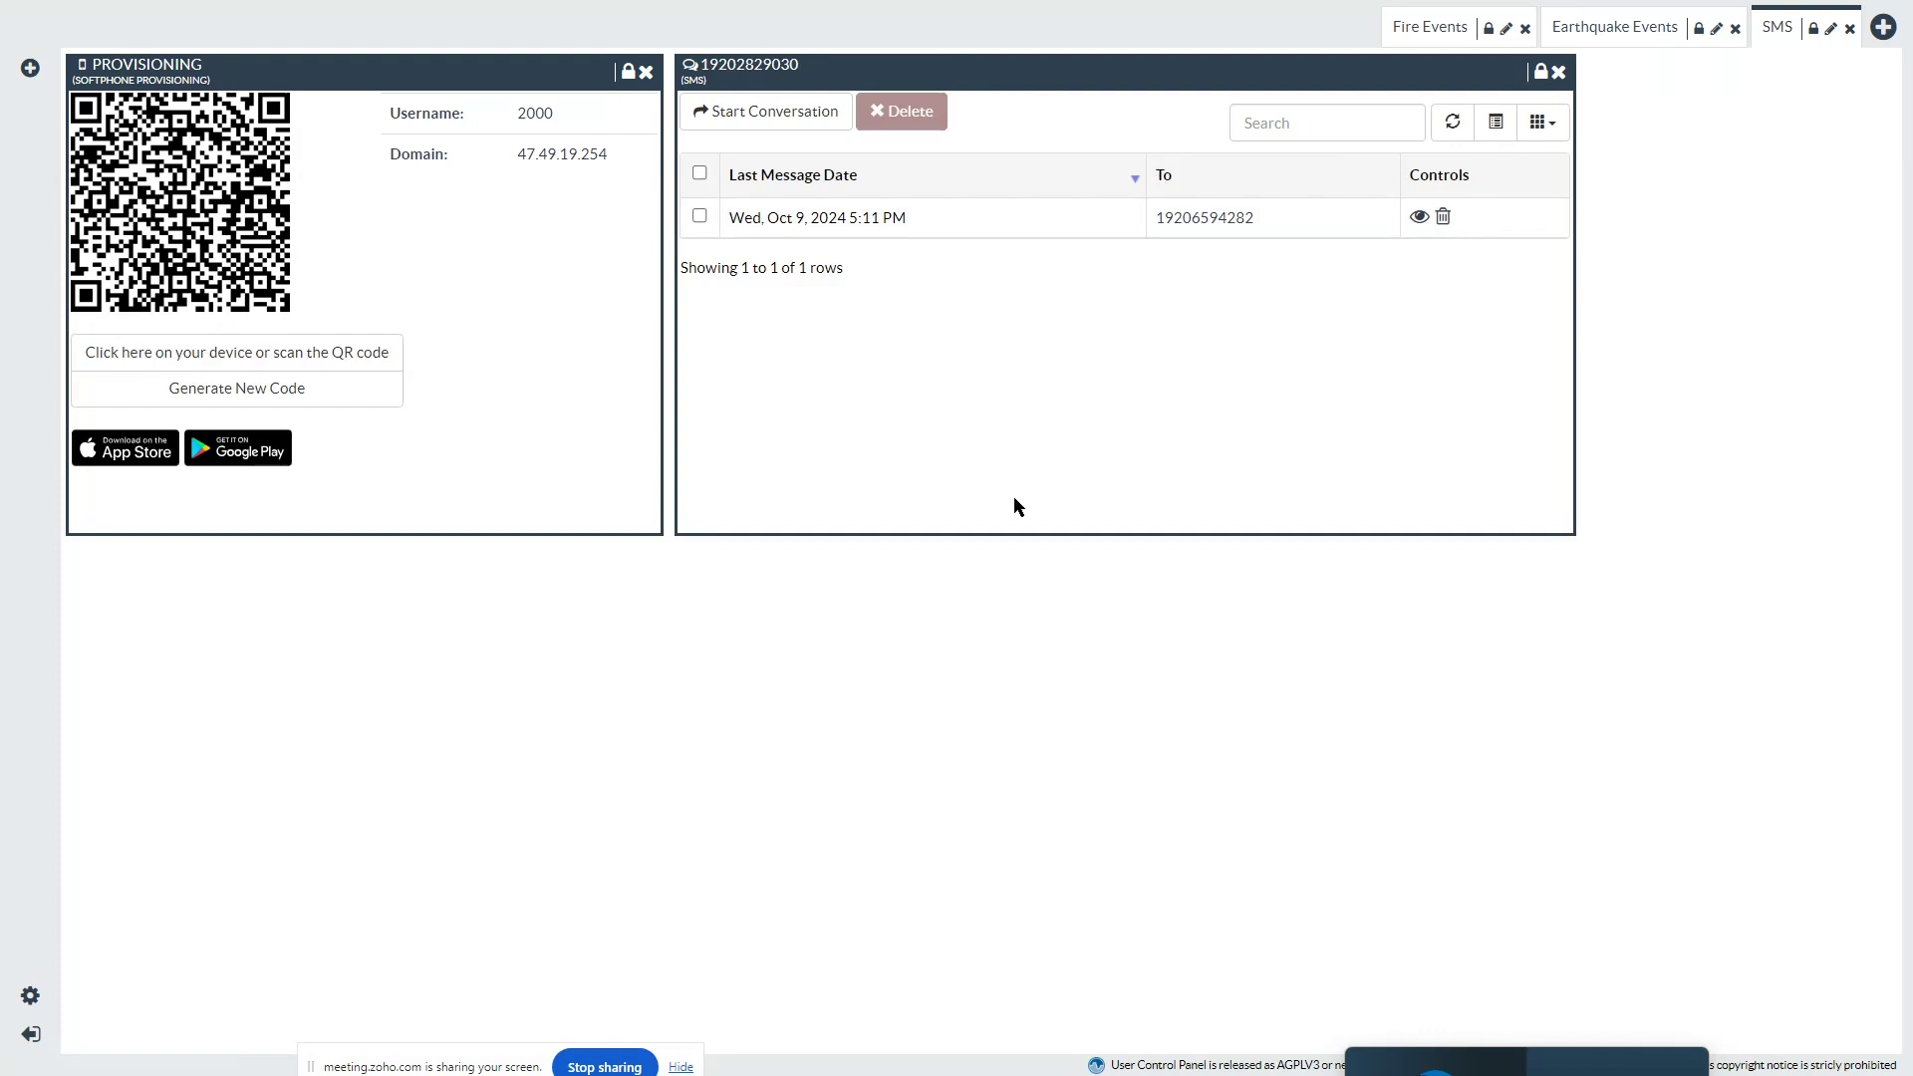
click(1201, 223)
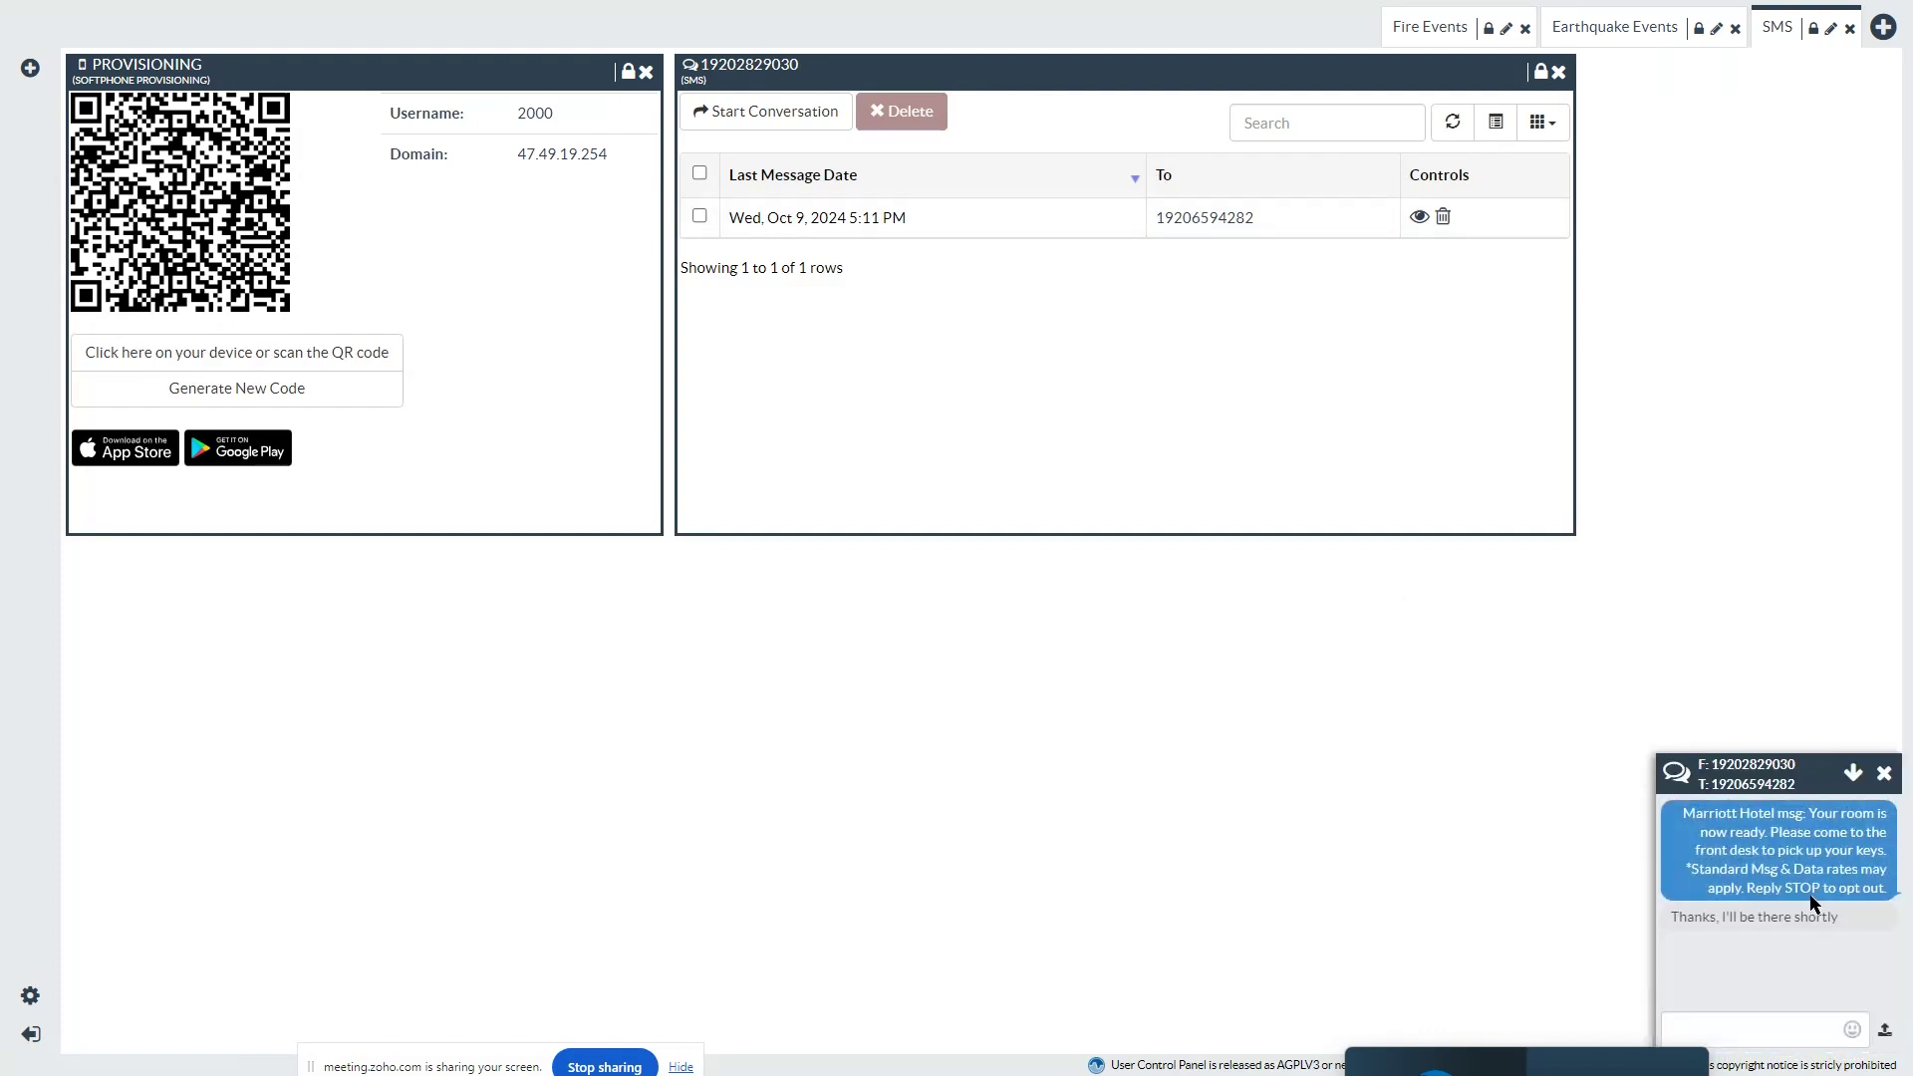
key(ctrl+plus)
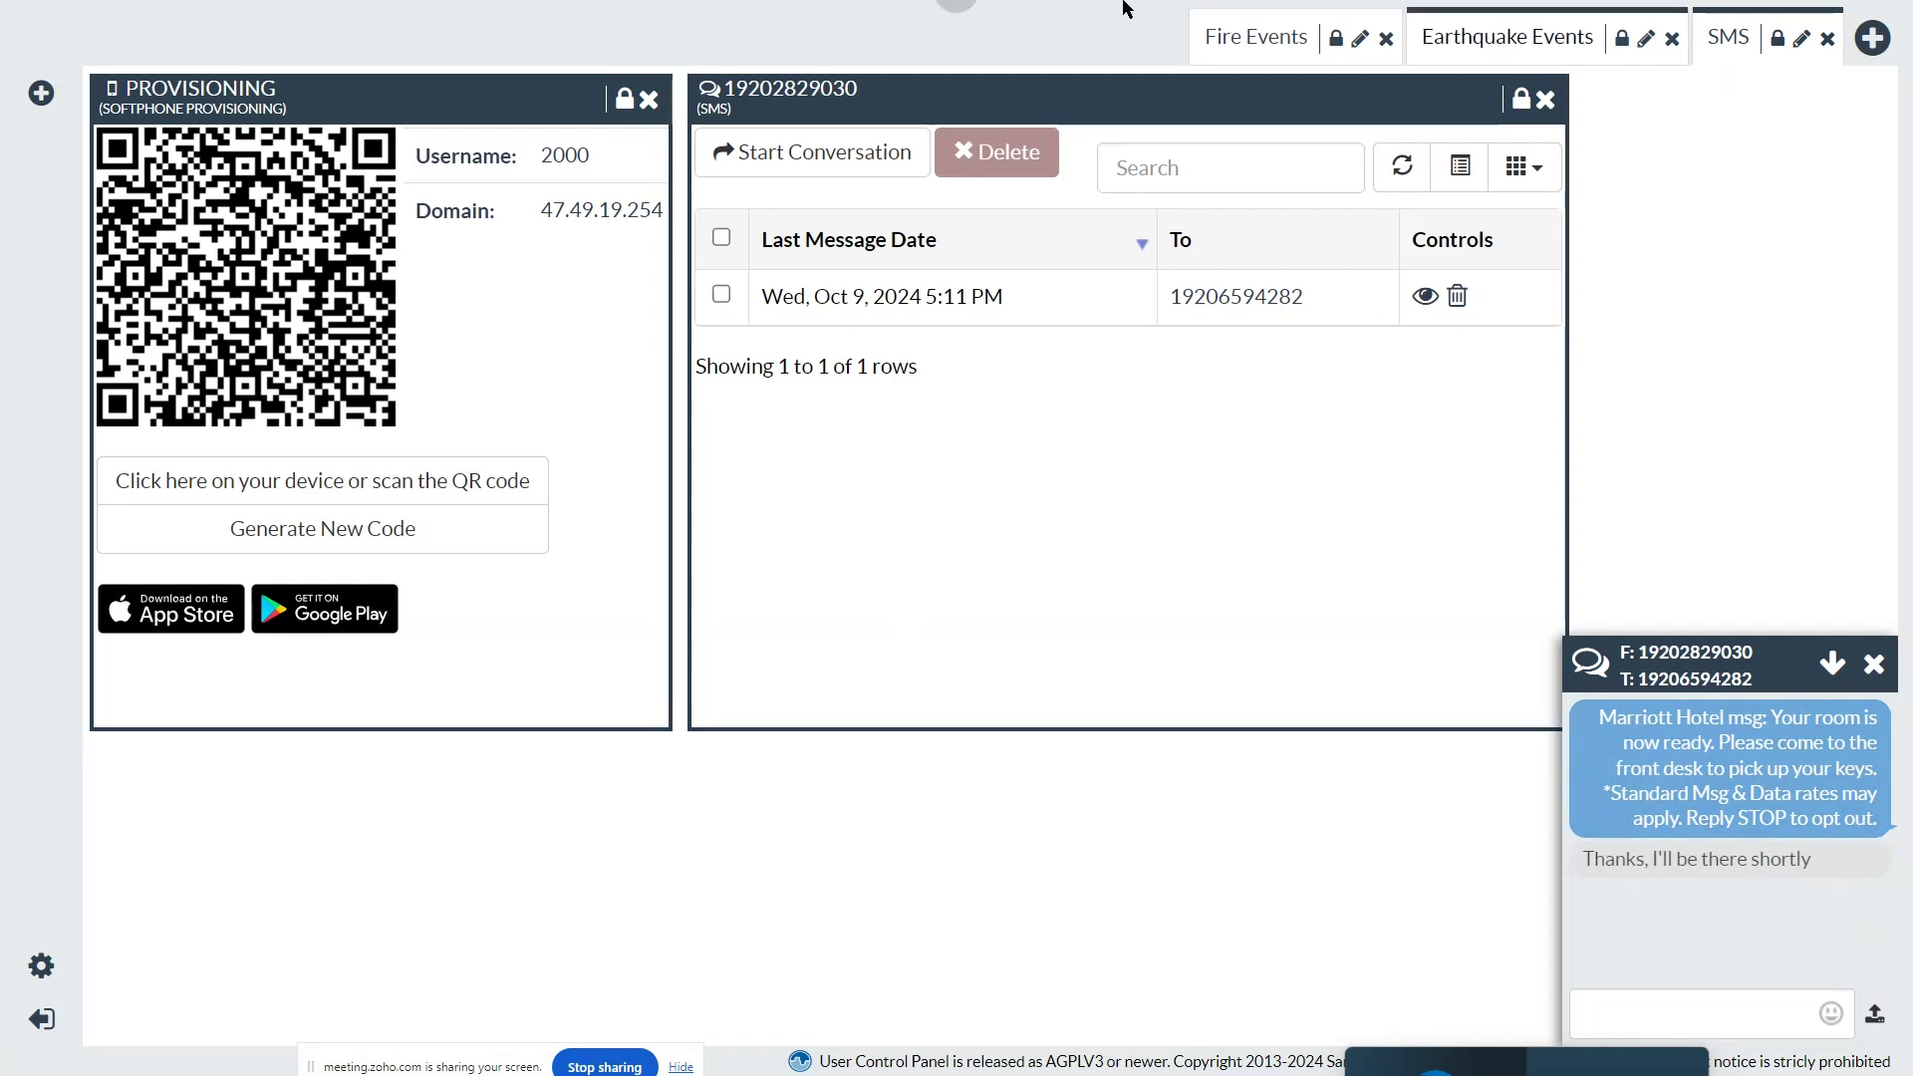
click(965, 66)
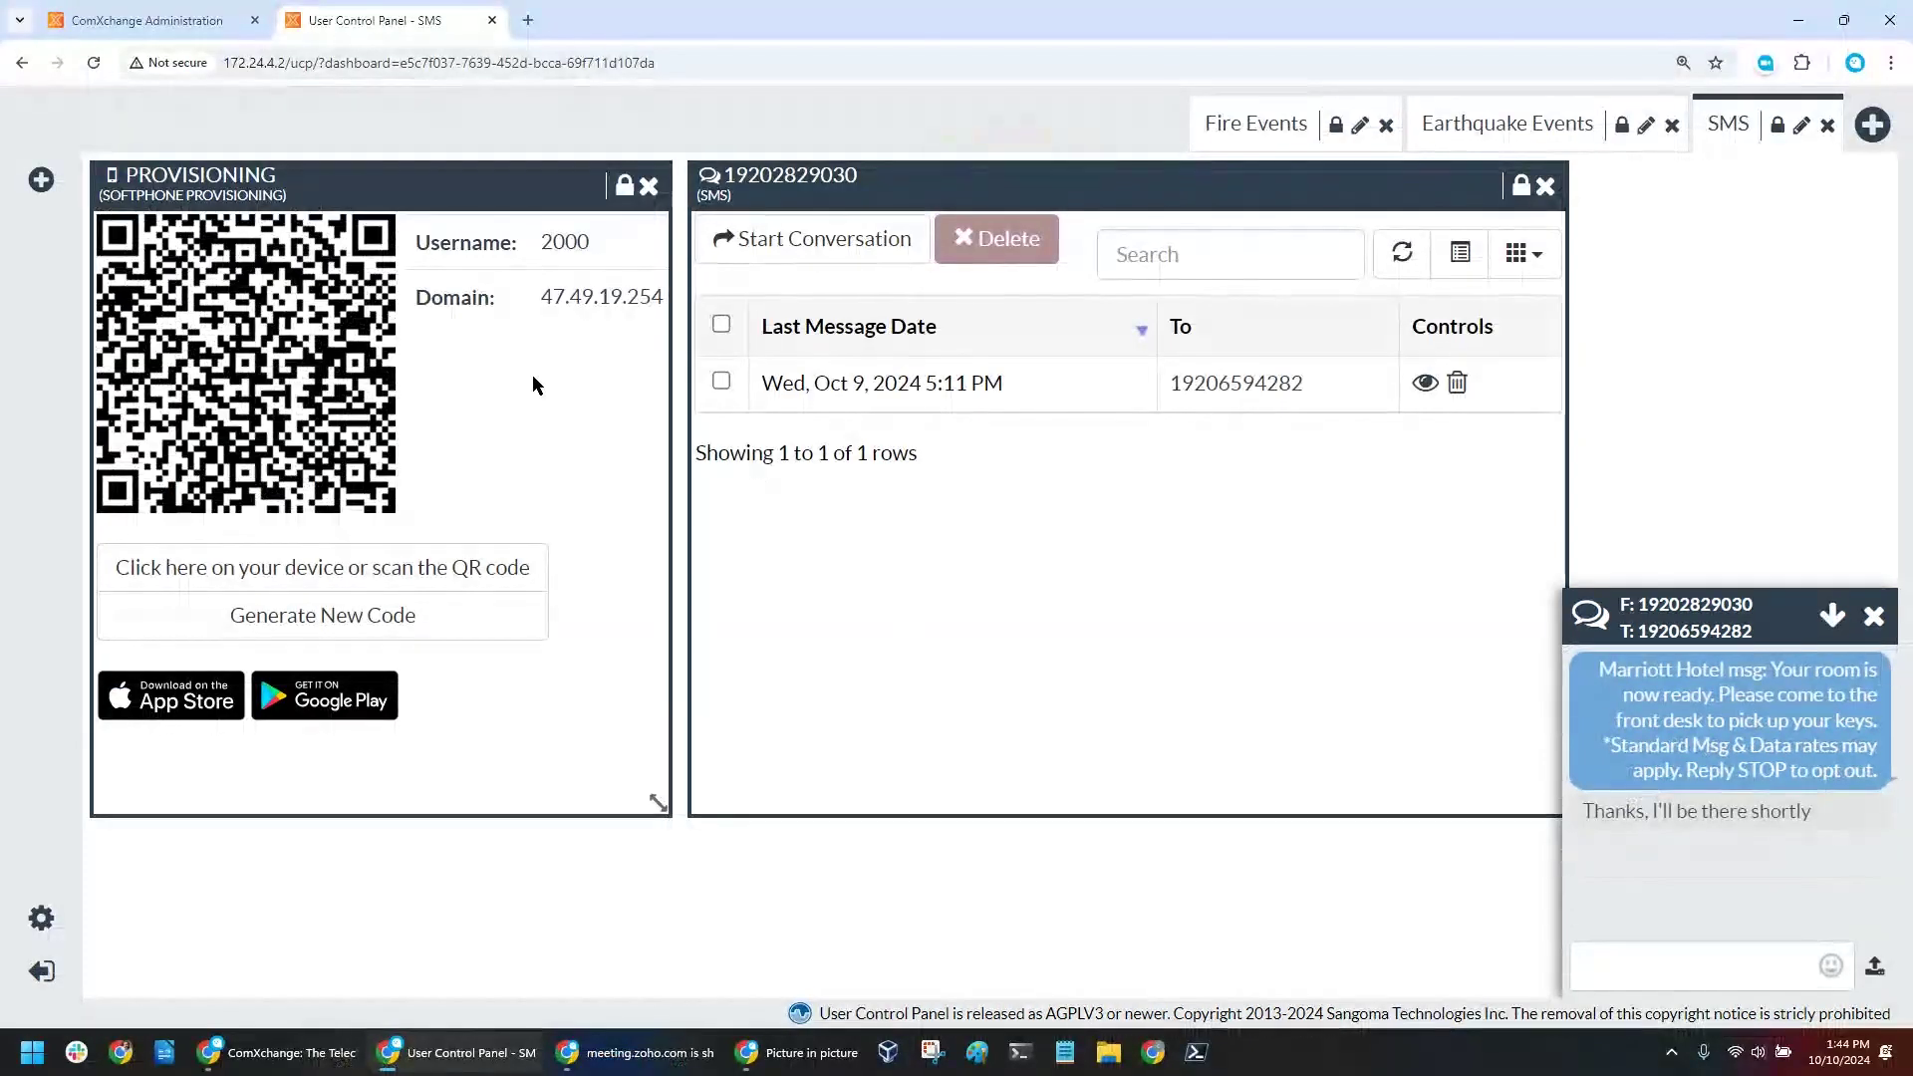
- Switch back to ComXchange Administration, reduce the page zoom to 110% and open the ComXchange Failover settings
click(143, 14)
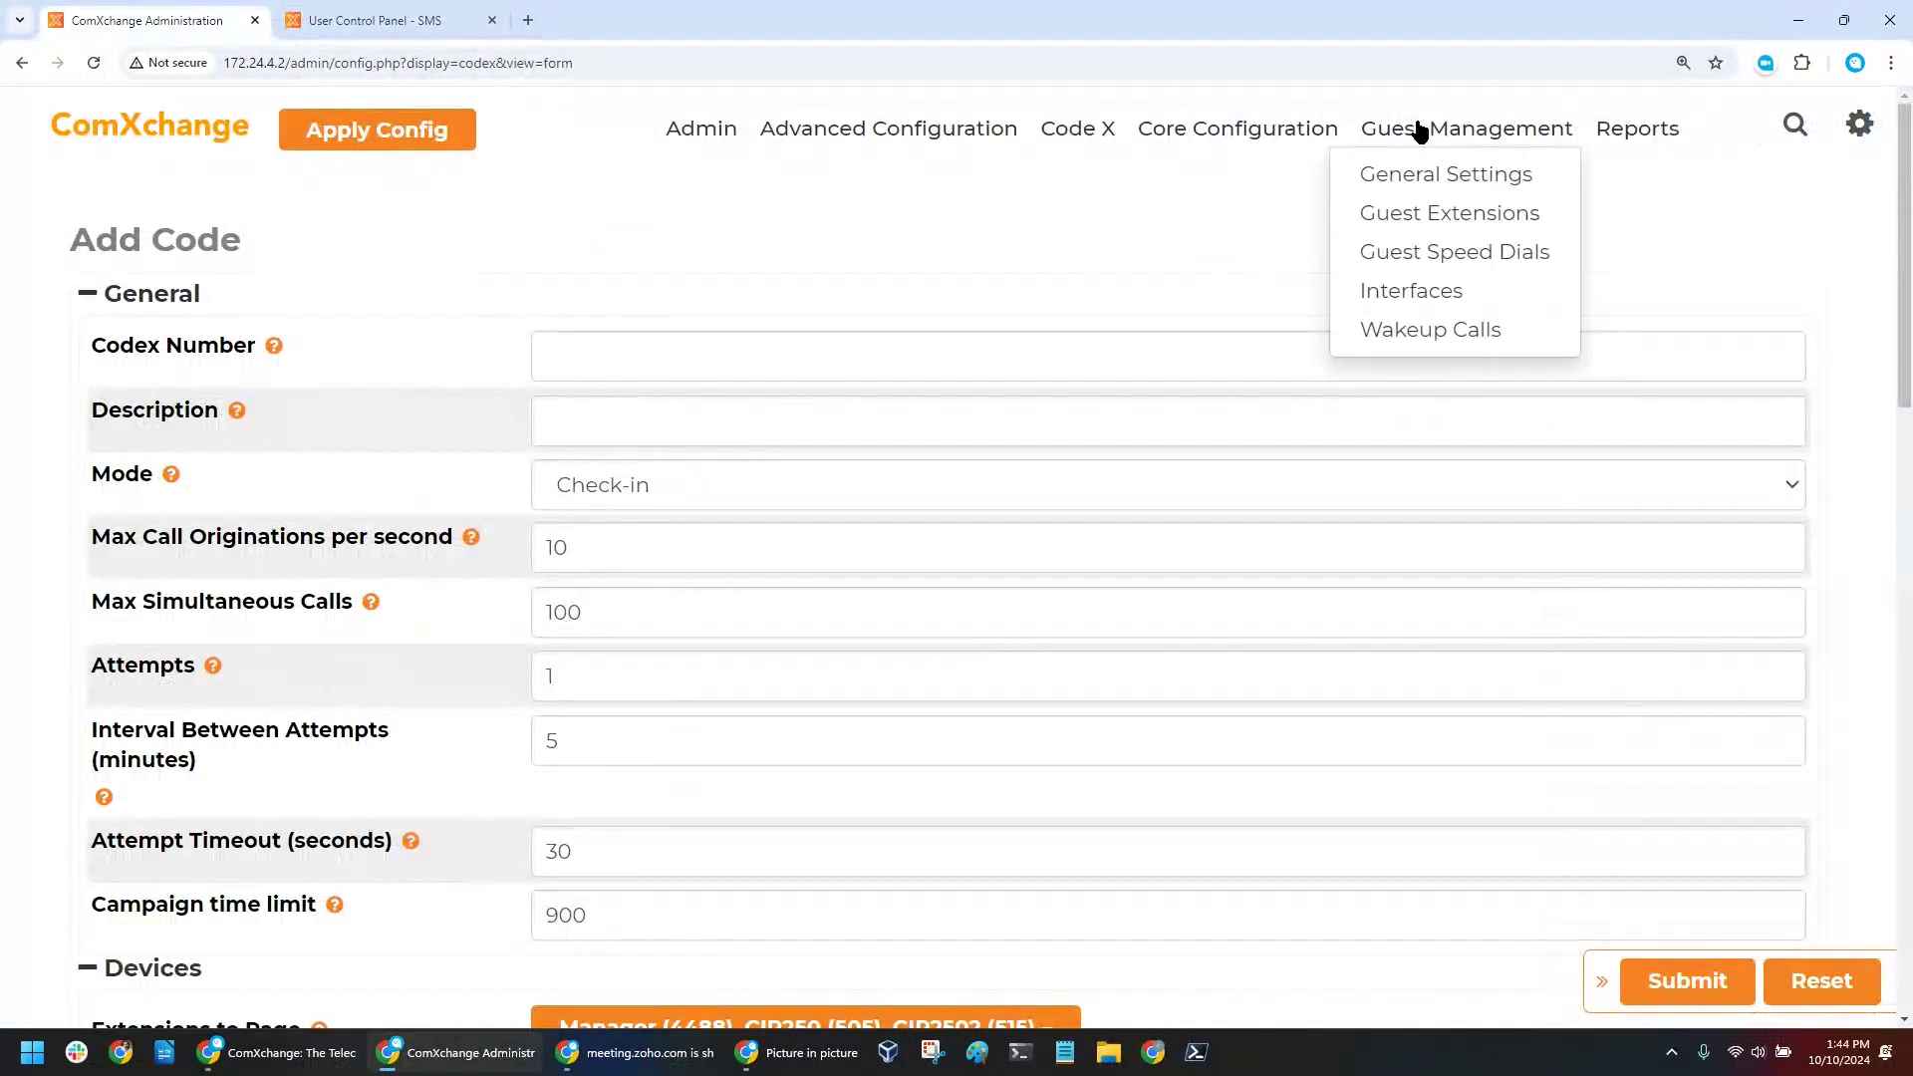
key(ctrl+minus)
key(ctrl+minus)
mouse_move(1022, 119)
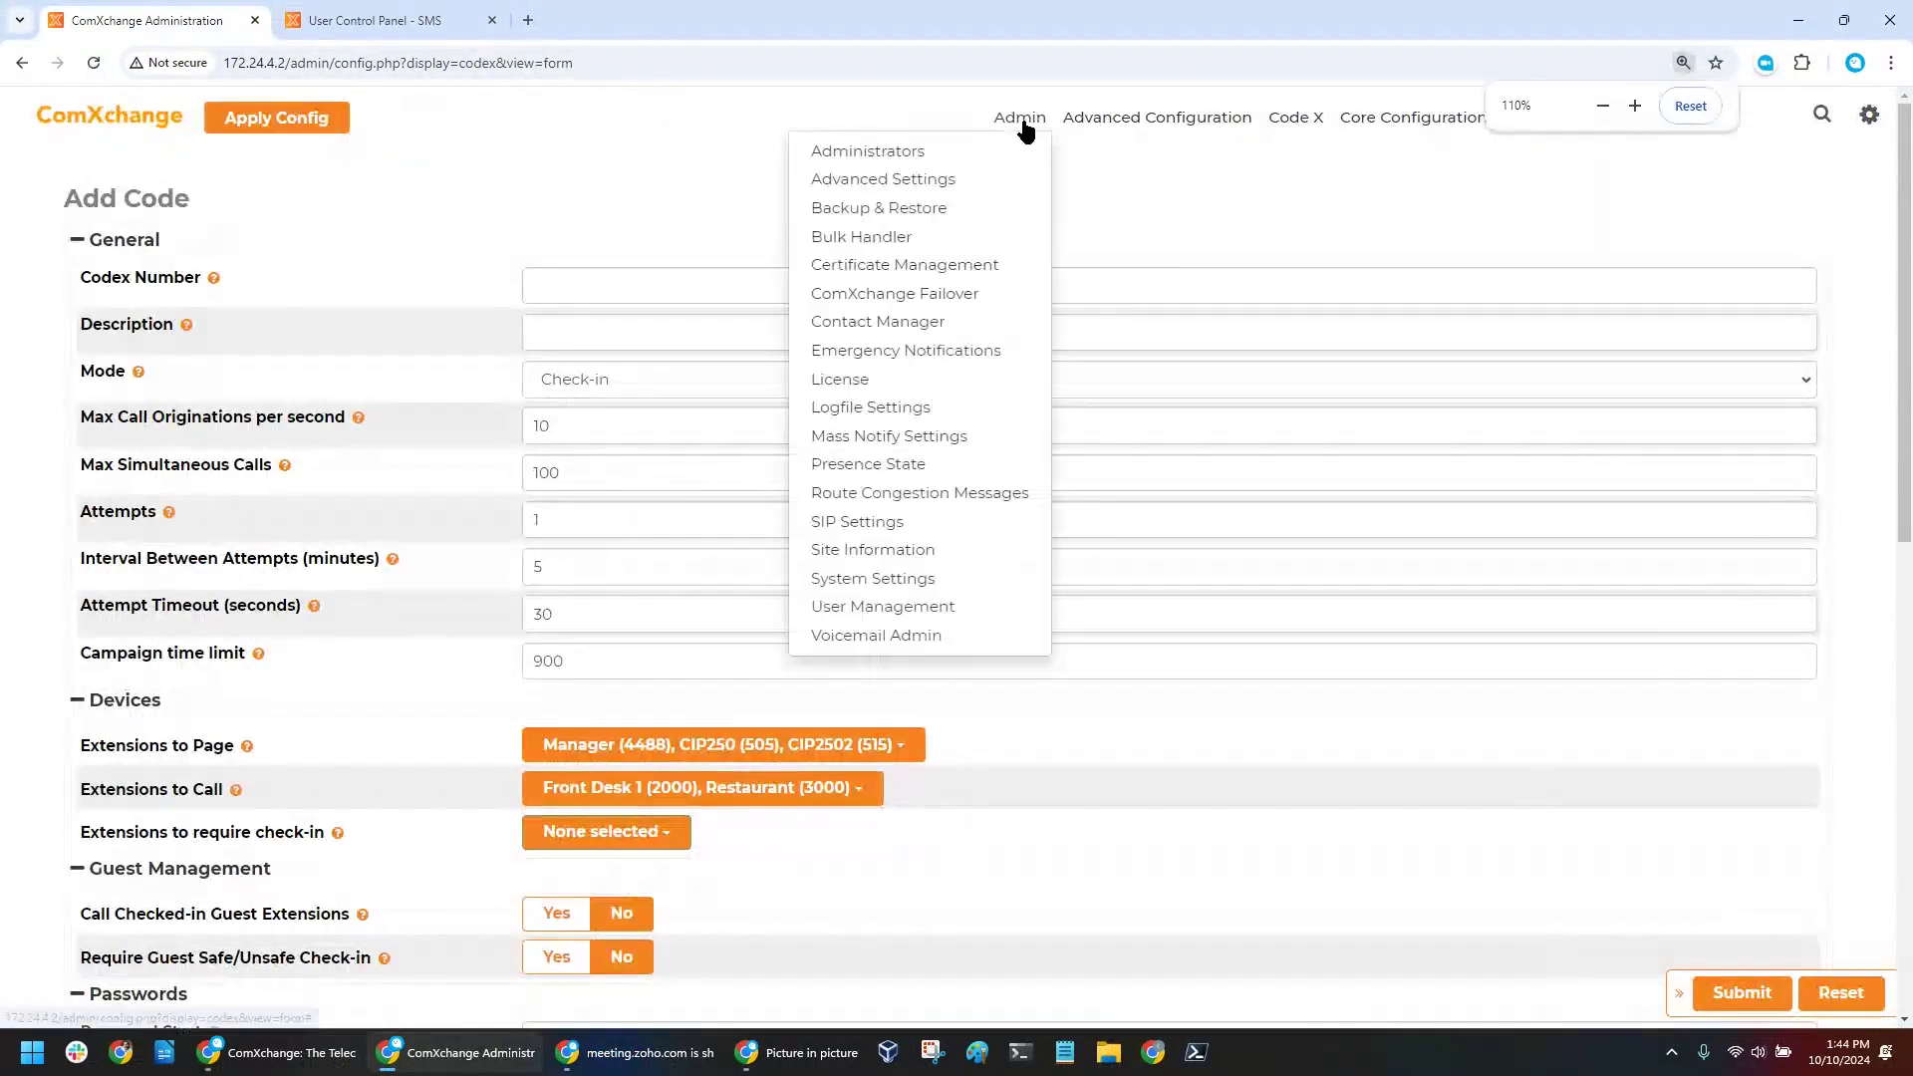
click(930, 302)
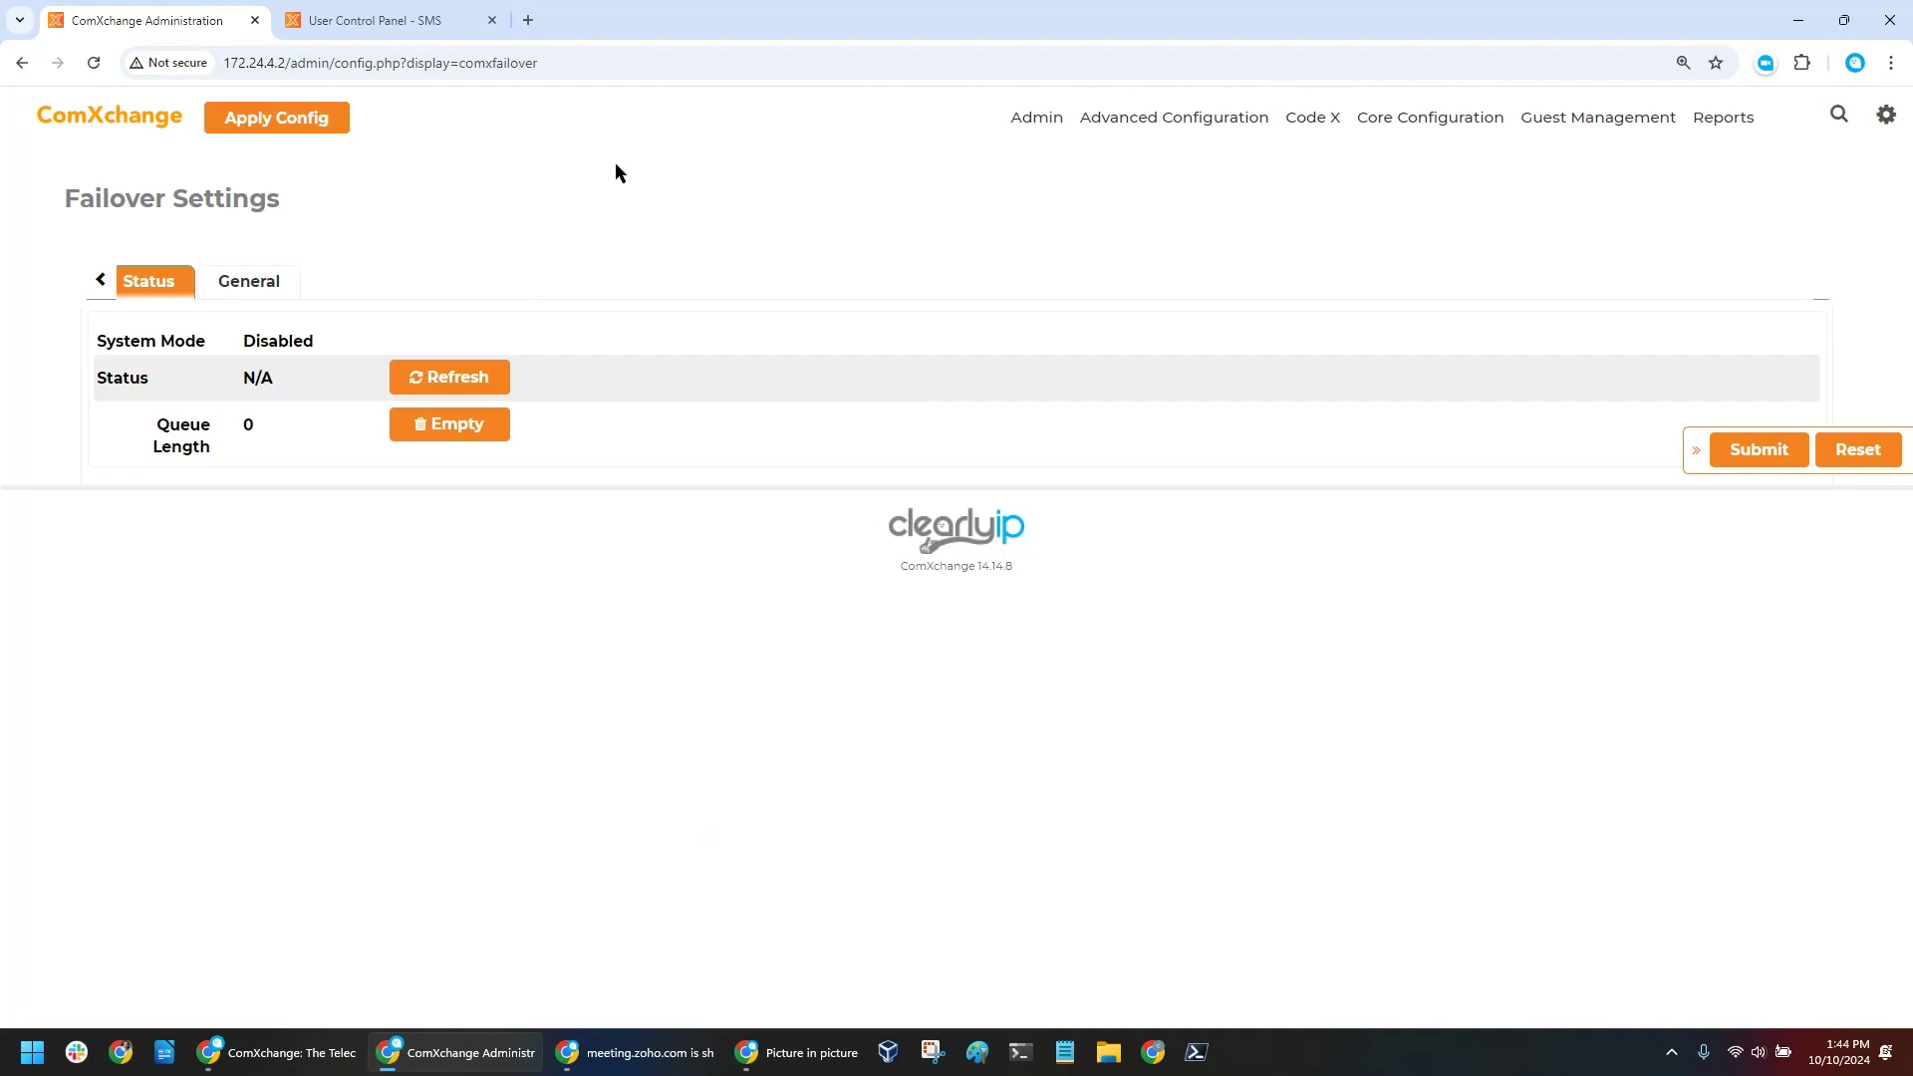
- Look over the general failover settings: the Mode choices, Local Host/IP, Remote Host/IP and Secret
click(238, 278)
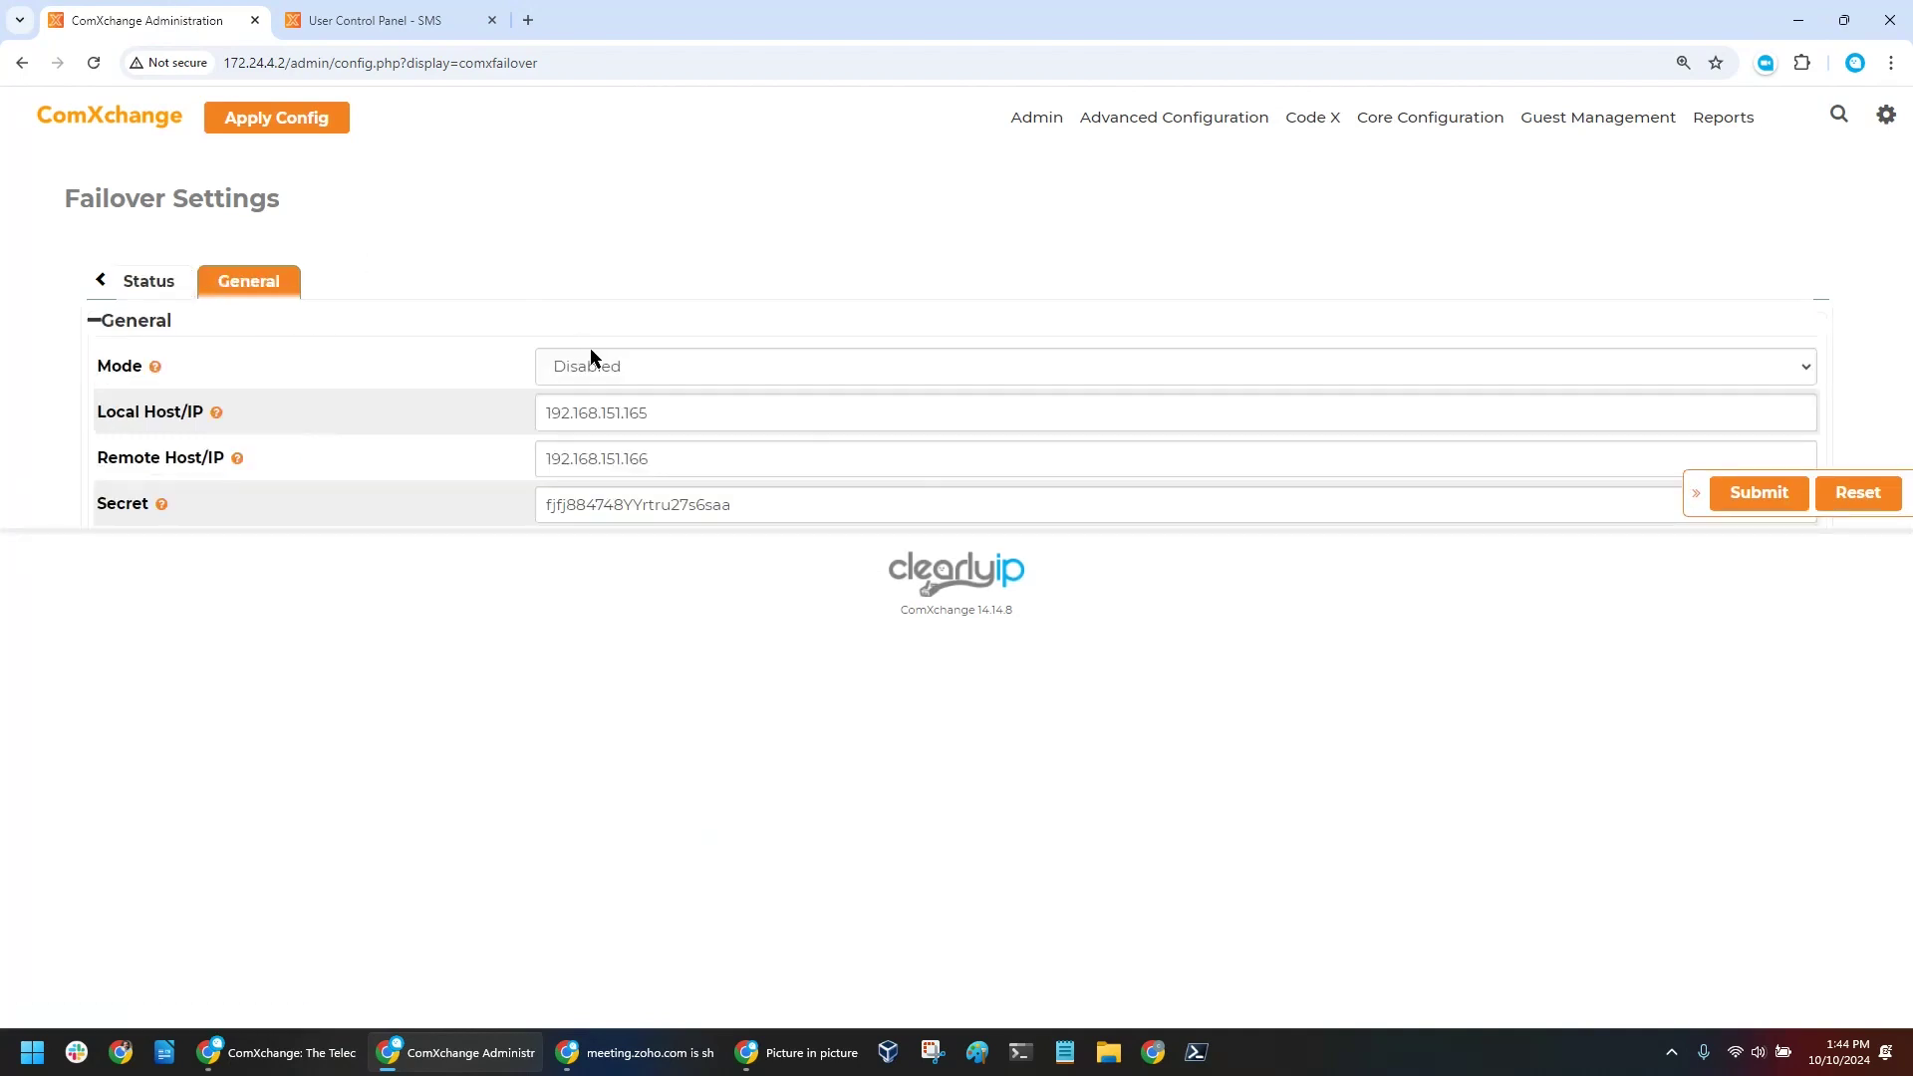
click(666, 367)
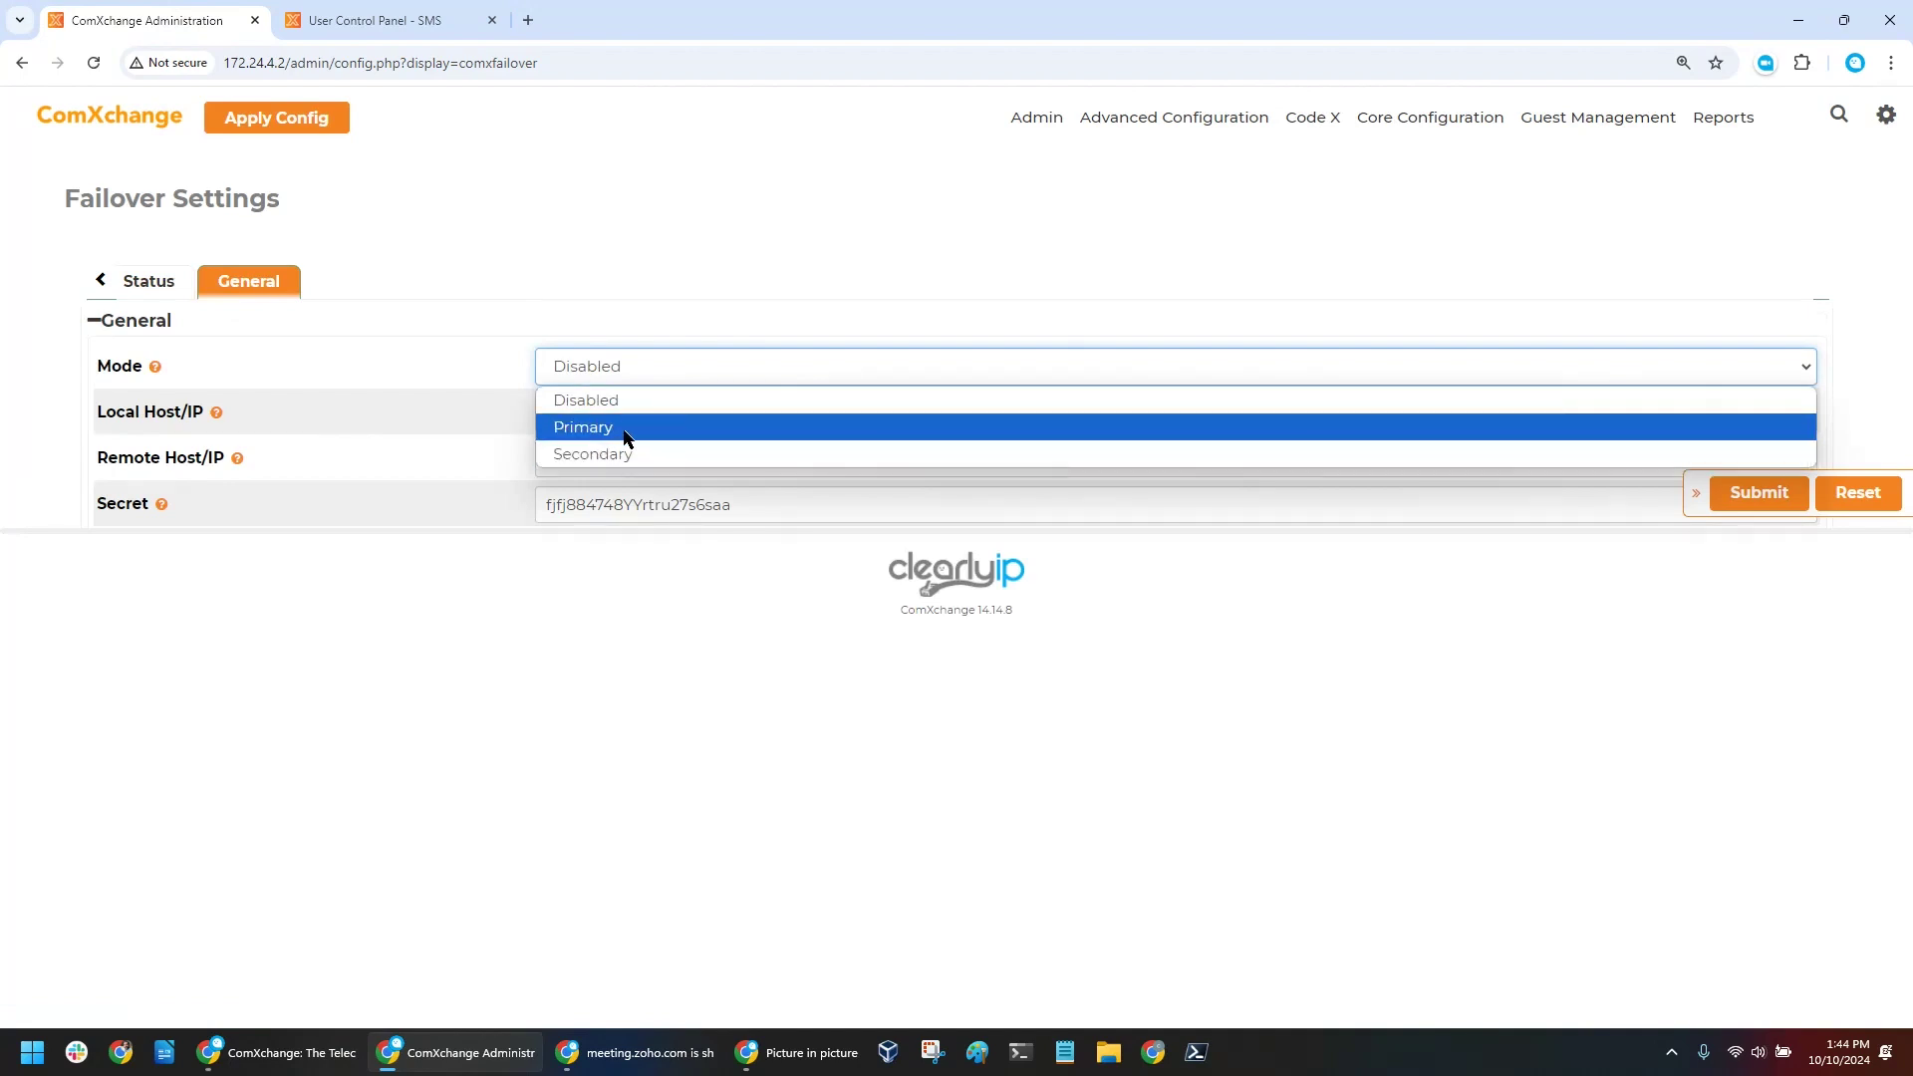
click(626, 588)
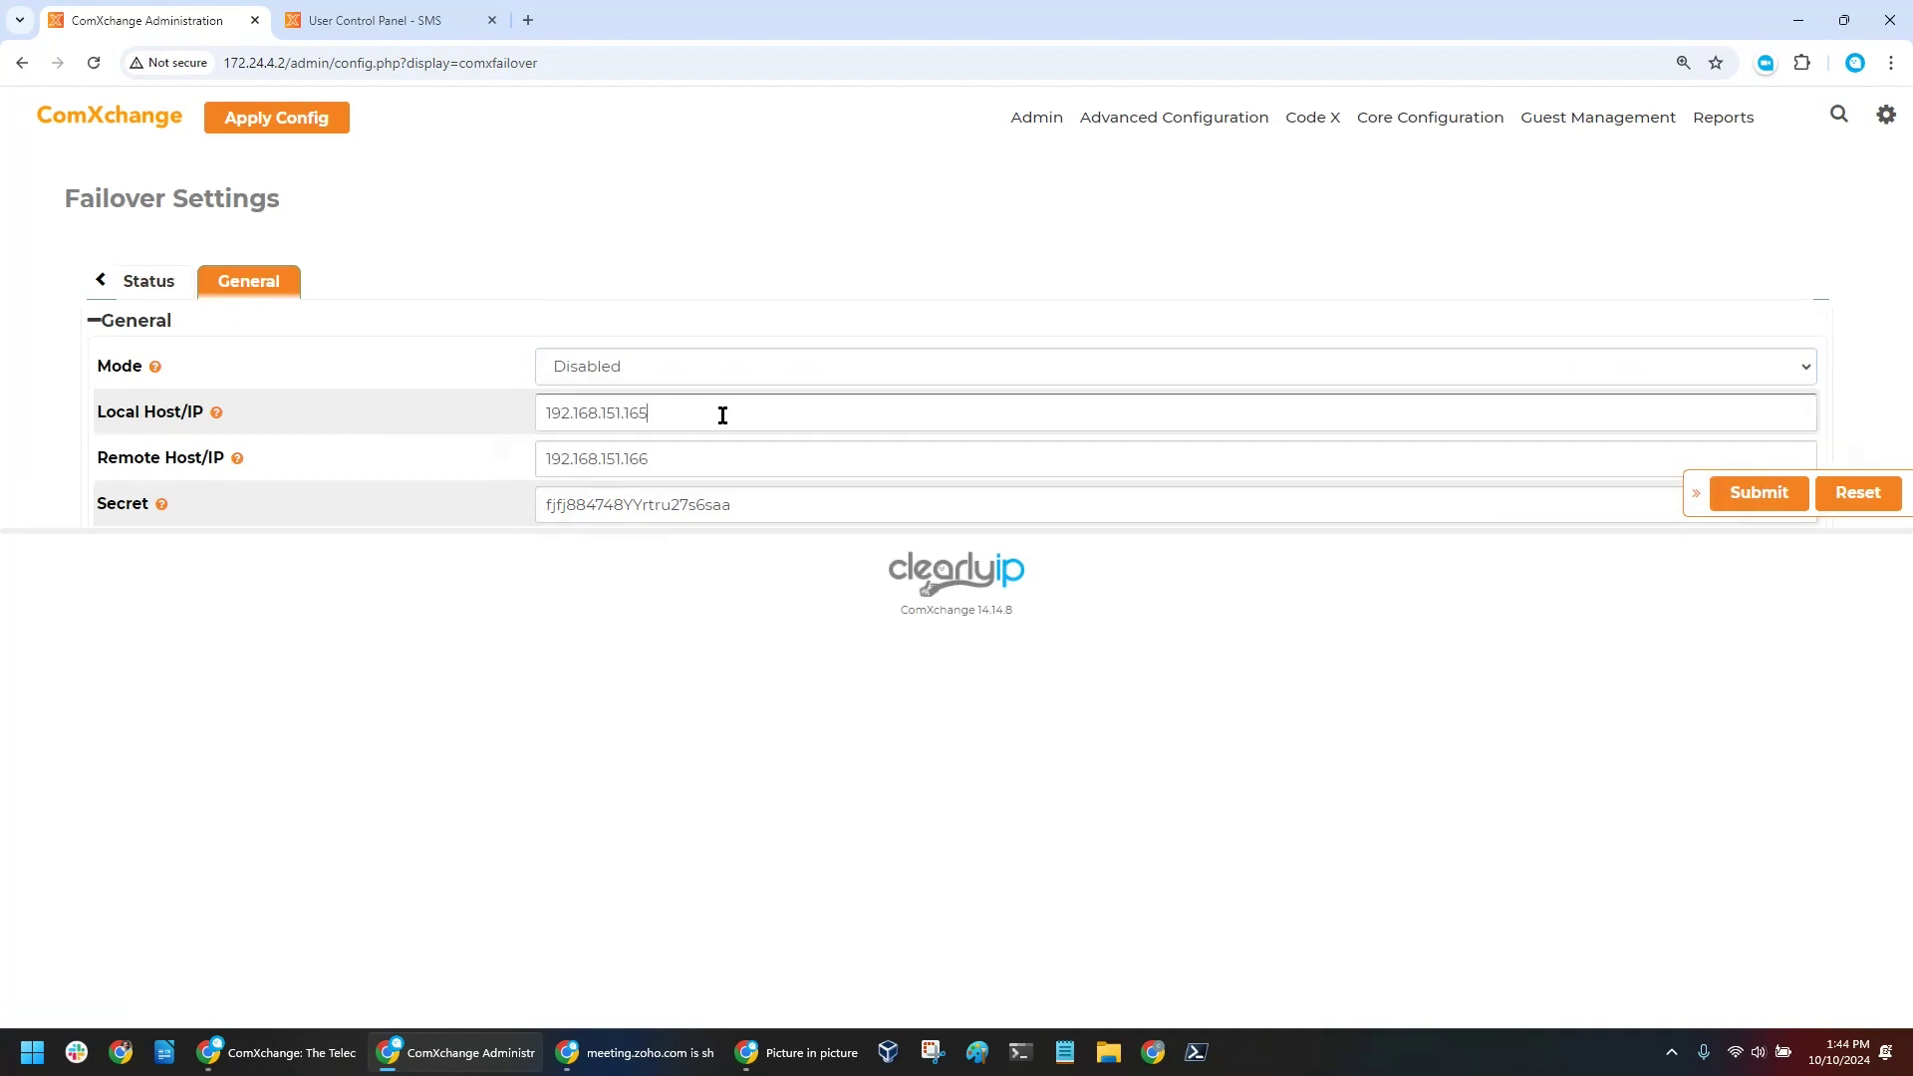
drag(721, 414, 538, 419)
drag(691, 464, 515, 473)
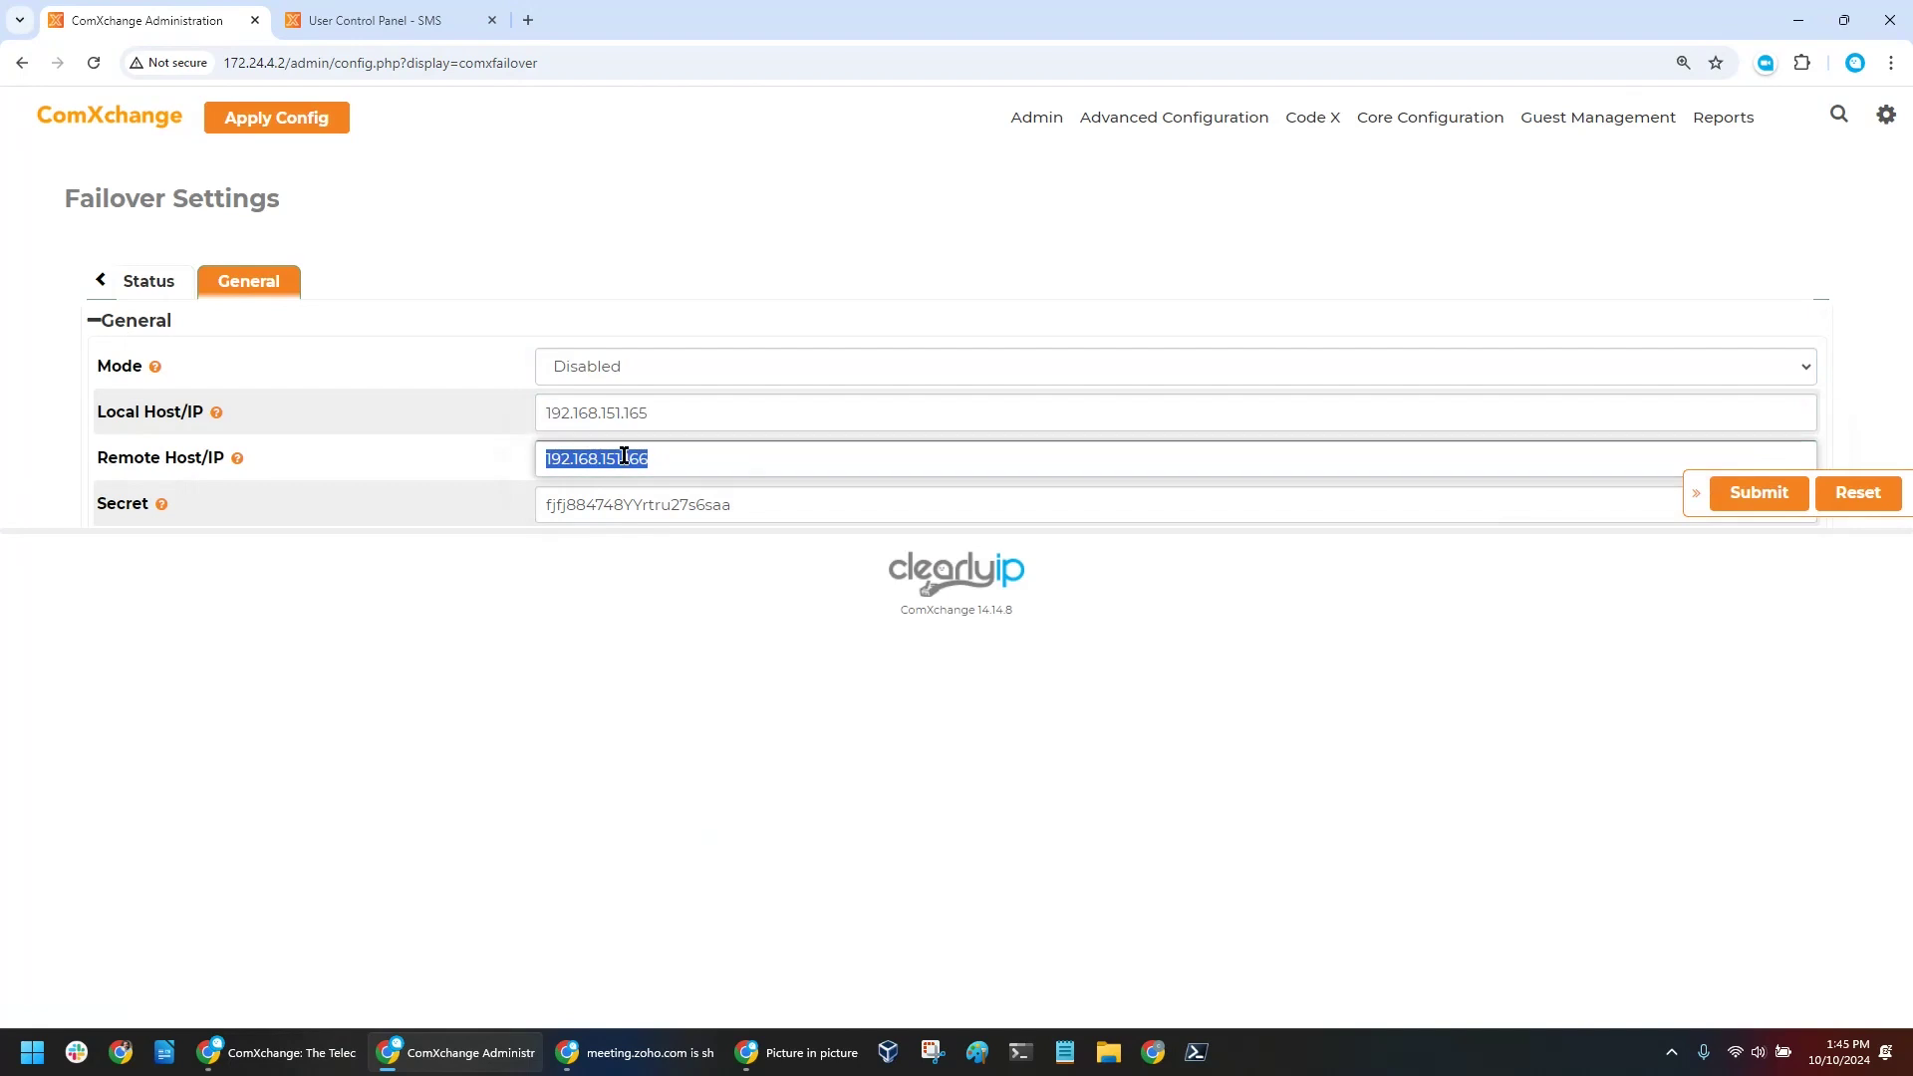
drag(742, 506, 528, 513)
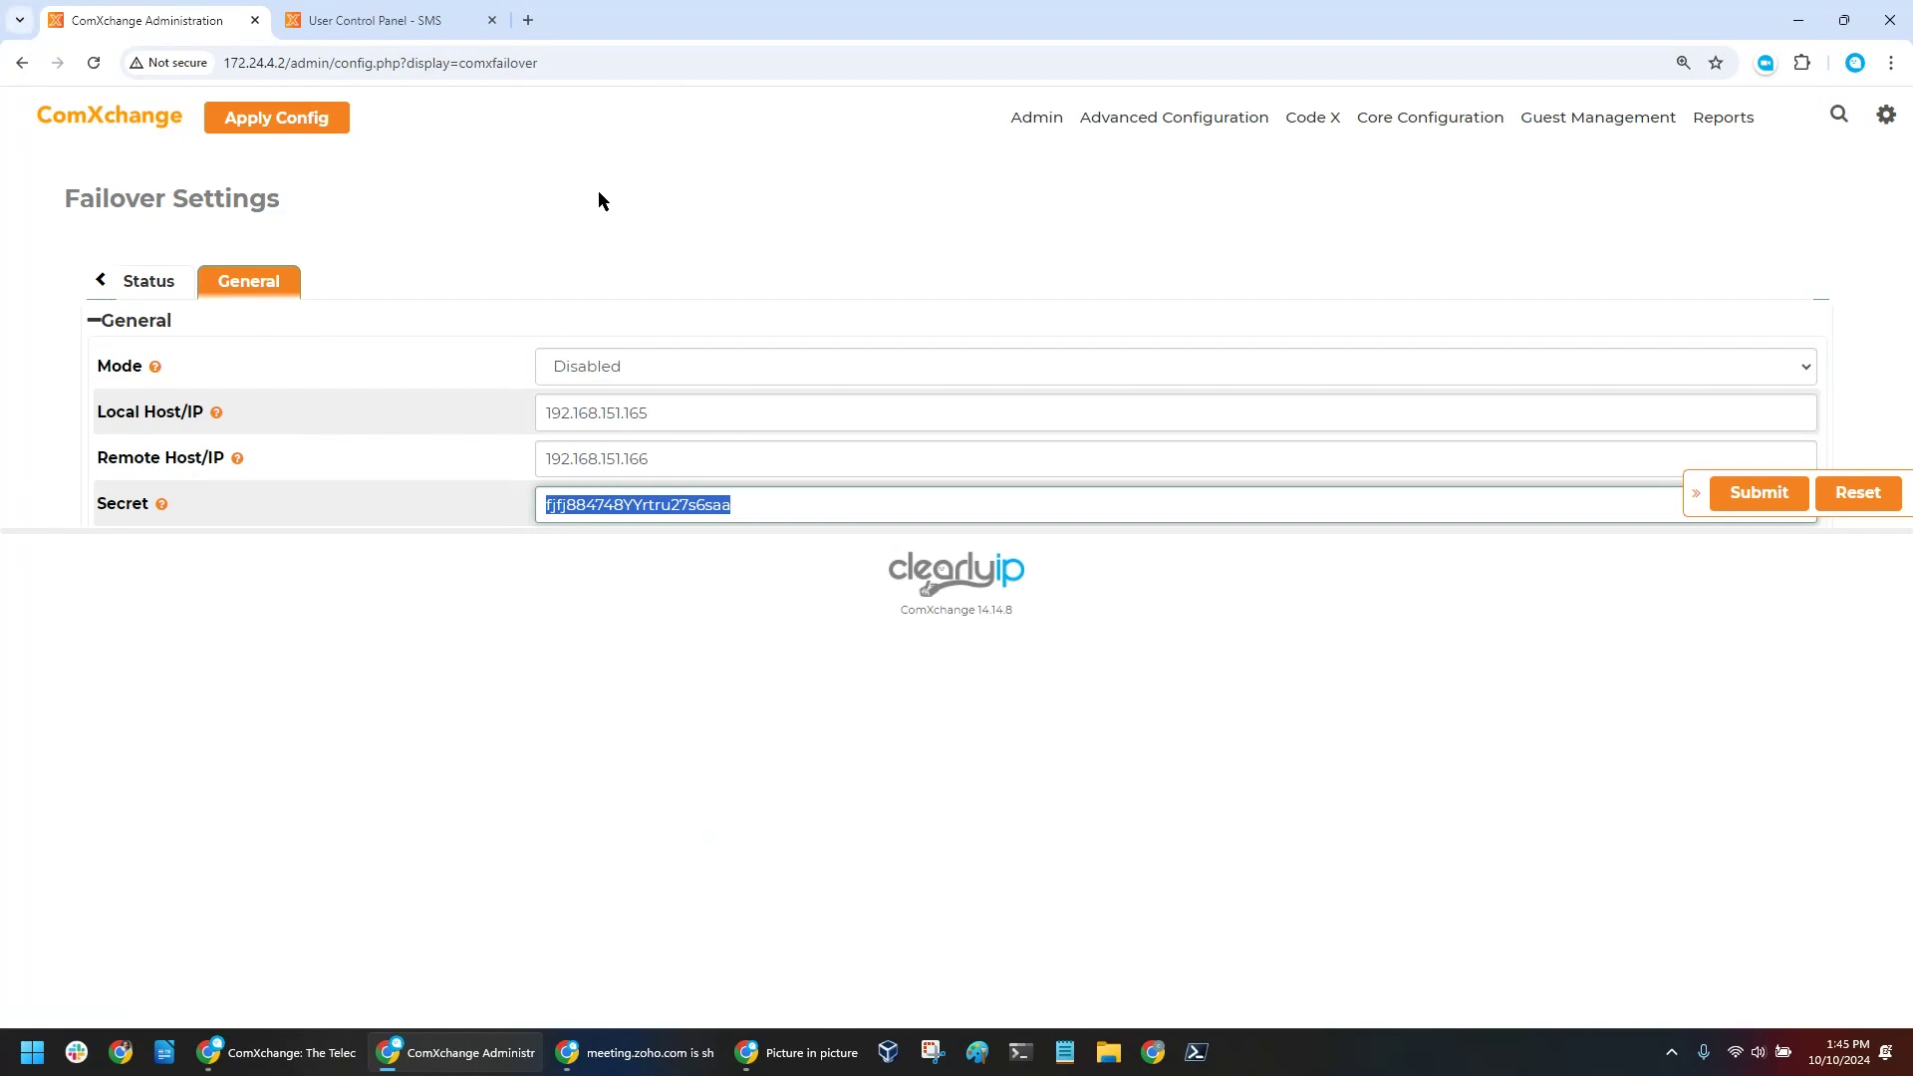
mouse_move(1580, 119)
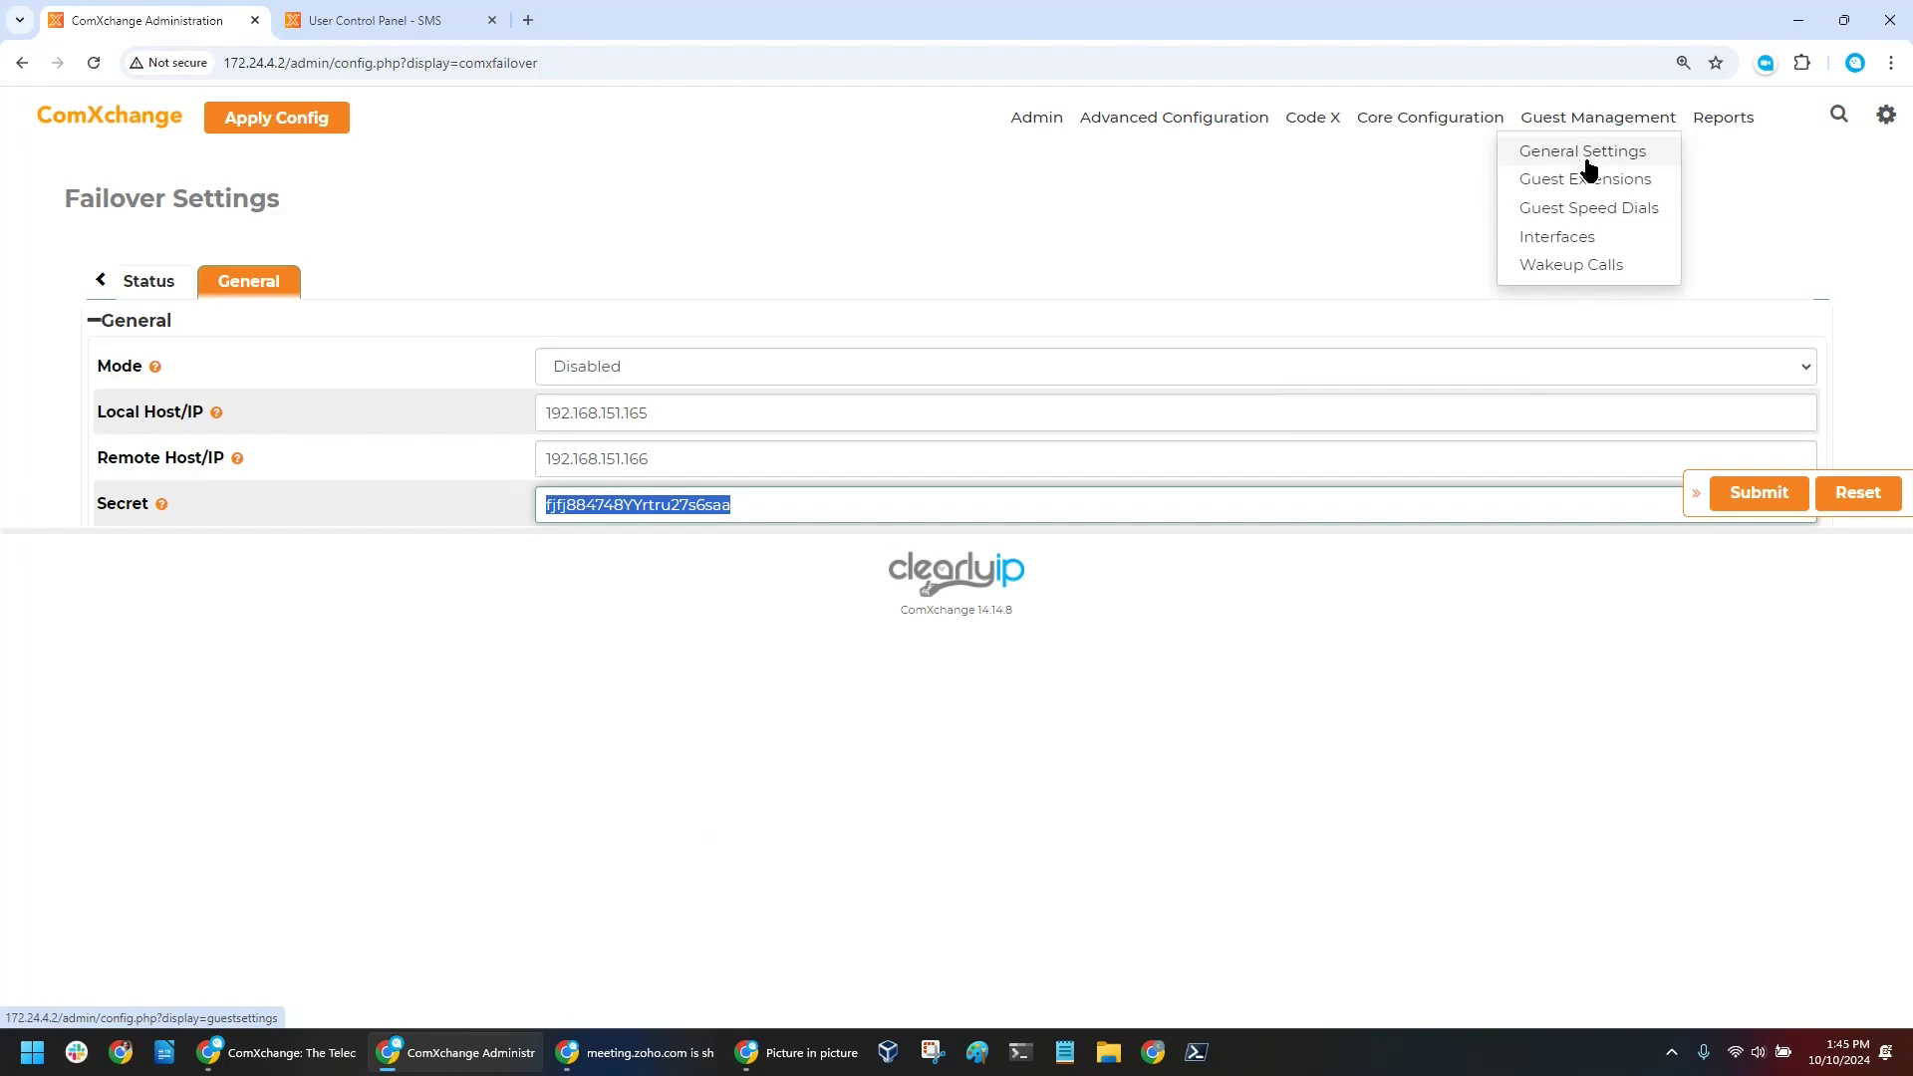
mouse_move(1726, 125)
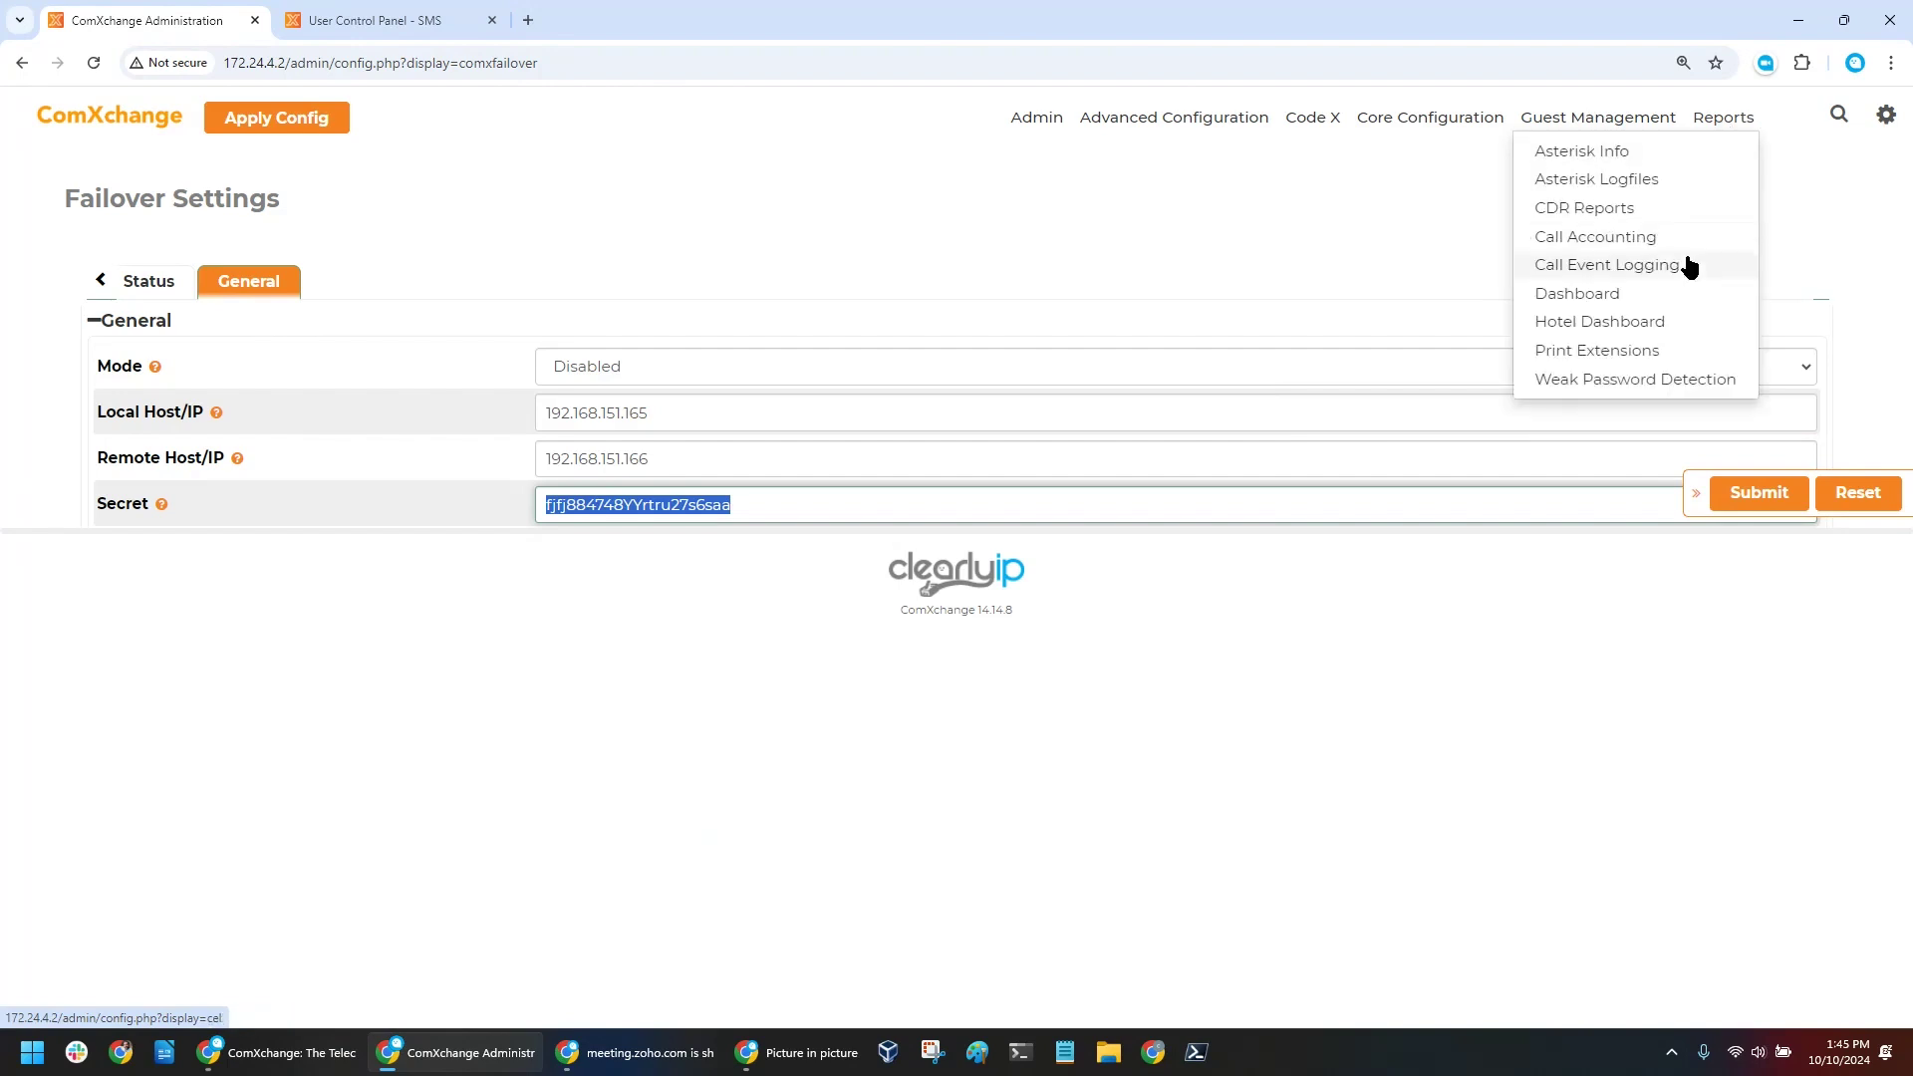